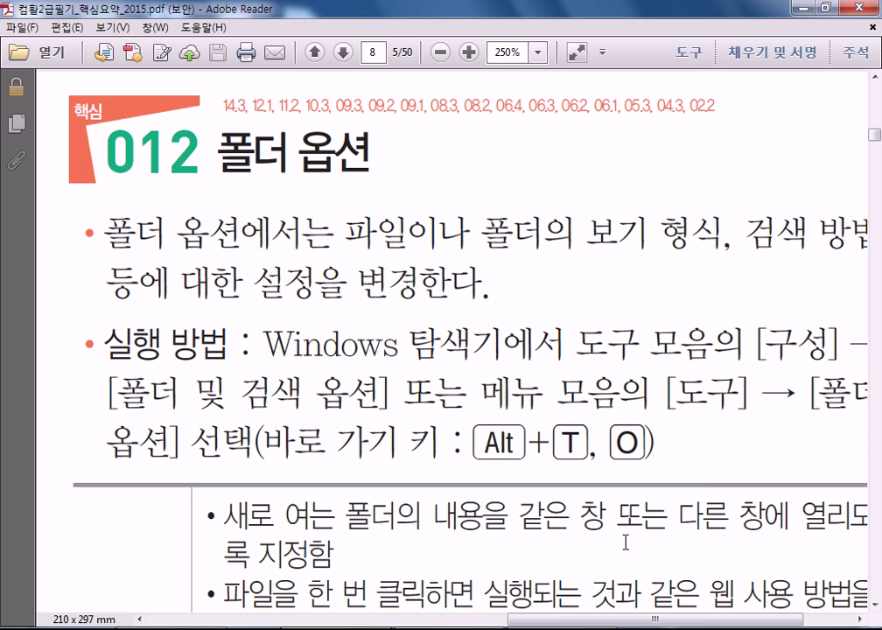
- Switch to Windows Explorer and browse the user's profile, 내 문서, 내 비디오 and 내 사진 folders before closing the window
click(194, 629)
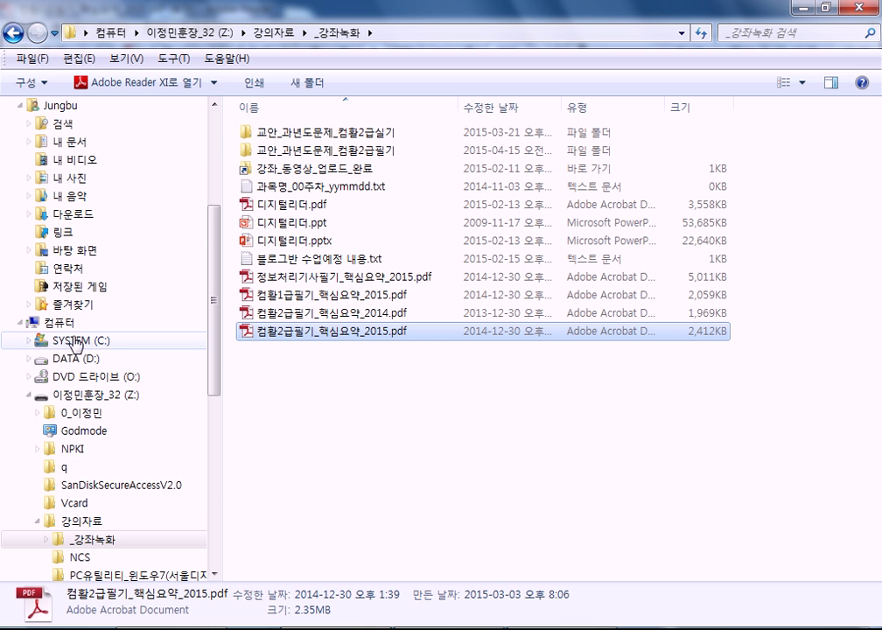
click(59, 105)
click(70, 141)
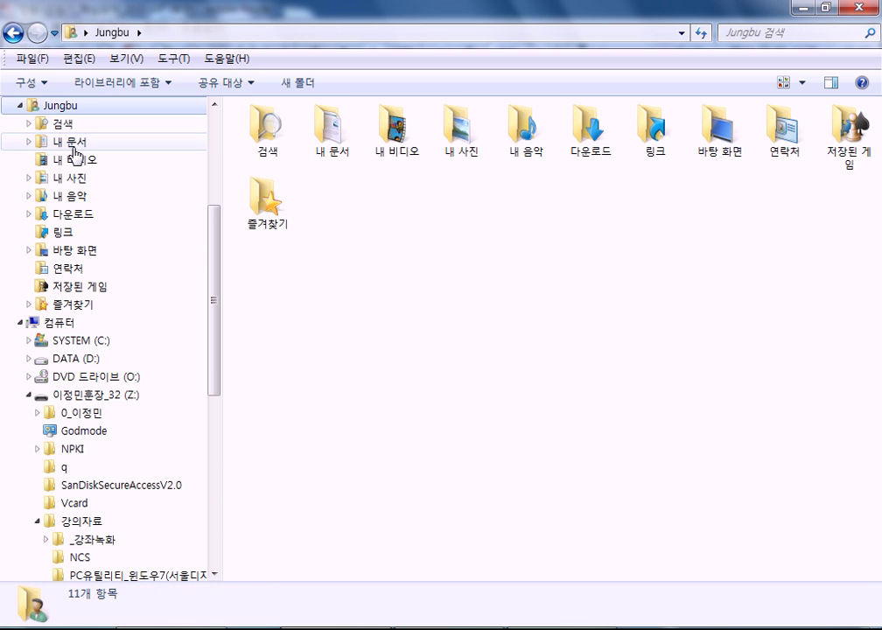
click(98, 161)
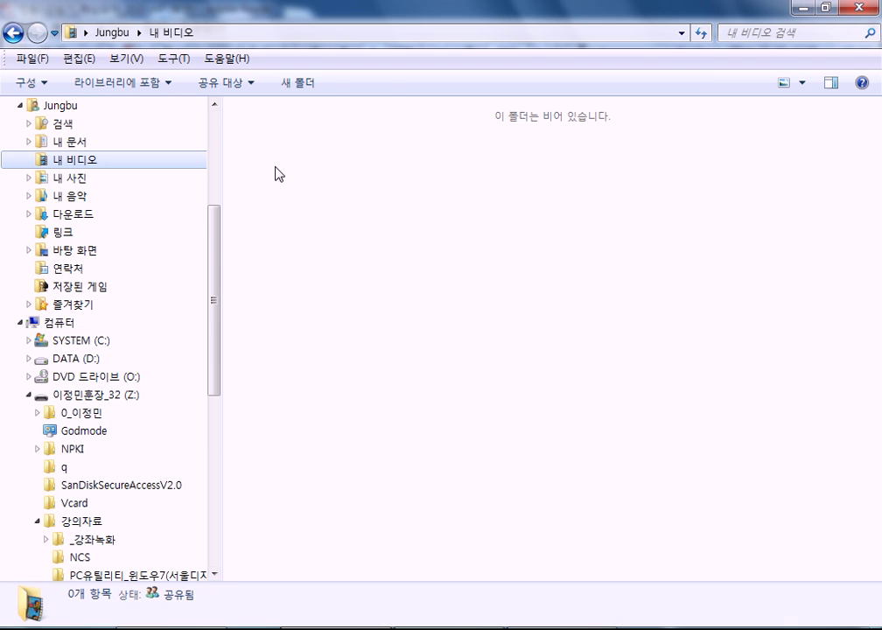
click(72, 179)
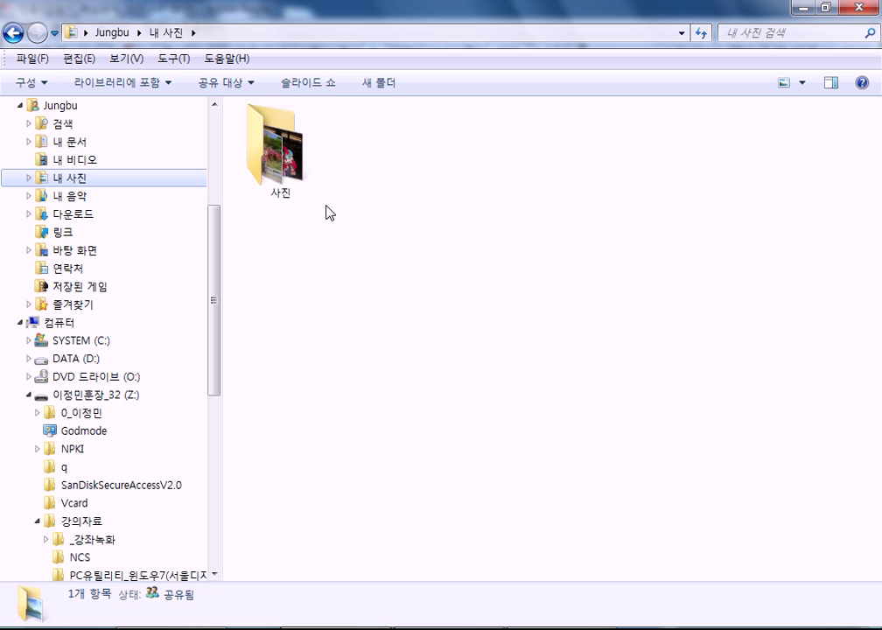
click(868, 7)
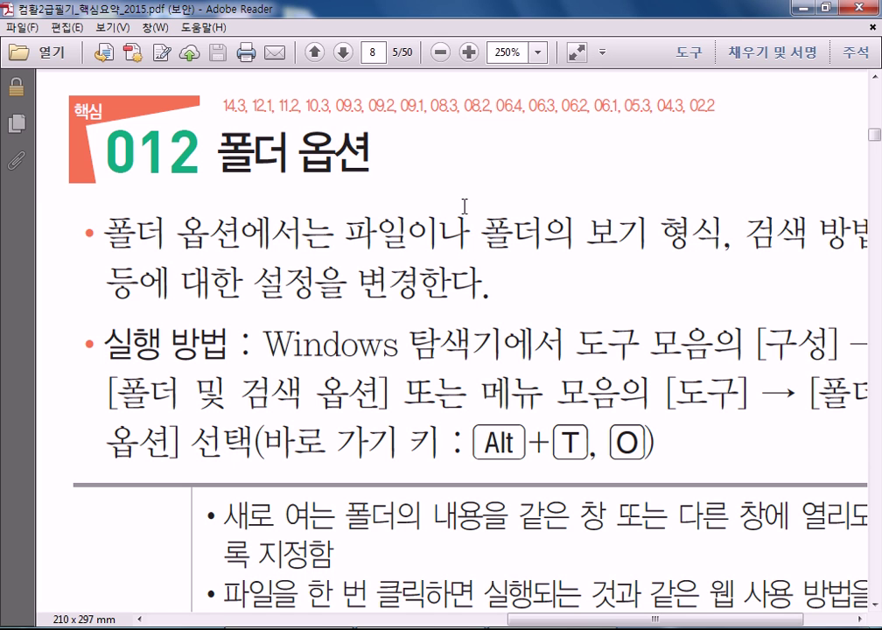
- Read the 실행 방법 passage on 폴더 옵션, view the 폴더 옵션 dialog through the Control Panel, and close both windows
scroll(504, 219, down, 1)
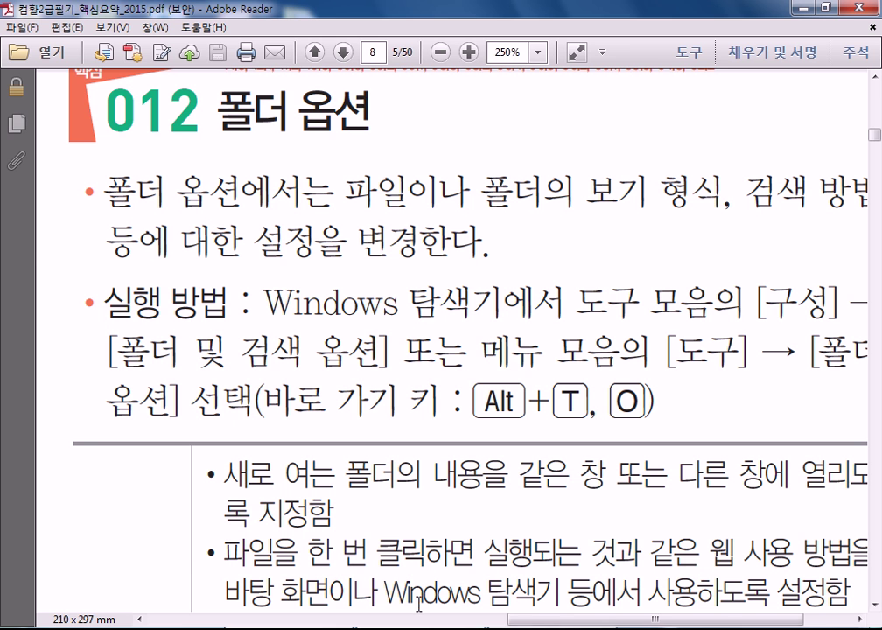
mouse_move(571, 623)
mouse_down()
mouse_move(596, 622)
mouse_move(573, 623)
mouse_up()
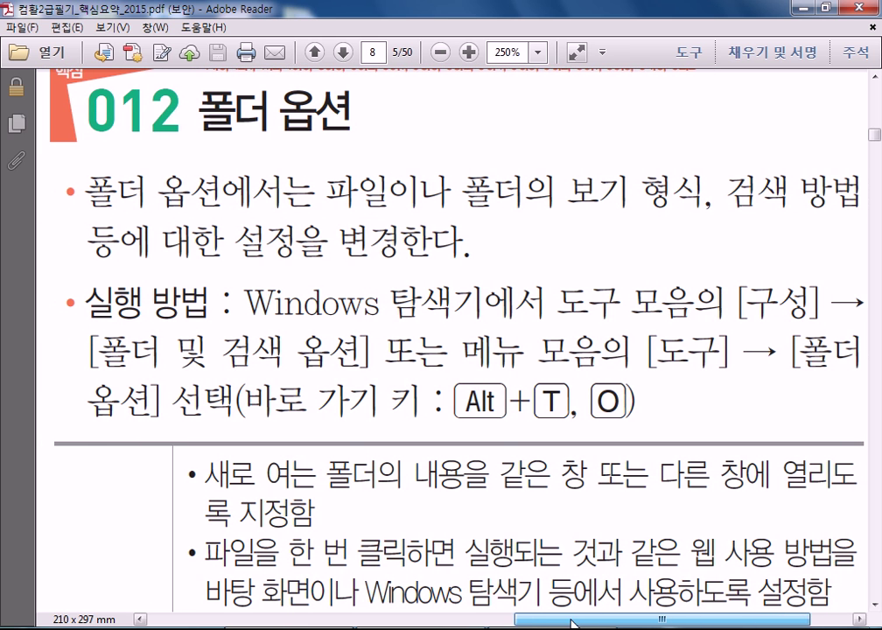
scroll(508, 528, down, 2)
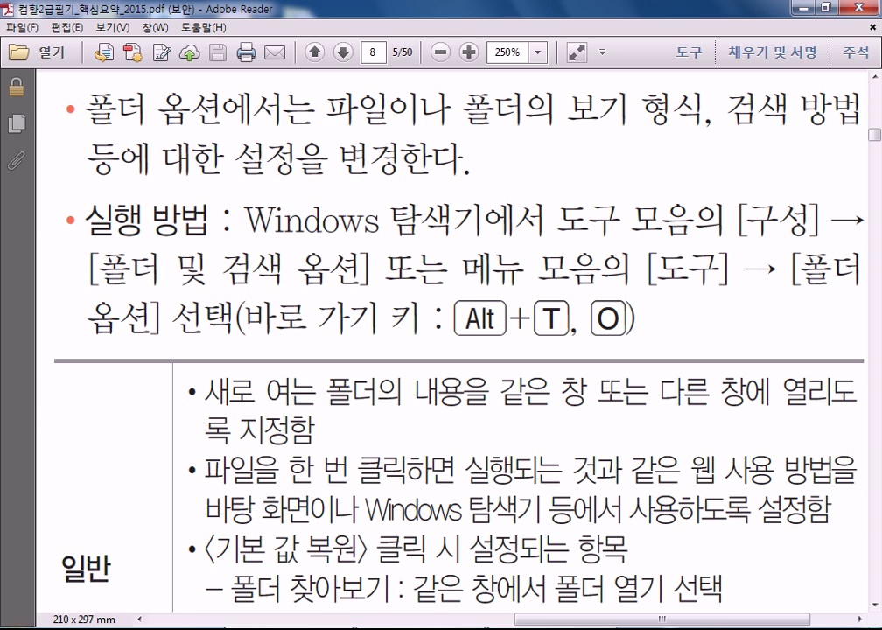
key(super)
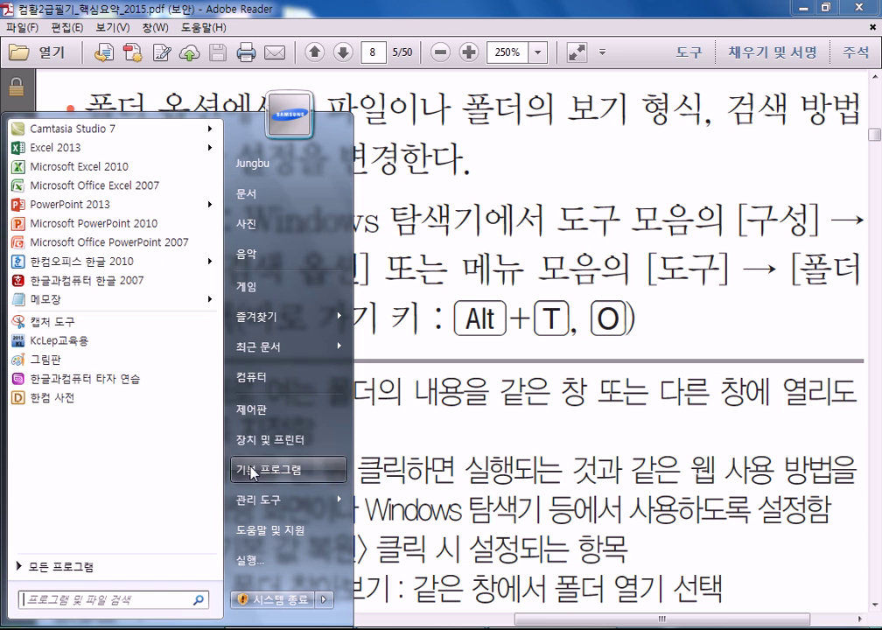
click(281, 418)
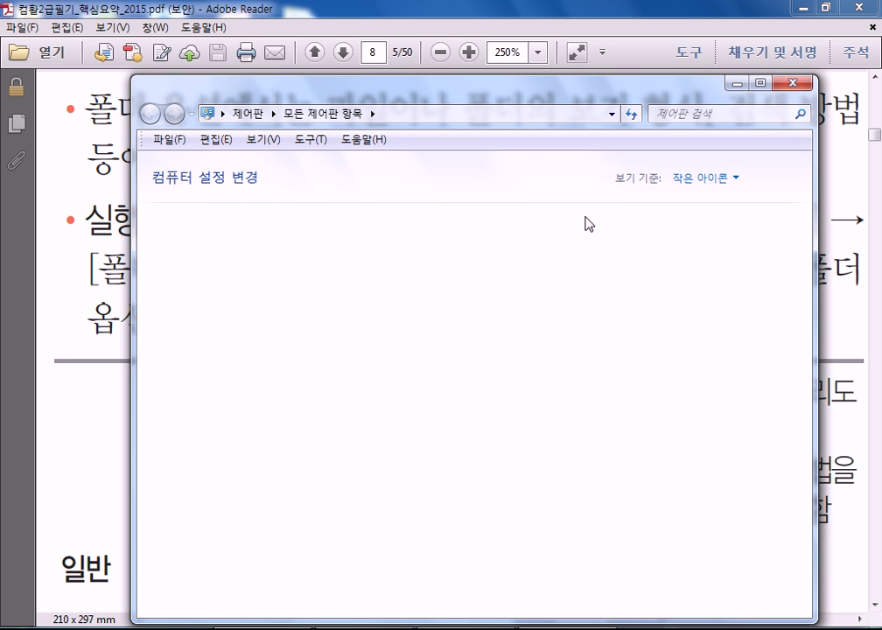
drag(616, 92, 598, 38)
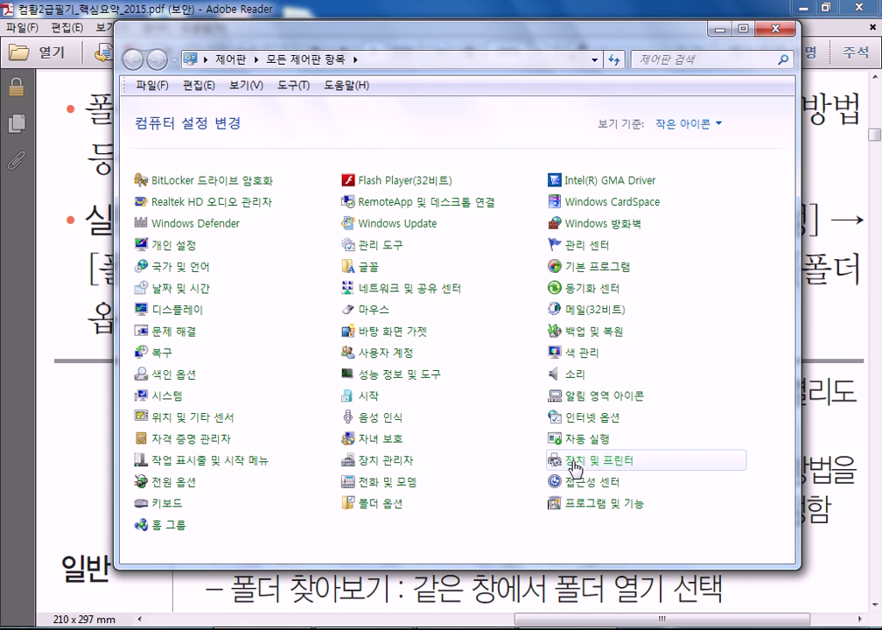
click(398, 506)
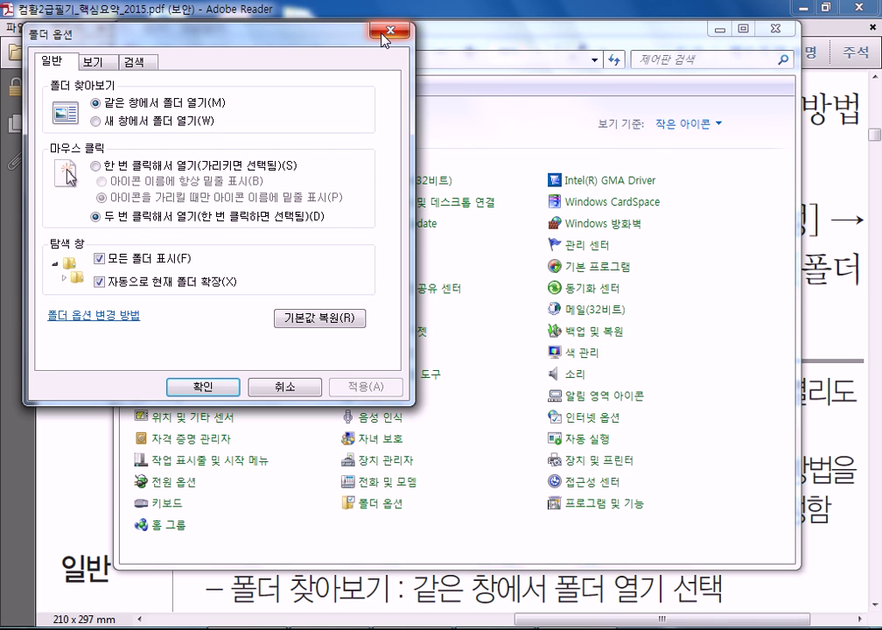
click(385, 40)
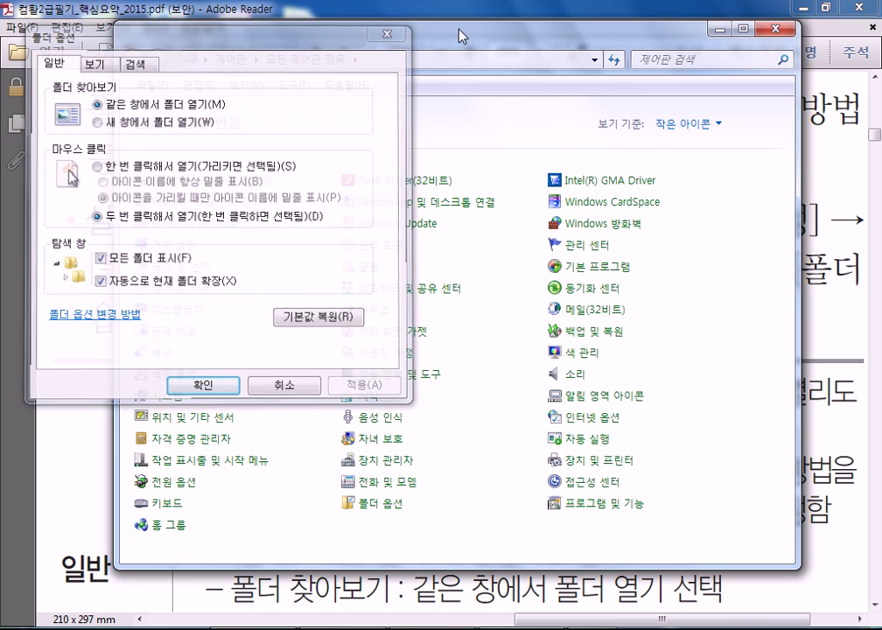
click(772, 28)
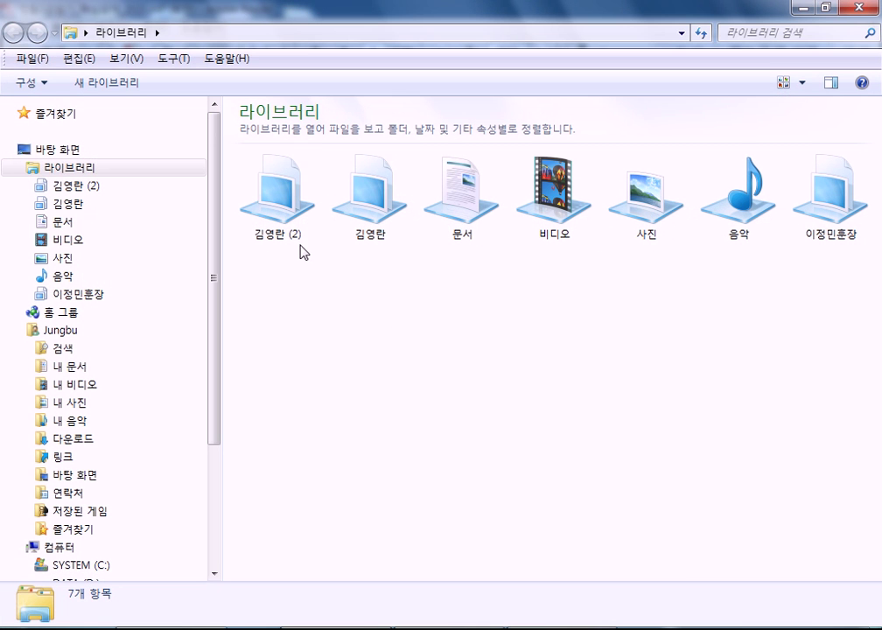
click(174, 67)
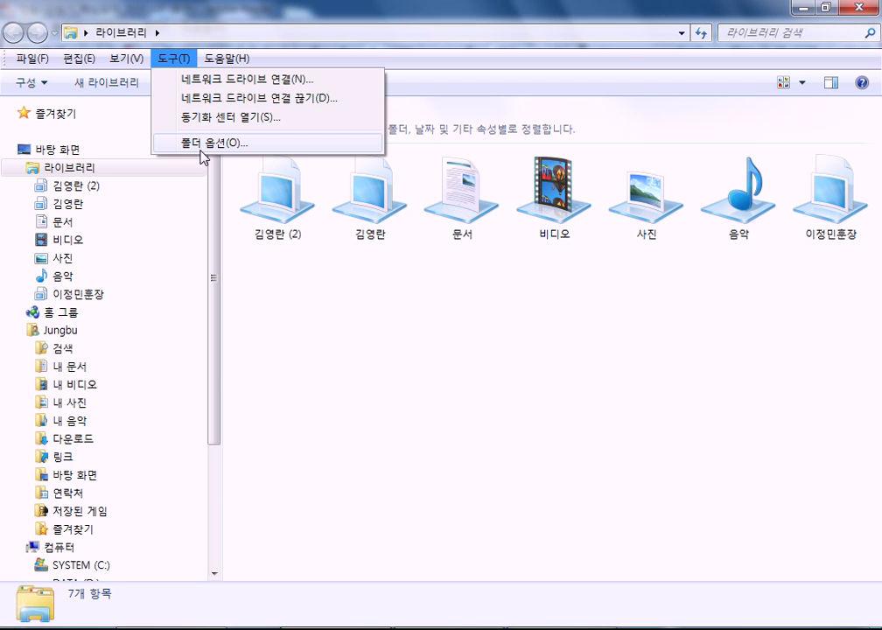
mouse_move(116, 71)
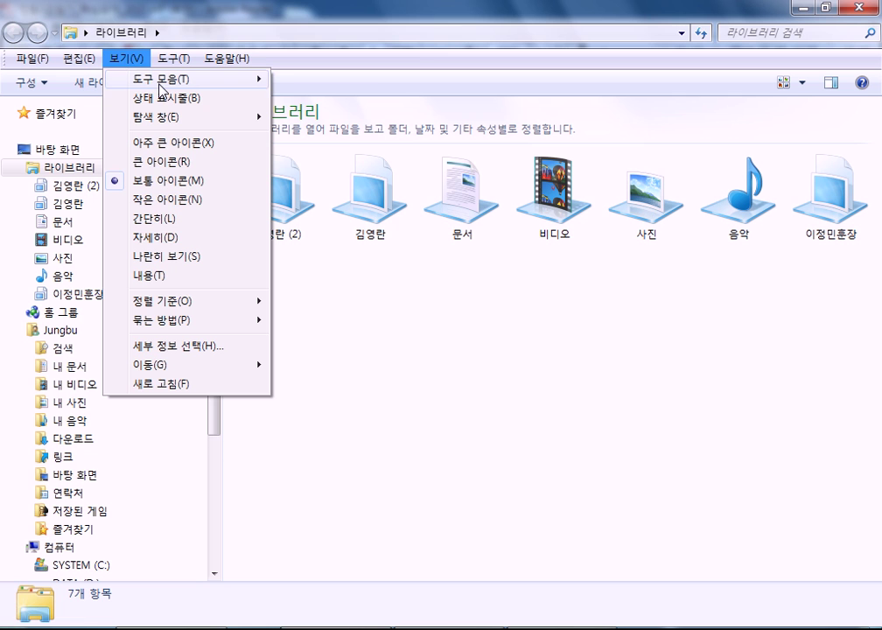
click(480, 72)
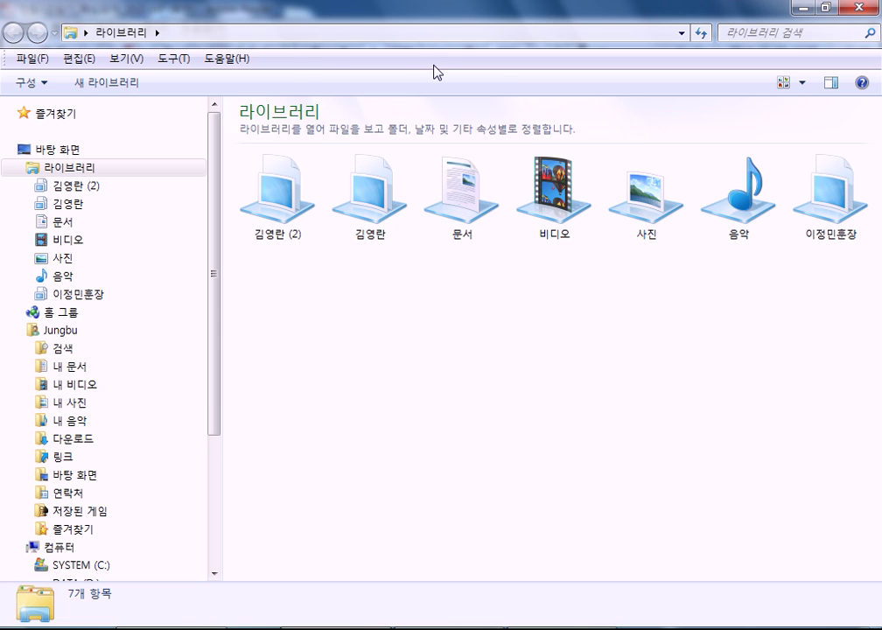
key(alt)
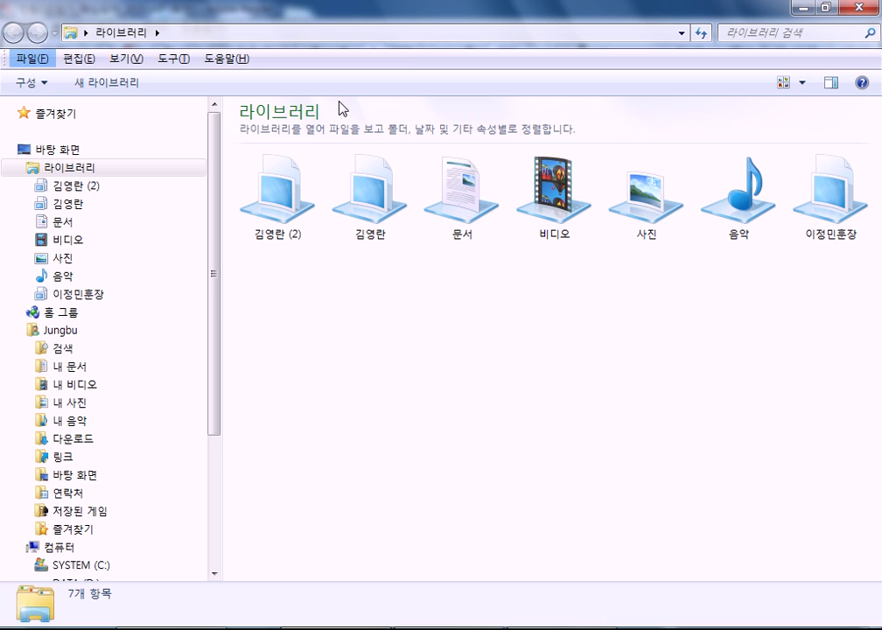
key(alt)
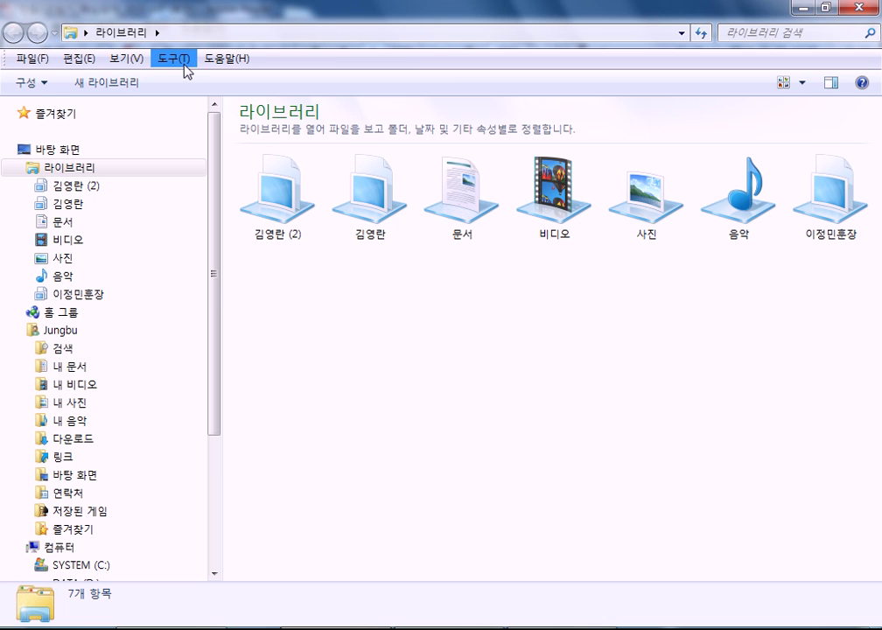
key(alt)
key(Left)
key(Left)
key(Left)
key(Left)
key(Left)
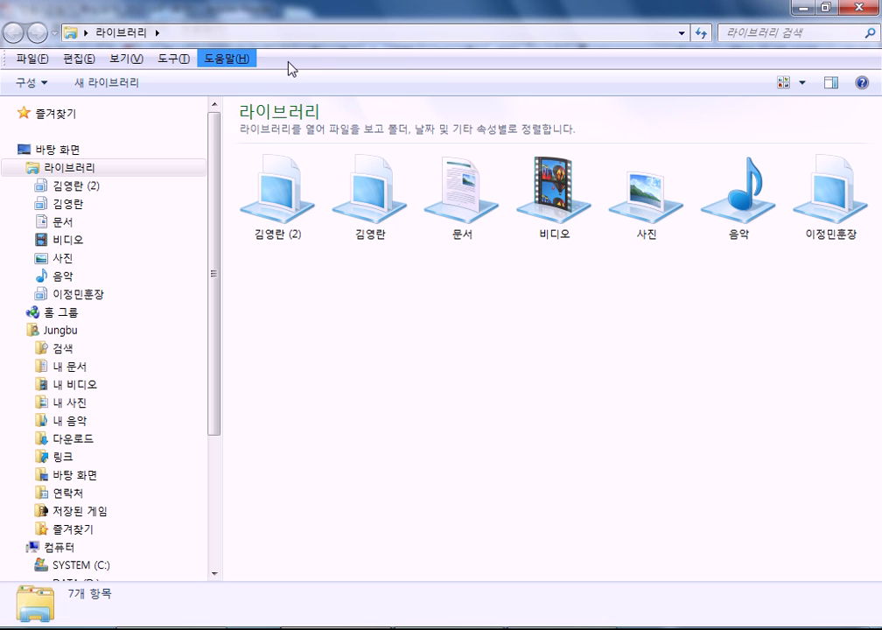
- Open 폴더 옵션 from the 라이브러리 window and highlight the Alt key of its shortcut in the Adobe Reader summary
click(177, 60)
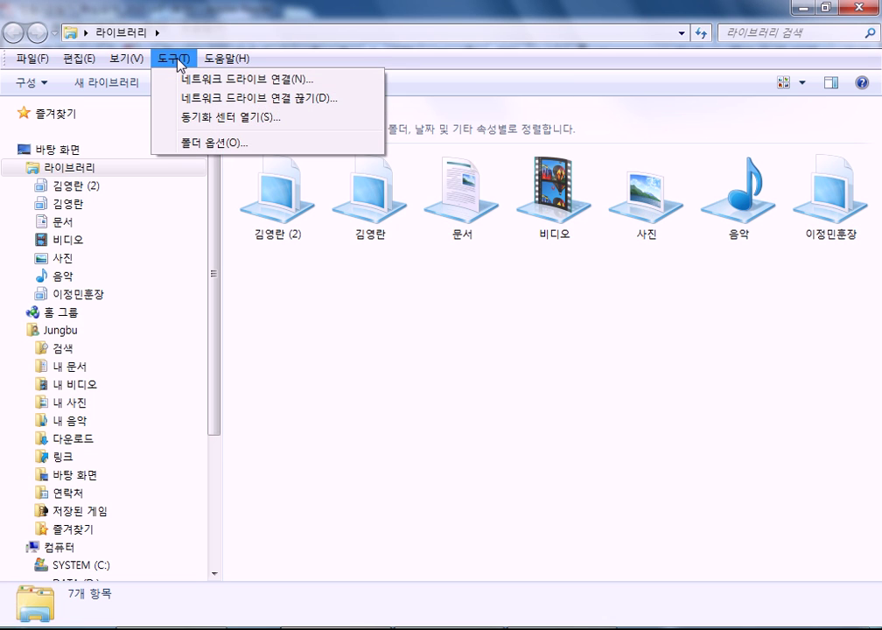
click(208, 156)
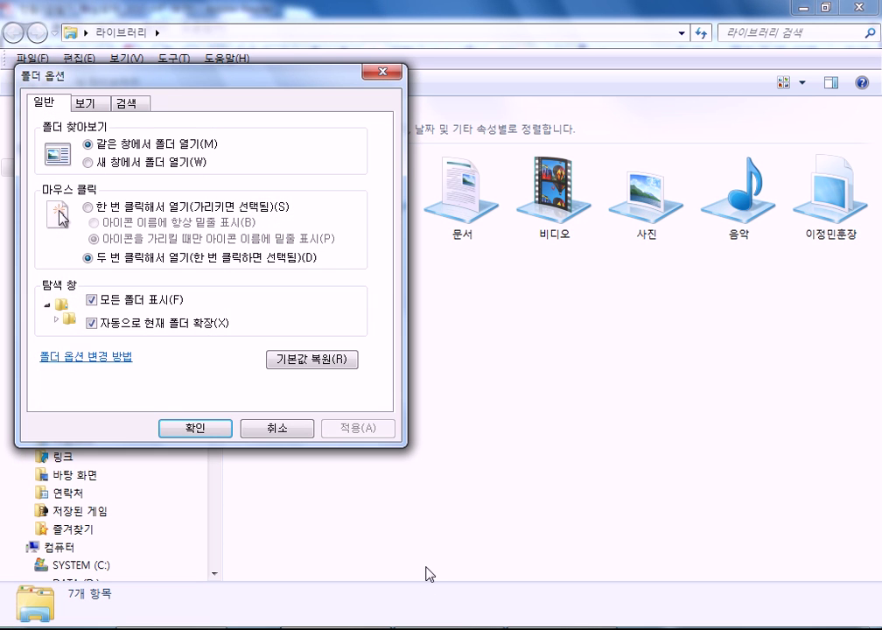
click(446, 628)
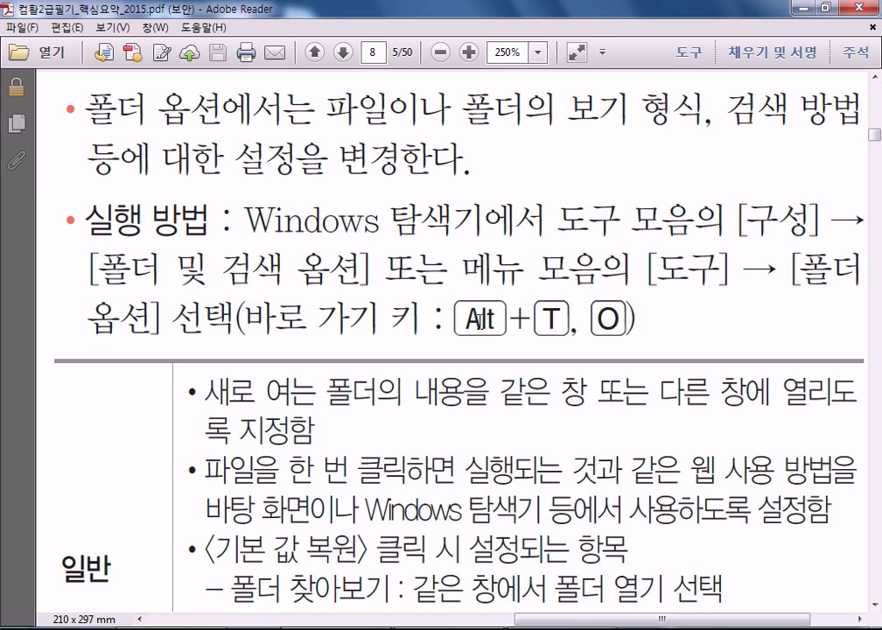
drag(464, 318, 494, 320)
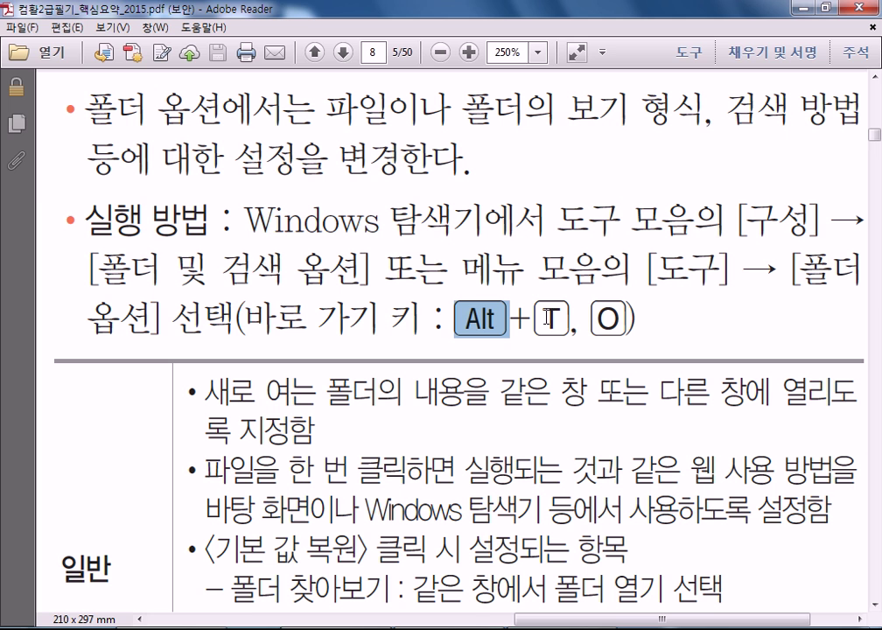
key(alt)
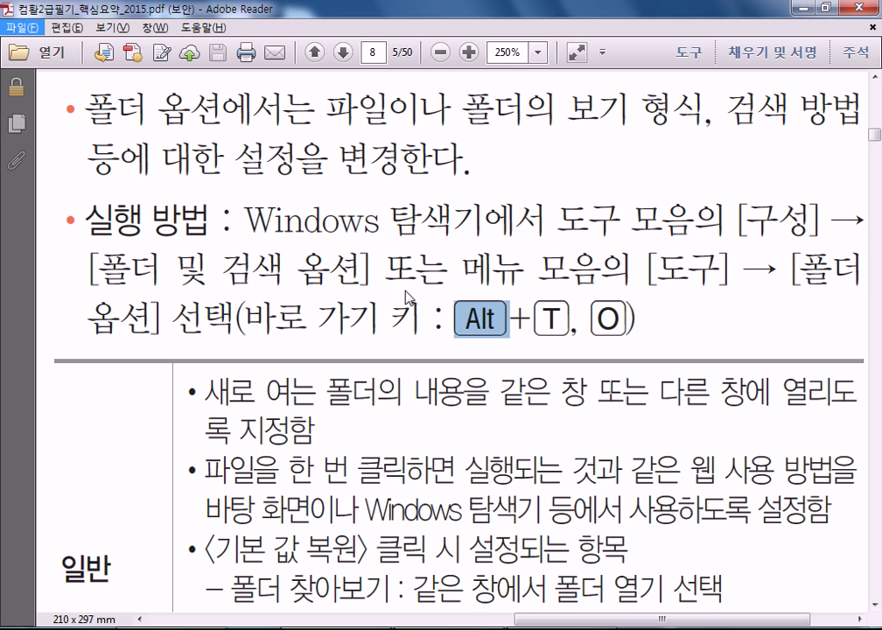
key(alt)
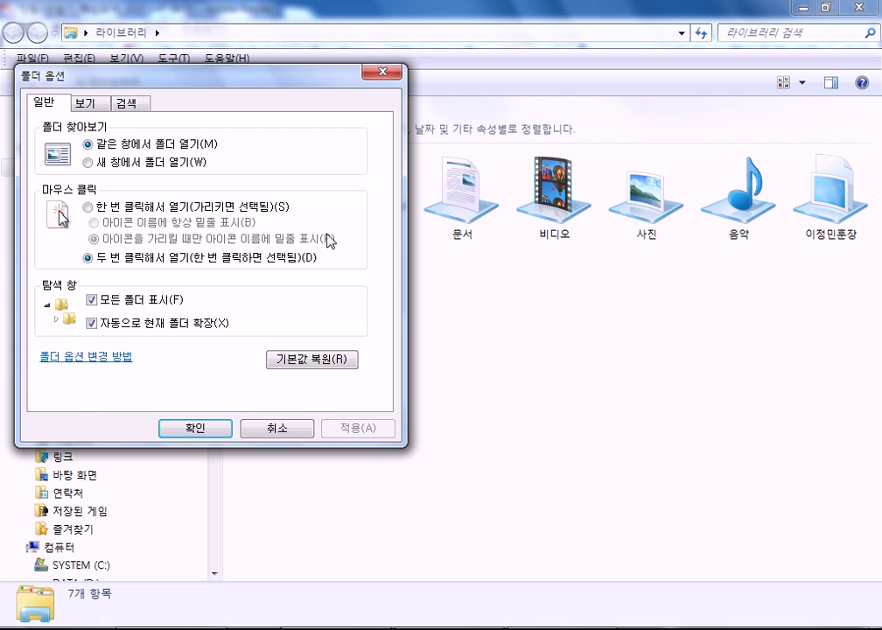
- Close 폴더 옵션, reopen it from the 라이브러리 window to view the 일반 settings, and close it again
click(373, 73)
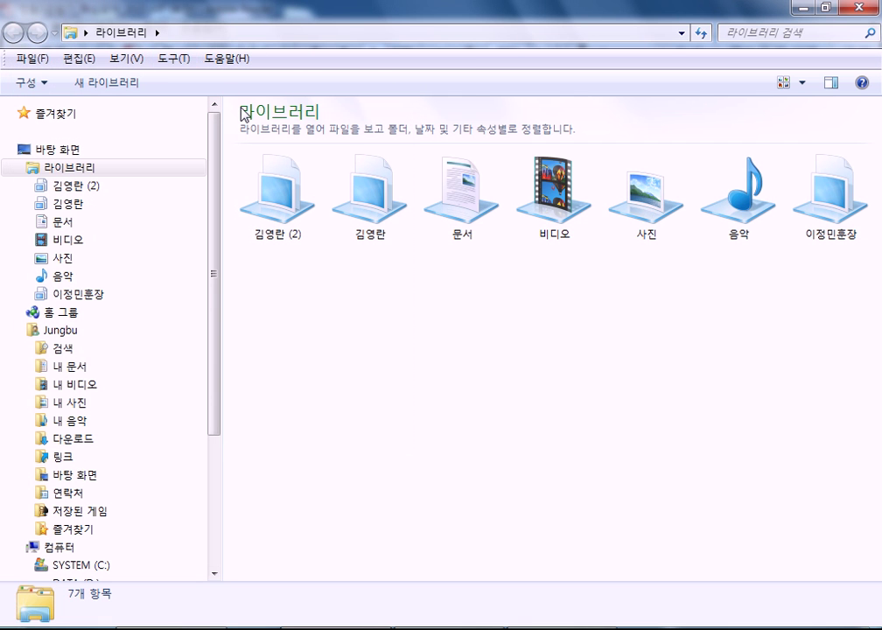
key(alt+t)
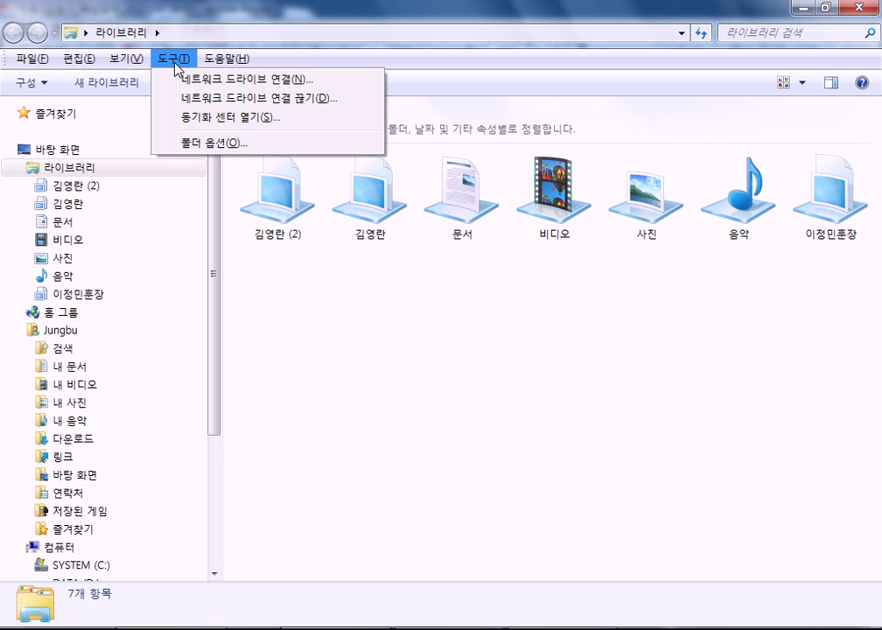
click(232, 144)
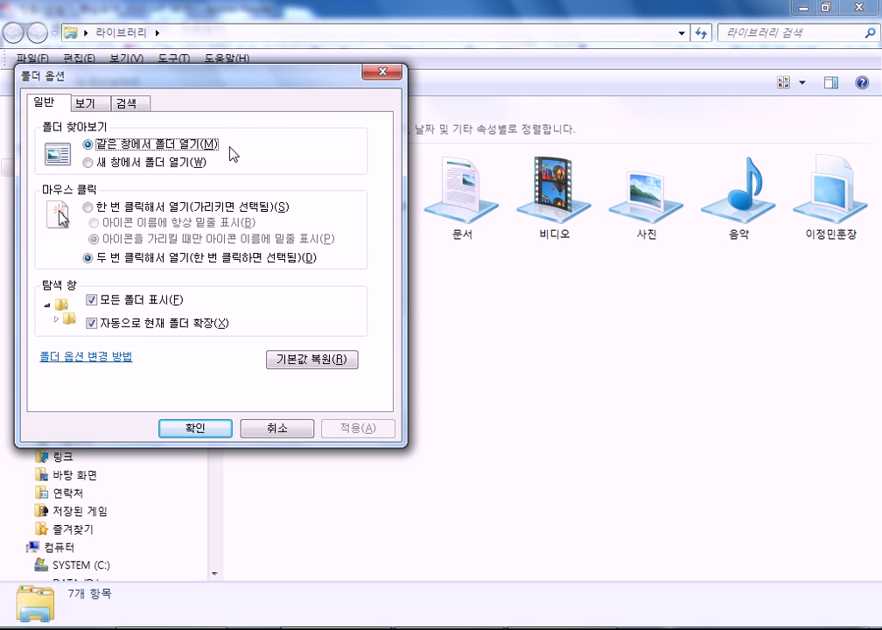
click(381, 74)
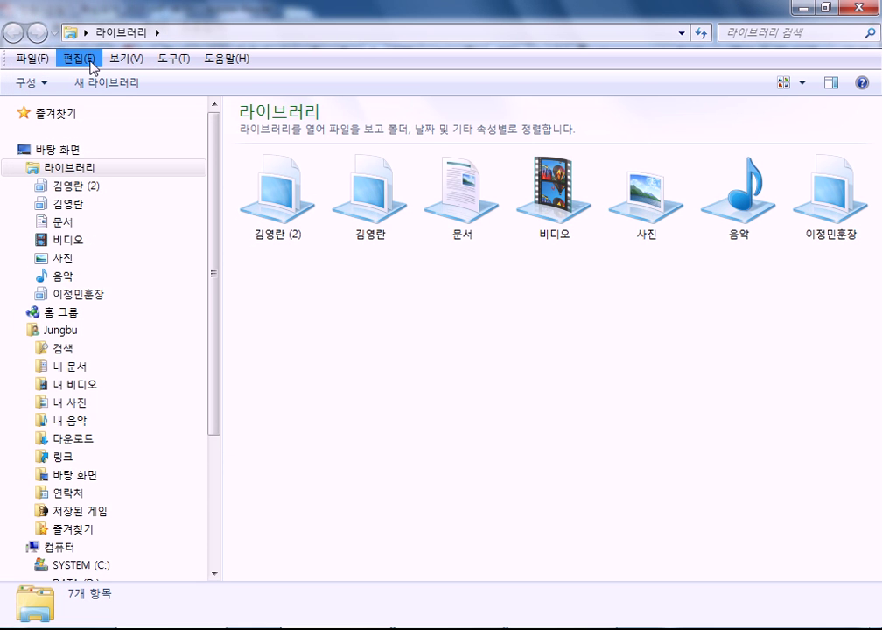
- Open 폴더 옵션 from the 라이브러리 window, compare its 일반 settings with the PDF summary, and close the dialog
click(223, 59)
click(362, 320)
key(alt+t)
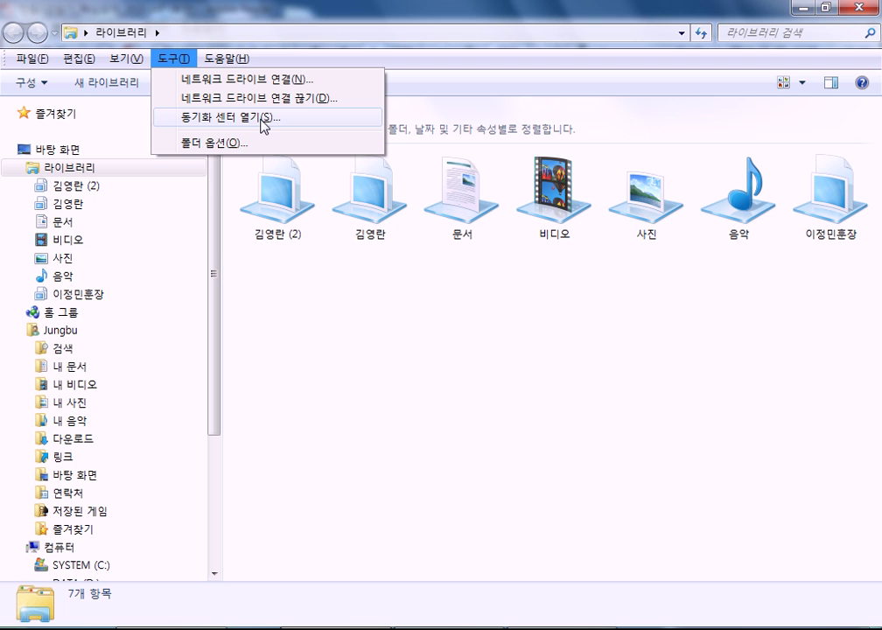
click(228, 153)
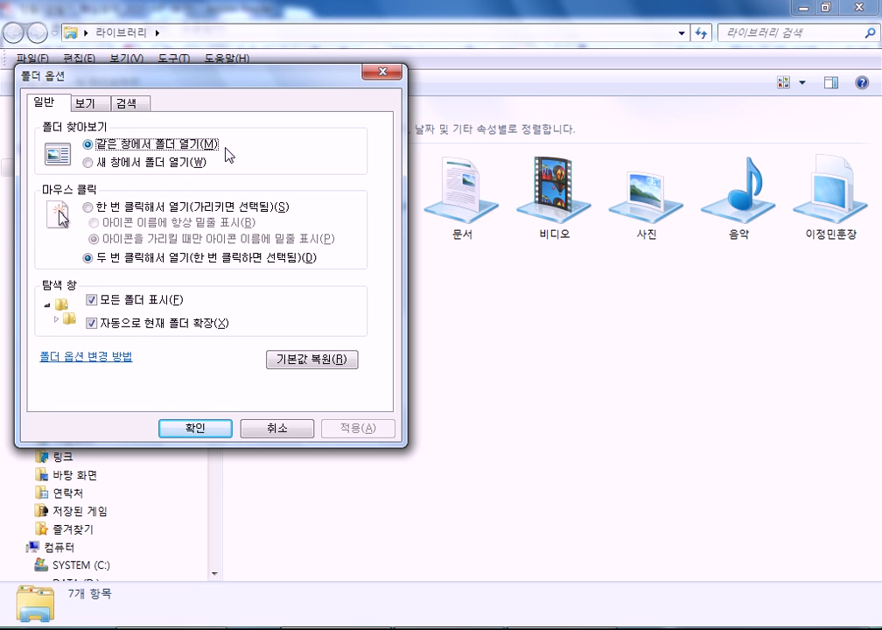
click(456, 628)
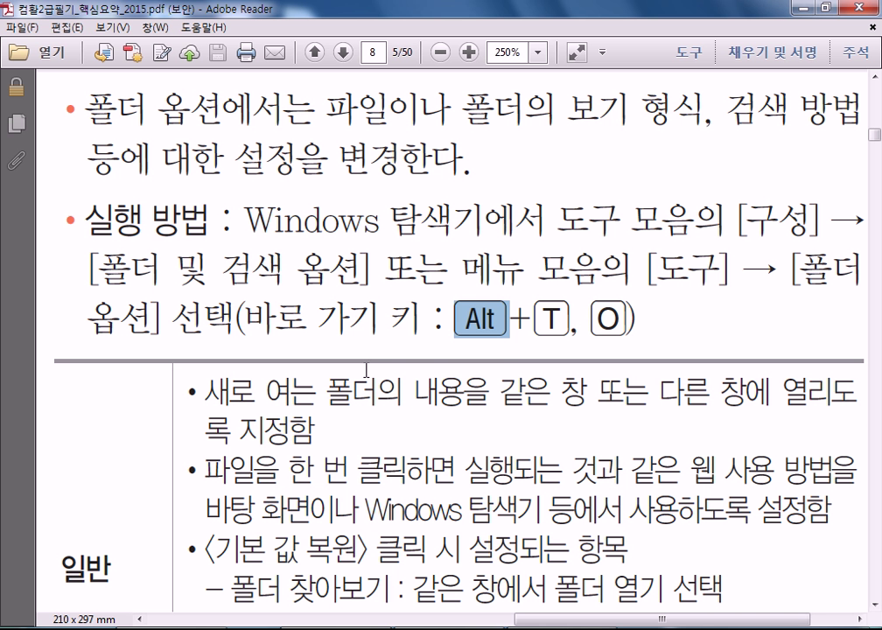
key(alt+Tab)
drag(226, 82, 352, 53)
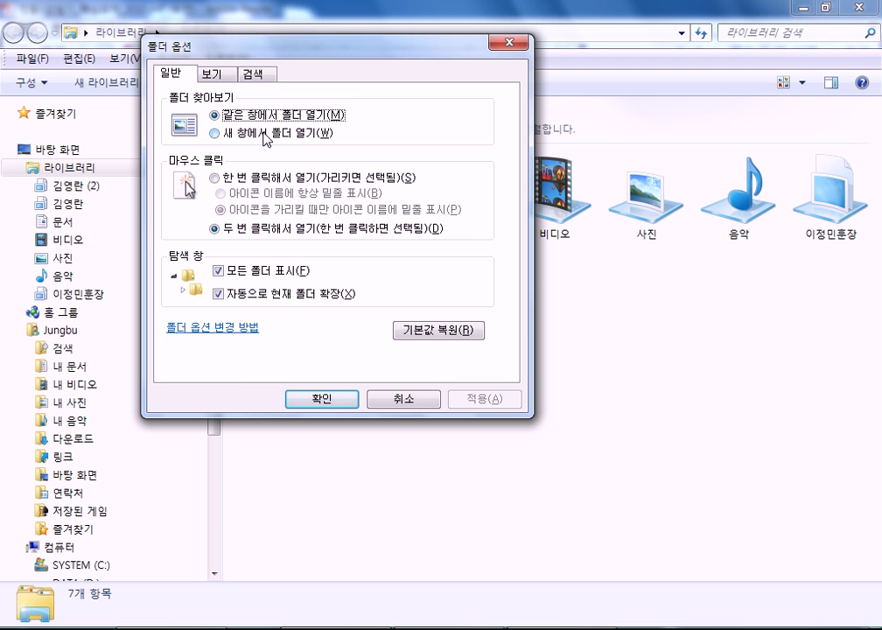
click(512, 42)
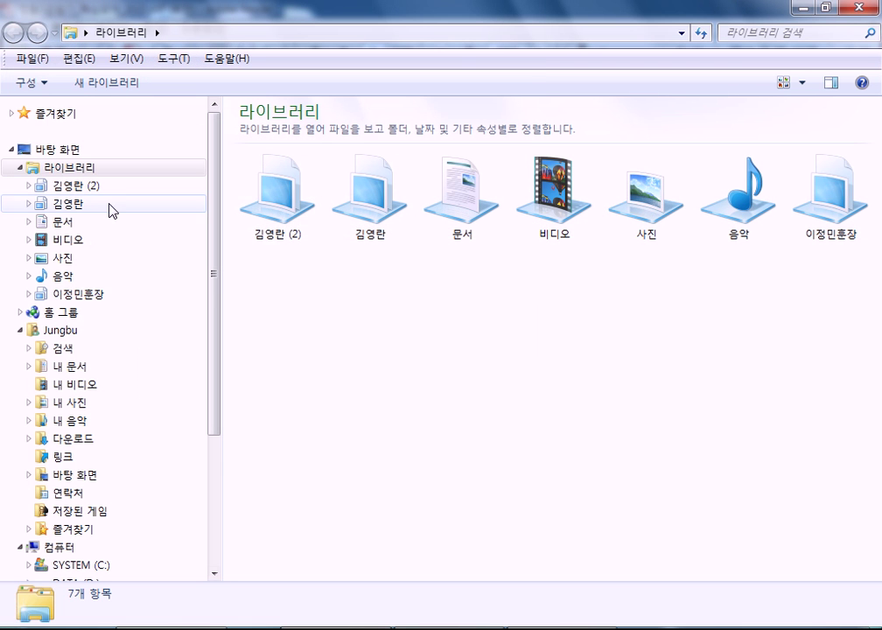
- Open the 사진 library and set 폴더 찾아보기 in 폴더 옵션 to 새 창에서 폴더 열기
click(73, 262)
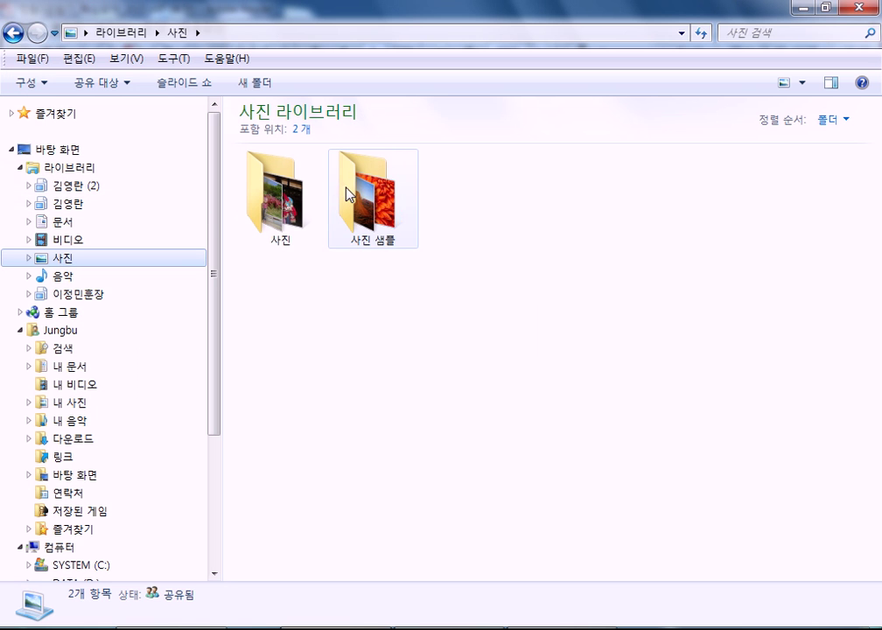
click(180, 59)
click(210, 153)
click(144, 164)
drag(312, 79, 508, 39)
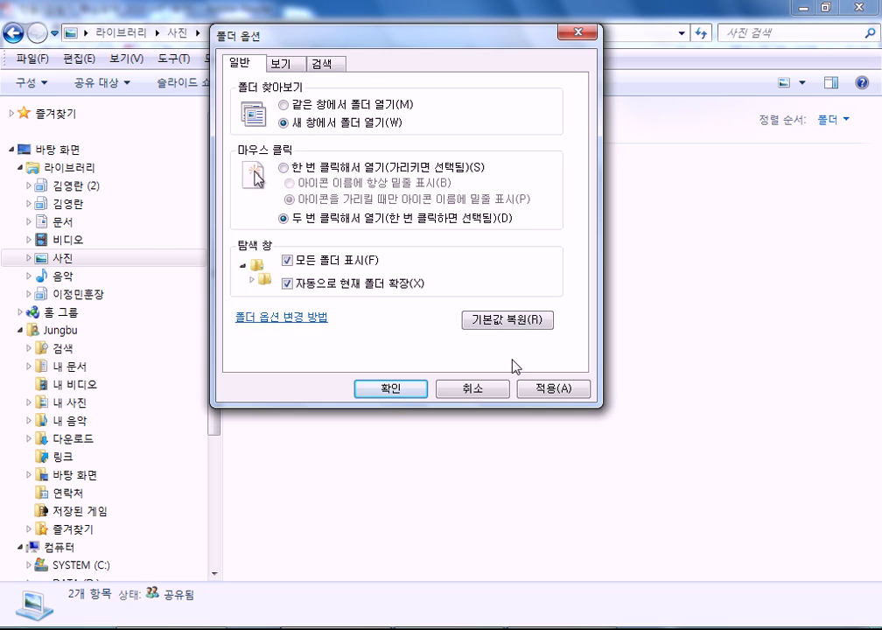
click(392, 389)
- Open the 동요모음 folder from the 음악 library to check how it opens, and close its separate window
click(84, 278)
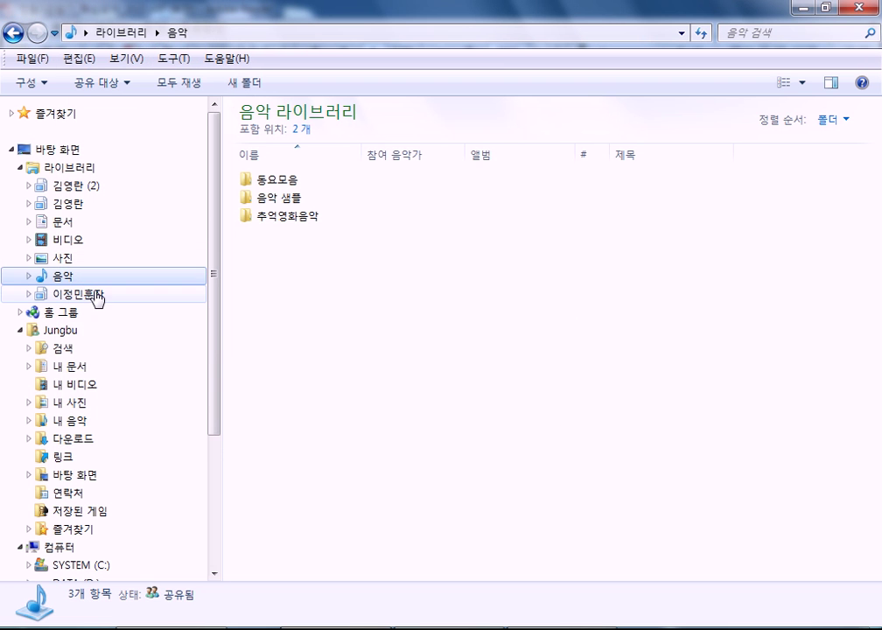
double_click(291, 182)
drag(325, 19, 531, 63)
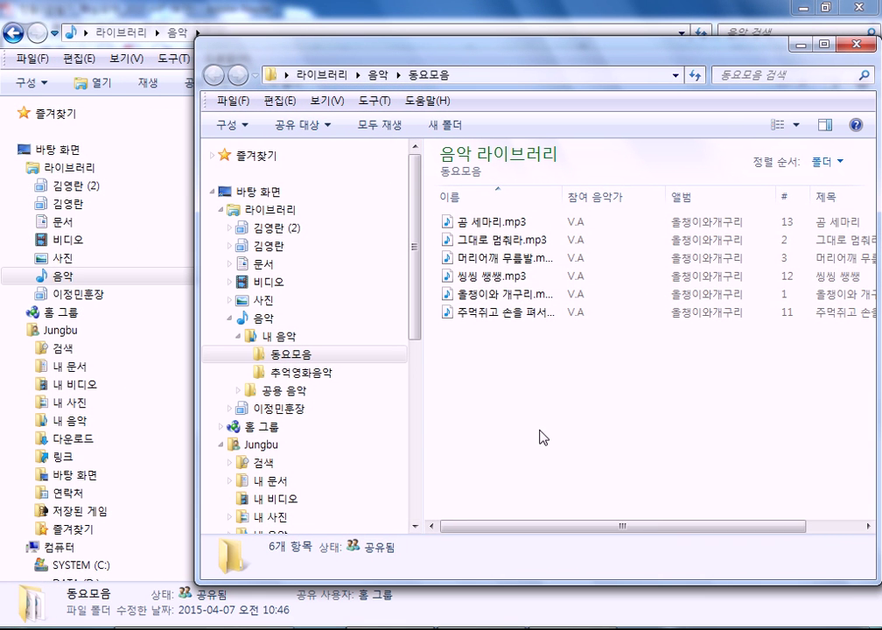
click(857, 45)
- Set 폴더 찾아보기 to 같은 창에서 폴더 열기 and open the 동요모음 folder to test it
click(173, 58)
click(203, 142)
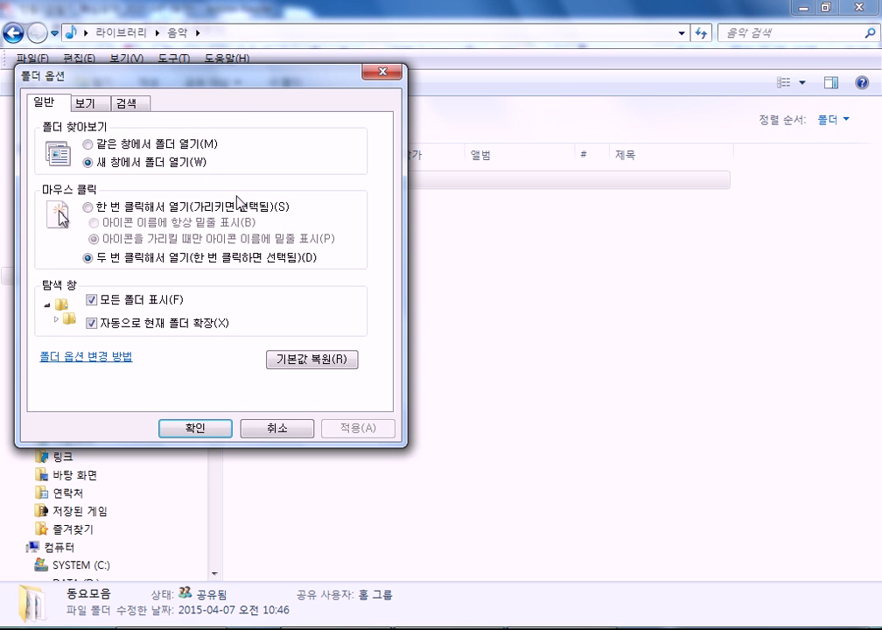
click(118, 145)
click(195, 429)
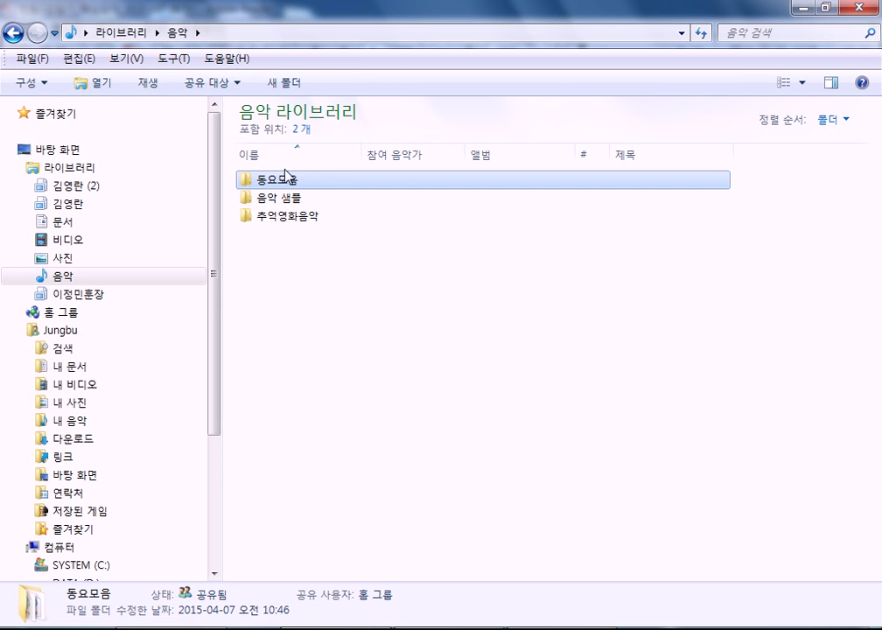
double_click(273, 181)
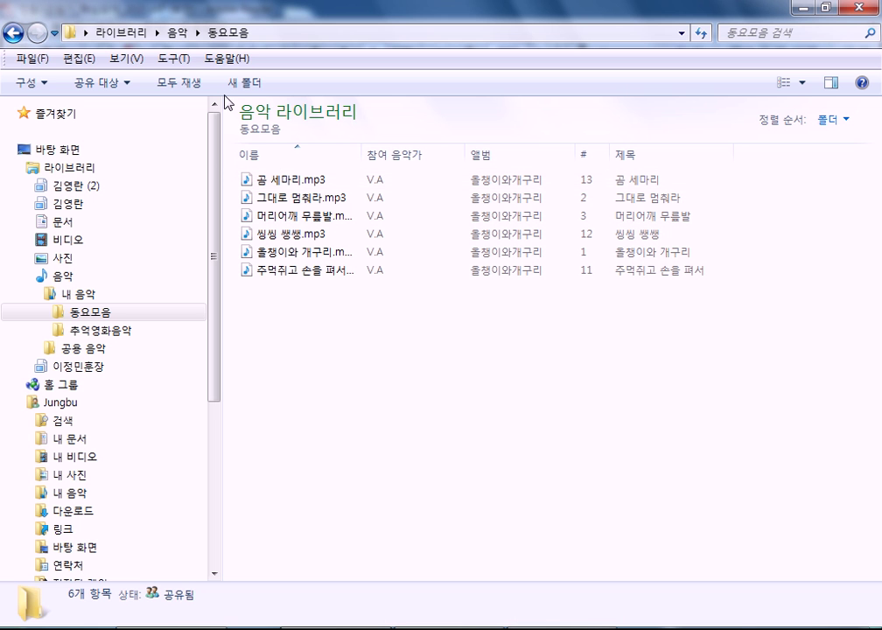
- Set 마우스 클릭 in 폴더 옵션 to 한 번 클릭해서 열기(가리키면 선택됨) and apply it
click(180, 58)
click(208, 143)
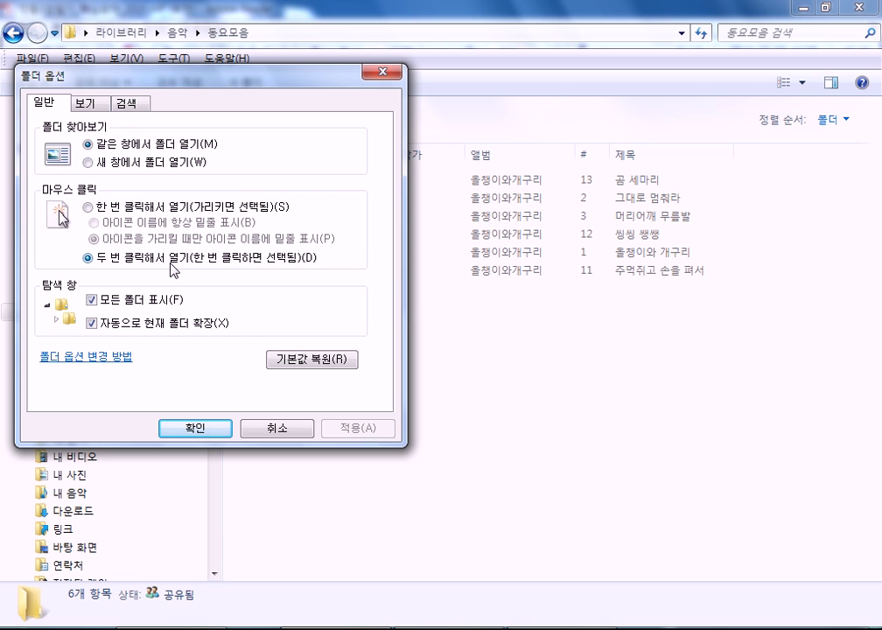
click(123, 207)
click(194, 428)
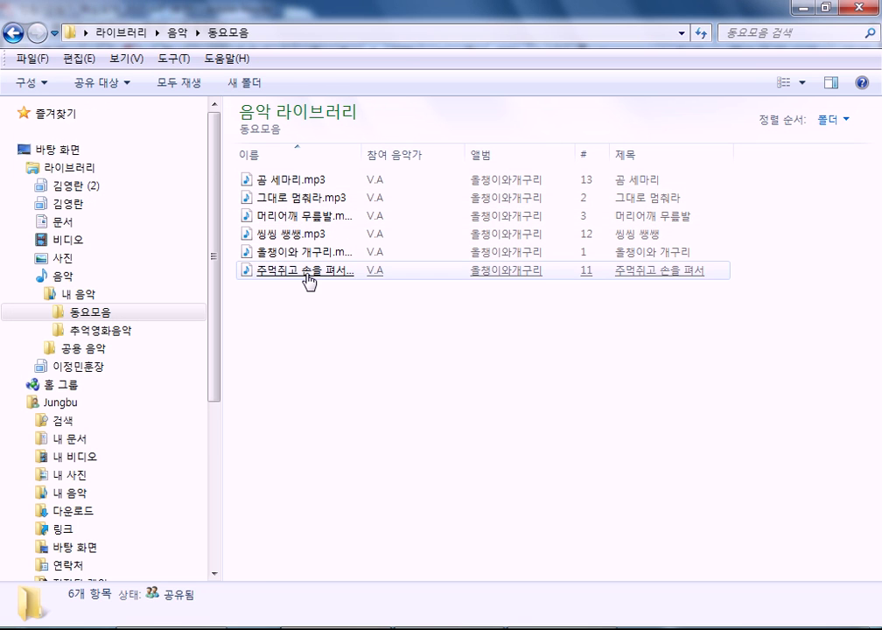
- Test the single-click behaviour on an MP3 file, the 음악 library and its 동요모음 folder
mouse_move(309, 276)
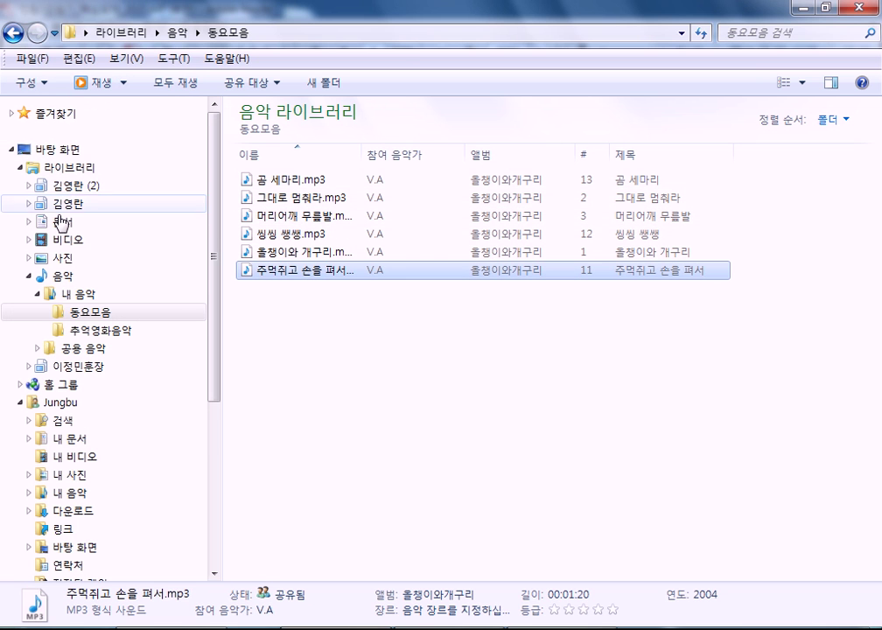
click(52, 276)
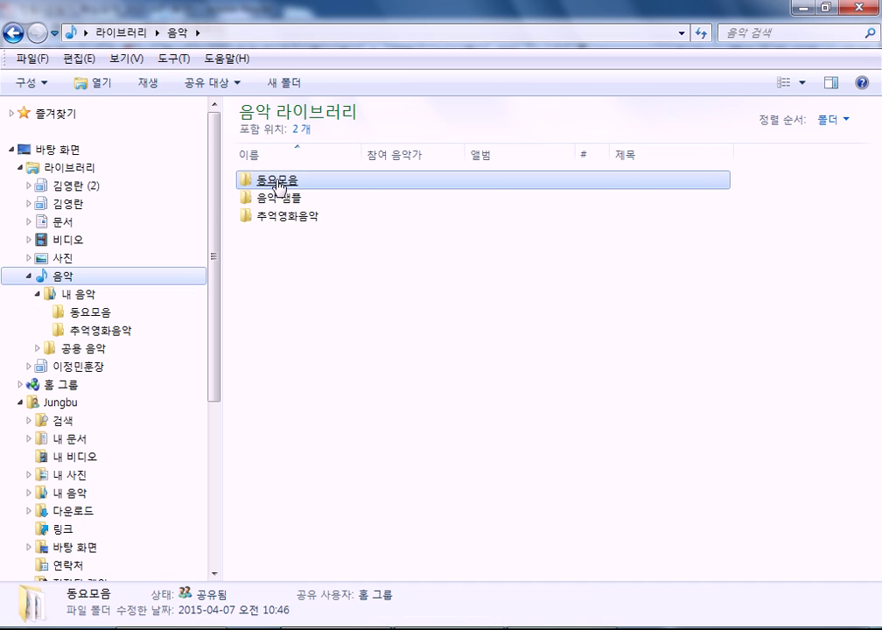
click(279, 184)
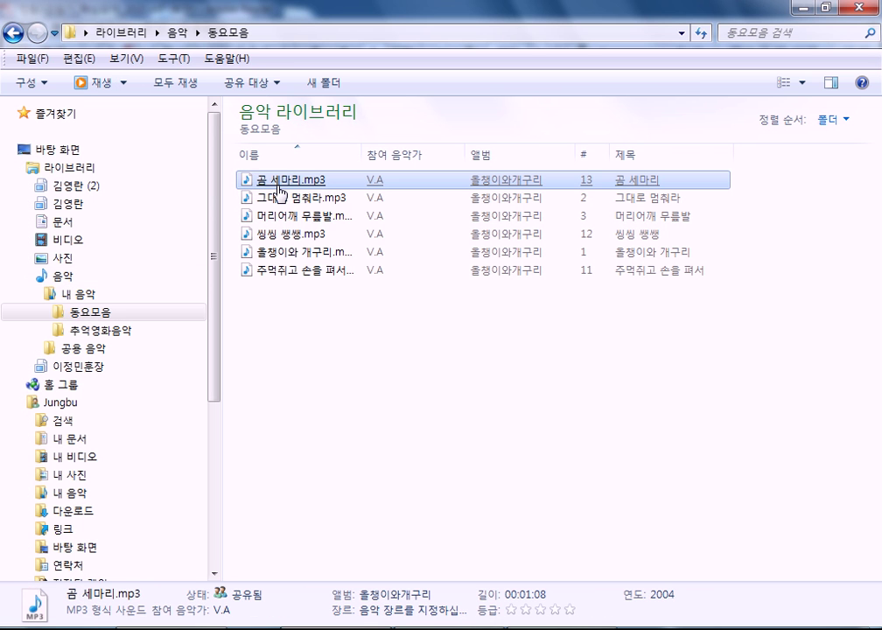
mouse_move(279, 188)
- Restore the default 일반 settings in 폴더 옵션, try the 모든 폴더 표시 option, and apply the restored defaults
click(175, 59)
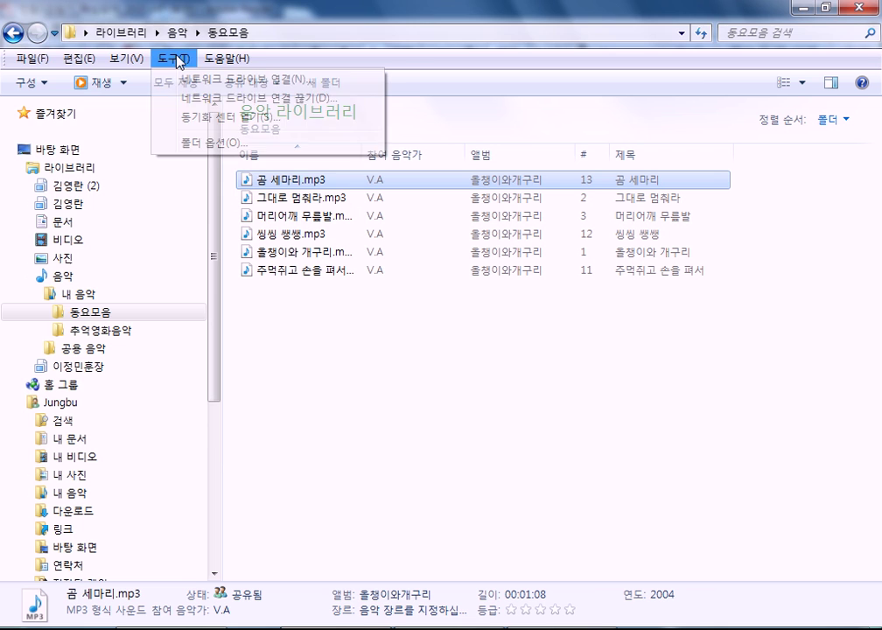
click(211, 142)
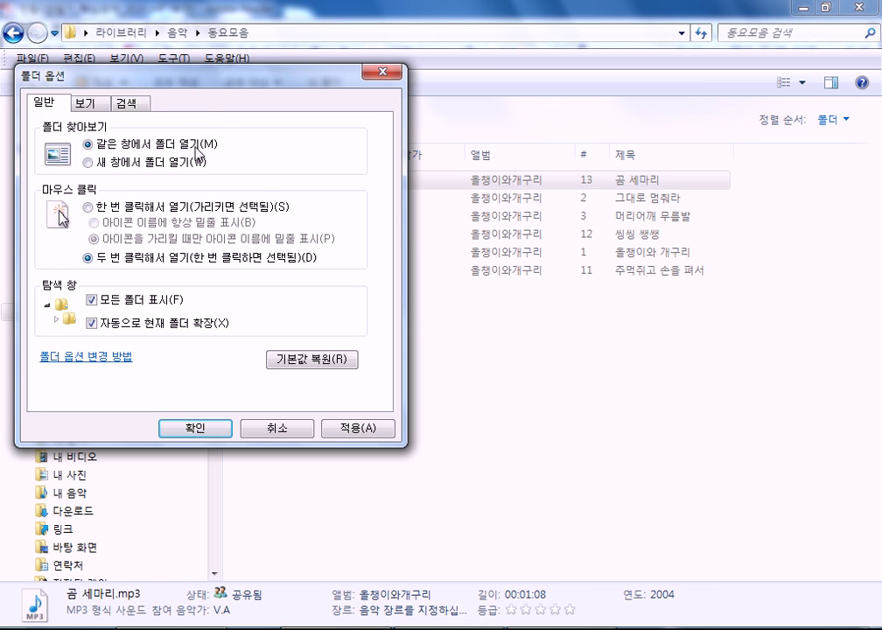
drag(226, 79, 442, 19)
click(490, 300)
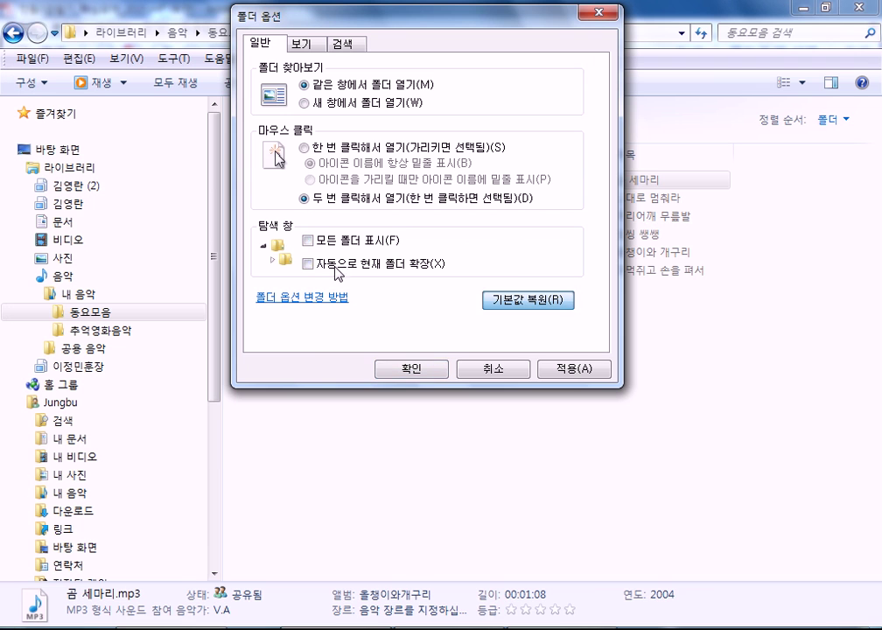
click(309, 240)
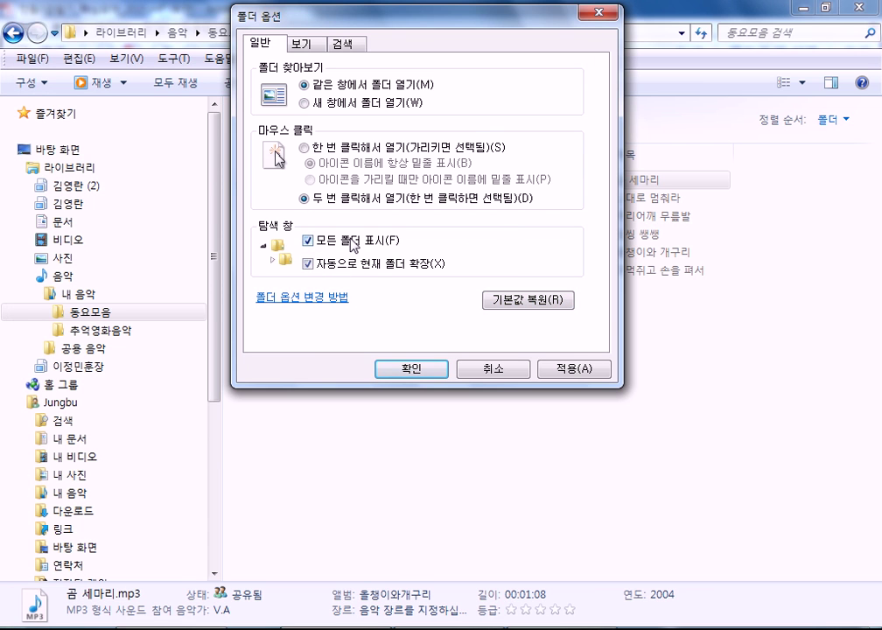
click(490, 300)
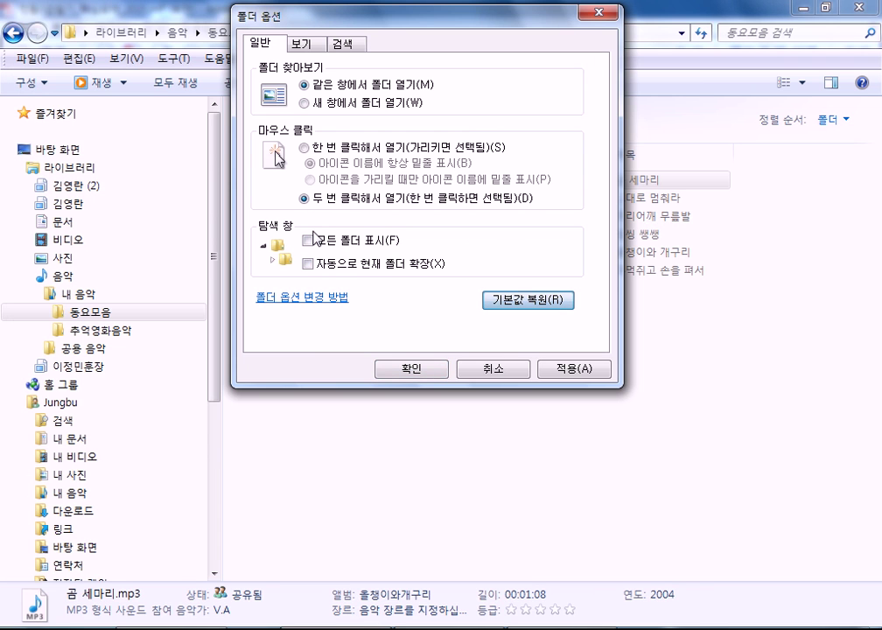
click(410, 371)
- Browse from 컴퓨터 through SYSTEM (C:) and HNC to Dict70 and compare the address path with the navigation pane
click(51, 420)
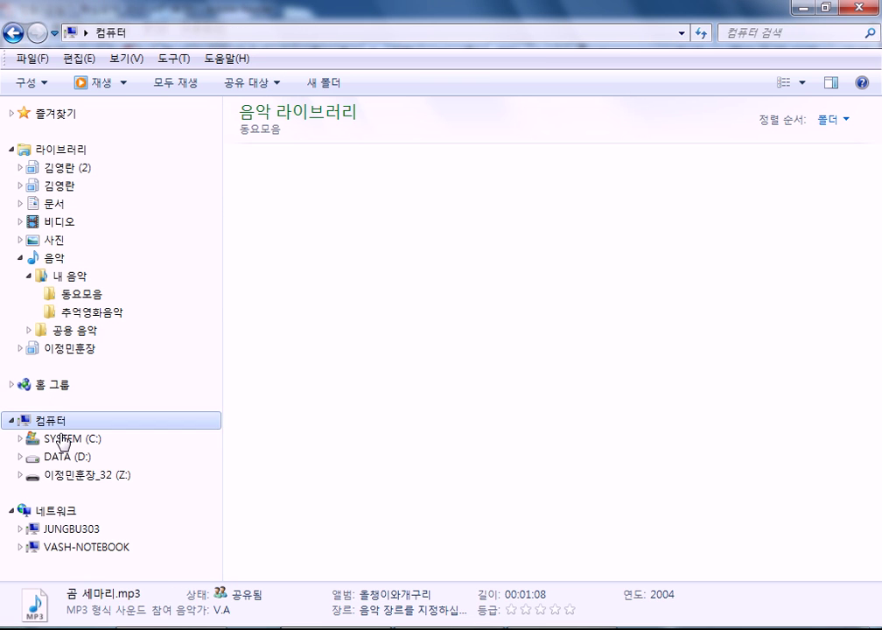
click(72, 440)
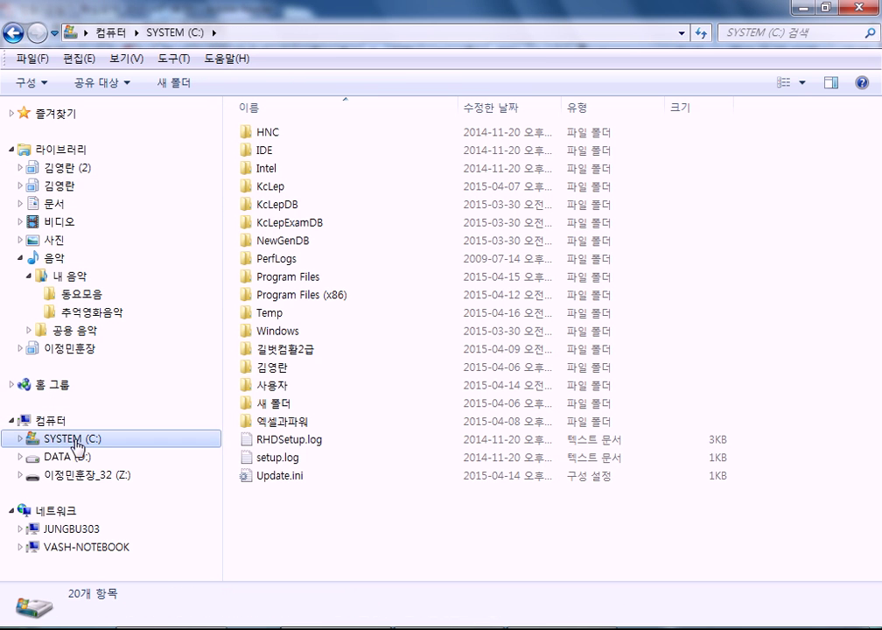
double_click(280, 133)
double_click(271, 140)
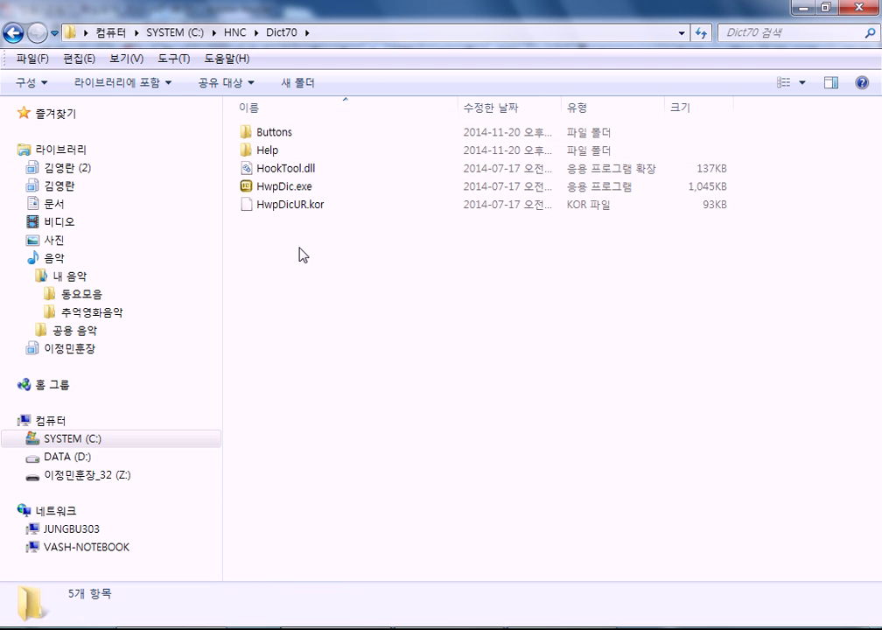
click(326, 33)
click(219, 33)
click(384, 358)
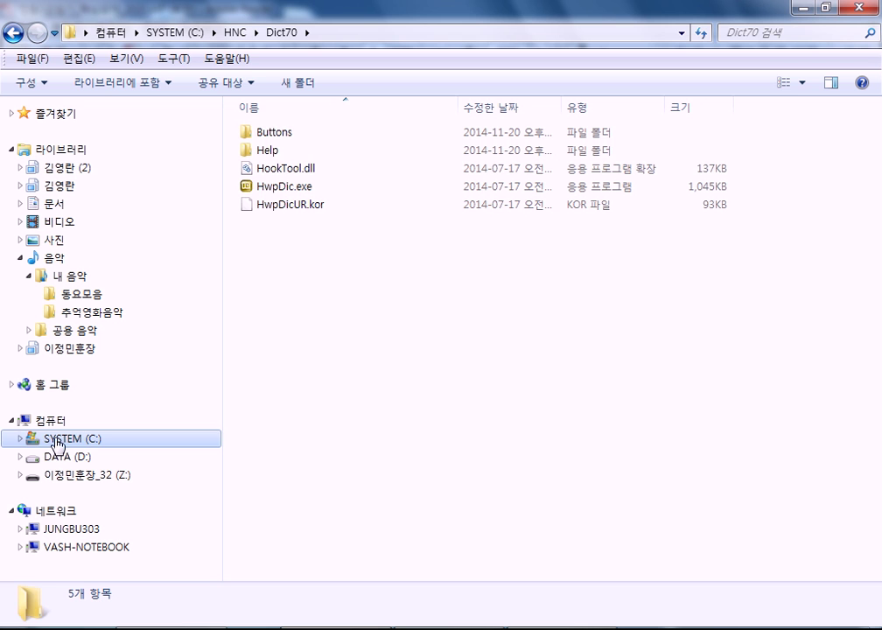
- Return to 컴퓨터 and enable 모든 폴더 표시 and 자동으로 현재 폴더 확장 in 폴더 옵션
click(77, 421)
click(174, 58)
click(210, 142)
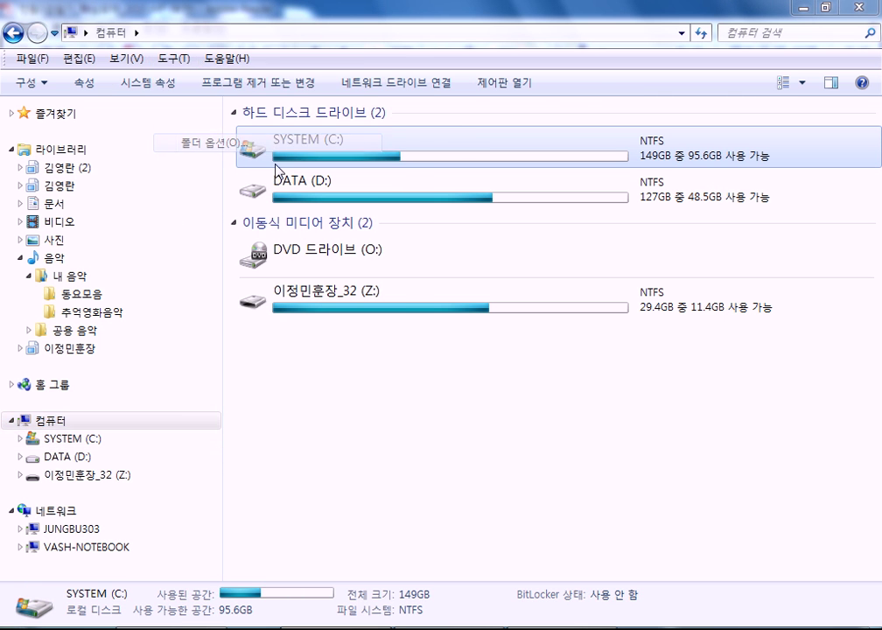
click(168, 324)
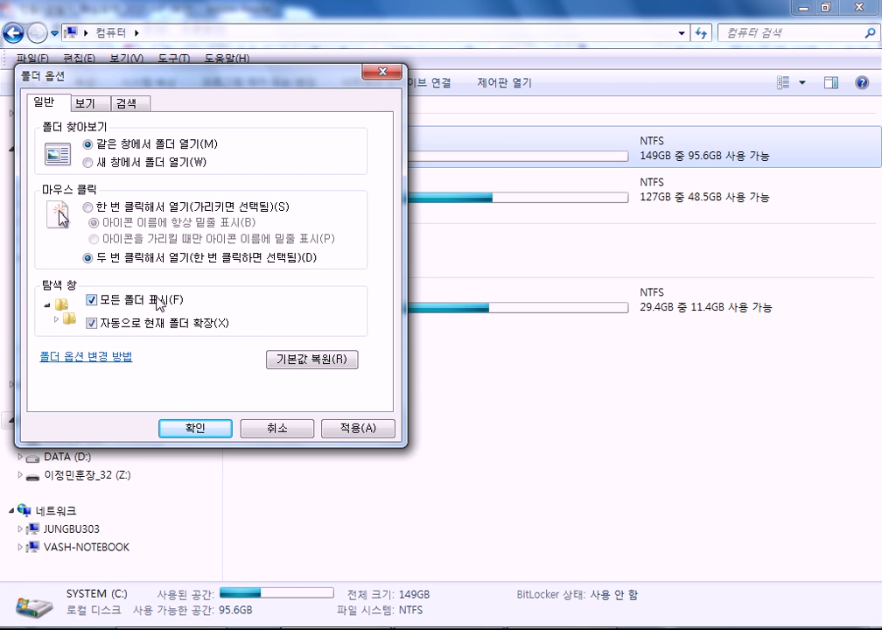
click(196, 430)
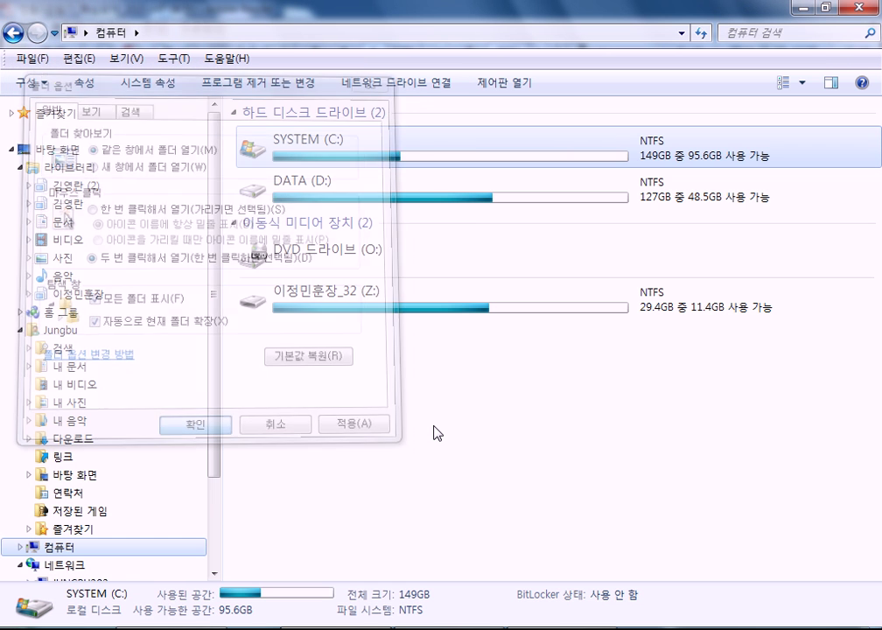
- Open SYSTEM (C:), HNC and Dict70 in turn and examine how the navigation pane tree follows
double_click(346, 144)
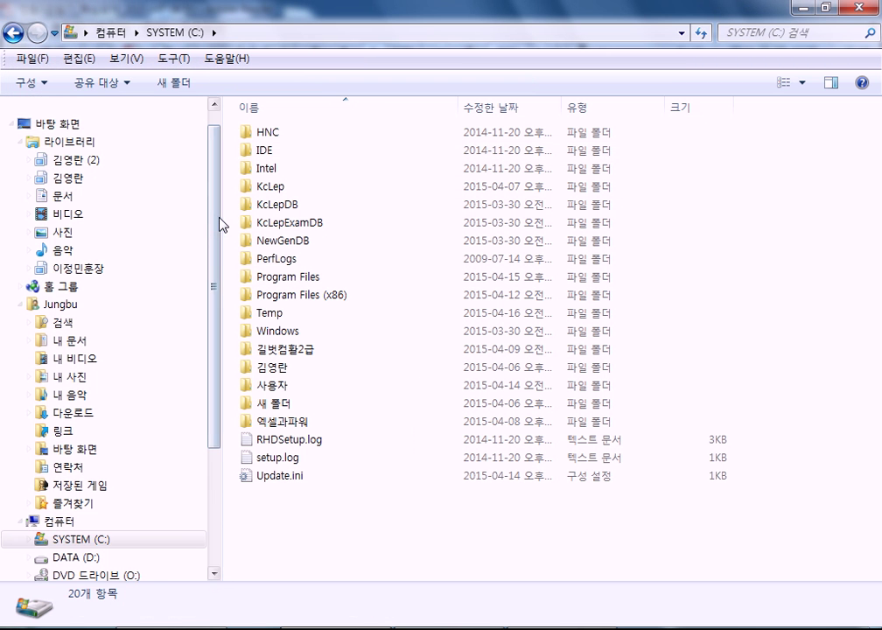
double_click(256, 133)
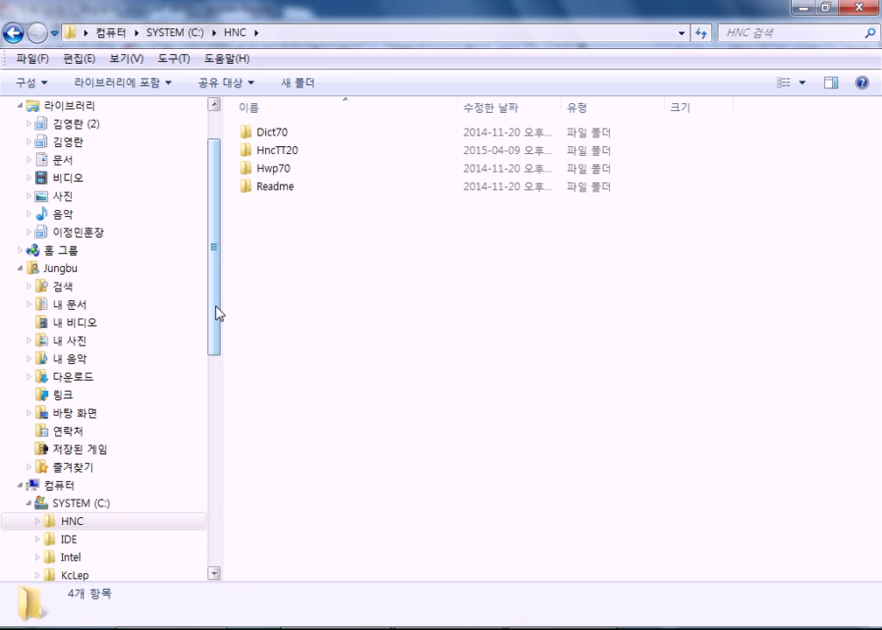
scroll(195, 394, down, 6)
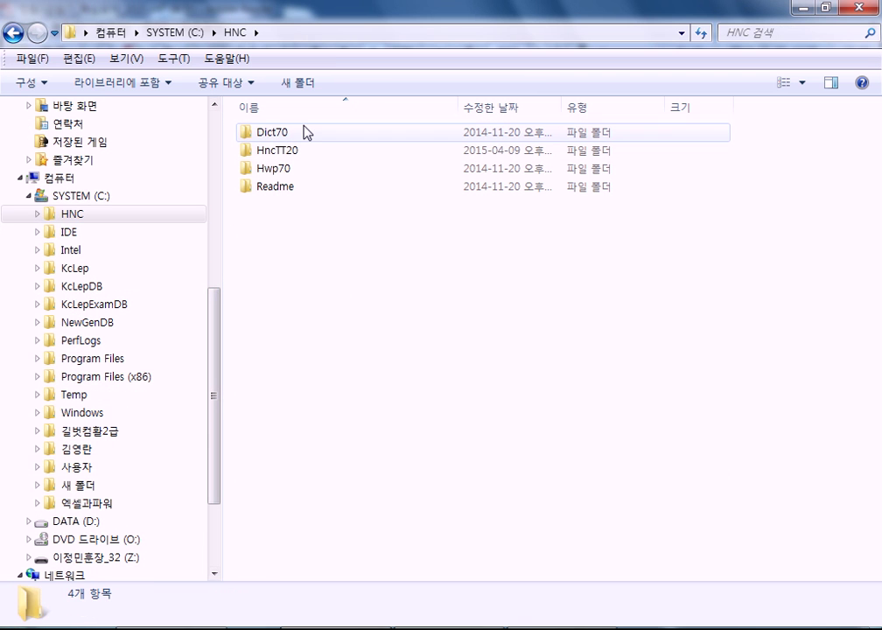
double_click(281, 133)
drag(212, 244, 217, 470)
drag(217, 378, 199, 290)
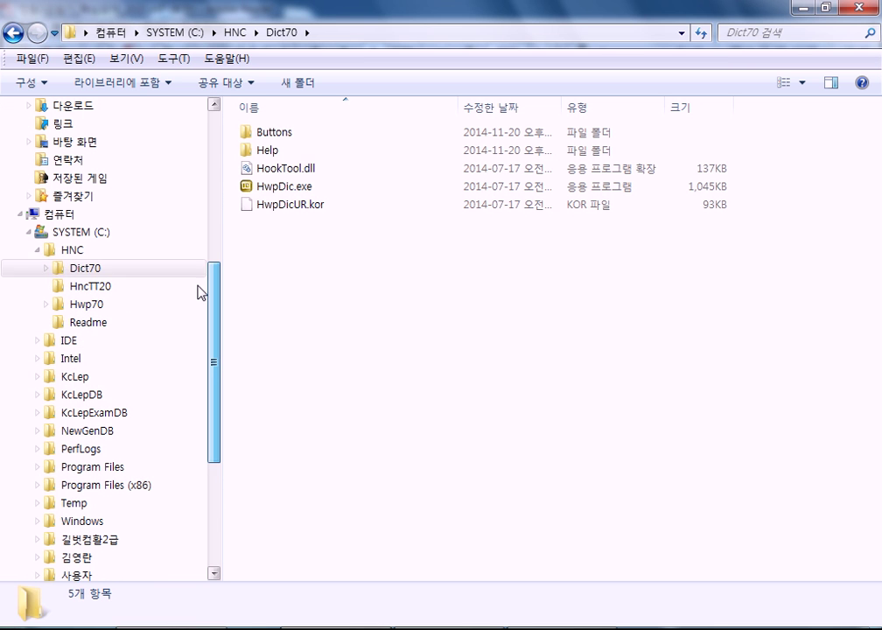
- Open HncTT20, Hwp70 and its DAISY subfolder, and compare their place in the tree with the address path
click(84, 288)
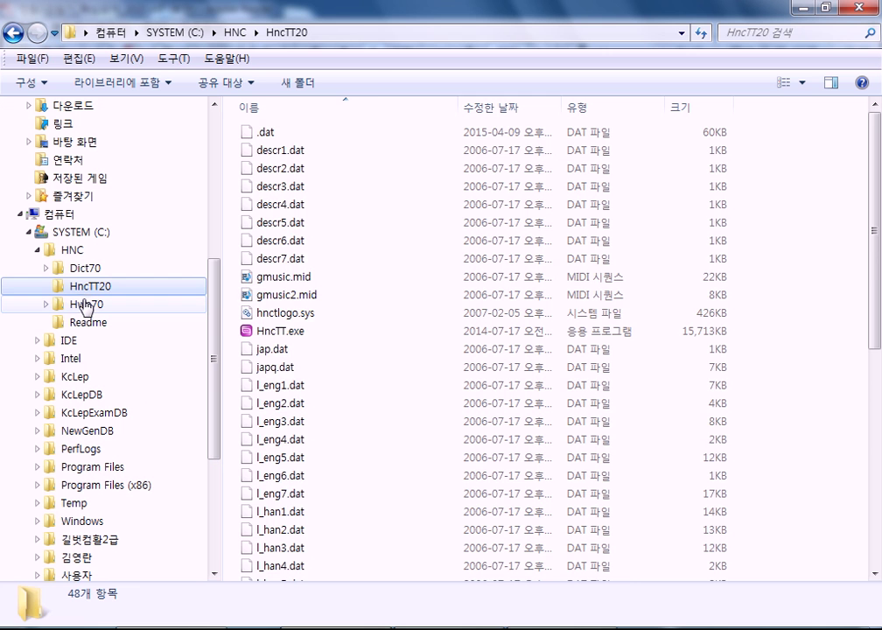
click(87, 303)
double_click(282, 150)
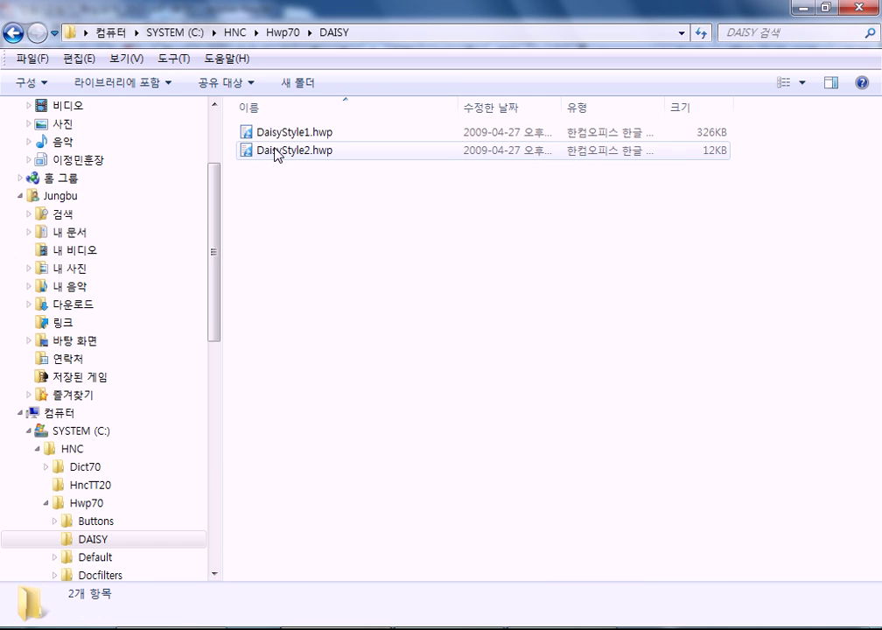
scroll(203, 226, down, 6)
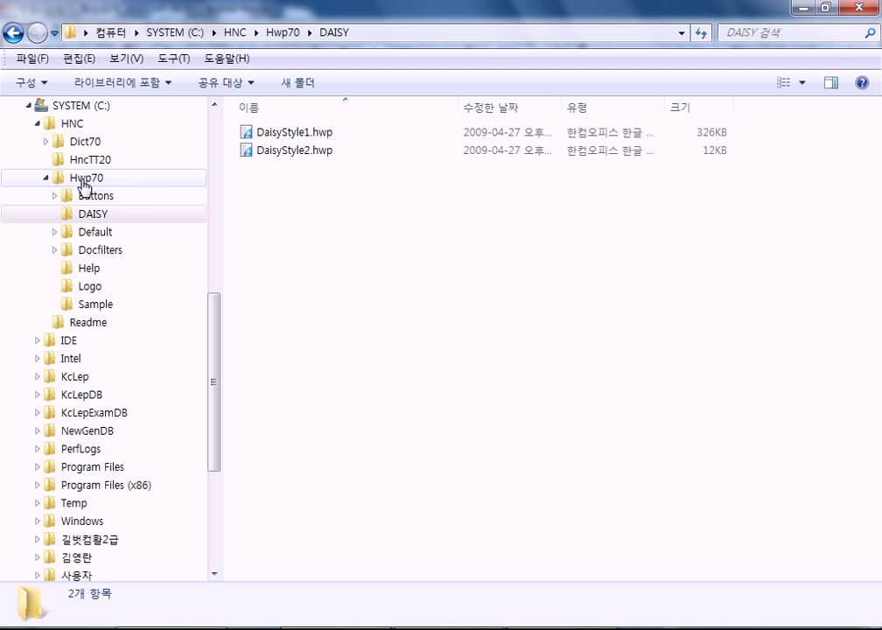
click(289, 33)
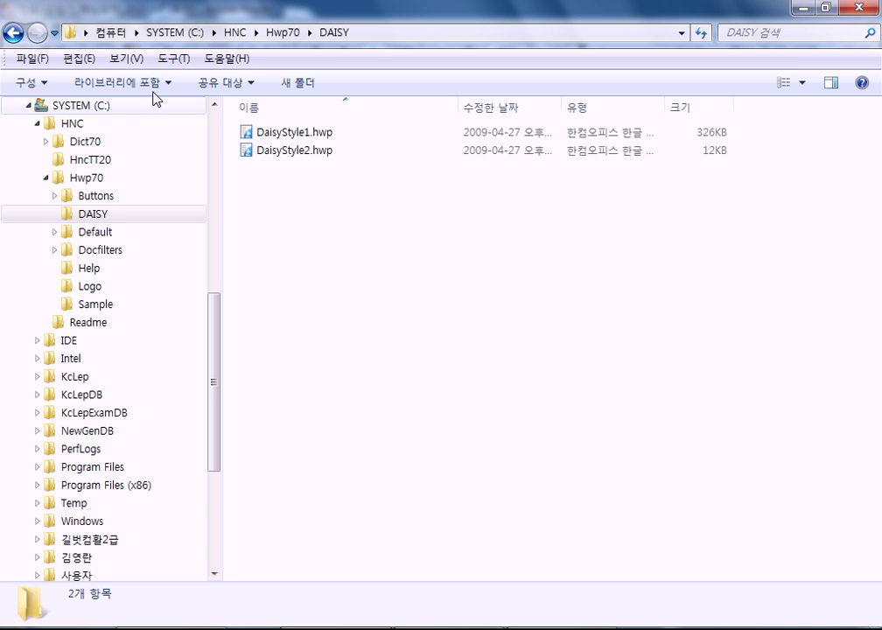
- Restore the 일반 defaults in 폴더 옵션, re-enable 모든 폴더 표시 and 자동으로 현재 폴더 확장, and apply
click(173, 59)
click(209, 144)
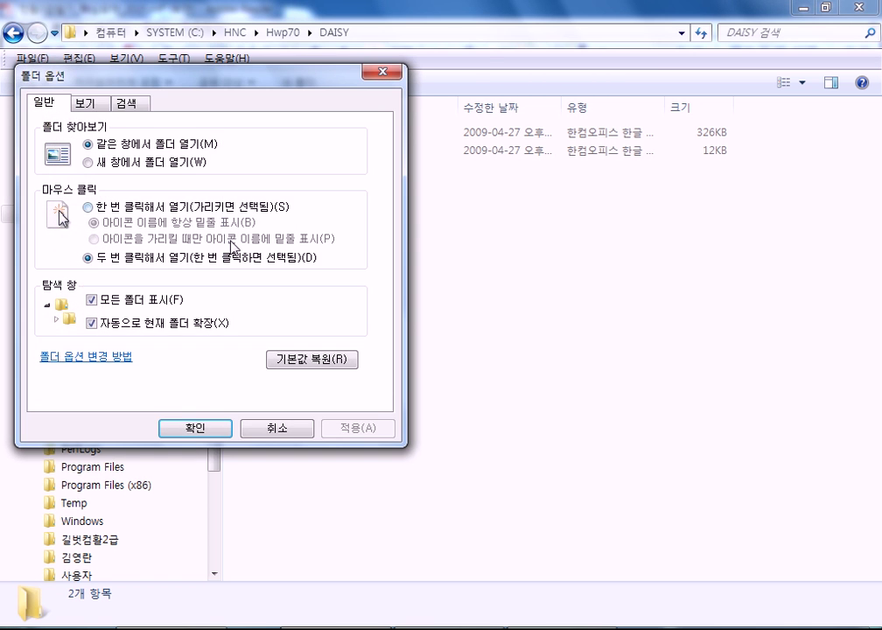
drag(145, 73, 301, 43)
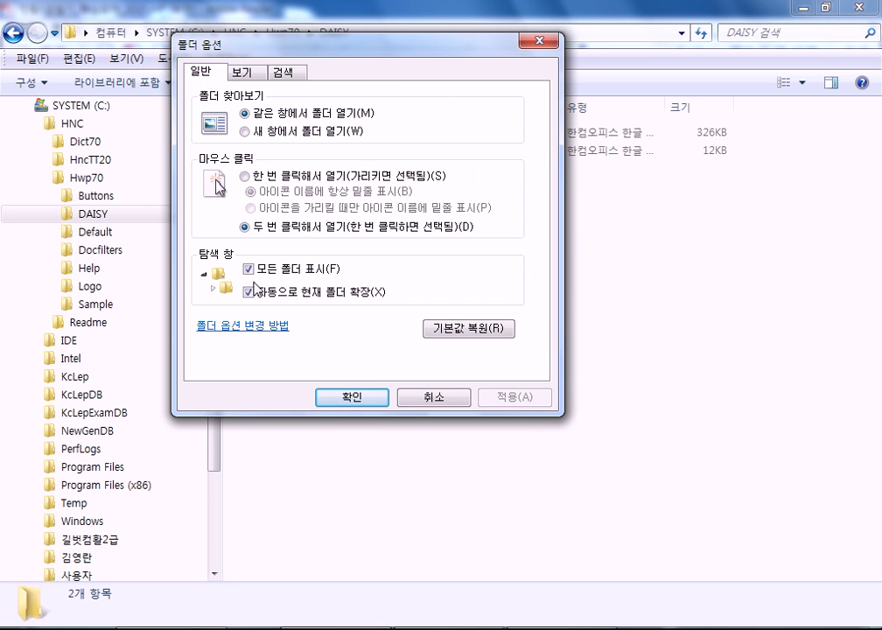
click(466, 330)
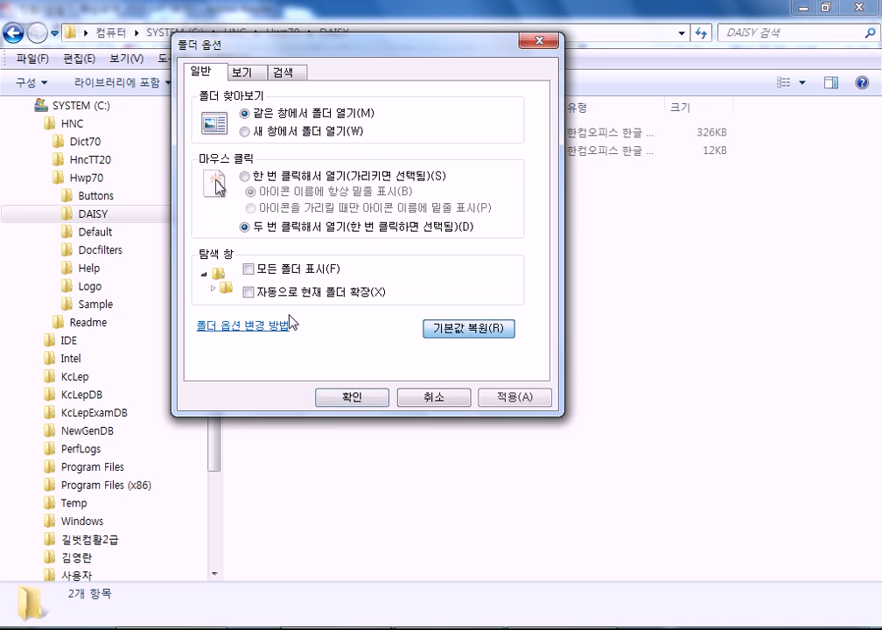
click(278, 271)
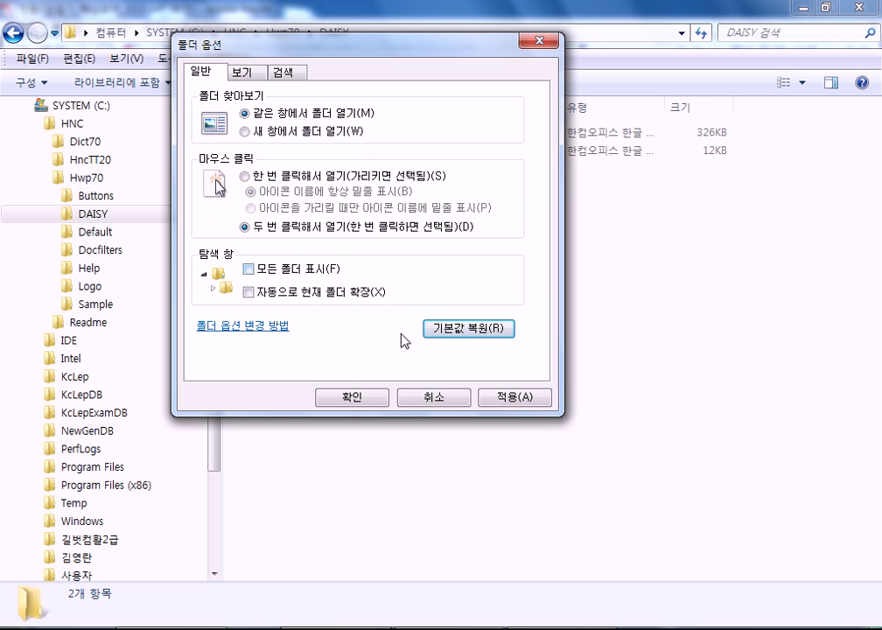
click(299, 300)
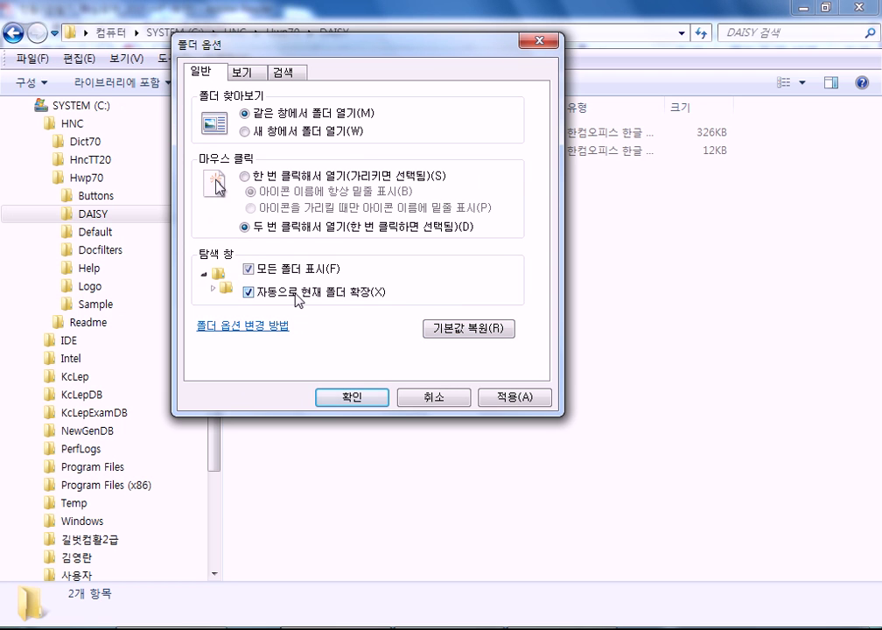
click(518, 399)
- Restore the 보기 settings of 폴더 옵션 to their defaults and apply them
click(245, 76)
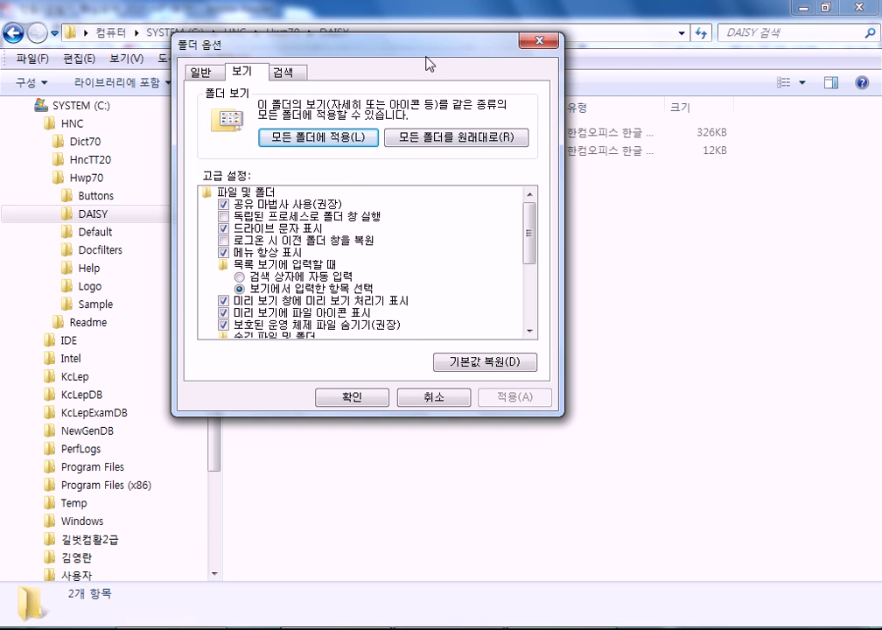
drag(427, 58, 545, 54)
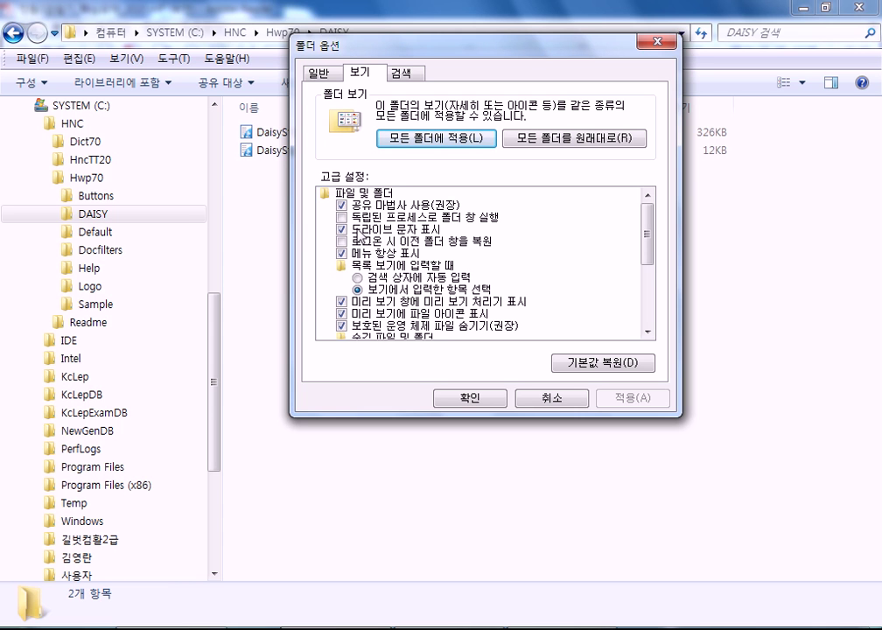
click(603, 363)
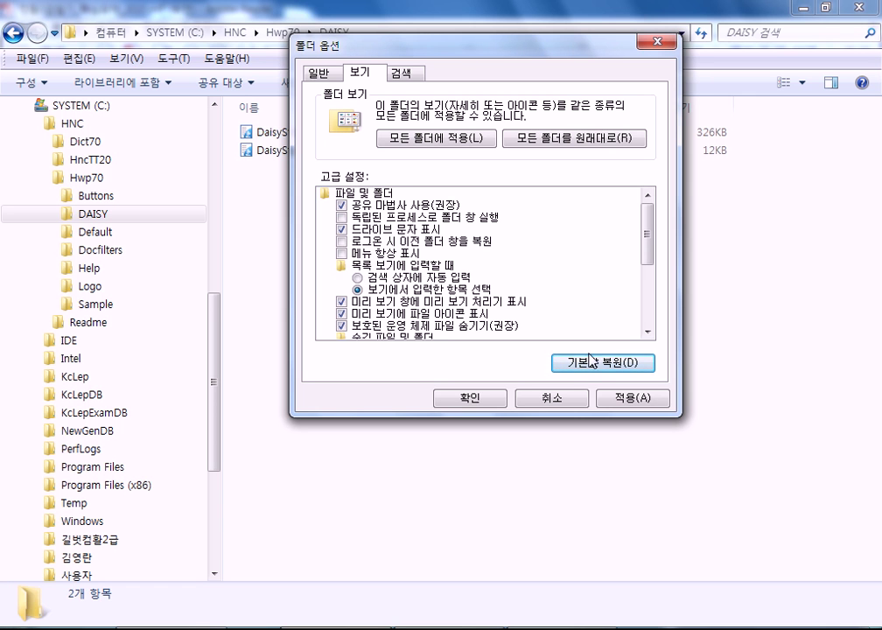
click(626, 399)
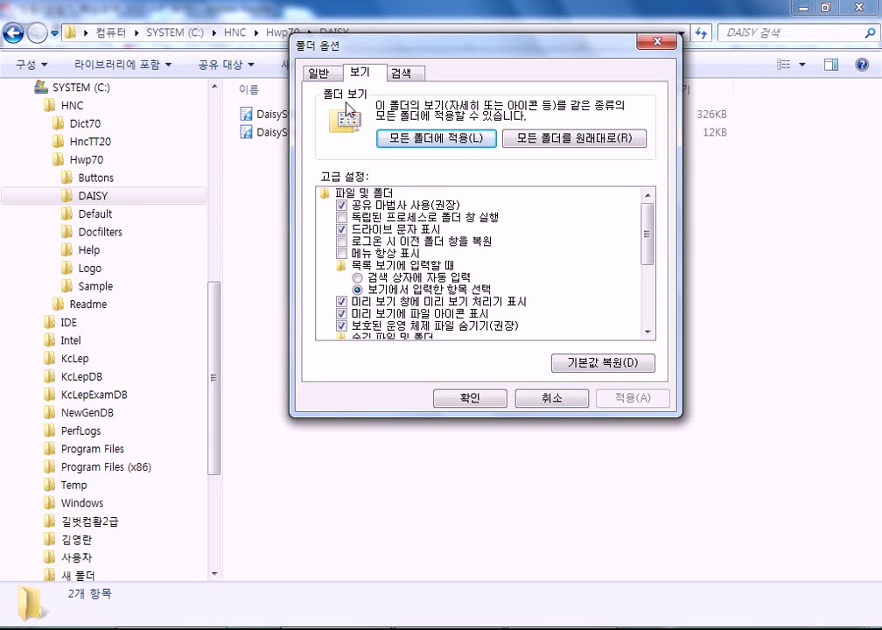
click(341, 254)
drag(394, 44, 419, 154)
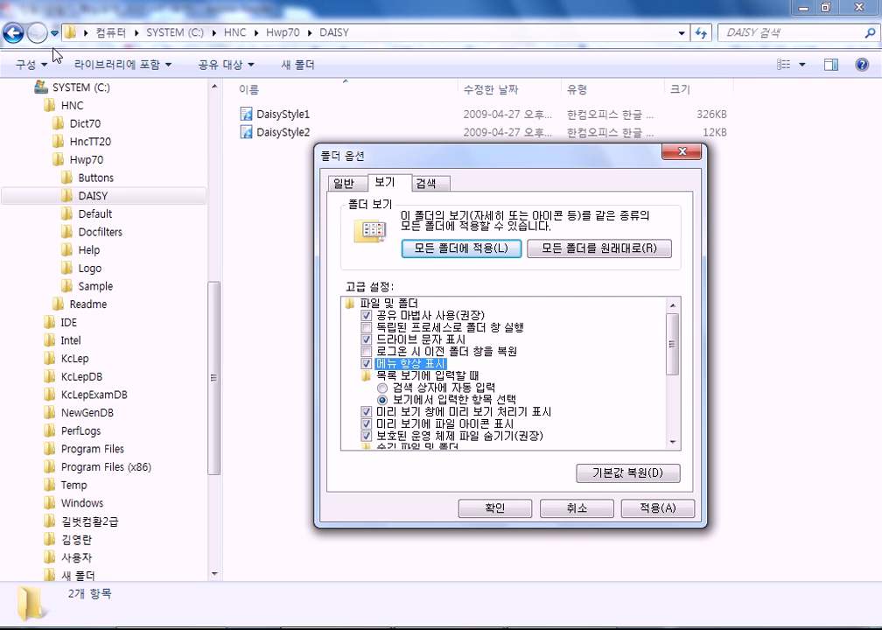
click(683, 152)
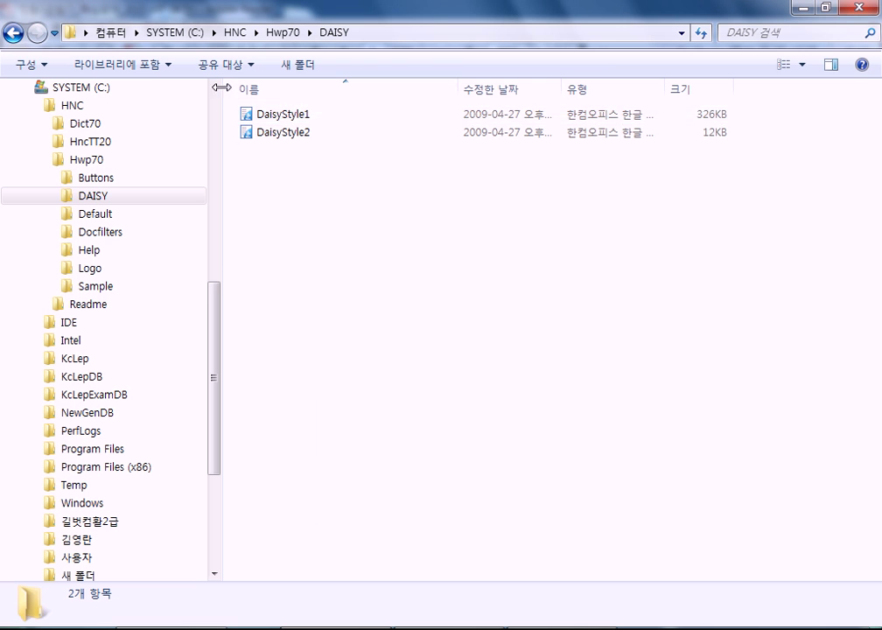
- Temporarily show and hide the window's menu bar several times, leaving it shown
key(alt)
key(alt)
key(alt)
key(alt)
key(alt)
- Enable 메뉴 항상 표시 in the 보기 settings of 폴더 옵션 and confirm
click(173, 63)
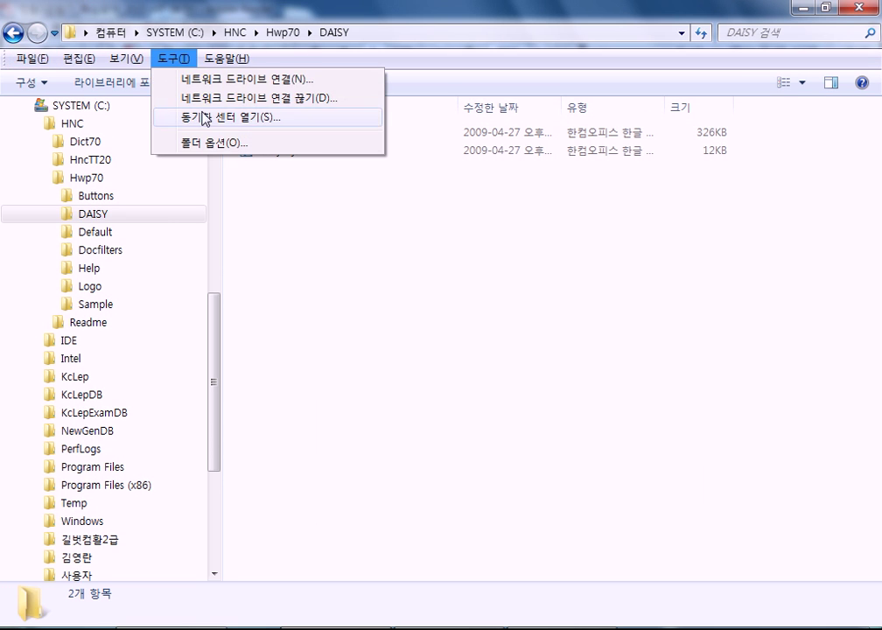
click(214, 142)
drag(222, 77, 525, 70)
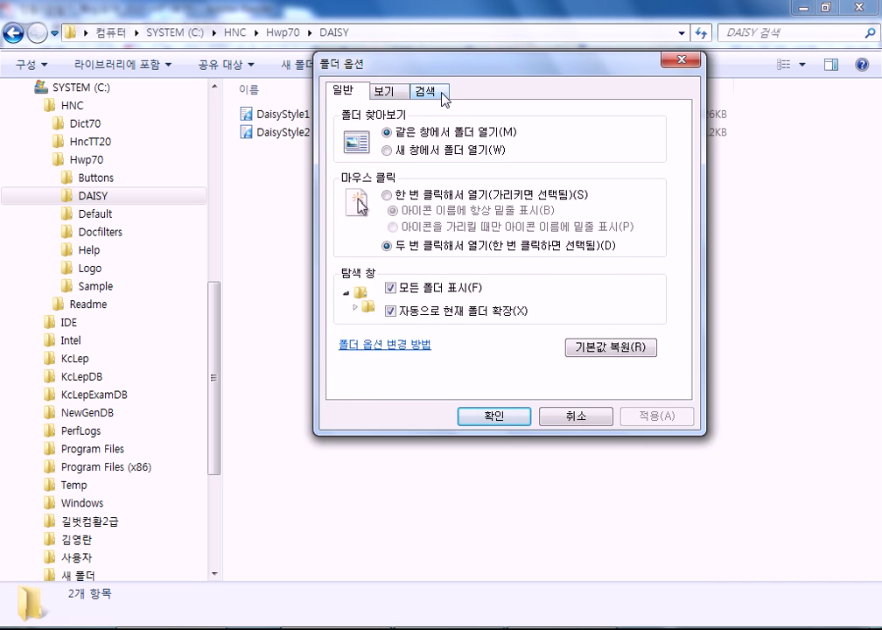
click(383, 90)
click(365, 271)
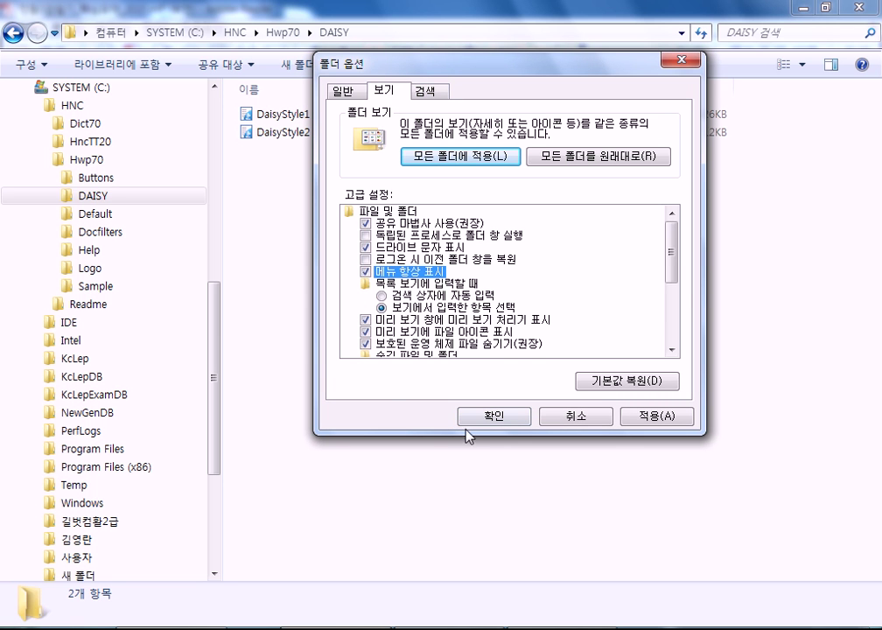
click(490, 418)
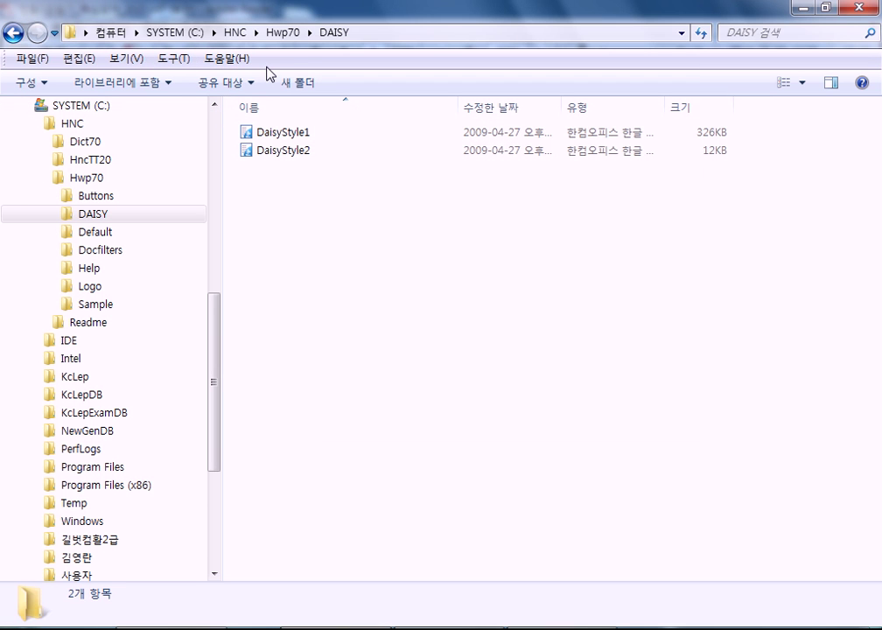
- Restore the 보기 defaults in 폴더 옵션, turn off 드라이브 문자 표시, and confirm
click(173, 59)
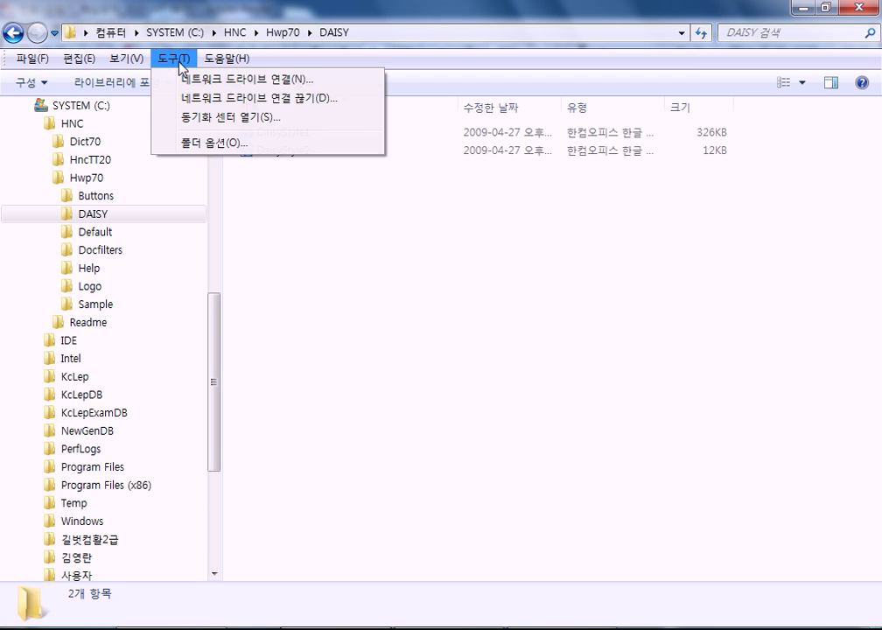
click(214, 145)
drag(259, 76, 647, 31)
click(474, 62)
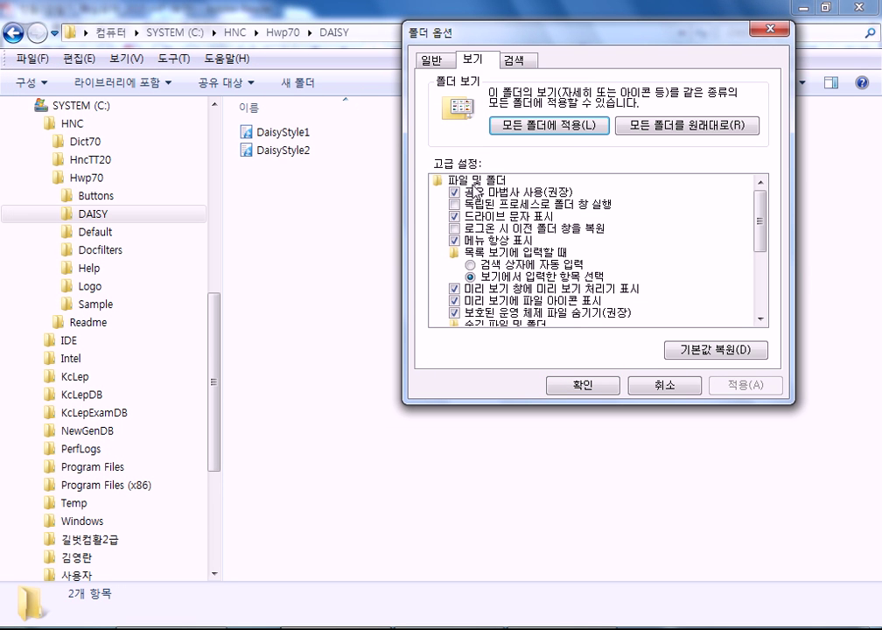
click(706, 351)
click(495, 217)
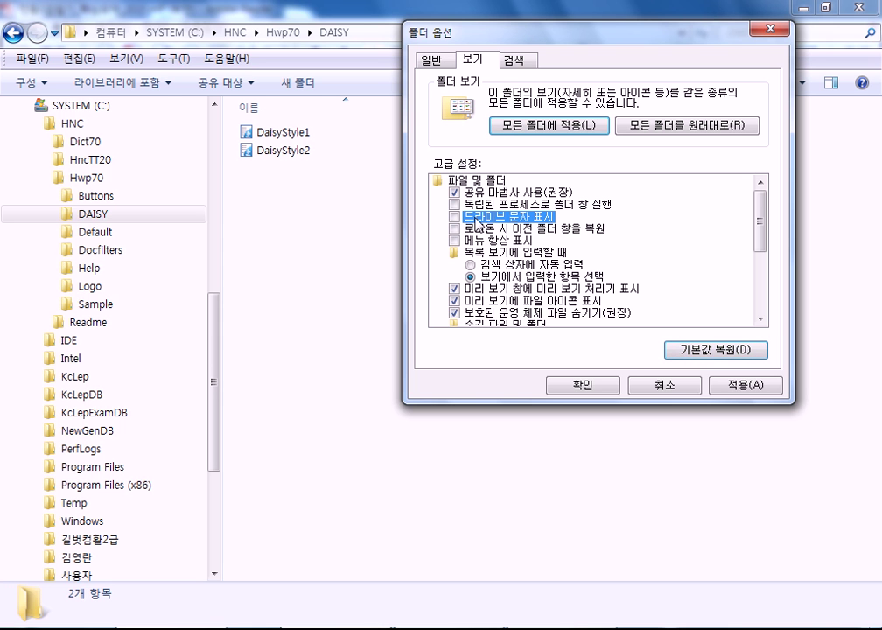
click(584, 385)
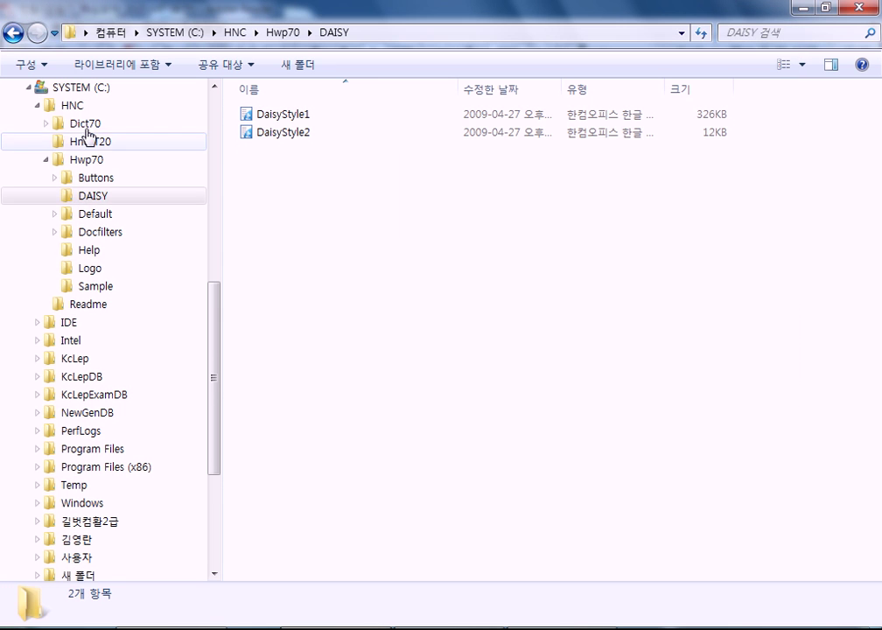
- Go to 컴퓨터 to check the drive names, and turn 드라이브 문자 표시 back on in 폴더 옵션
scroll(88, 149, up, 5)
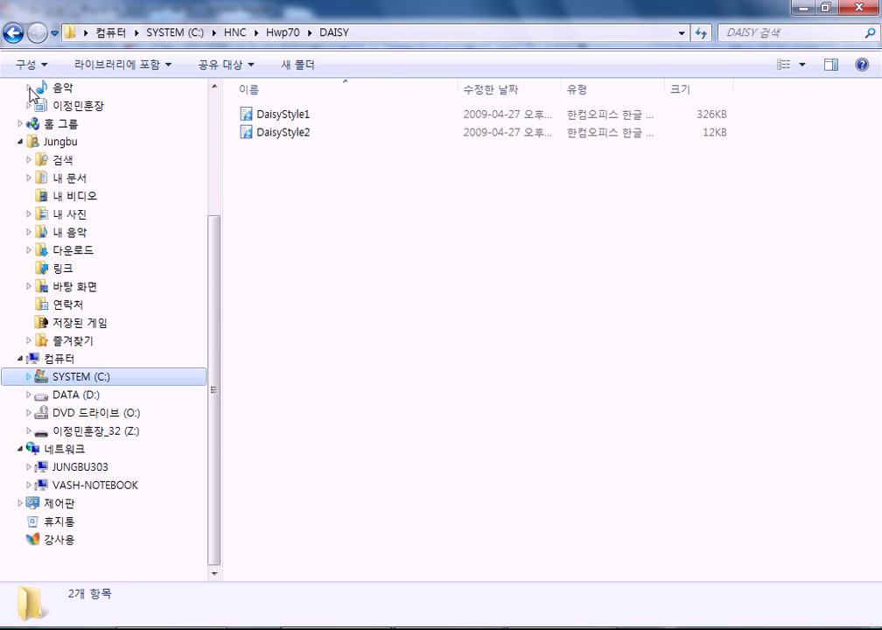
click(71, 359)
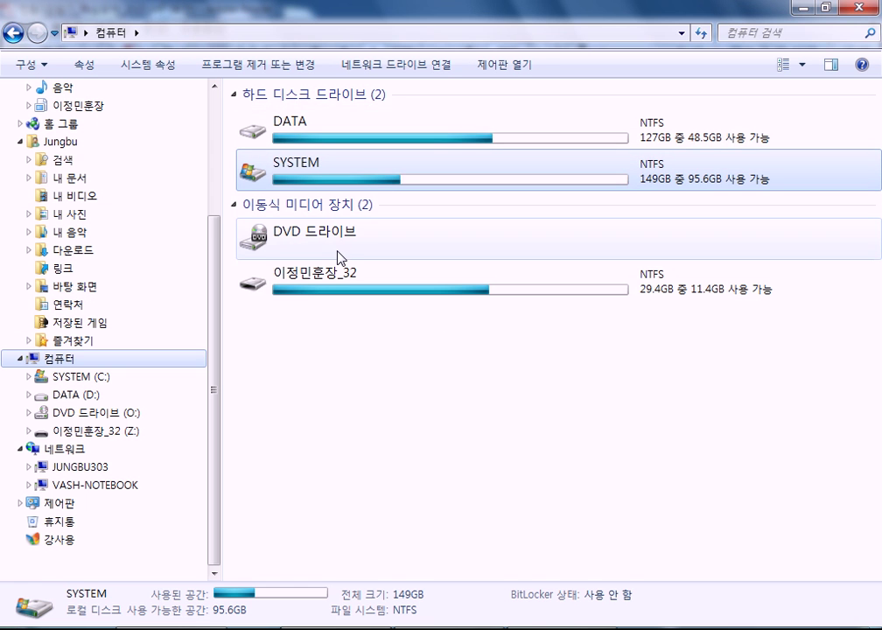
key(alt)
click(172, 59)
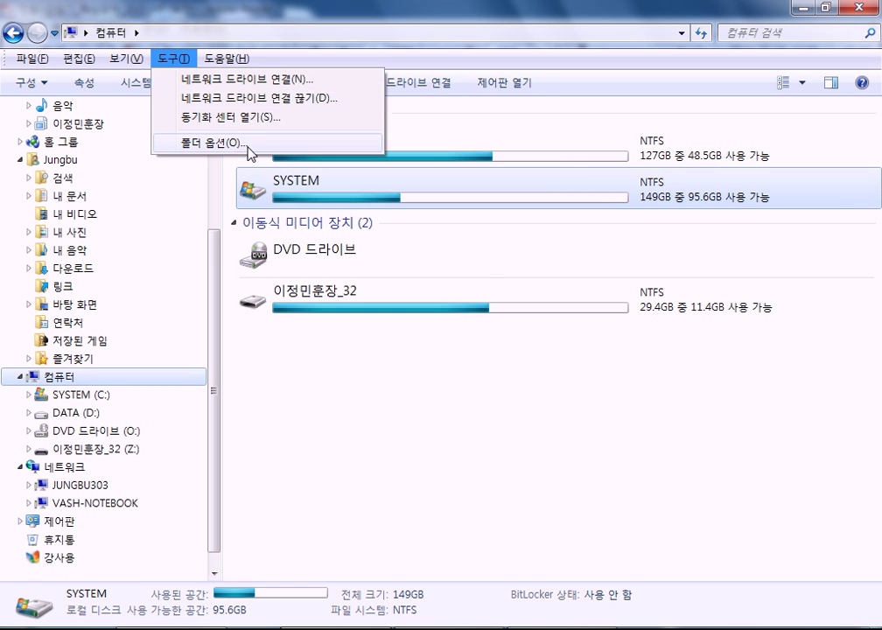
click(249, 150)
click(90, 115)
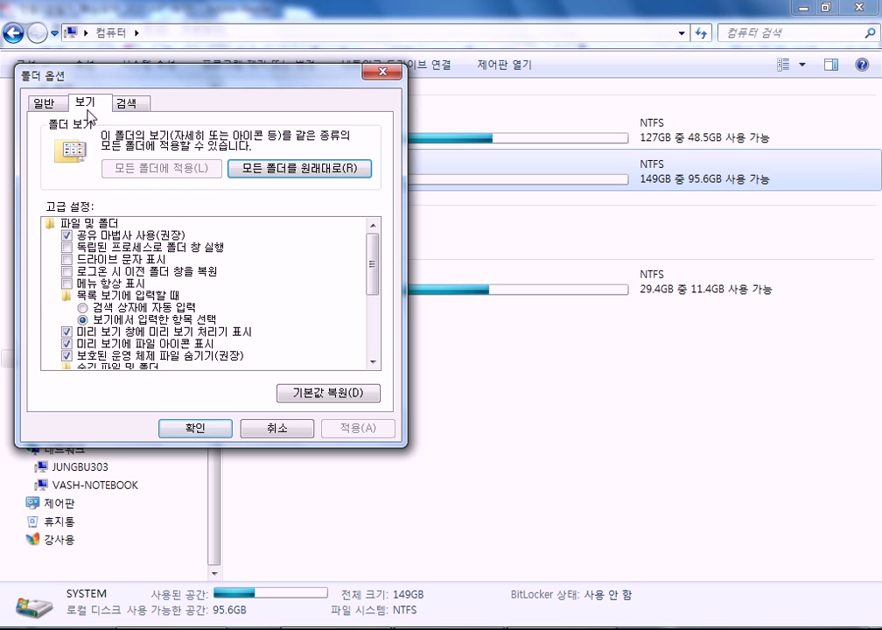
click(101, 261)
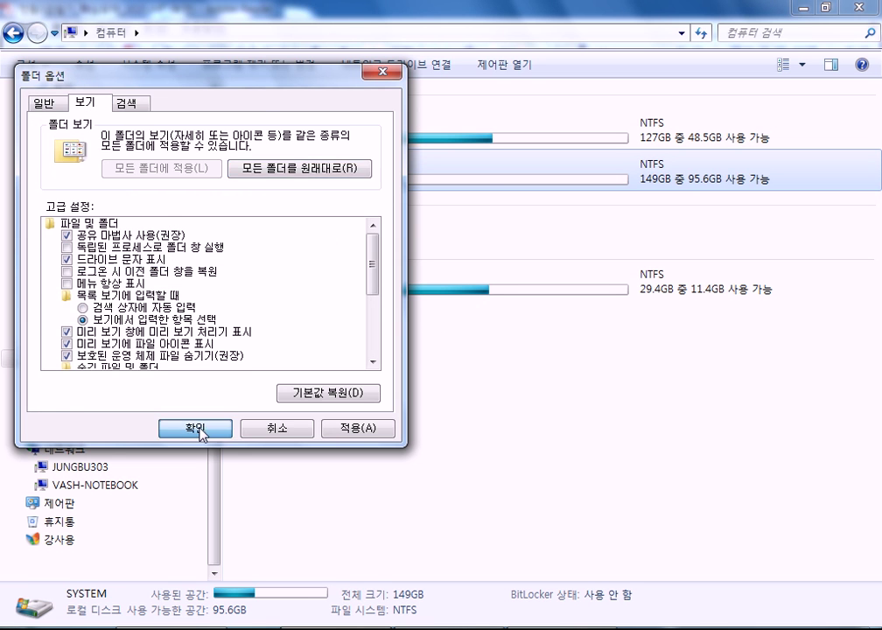
click(195, 428)
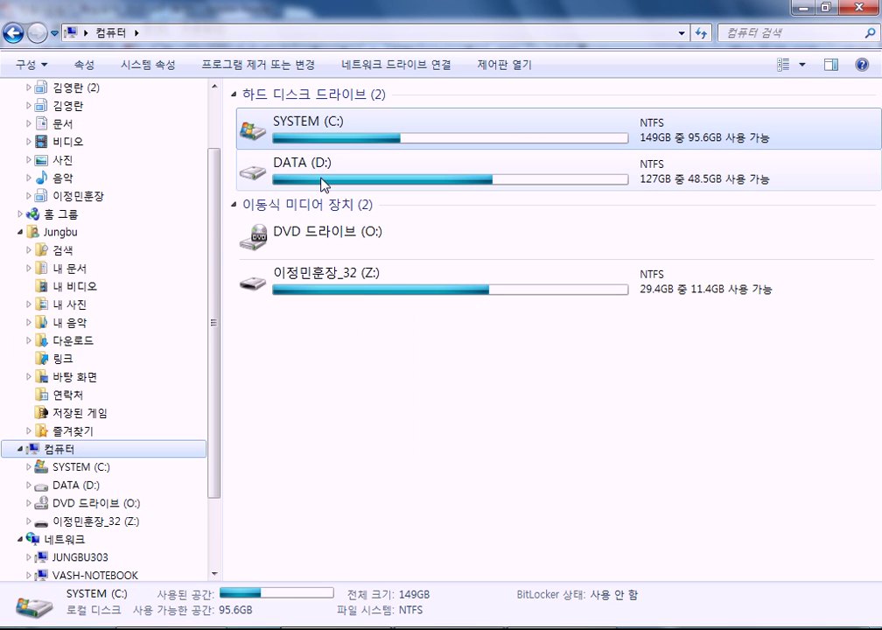
- Examine the 고급 설정 list in the 보기 settings of 폴더 옵션 and close the dialog without changes
key(alt)
click(174, 59)
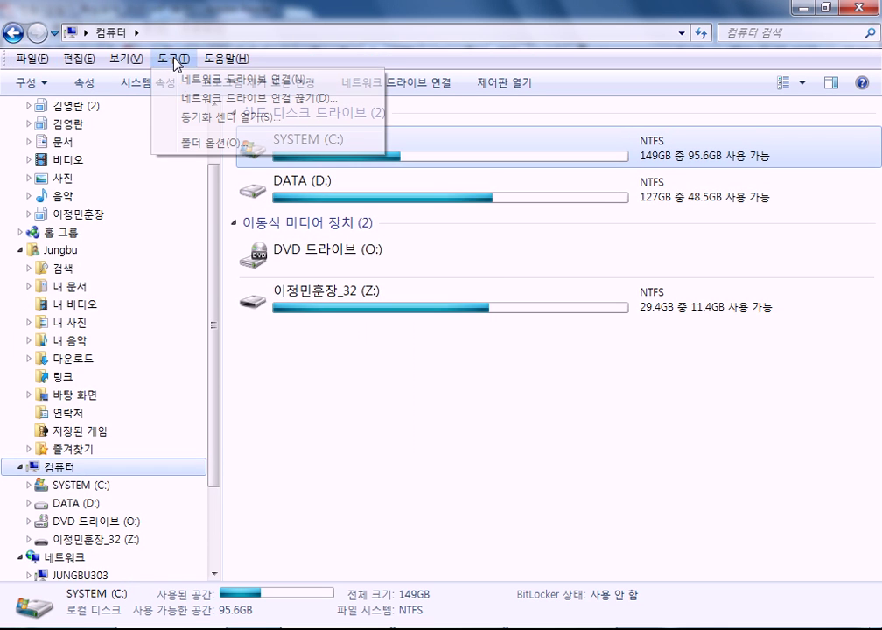
click(189, 142)
drag(196, 83, 500, 70)
click(393, 88)
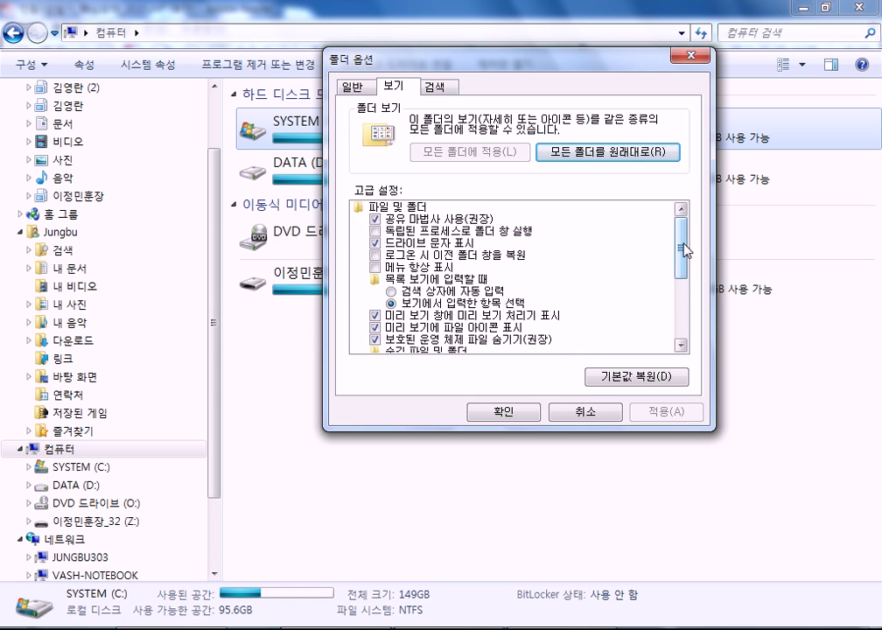
scroll(674, 254, down, 3)
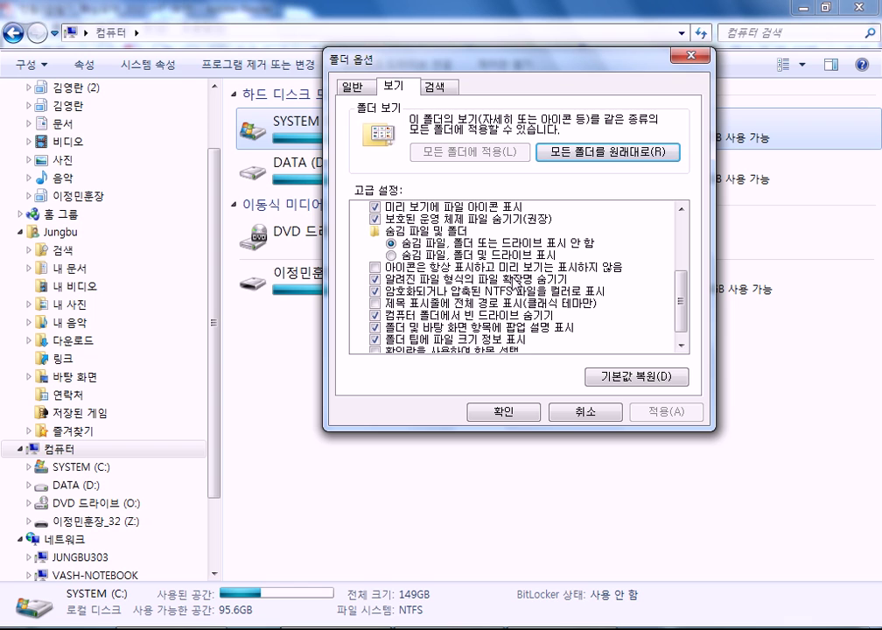
key(Escape)
- Open the 사진 folder in the 사진 library, browse its thumbnails, and view the pop-up description of 접사1
click(66, 166)
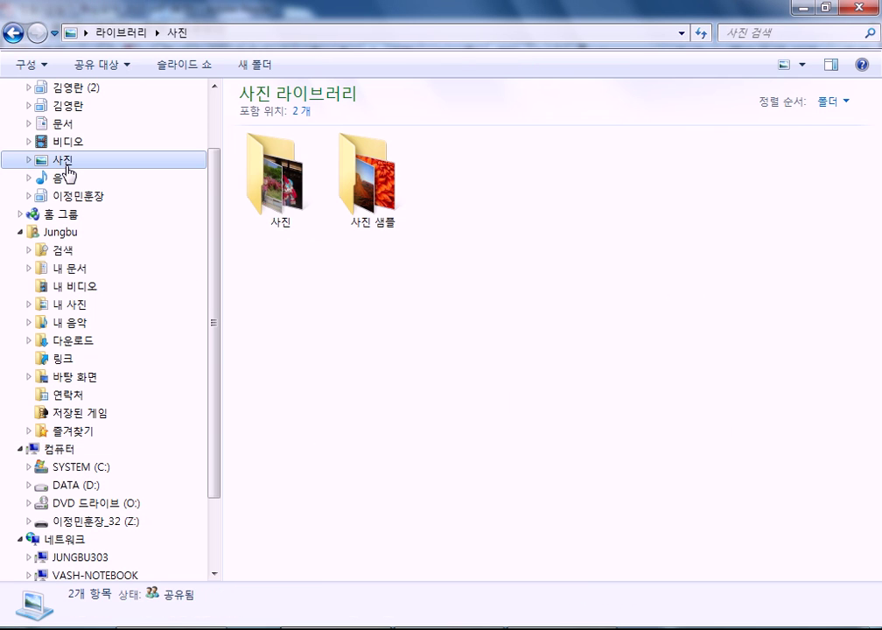
double_click(260, 194)
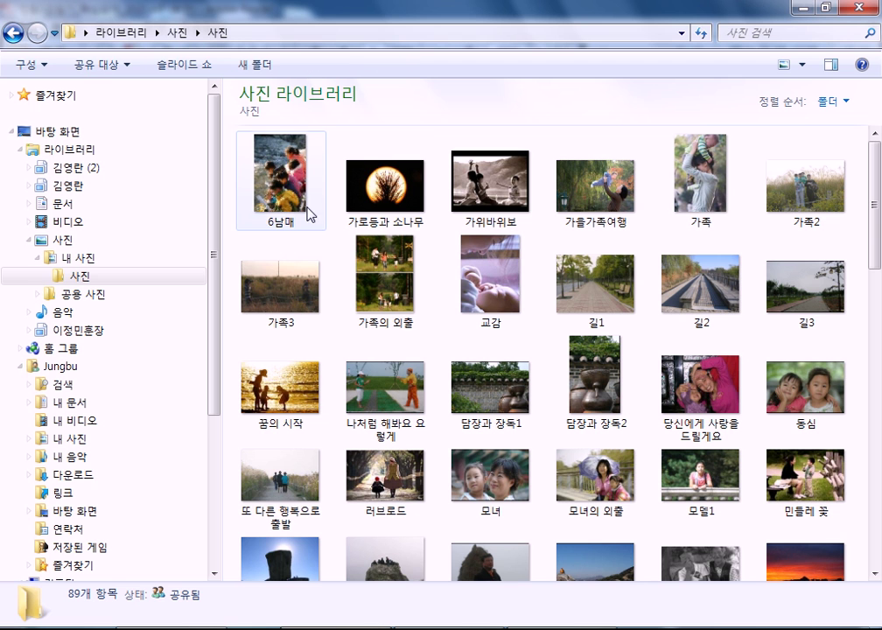
mouse_move(519, 232)
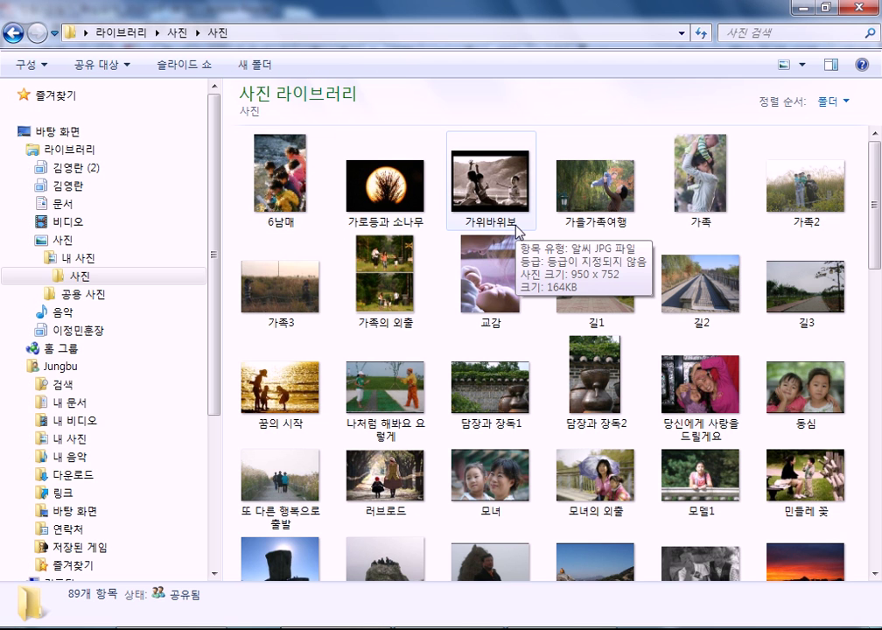
scroll(520, 232, down, 12)
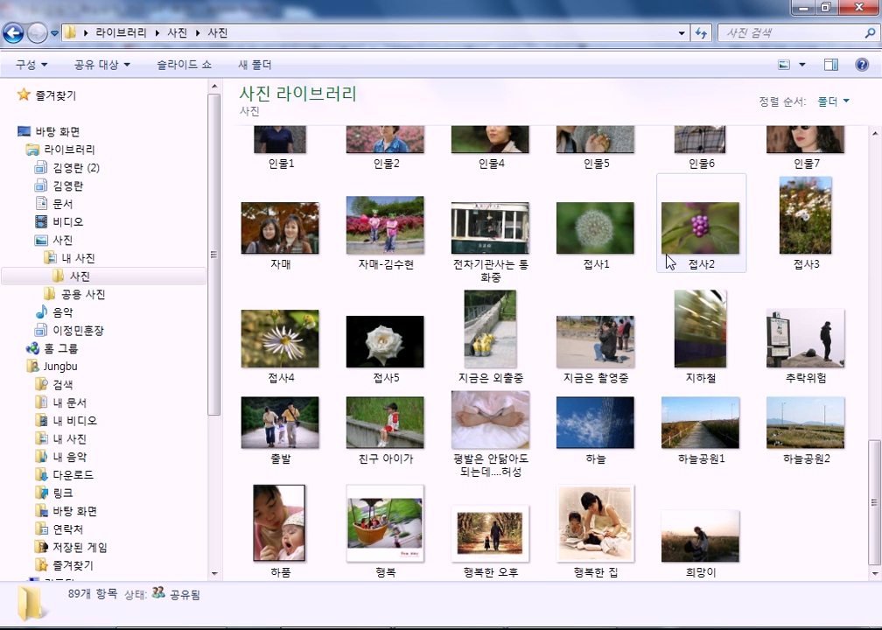
click(622, 258)
mouse_move(624, 267)
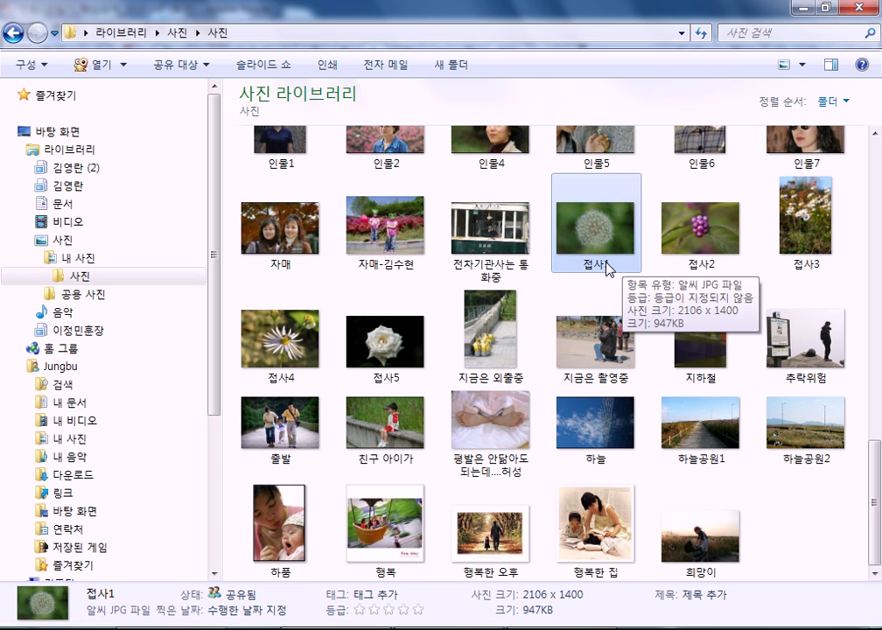
- Turn off 알려진 파일 형식의 파일 확장명 숨기기 in the 보기 settings of 폴더 옵션, apply it, and close the dialog
key(alt)
click(168, 60)
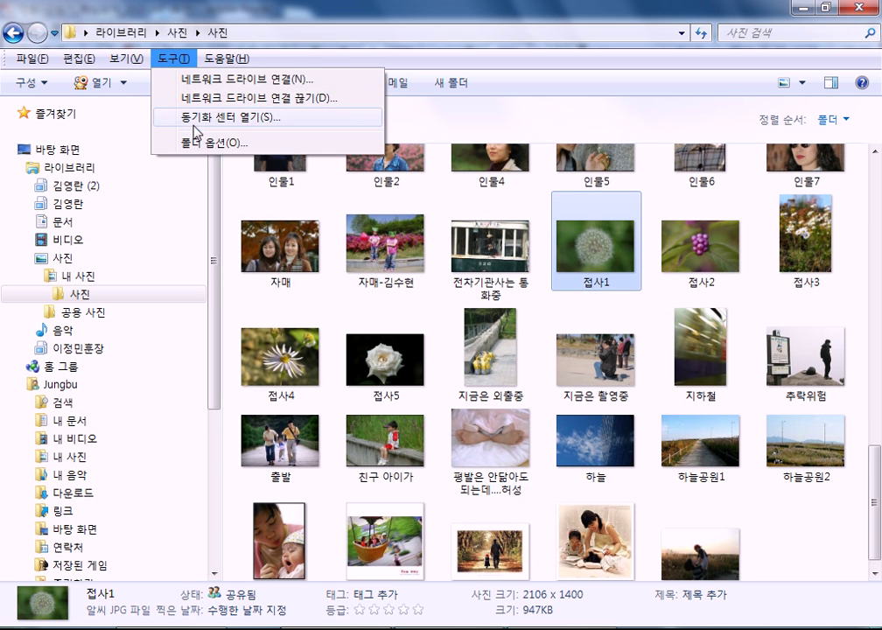
click(219, 142)
click(98, 111)
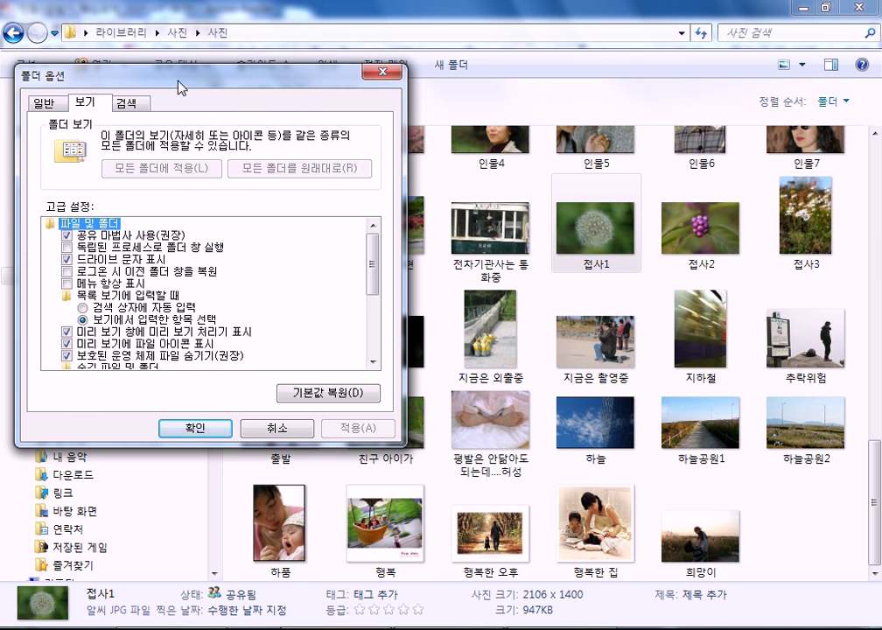
drag(177, 83, 394, 82)
scroll(591, 273, down, 3)
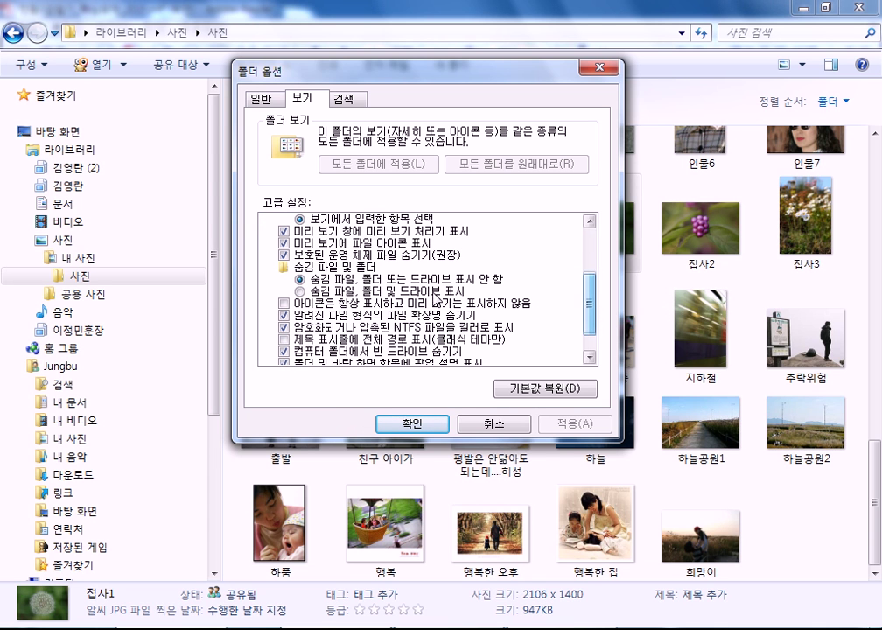
click(318, 326)
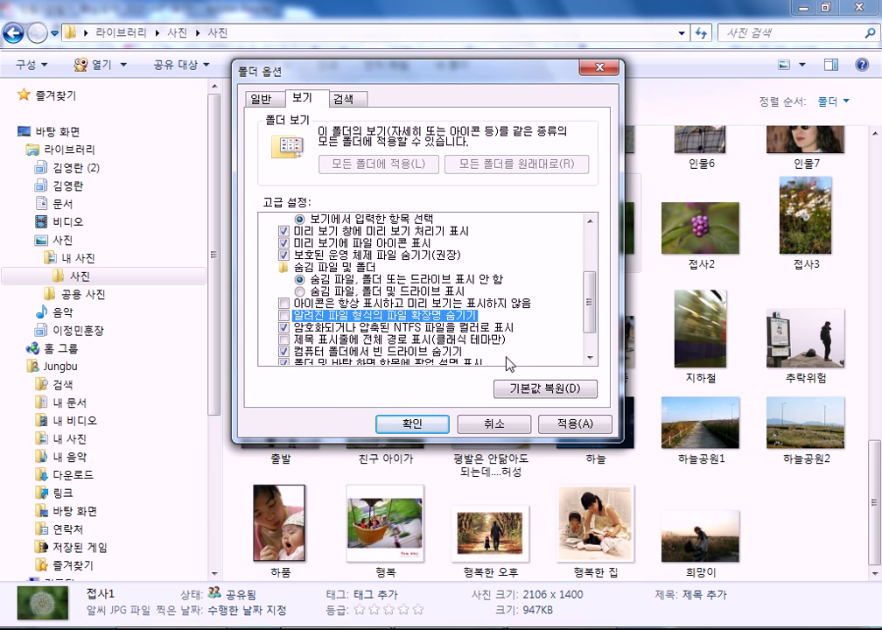
click(574, 424)
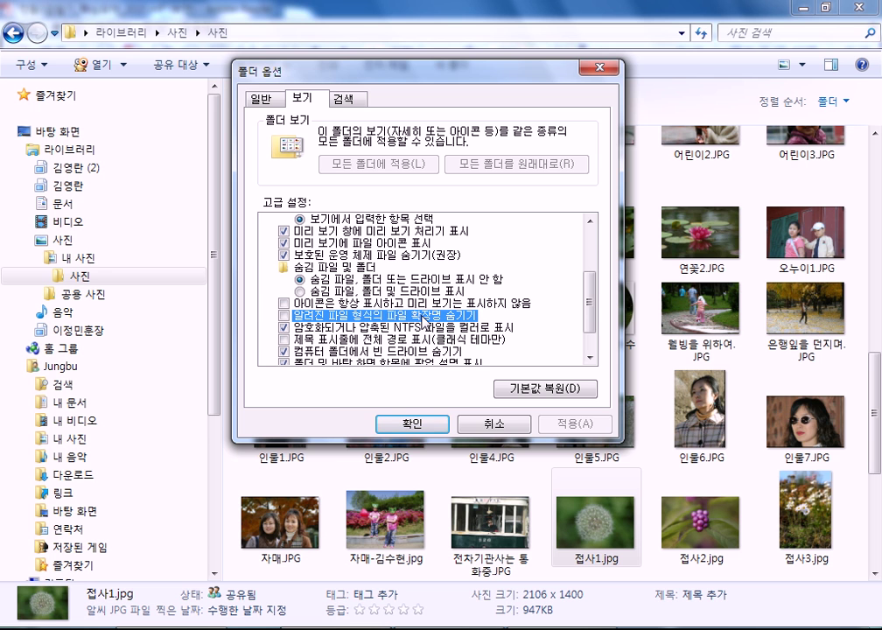
click(601, 70)
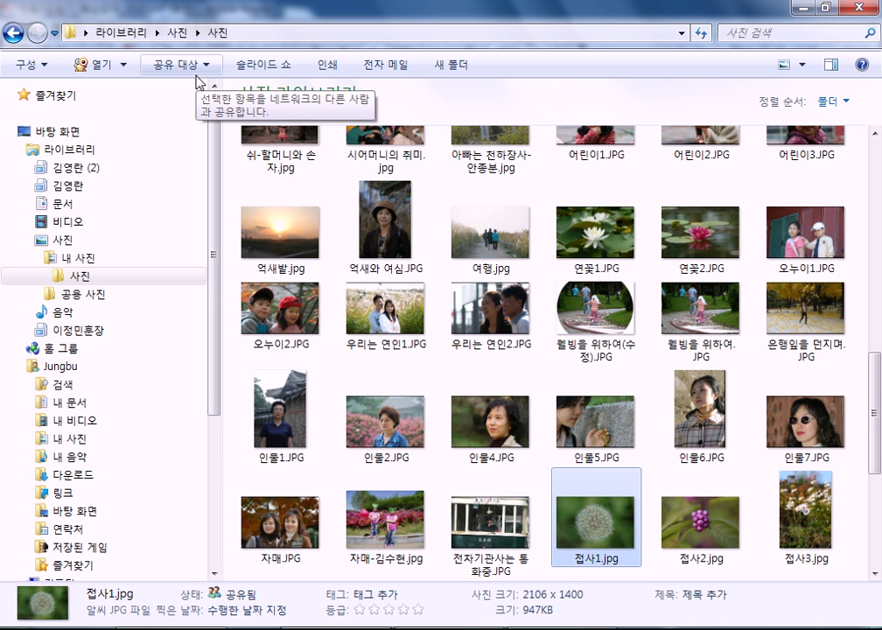
- Show and hide the menu bar several times in the 사진 folder window
key(alt)
key(alt)
key(alt)
key(alt)
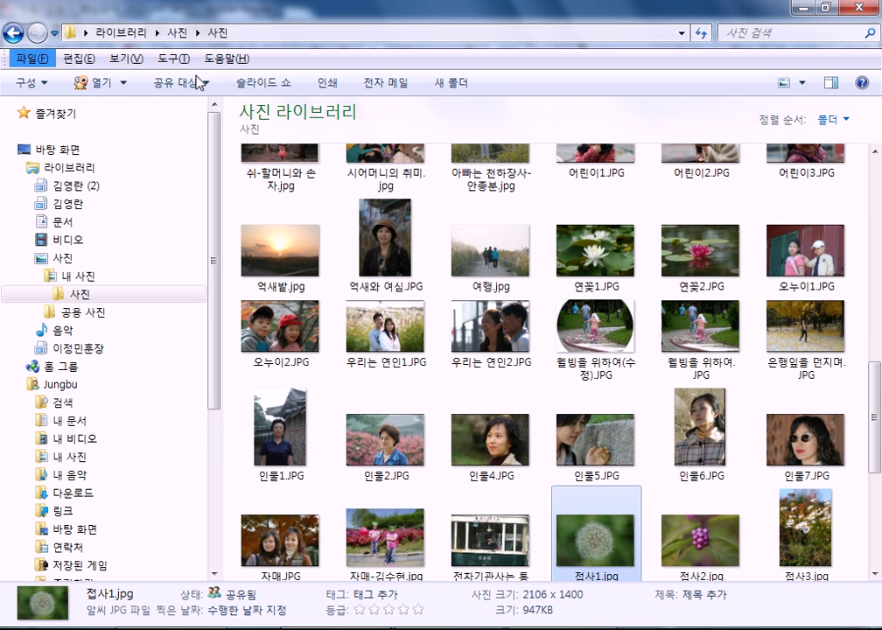
key(alt)
key(alt)
key(alt)
key(alt)
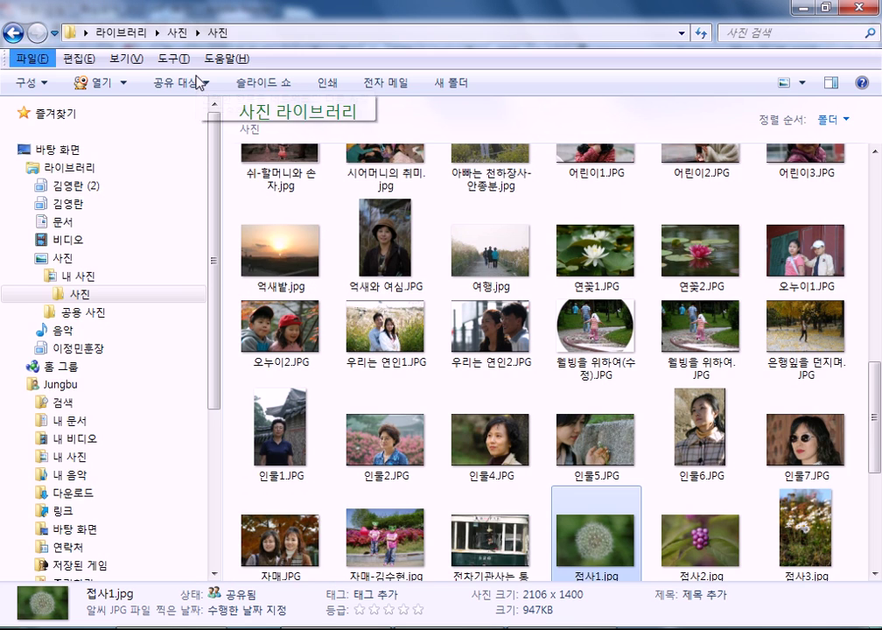
key(alt)
key(alt)
key(alt)
key(alt)
- Examine the 숨김 파일 및 폴더 choices in the 보기 settings of 폴더 옵션 and close without changes
key(alt)
click(171, 61)
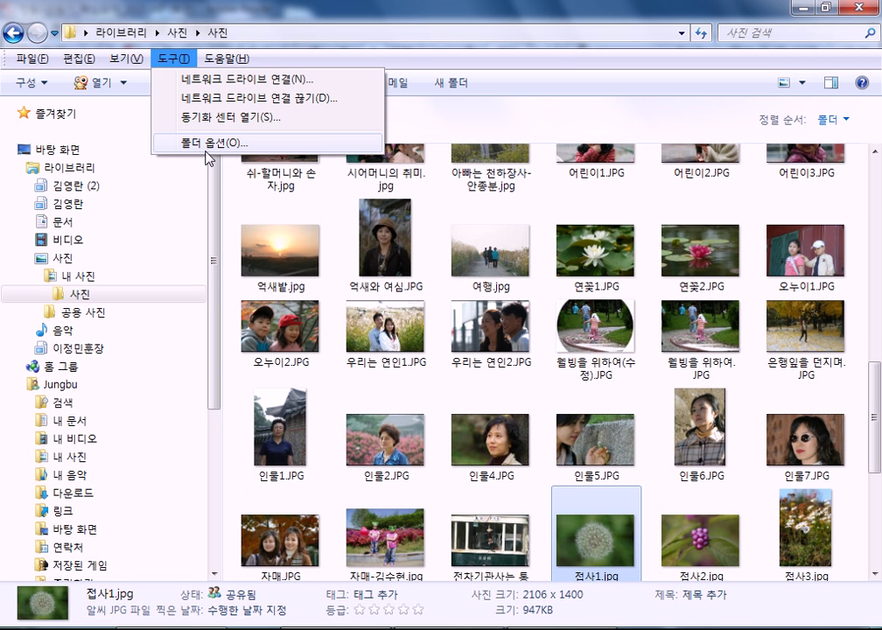
click(208, 147)
drag(183, 74, 326, 24)
click(221, 43)
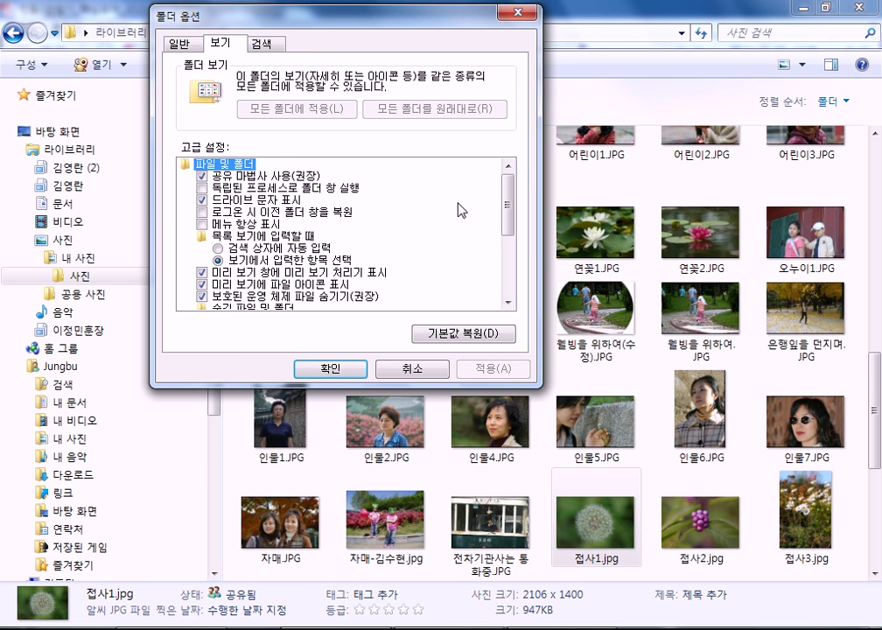
drag(506, 203, 514, 241)
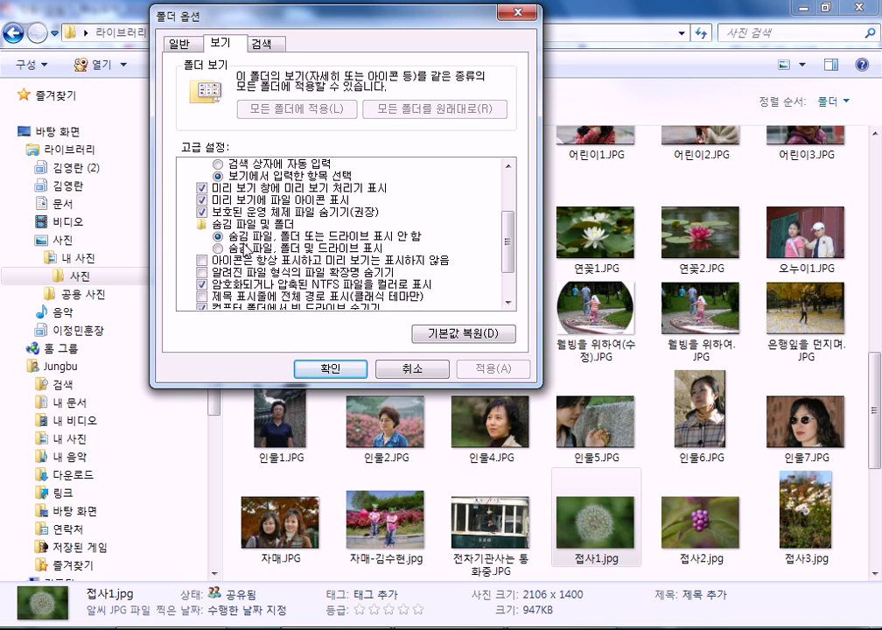
click(412, 378)
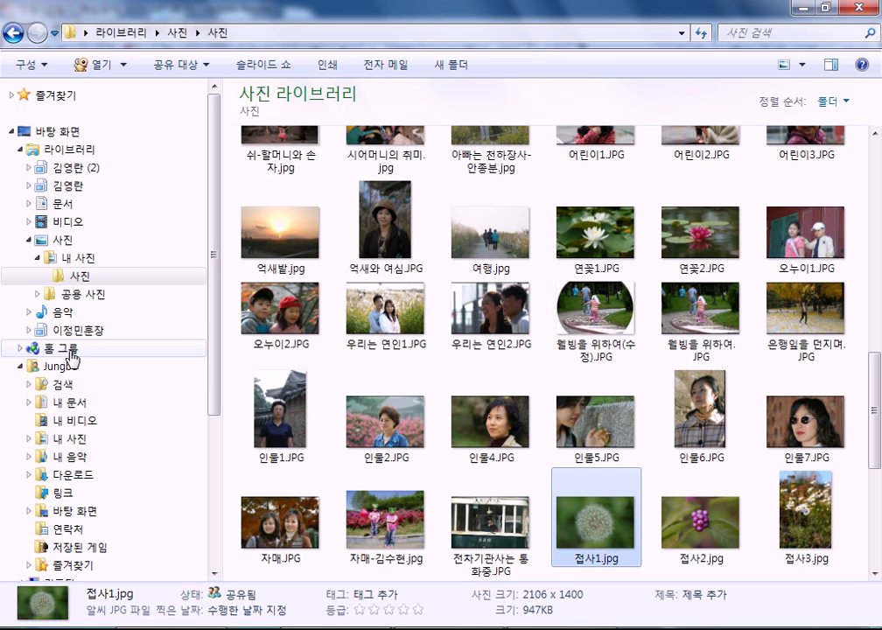
- Go to 컴퓨터, view the contents of the removable drive (Z:), and return to the drive list
drag(210, 292, 212, 370)
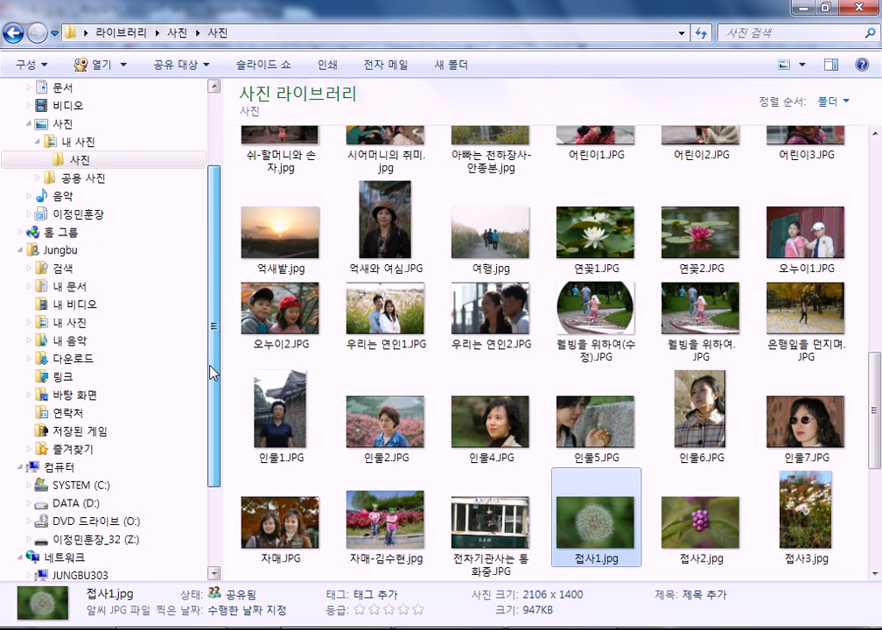
click(59, 466)
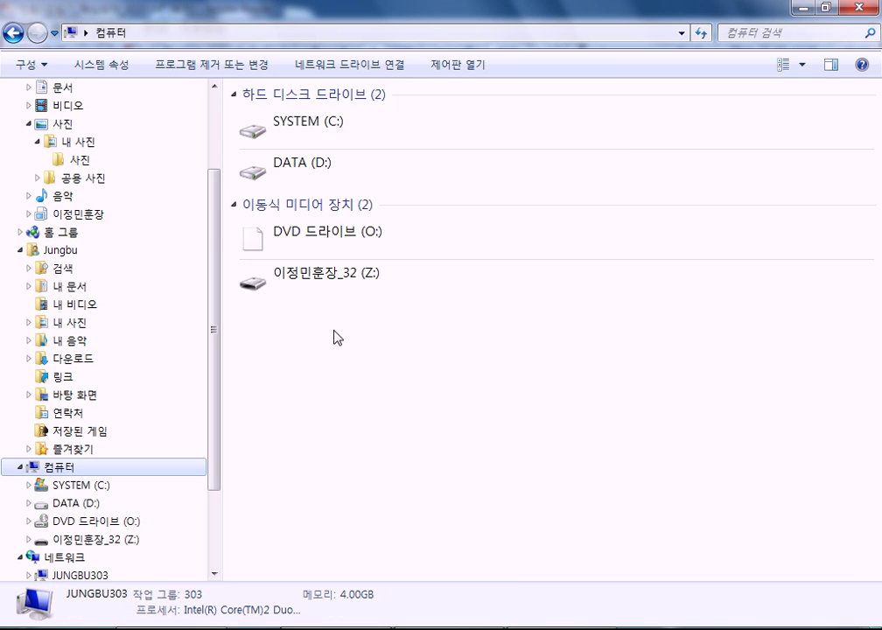
double_click(483, 297)
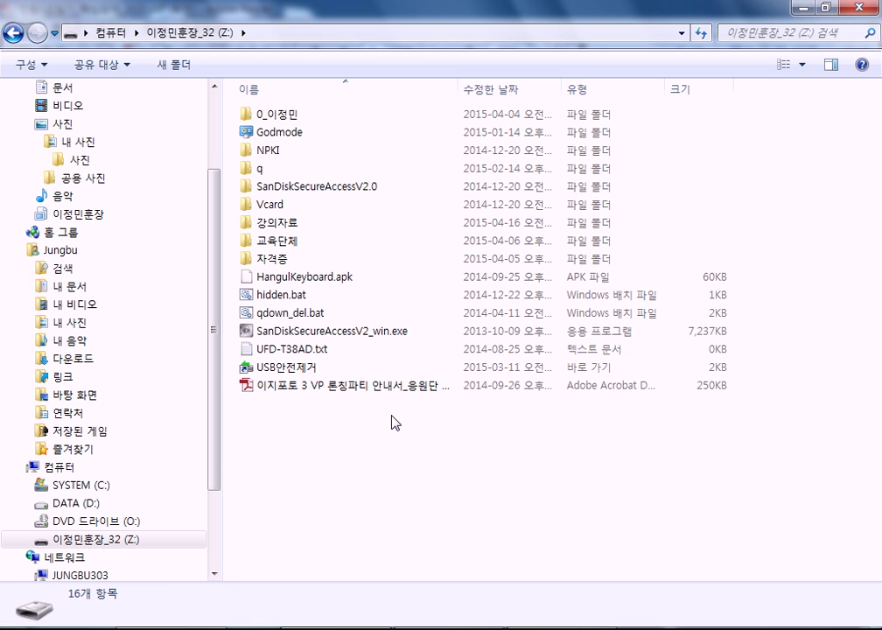
key(BackSpace)
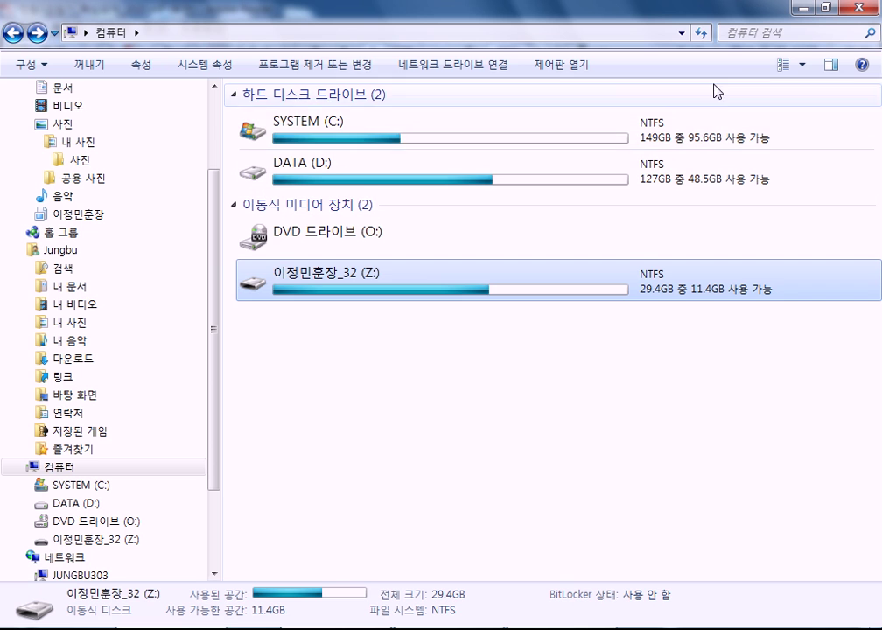
- Cycle the drive display in 컴퓨터 through the available layouts back to the starting one
click(785, 67)
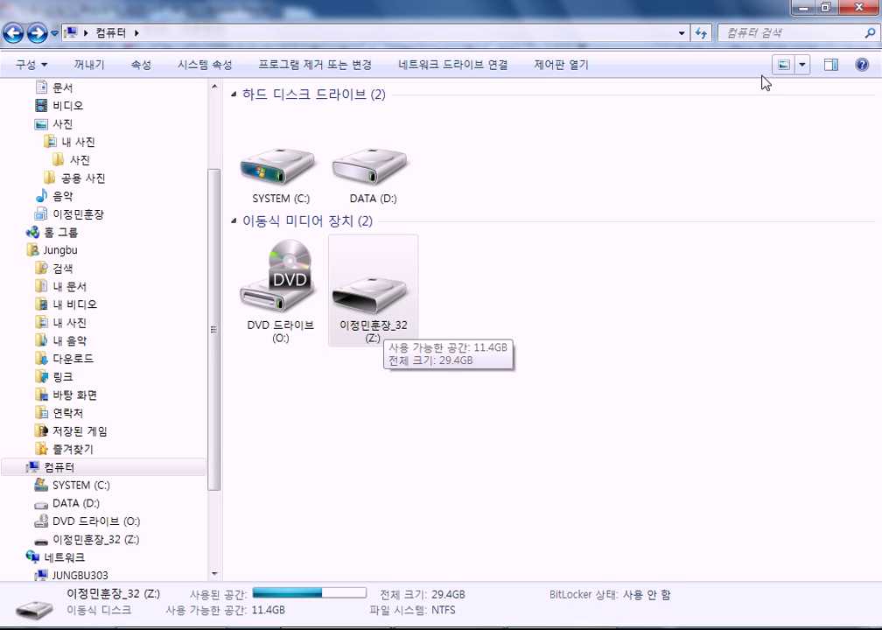
click(782, 66)
click(782, 66)
click(780, 66)
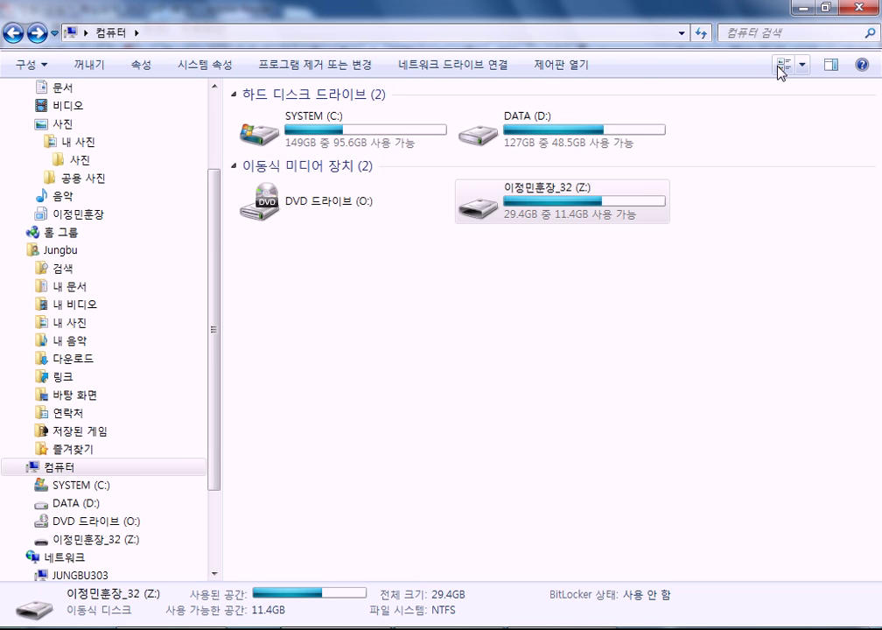
click(779, 67)
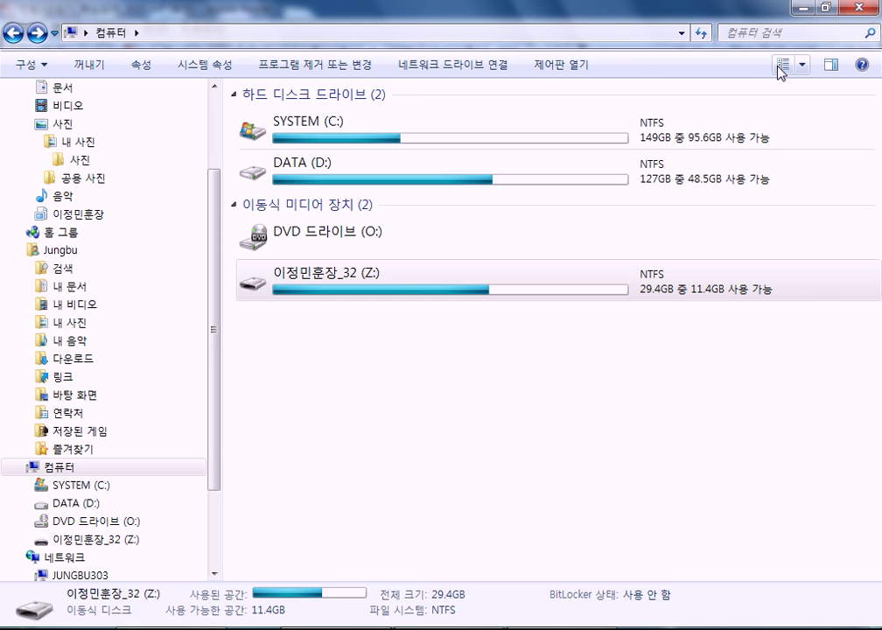
- View the pop-up description of the 교육단체 folder on drive Z:, and look at the drive's available commands in 컴퓨터
double_click(413, 282)
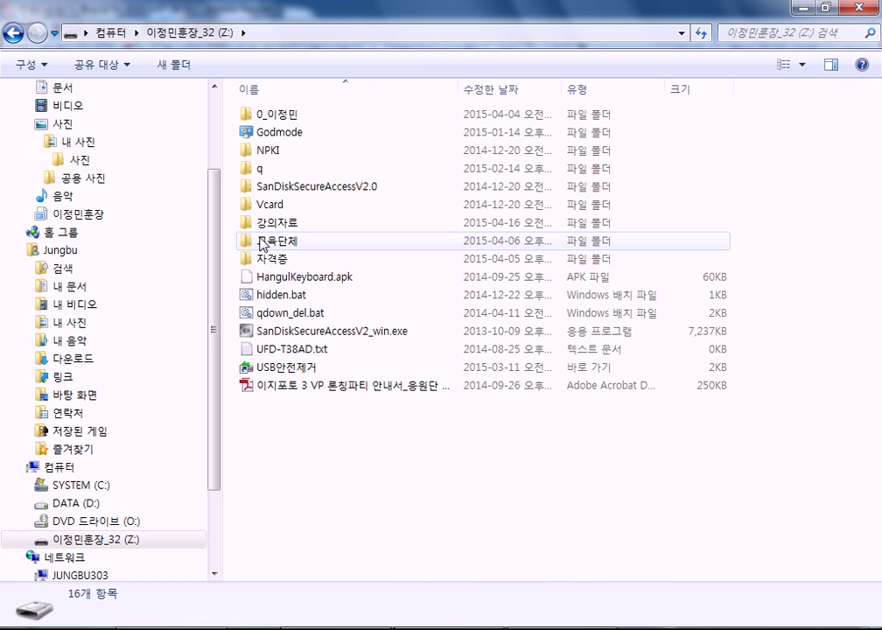
mouse_move(263, 246)
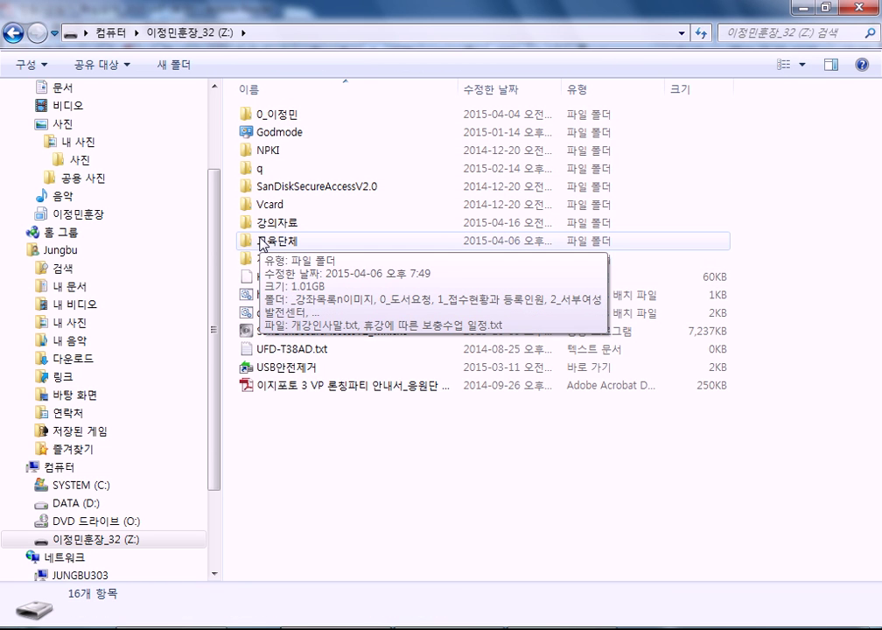
key(BackSpace)
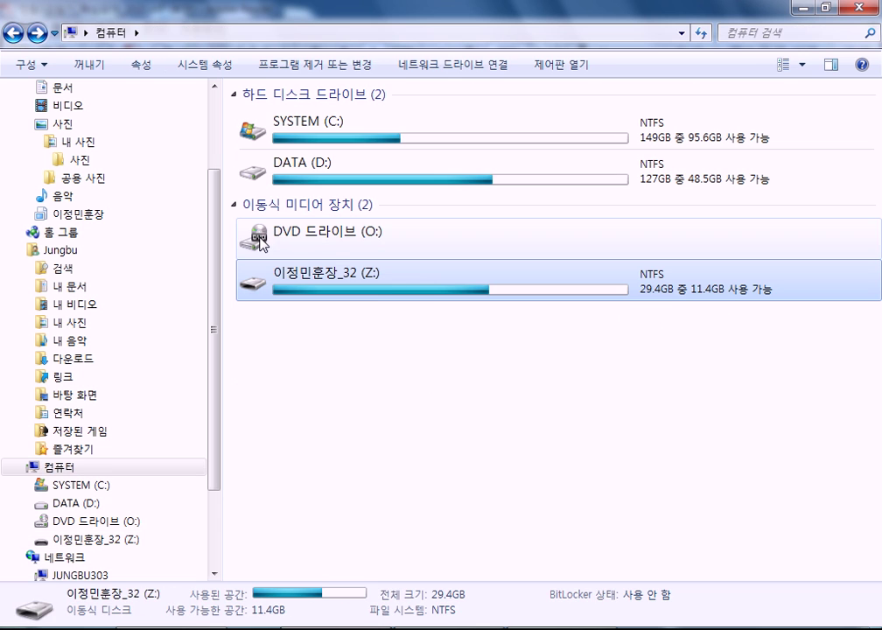
right_click(417, 276)
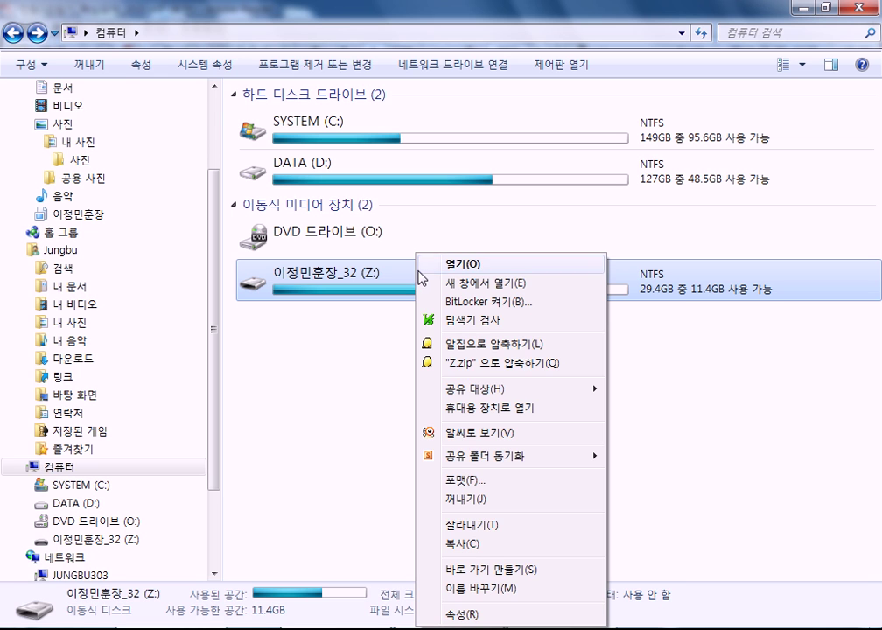
click(348, 393)
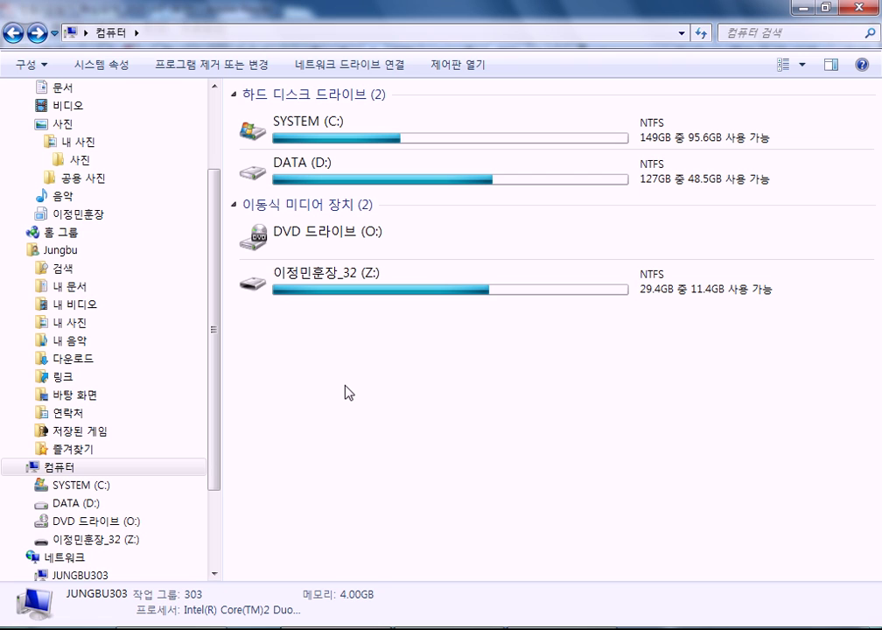
- Set 숨김 파일 및 폴더 to 숨김 파일, 폴더 및 드라이브 표시 in 폴더 옵션 and confirm
click(426, 628)
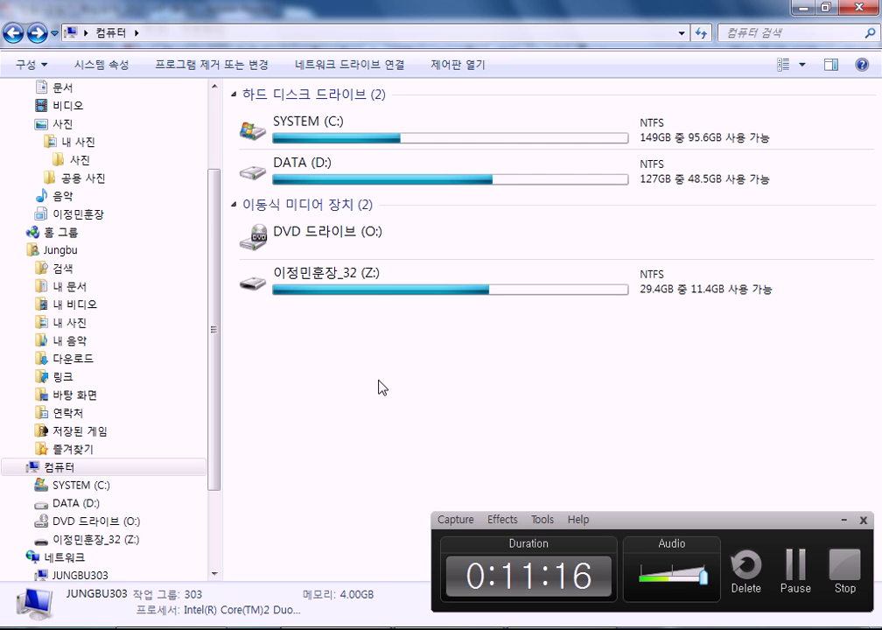
key(alt)
click(174, 57)
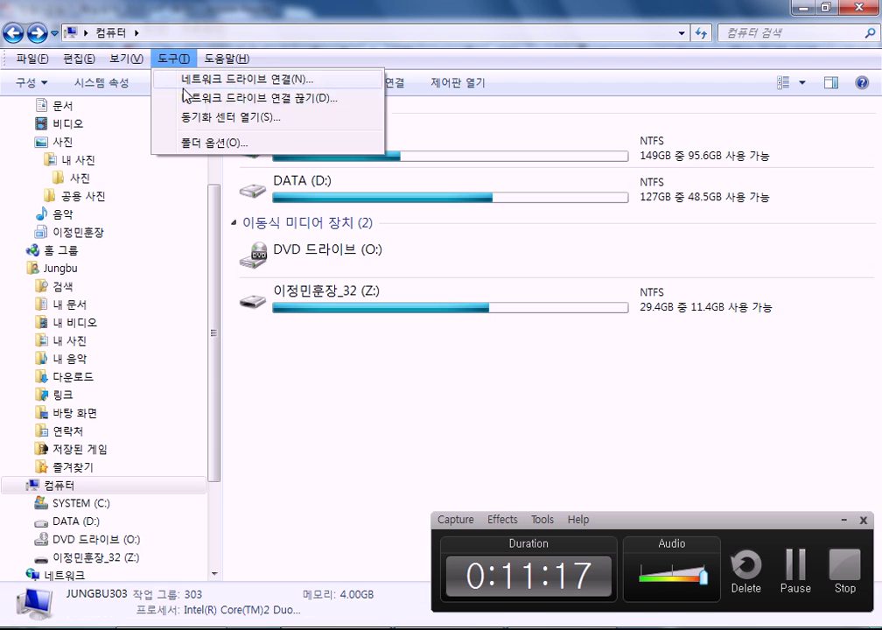
click(187, 143)
click(83, 102)
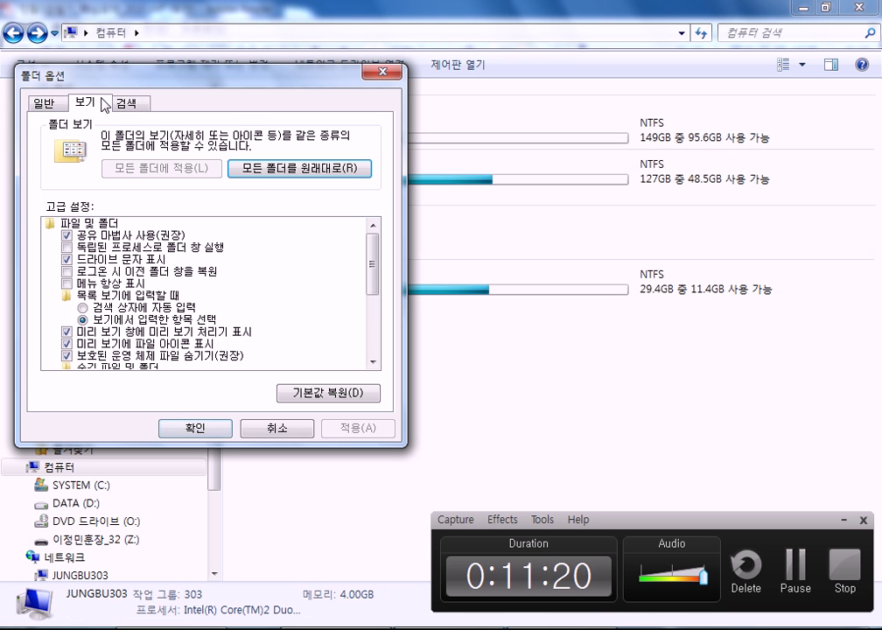
drag(366, 272, 307, 314)
click(166, 321)
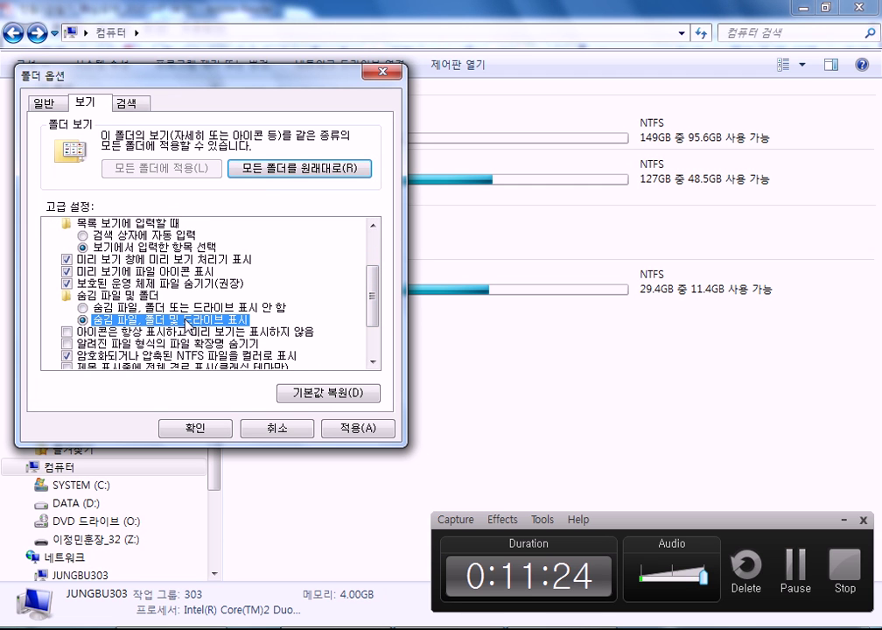
click(223, 431)
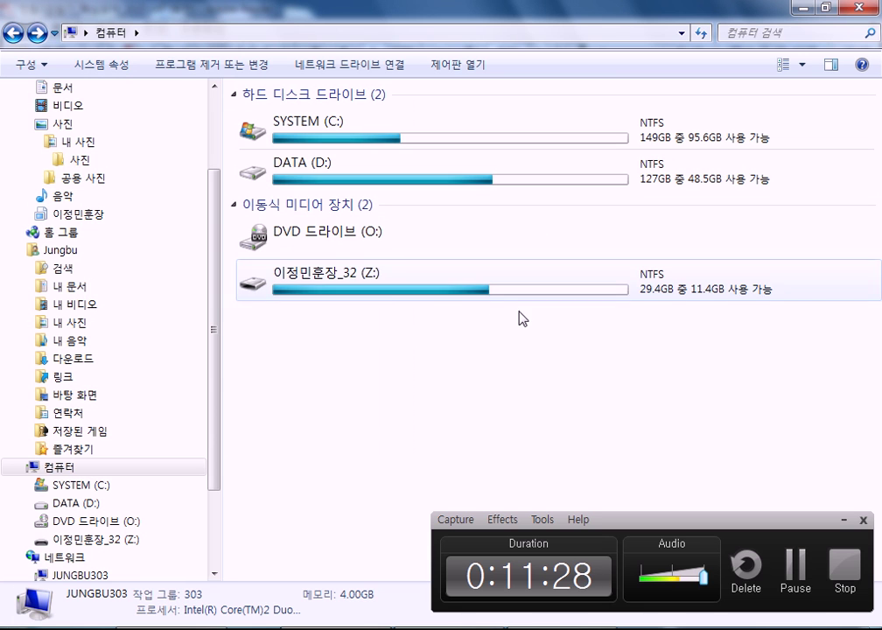
- Look for hidden folders on drive Z:, on SYSTEM (C:) including MSOCache and ProgramData, and inside Program Files
double_click(390, 295)
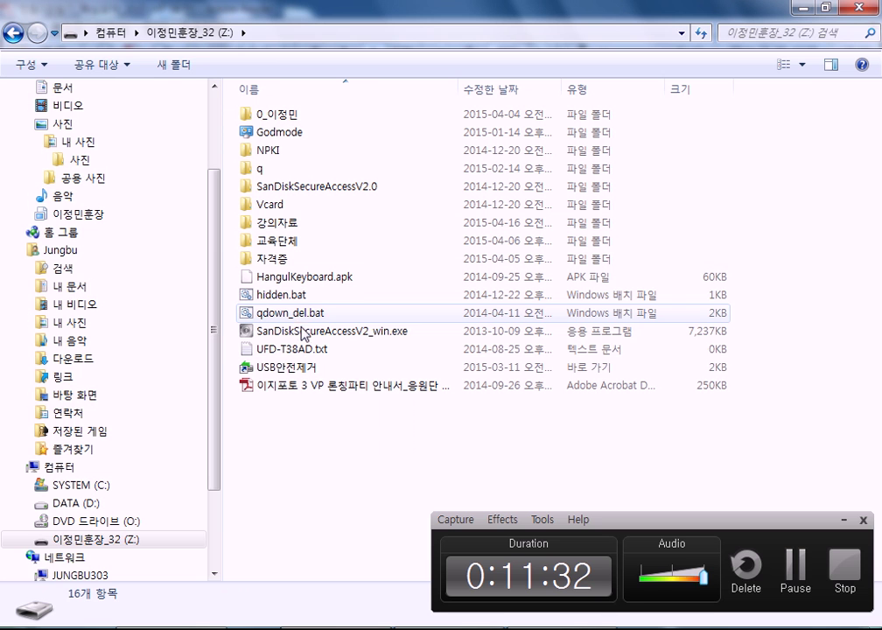
scroll(153, 416, down, 2)
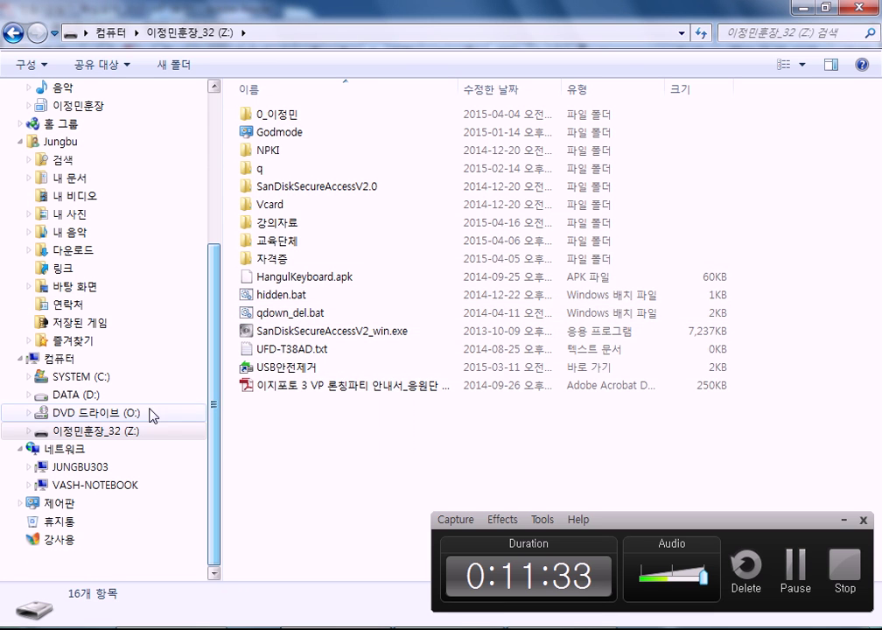
click(93, 377)
click(279, 230)
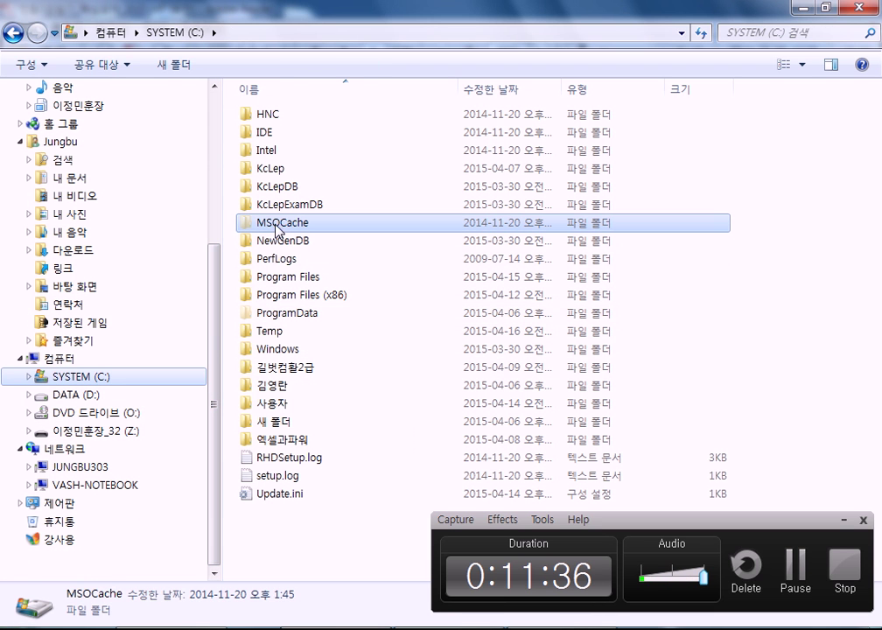
click(290, 313)
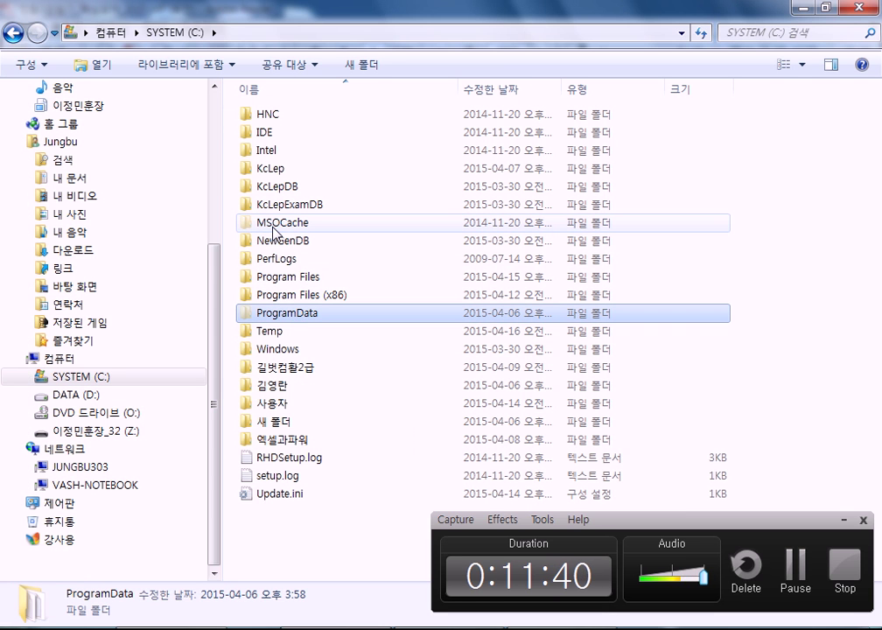
click(784, 64)
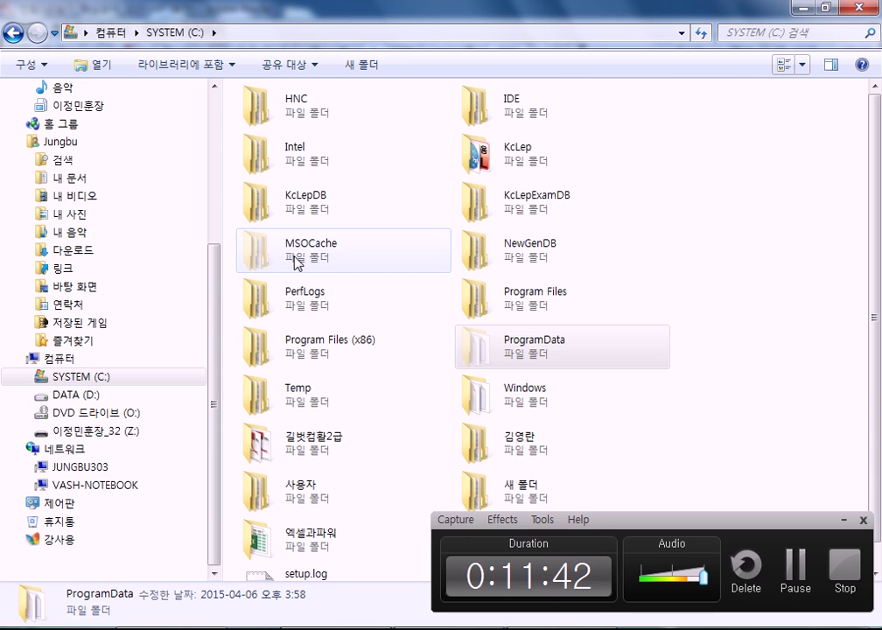
double_click(506, 304)
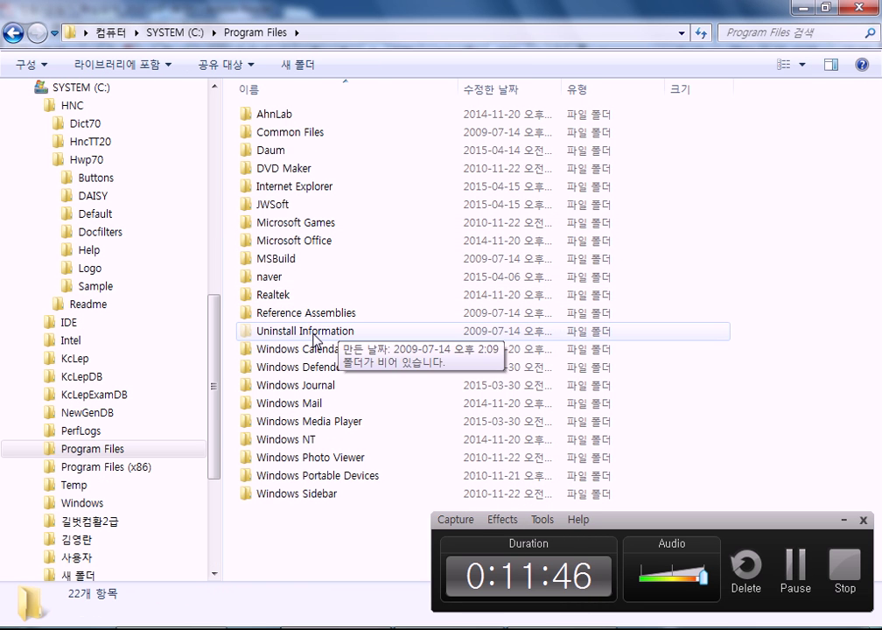
- Display the Program Files contents as tiles and look inside the hidden Uninstall Information folder, returning to Program Files
click(287, 340)
click(783, 65)
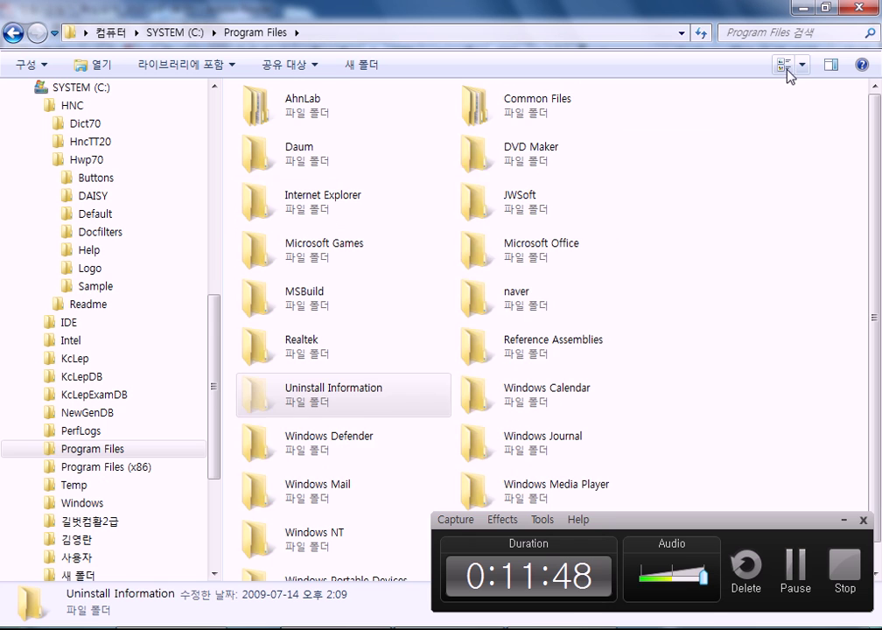
double_click(363, 408)
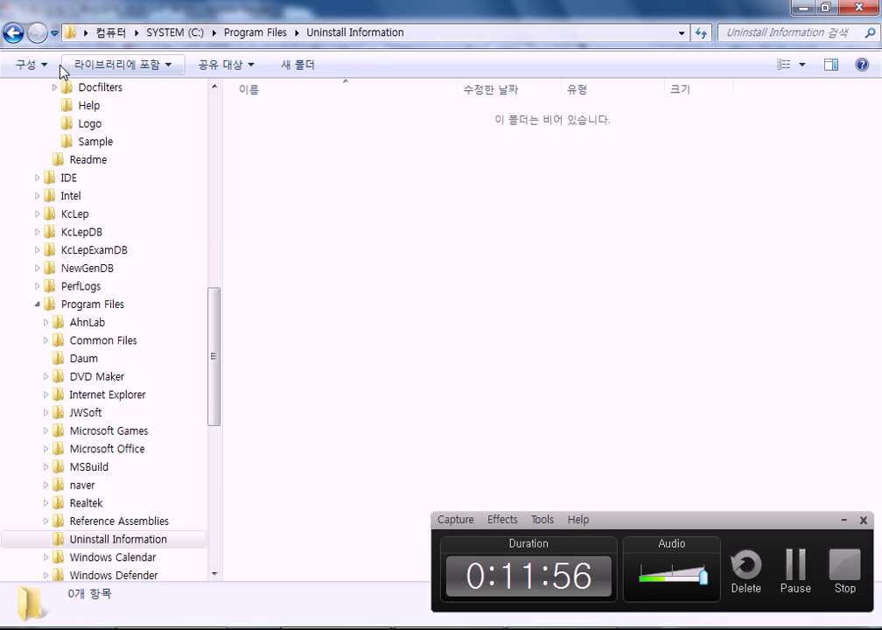
click(12, 34)
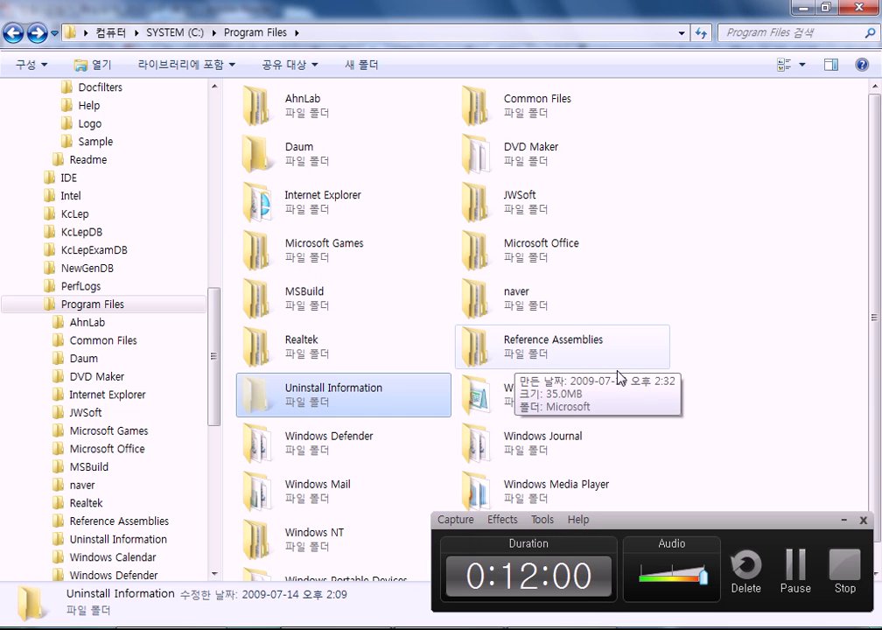
mouse_move(638, 363)
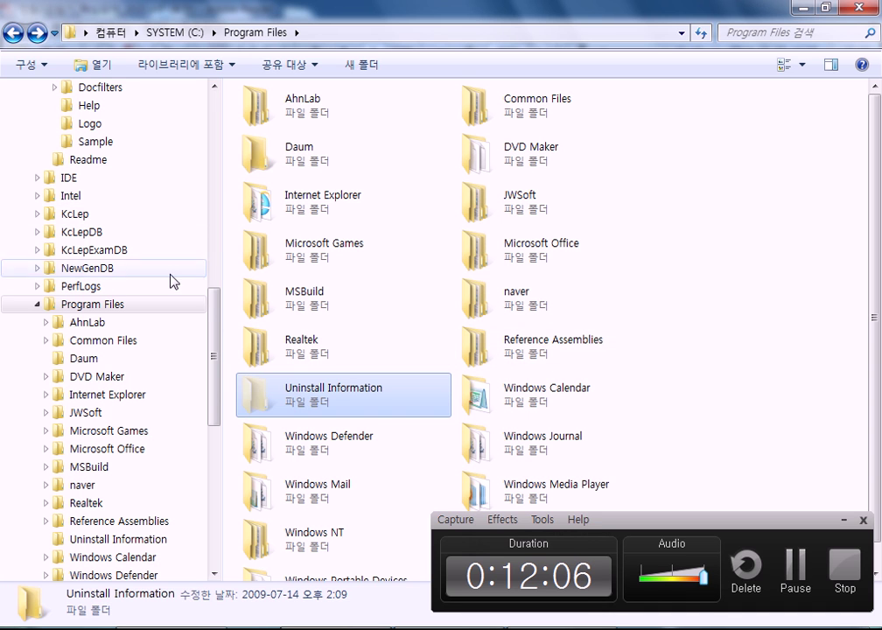
- Look inside the hidden MSOCache folder on SYSTEM (C:) down to All Users, and return to the drive's root
drag(212, 305, 216, 255)
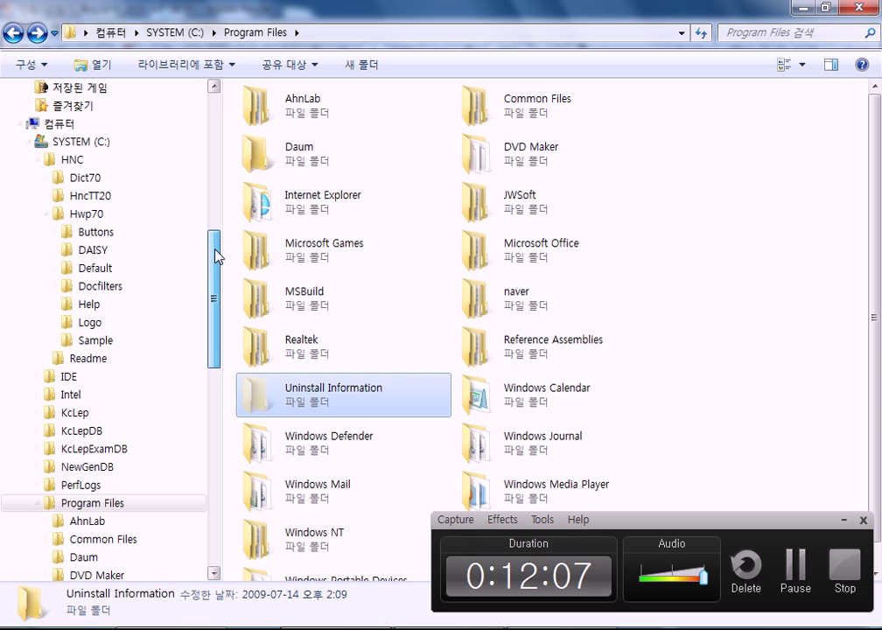
click(36, 159)
click(75, 141)
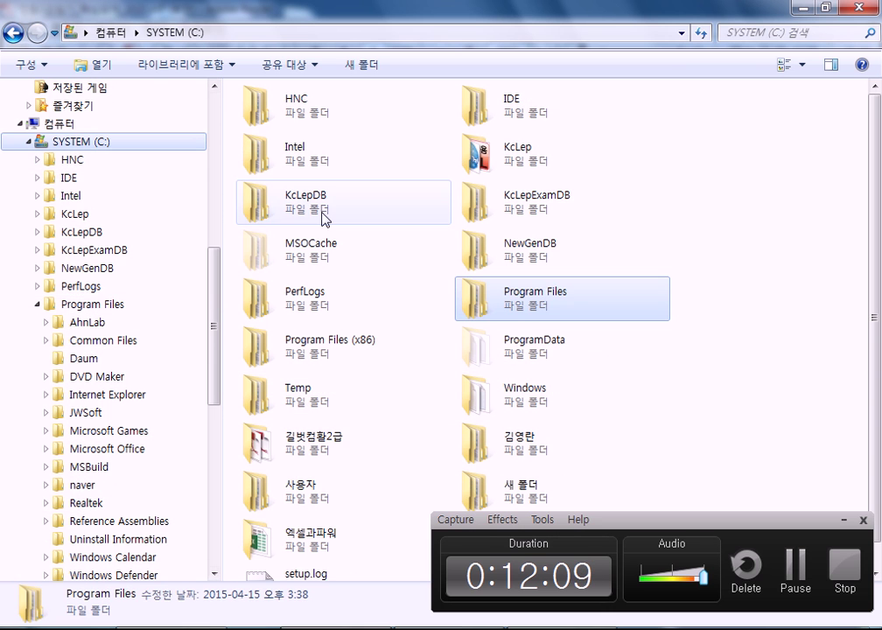
double_click(322, 260)
click(272, 118)
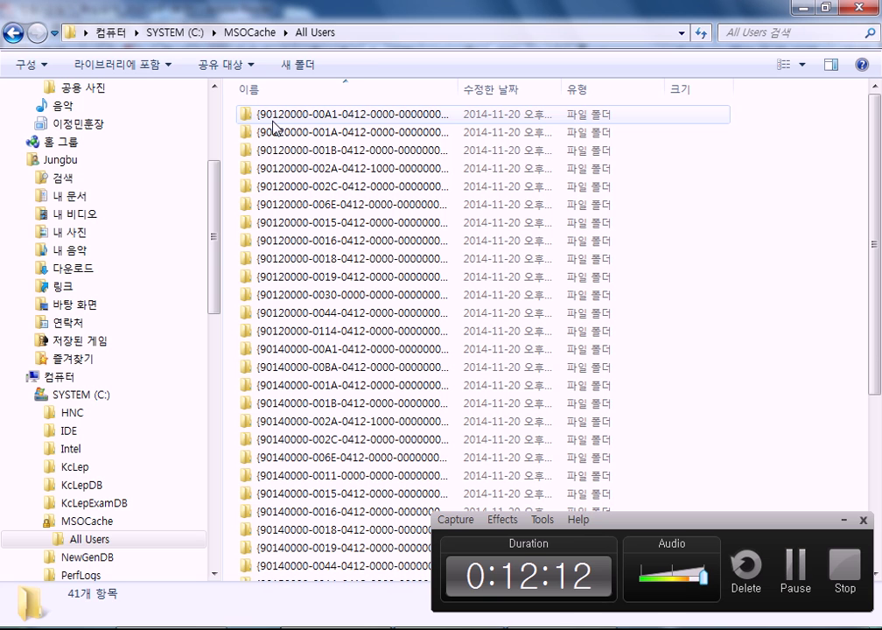
click(340, 205)
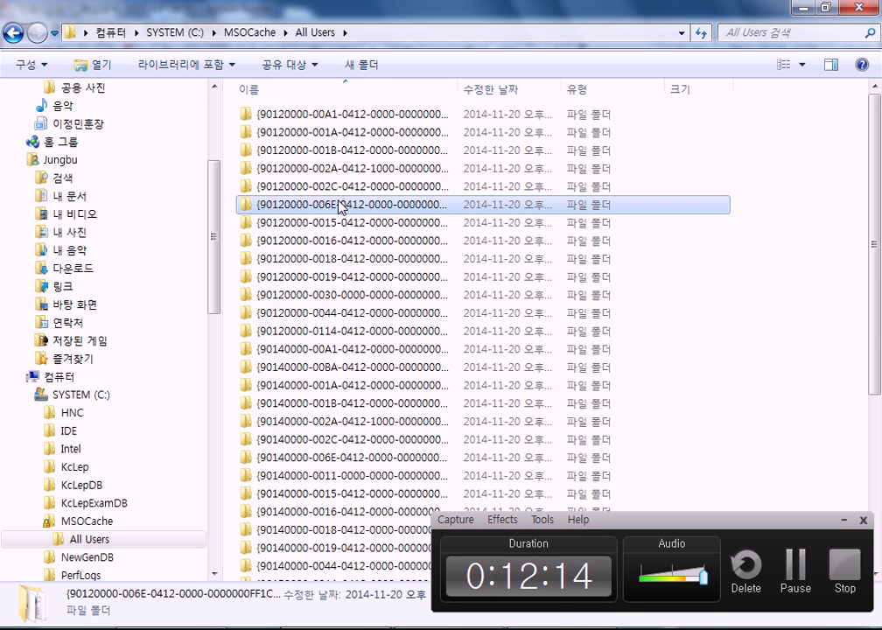
key(BackSpace)
key(BackSpace)
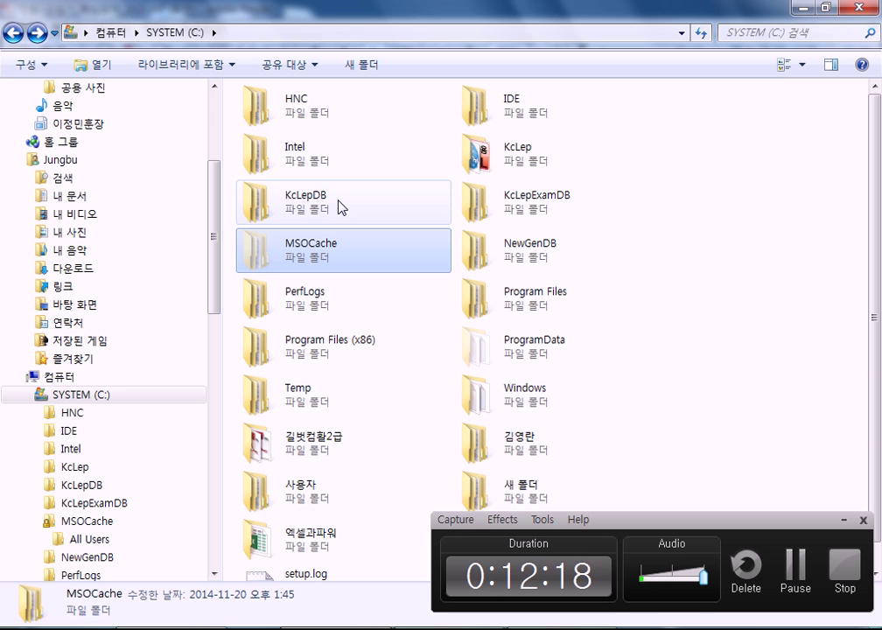
- Turn on the 숨김 attribute for the q folder on drive Z: and confirm its properties
click(28, 397)
click(52, 378)
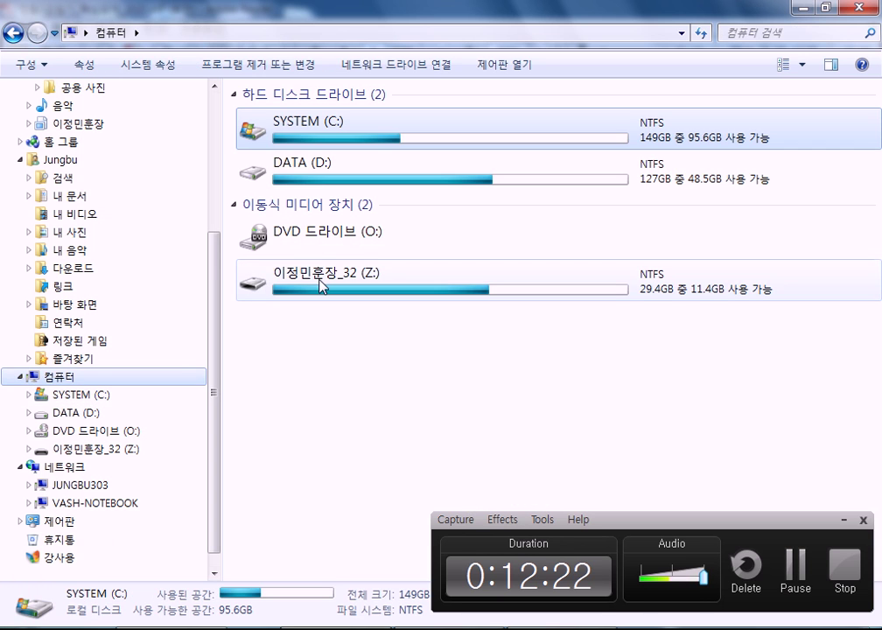
double_click(321, 286)
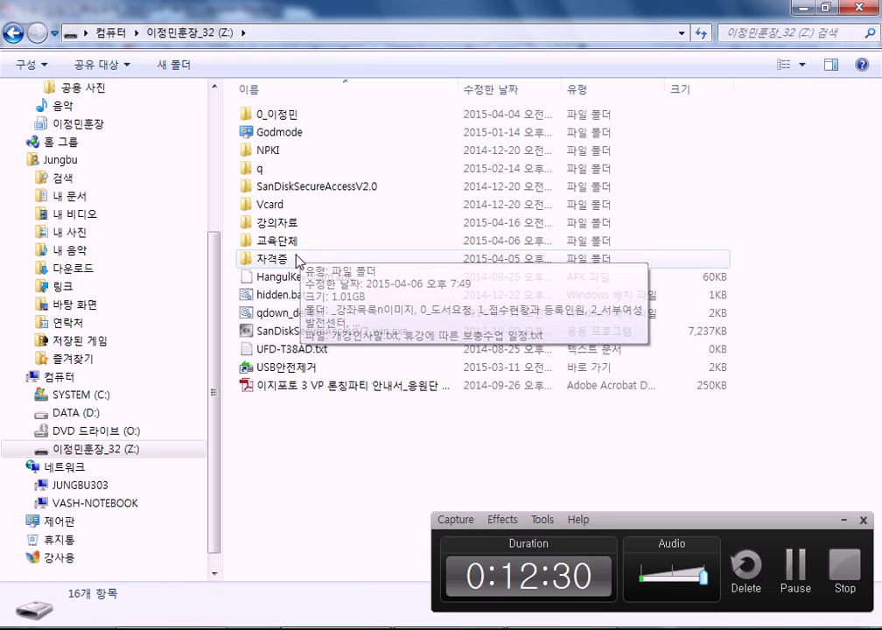
right_click(260, 171)
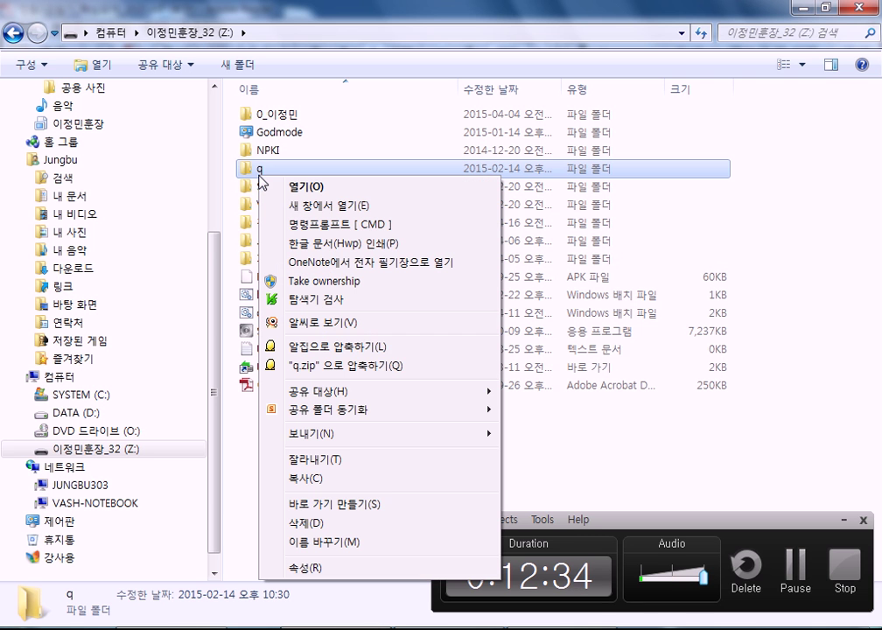
click(317, 568)
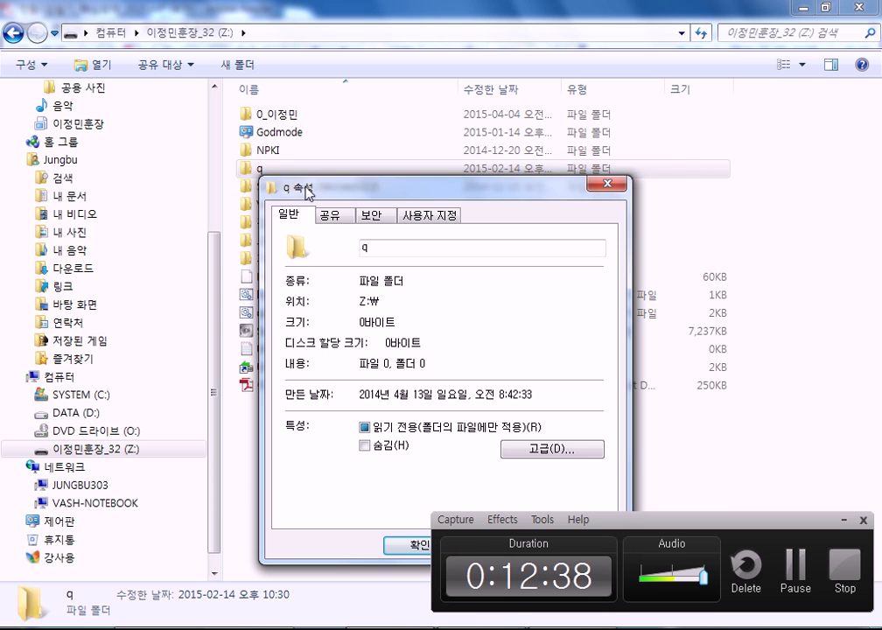
drag(309, 194, 421, 76)
click(504, 337)
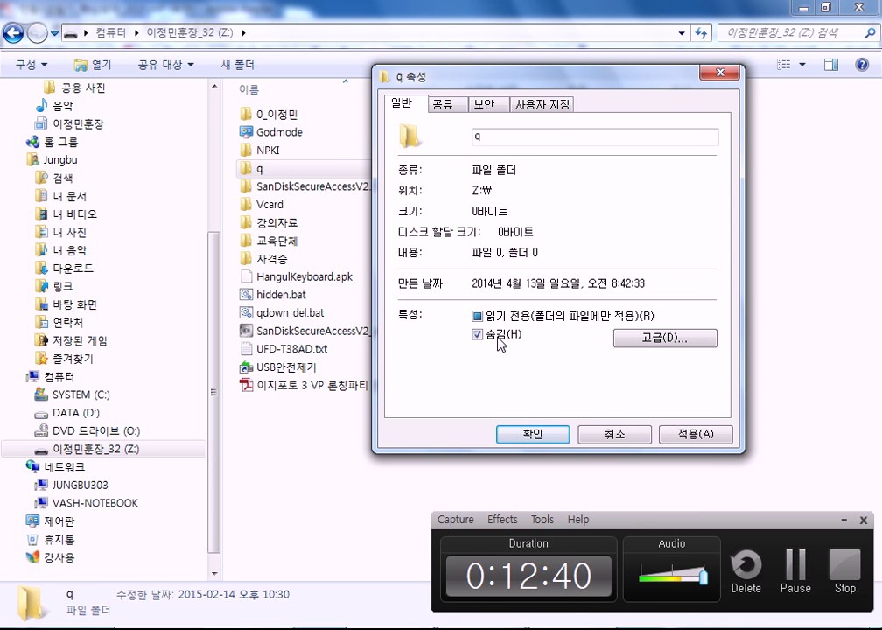
click(531, 436)
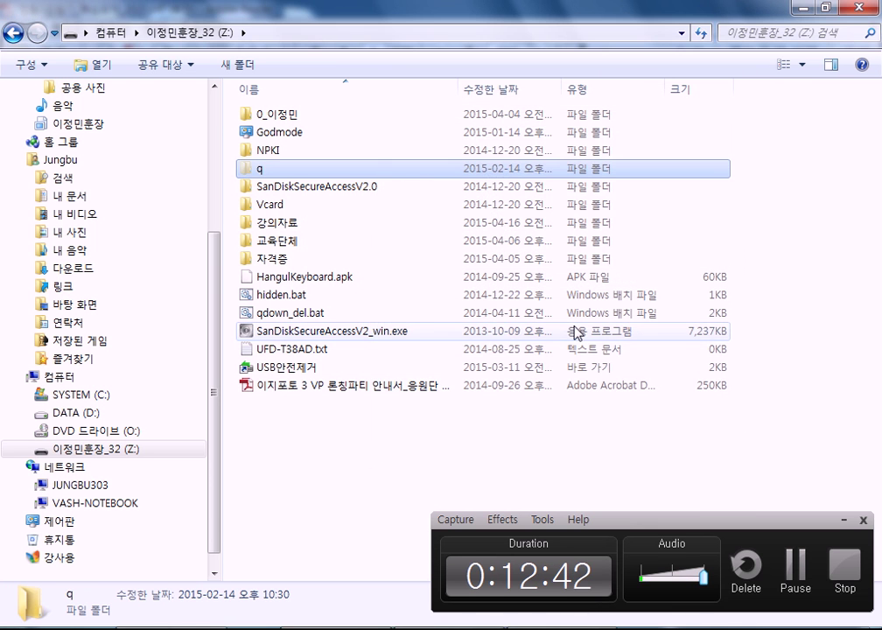
- Set 숨김 파일 및 폴더 to 숨김 파일, 폴더 또는 드라이브 표시 안 함 in 폴더 옵션 and confirm
key(alt)
click(172, 59)
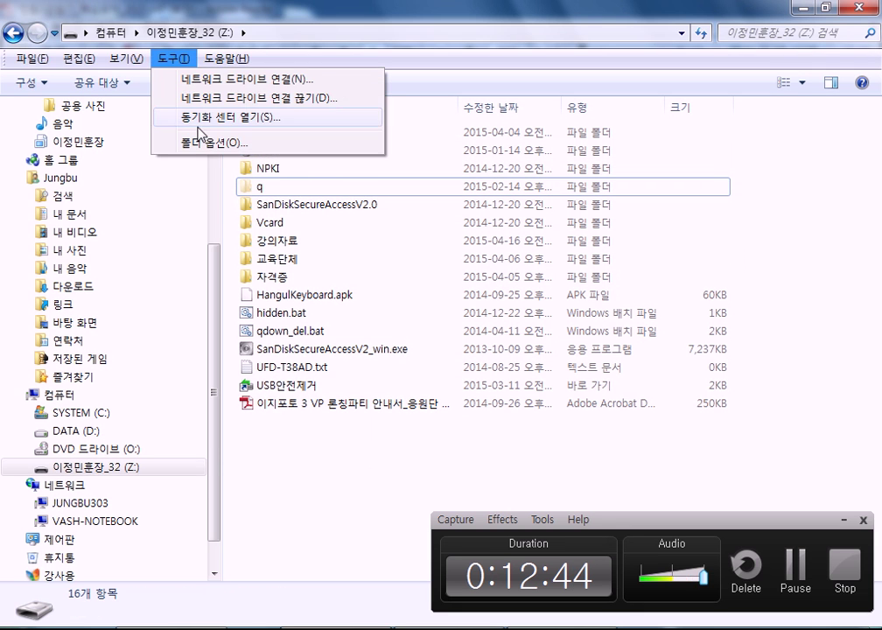
click(206, 144)
click(87, 103)
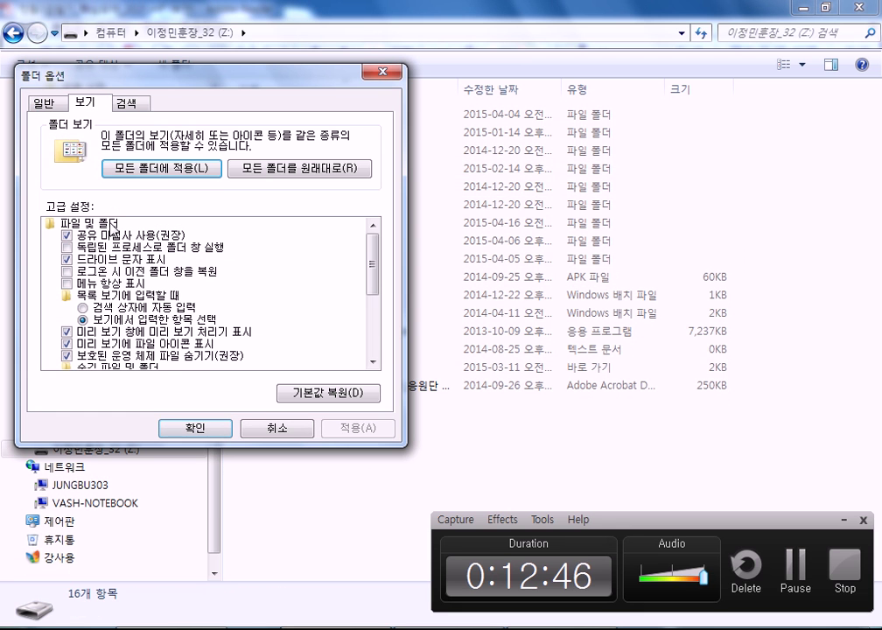
scroll(342, 270, down, 2)
click(175, 296)
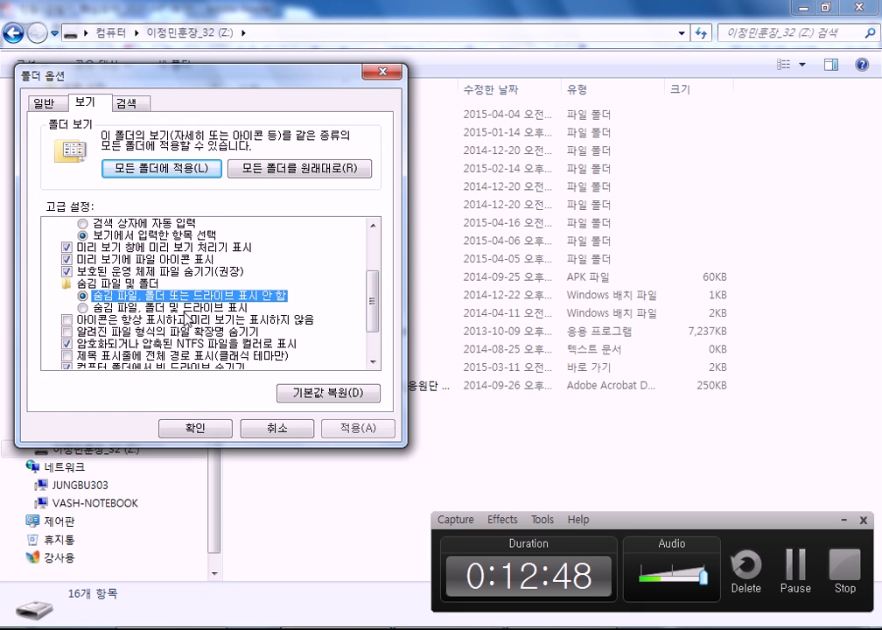
click(196, 429)
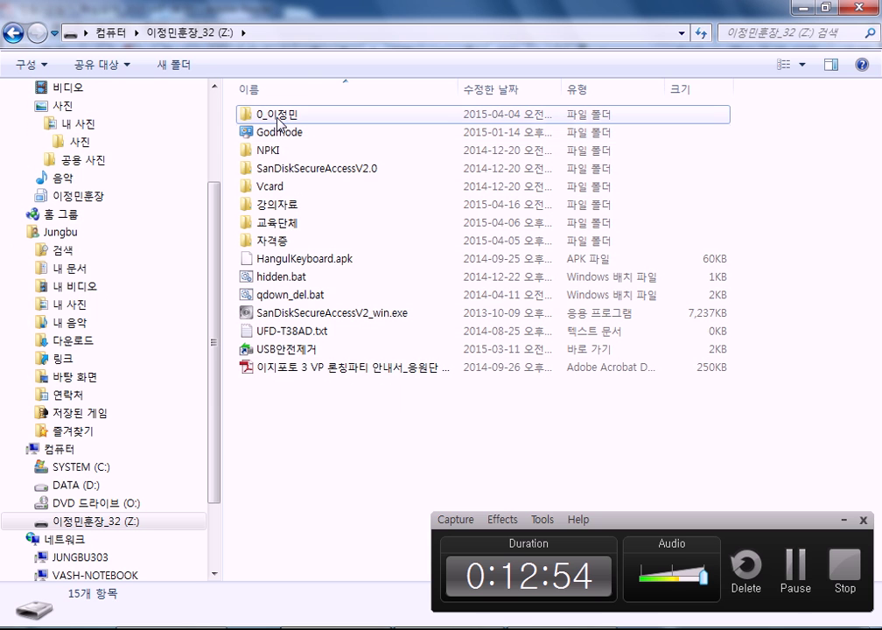
- Turn on the 숨김 attribute for the first folder on drive Z:, applying it to 이 폴더, 하위 폴더 및 파일
right_click(278, 123)
click(331, 513)
click(383, 388)
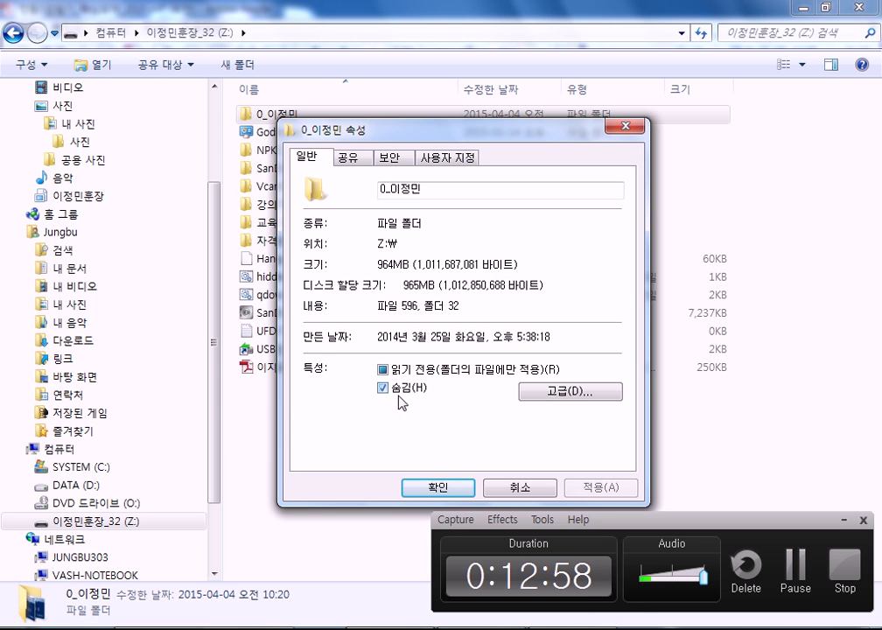
click(438, 487)
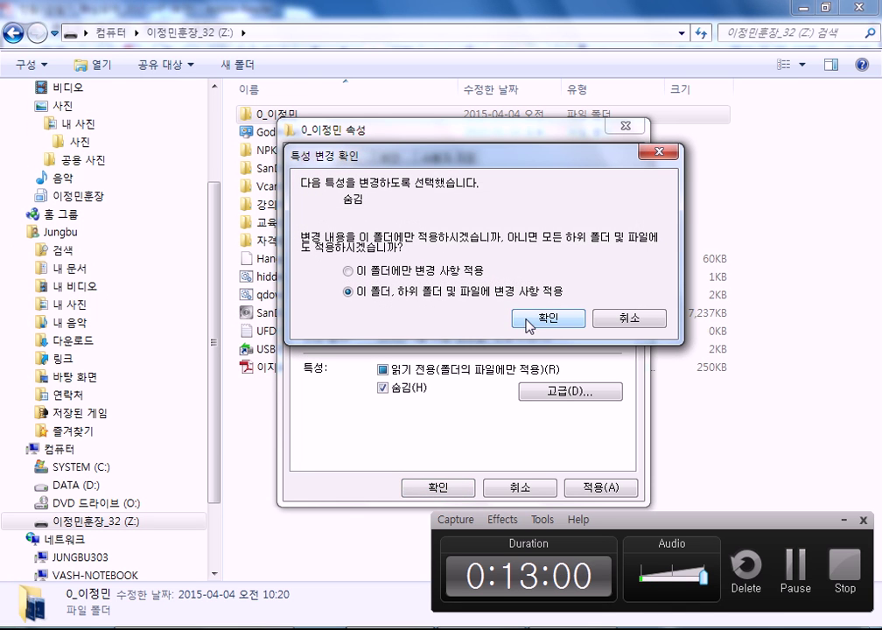
click(526, 319)
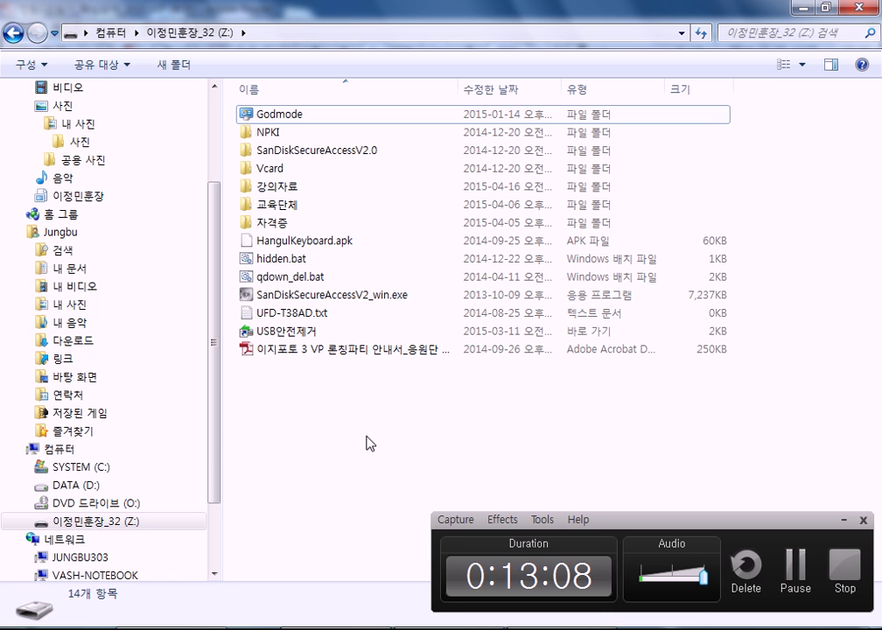
- Switch 숨김 파일 및 폴더 back to 숨김 파일, 폴더 및 드라이브 표시 in 폴더 옵션 and confirm
key(alt)
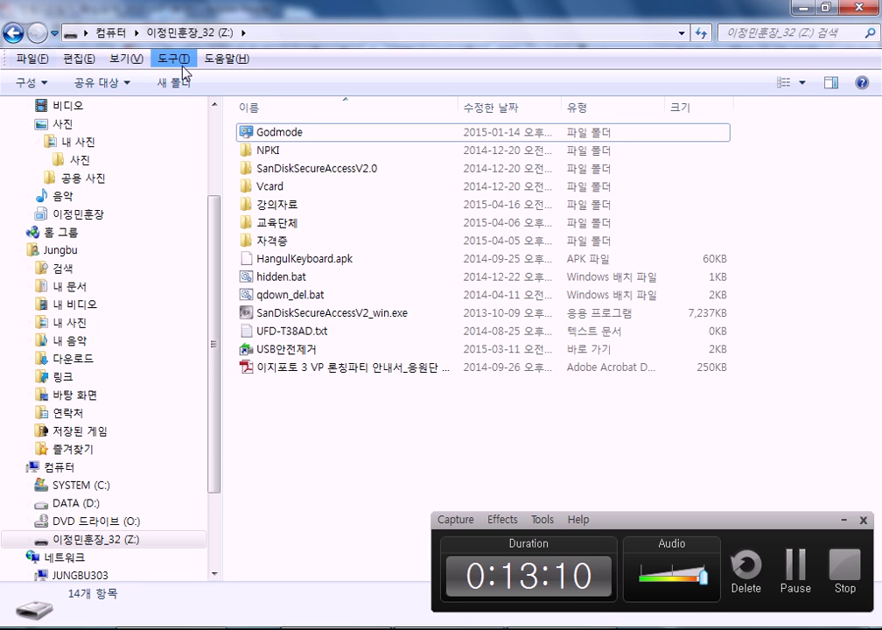
click(172, 59)
click(213, 143)
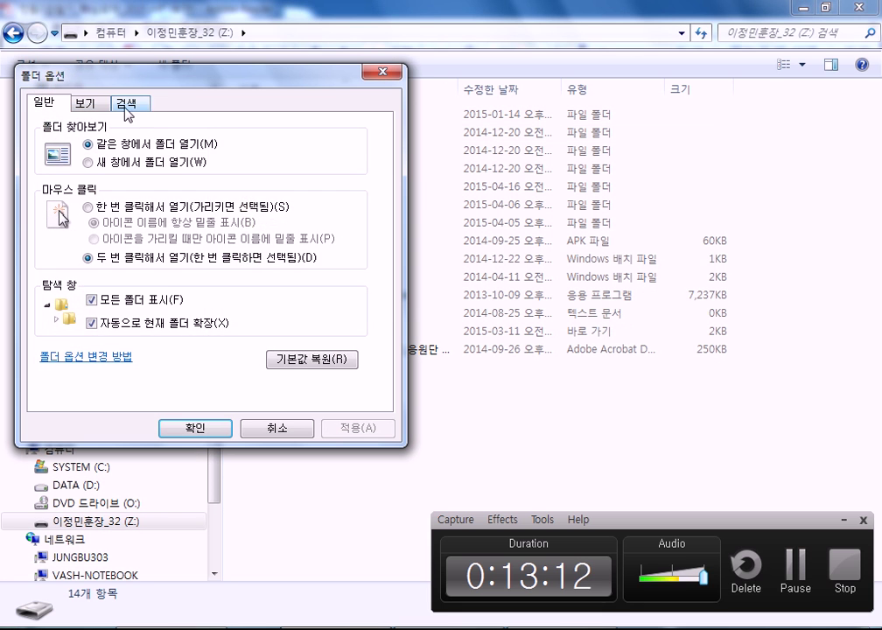
click(84, 98)
scroll(344, 267, down, 3)
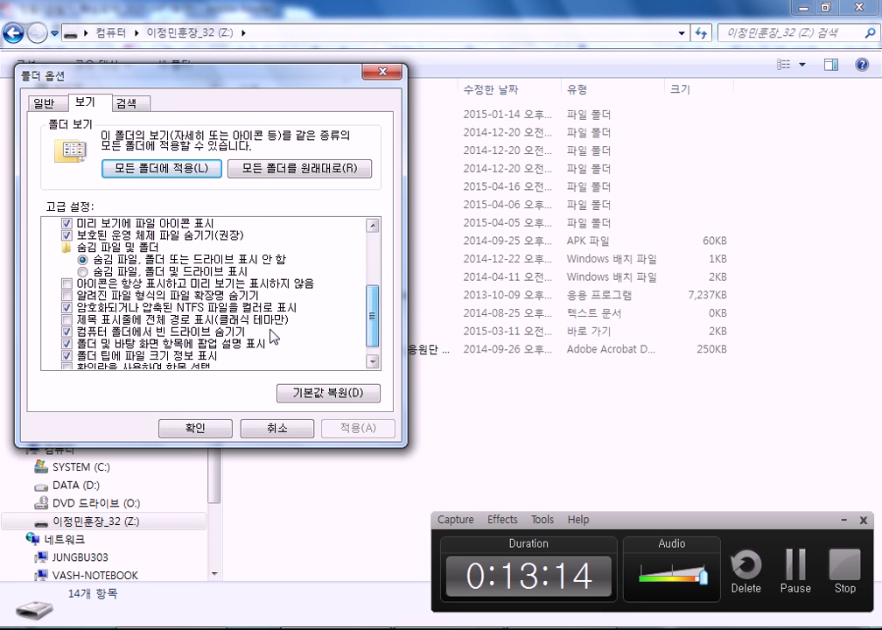
click(105, 272)
click(191, 430)
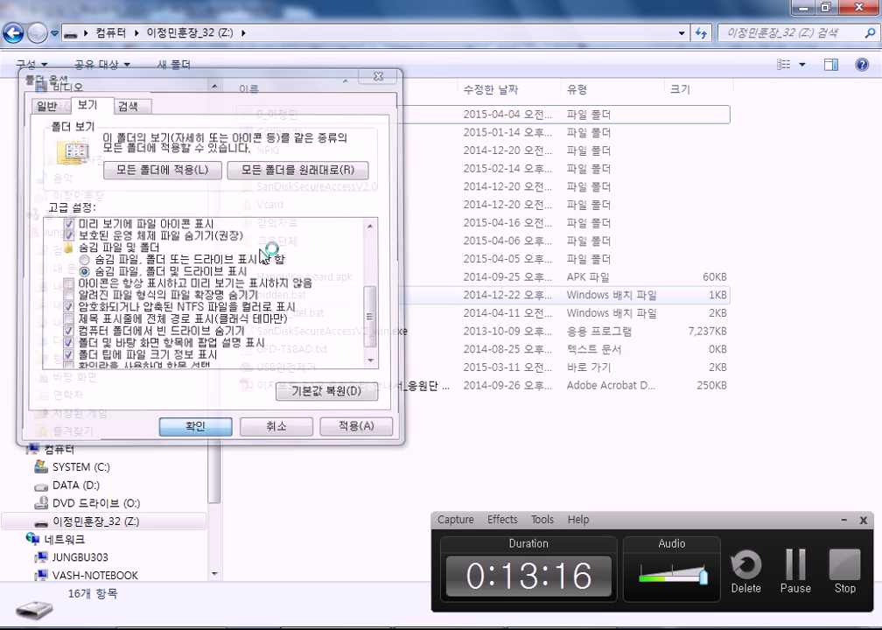
- Turn off the 숨김 attribute of the first folder on drive Z:, applying the change to 이 폴더에만
right_click(259, 116)
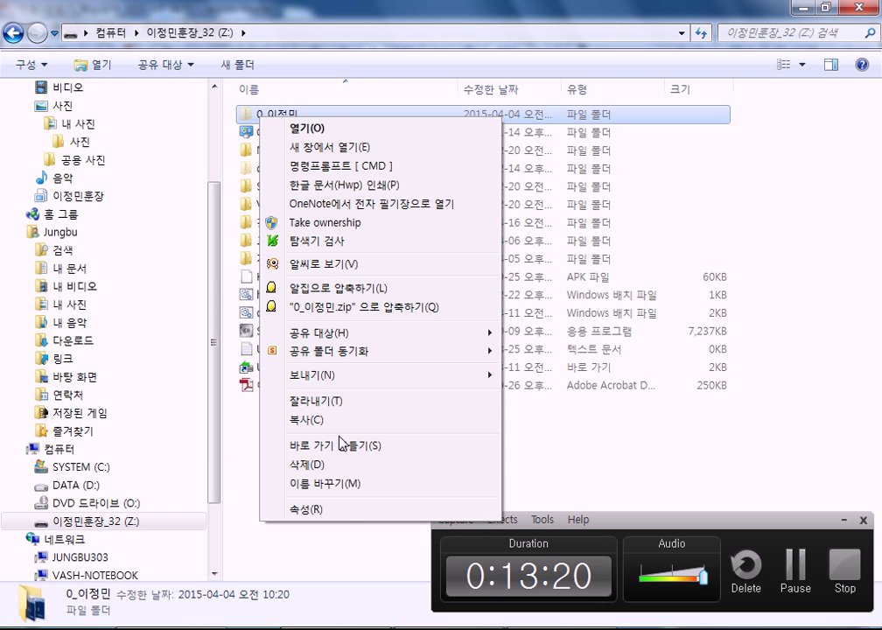
click(343, 514)
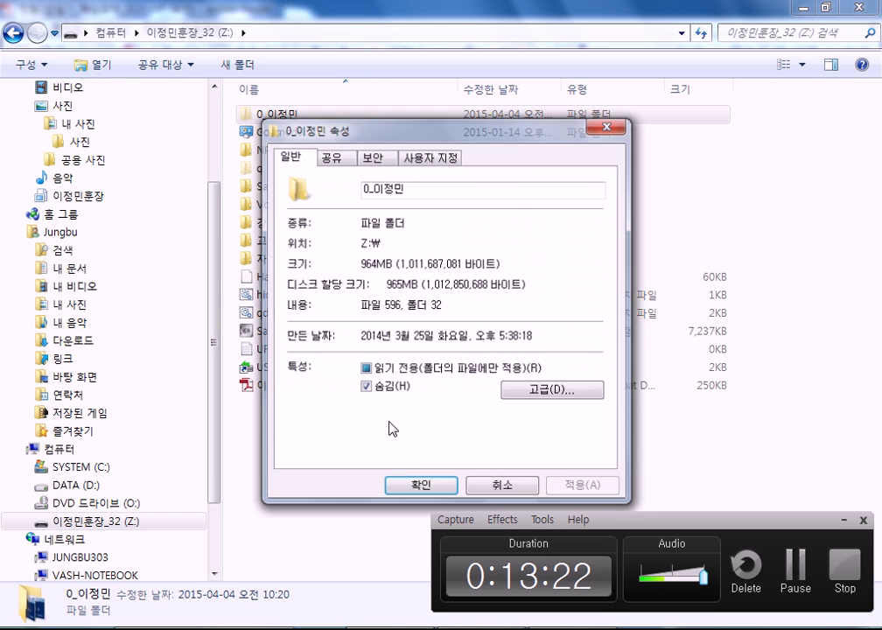
click(369, 391)
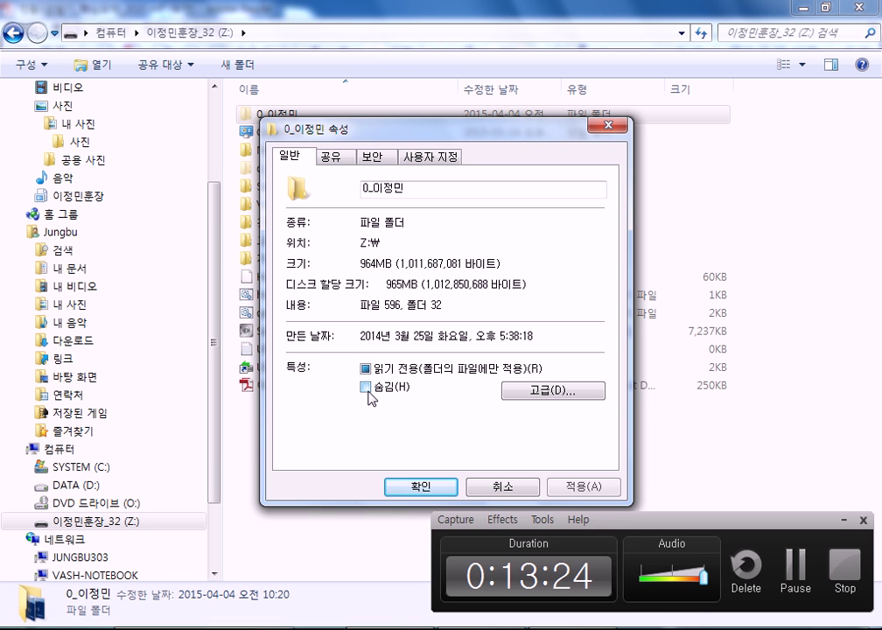
click(422, 487)
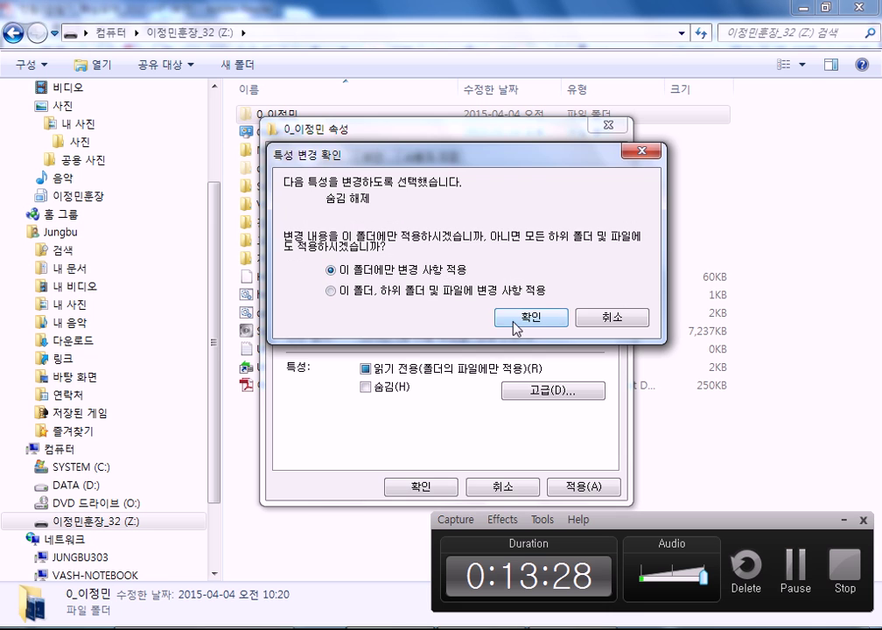
click(518, 320)
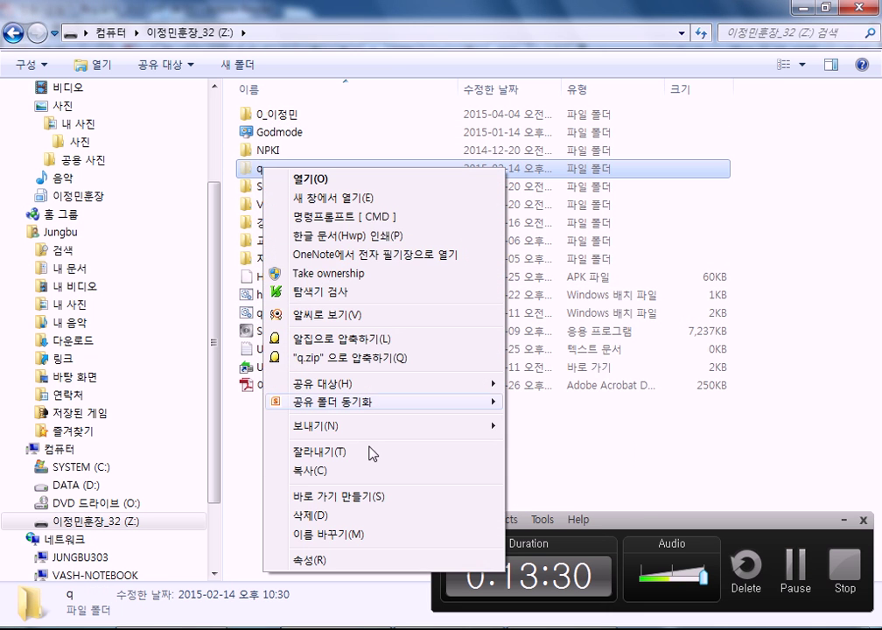
- Turn off the 숨김 attribute of the q folder on drive Z: and confirm
click(359, 560)
click(384, 439)
click(412, 536)
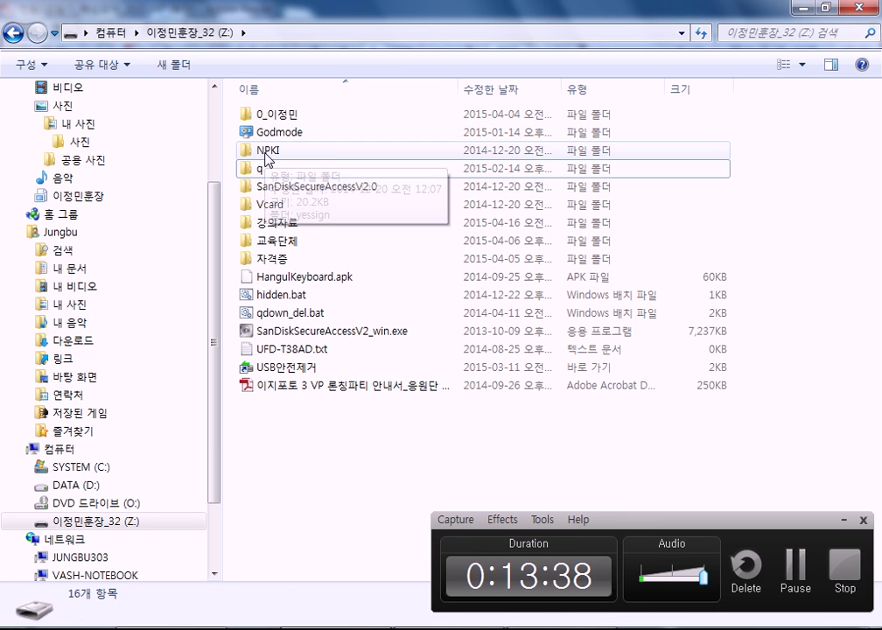
- Switch to the exam summary PDF in Adobe Reader, view the 일반 part of the 폴더 옵션 section, and minimize the recorder window
click(803, 7)
click(197, 365)
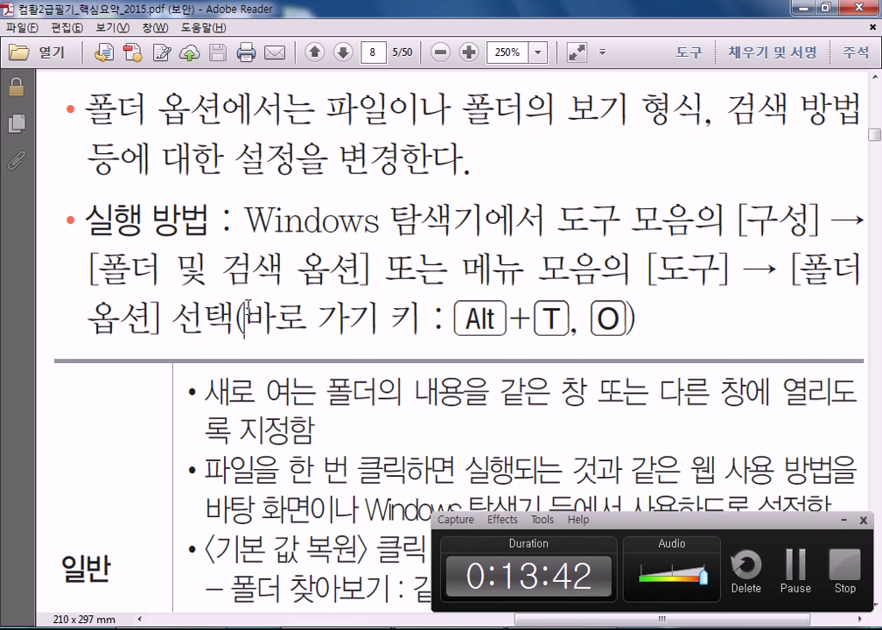
scroll(262, 324, down, 1)
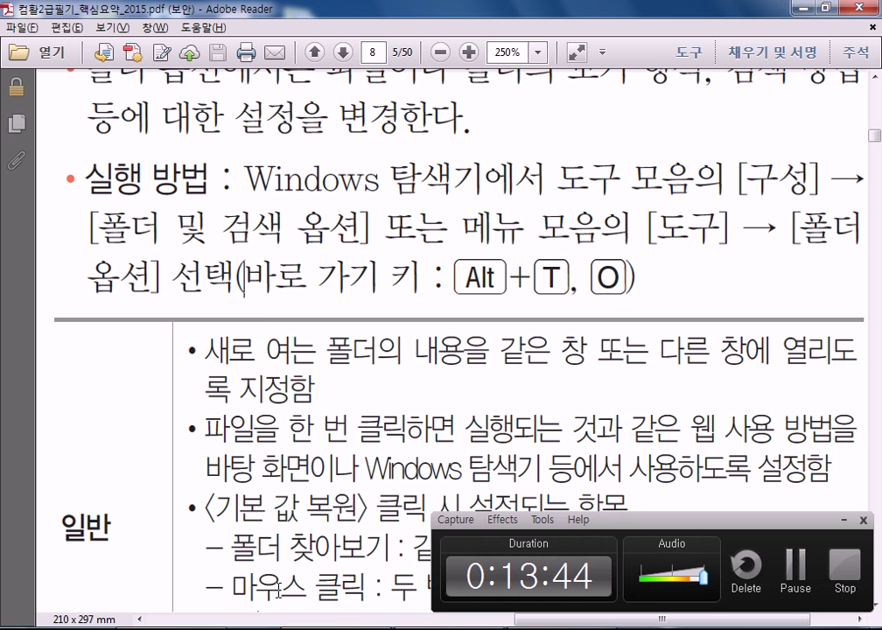
click(844, 524)
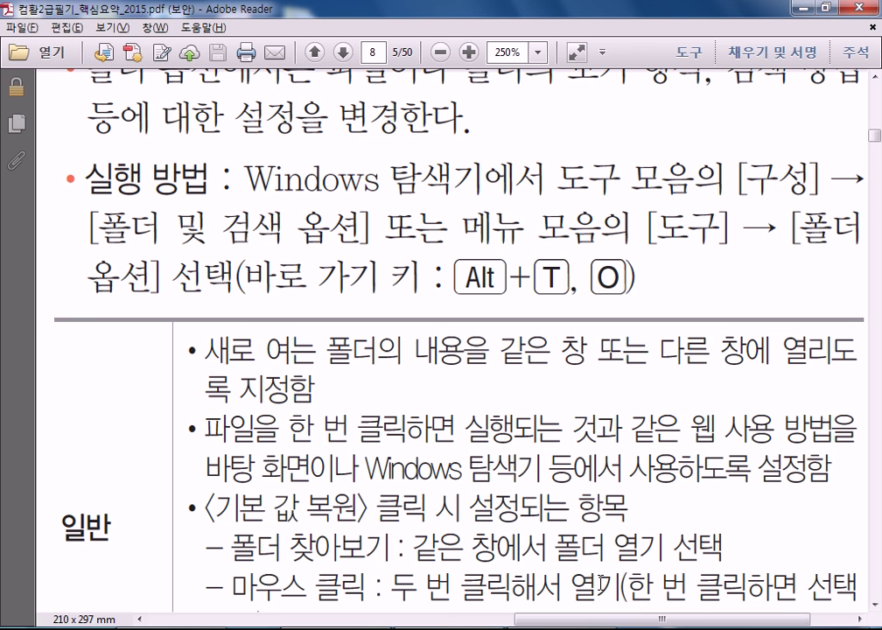
- Read through the 일반, 보기 and 검색 parts of the 폴더 옵션 section in the exam summary PDF
drag(538, 623, 544, 624)
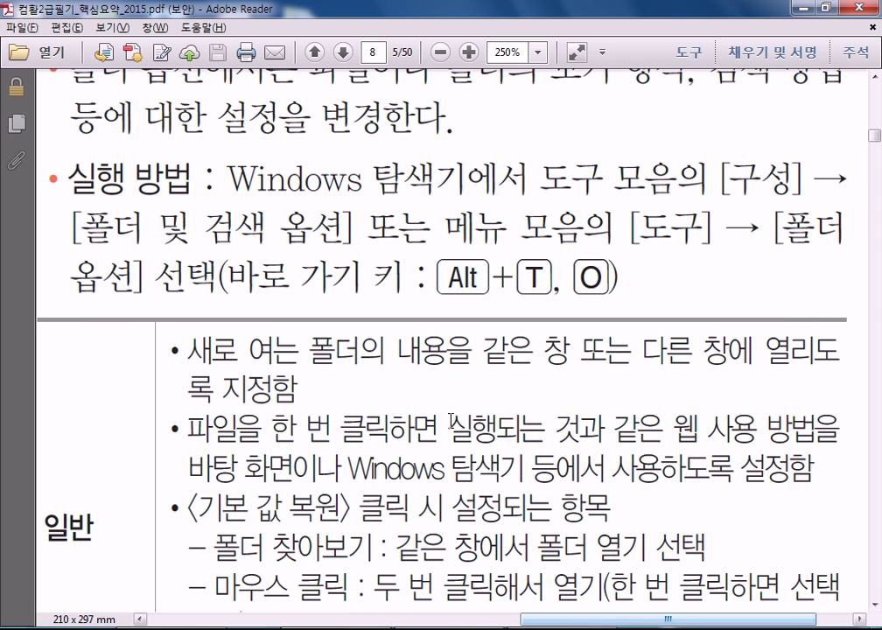
scroll(443, 417, down, 4)
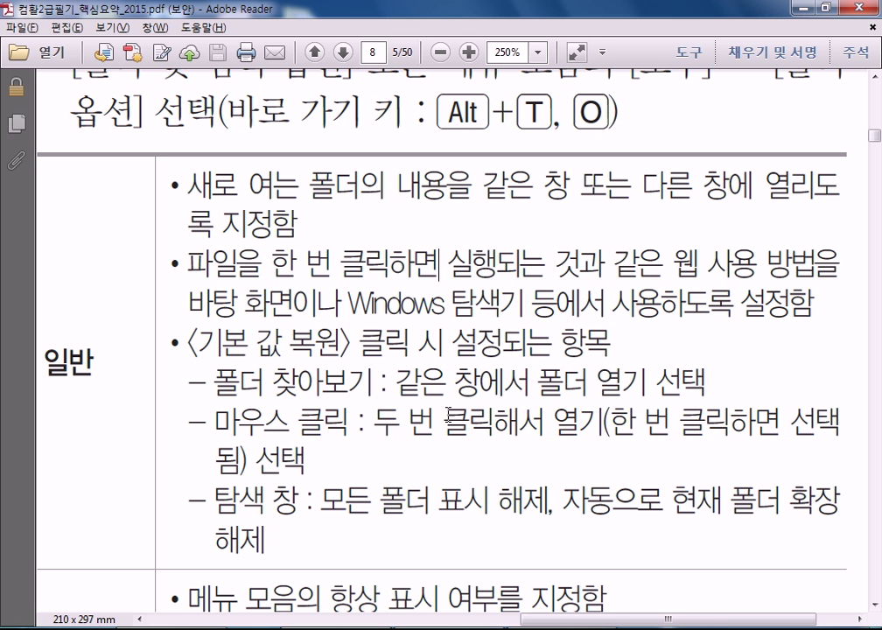
scroll(313, 431, down, 2)
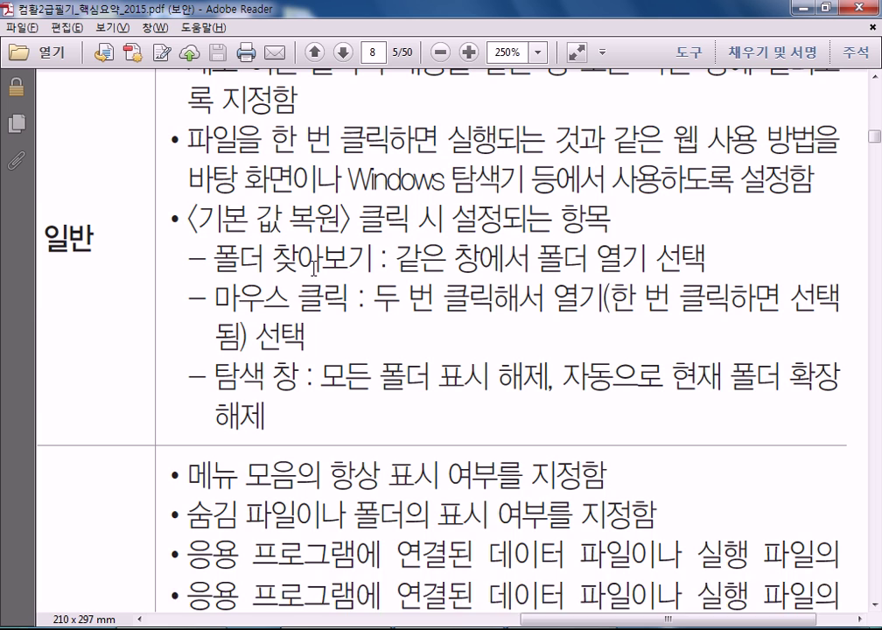
scroll(312, 281, down, 3)
scroll(311, 280, down, 3)
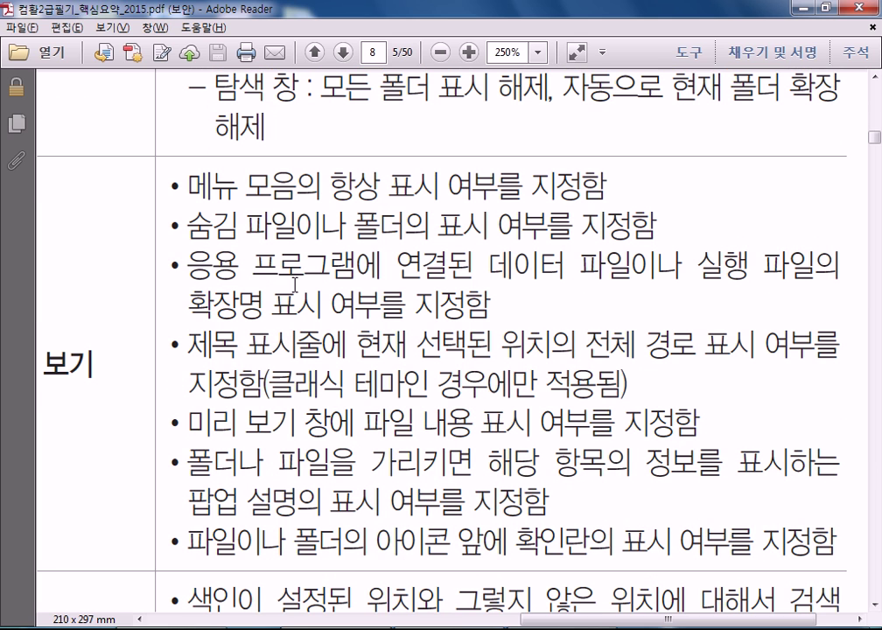
scroll(332, 382, down, 2)
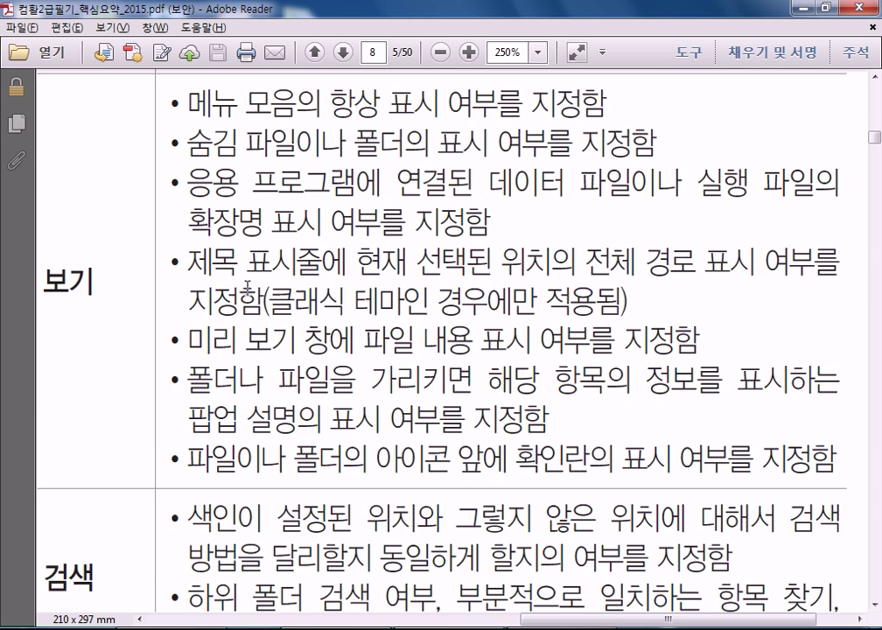
scroll(196, 230, down, 3)
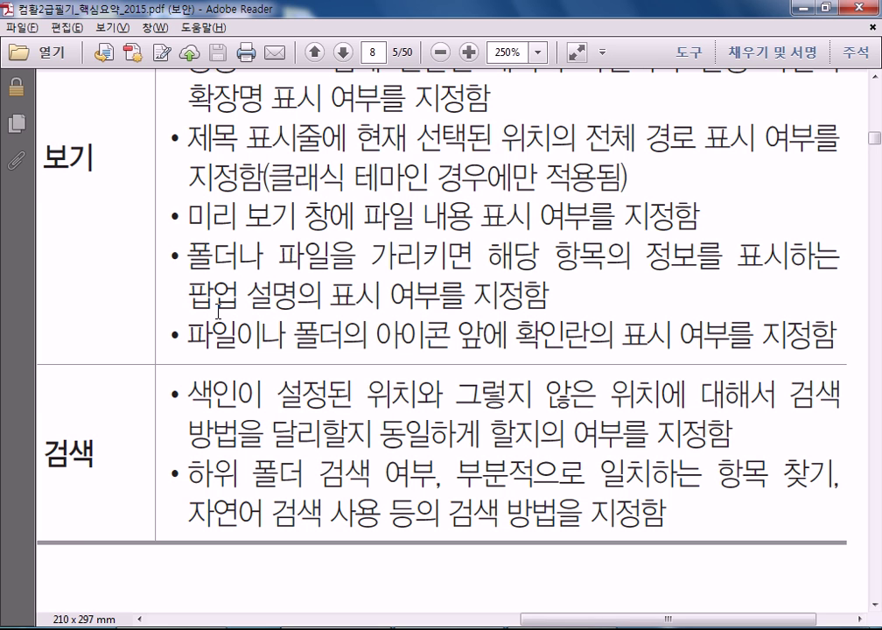
- Switch to the drive Z: window in Windows Explorer and view the hidden 도구 commands for network drives and 폴더 옵션
click(210, 628)
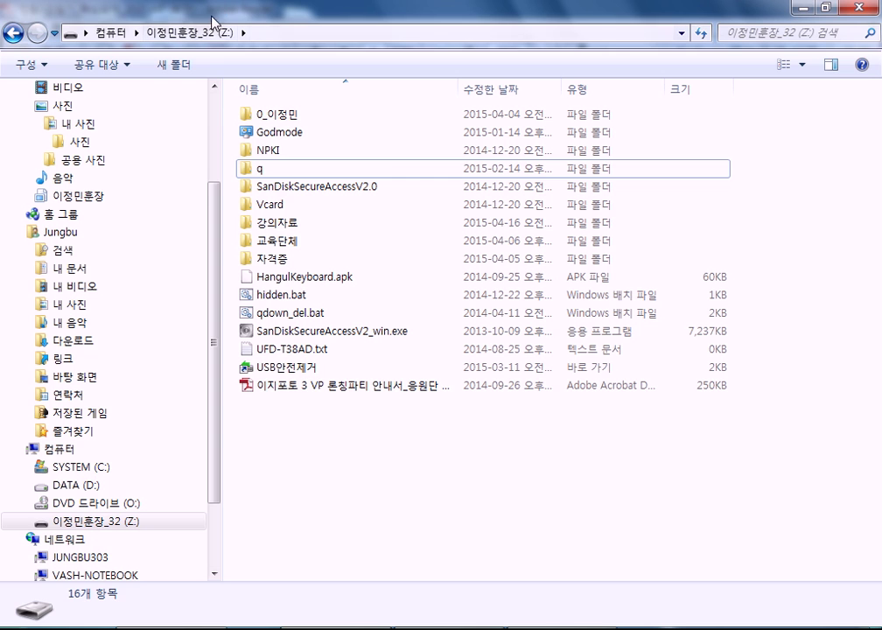
key(alt)
click(186, 58)
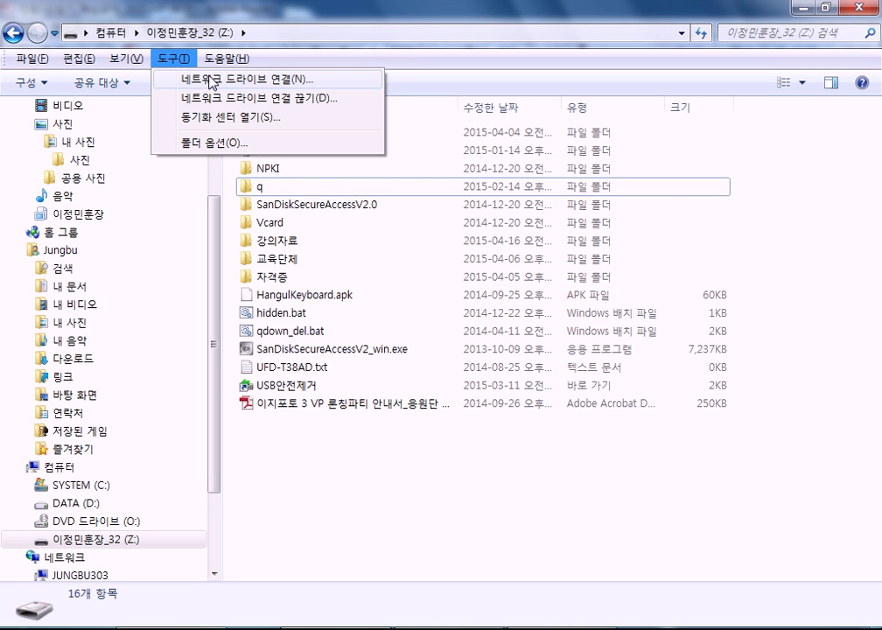
click(181, 50)
click(181, 58)
click(422, 515)
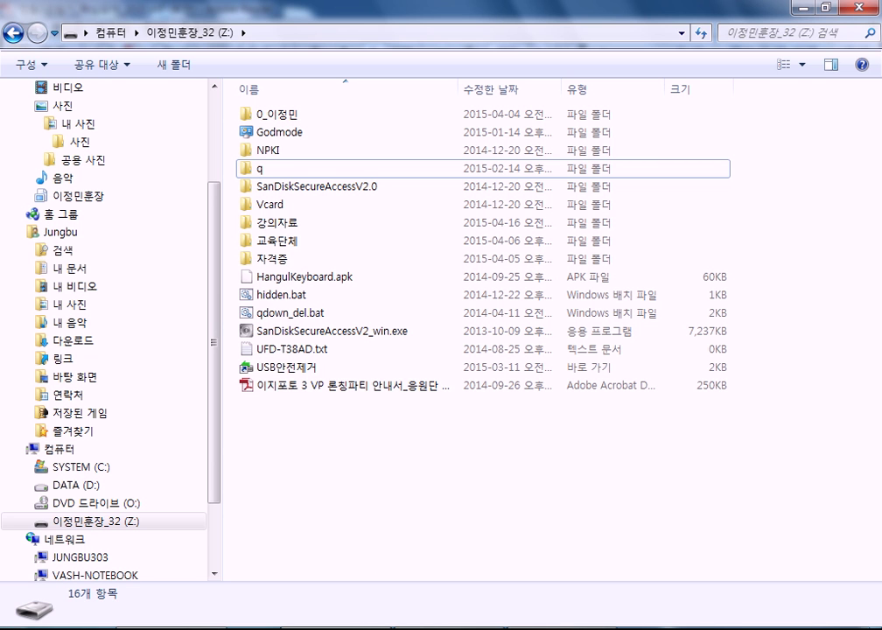
key(super)
click(531, 562)
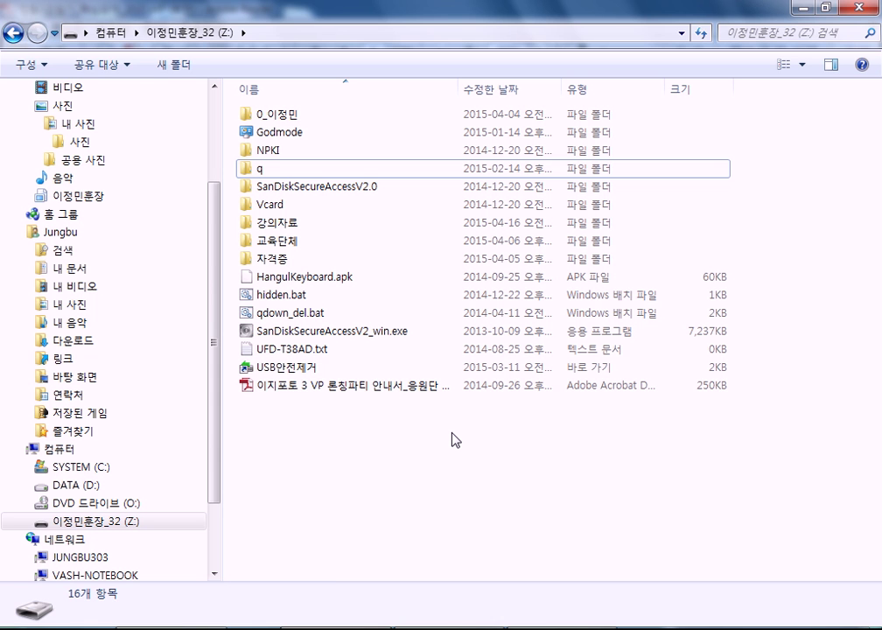
- Go to 컴퓨터 and start a 네트워크 드라이브 연결 with drive letter S:
click(35, 449)
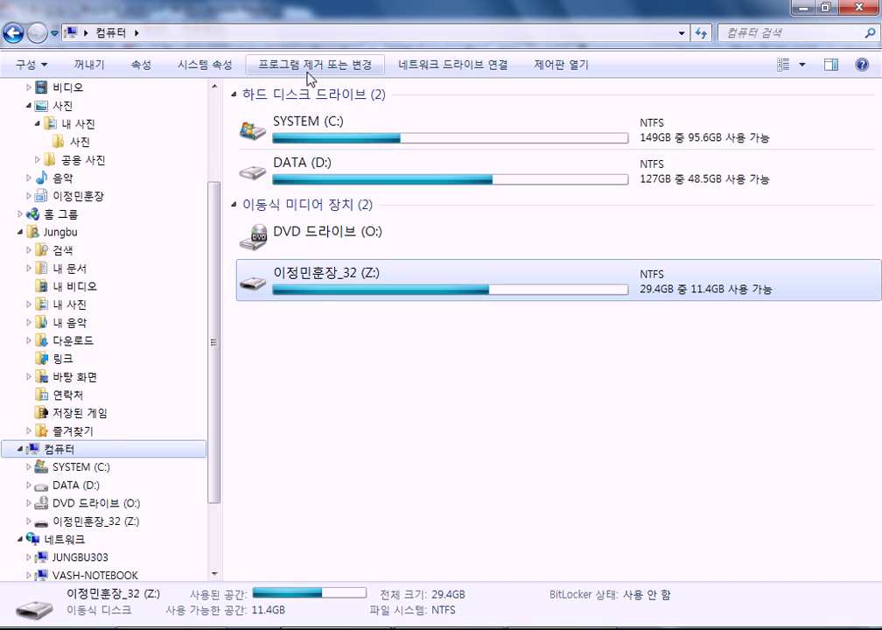
key(alt)
key(alt)
click(478, 74)
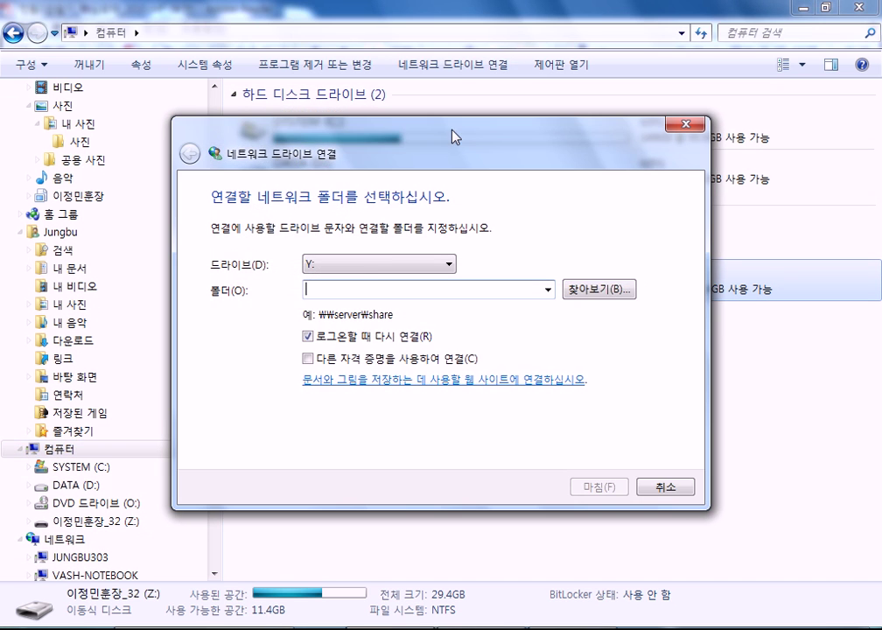
click(365, 267)
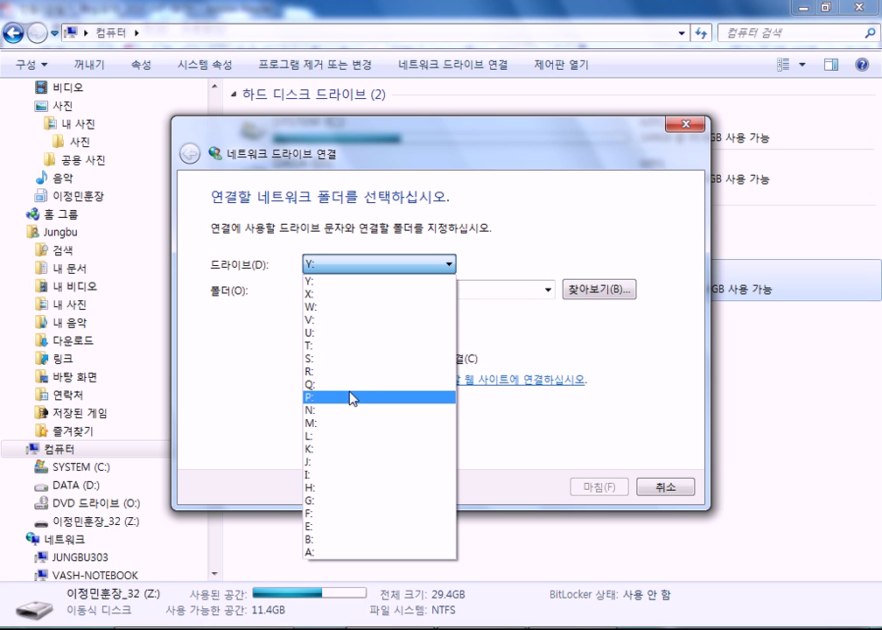
click(418, 358)
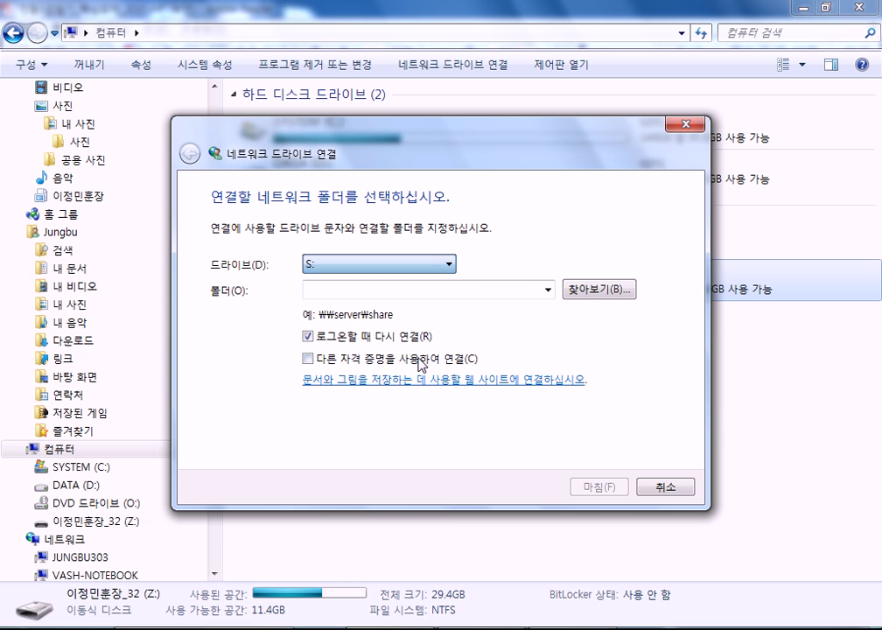
- Choose the Picture folder in JUNGBU303's Users > Administrator > 내 문서 as the network folder, finish the connection, and close the opened drive window
click(598, 298)
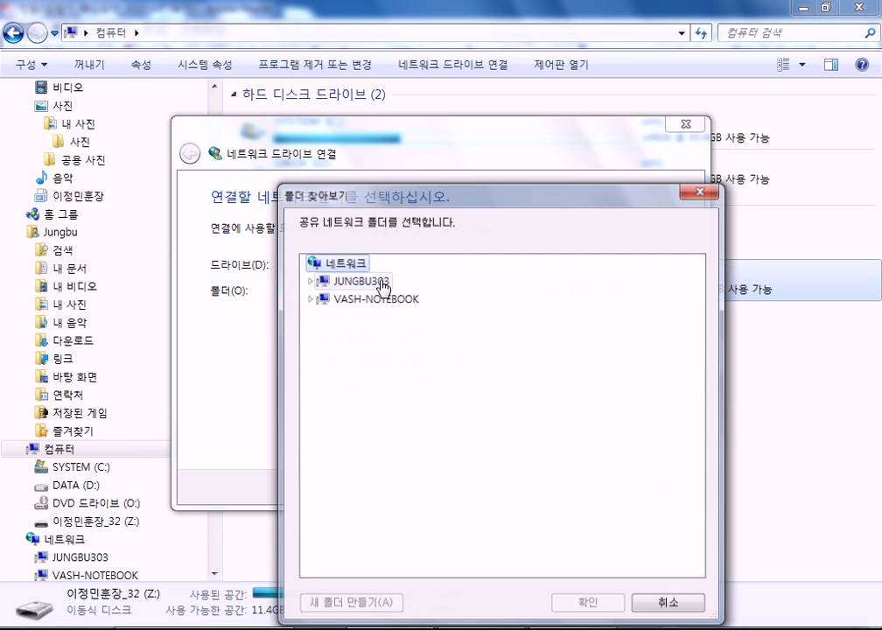
click(356, 305)
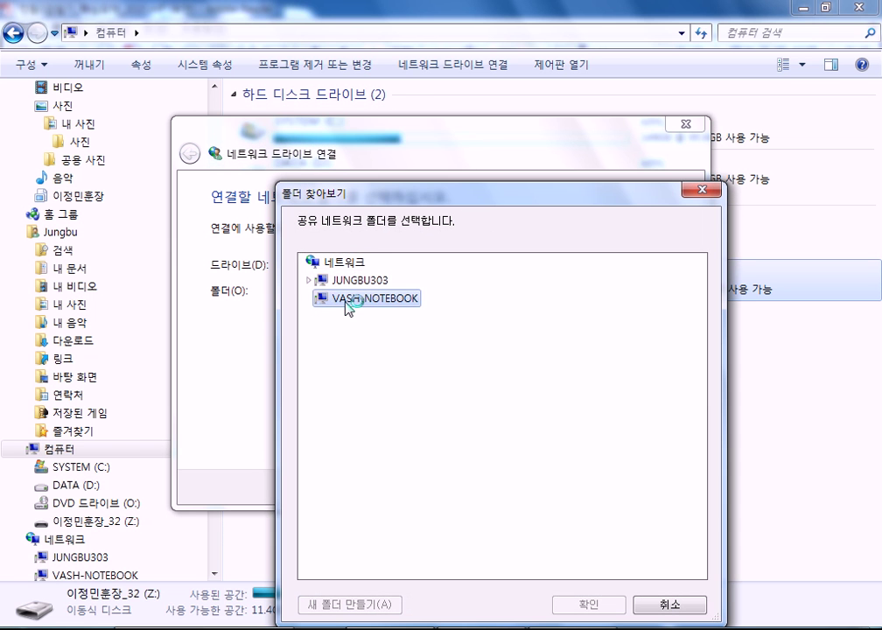
double_click(356, 287)
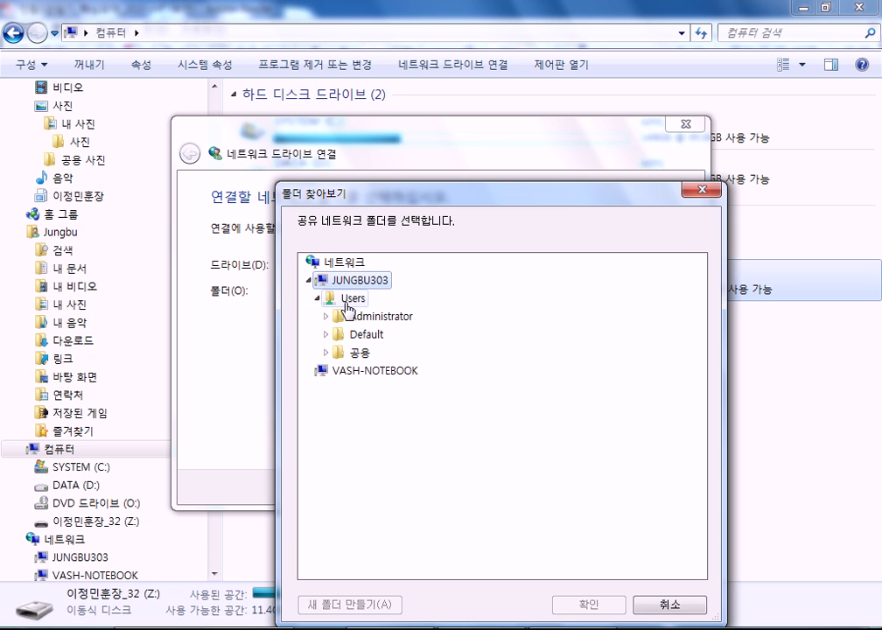
click(358, 366)
click(618, 336)
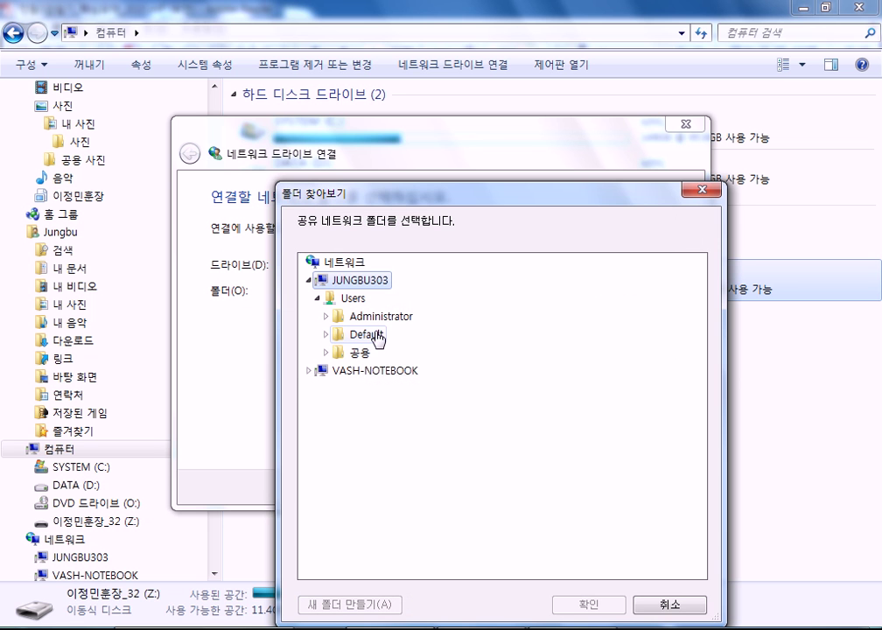
click(365, 317)
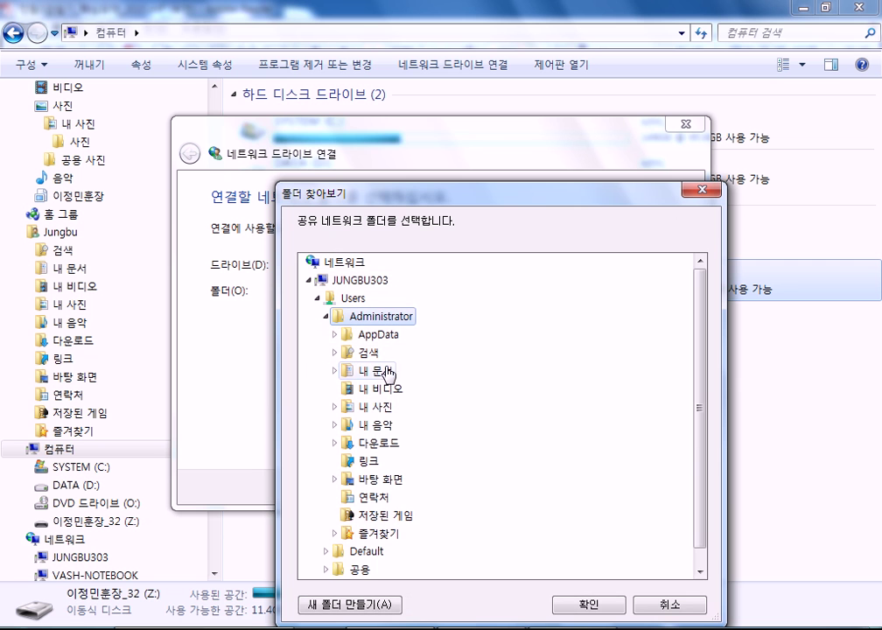
click(369, 370)
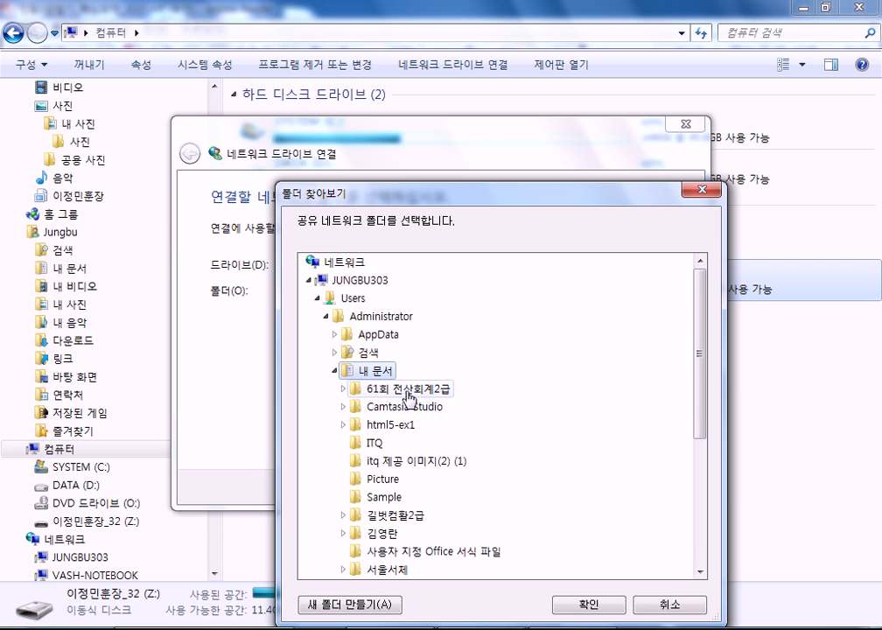
click(372, 480)
click(602, 606)
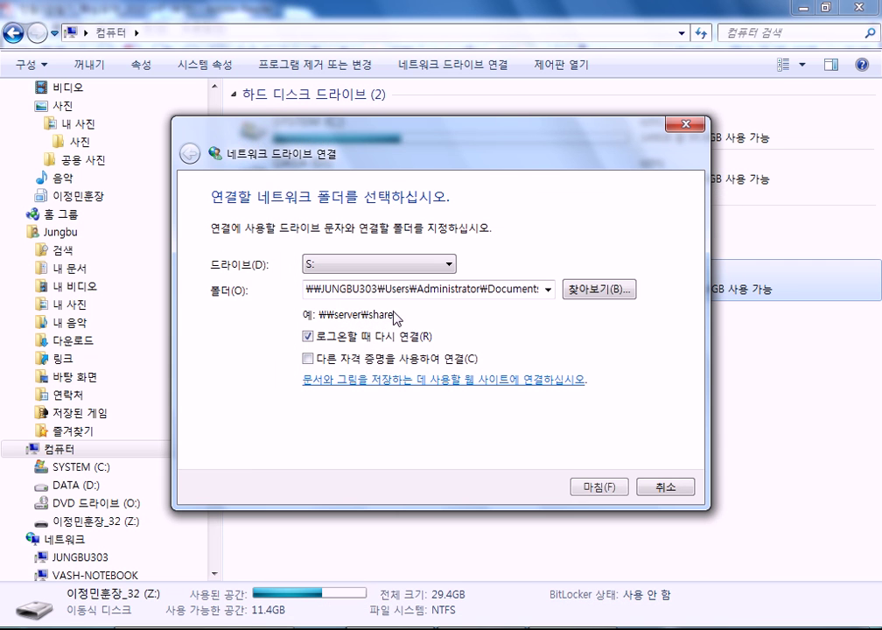
click(592, 489)
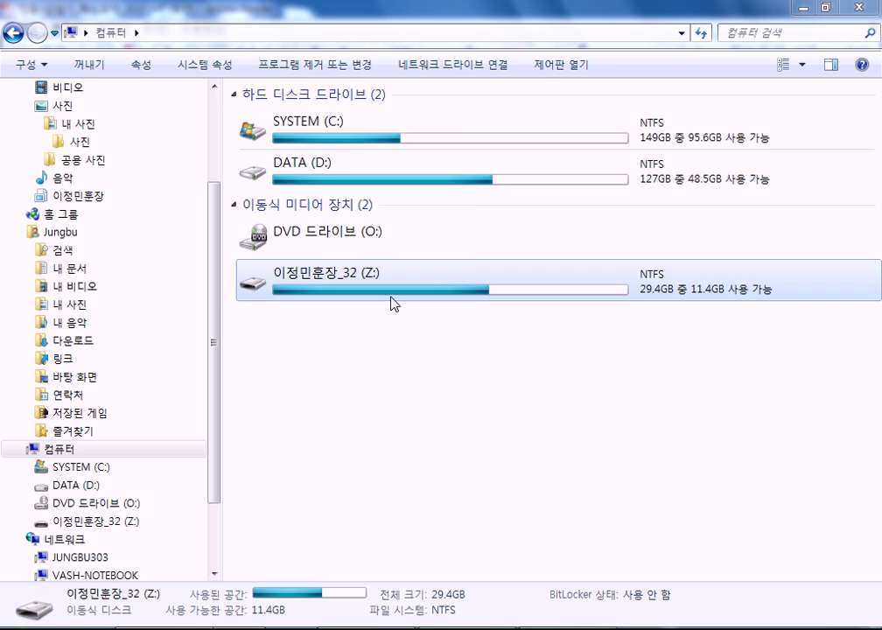
click(856, 48)
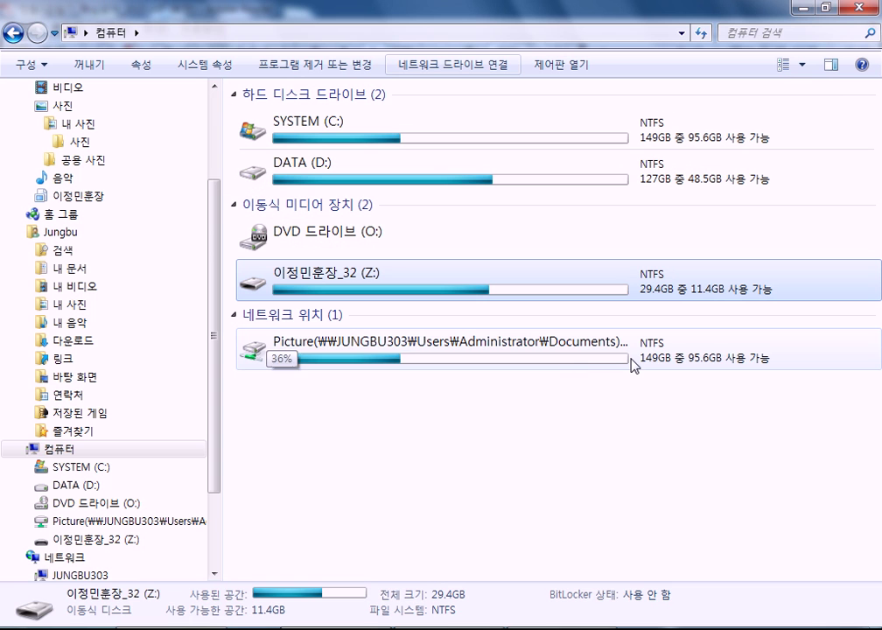
- Disconnect the Picture network drive S: from 컴퓨터
click(303, 354)
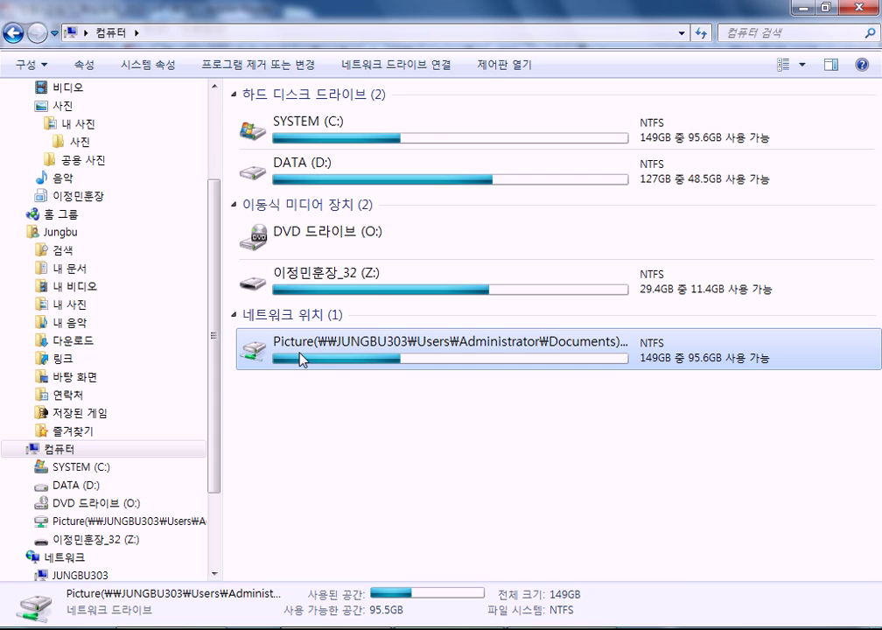
right_click(303, 354)
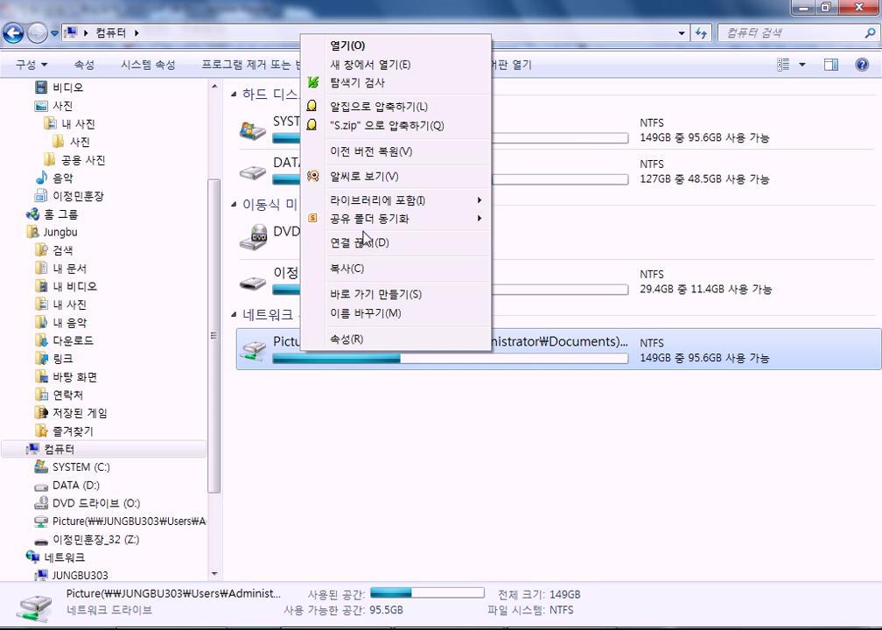
click(359, 242)
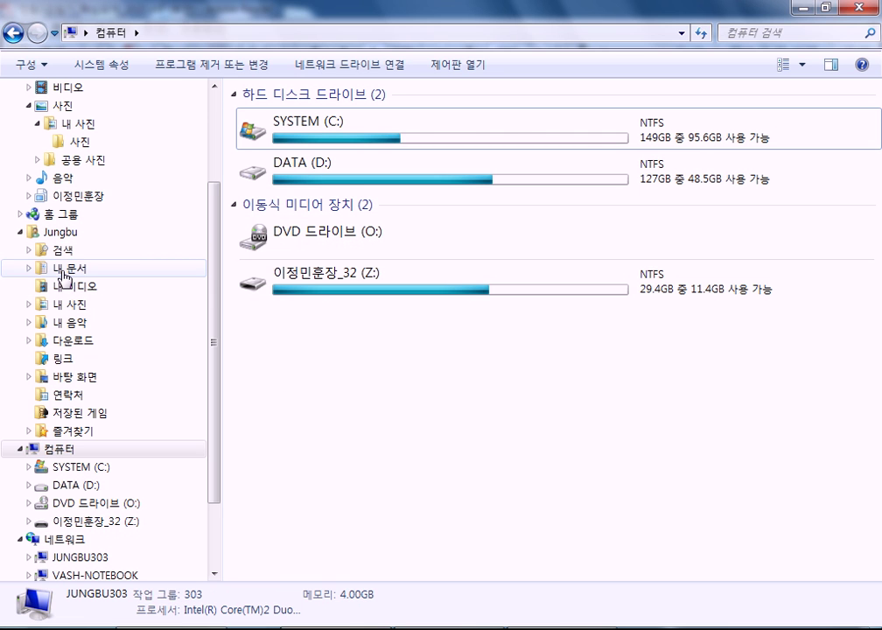
- Open the user's personal folder, view the 공유 대상 options of the 내 비디오 folder, and dismiss them without choosing one
click(63, 238)
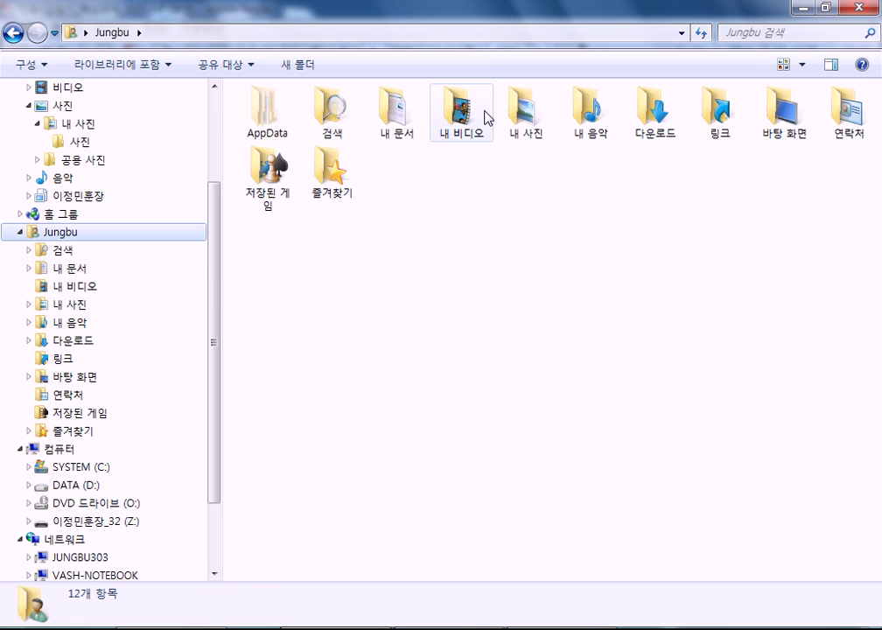
click(457, 108)
right_click(457, 110)
mouse_move(492, 335)
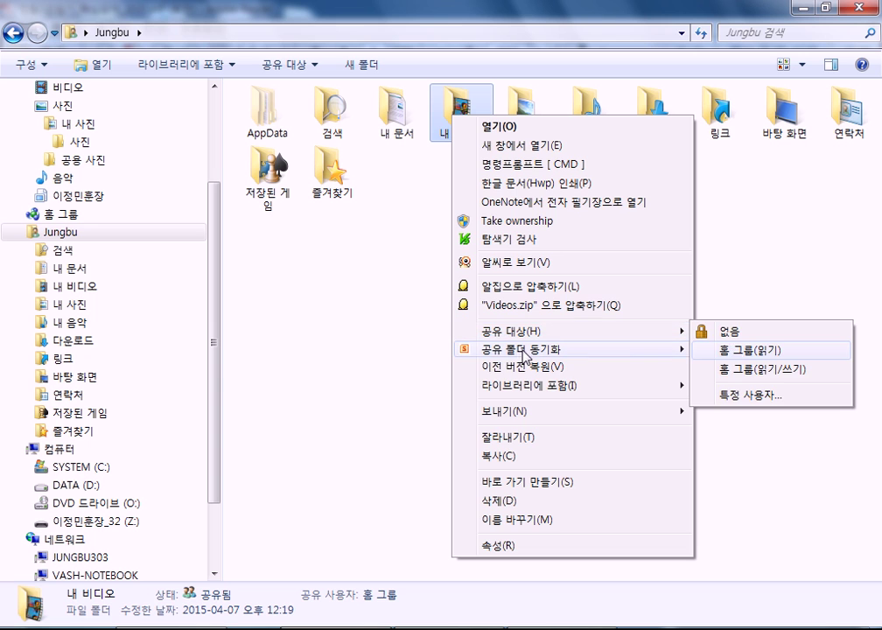
click(349, 310)
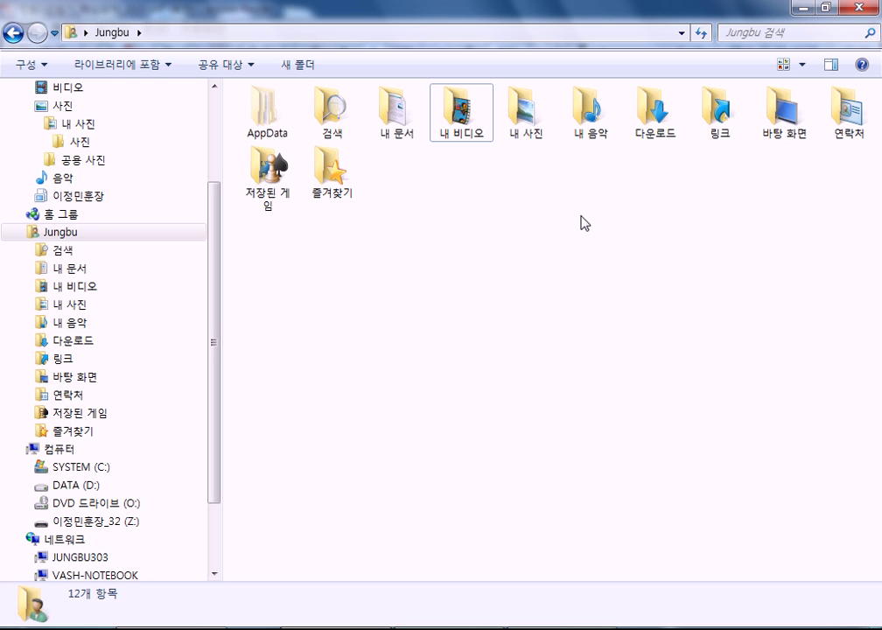
- Open the 사진 library, view the 폴더 옵션 summary in Adobe Reader, and minimize the PDF window
click(59, 108)
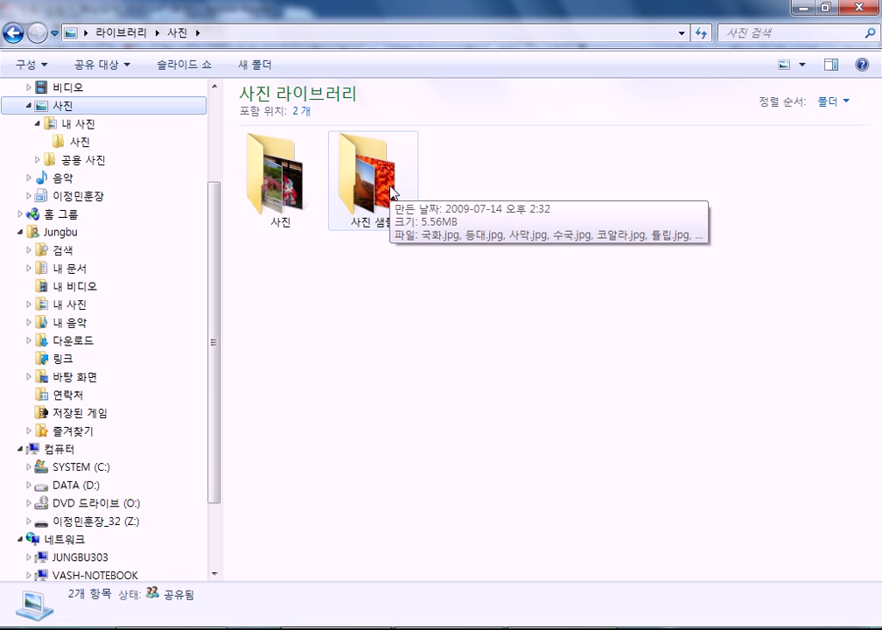
click(453, 625)
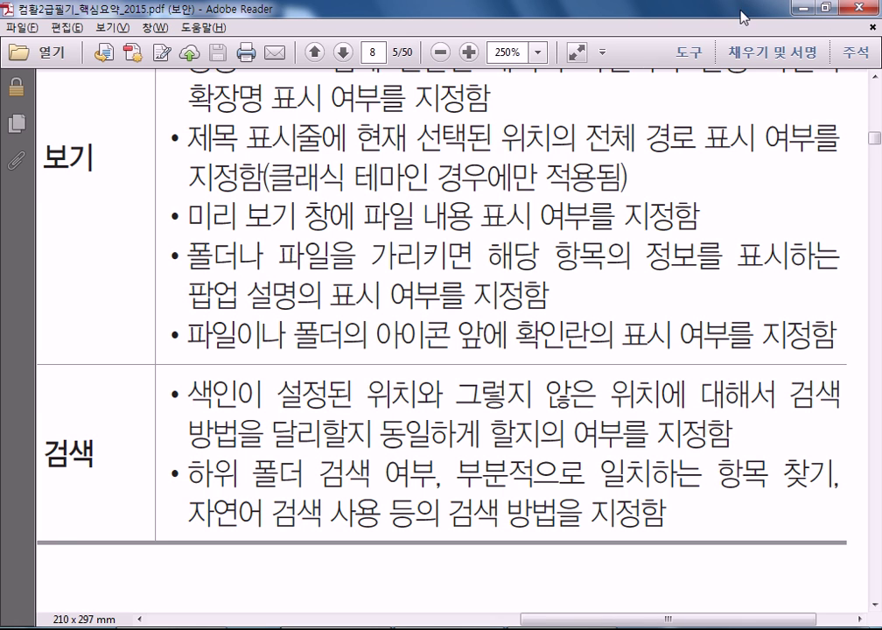
click(803, 8)
- Open the properties of the 사진 folder in the 사진 library and toggle its 숨김 attribute on and off
click(279, 198)
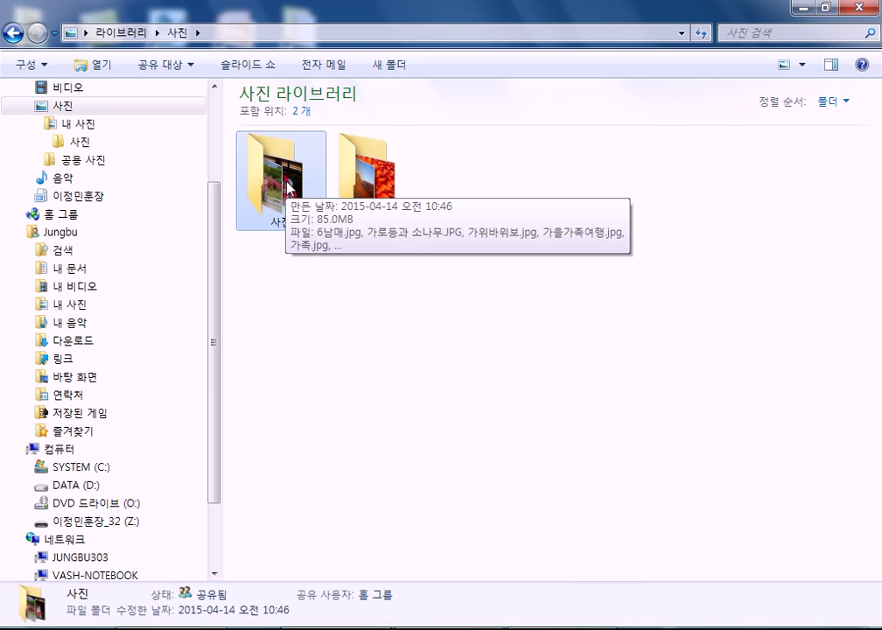
right_click(288, 186)
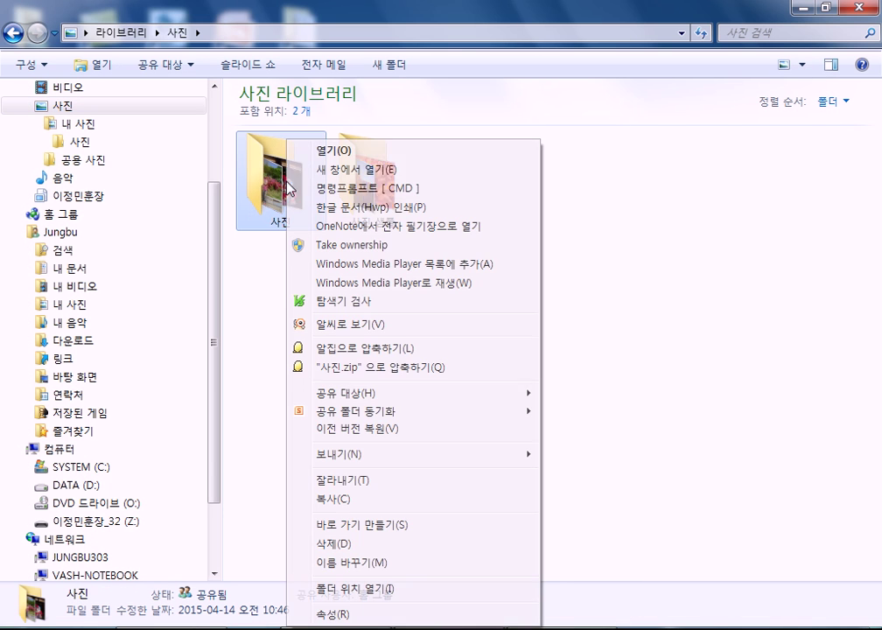
click(331, 617)
drag(359, 187, 547, 18)
click(583, 280)
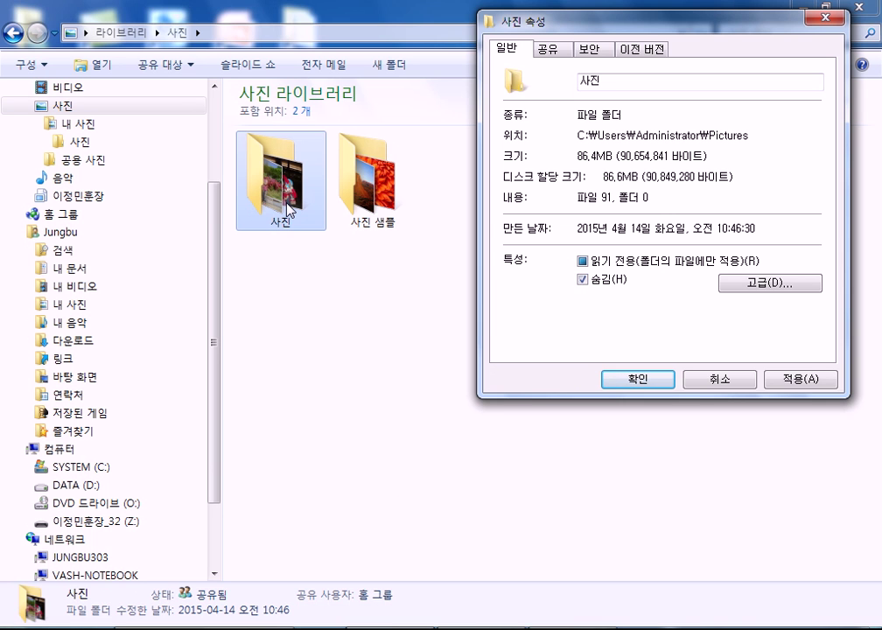
click(583, 280)
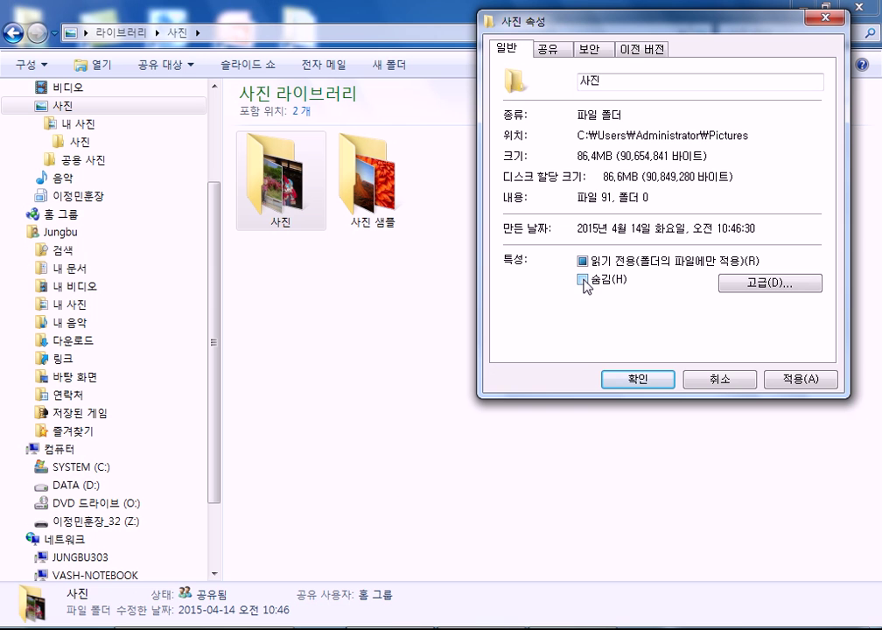
- View the 사진 folder's 공유 settings and the 파일 공유 dialog, then cancel that dialog
click(552, 51)
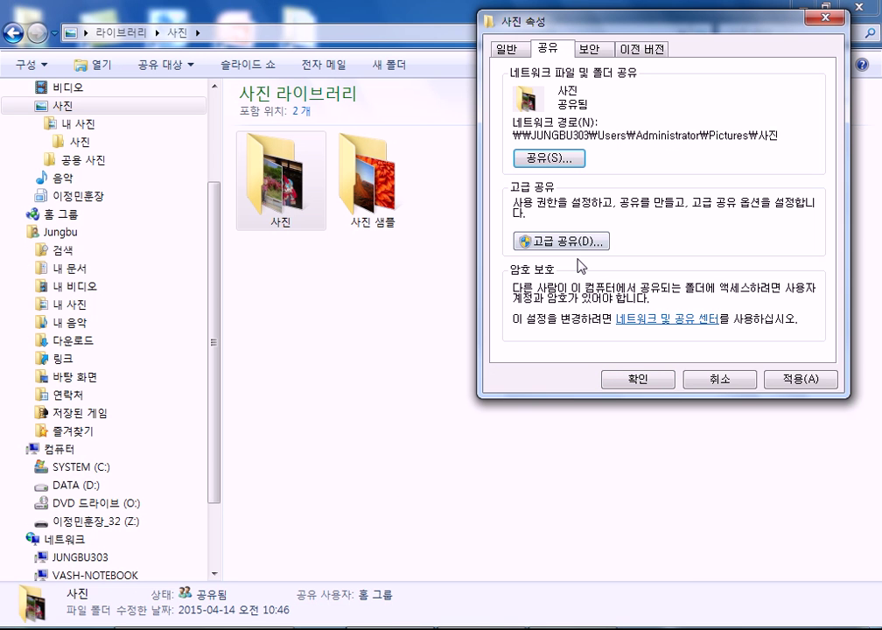
click(549, 158)
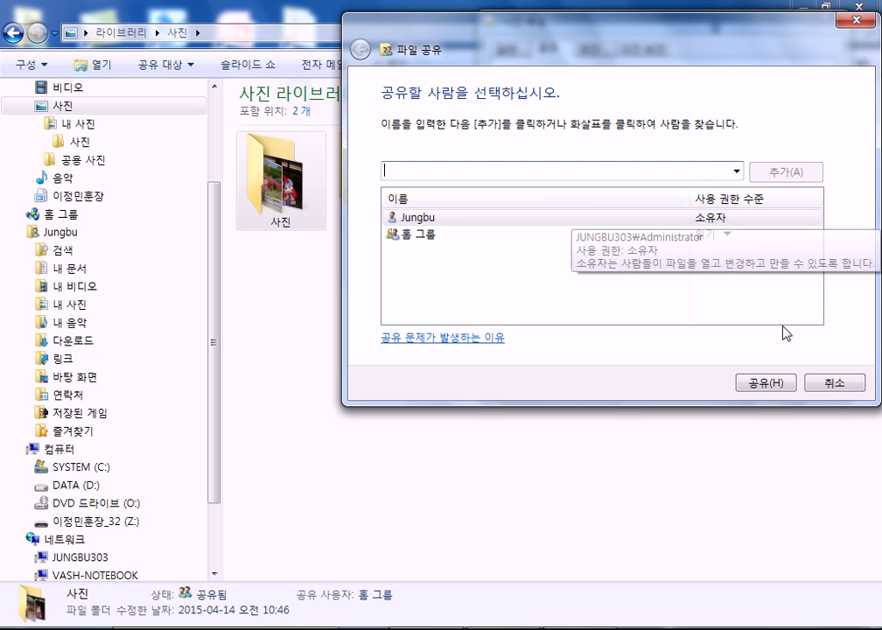
click(811, 375)
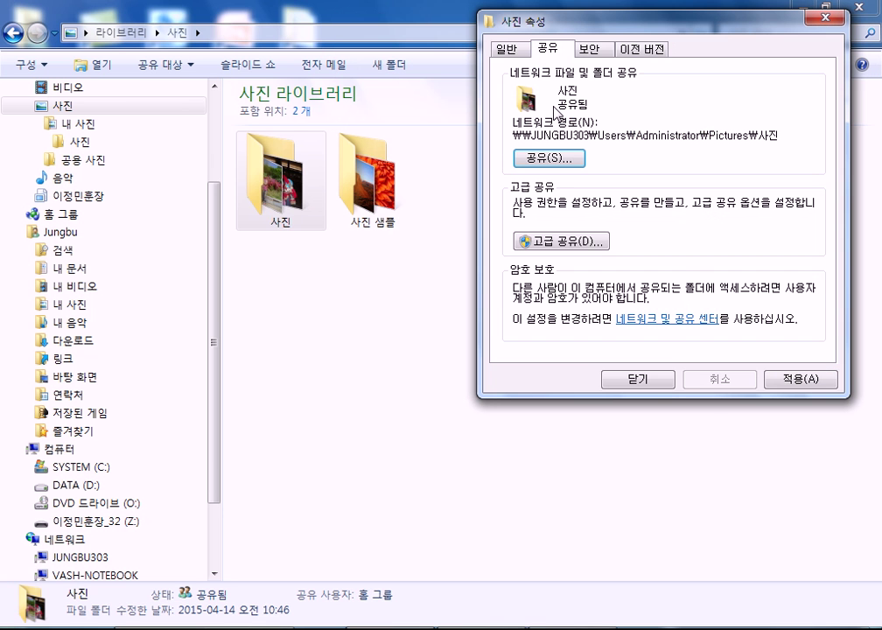
- Try sharing the 사진 folder through 고급 공유 with 변경 allowed for Everyone, view the user selection dialog, and cancel the permissions
click(521, 240)
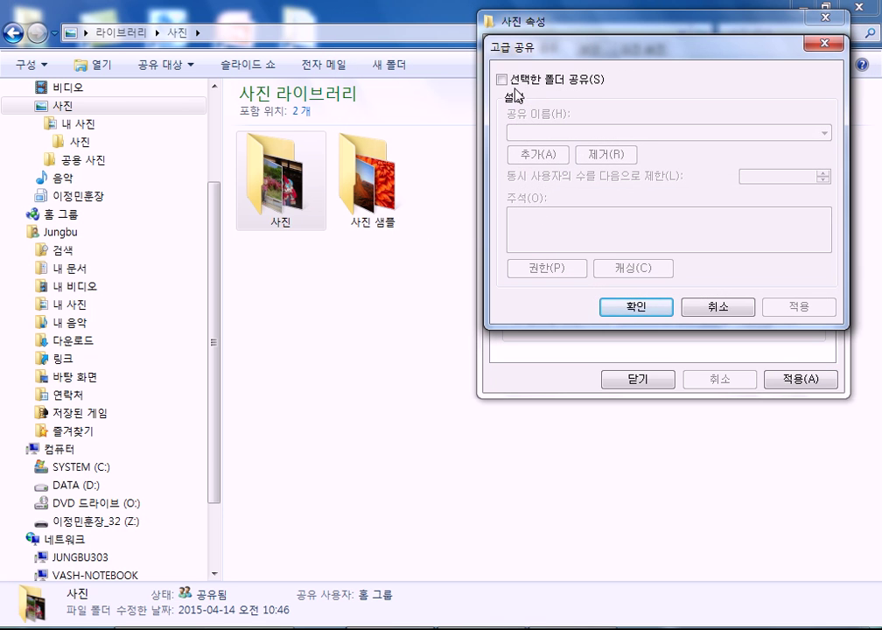
click(502, 81)
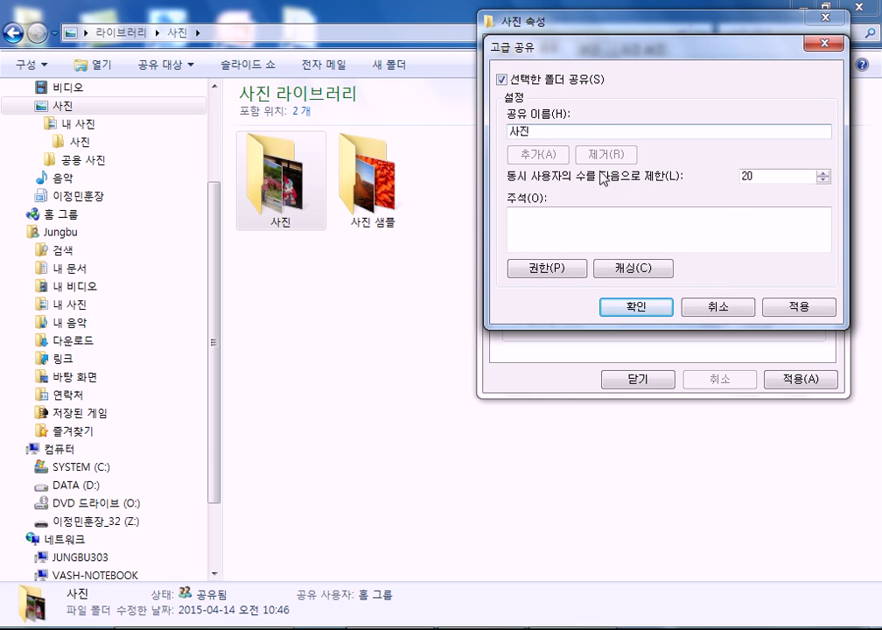
click(571, 270)
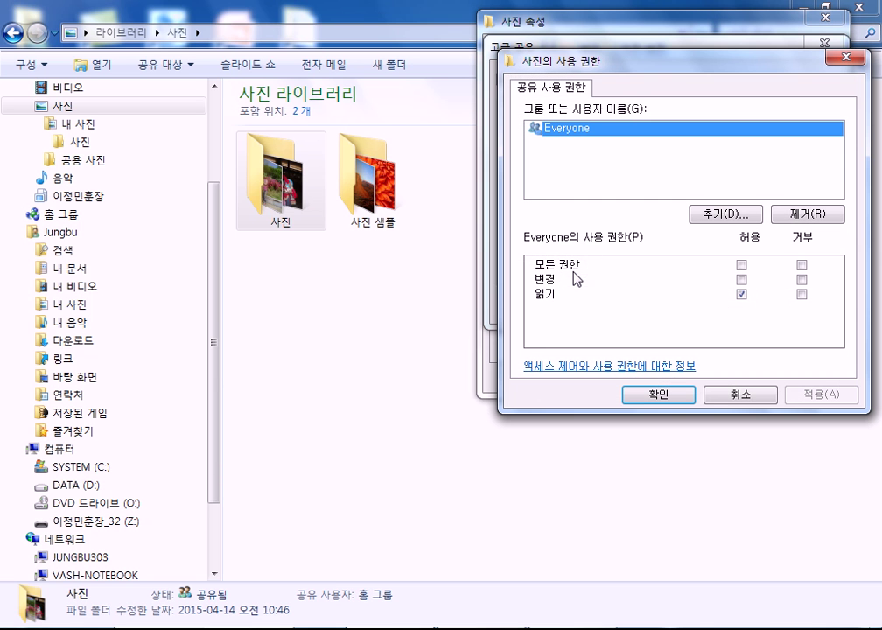
click(742, 280)
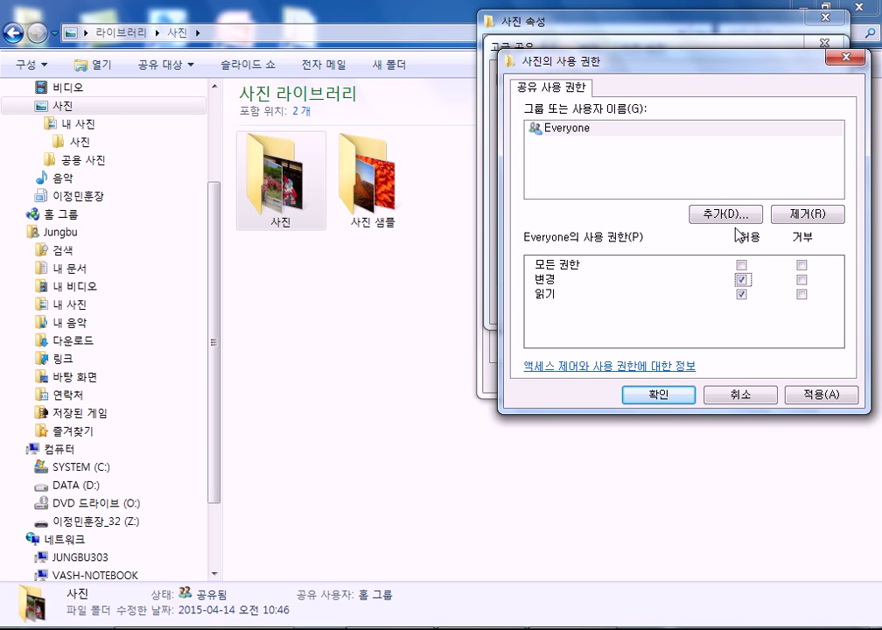
click(562, 138)
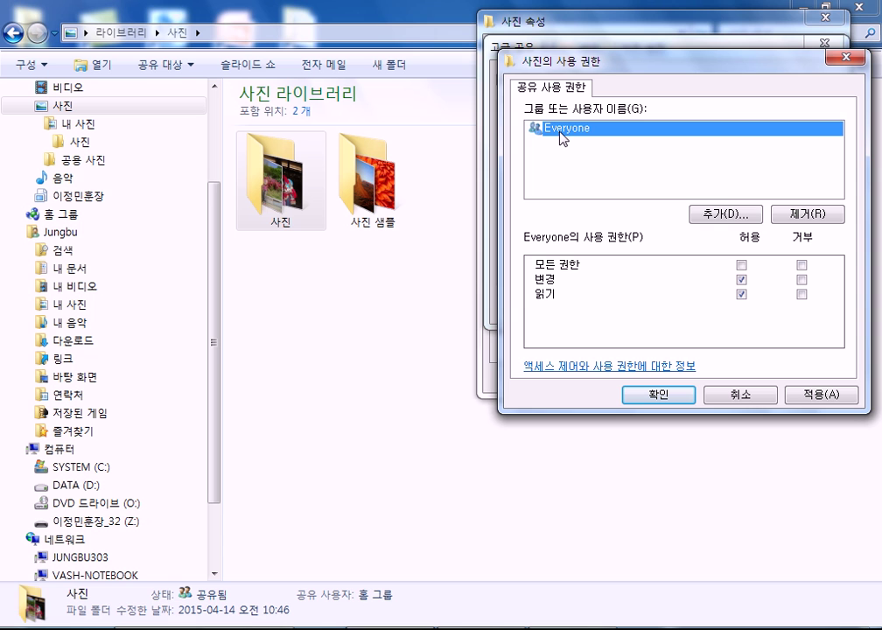
click(714, 215)
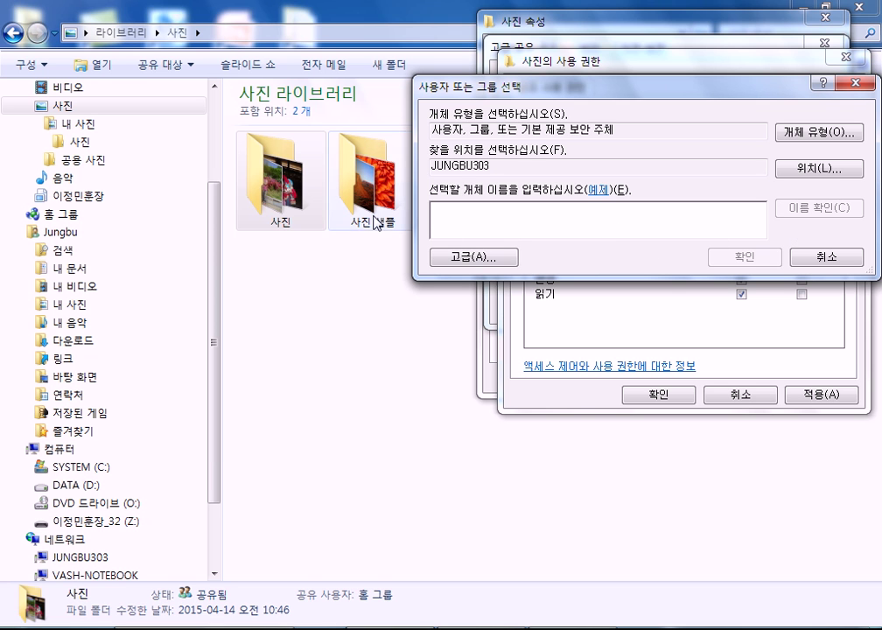
click(826, 258)
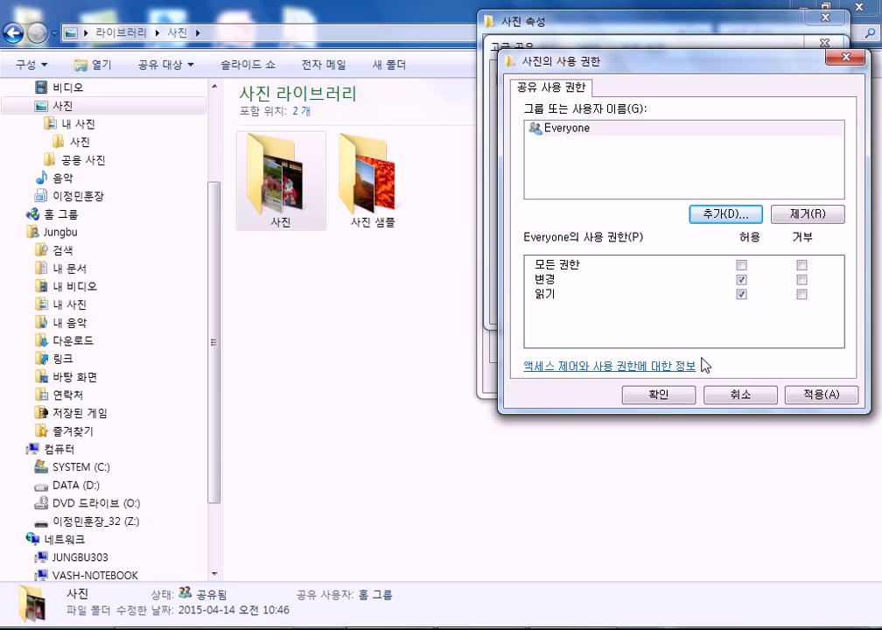
click(723, 391)
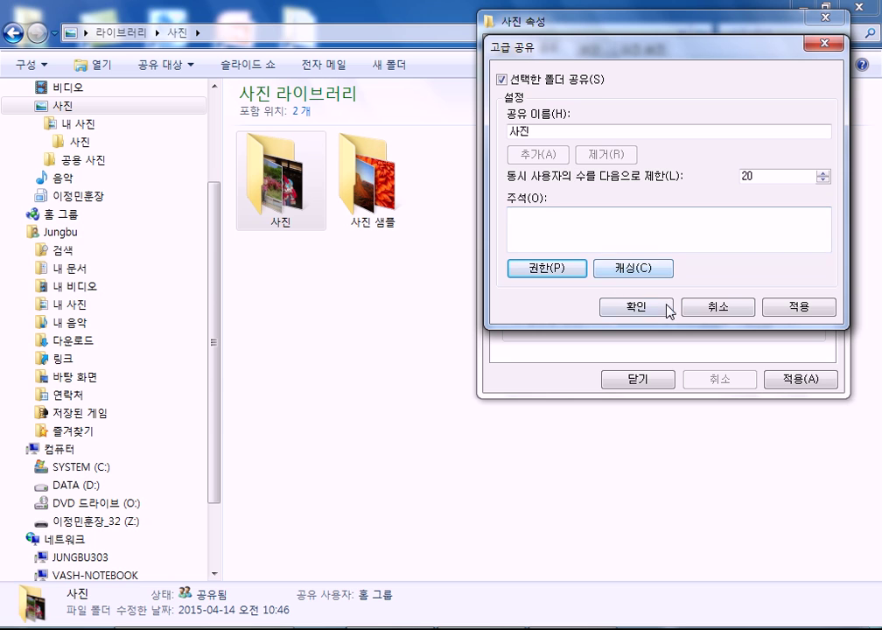
- Try simultaneous user limits of 5 and 20 for the share, revisit its permissions, and cancel 고급 공유
drag(763, 176, 701, 179)
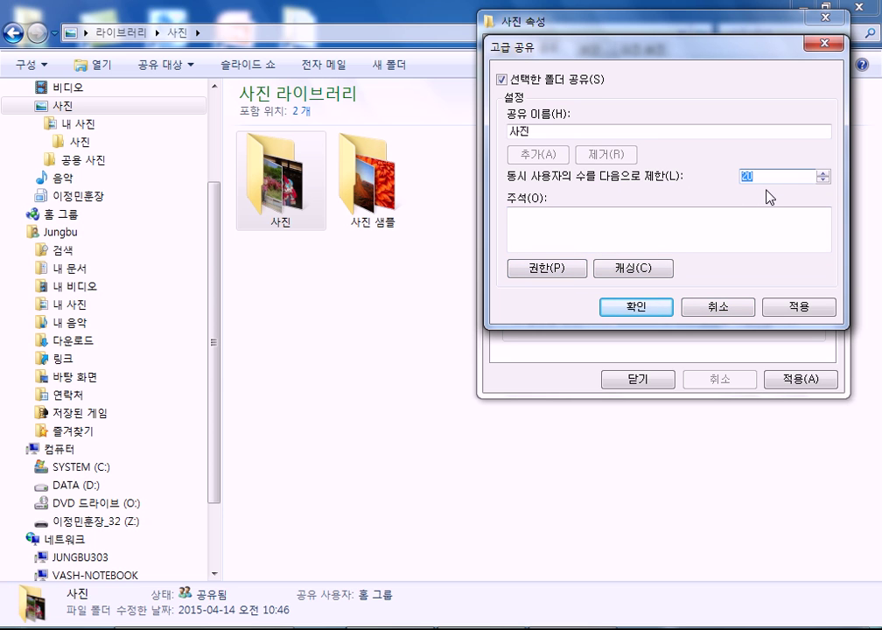
text(5)
drag(763, 176, 698, 184)
text(20)
click(531, 272)
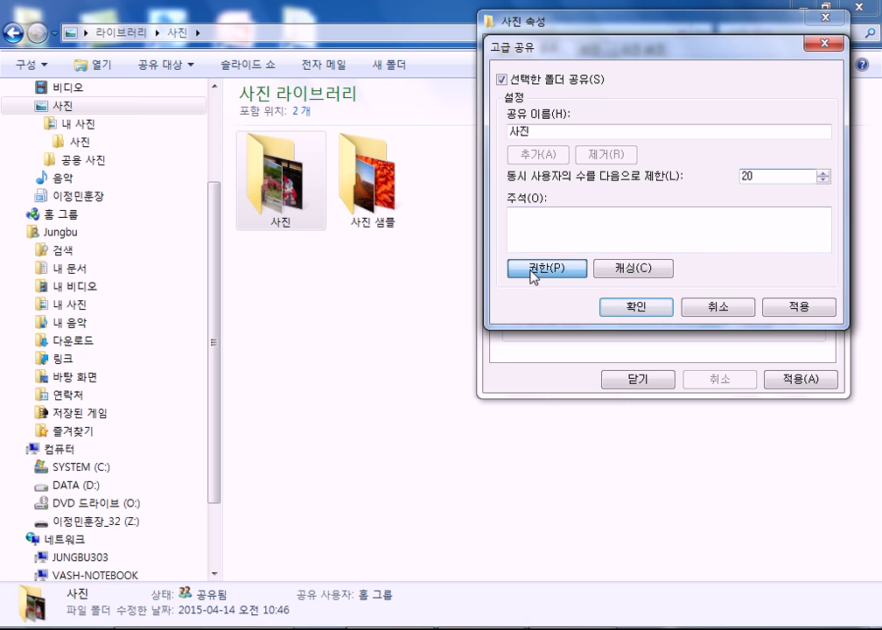
click(740, 395)
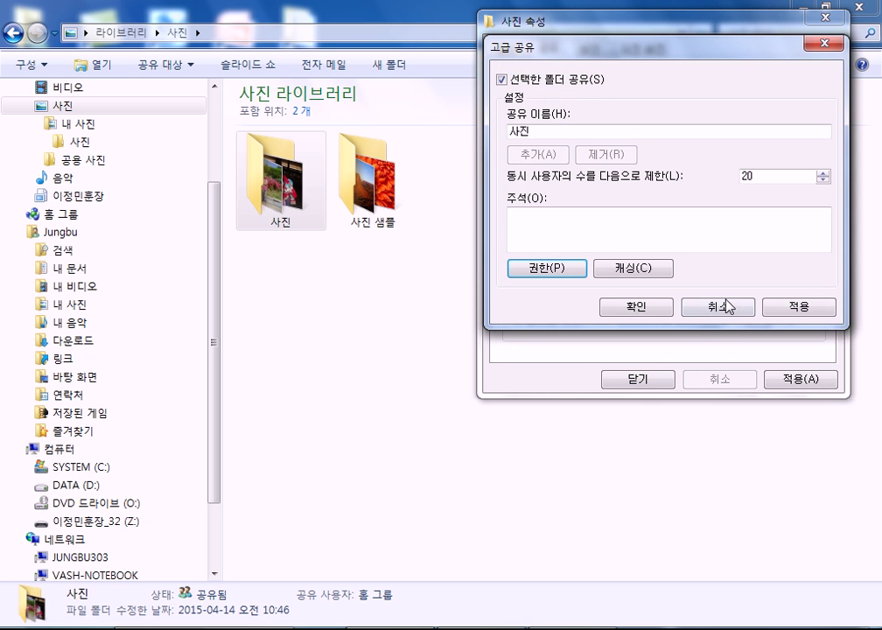
click(692, 303)
- View the 사진 folder's 보안 permissions for the HomeUsers and Administrators groups
click(590, 50)
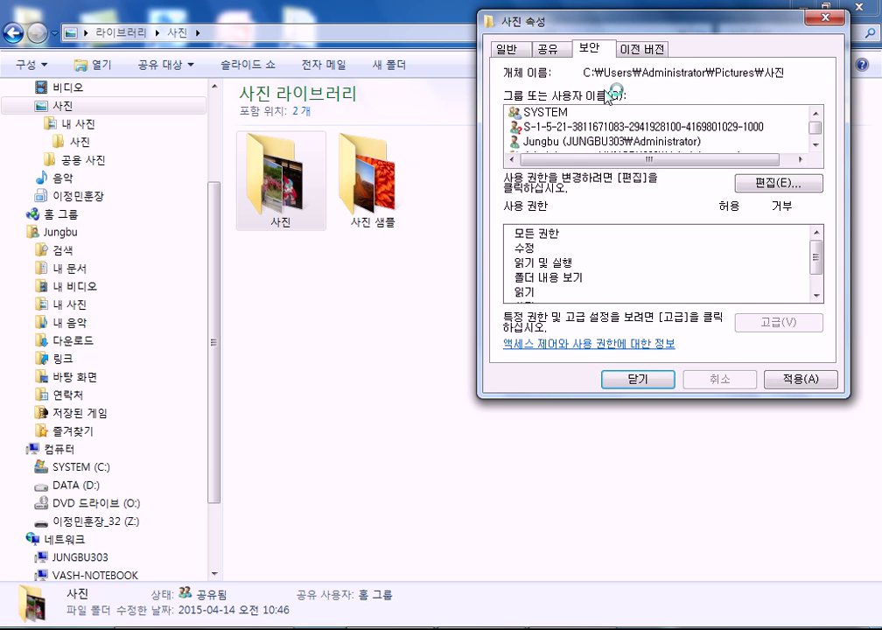
click(648, 141)
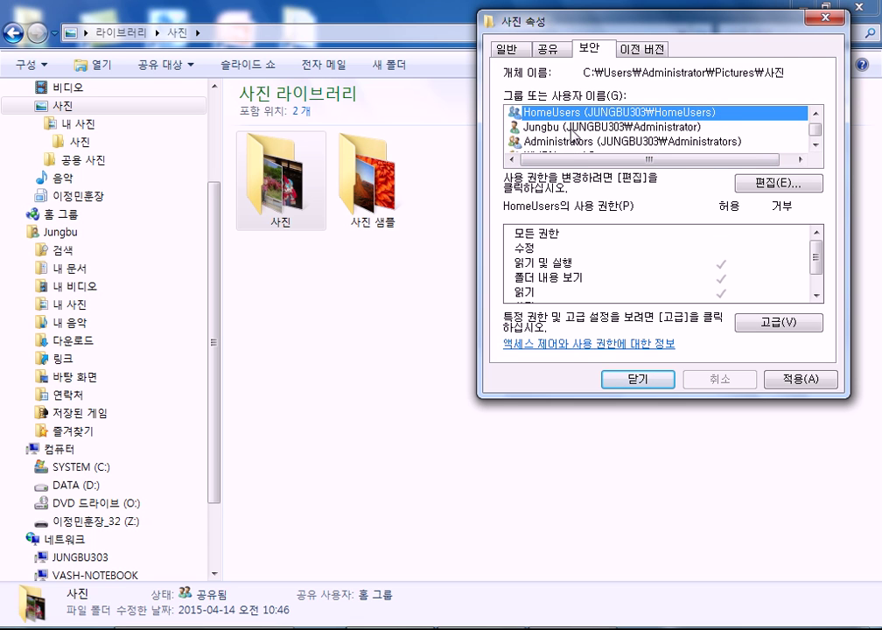
click(602, 142)
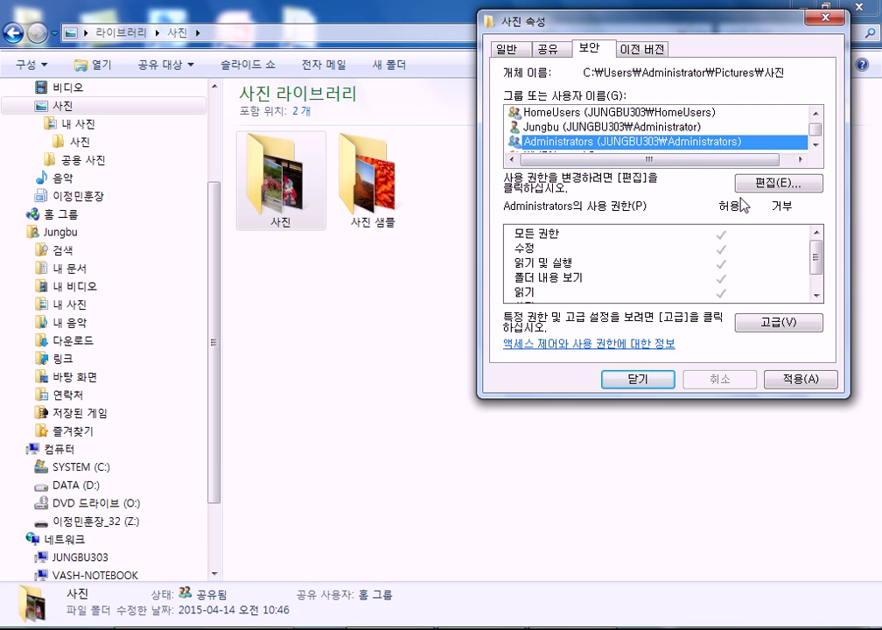
- Try denying HomeUsers 모든 권한 on the 사진 folder in the security permissions editor
click(771, 185)
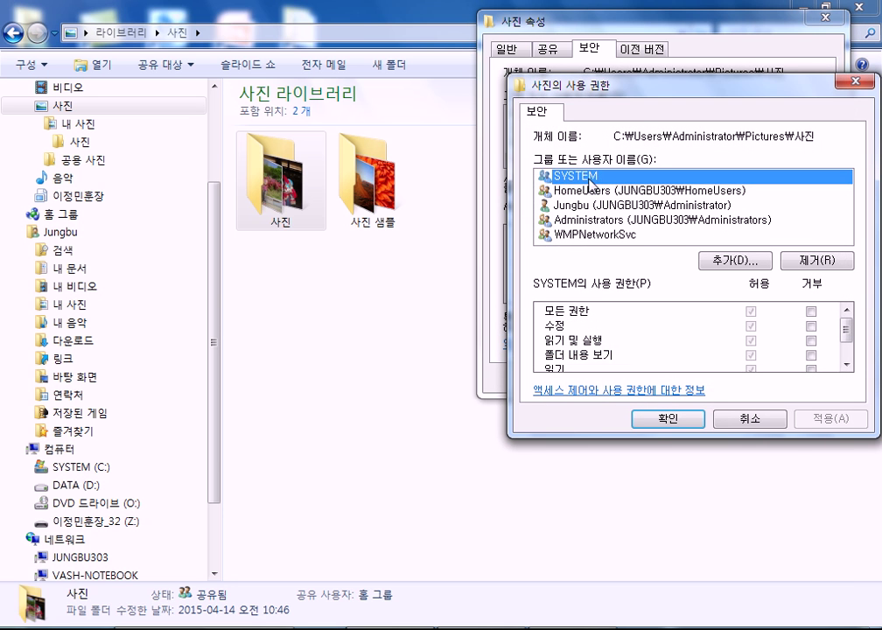
click(586, 191)
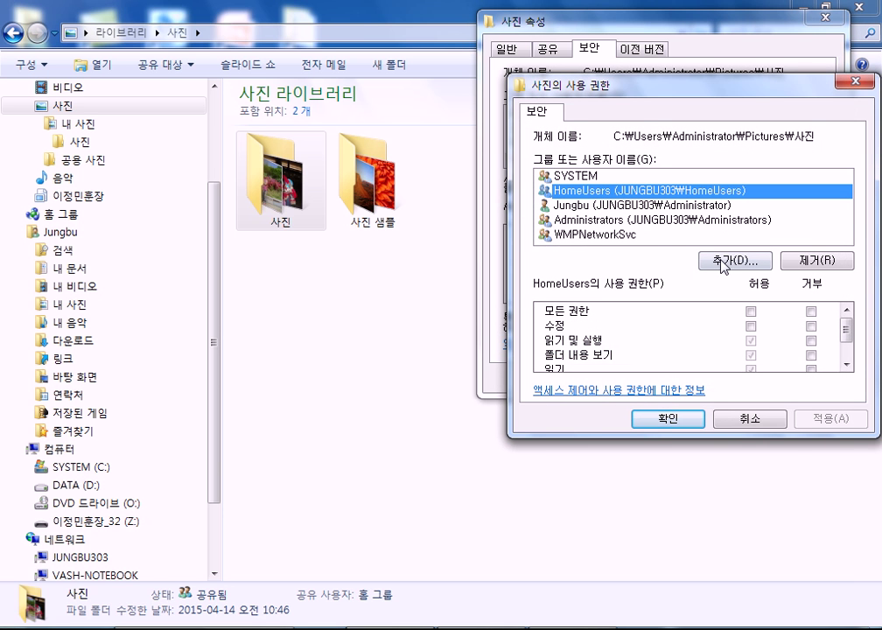
click(751, 311)
click(811, 311)
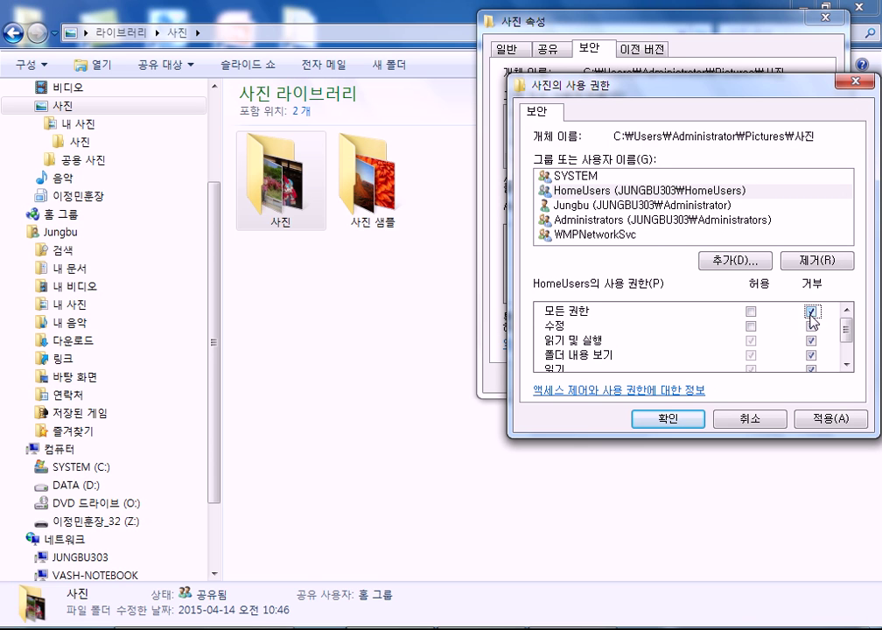
click(579, 192)
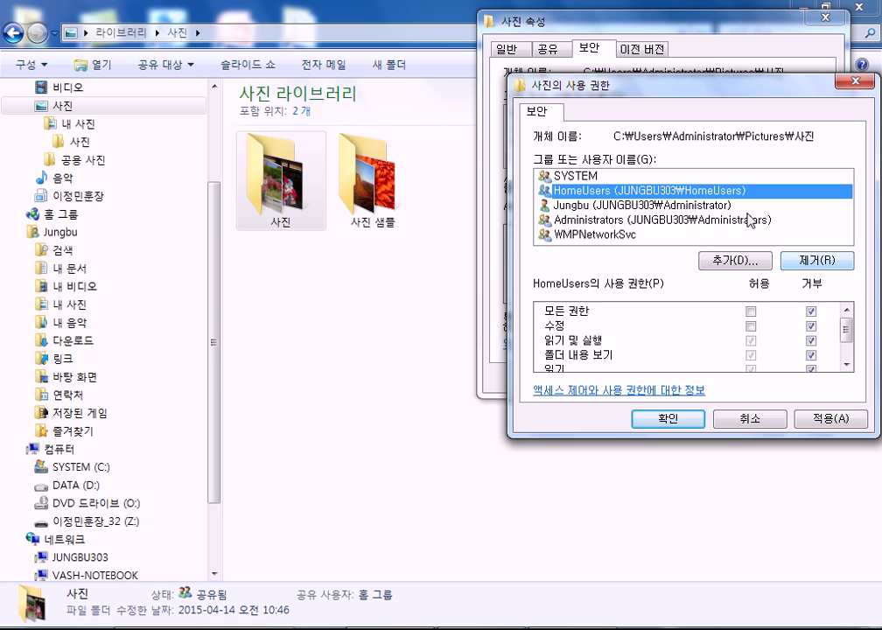
- Try allowing WMPNetworkSvc 모든 권한, view the dialog for adding users, and close the permissions editor without applying
click(595, 235)
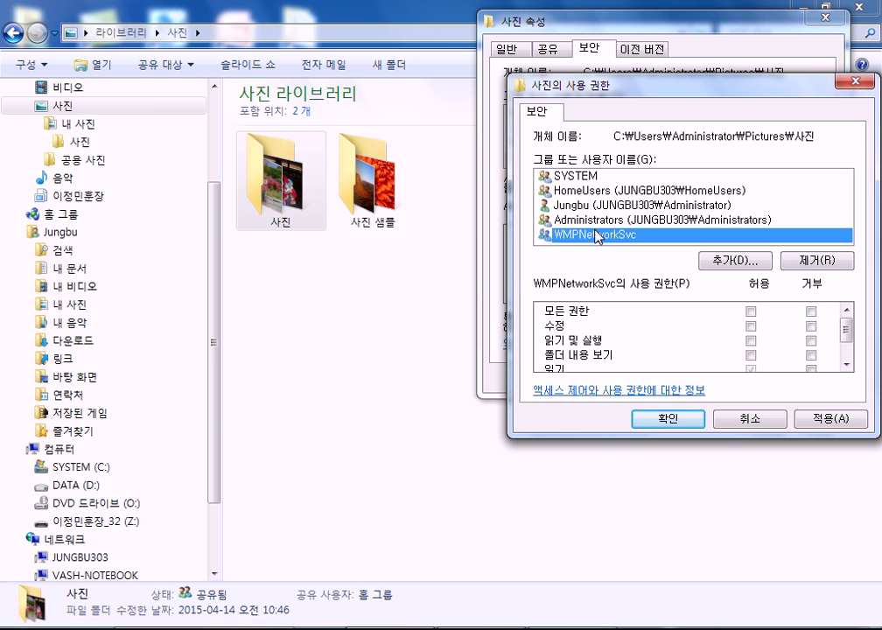
click(751, 311)
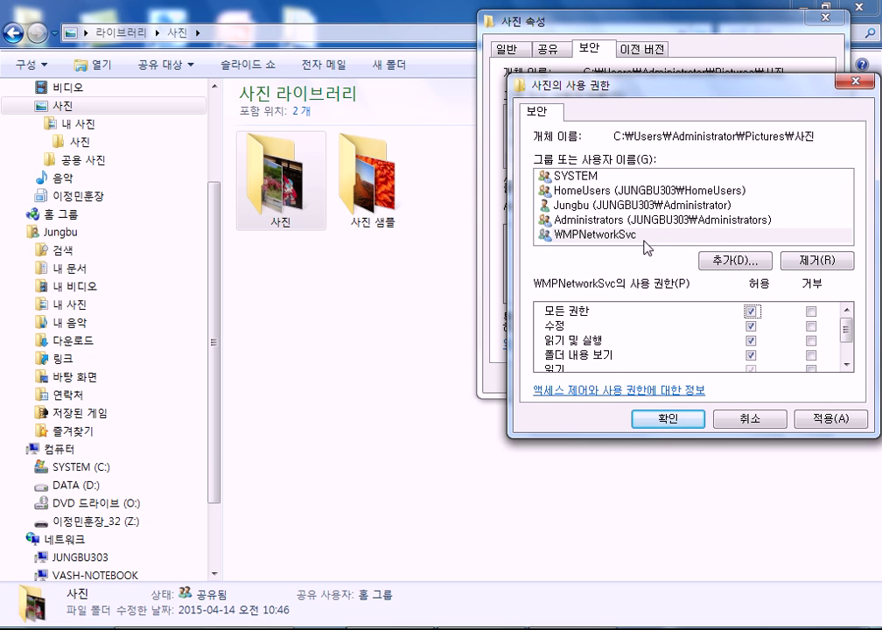
click(733, 261)
click(832, 283)
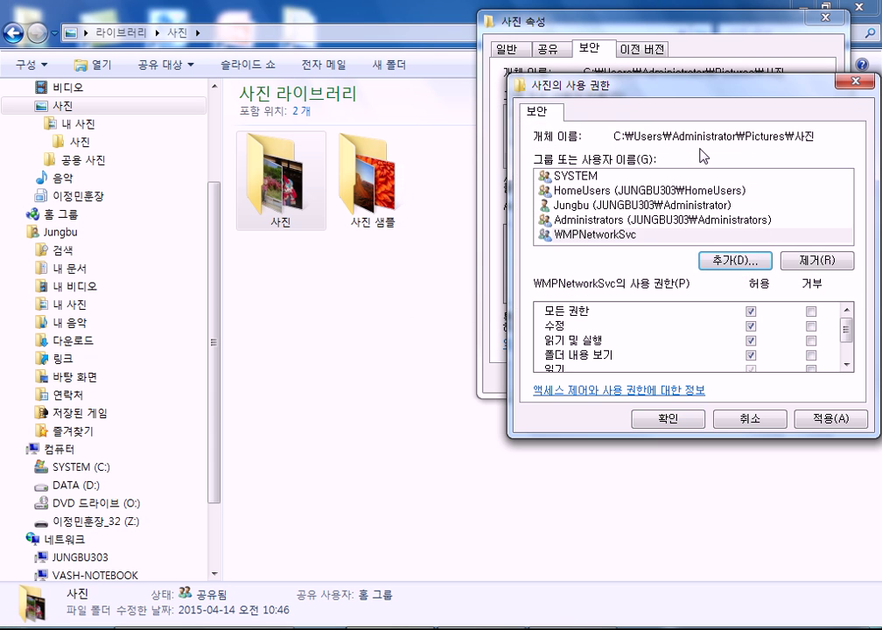
click(852, 82)
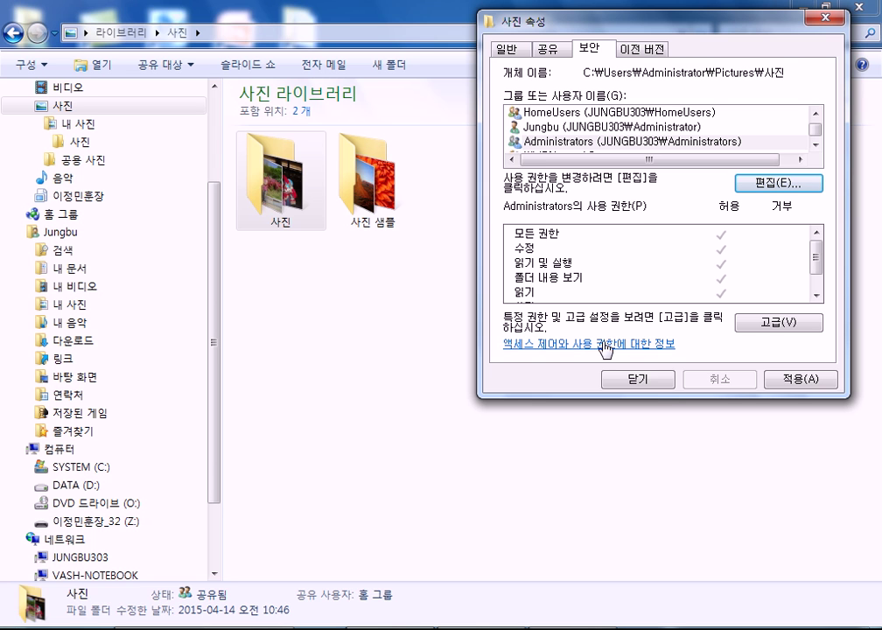
click(656, 379)
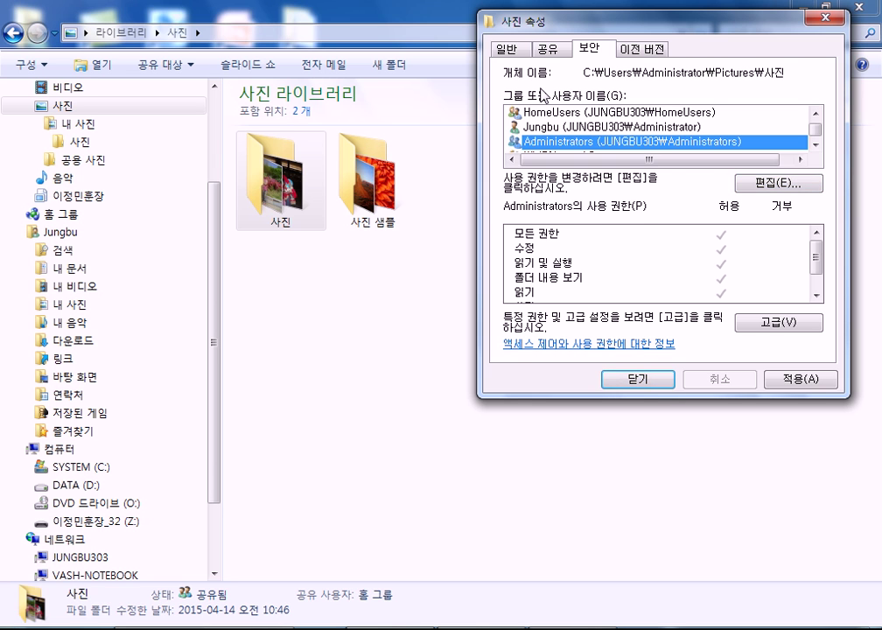
- Return to the 사진 folder's 일반 properties, apply them with 숨김 off, and dismiss the properties dialog
click(508, 49)
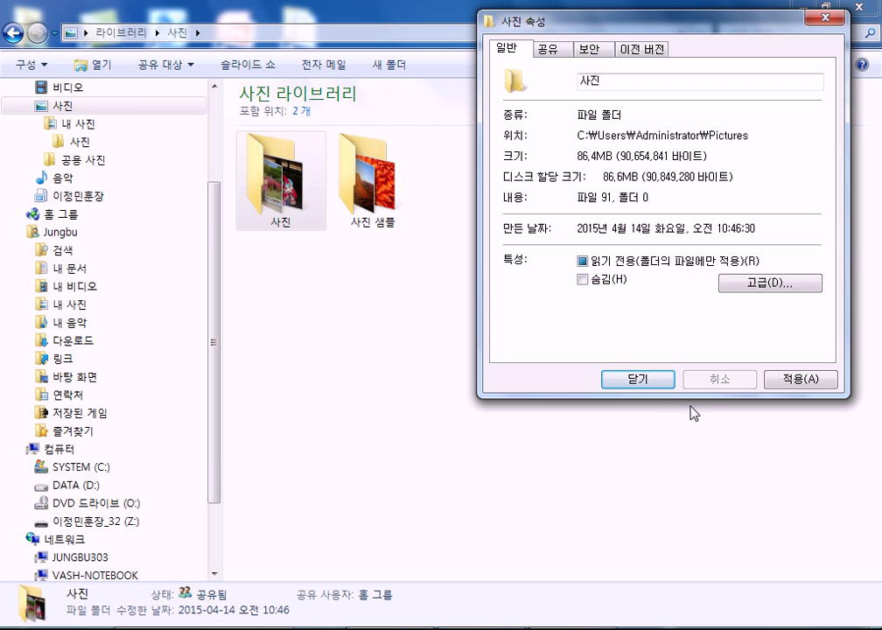
click(782, 379)
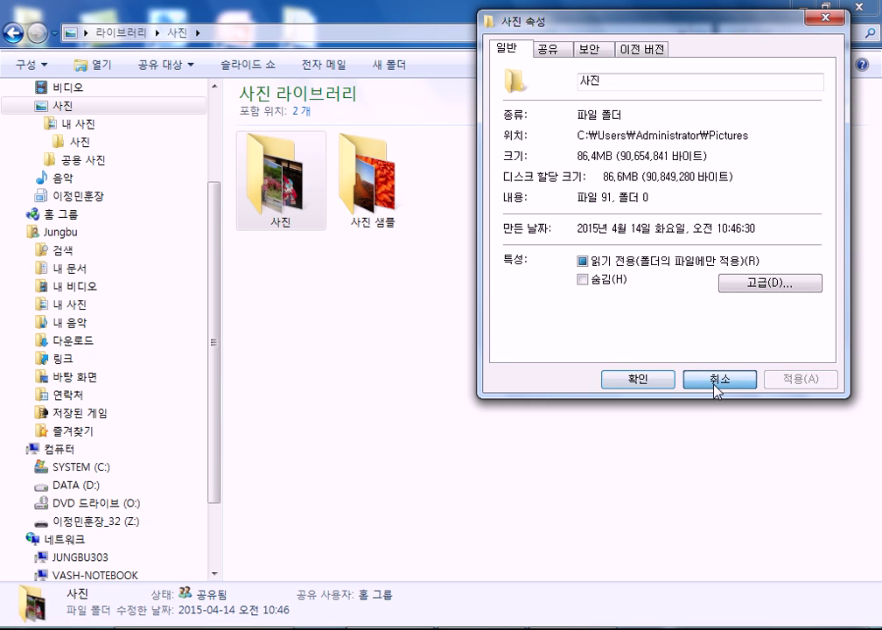
click(718, 379)
- Open the 사진 folder and display the properties of the 가로등과 소나무.JPG file
double_click(266, 197)
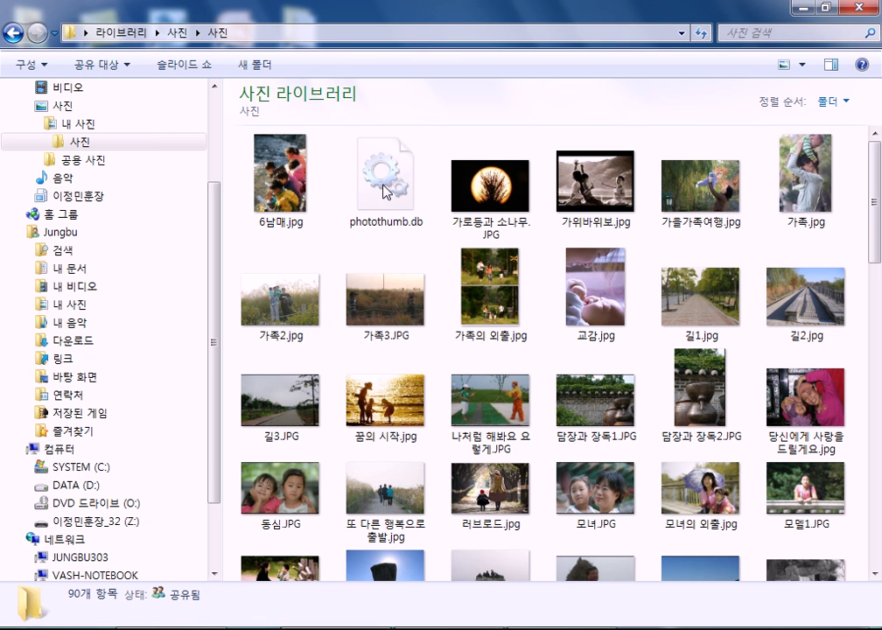
click(501, 197)
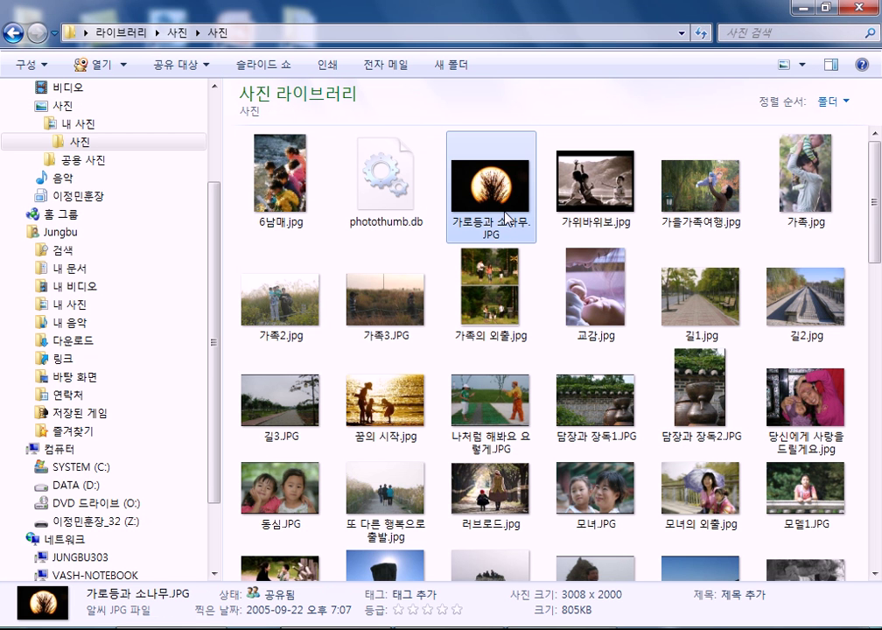
right_click(492, 188)
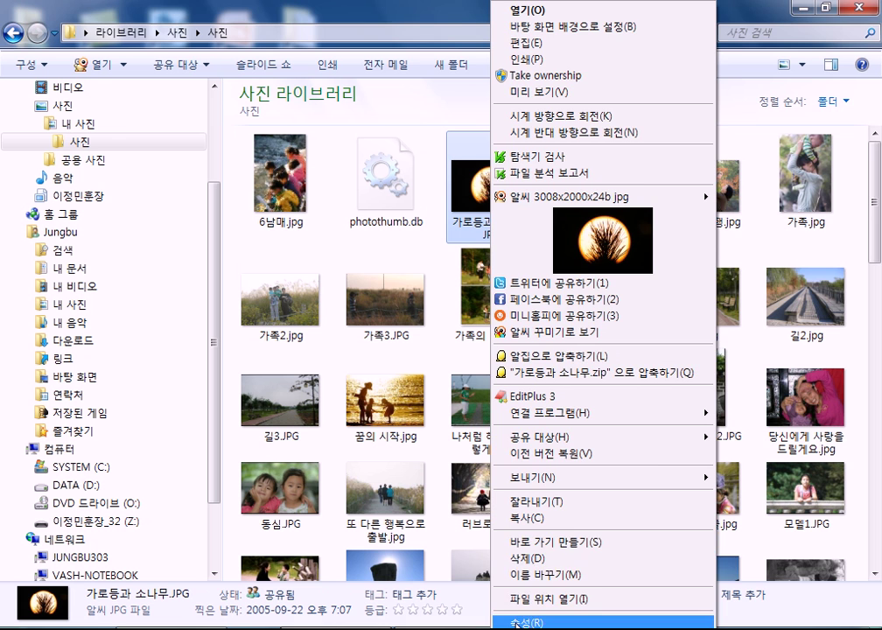
click(520, 623)
drag(555, 191, 525, 97)
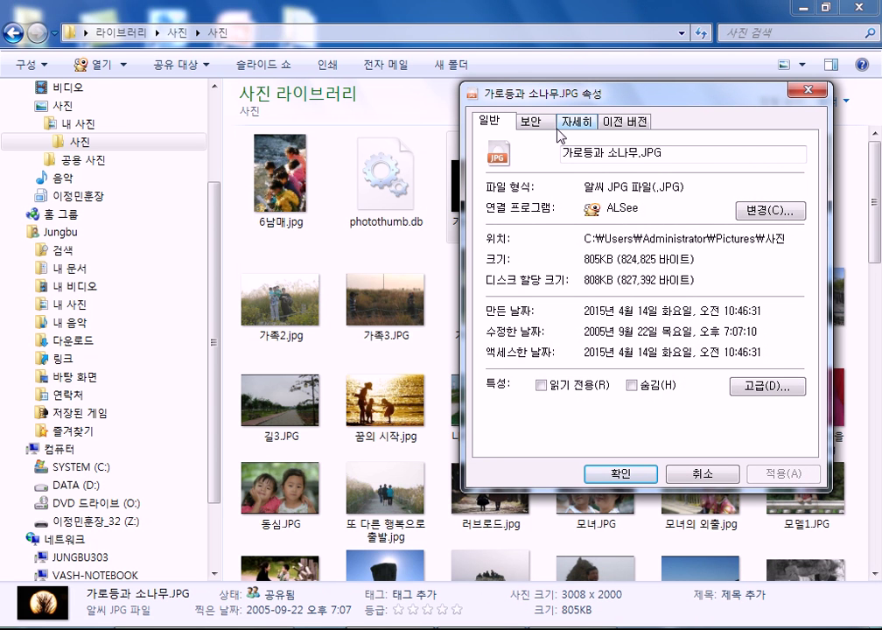
- Review the JPG file's 보안, 자세히, 일반 and 이전 버전 properties, and close them without changes
click(529, 123)
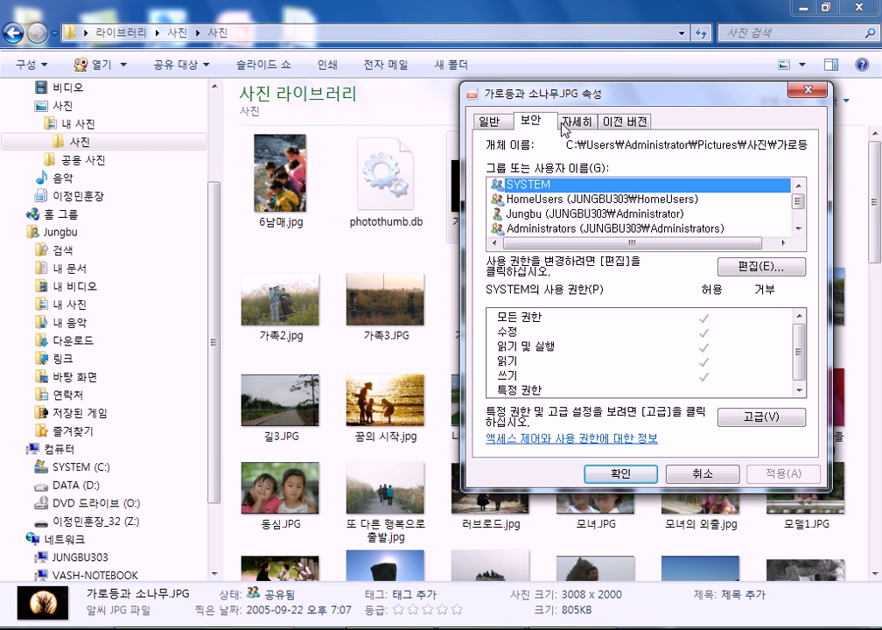
click(578, 122)
click(533, 124)
click(491, 123)
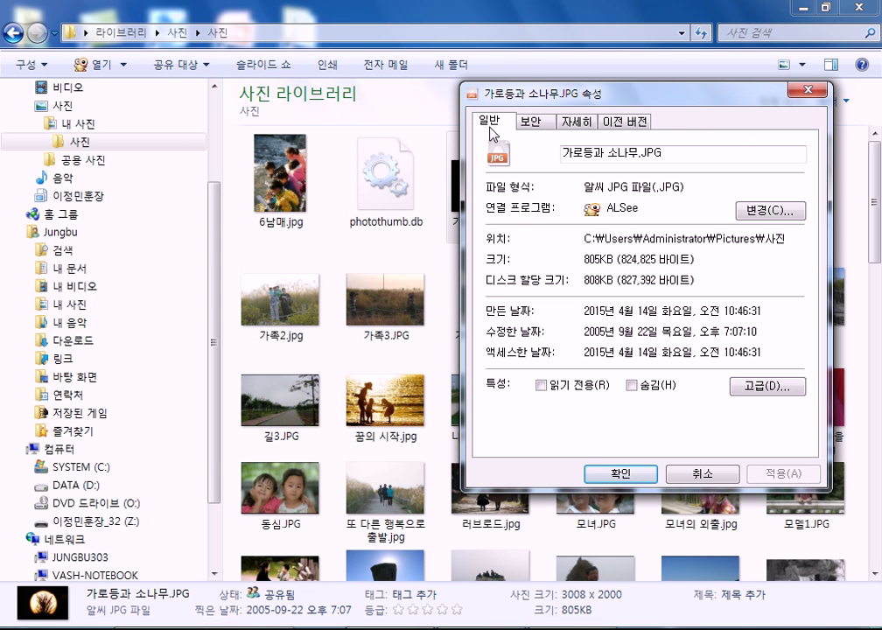
mouse_move(513, 99)
mouse_down()
mouse_move(535, 296)
mouse_move(530, 262)
mouse_move(568, 66)
mouse_move(571, 130)
mouse_move(521, 106)
mouse_up()
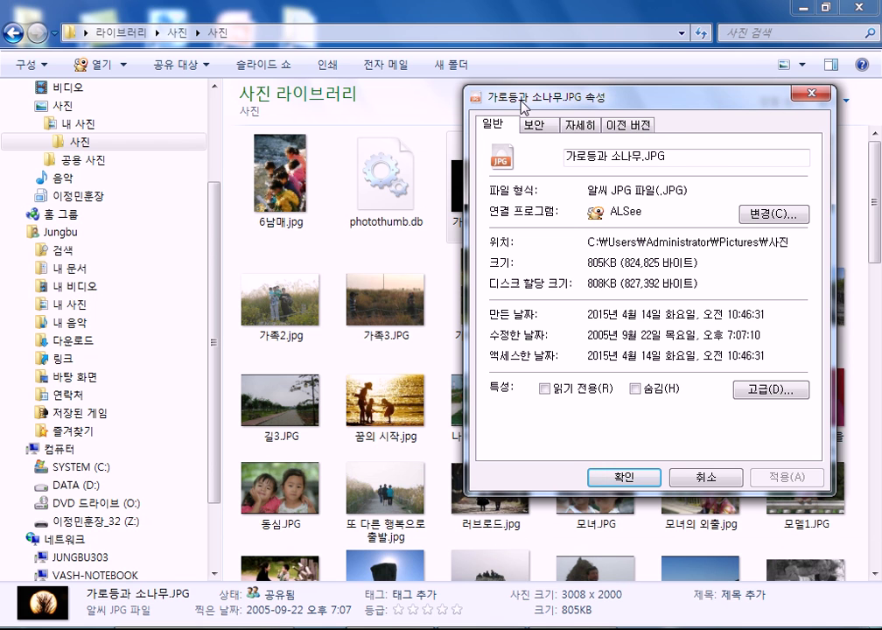
click(625, 126)
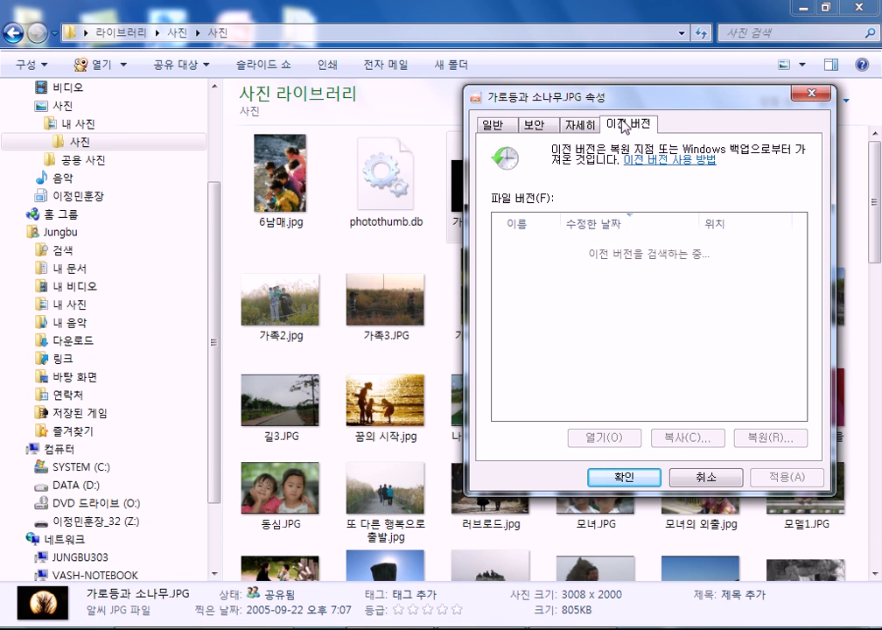
click(705, 478)
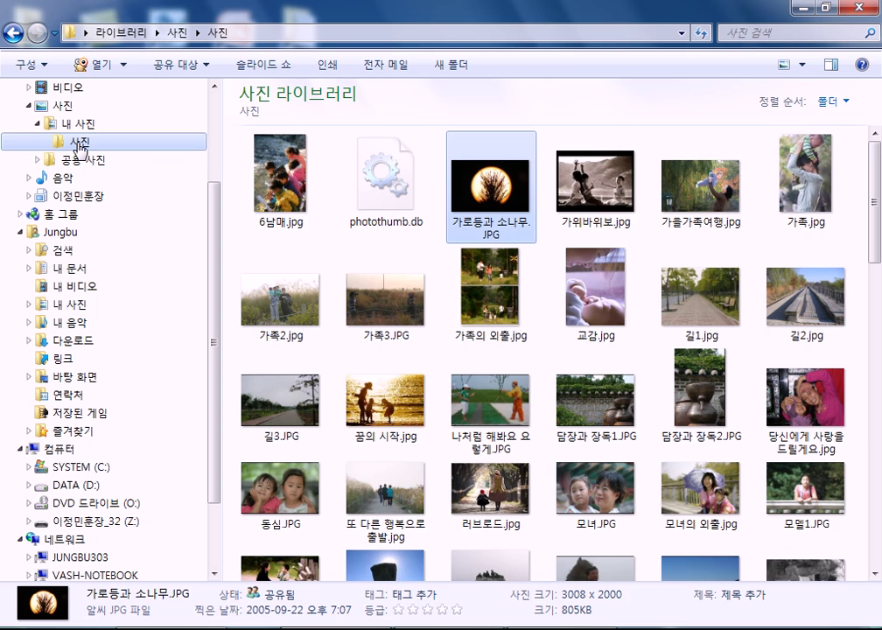
- Browse from 내 사진 to the user folder's 내 문서, look inside Camtasia Studio, and return to 내 문서
click(72, 125)
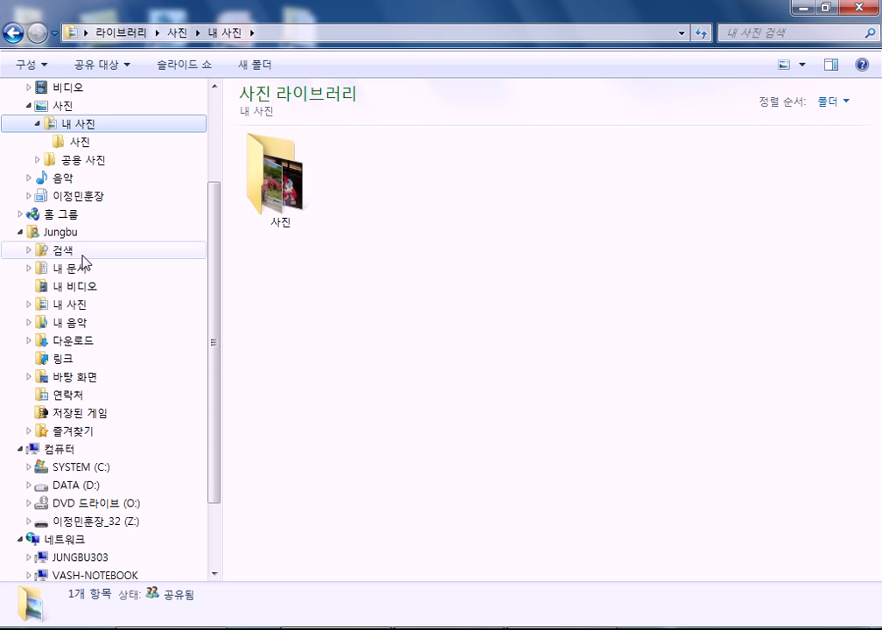
click(59, 234)
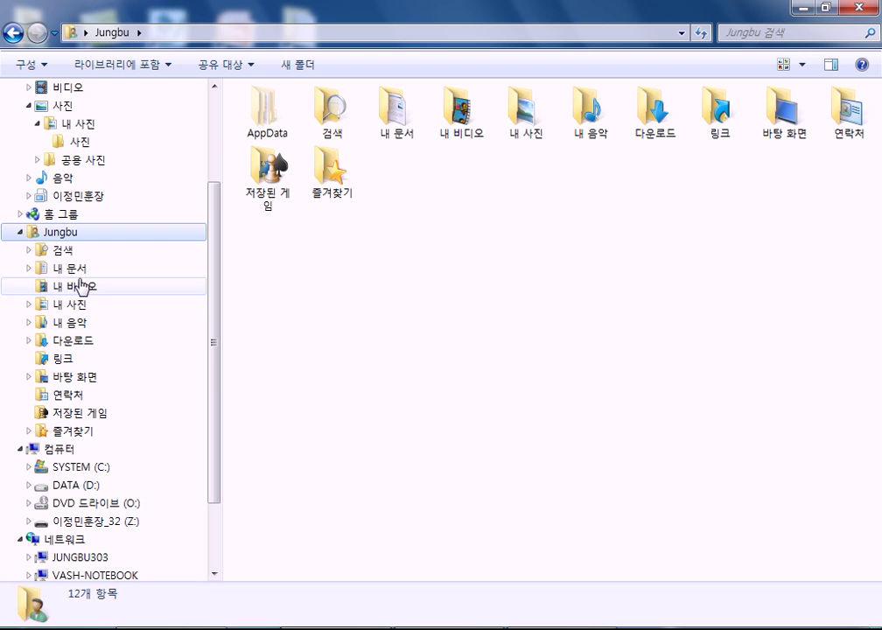
click(385, 120)
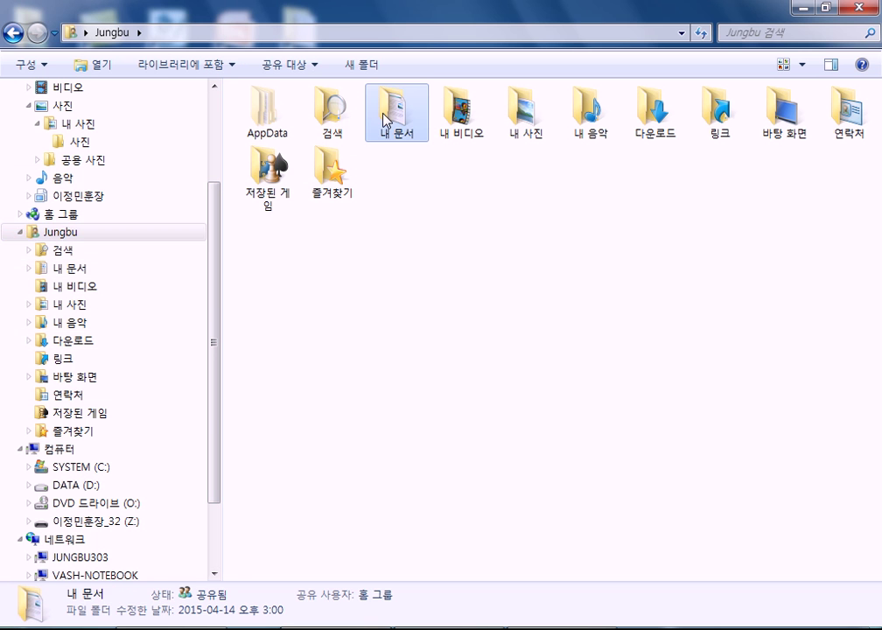
double_click(386, 121)
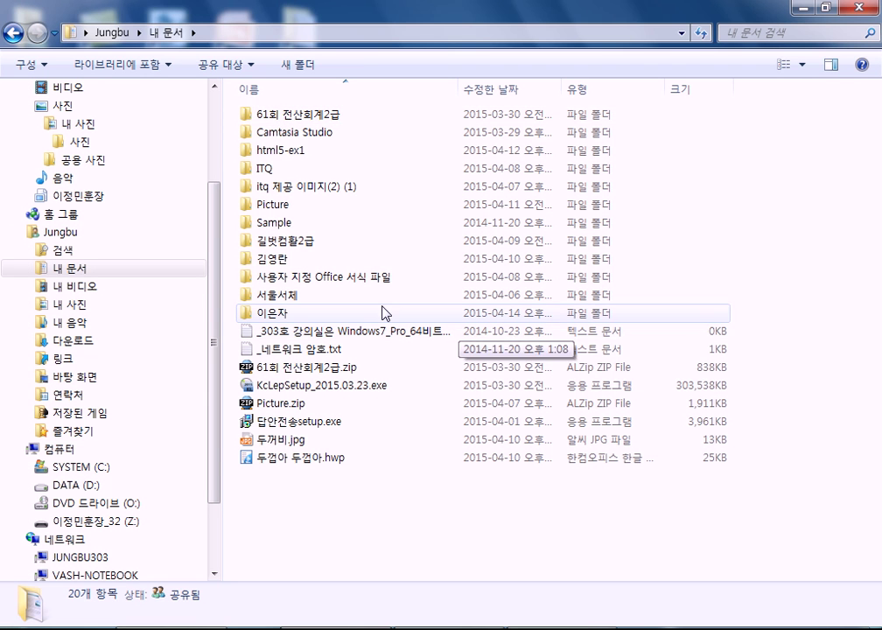
double_click(293, 132)
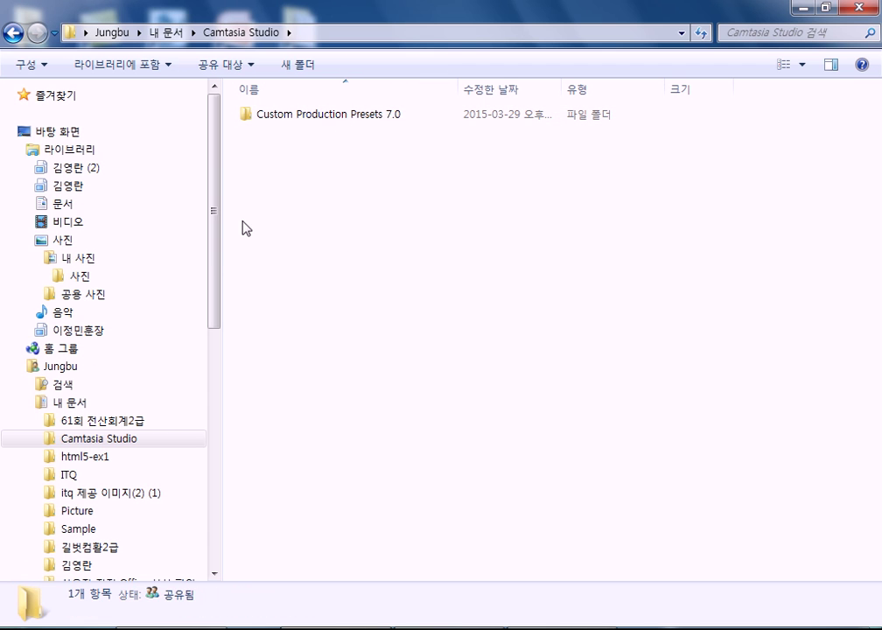
click(70, 403)
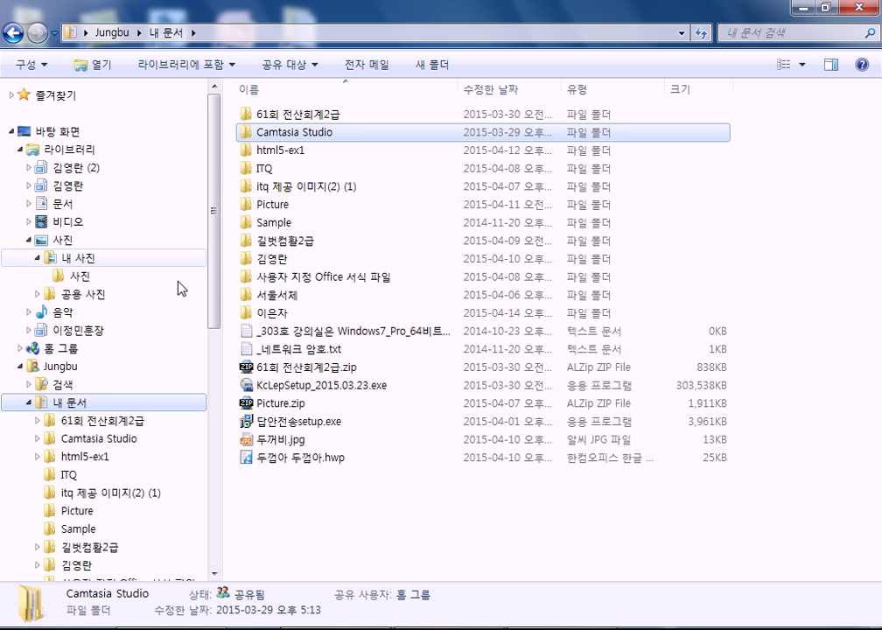
- Return to the user folder and display the general properties of the 내 문서 folder
click(61, 385)
click(59, 366)
right_click(400, 123)
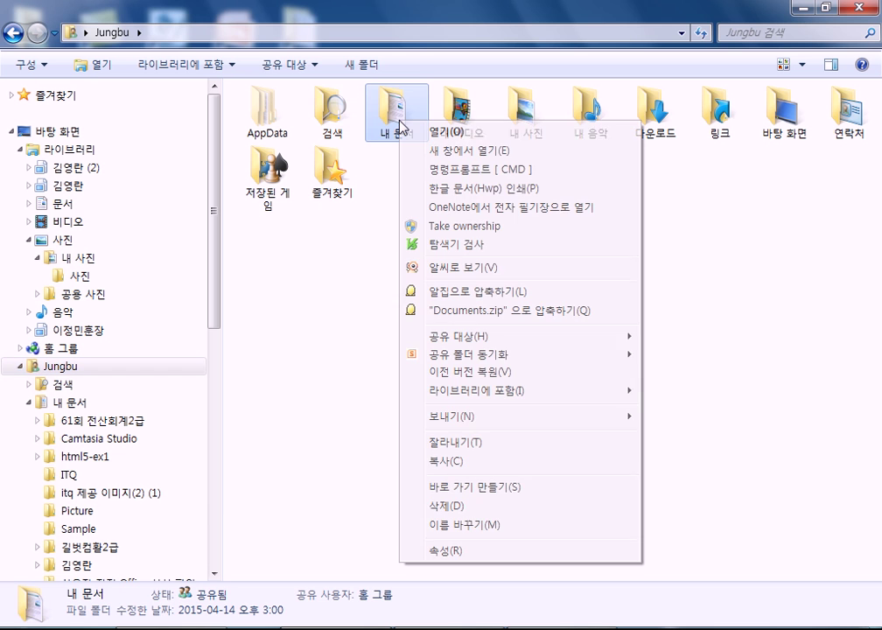
click(452, 553)
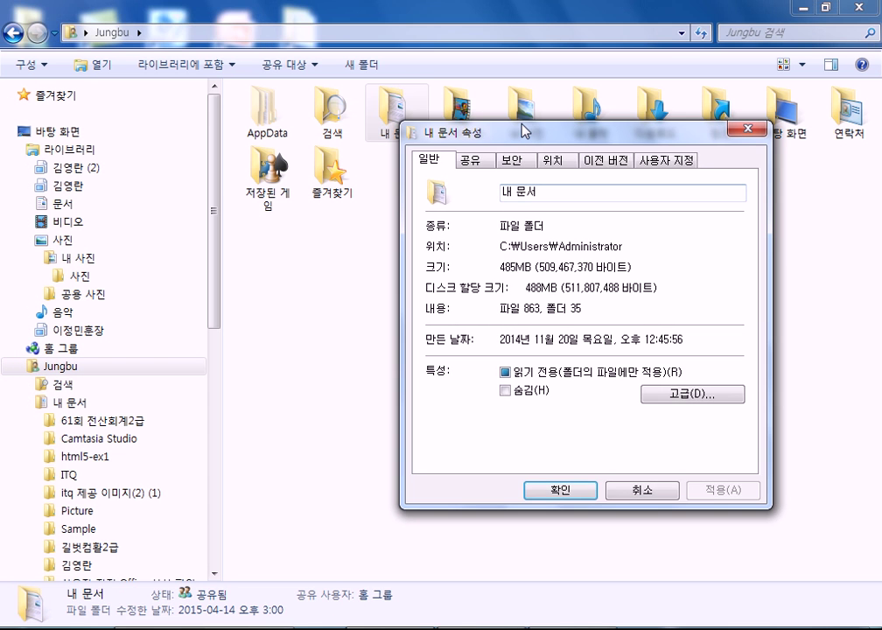
drag(521, 133, 512, 78)
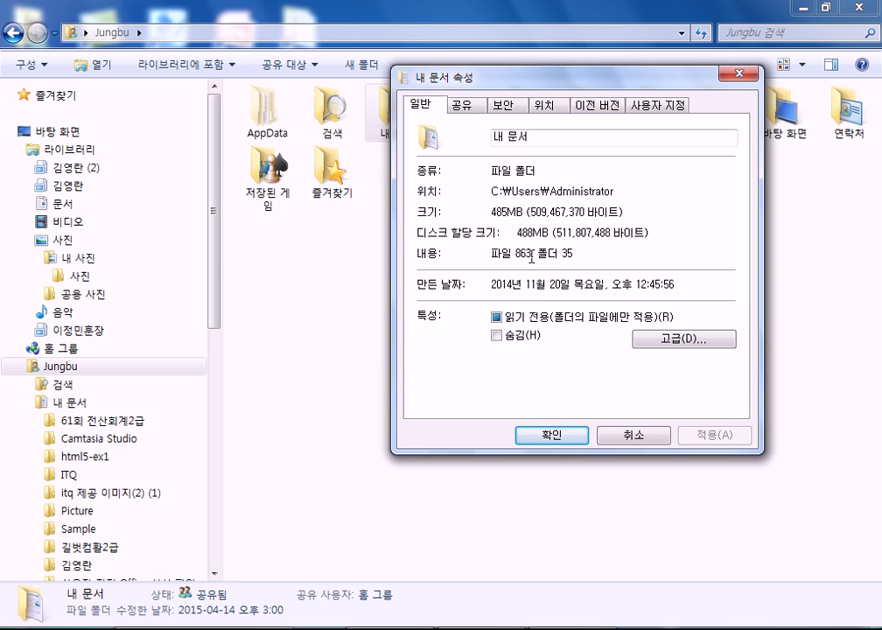
drag(502, 83, 511, 176)
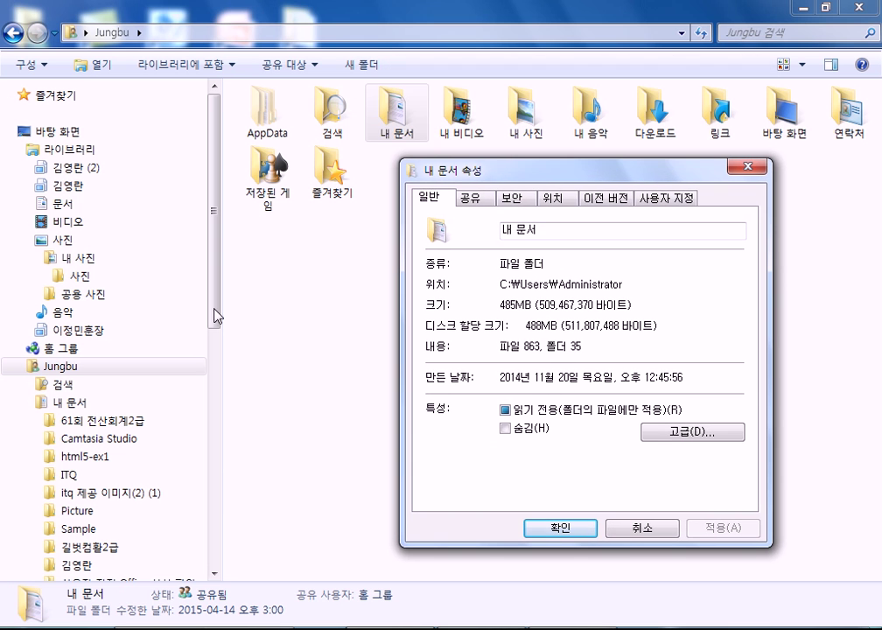
- Compare the 내 문서 file list with the folder count and size in its properties, and close the properties
click(70, 403)
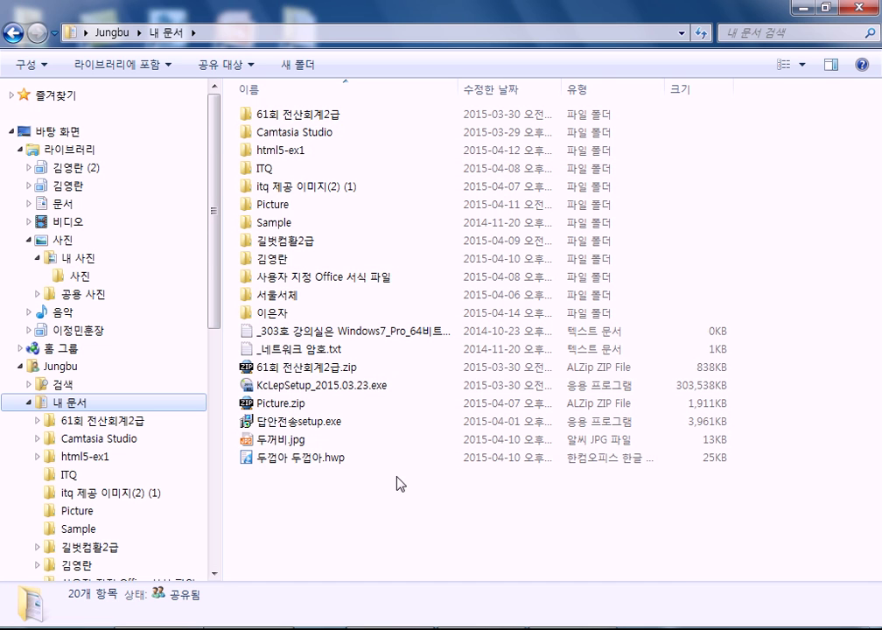
key(alt+Tab)
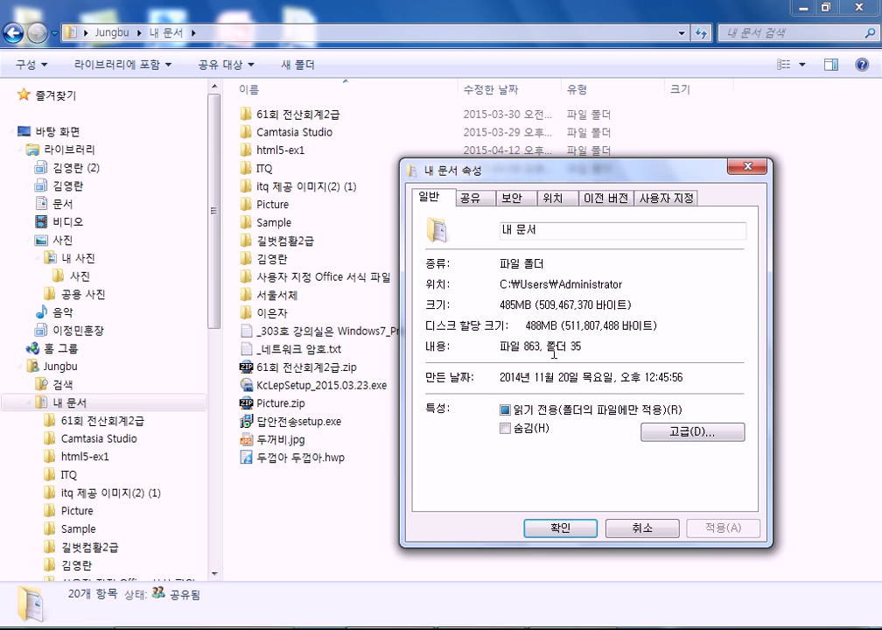
drag(574, 350, 584, 347)
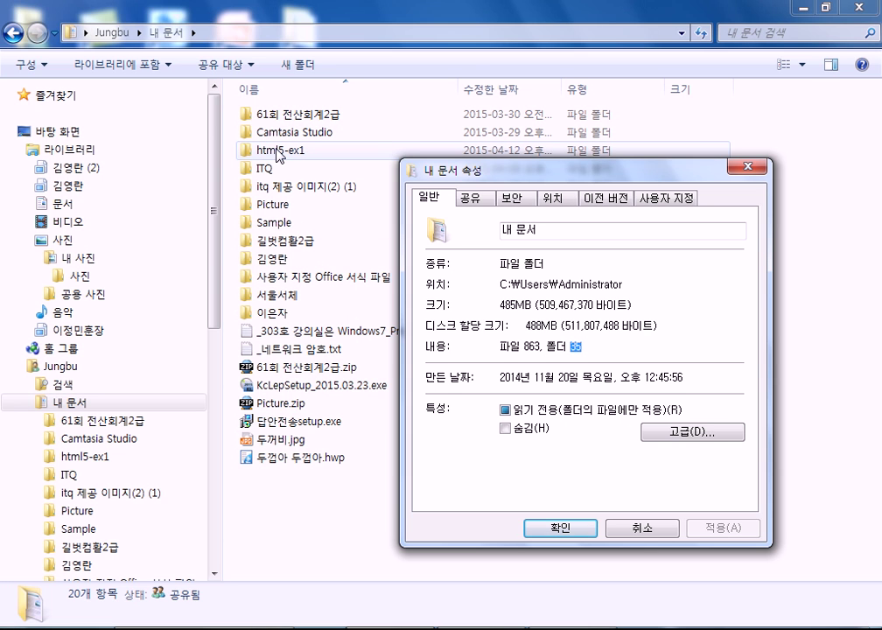
drag(504, 301, 516, 303)
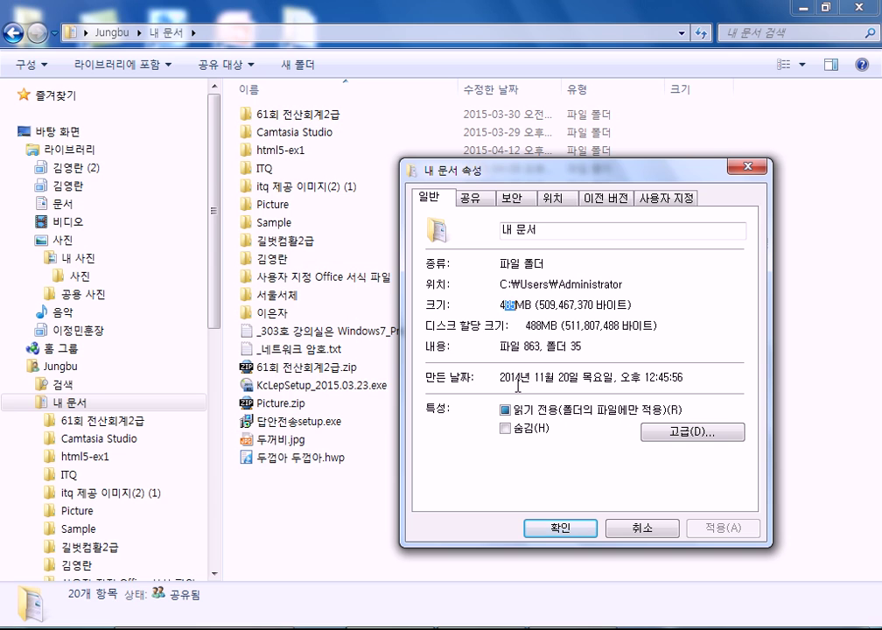
drag(501, 305, 514, 305)
click(634, 530)
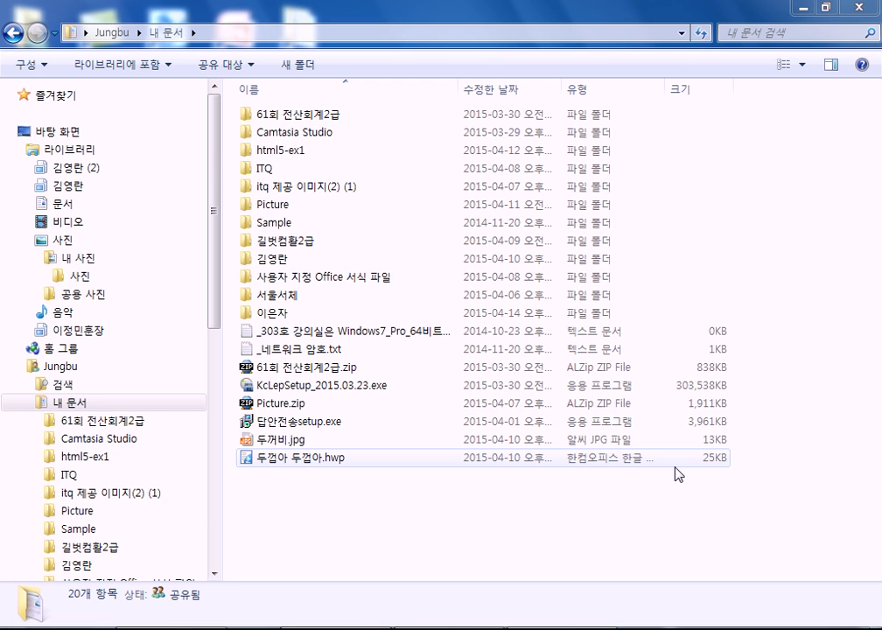
- Open the ITQ folder's properties and view its 고급 특성 settings, leaving them as they are
click(276, 169)
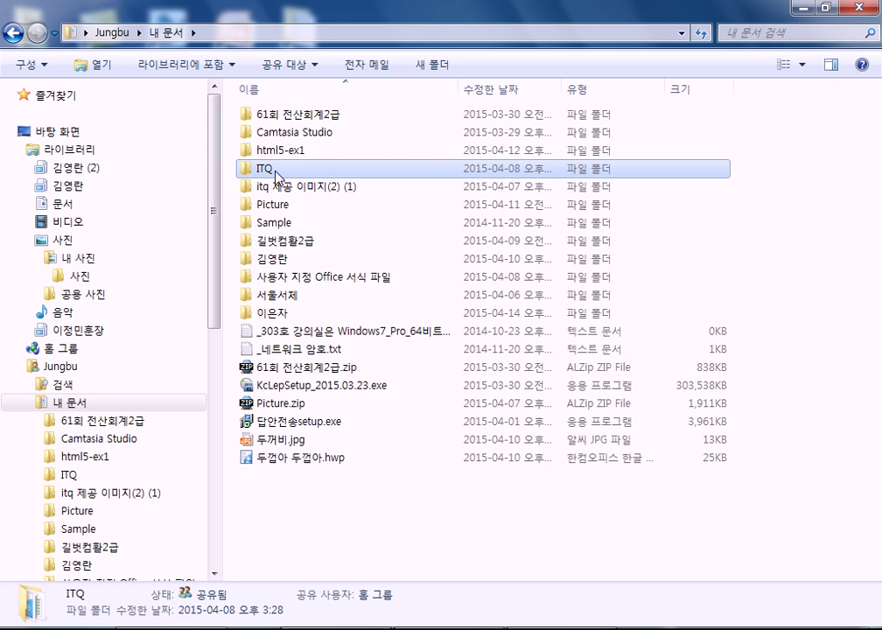
right_click(237, 170)
click(323, 602)
drag(408, 195, 535, 85)
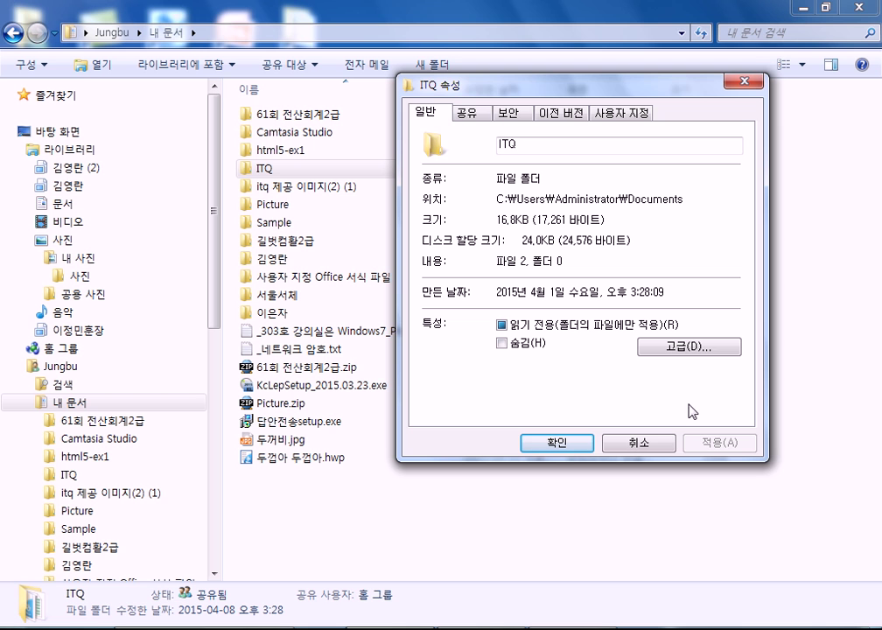
click(671, 349)
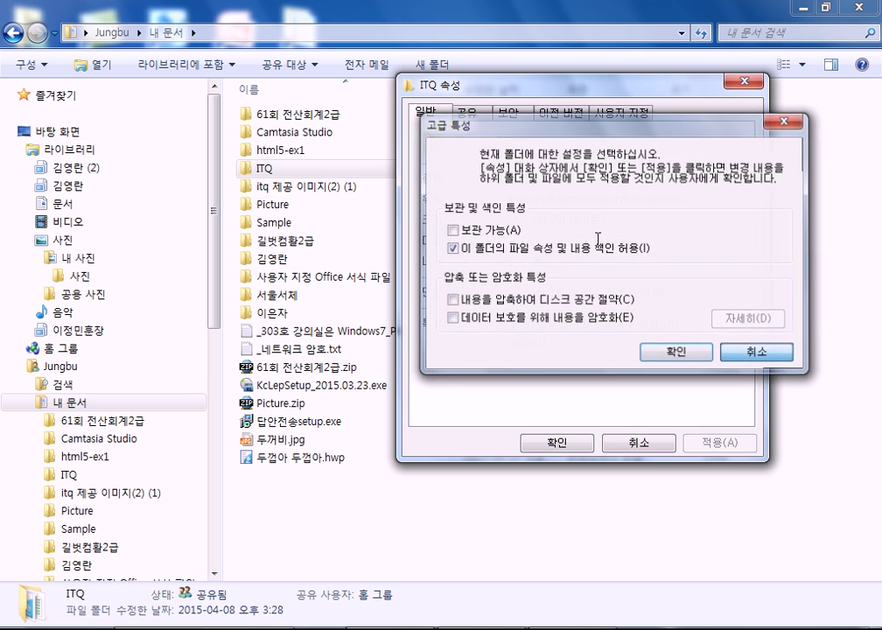
click(675, 351)
- View the ITQ folder's 공유, 보안, 이전 버전 and 사용자 지정 properties
click(471, 113)
click(509, 113)
click(561, 113)
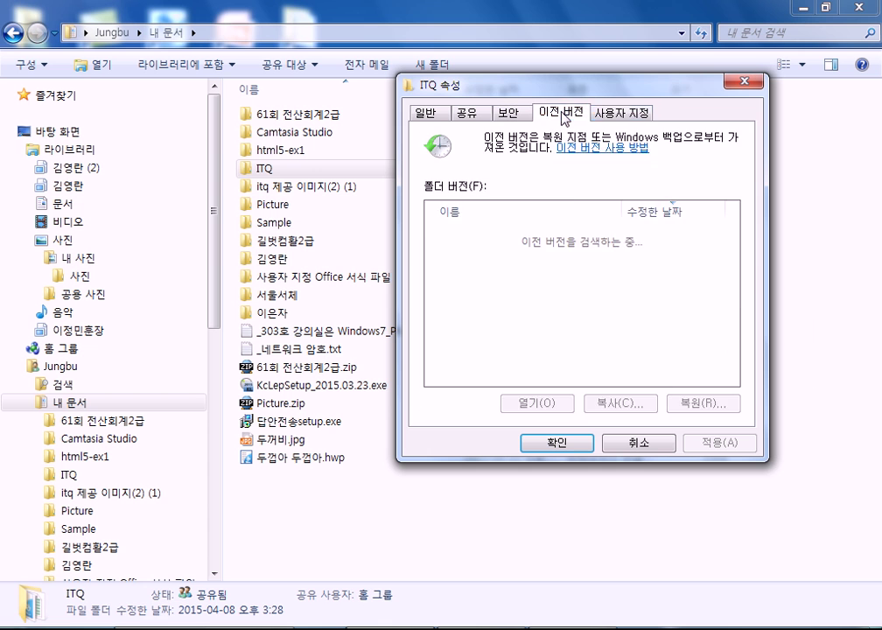
click(612, 114)
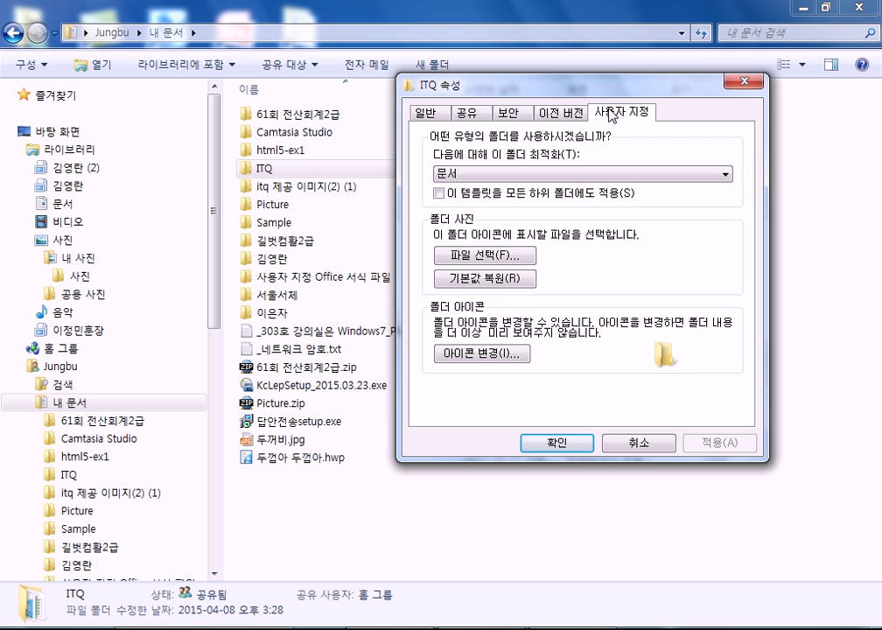
- Change the ITQ folder's icon to the drive with a red X, and show 내 문서 as tiles
click(484, 354)
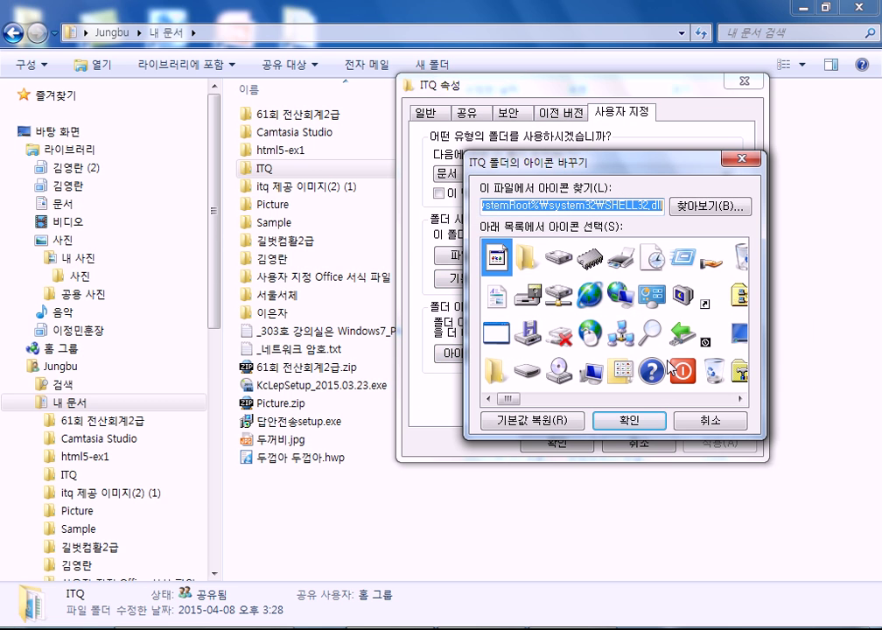
click(559, 335)
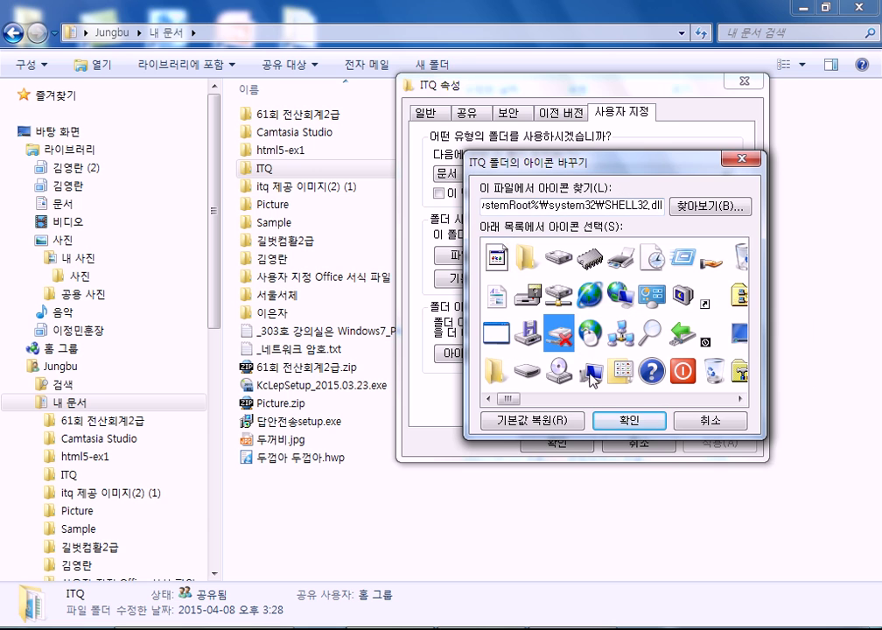
click(612, 421)
click(557, 442)
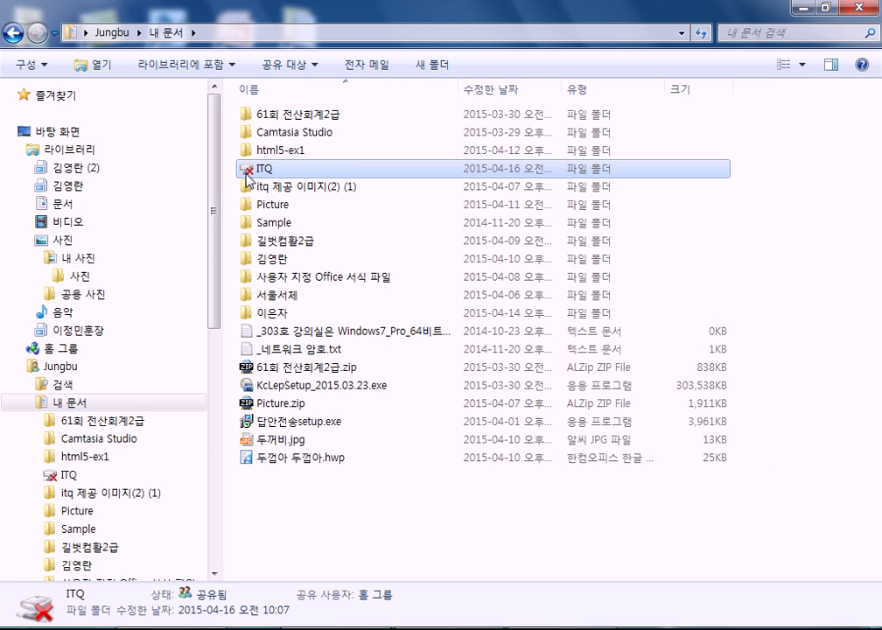
click(783, 65)
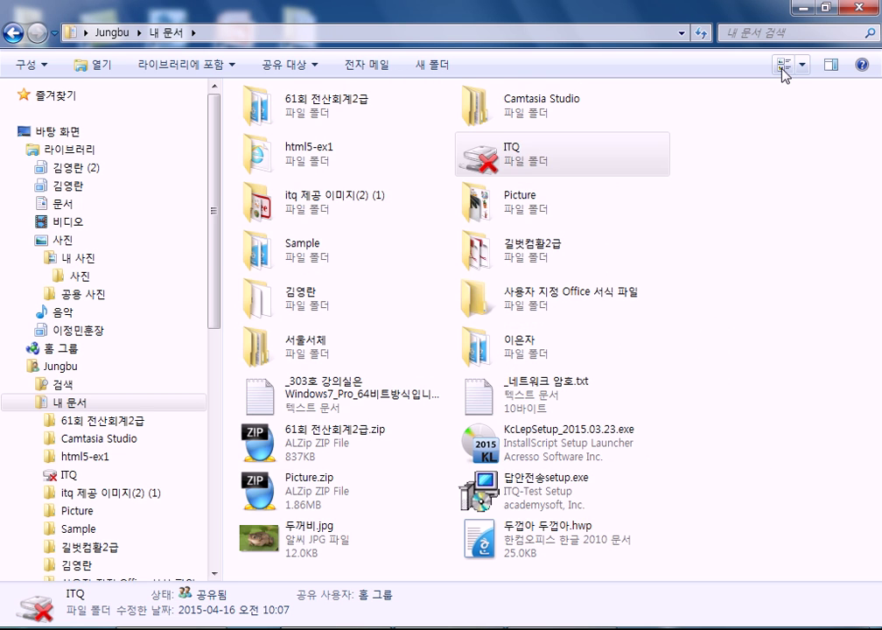
- Restore the ITQ folder's default icon through its 사용자 지정 properties and apply the change
right_click(503, 168)
click(565, 596)
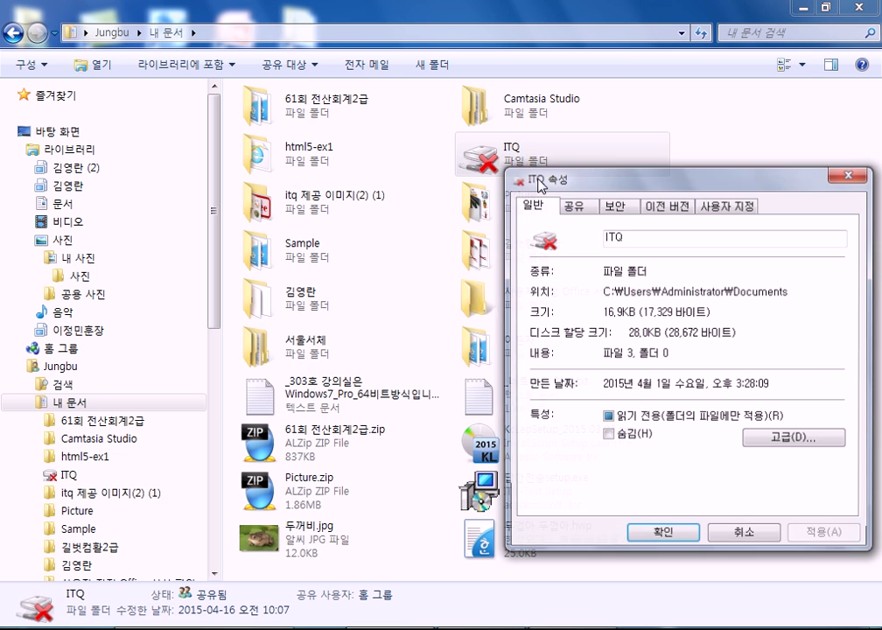
drag(561, 180, 569, 104)
click(731, 131)
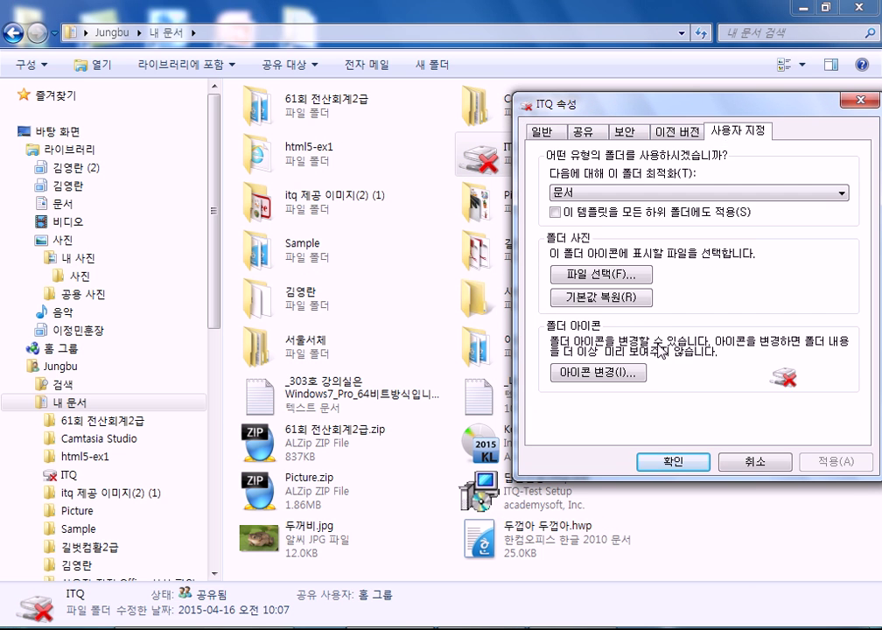
click(606, 373)
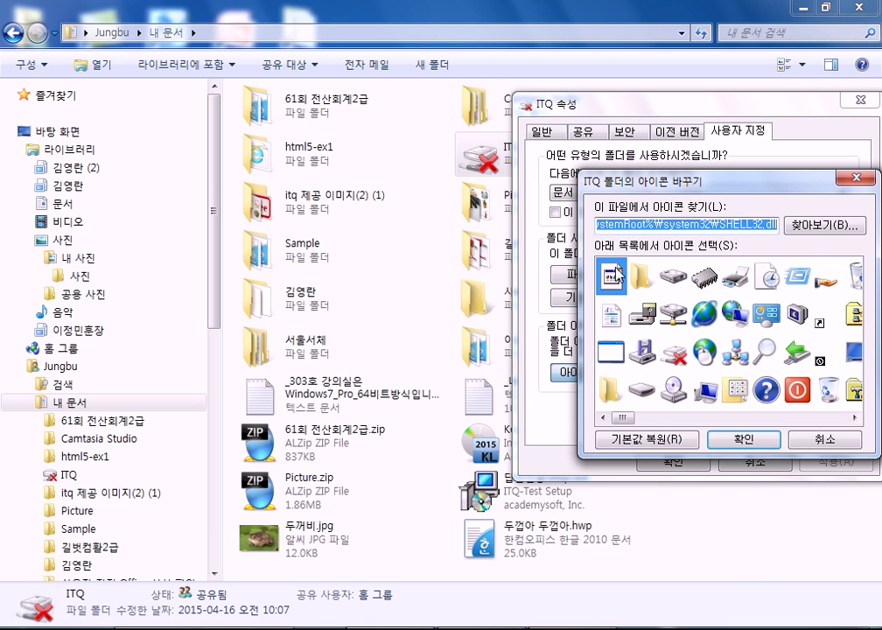
click(648, 279)
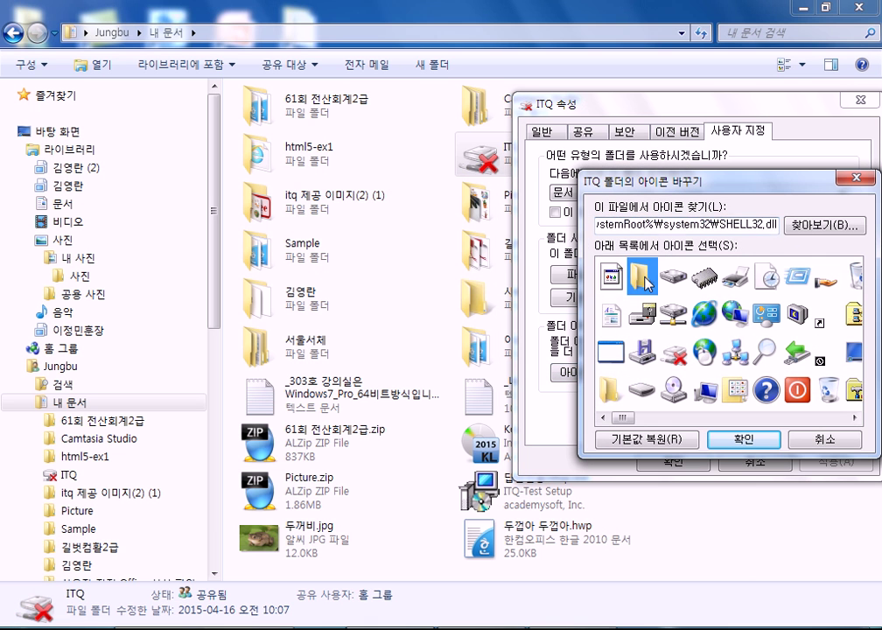
click(682, 442)
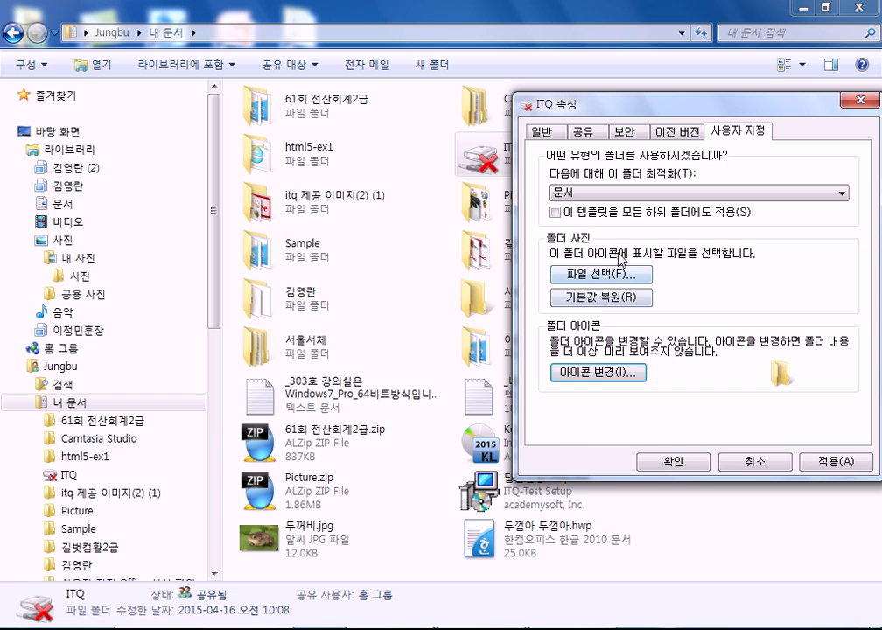
key(Return)
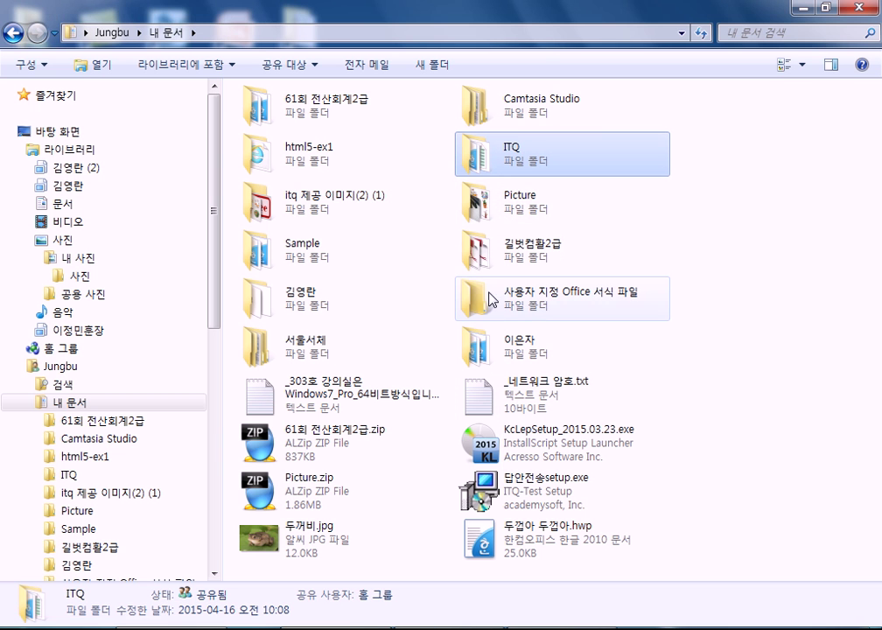
- Open the DATA (D:) drive, show its contents as tiles, and select the folder with the red power icon
drag(218, 315, 224, 503)
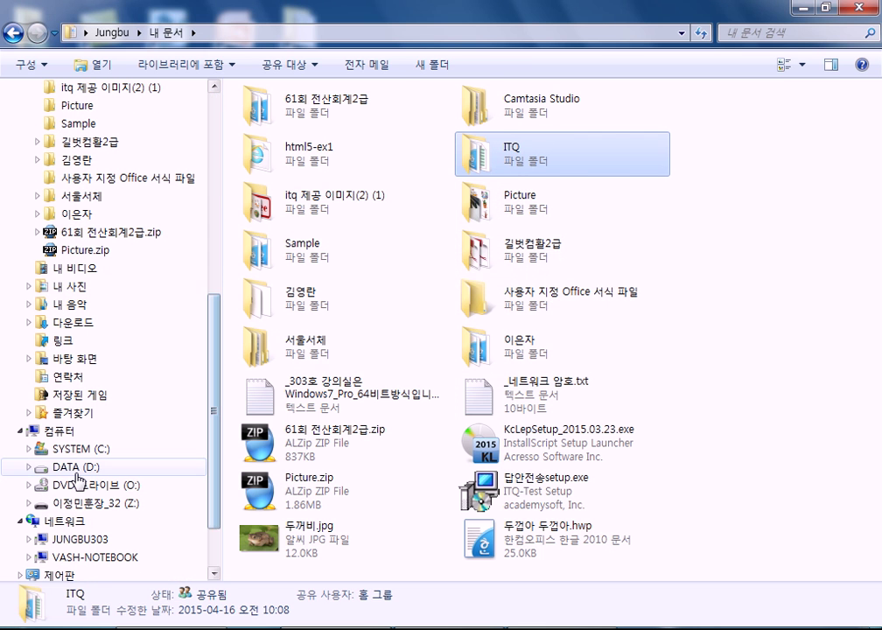
click(66, 467)
click(253, 243)
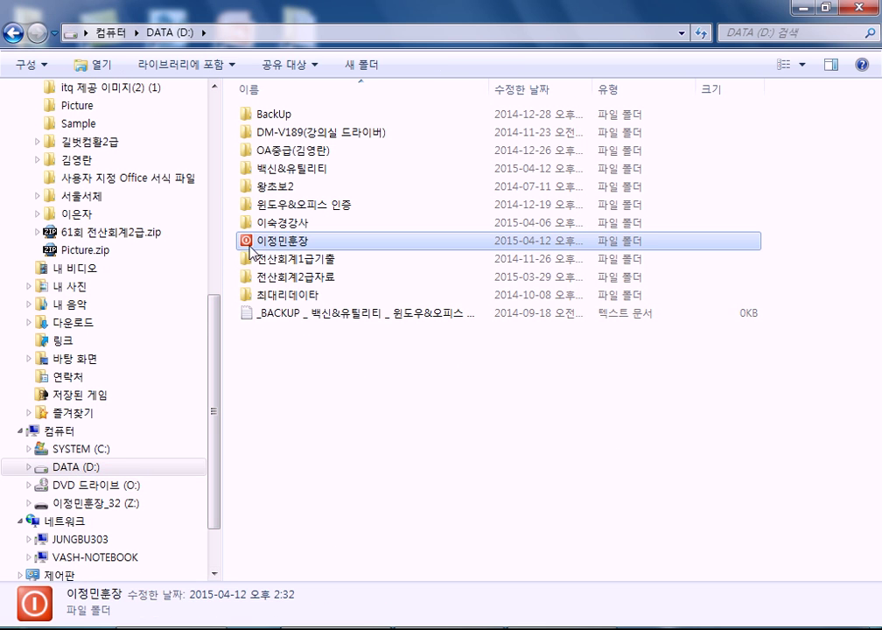
click(783, 64)
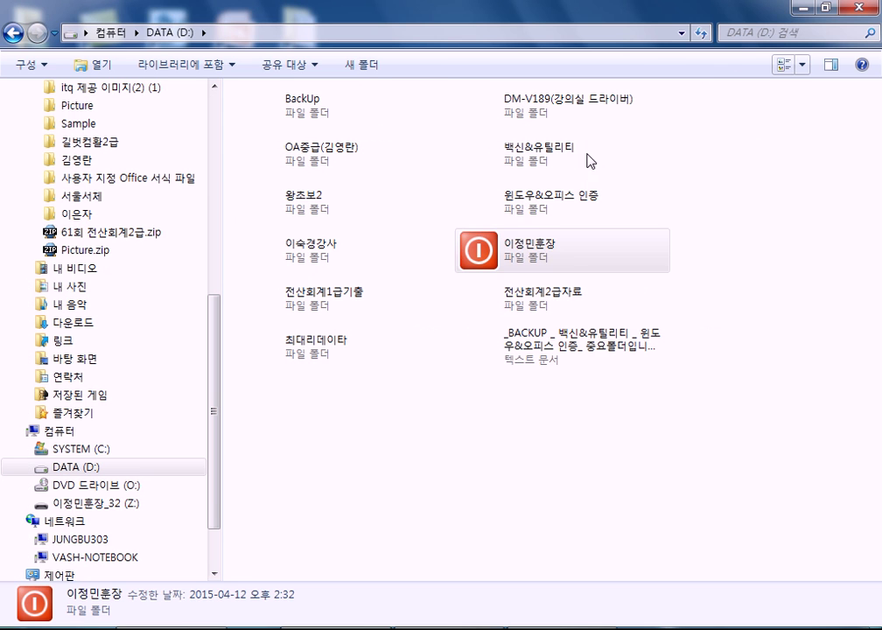
click(507, 272)
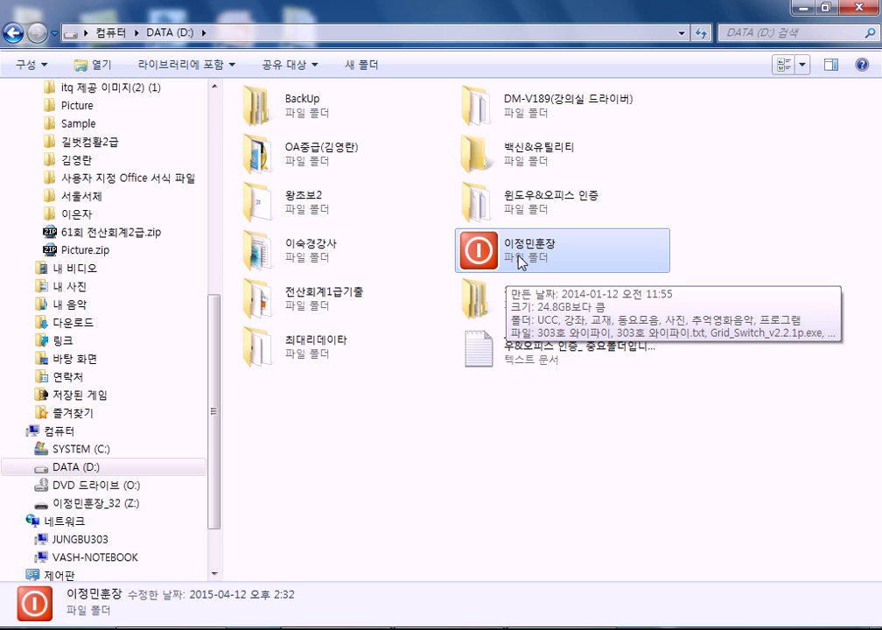
- Restore the default icon of the folder with the red power icon in its 사용자 지정 properties
right_click(522, 262)
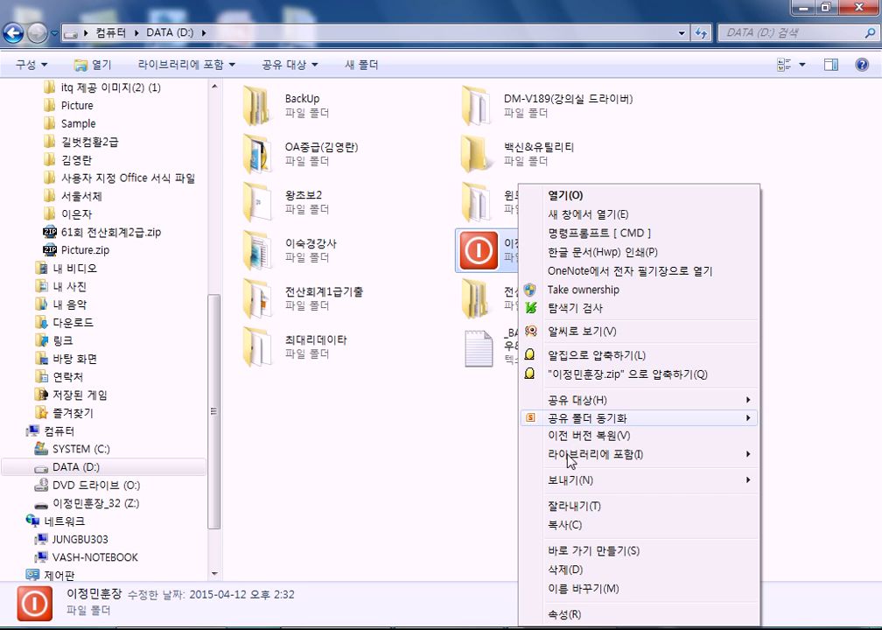
click(600, 618)
drag(569, 200, 511, 72)
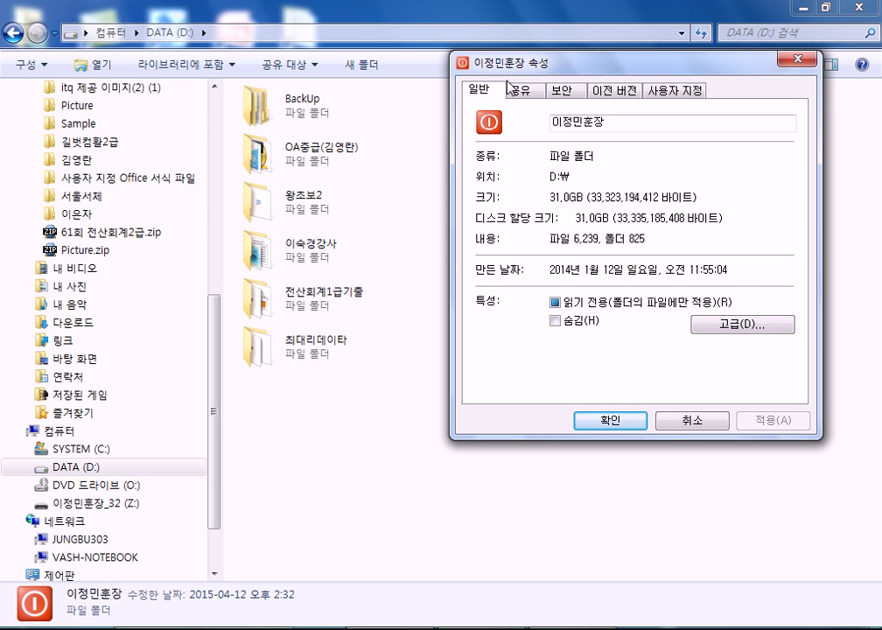
click(674, 90)
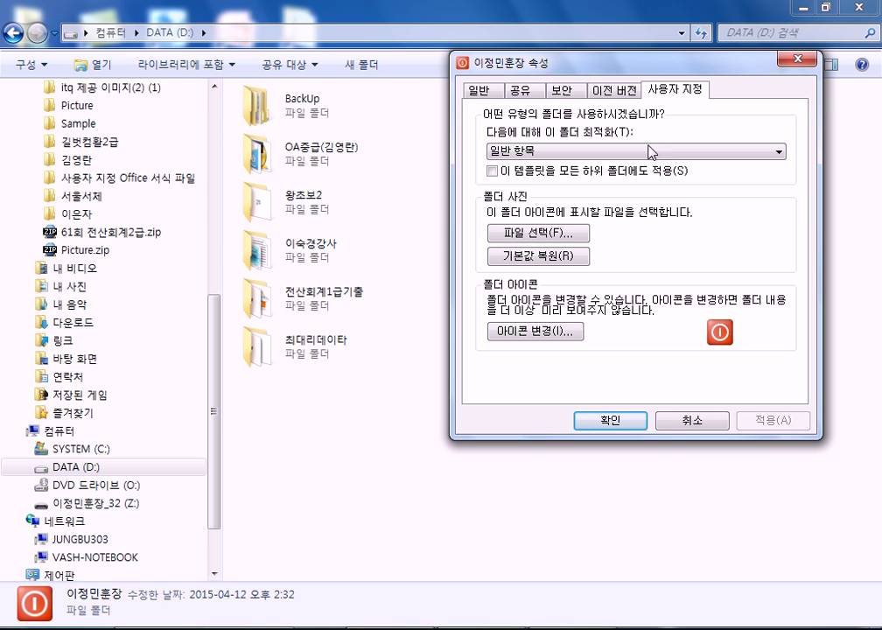
click(557, 333)
click(571, 394)
click(684, 394)
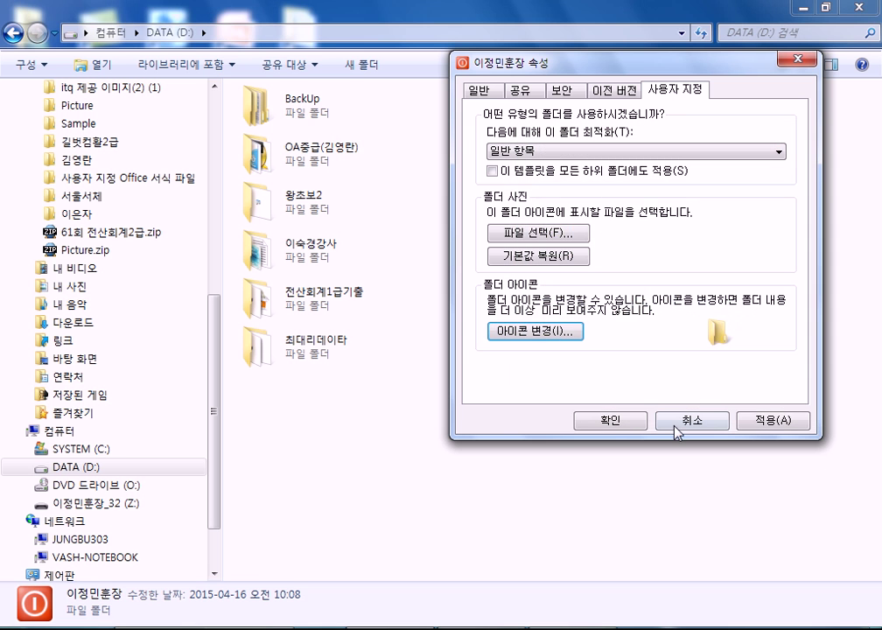
click(604, 421)
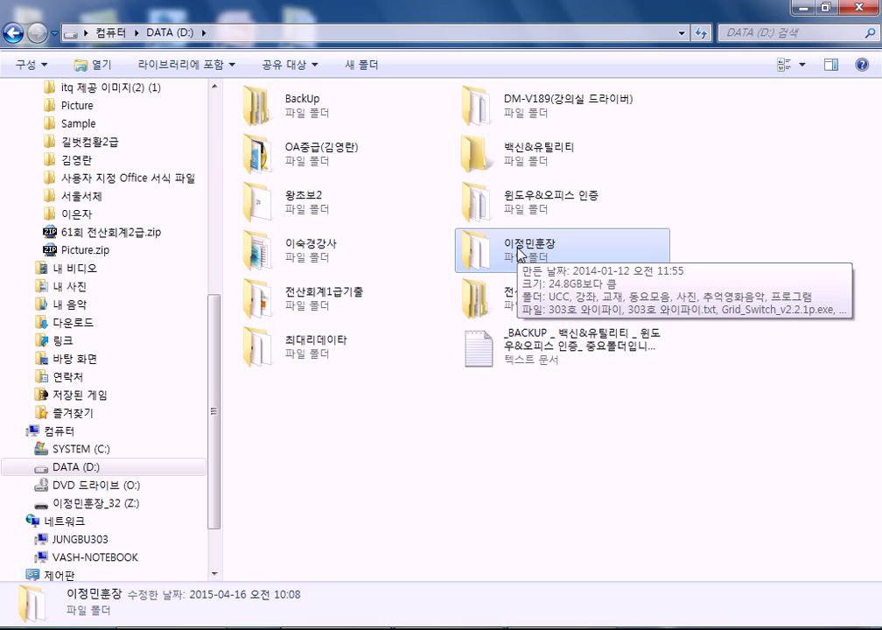
- View the DM-V189(강의실 드라이버) folder's 사용자 지정 properties, and close them without changes
right_click(519, 98)
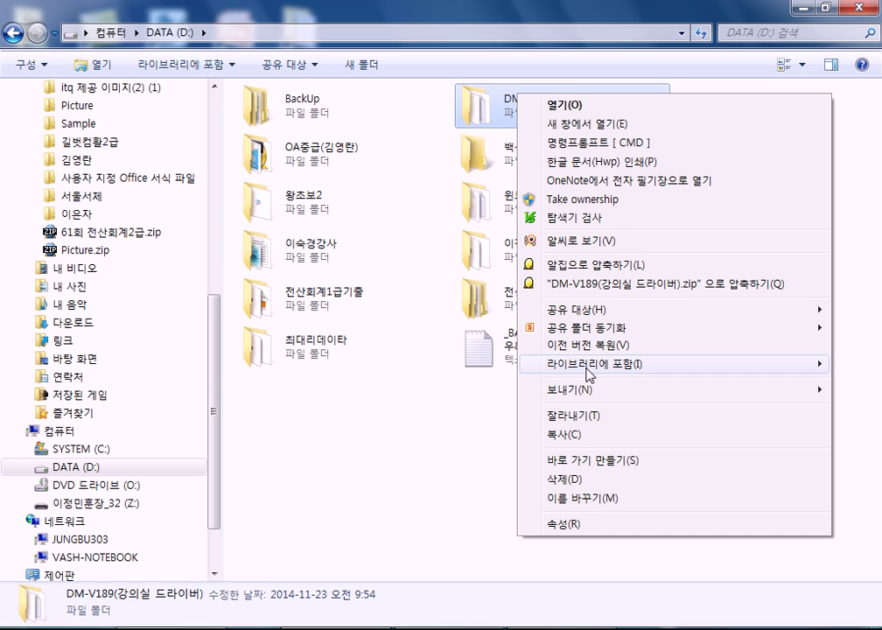
click(565, 524)
click(739, 134)
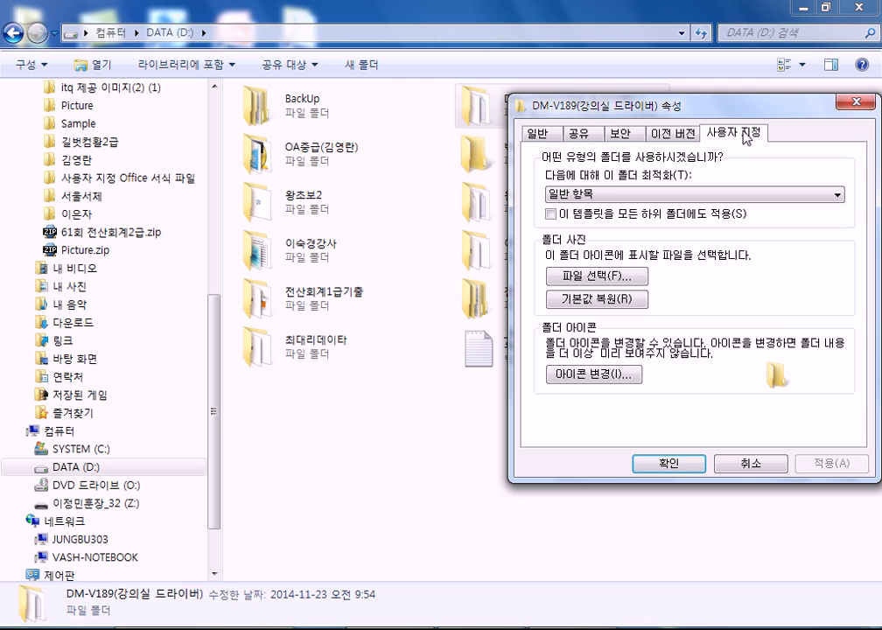
click(860, 106)
- Return to 내 문서, view the Picture folder's 이전 버전 and 사용자 지정 properties, and close them without changes
click(64, 286)
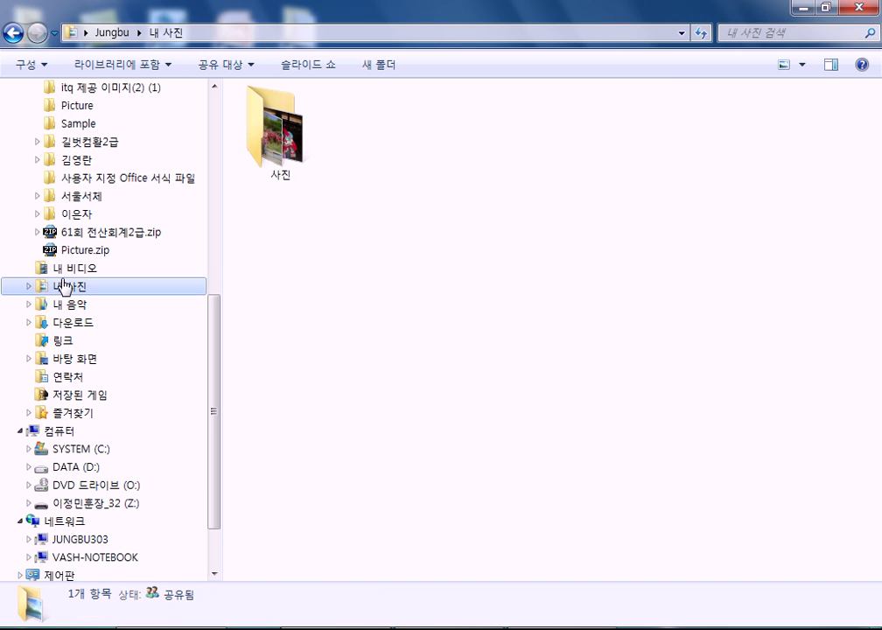
click(88, 216)
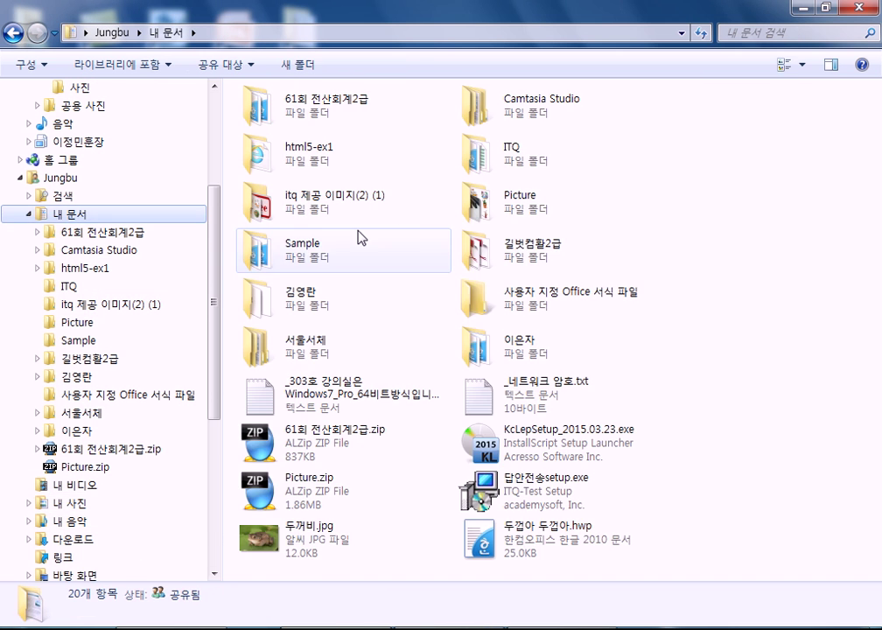
right_click(537, 212)
click(587, 615)
click(687, 249)
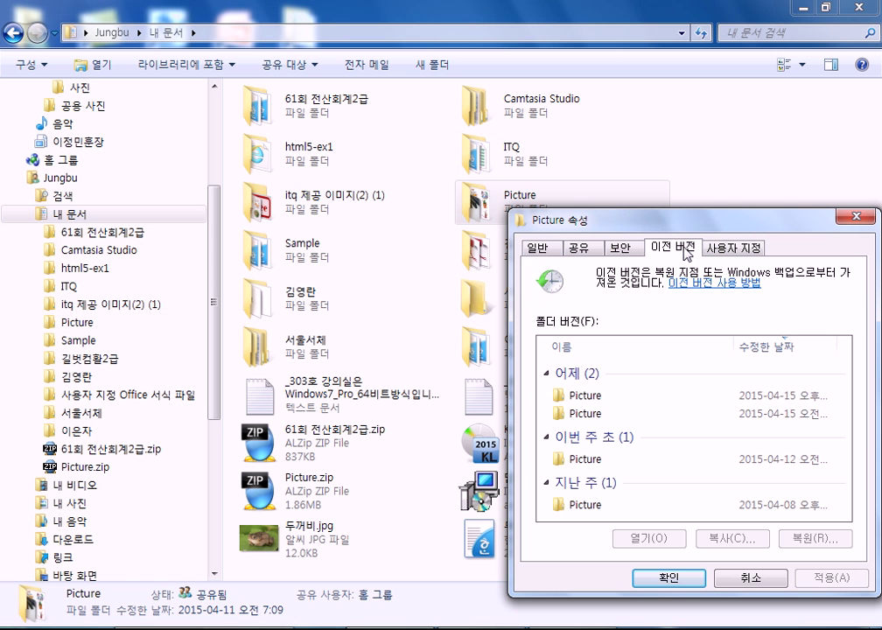
click(735, 248)
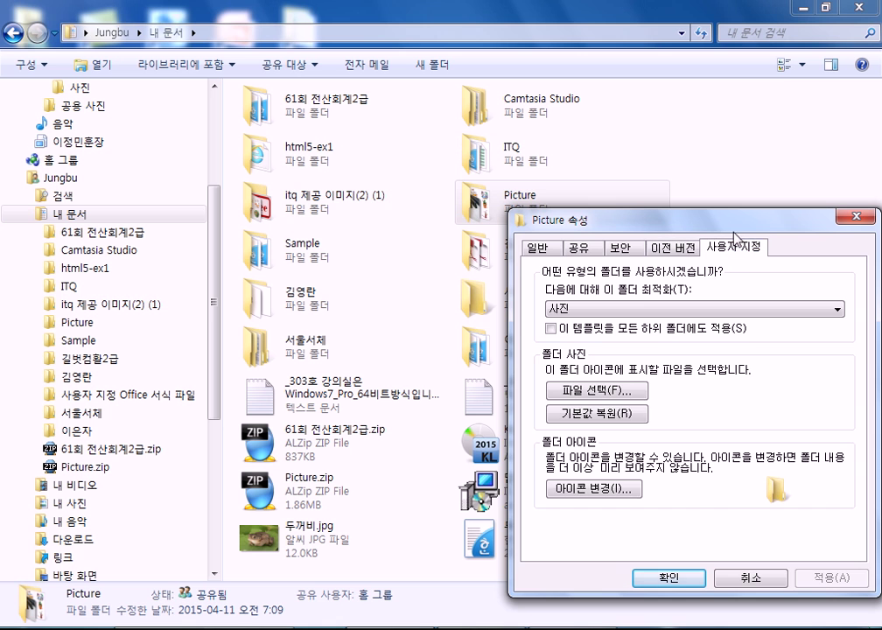
drag(731, 221, 727, 134)
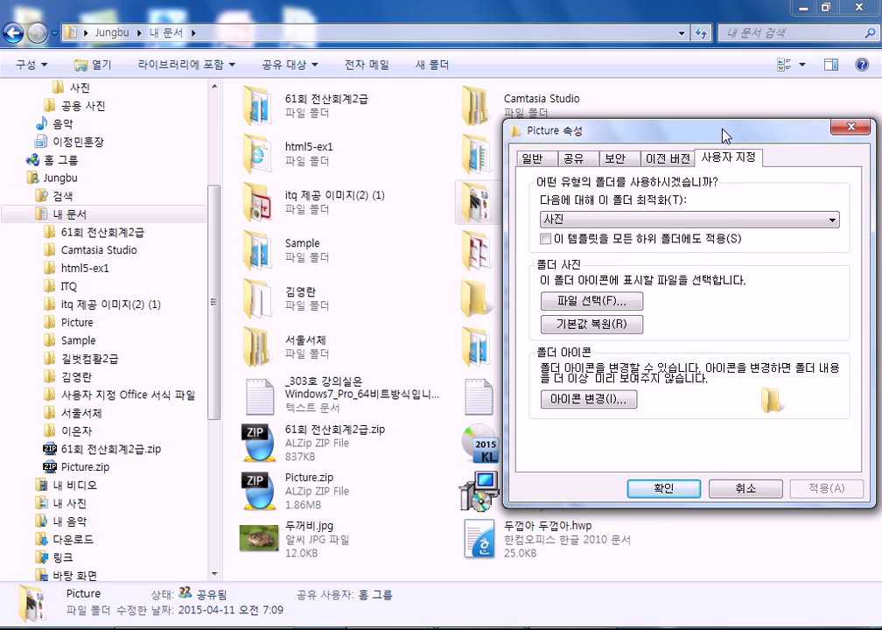
click(727, 489)
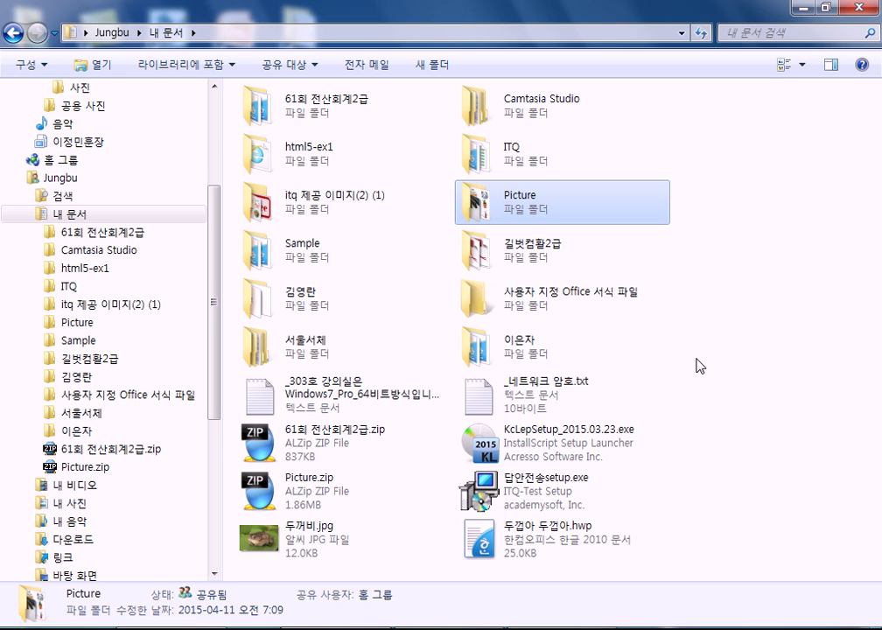
- Review the ITQ folder's 일반, 공유, 보안, 이전 버전 and 사용자 지정 properties, and close them without changes
click(512, 153)
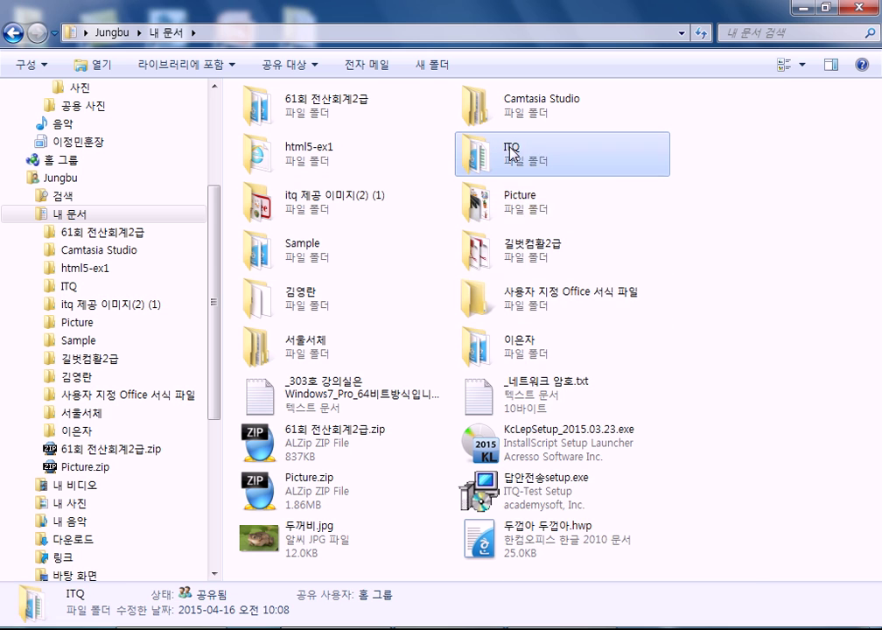
right_click(512, 150)
click(585, 576)
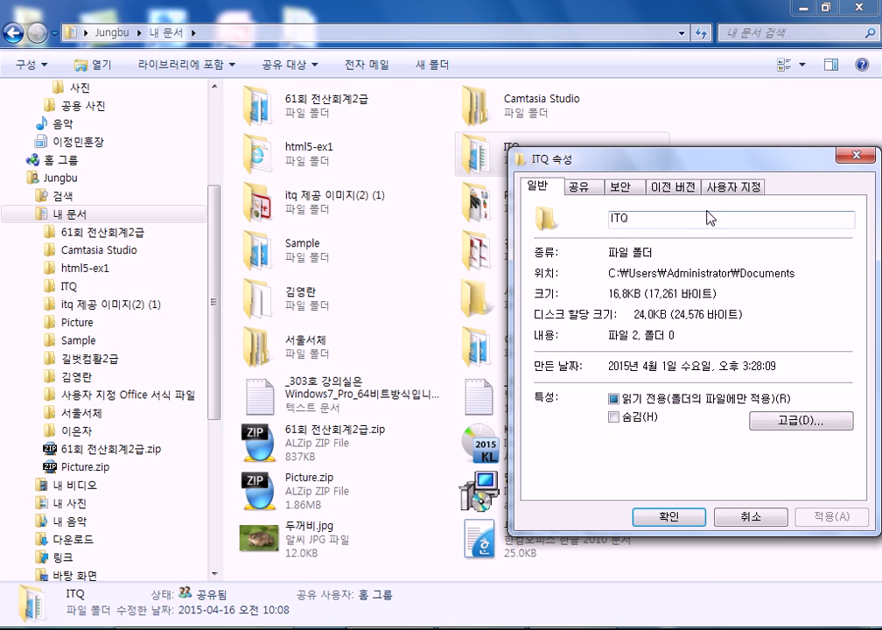
click(731, 187)
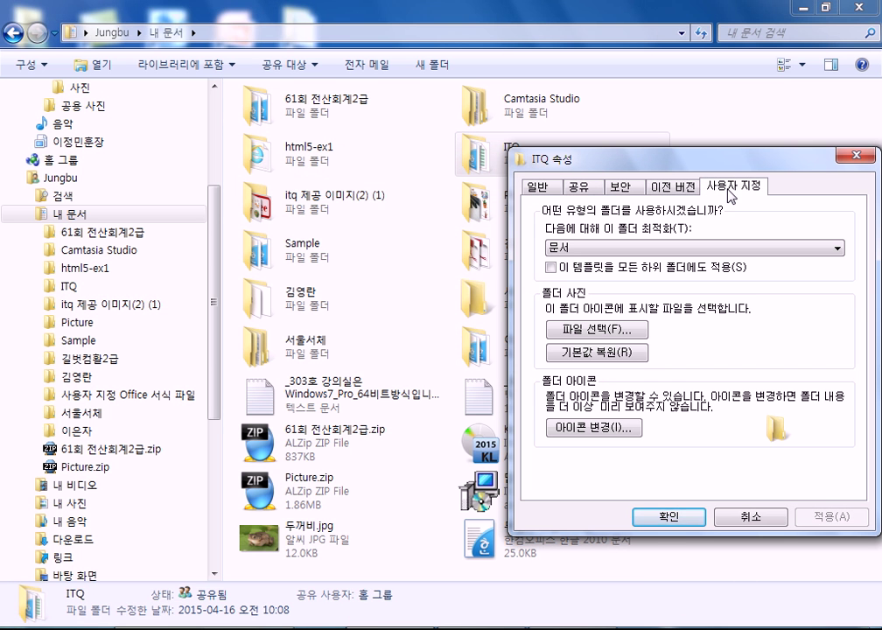
click(554, 194)
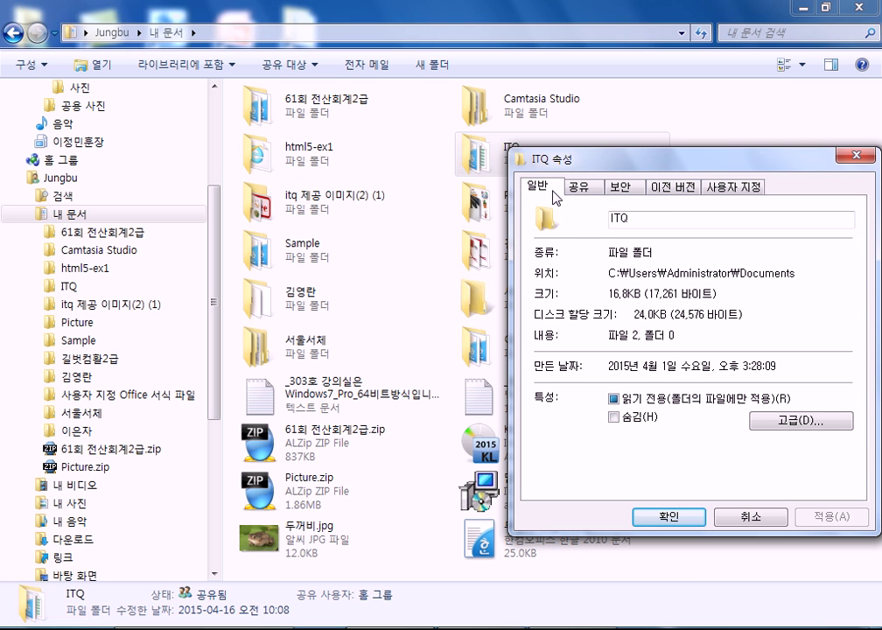
click(578, 187)
click(620, 187)
click(672, 188)
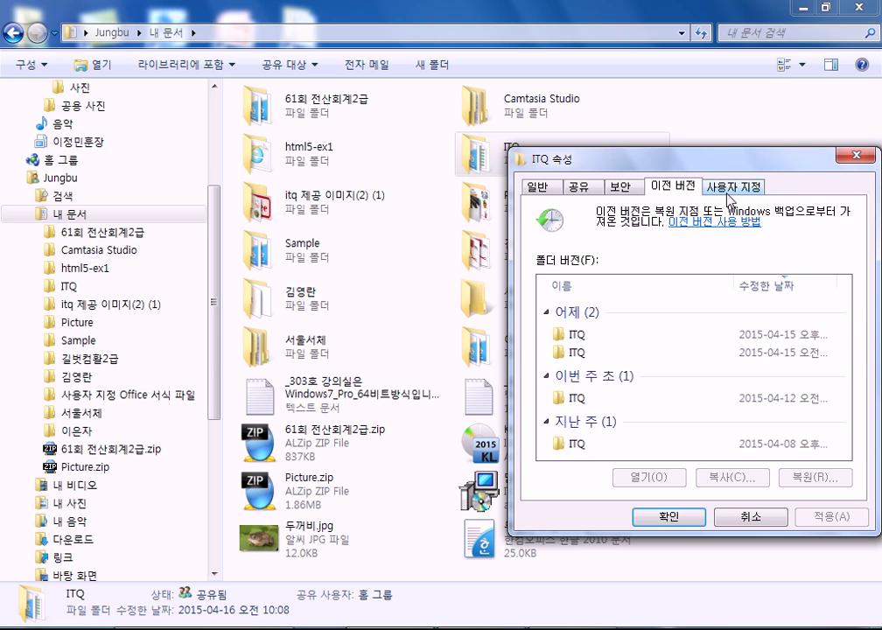
click(732, 187)
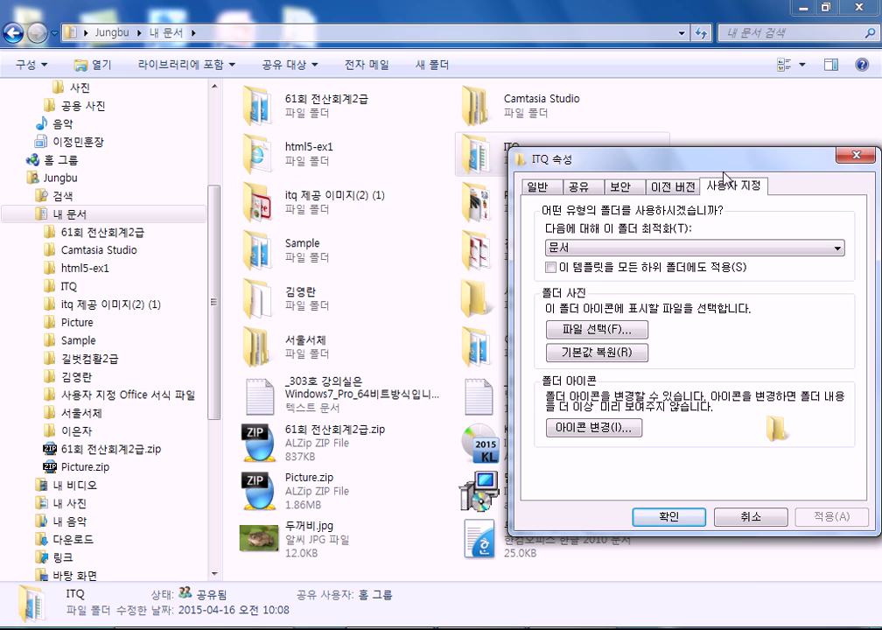
click(758, 513)
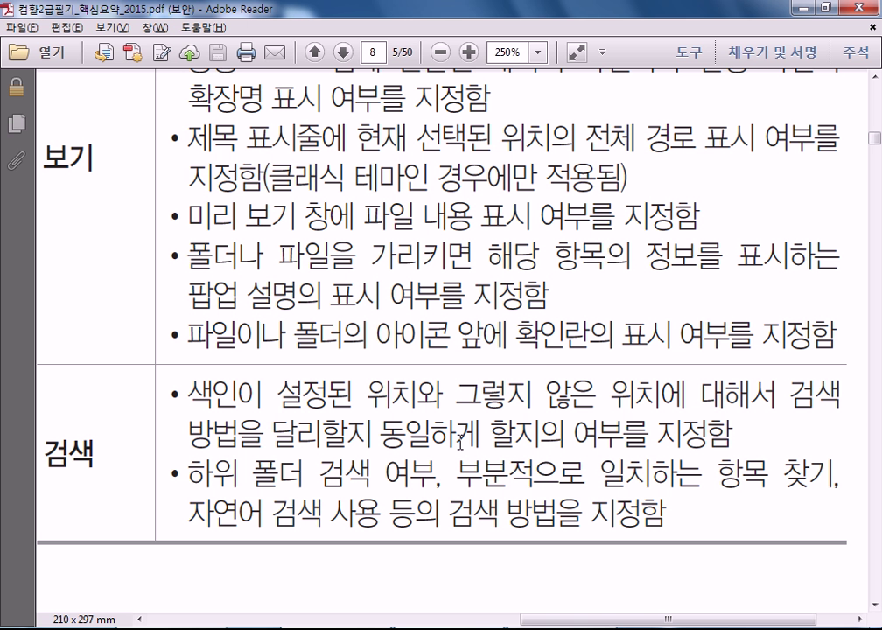
- Browse the summary PDF past section 013 파일/폴더 속성 and bring section 014 파일/폴더 검색 with its comparison table into view
scroll(366, 359, down, 2)
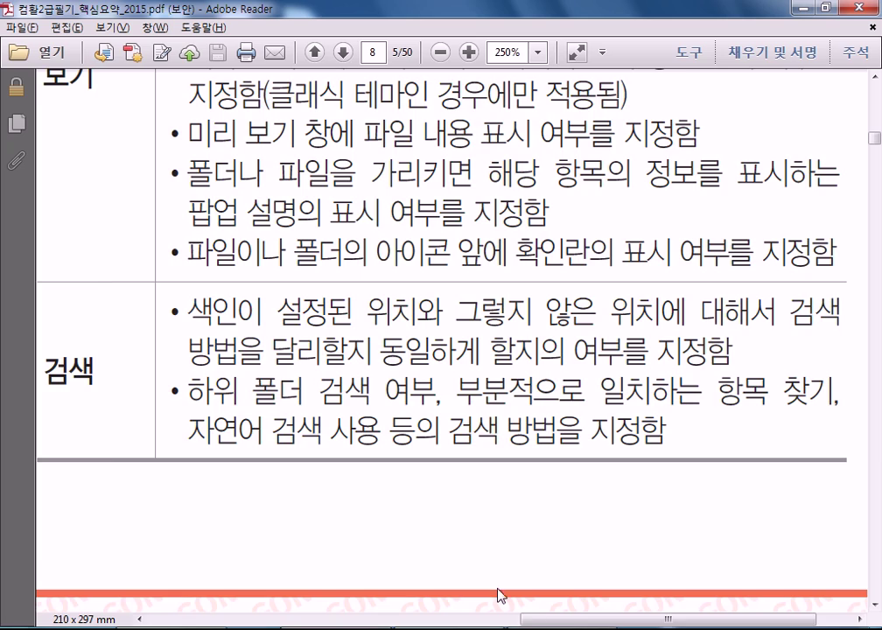
drag(544, 620, 222, 589)
scroll(236, 528, down, 10)
scroll(236, 528, down, 13)
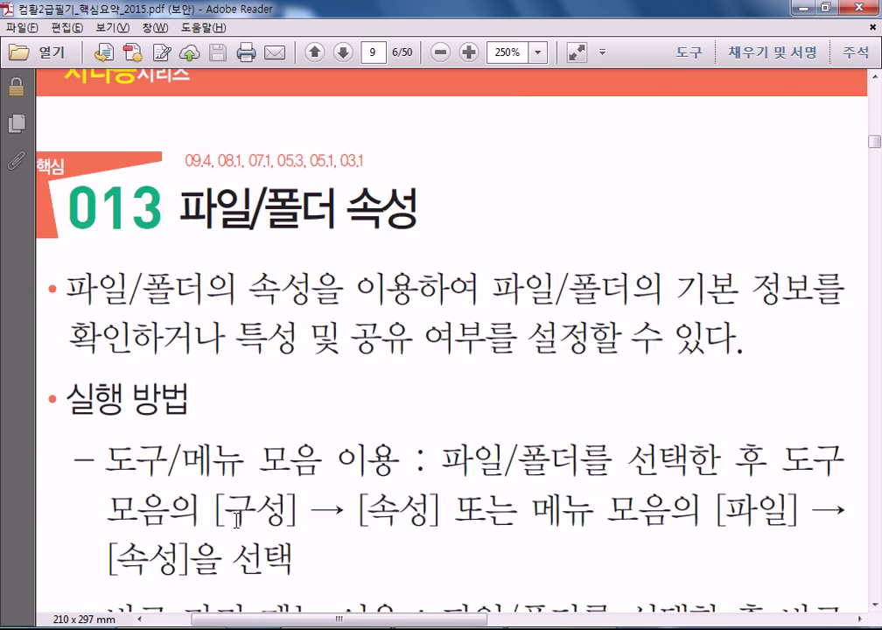
scroll(237, 528, down, 12)
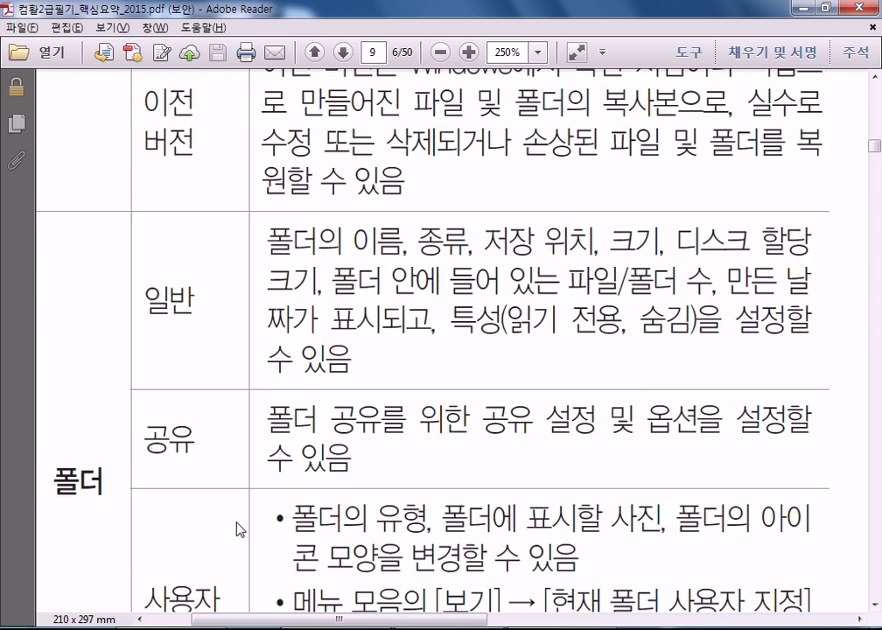
scroll(254, 522, down, 2)
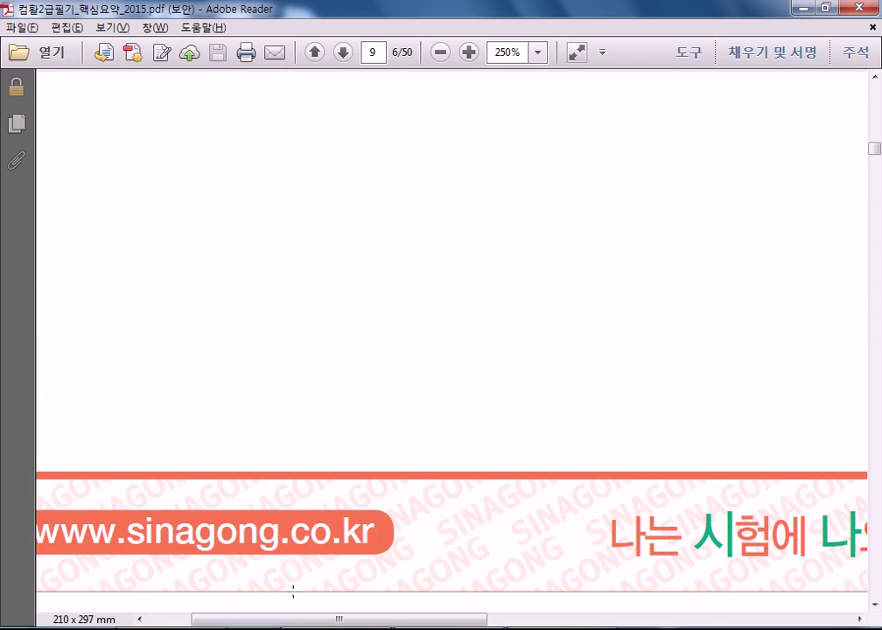
drag(370, 623, 639, 622)
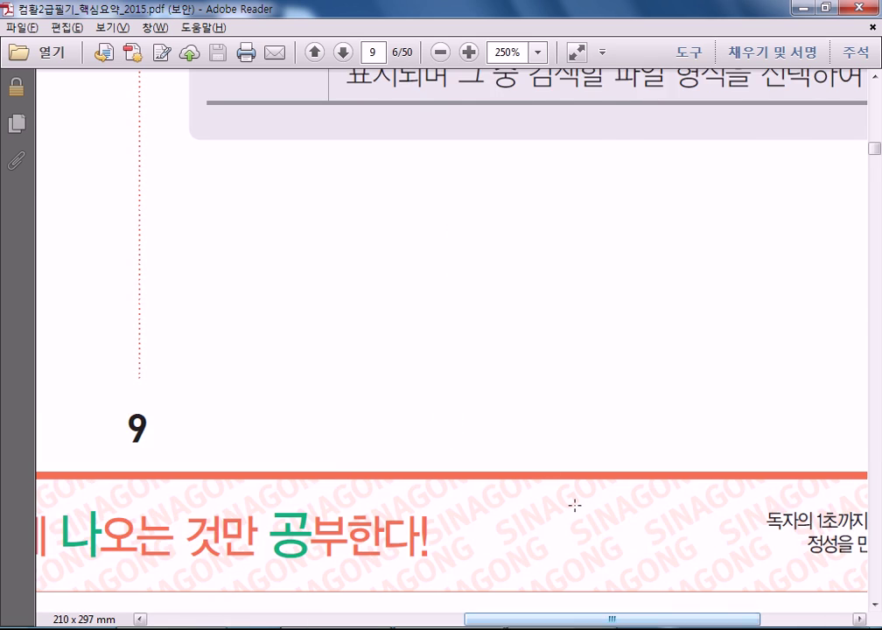
scroll(551, 438, up, 9)
scroll(546, 435, up, 9)
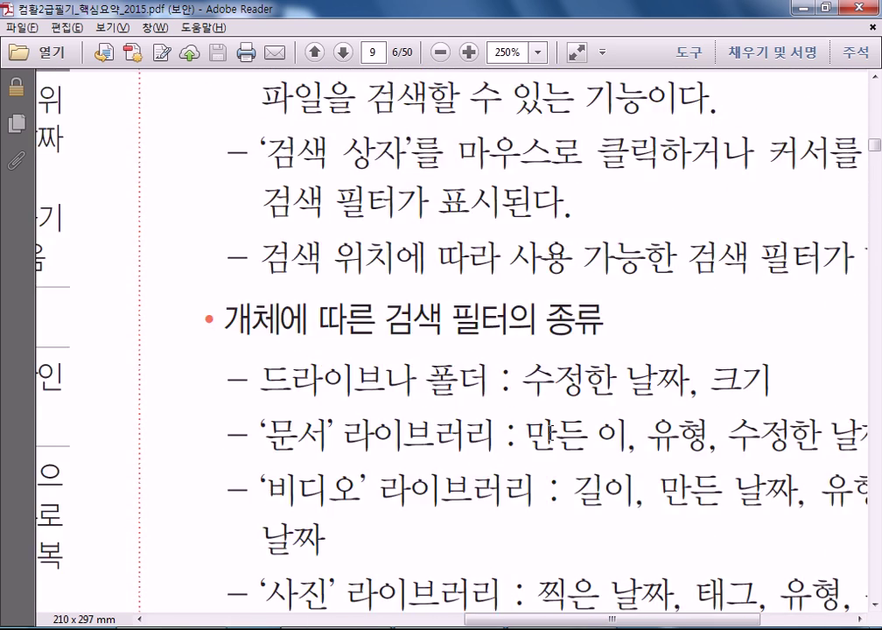
scroll(552, 438, up, 5)
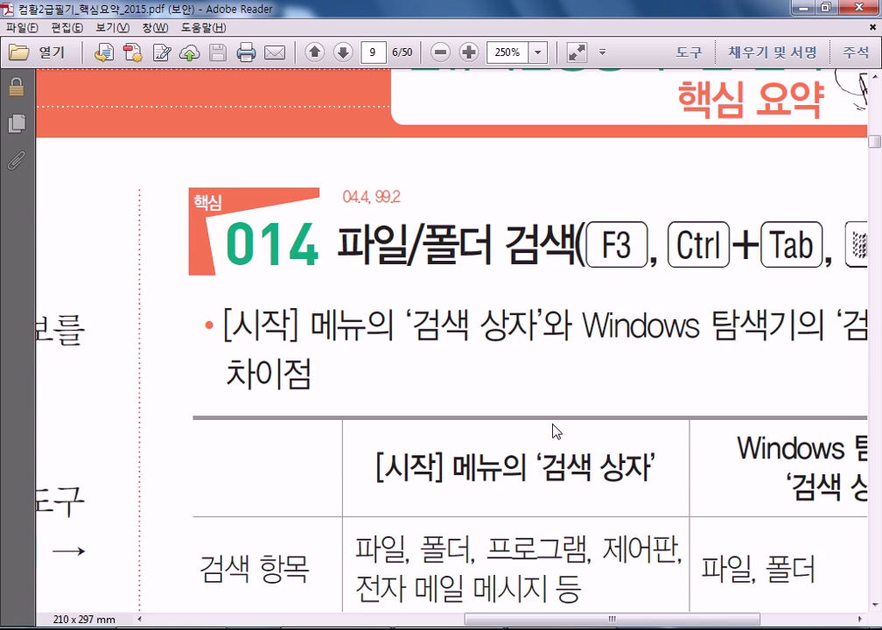
drag(522, 622, 581, 621)
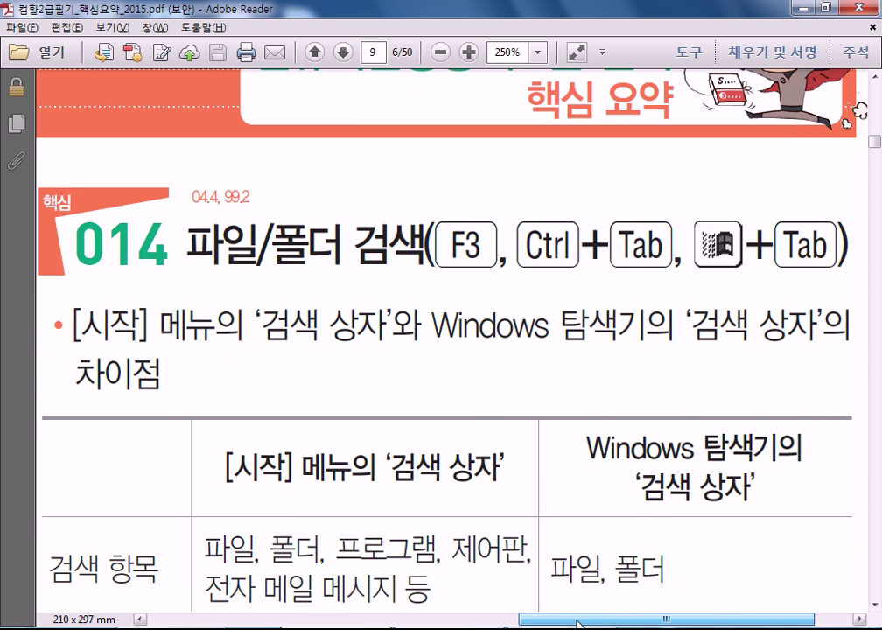
scroll(476, 478, down, 1)
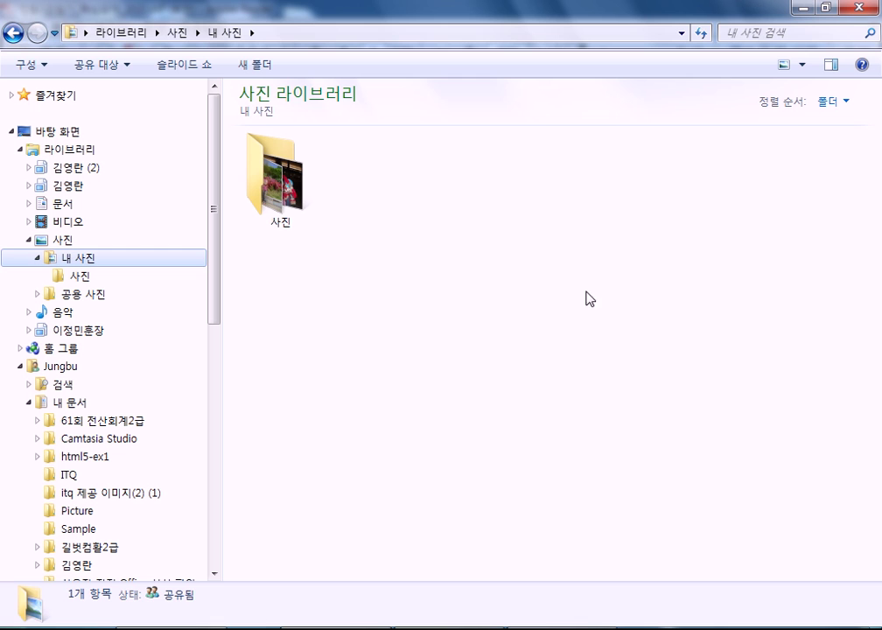
- Switch to Windows Explorer and examine the search filters offered by the 내 사진 folder's search box
key(F3)
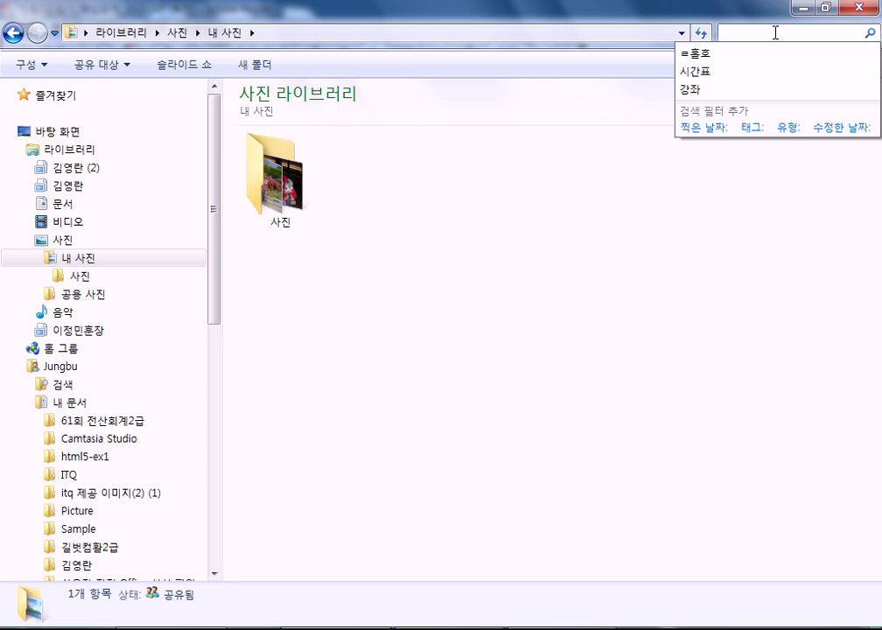
click(635, 274)
click(739, 34)
click(676, 263)
click(736, 35)
click(681, 219)
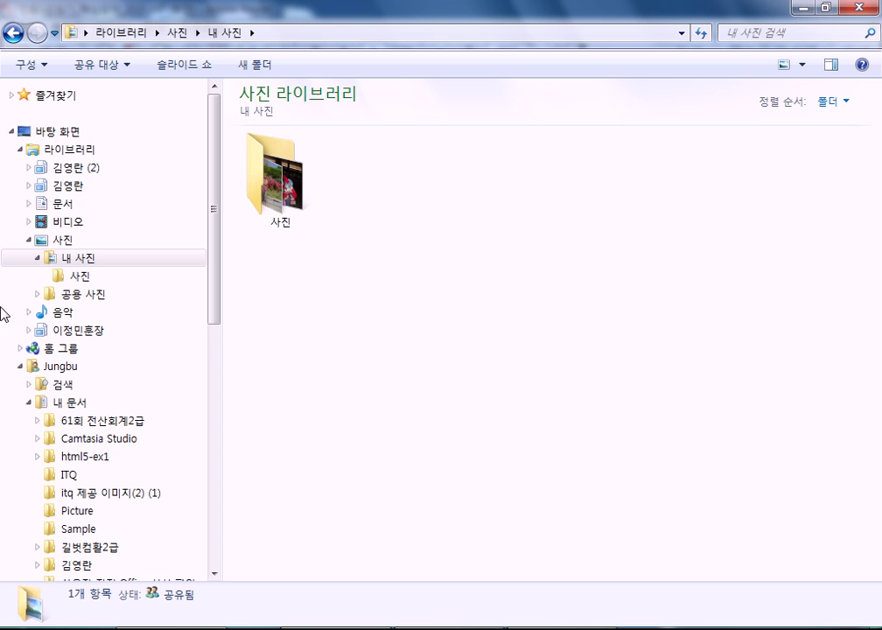
- Go to the 내 문서 folder and examine the search filters offered by its search box
click(71, 404)
click(770, 35)
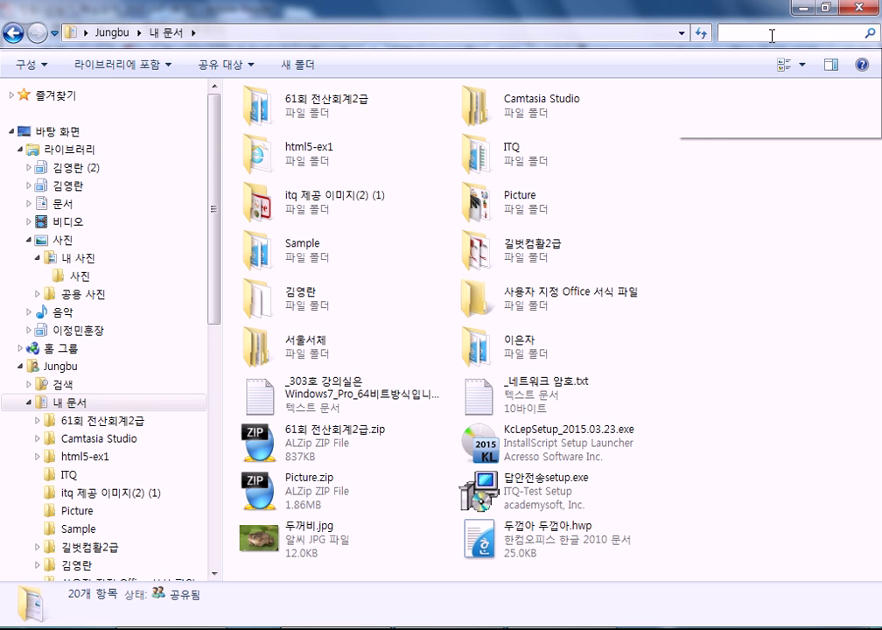
click(748, 255)
click(768, 35)
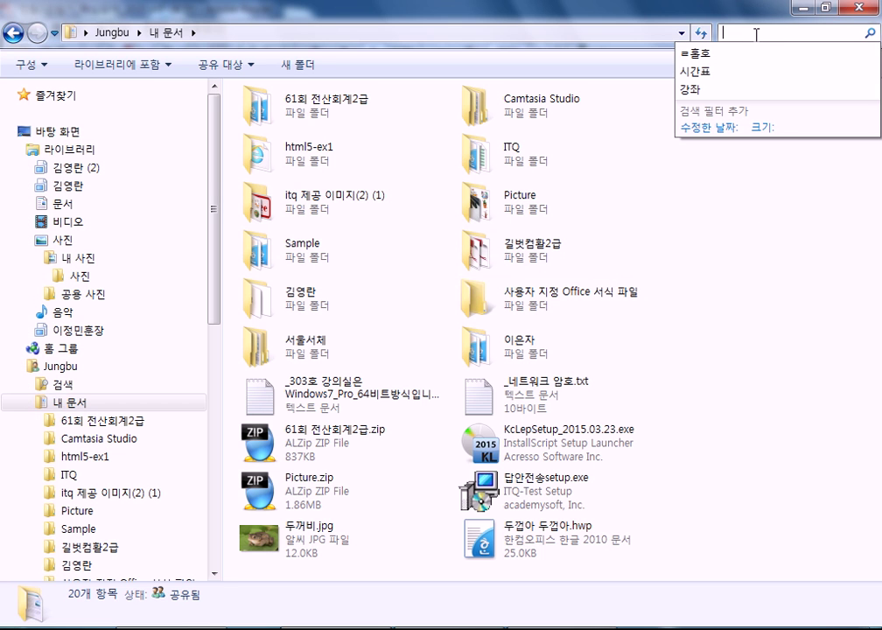
click(771, 286)
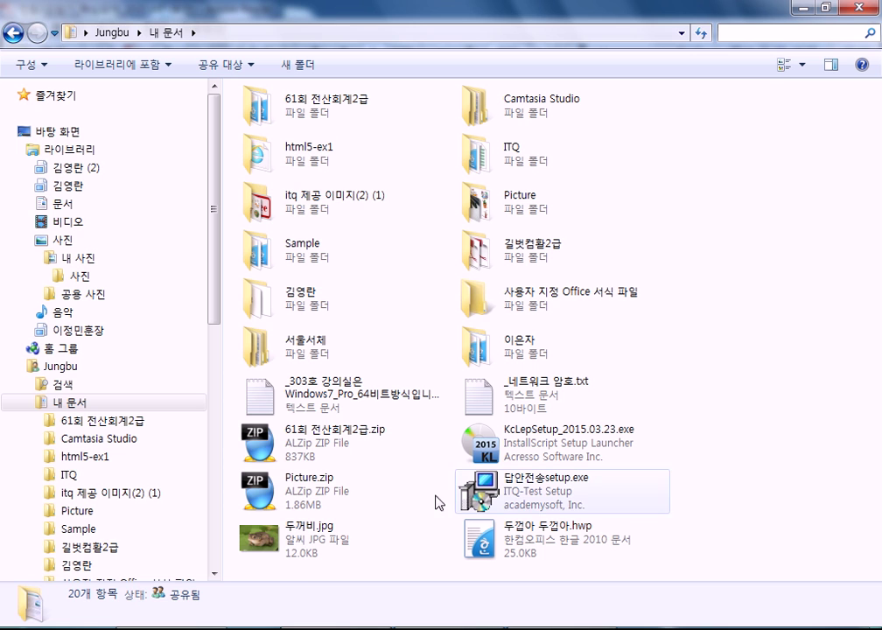
- Search the whole computer for "calc" from the Start menu's search box
key(super)
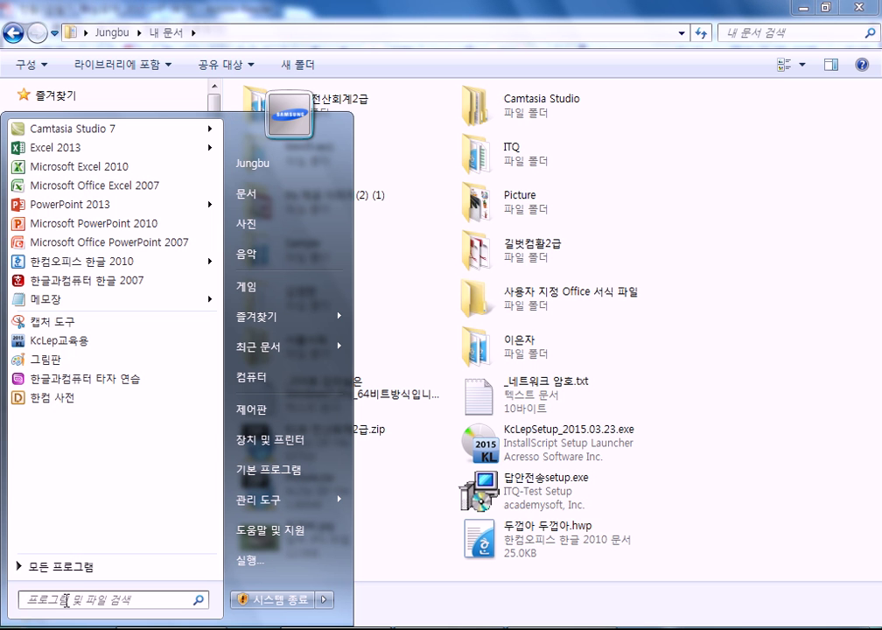
key(super)
key(super)
text(ca)
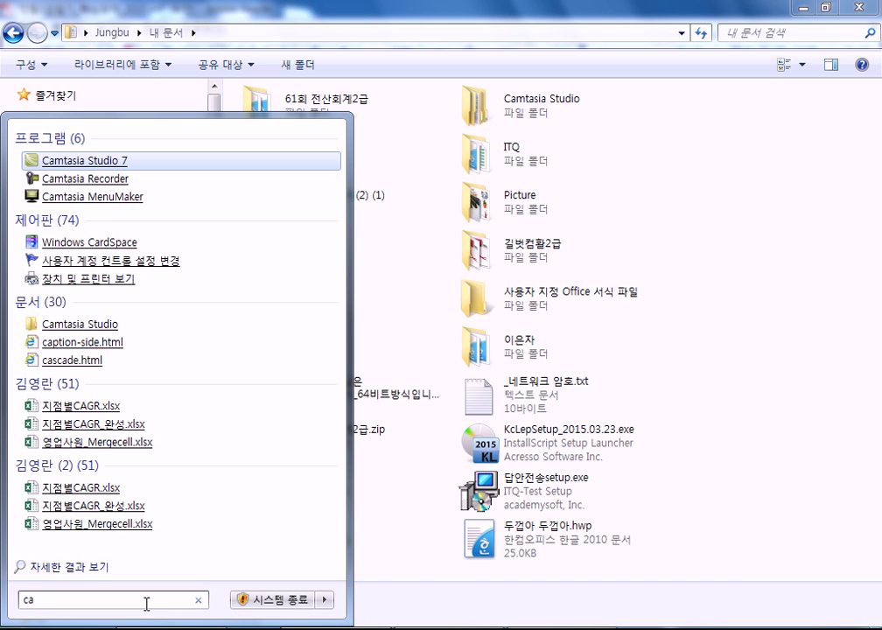
text(lc)
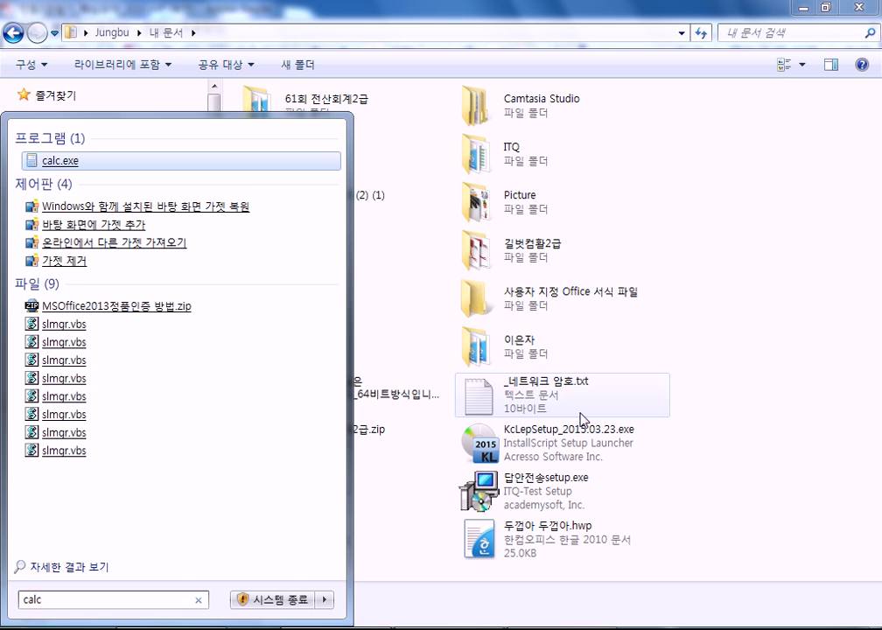
- Replace the Start menu search term with "notepad" to look for that program
key(BackSpace)
key(BackSpace)
key(BackSpace)
key(BackSpace)
text(n)
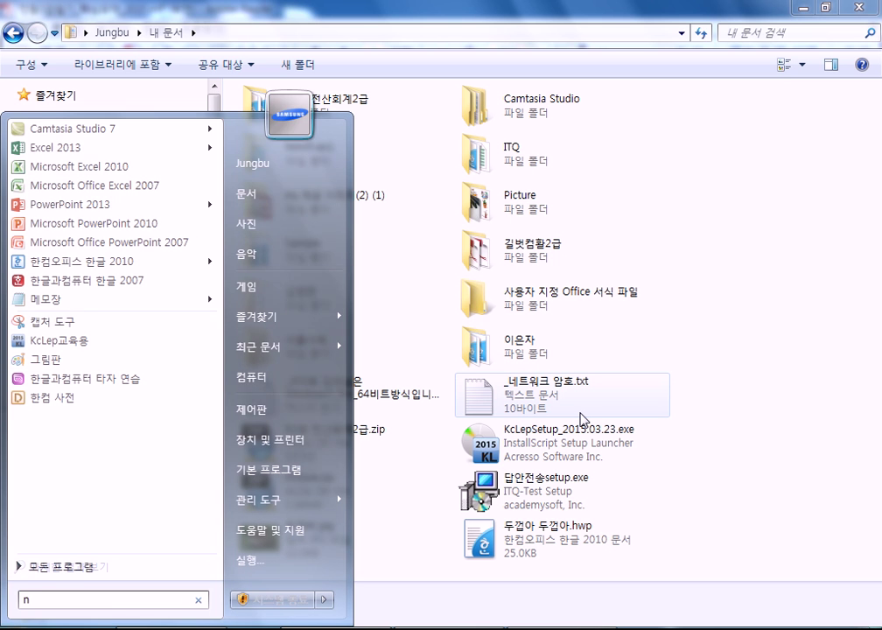
text(otepad)
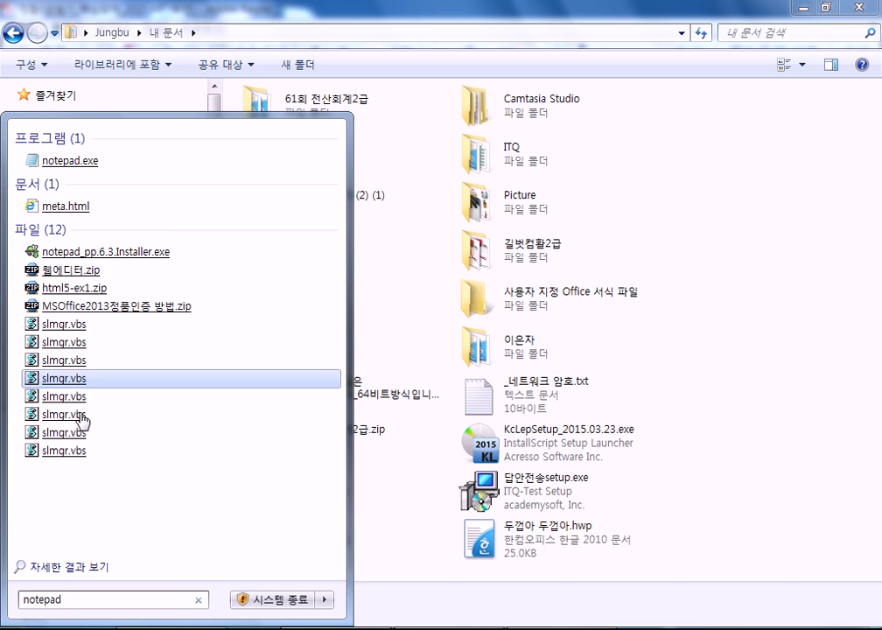
- Search the 내 문서 folder for "calc", comparing it with the shorter term "cal"
click(793, 33)
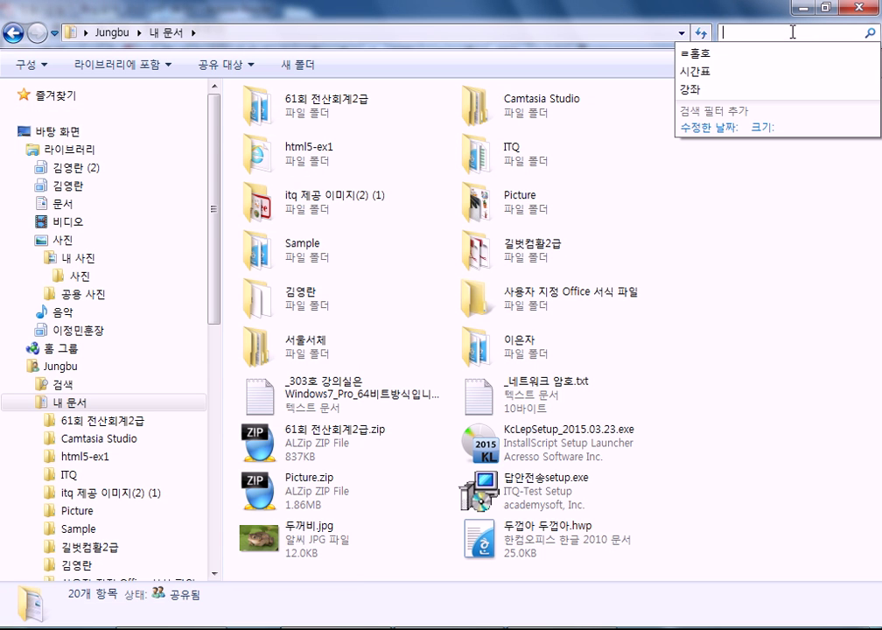
text(calc)
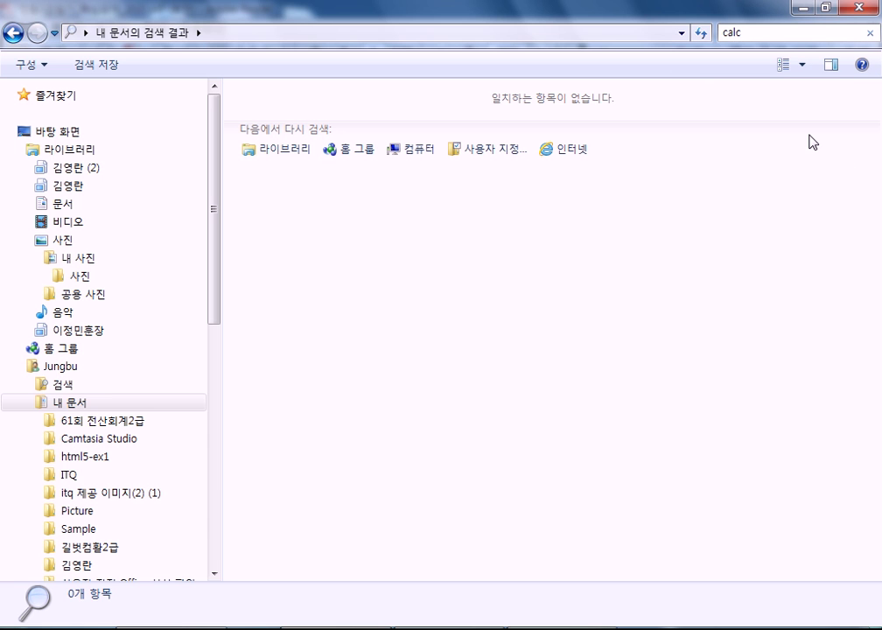
click(767, 31)
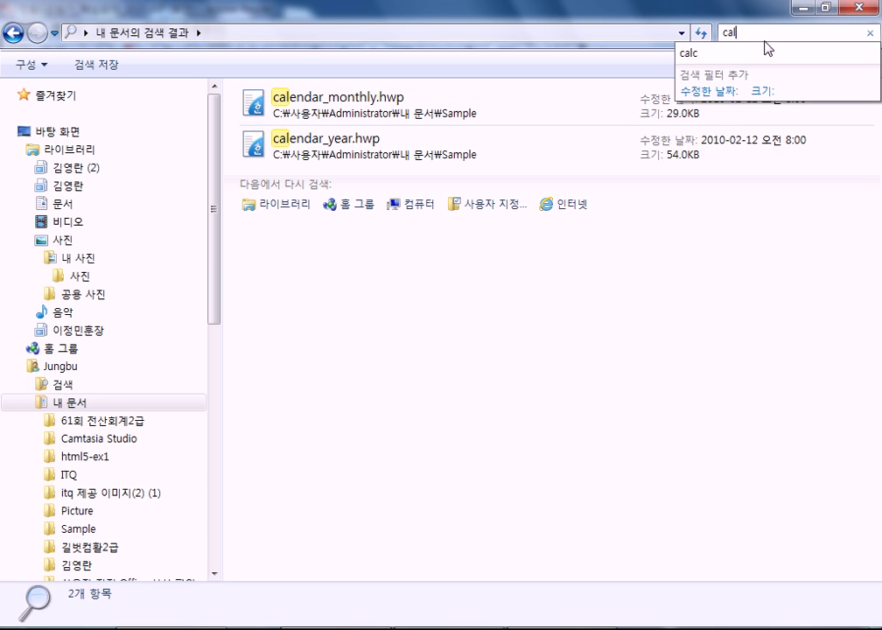
text(c)
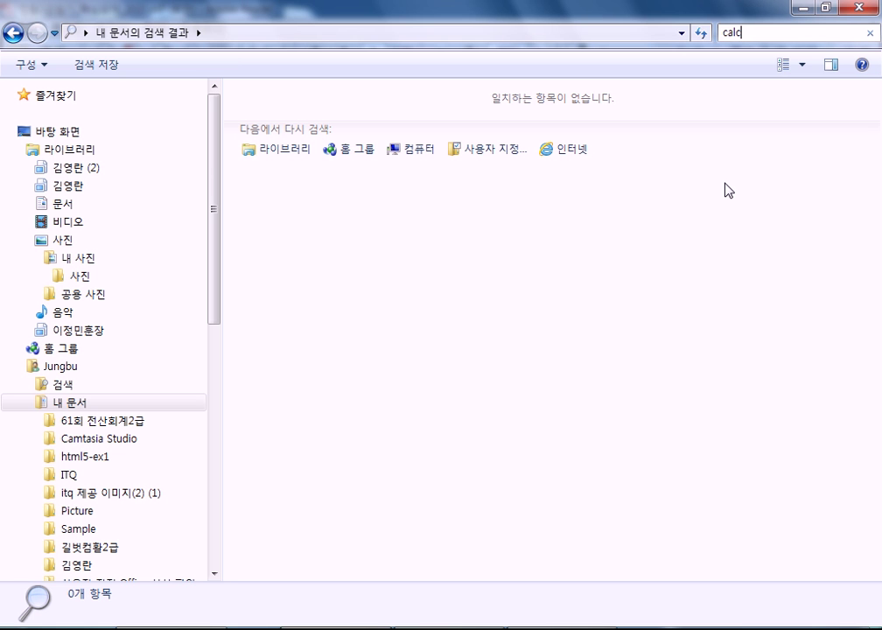
- Return to the PDF and read the search box comparison table, highlighting 지정 가능 in the 검색 위치 row
click(343, 629)
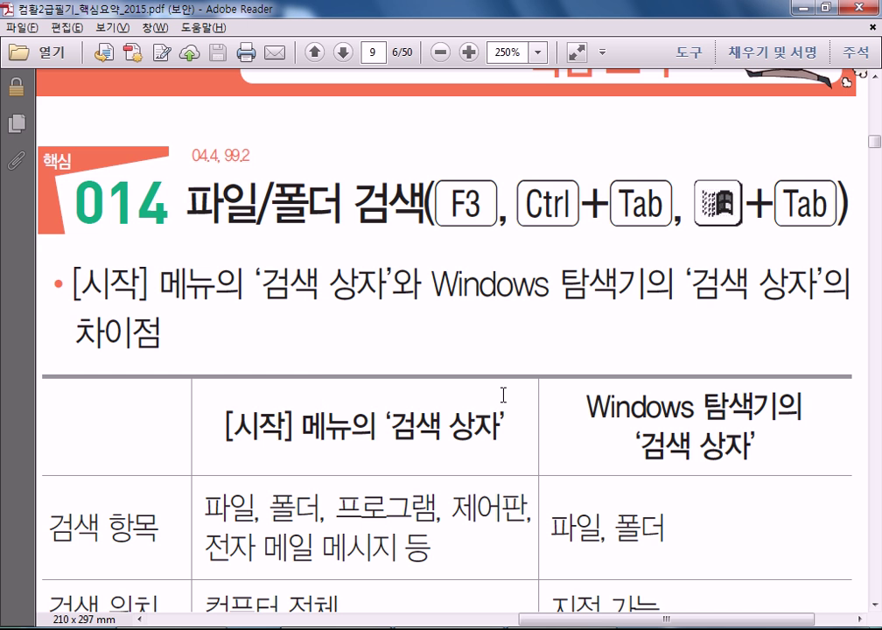
scroll(368, 445, down, 3)
scroll(610, 369, down, 2)
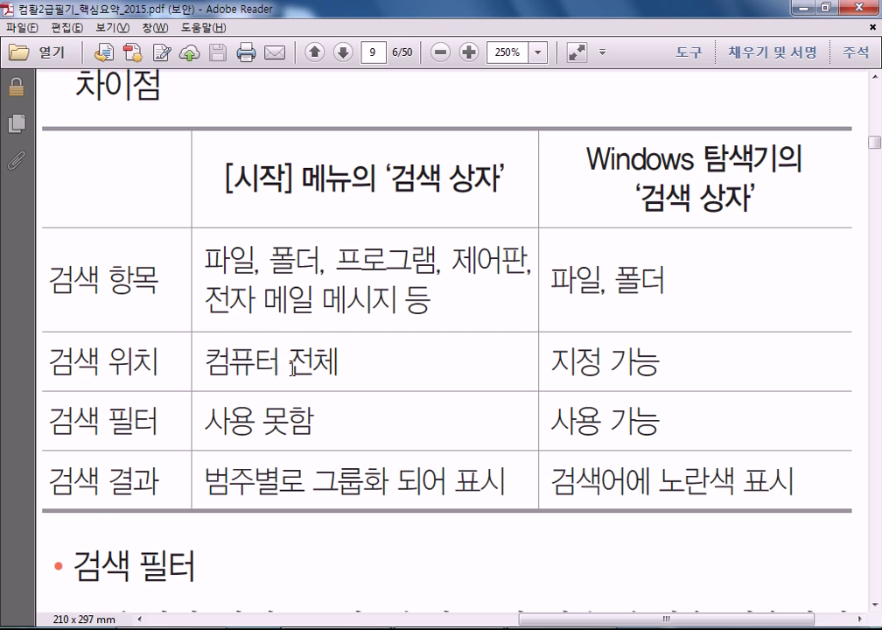
scroll(250, 367, down, 2)
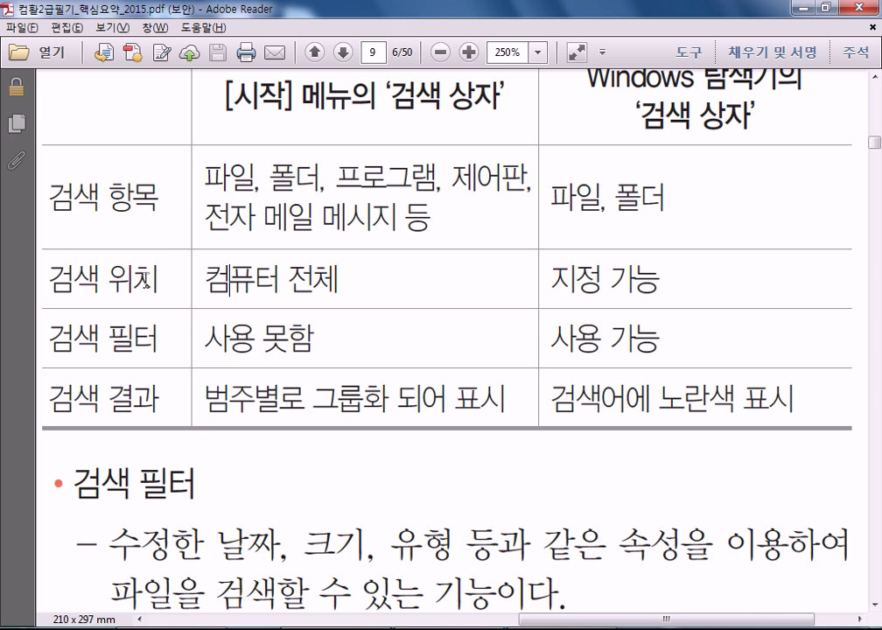
key(super)
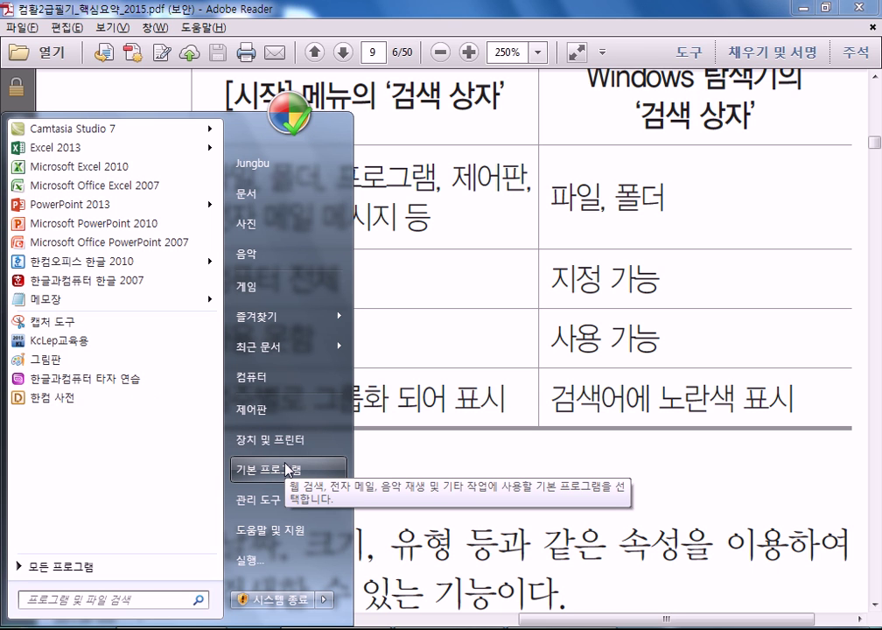
click(545, 262)
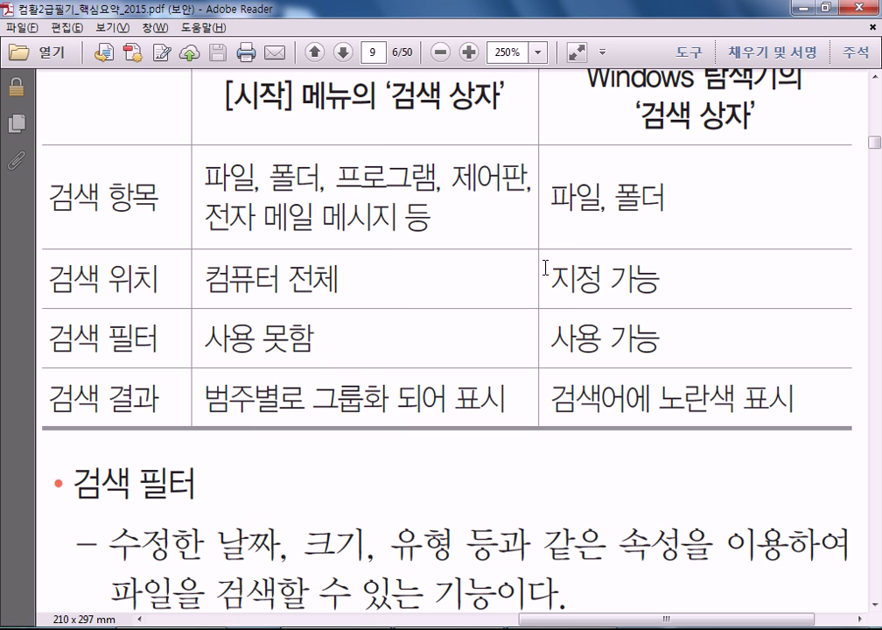
drag(551, 280, 659, 282)
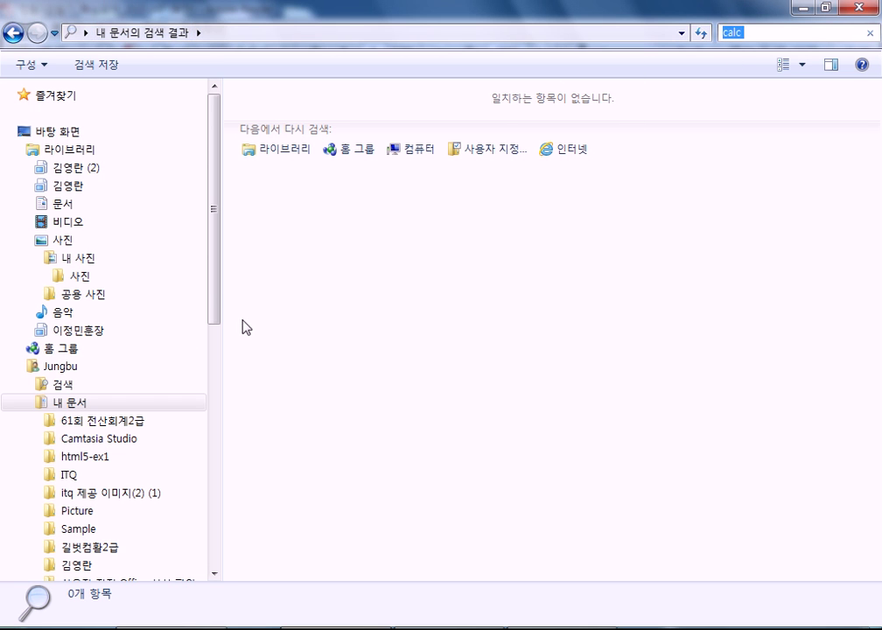
- Switch to Windows Explorer, open the Windows folder on SYSTEM (C:), and search it for "calc"
drag(215, 282, 212, 477)
click(103, 471)
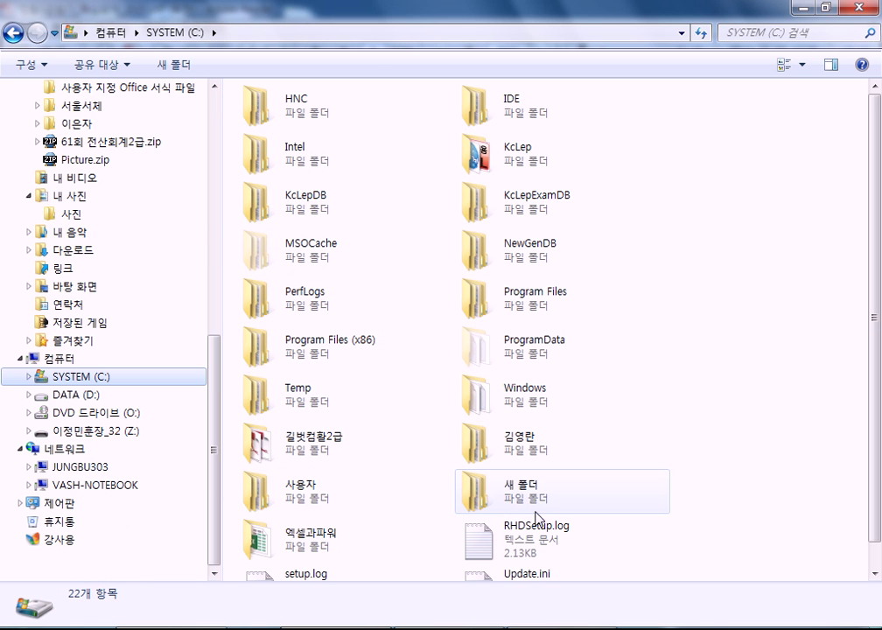
double_click(479, 396)
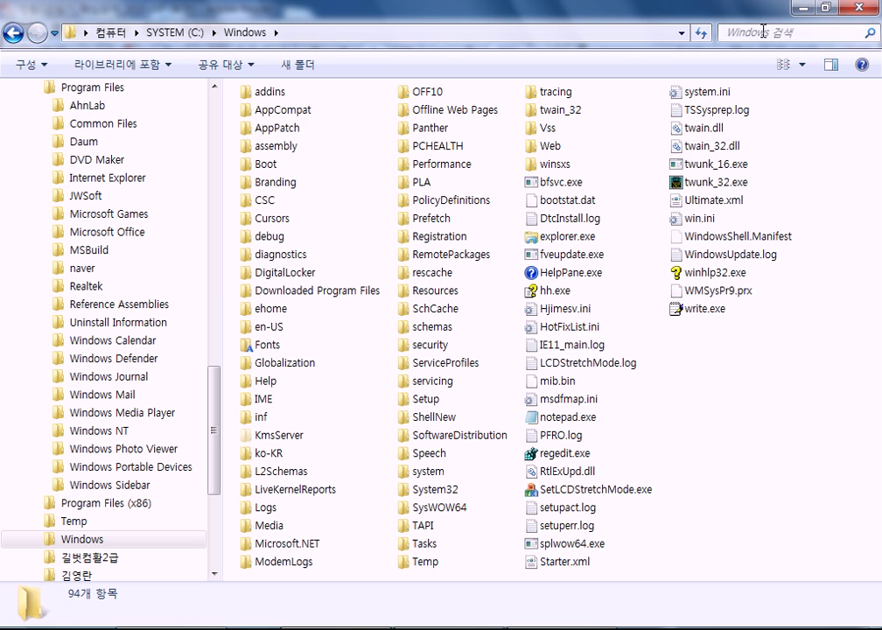
click(731, 33)
text(cla)
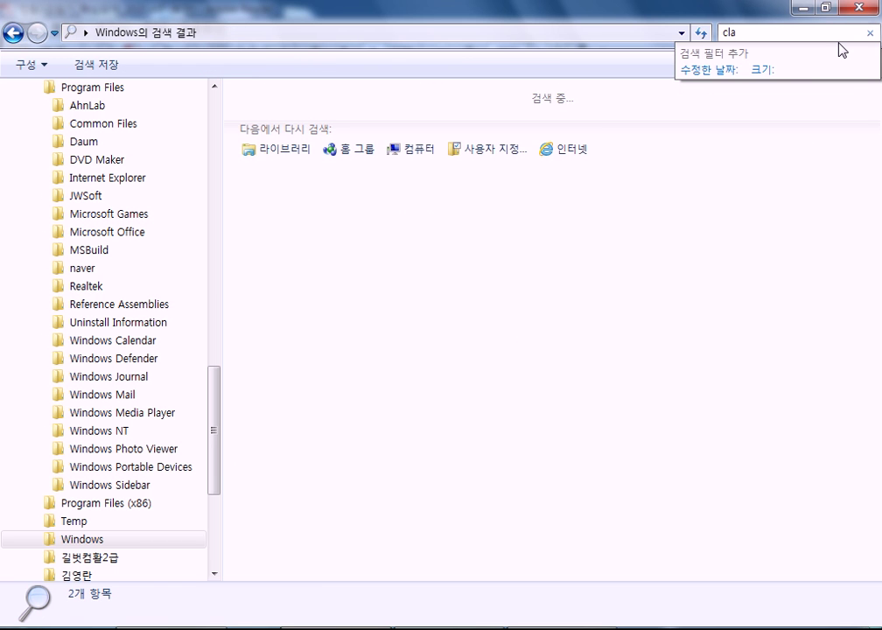
text(alc)
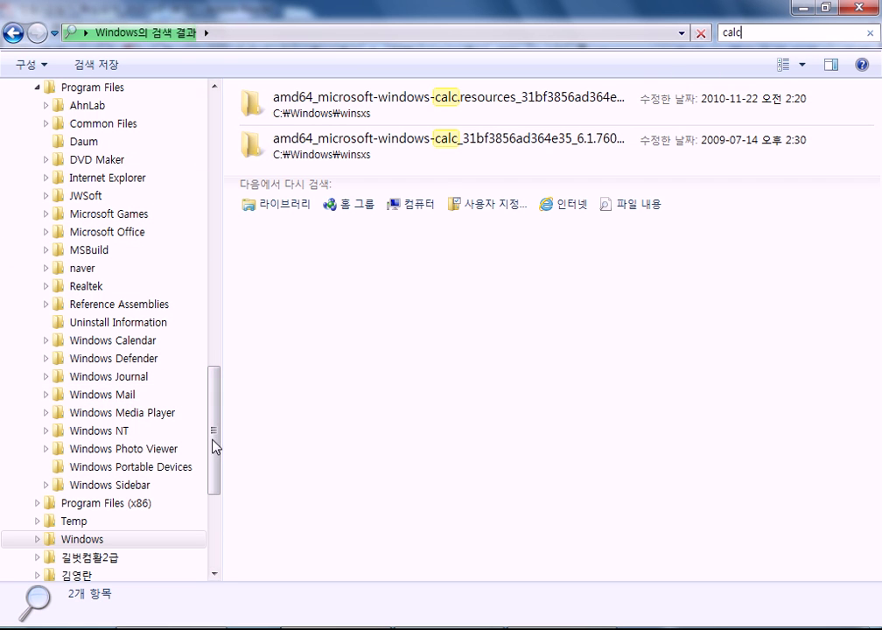
- Collapse the Program Files folder, expand the Windows folder on SYSTEM (C:), and open its System32 subfolder
drag(211, 444, 217, 422)
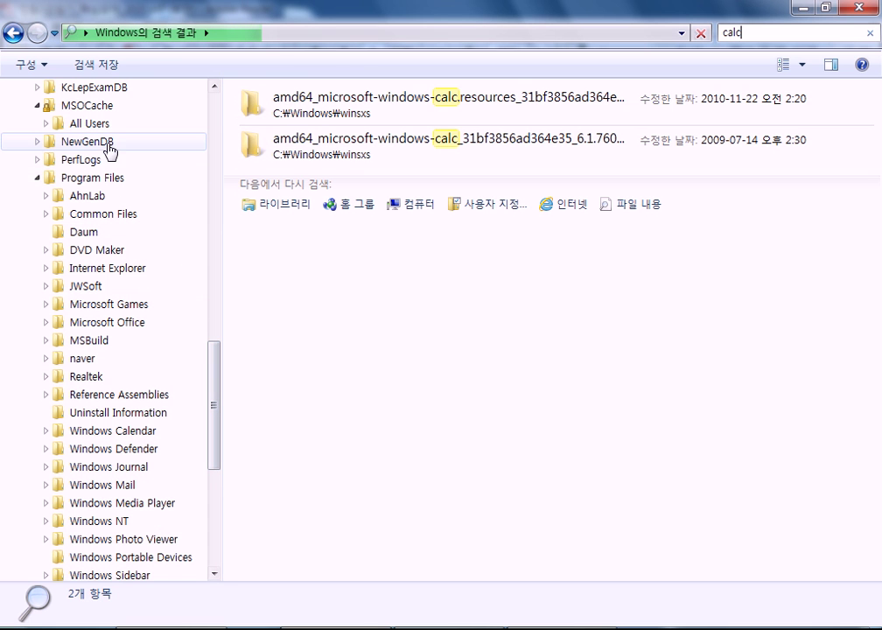
click(37, 179)
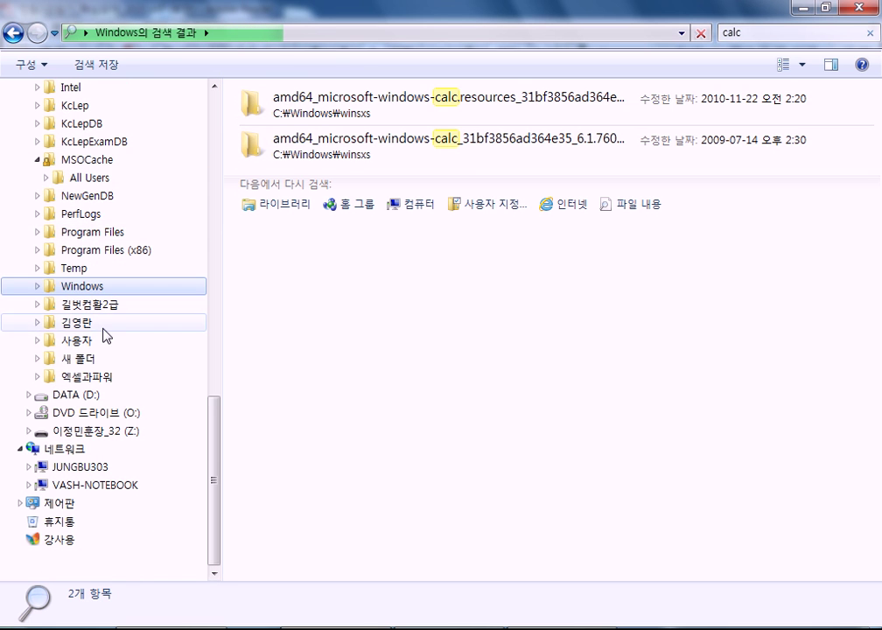
click(39, 287)
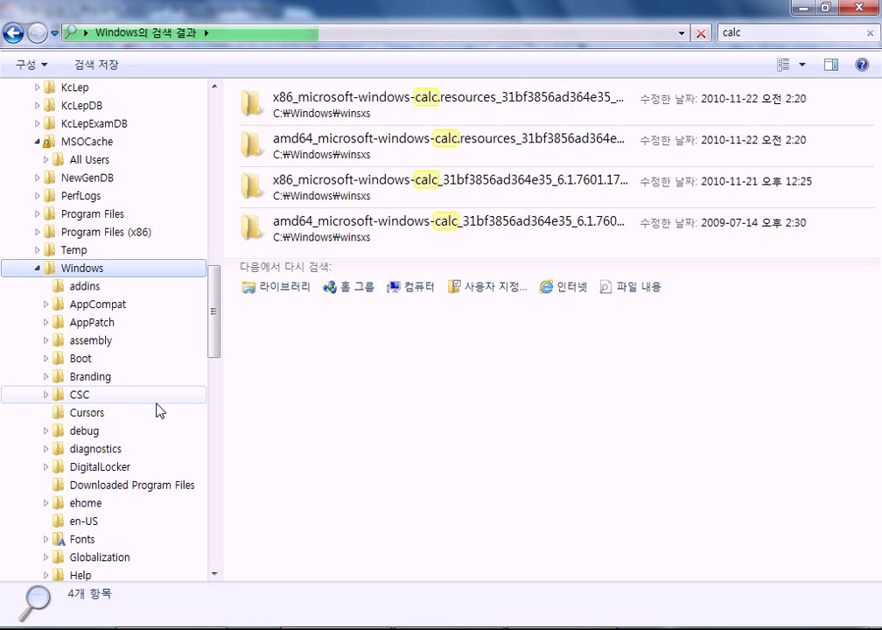
scroll(154, 469, down, 3)
drag(214, 370, 214, 510)
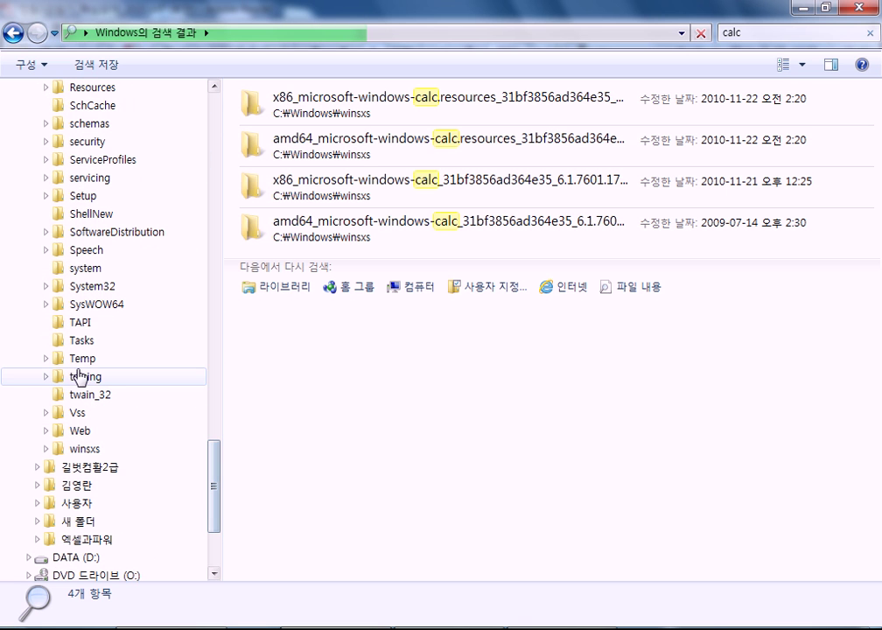
click(84, 288)
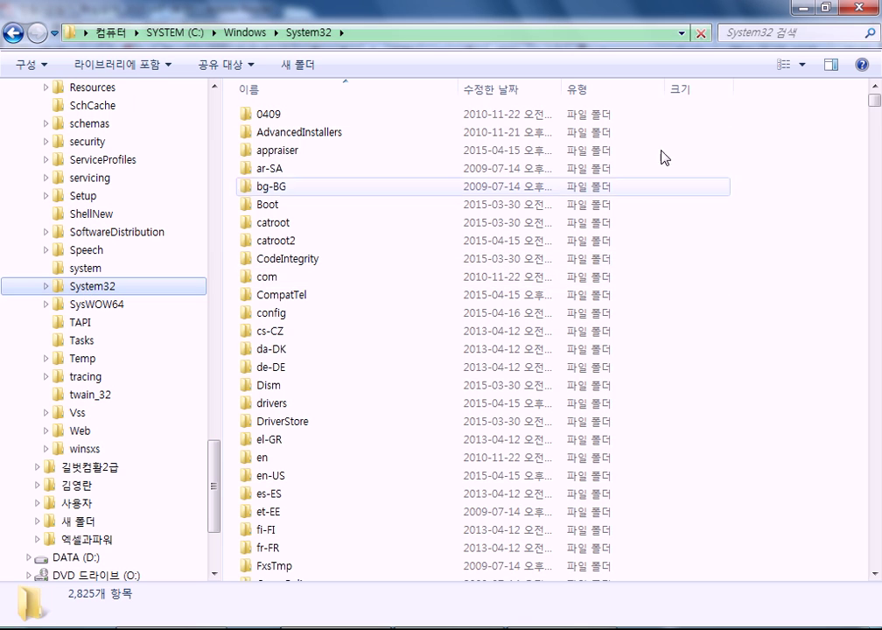
- Search the System32 folder for "calc" and view the file details of calc.exe
click(823, 35)
text(c)
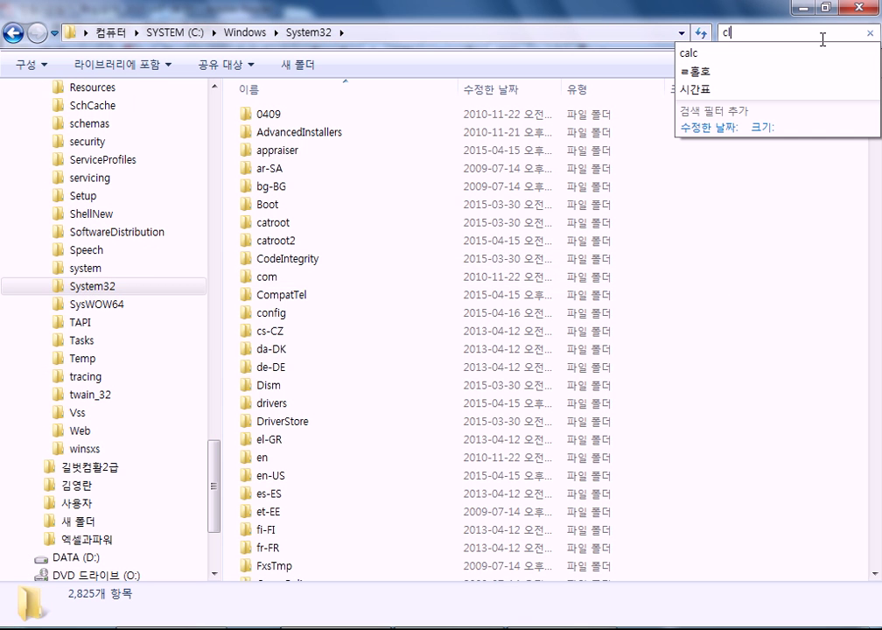
text(a)
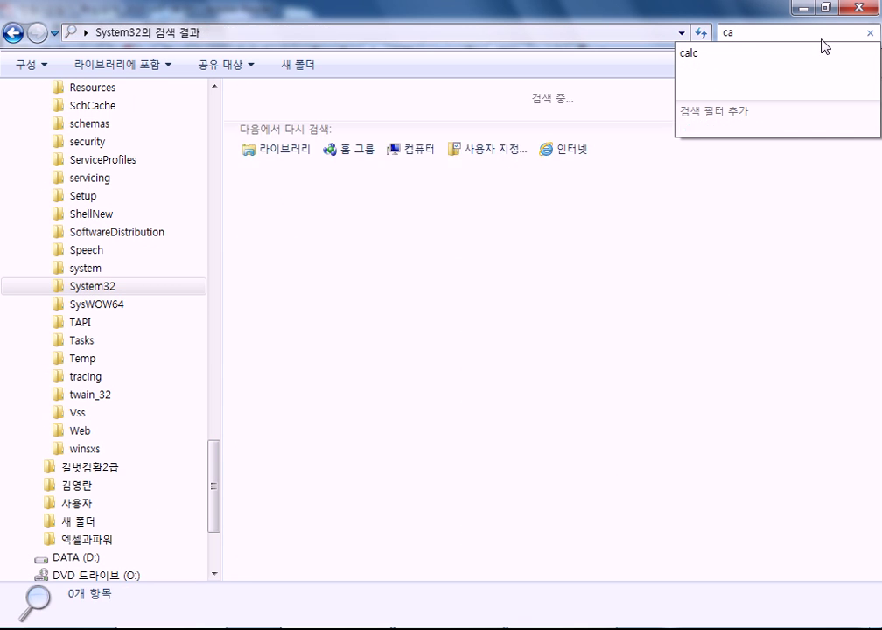
text(lc)
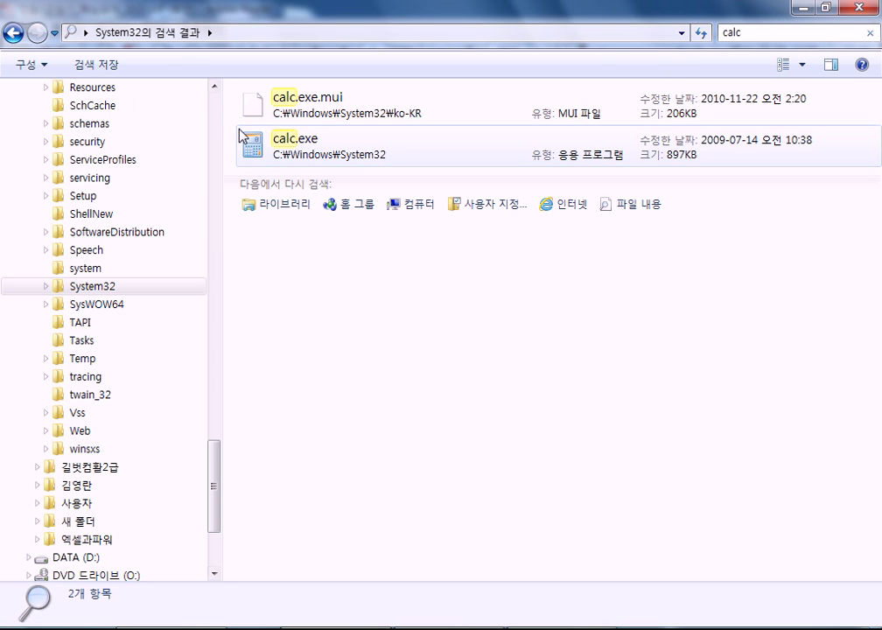
mouse_move(240, 135)
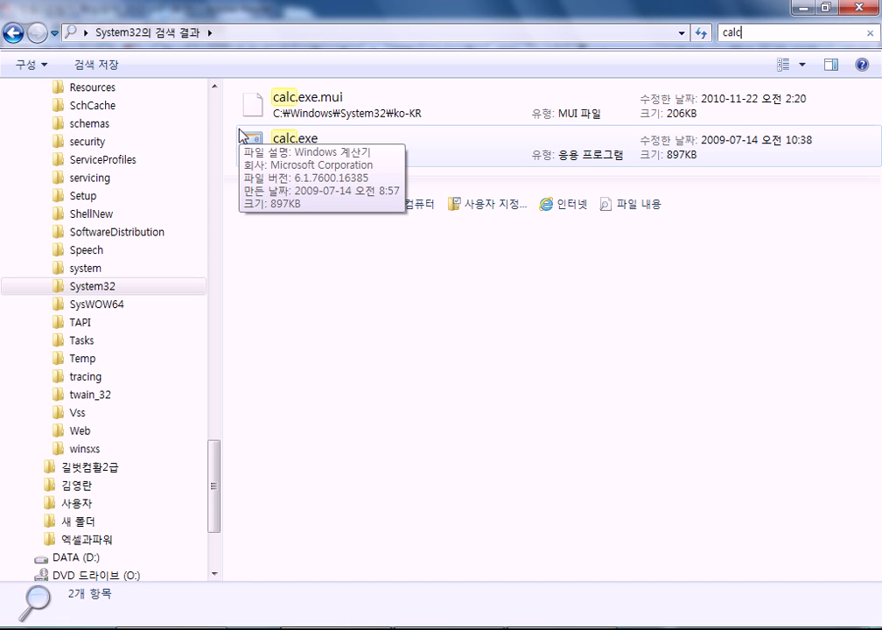
- Open 컴퓨터 and search the whole computer for "calc", then stop the search
drag(216, 475, 227, 246)
click(35, 288)
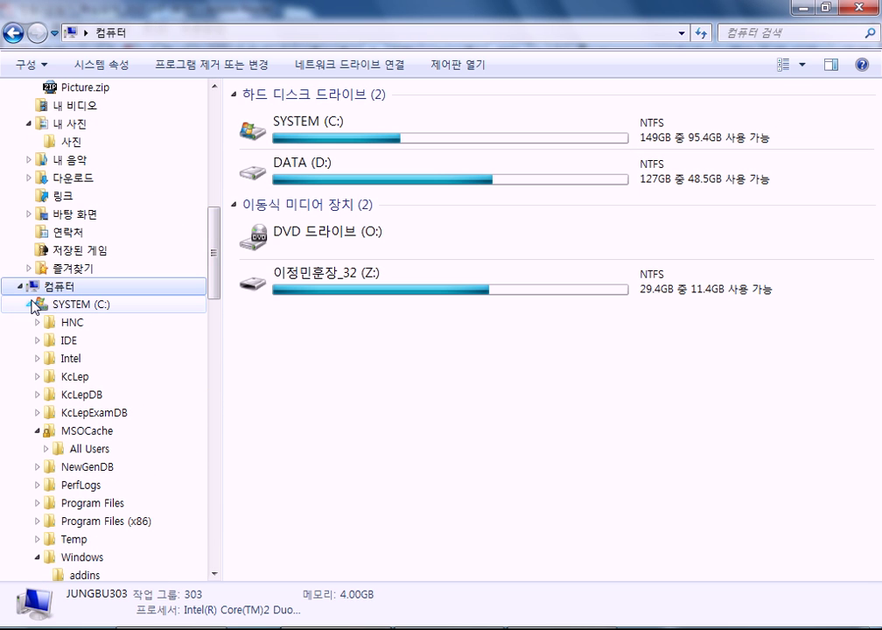
click(811, 36)
text(calc)
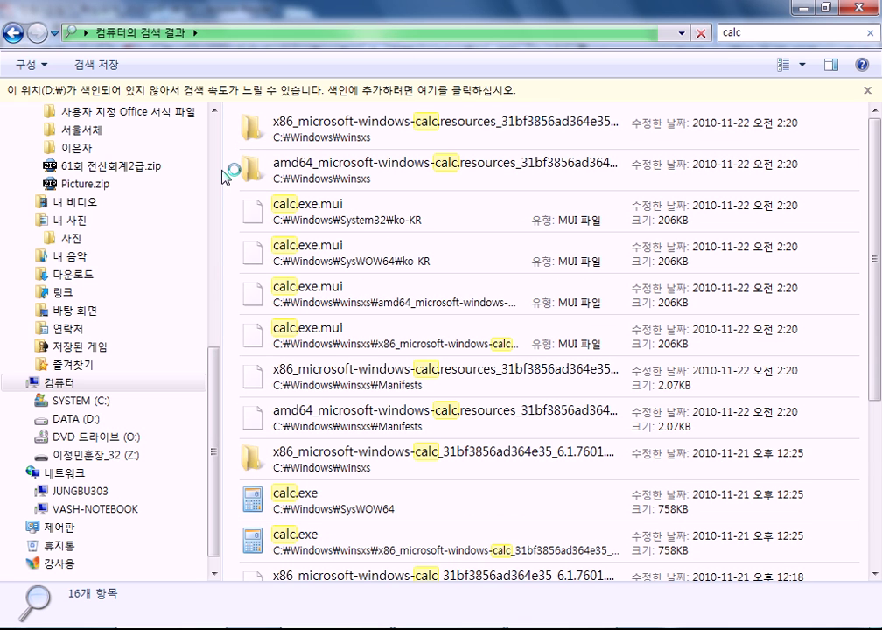
key(Escape)
- Switch to the PDF in Adobe Reader and read the 검색 필터 row, briefly highlighting 사용 못함
key(alt+Tab)
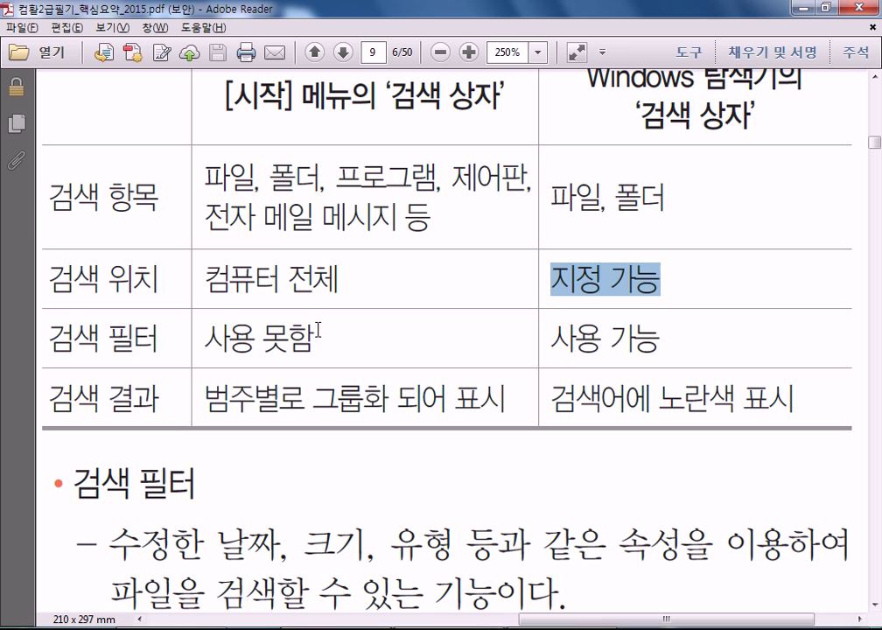
drag(202, 335, 306, 343)
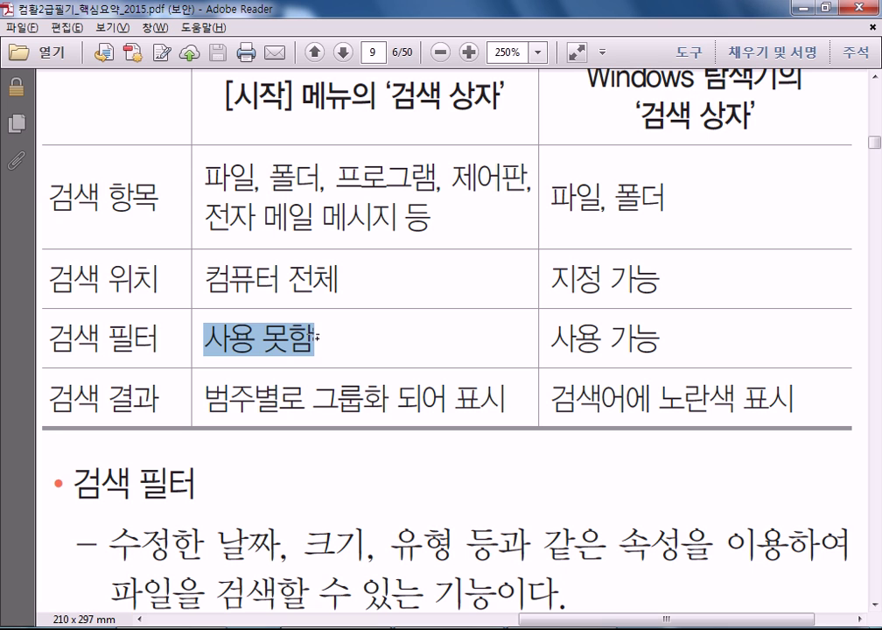
click(394, 336)
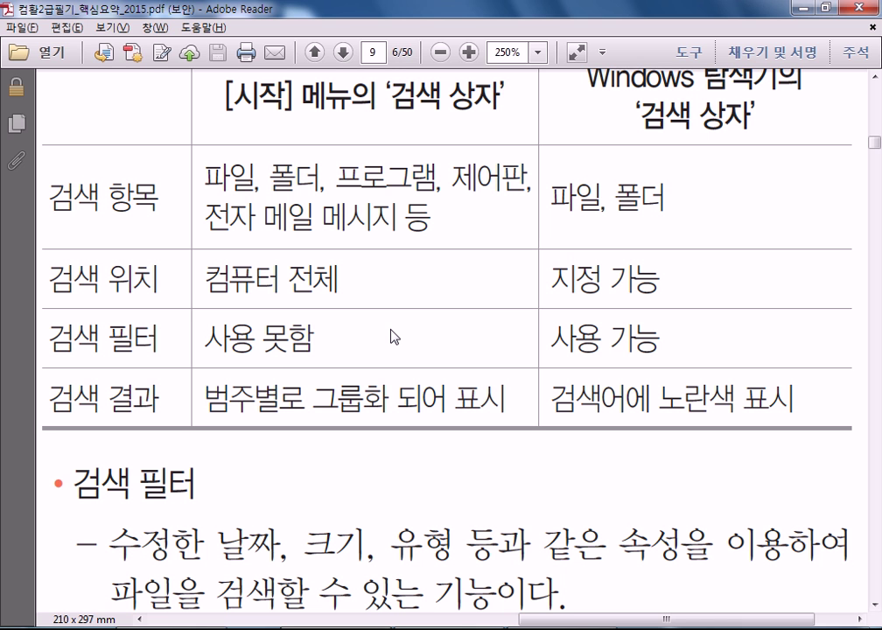
- Switch to Windows Explorer, open the user's personal folder with 내 문서 collapsed, and bring up its available search filters
click(203, 628)
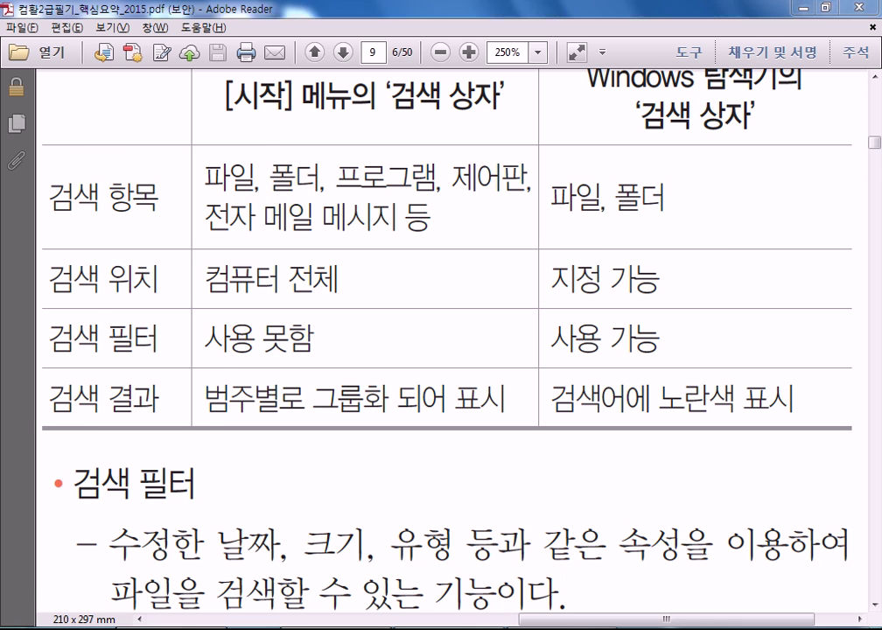
drag(213, 326, 222, 232)
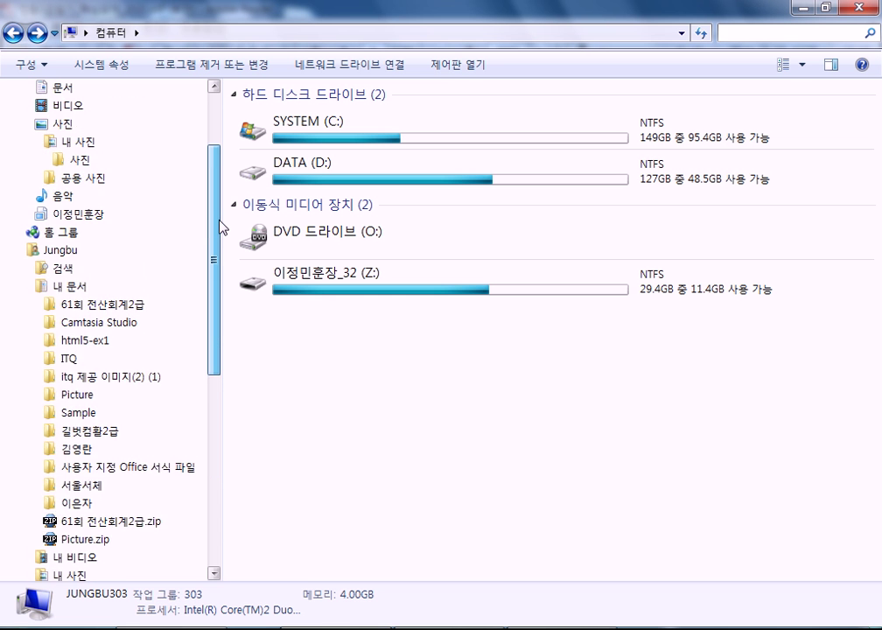
click(72, 288)
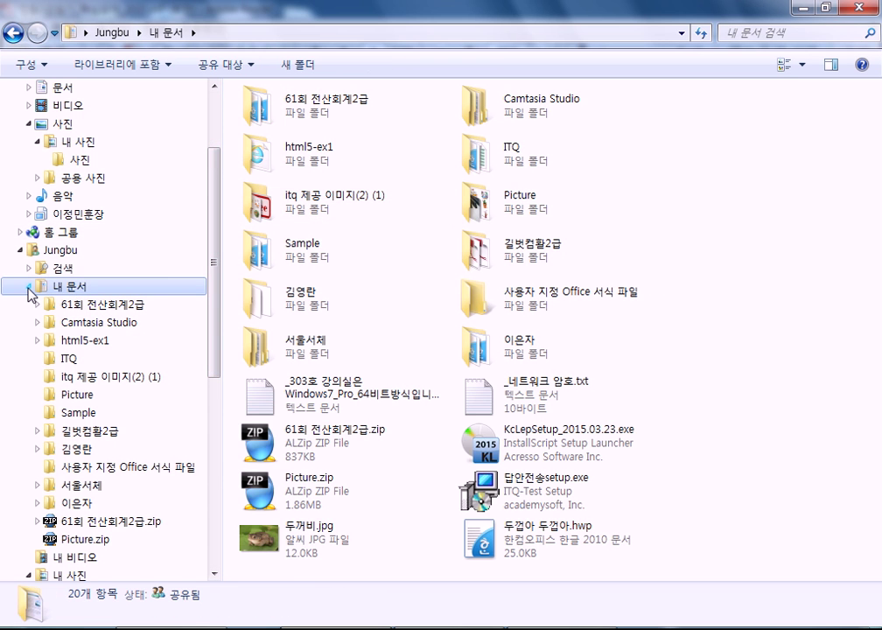
click(30, 287)
click(58, 251)
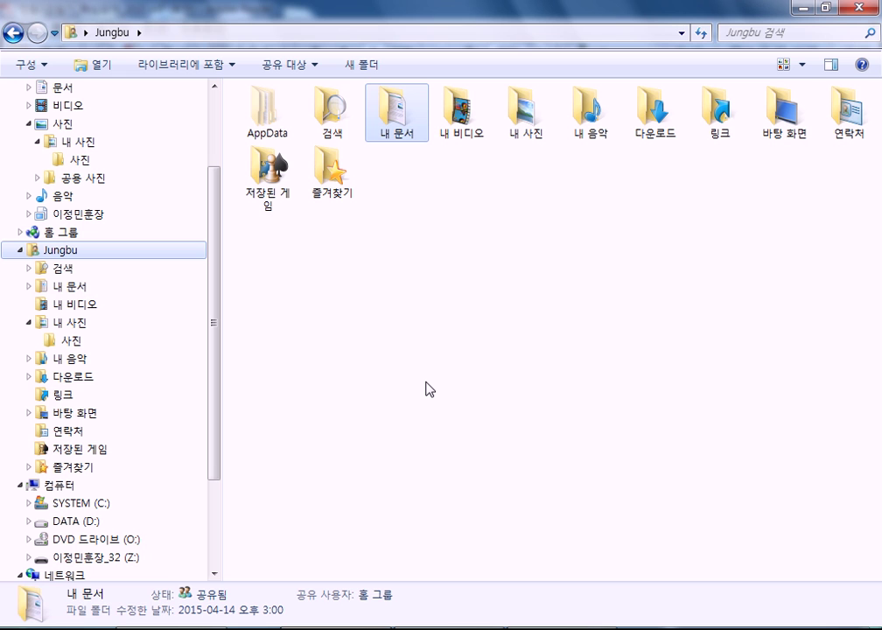
click(763, 33)
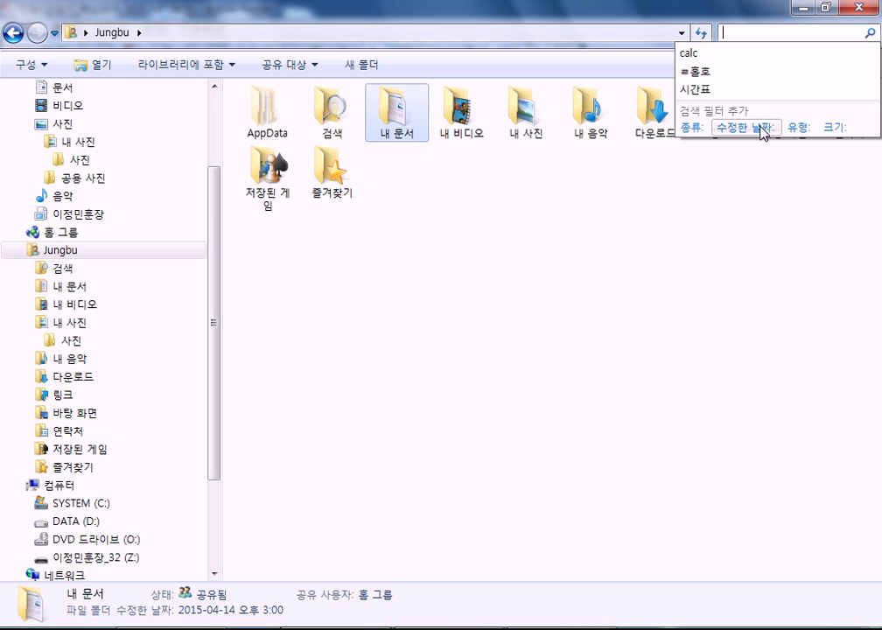
- Add a modified-date filter to the home folder's search and browse its calendar back to February 2015
click(760, 129)
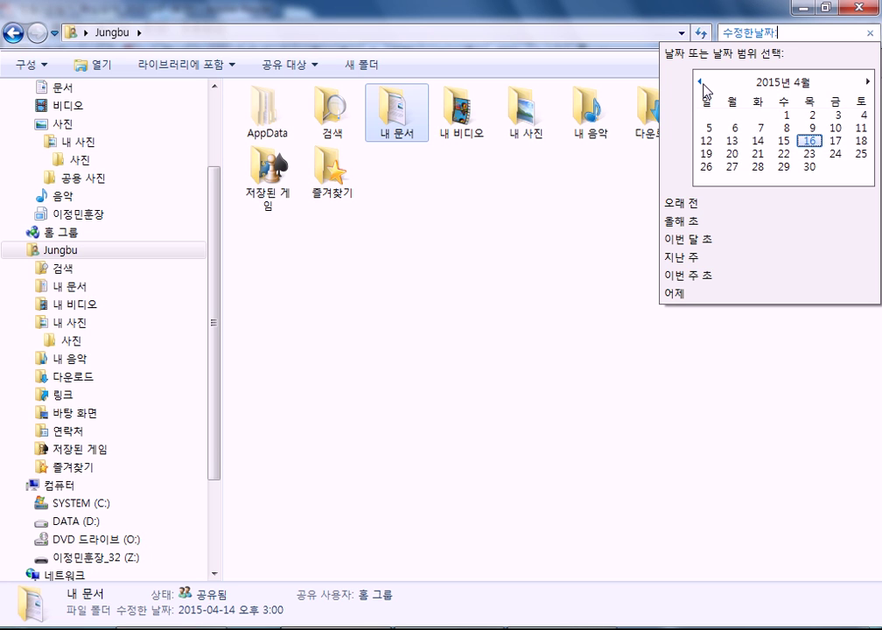
click(702, 83)
click(702, 83)
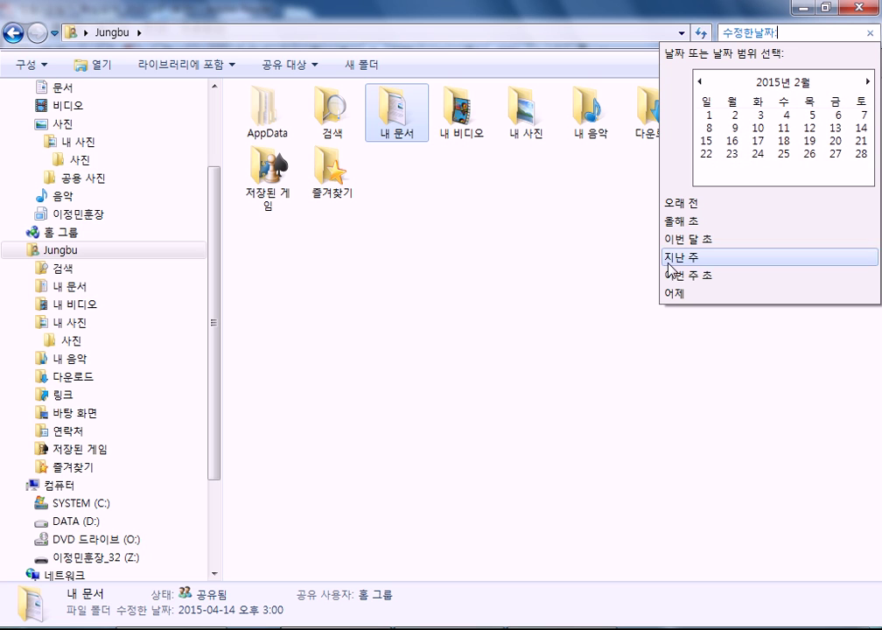
click(513, 377)
click(511, 363)
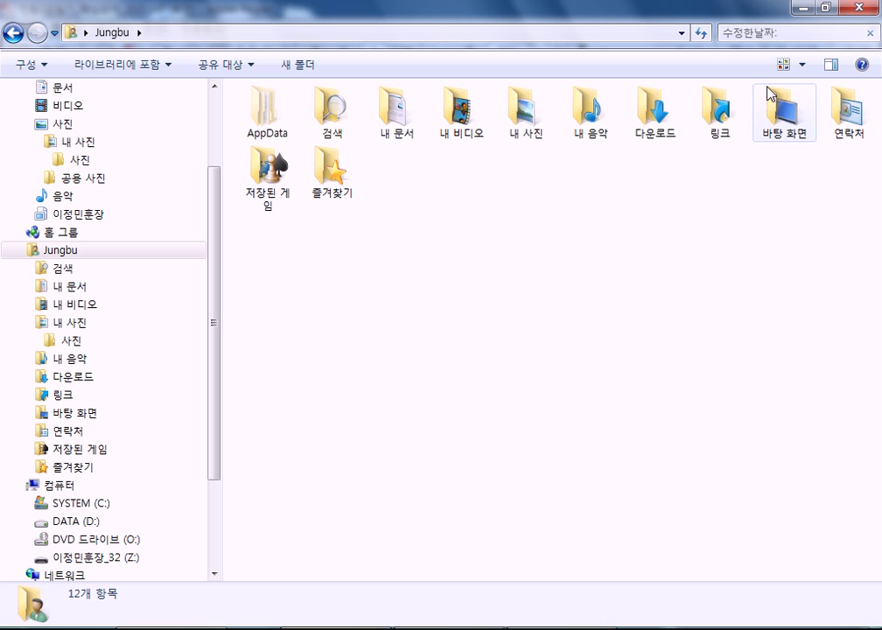
- Clear the modified-date search filter, bring its date choices up once more, and clear the search again
click(798, 32)
click(812, 33)
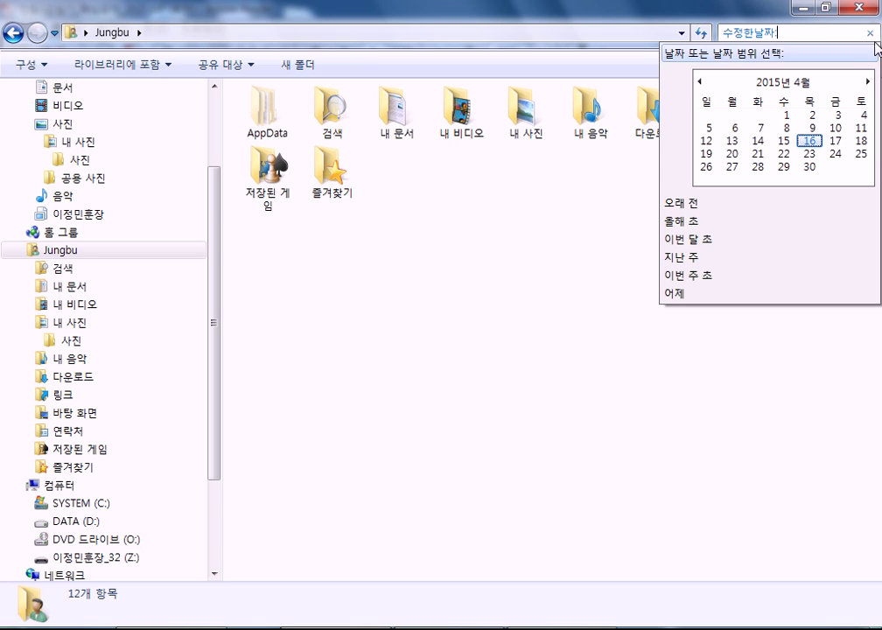
click(873, 33)
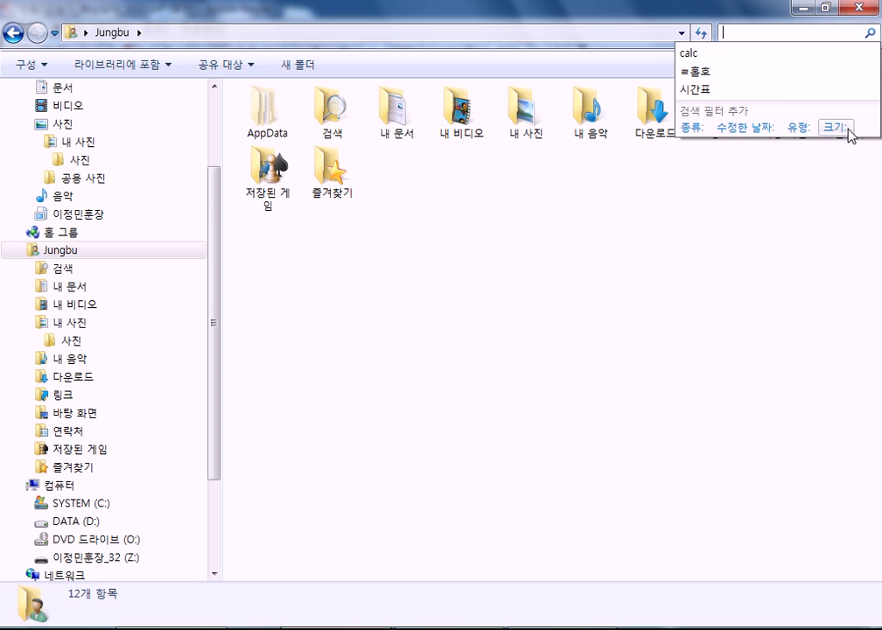
click(774, 130)
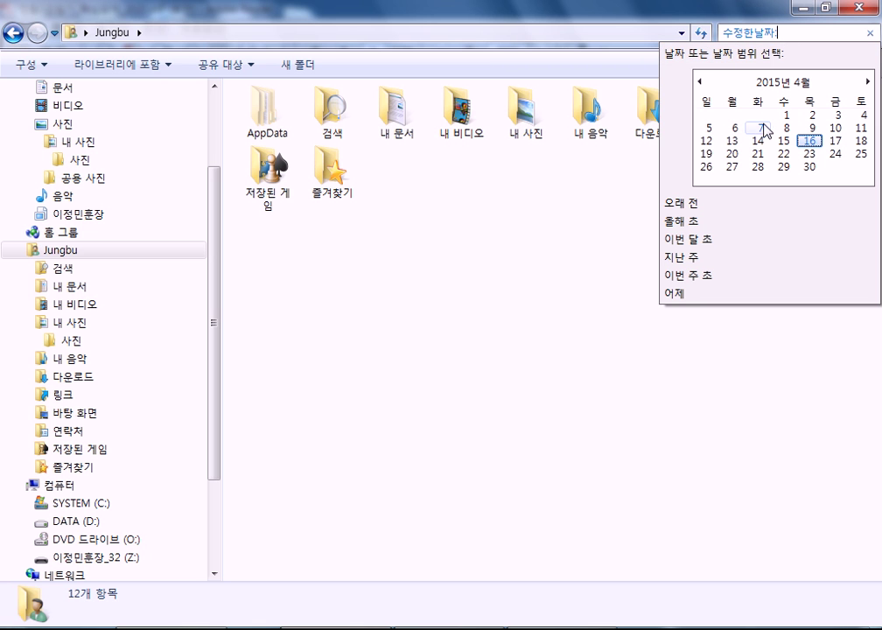
click(871, 32)
click(626, 282)
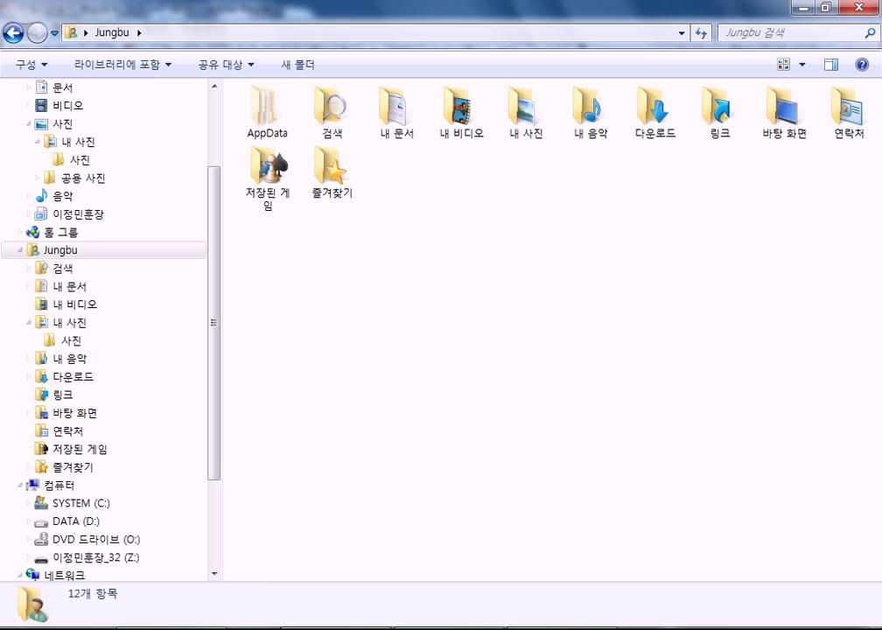
- Look at the Start menu's search box, close it and switch to the PDF summary in Adobe Reader
click(22, 628)
click(79, 599)
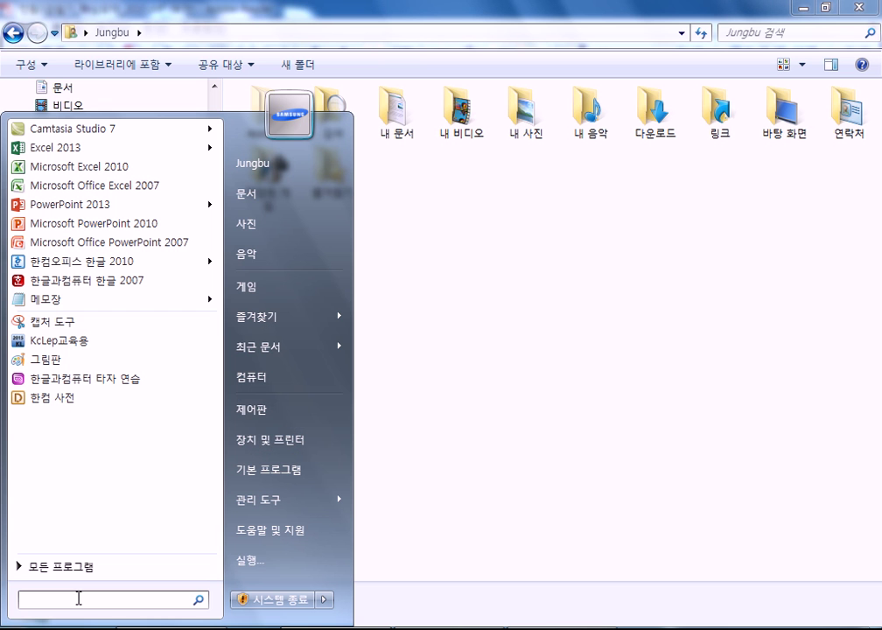
click(542, 440)
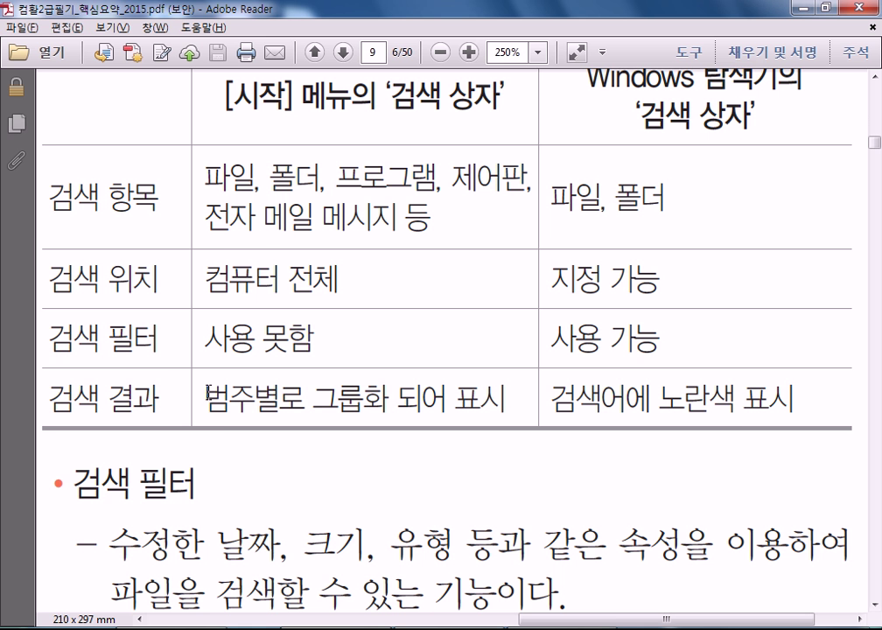
- Examine the search box comparison, the search filters per library and the filter usage table on page 9
scroll(210, 391, down, 4)
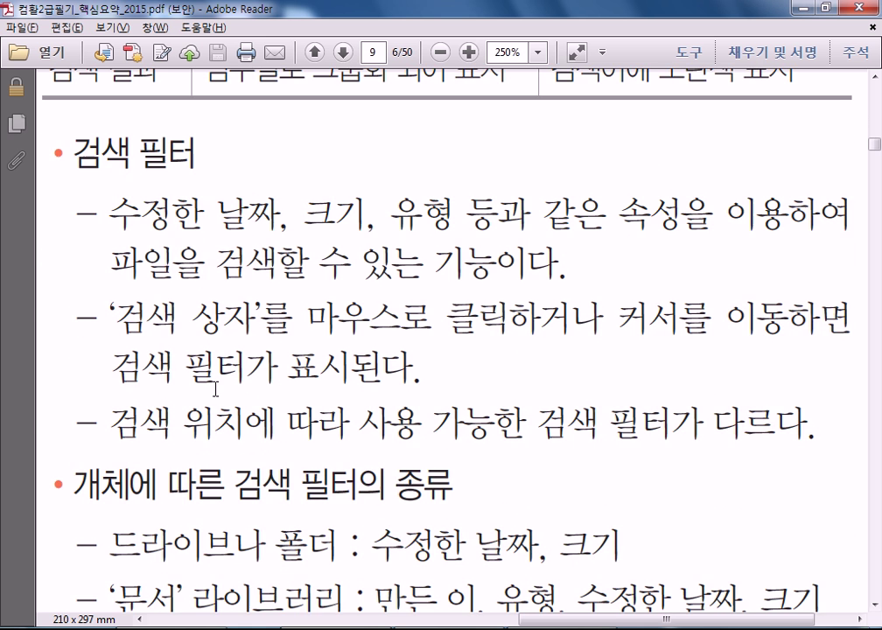
scroll(221, 391, up, 2)
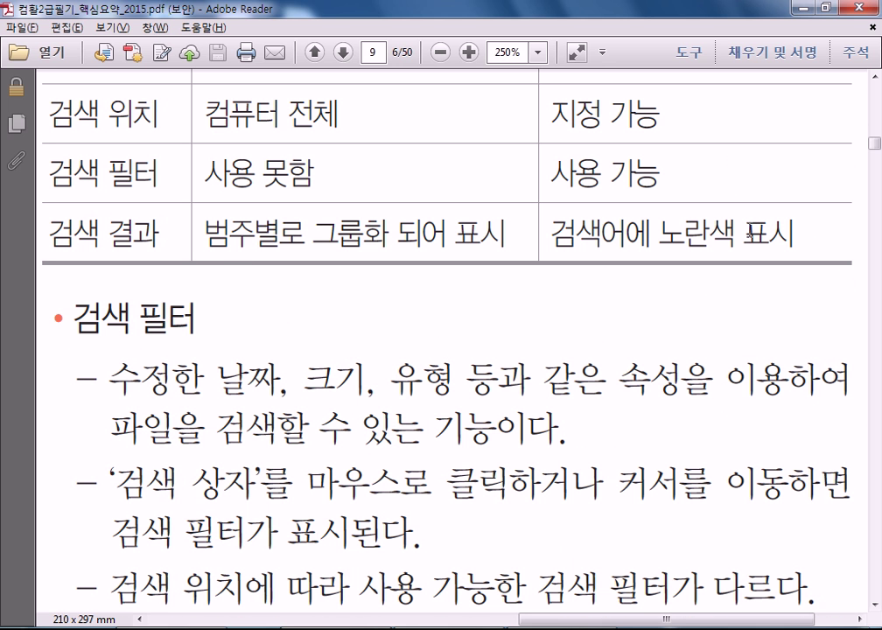
scroll(610, 291, down, 3)
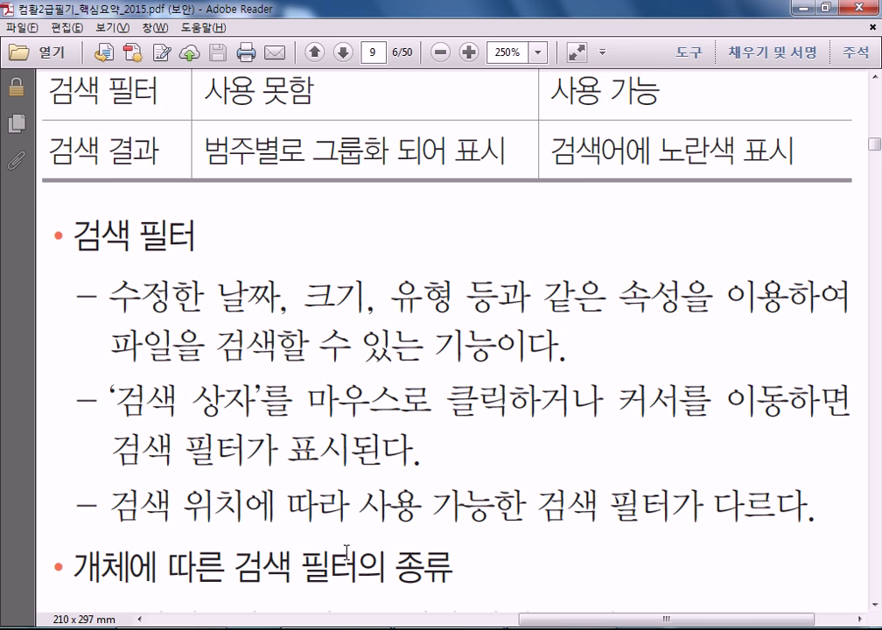
scroll(272, 396, down, 8)
scroll(344, 503, down, 8)
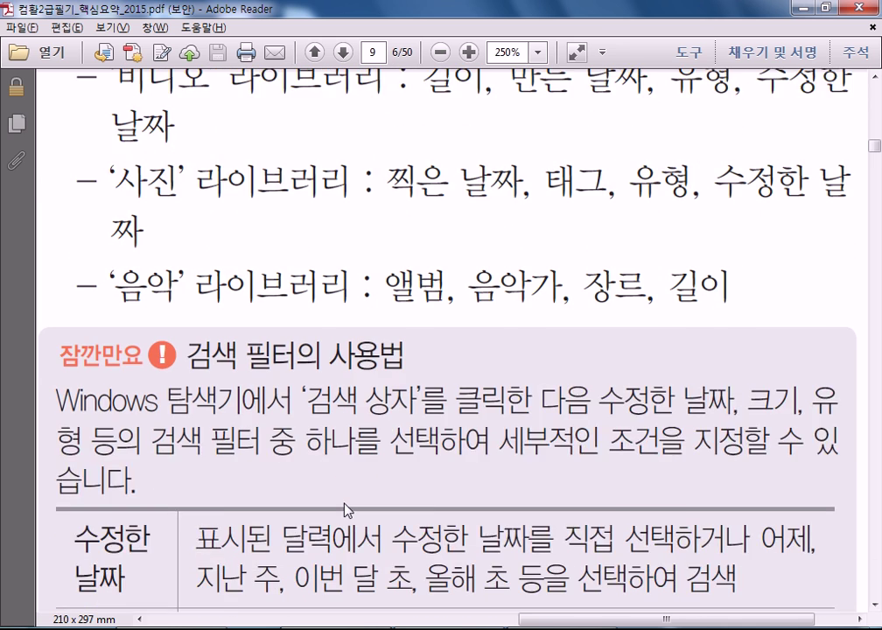
scroll(344, 500, down, 3)
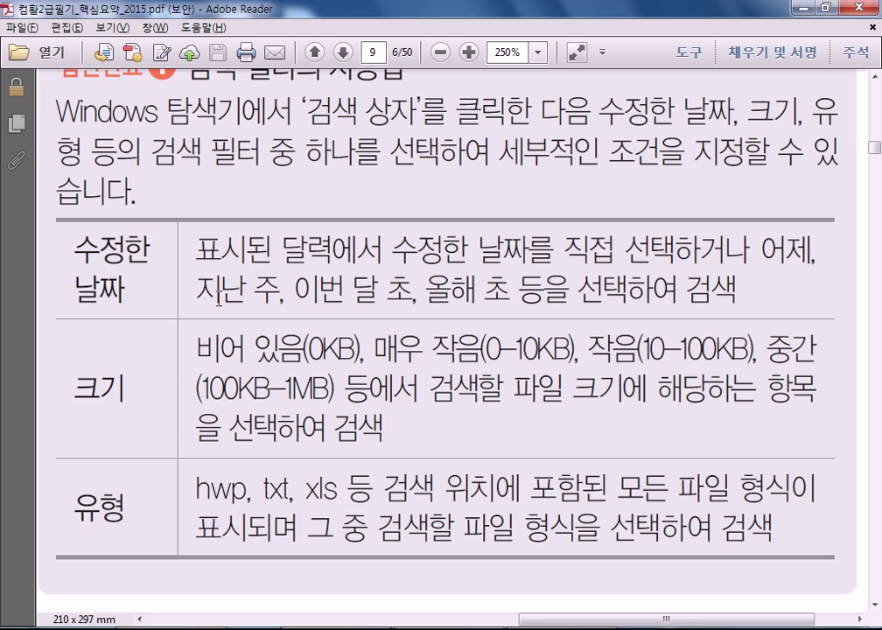
scroll(165, 478, up, 2)
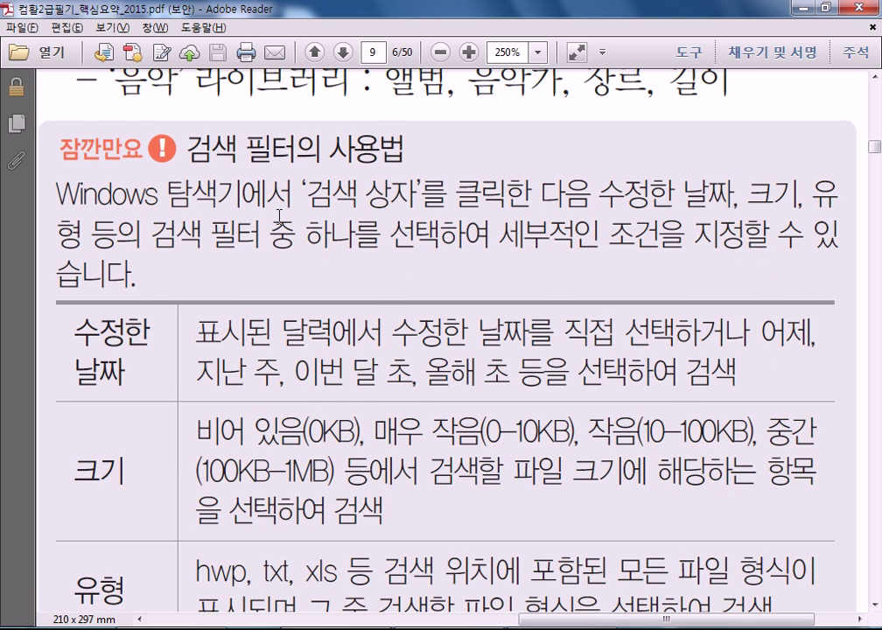
scroll(321, 413, down, 8)
scroll(325, 415, up, 1)
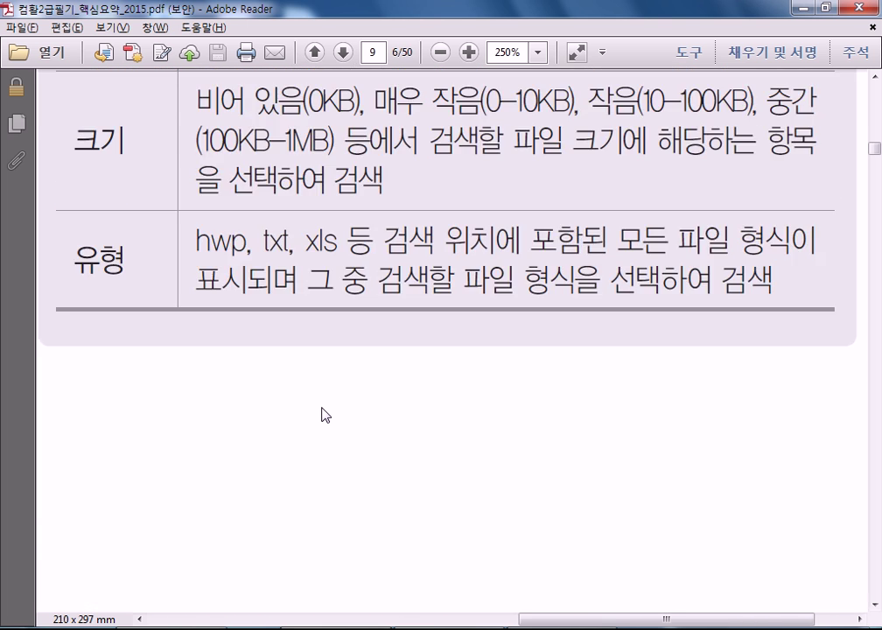
scroll(325, 415, up, 2)
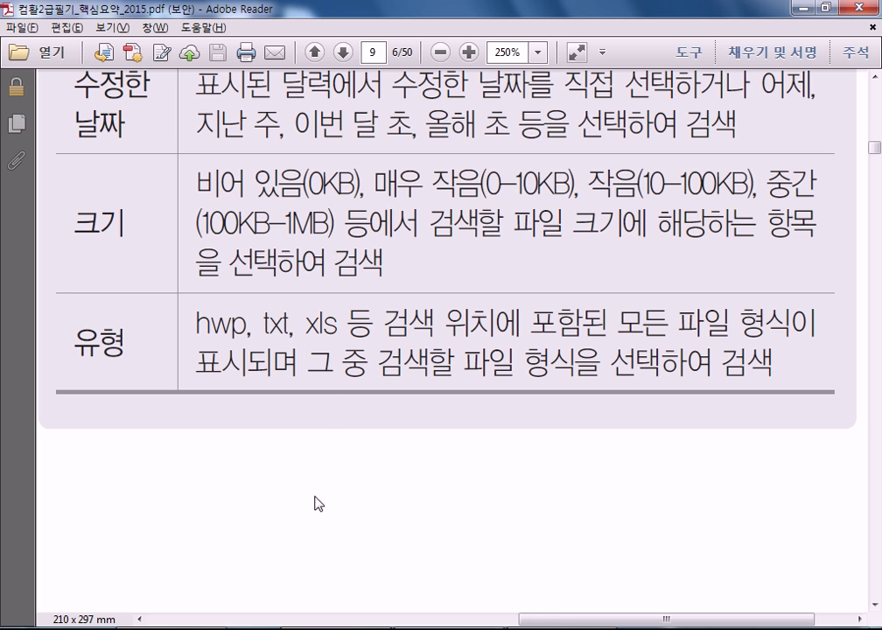
- Go to section 015 on file and folder selection on page 10 and examine its table of selection methods
drag(486, 622, 260, 624)
scroll(292, 570, down, 10)
scroll(303, 570, down, 5)
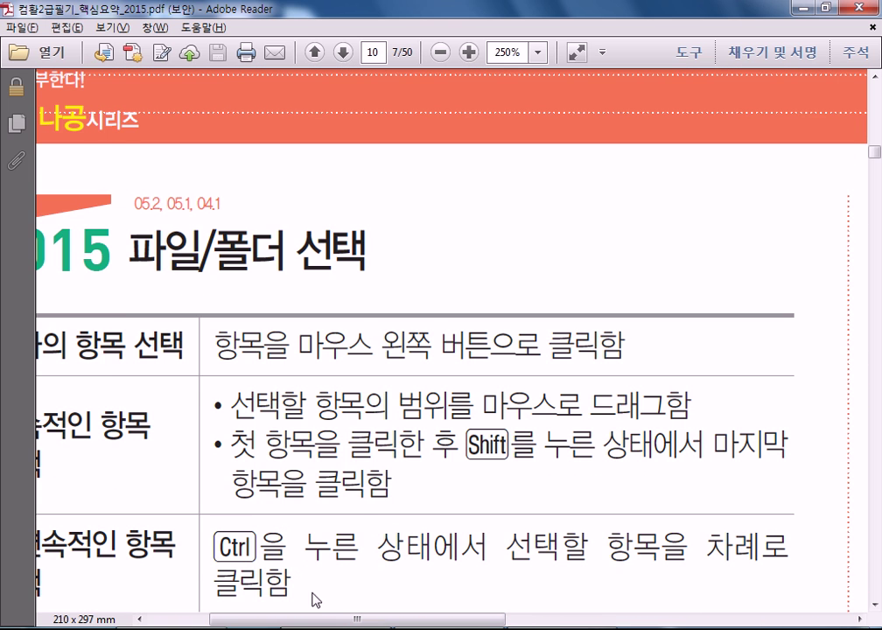
drag(348, 622, 318, 622)
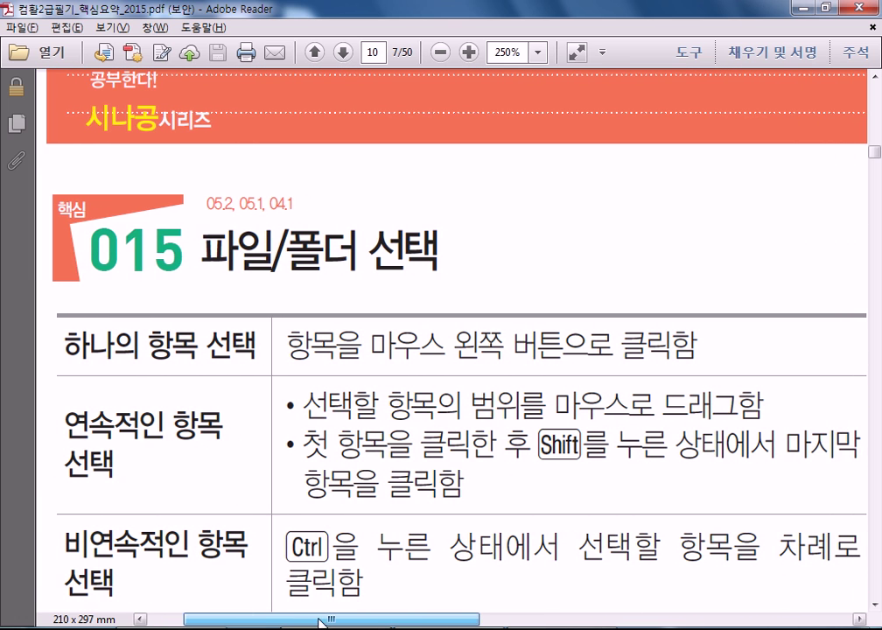
scroll(344, 578, down, 3)
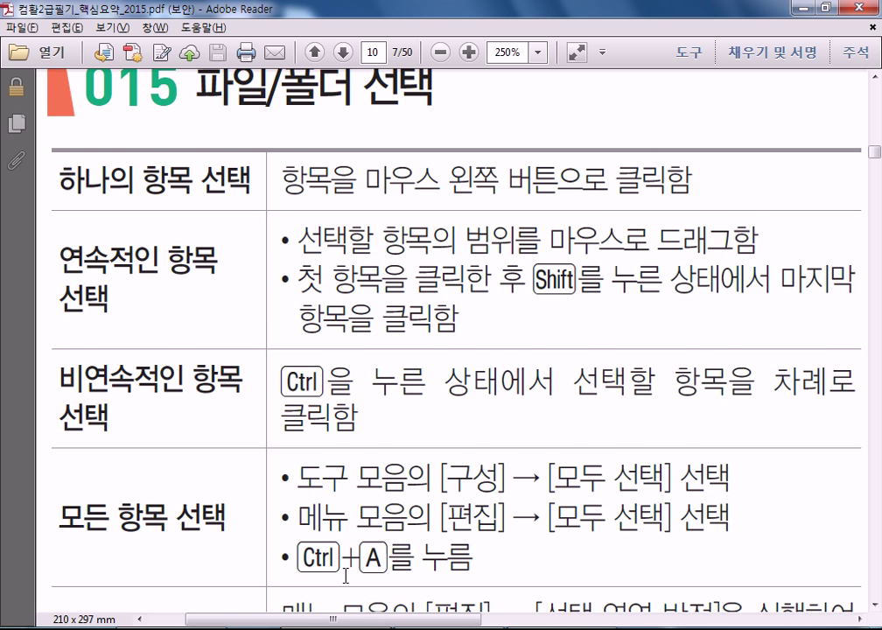
scroll(346, 576, down, 1)
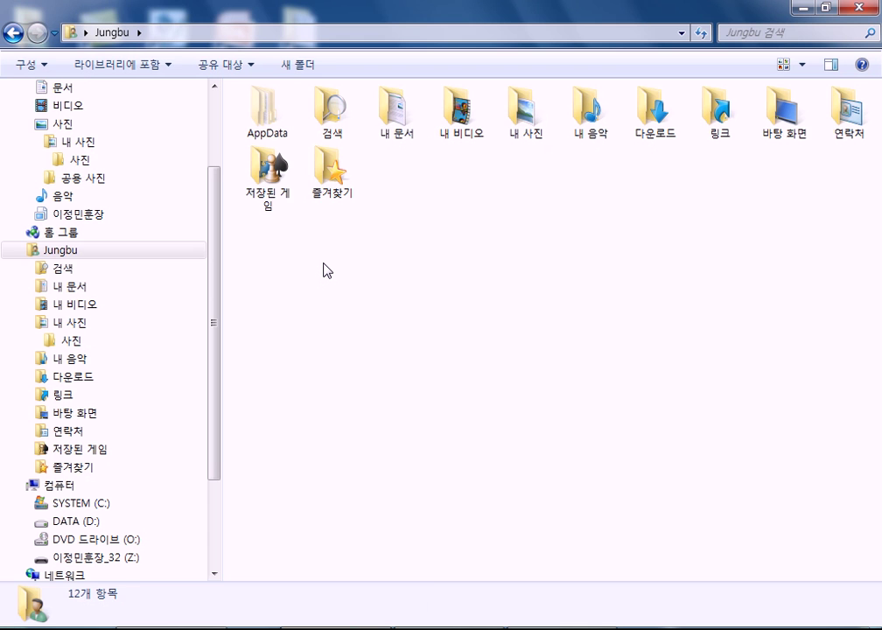
- Try selecting every item in the home folder in Explorer, and look up the Select All and Invert Selection commands
key(ctrl+a)
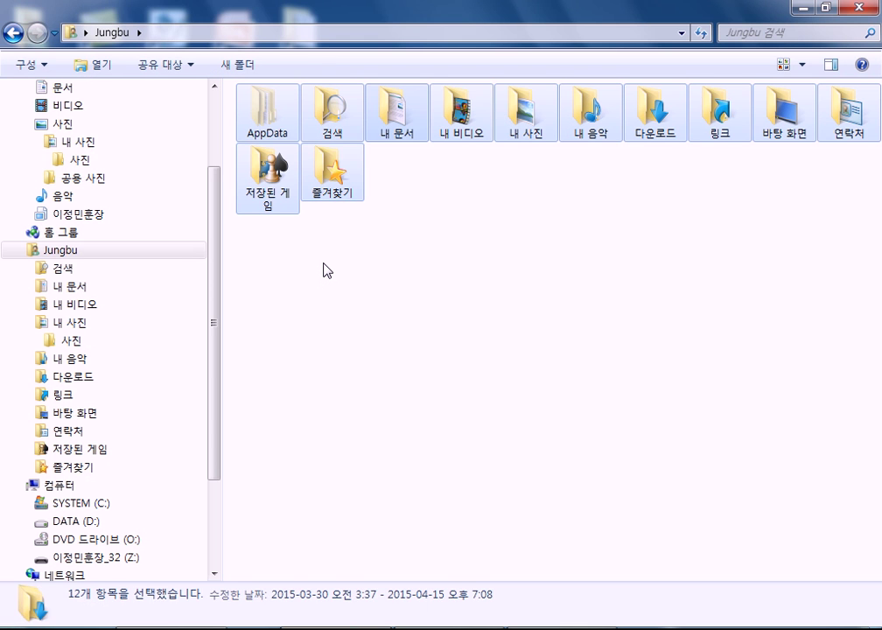
click(326, 270)
key(alt)
click(79, 58)
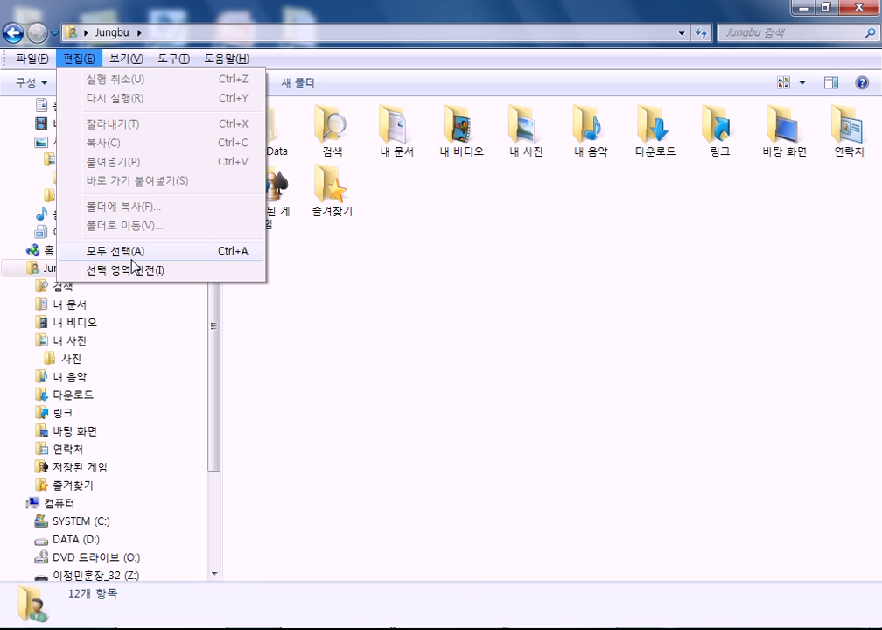
click(624, 313)
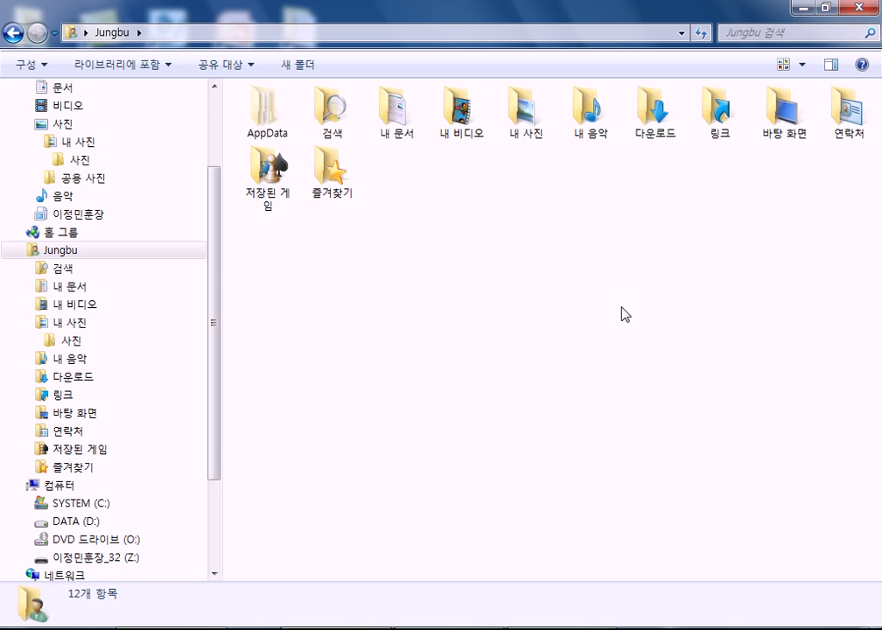
- Select all the folders in the home folder again
key(ctrl+a)
click(445, 342)
key(ctrl+a)
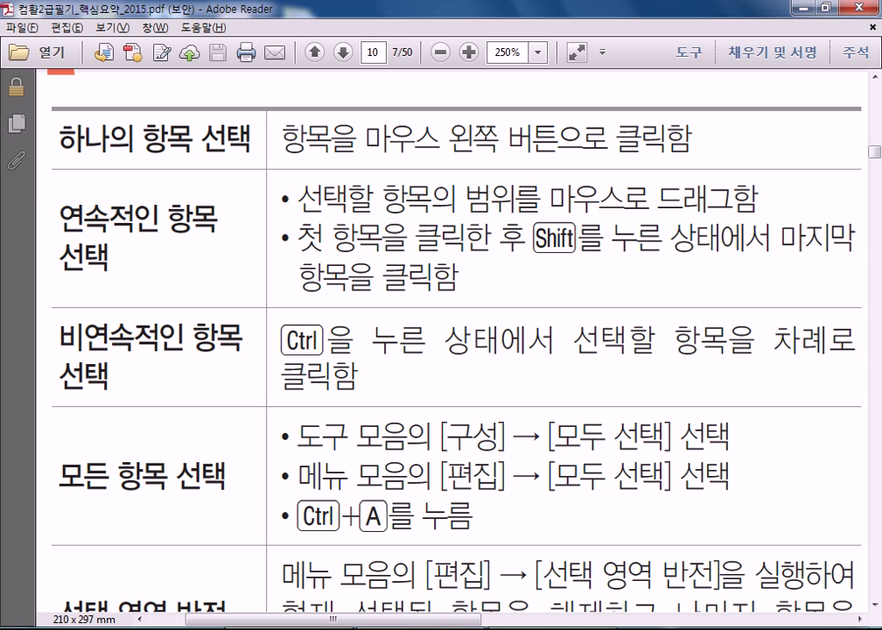
- Show the Documents library in a new Explorer window and check the contents of its ITQ folder
key(super+e)
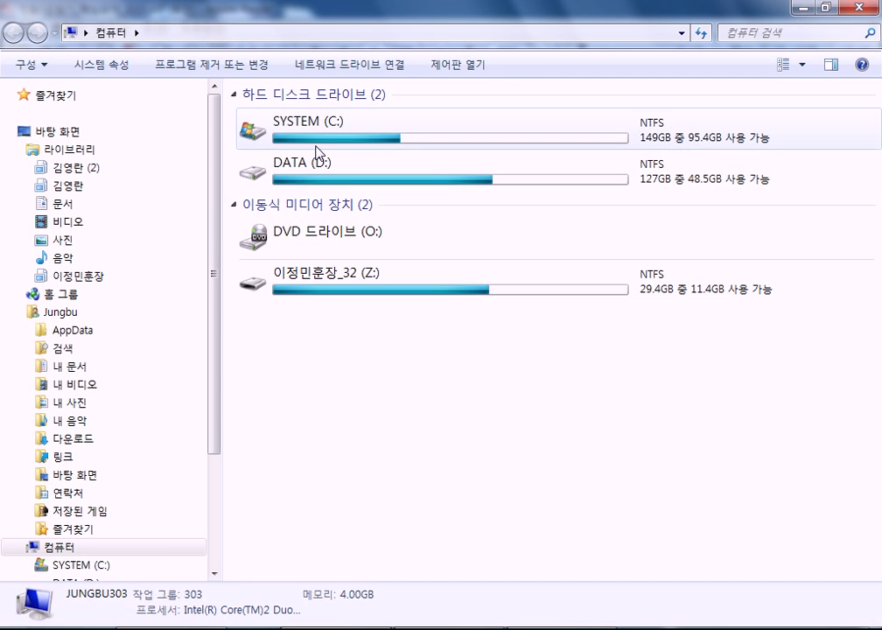
click(316, 134)
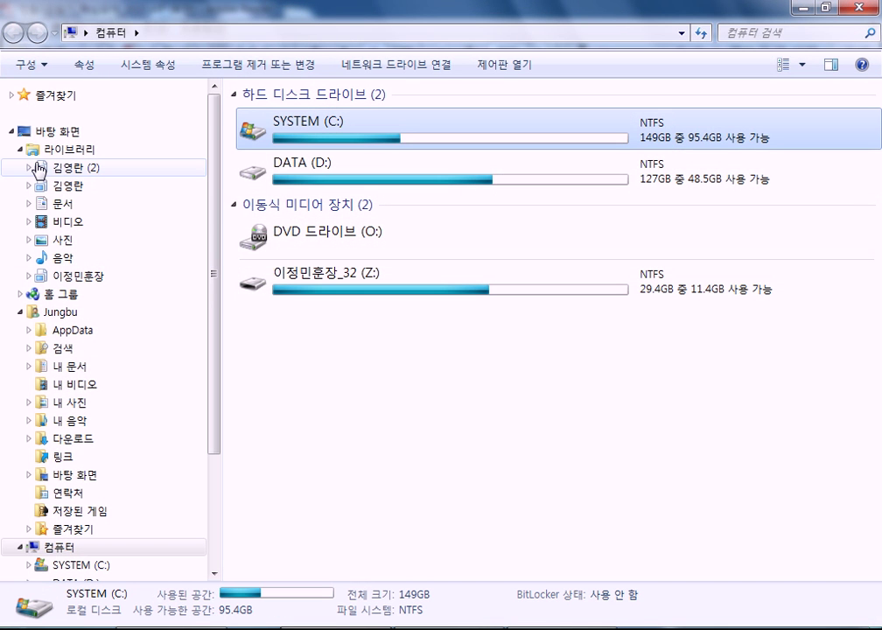
click(66, 203)
click(262, 217)
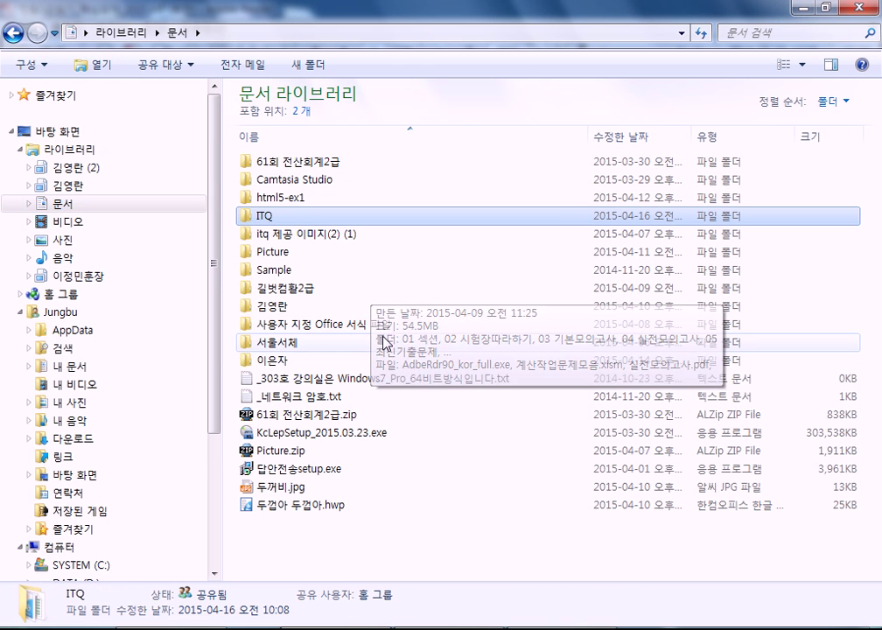
double_click(266, 220)
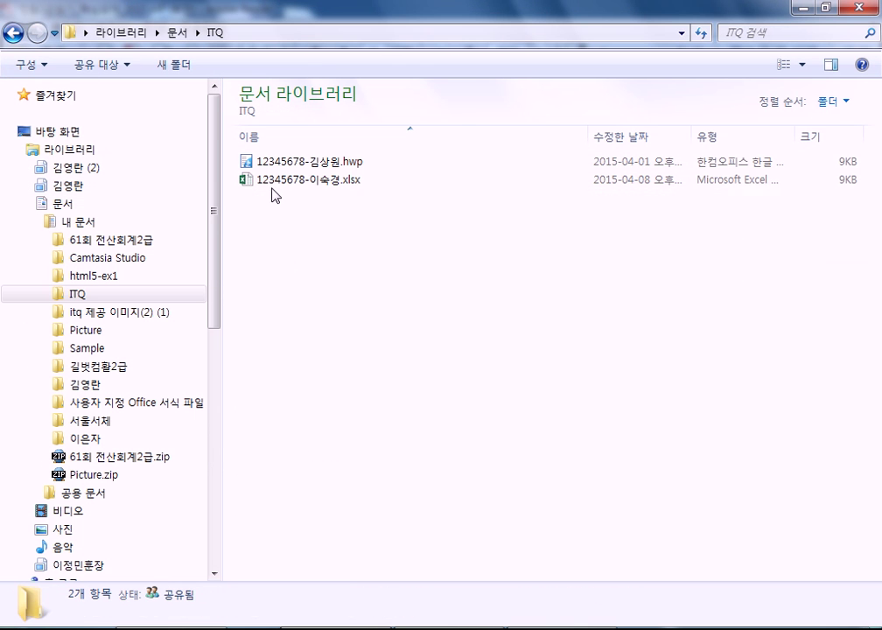
key(BackSpace)
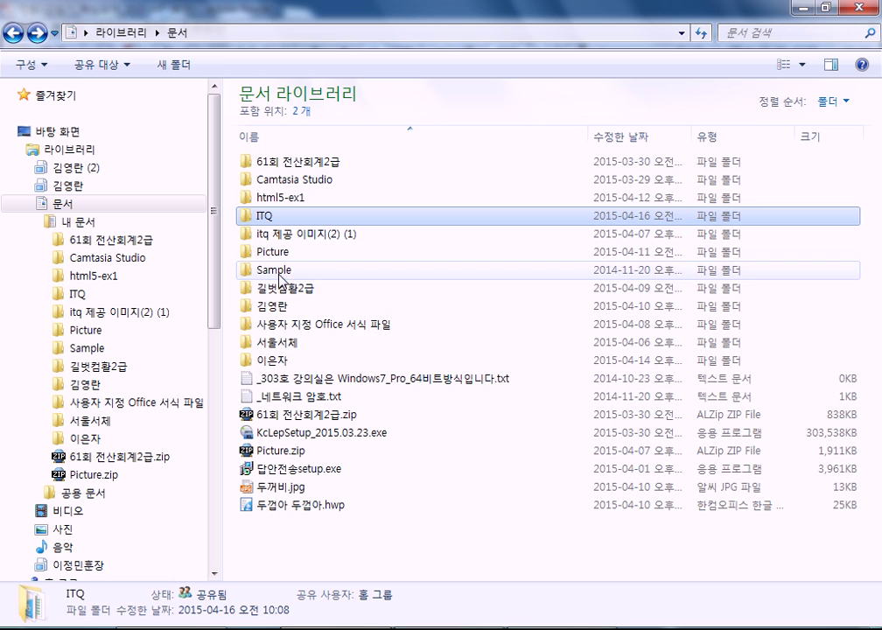
- Move the Picture folder into the ITQ folder and open it there
click(262, 253)
drag(262, 253, 262, 217)
click(263, 215)
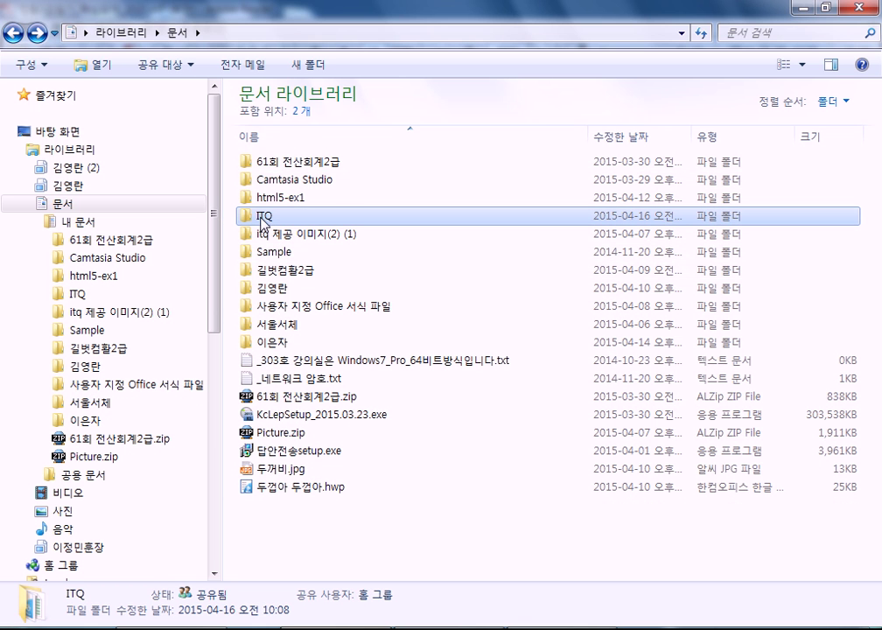
double_click(263, 215)
double_click(268, 162)
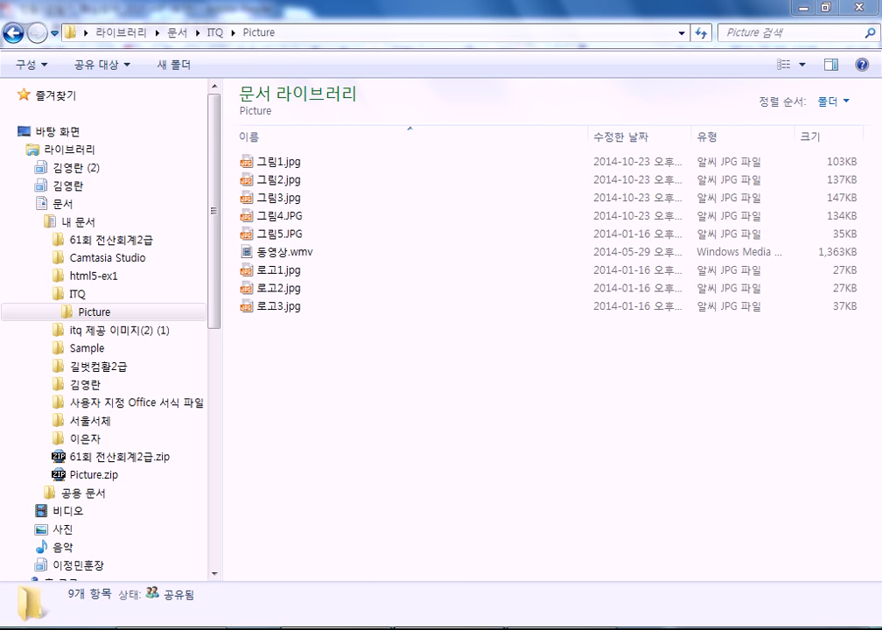
- Select the consecutive files 그림1.jpg through 그림5.JPG in the Picture folder as a range
click(451, 627)
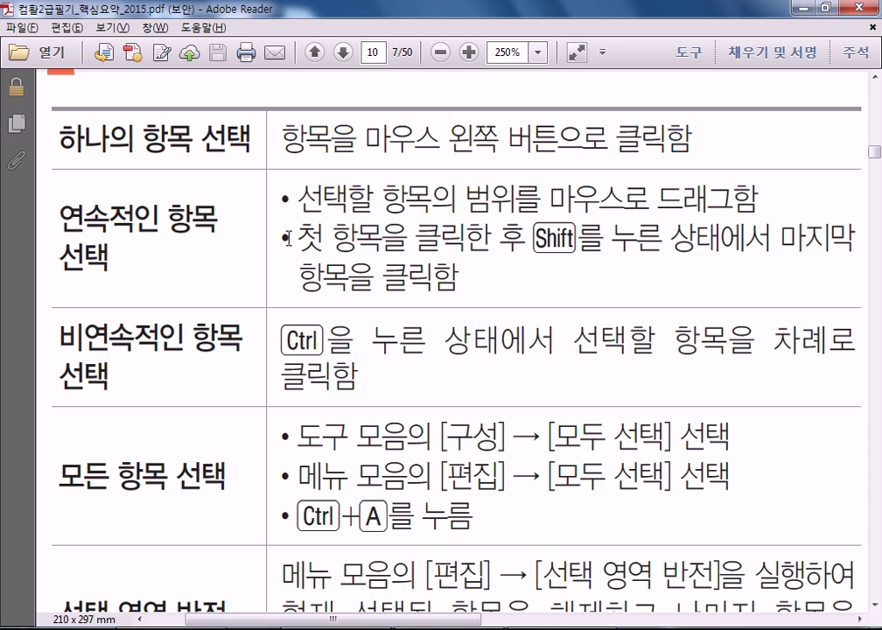
key(alt+Tab)
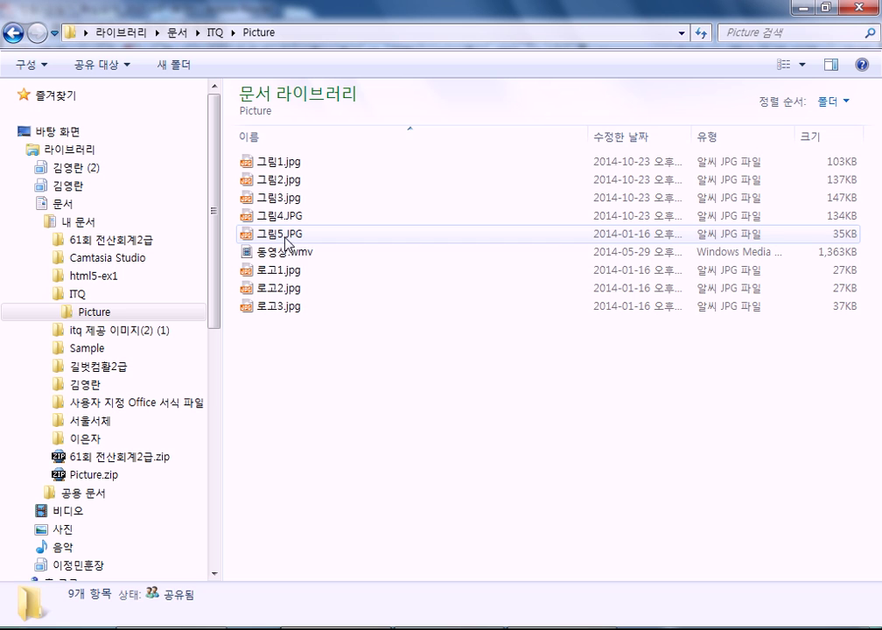
click(282, 163)
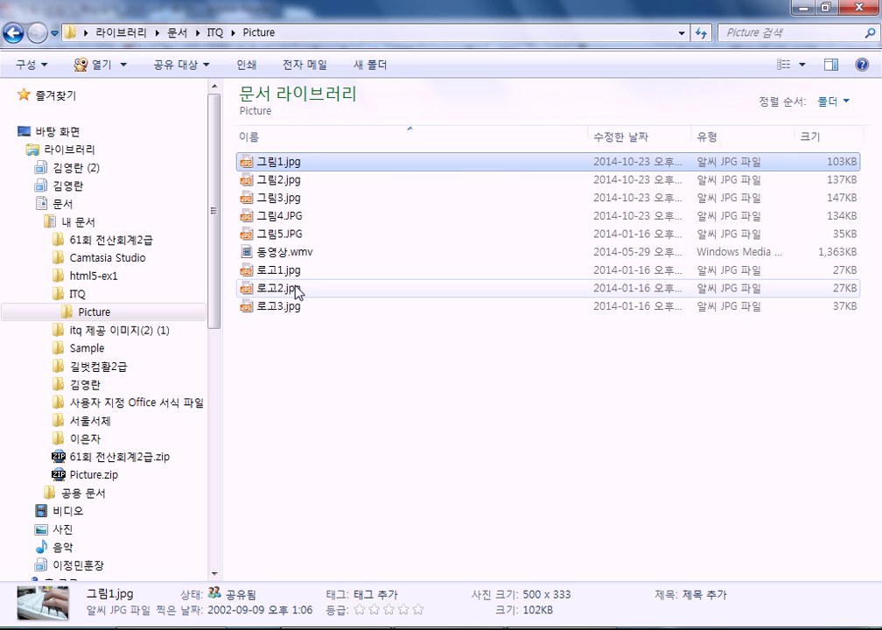
drag(463, 366, 317, 186)
click(430, 387)
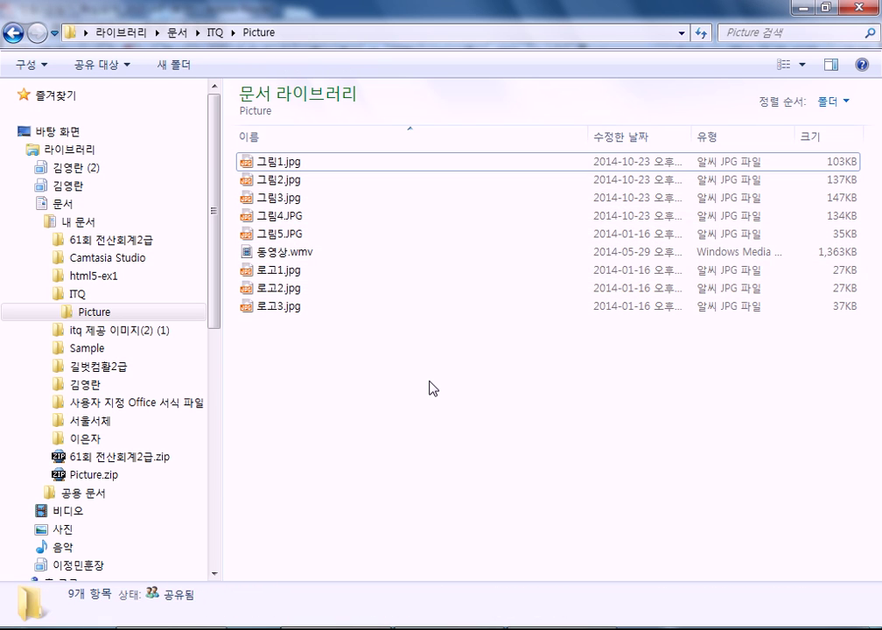
click(288, 168)
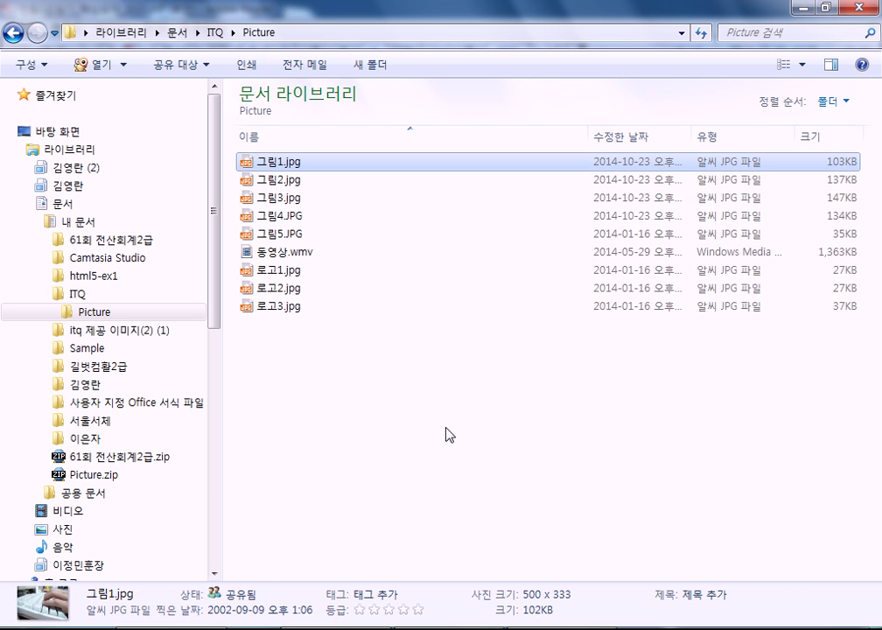
shift+click(288, 234)
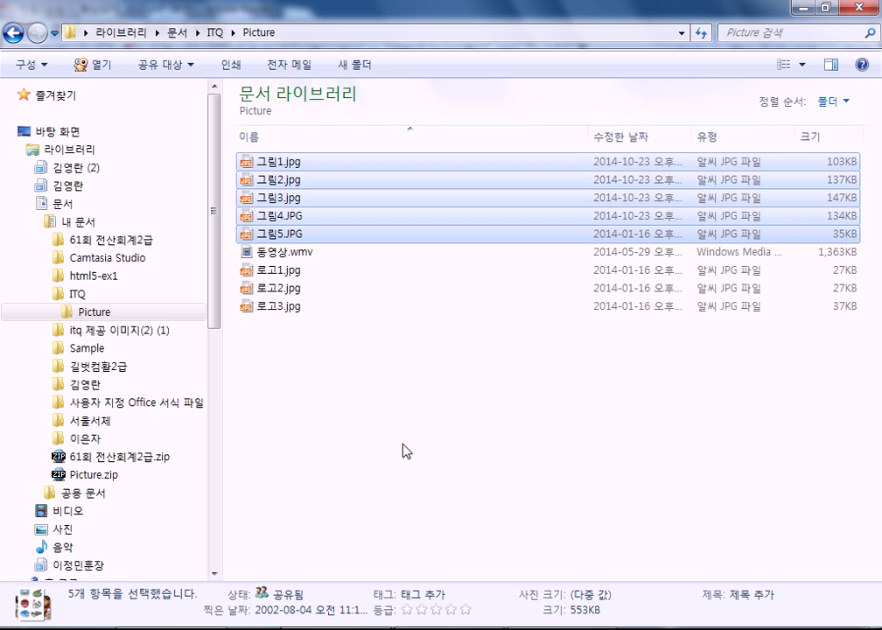
- Switch to the PDF summary and select the phrase "항목을 마우스 왼쪽 버튼으로" in the single-item selection row
click(477, 629)
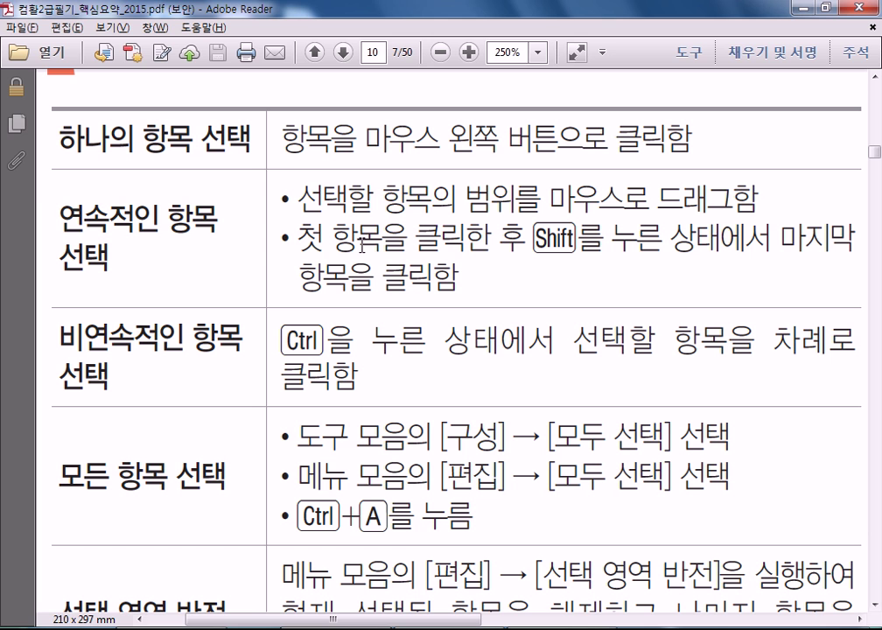
drag(298, 197, 455, 200)
click(289, 140)
shift+click(602, 138)
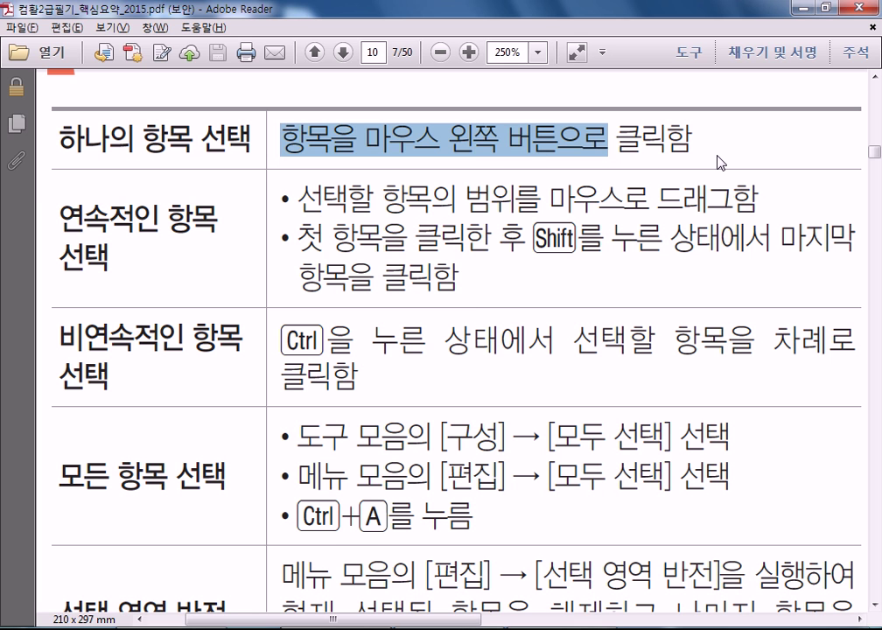
- Select the PDF table text from "항목을 마우스" through the "Ctrl+A를 누름" line as one range, and clear the selection
click(281, 137)
drag(281, 137, 520, 144)
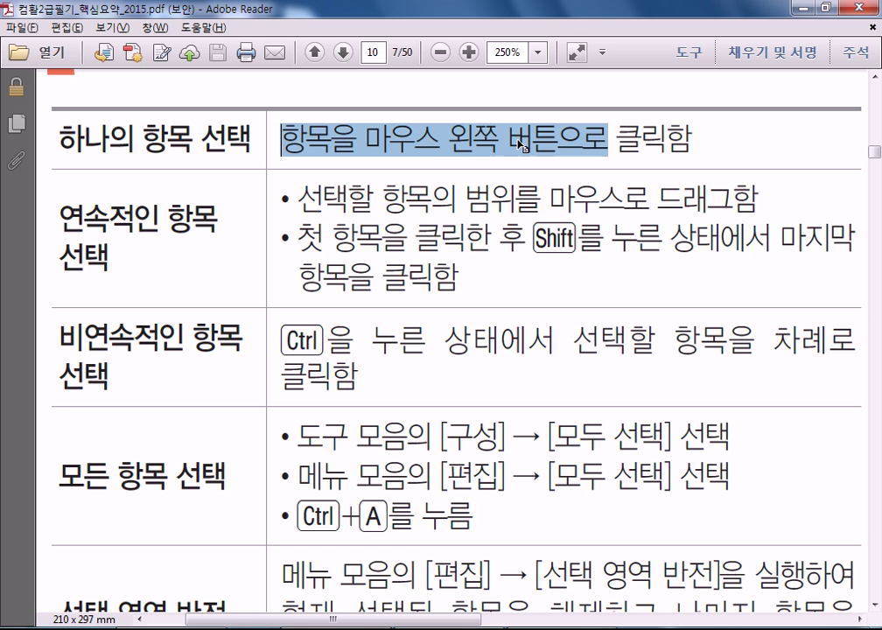
click(361, 170)
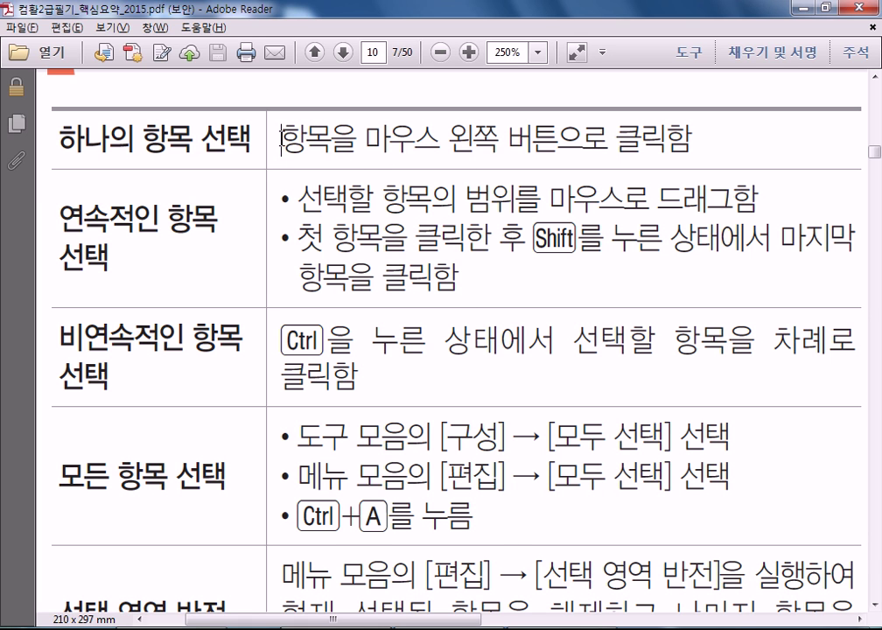
shift+click(471, 518)
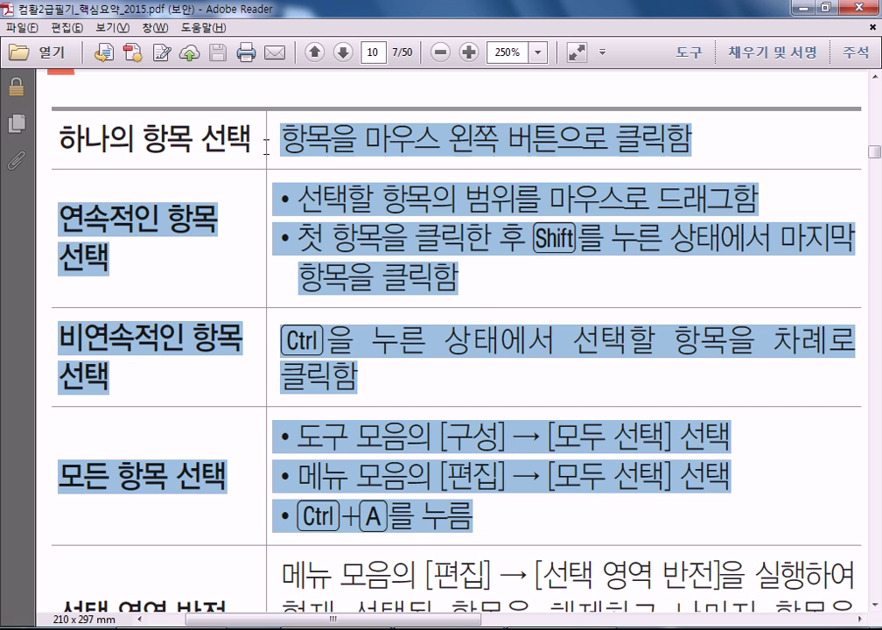
click(442, 234)
- Back in Explorer, reselect the range 그림1.jpg through 그림5.JPG and exclude 그림3.jpg from it
key(alt+Tab)
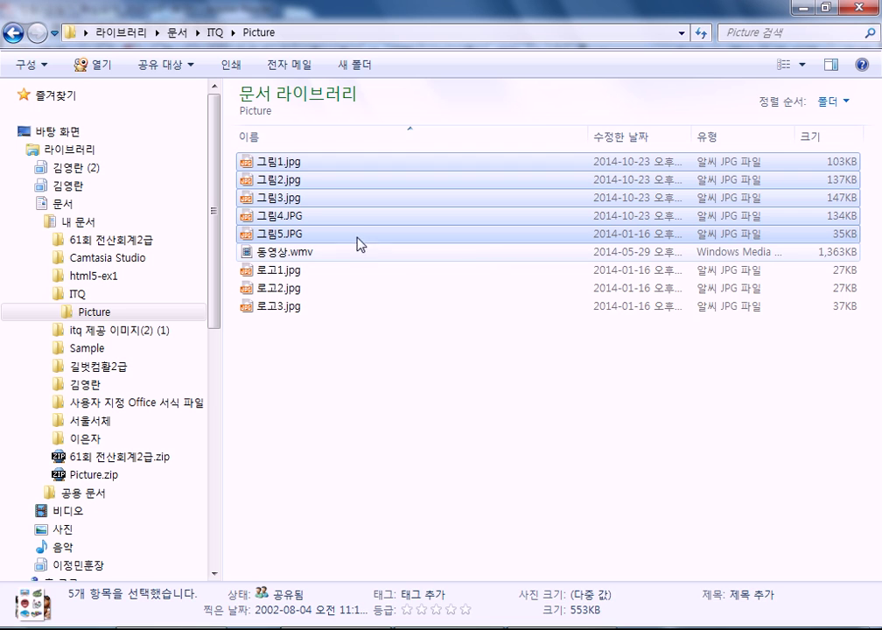
click(367, 356)
click(295, 166)
shift+click(303, 235)
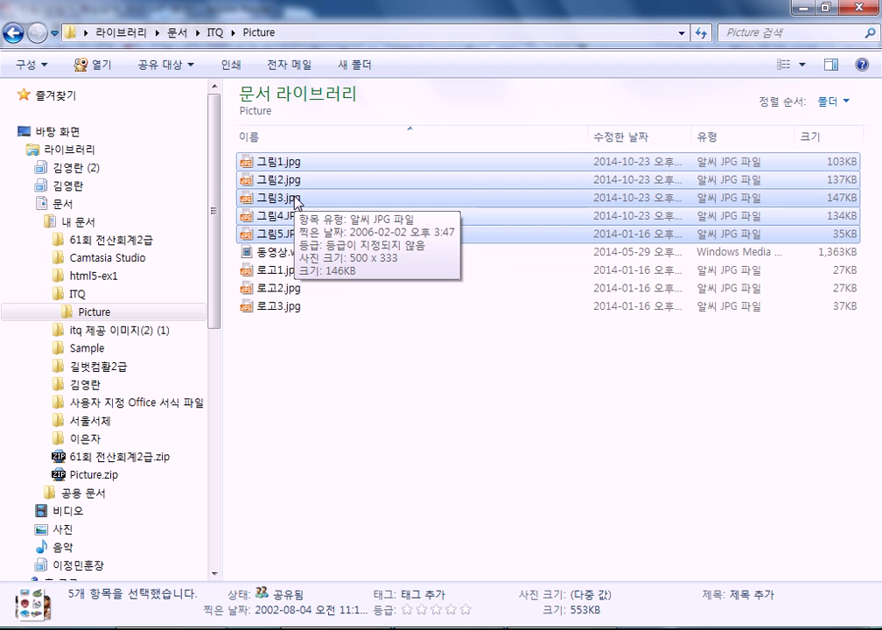
ctrl+click(295, 200)
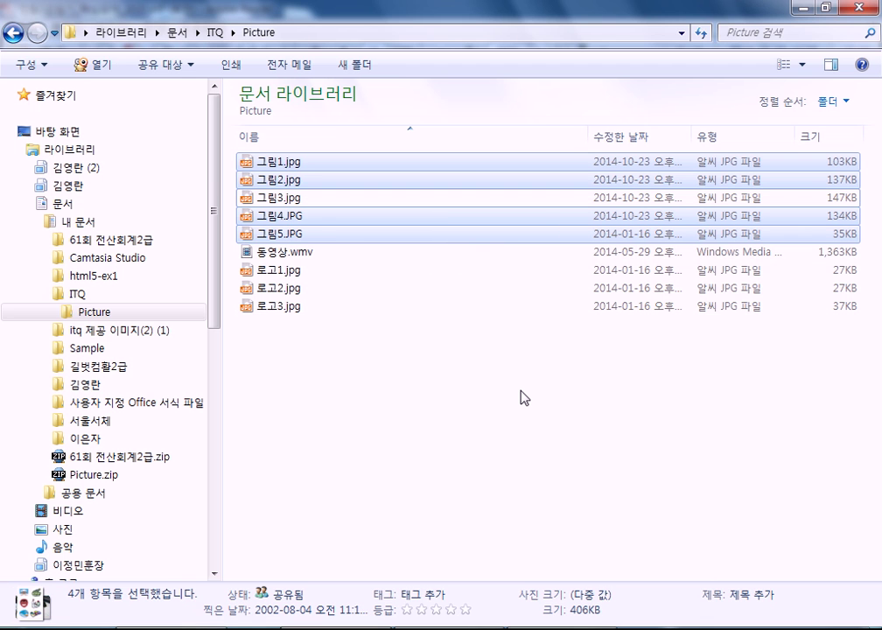
- Select the non-adjacent files 그림1.jpg, 그림4.JPG and 로고2.jpg, removing 그림4.JPG from the selection and adding it back
click(329, 164)
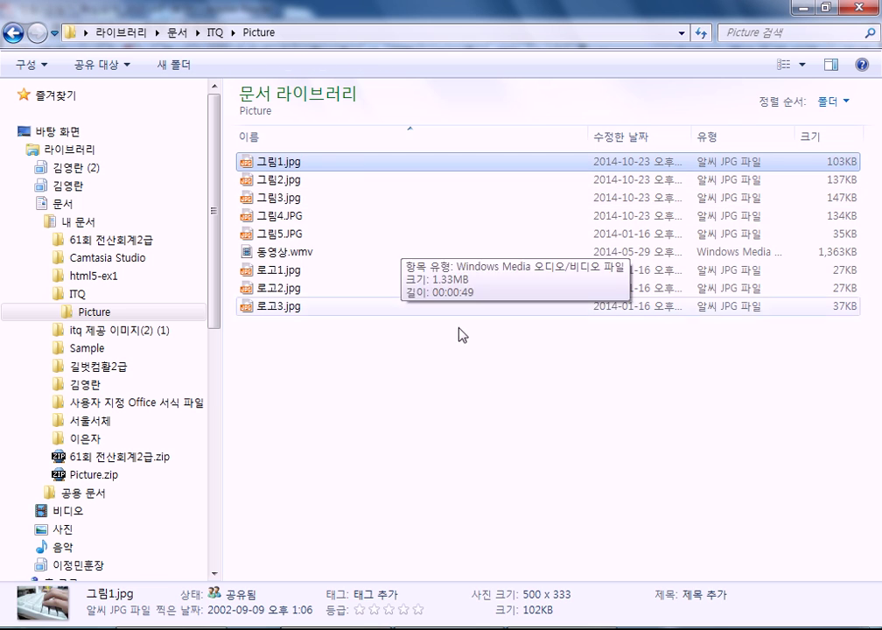
ctrl+click(289, 215)
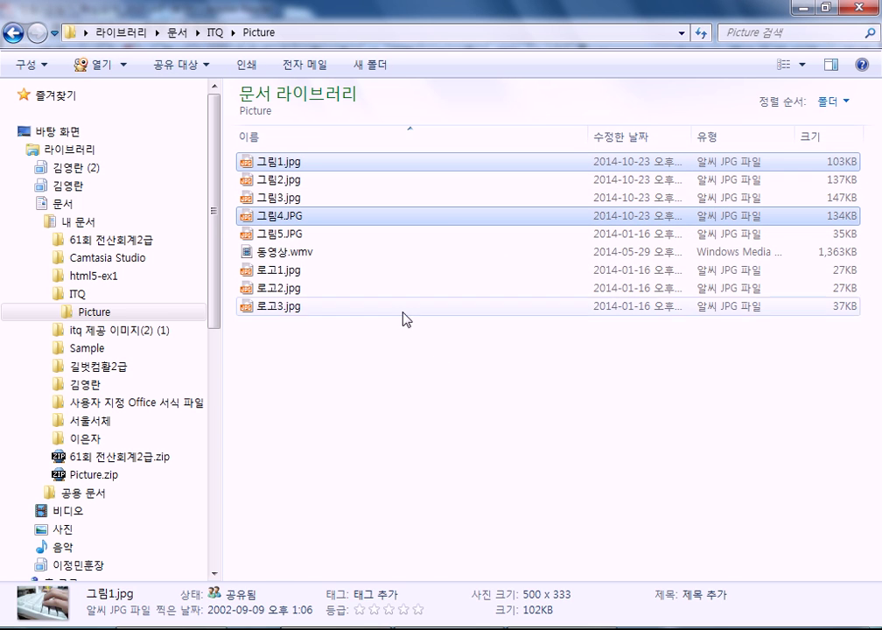
ctrl+click(292, 290)
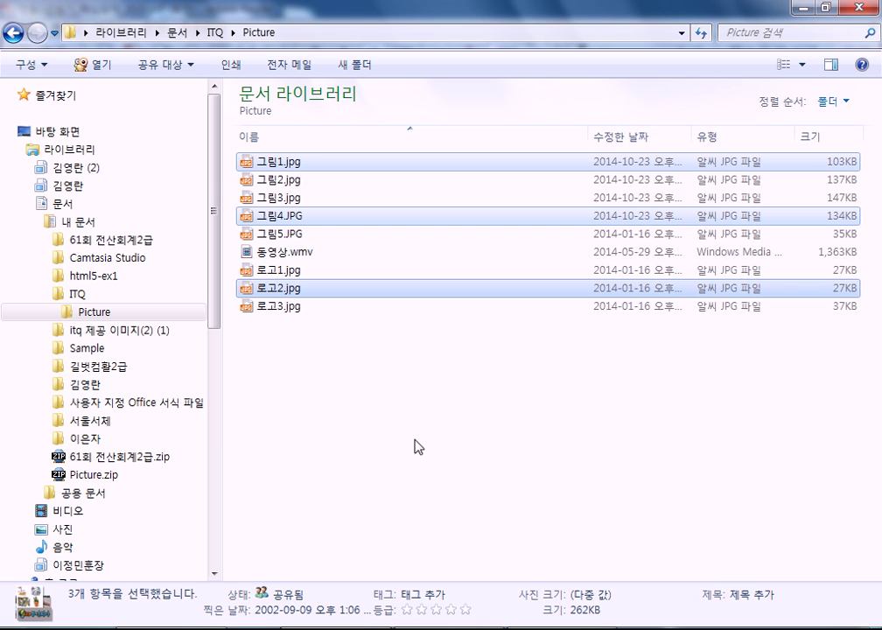
ctrl+click(293, 219)
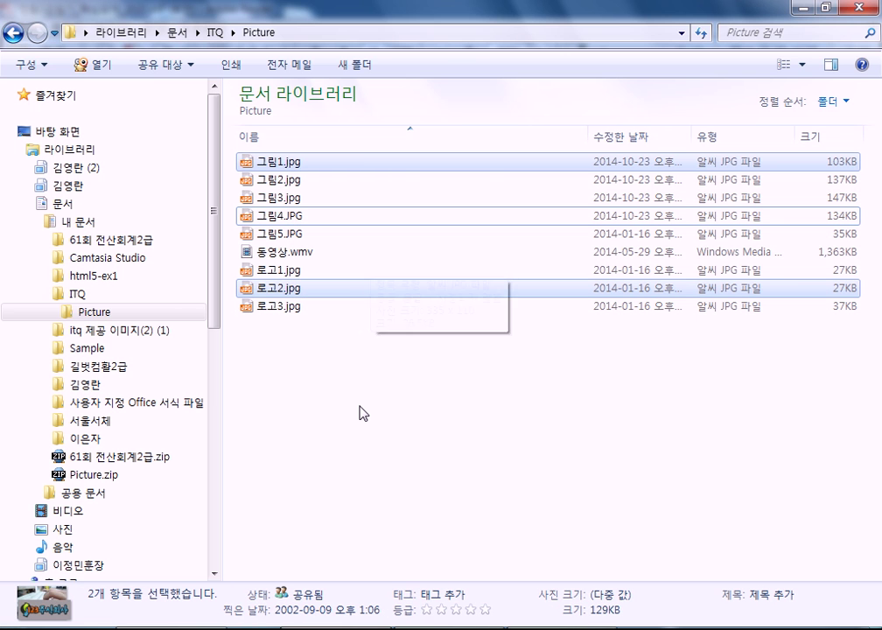
ctrl+click(307, 217)
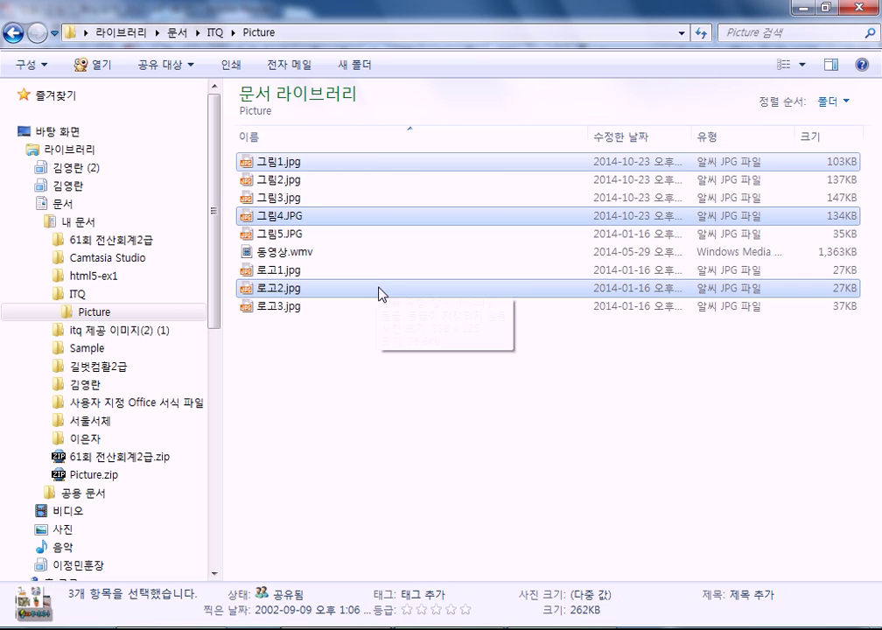
- Review the PDF summary's rows on non-consecutive selection, selecting all items and inverting the selection
key(alt+Tab)
drag(354, 344, 555, 342)
click(588, 357)
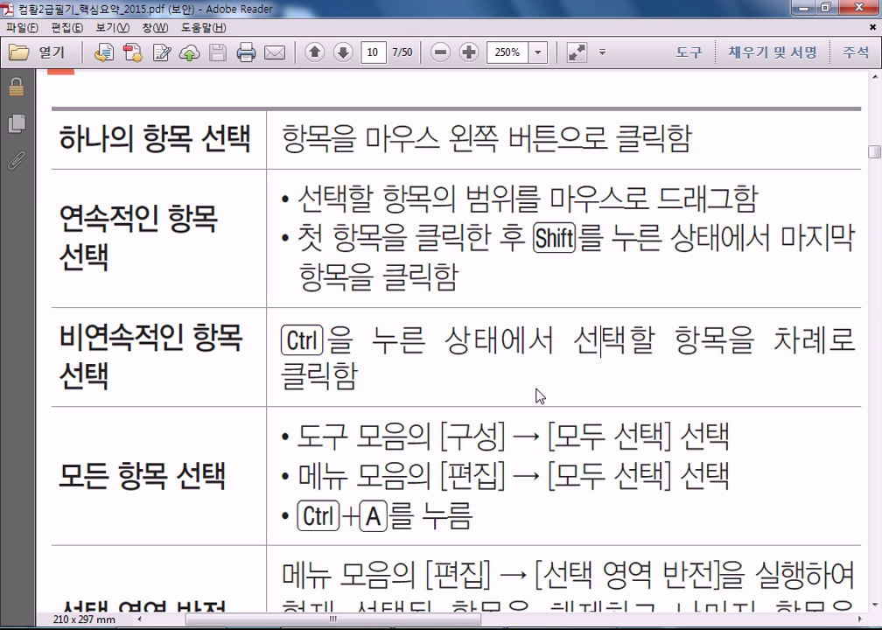
scroll(537, 396, down, 3)
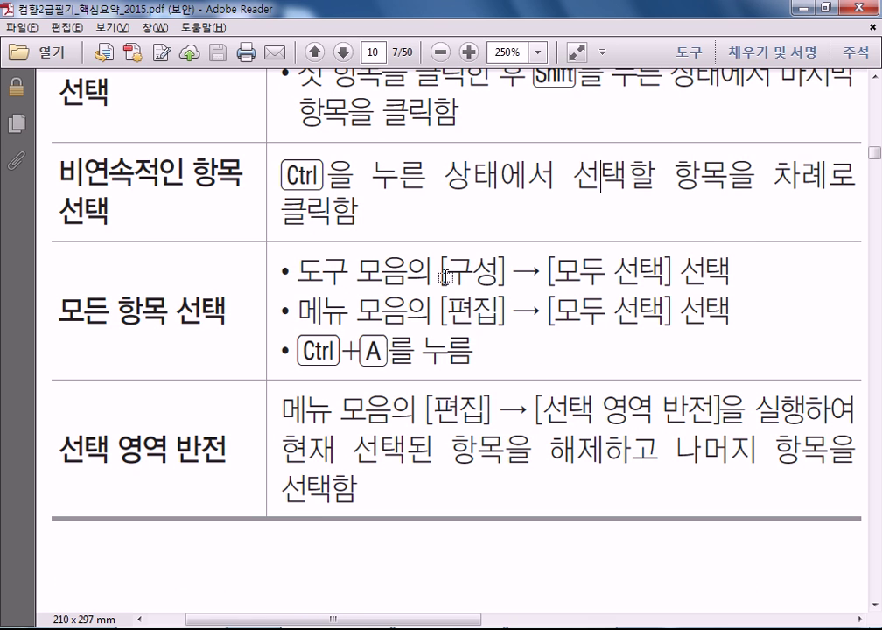
- Invert the three-file selection in Explorer's Picture folder, and clear the resulting selection
key(alt+Tab)
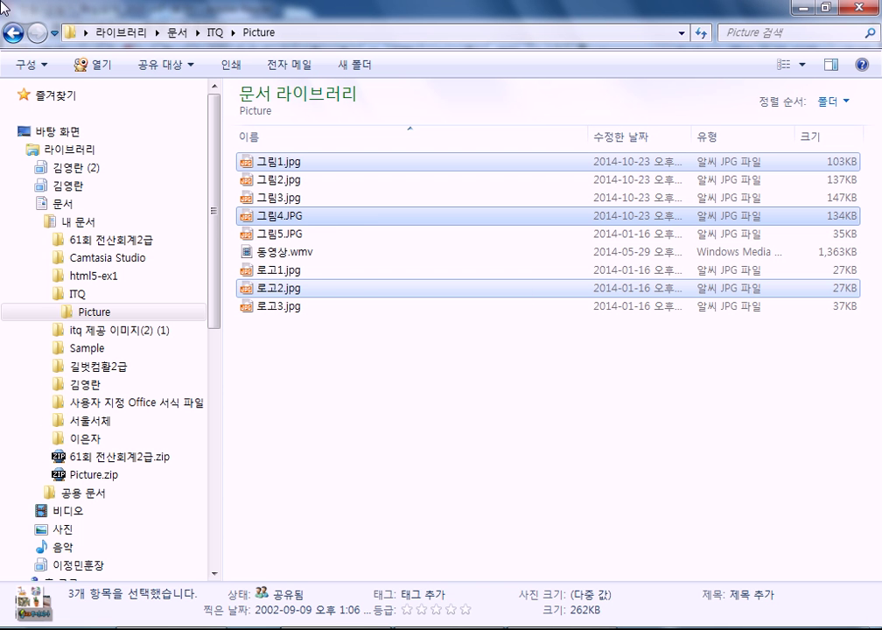
key(alt)
click(79, 59)
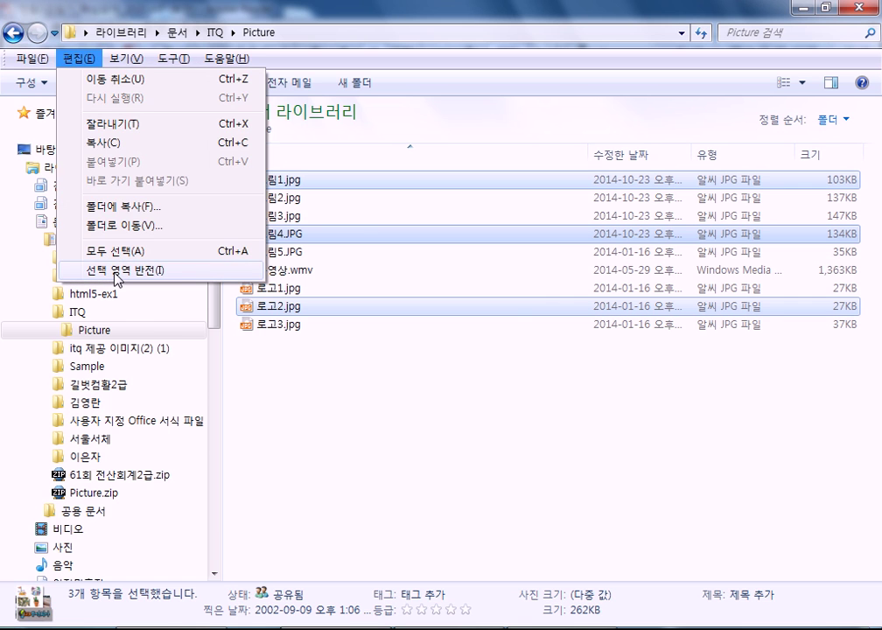
click(122, 271)
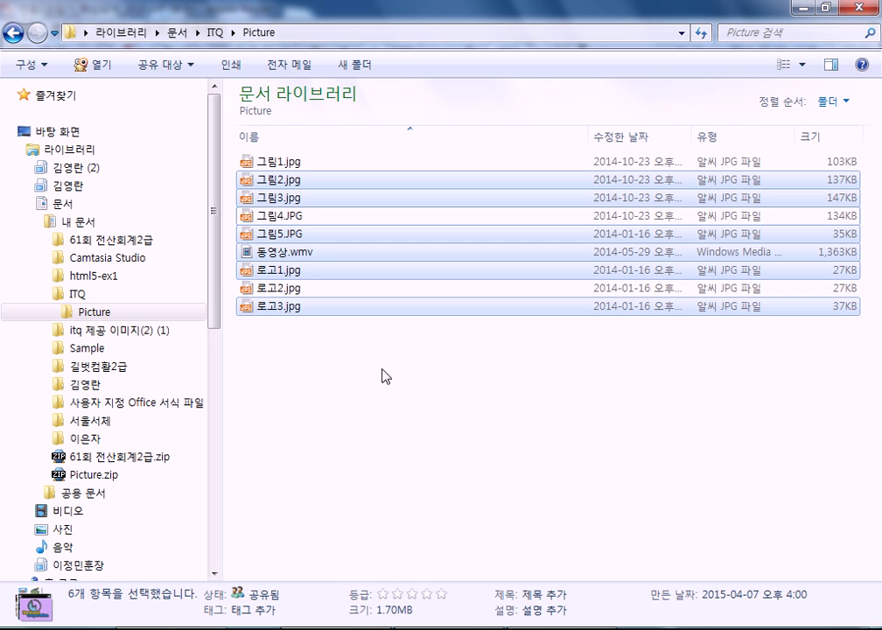
key(super)
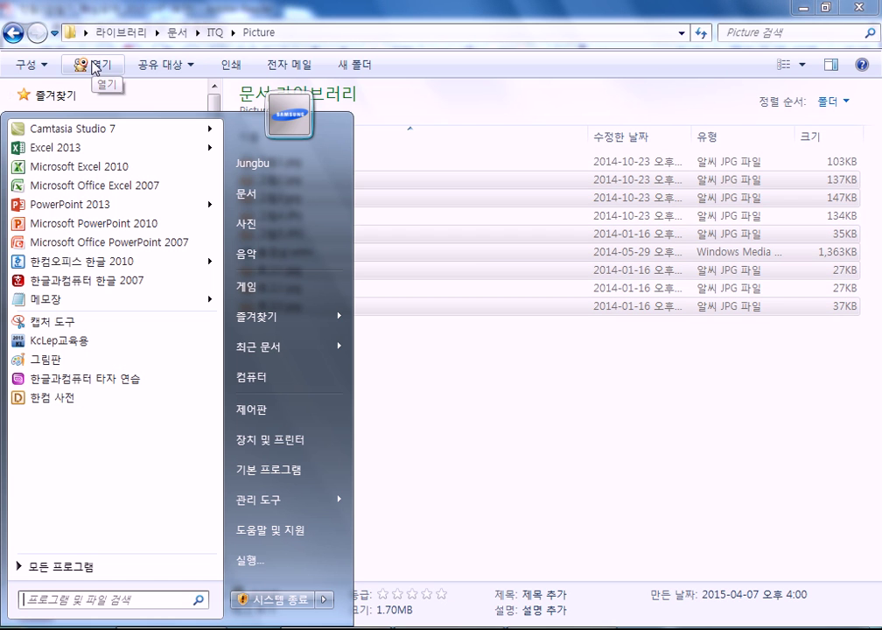
click(513, 396)
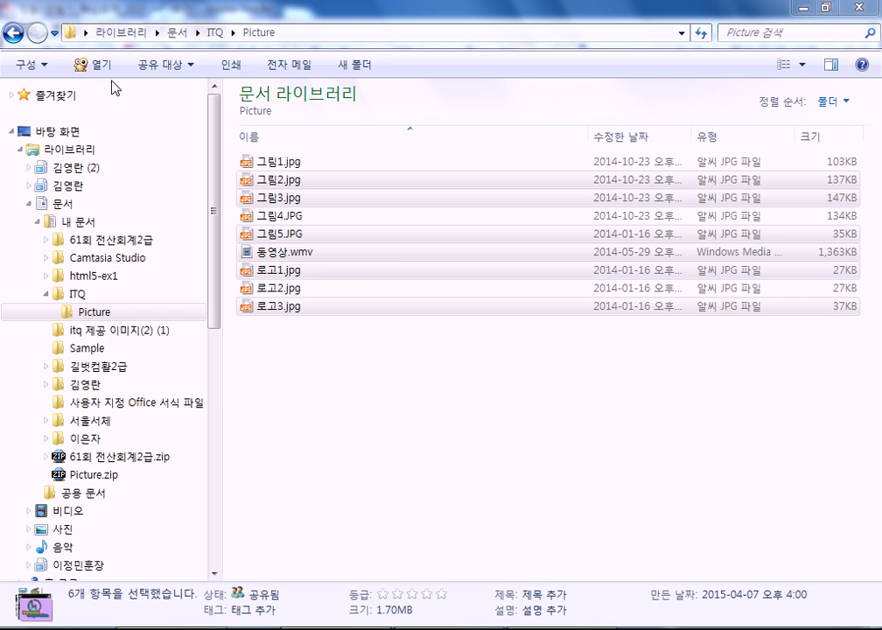
click(403, 437)
- Select 로고1.jpg through 로고3.jpg, invert the selection to the remaining files, and deselect everything
drag(345, 347, 255, 269)
click(393, 431)
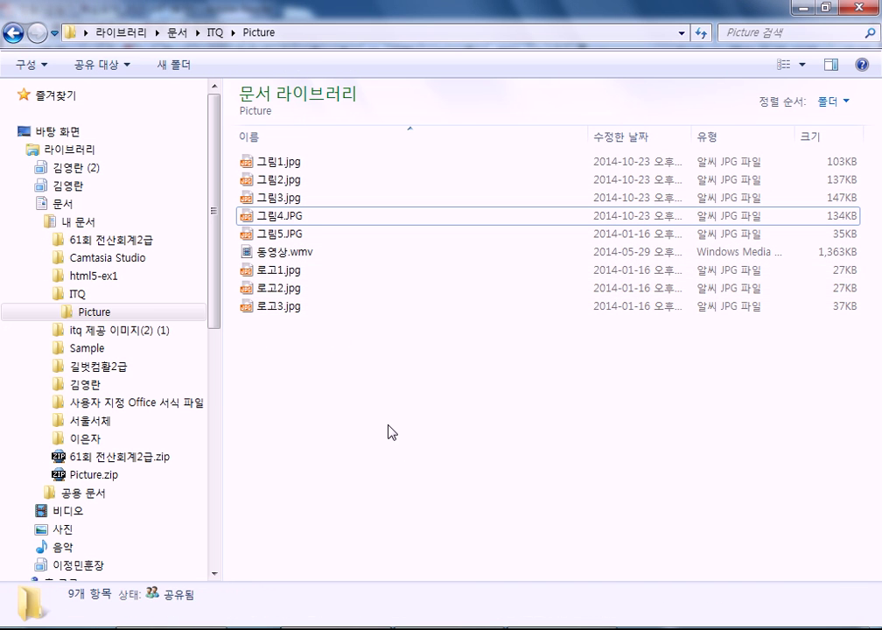
drag(341, 346, 289, 271)
key(alt)
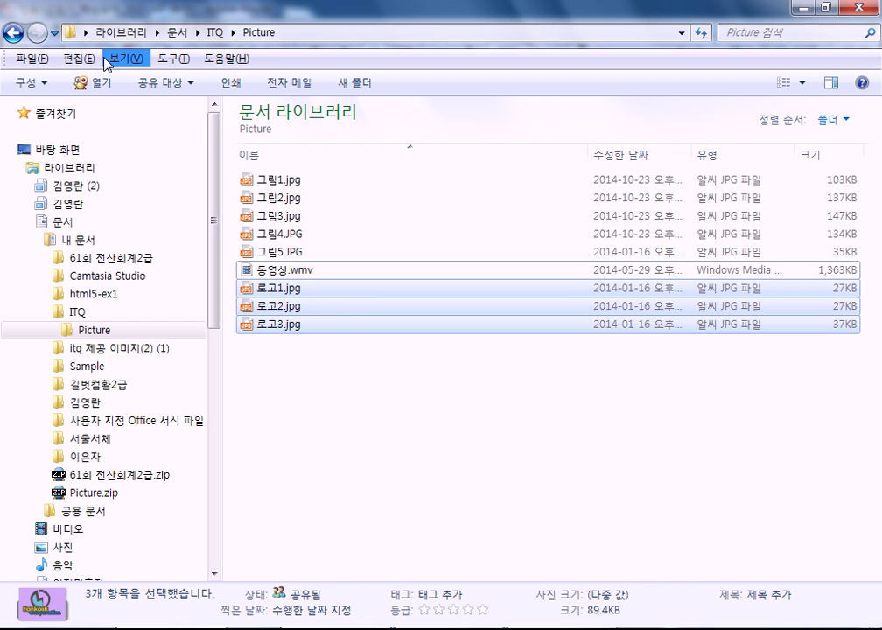
click(79, 59)
click(153, 269)
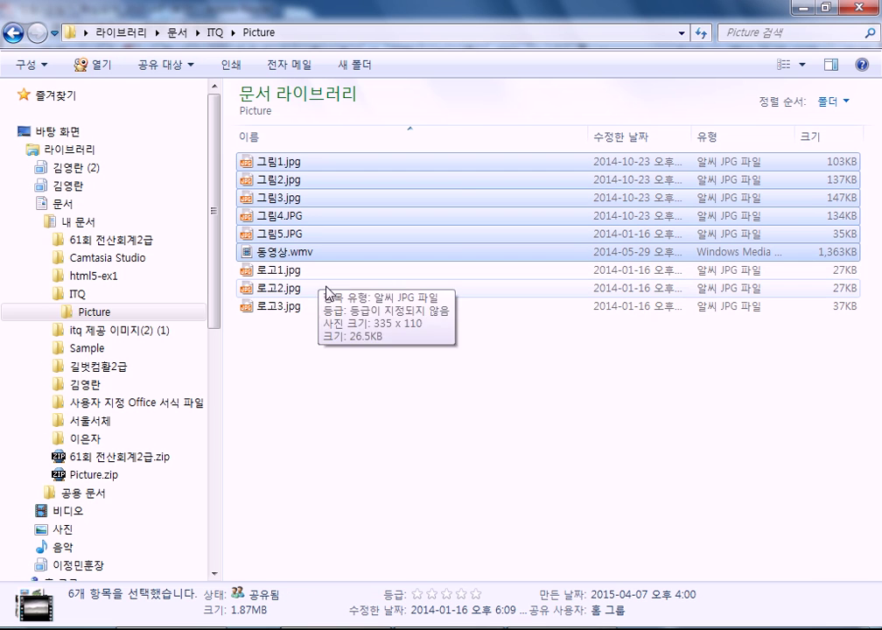
click(364, 375)
- Return to the PDF summary, launch 한글과컴퓨터 한글 2007 from there and maximize its blank document window
key(alt+Tab)
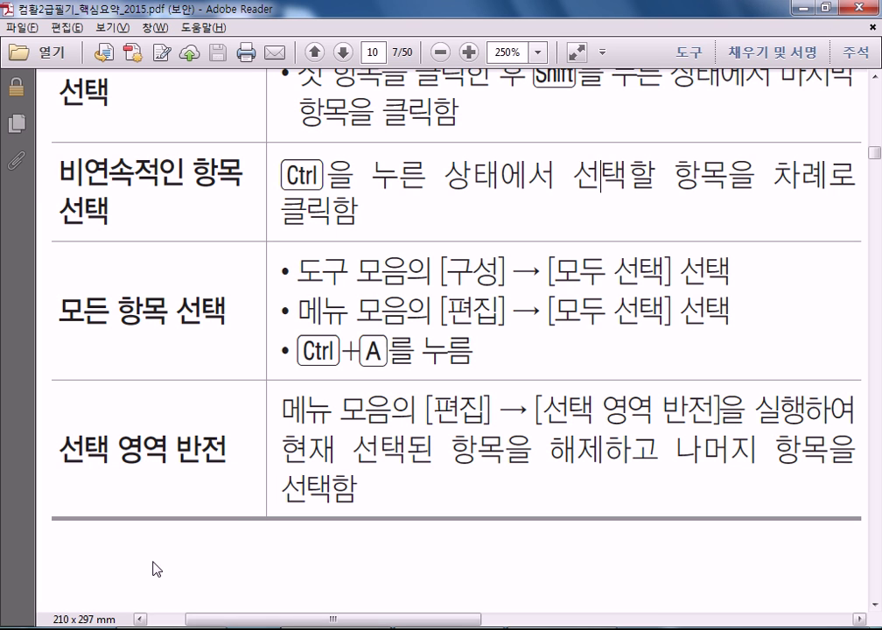
key(super)
click(85, 282)
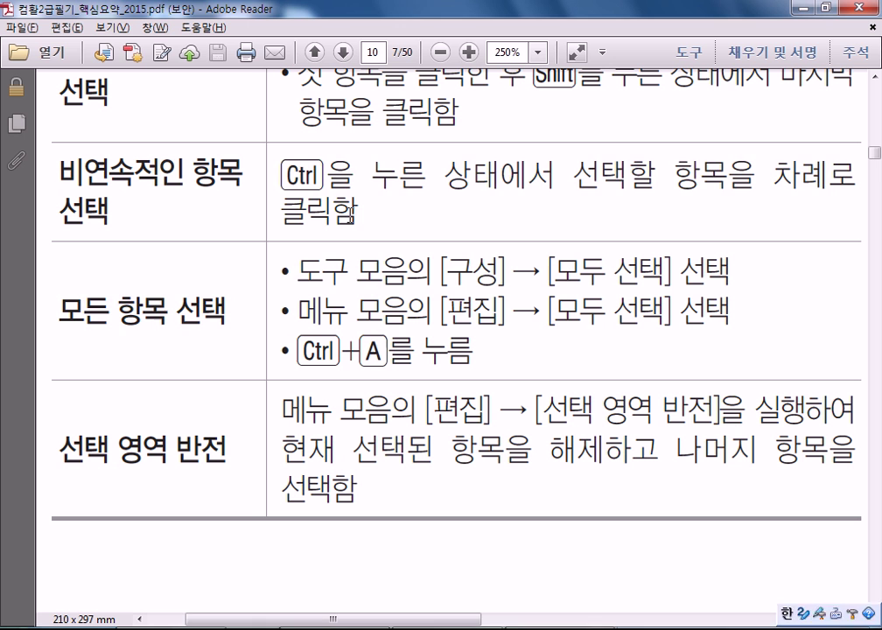
drag(336, 150, 501, 276)
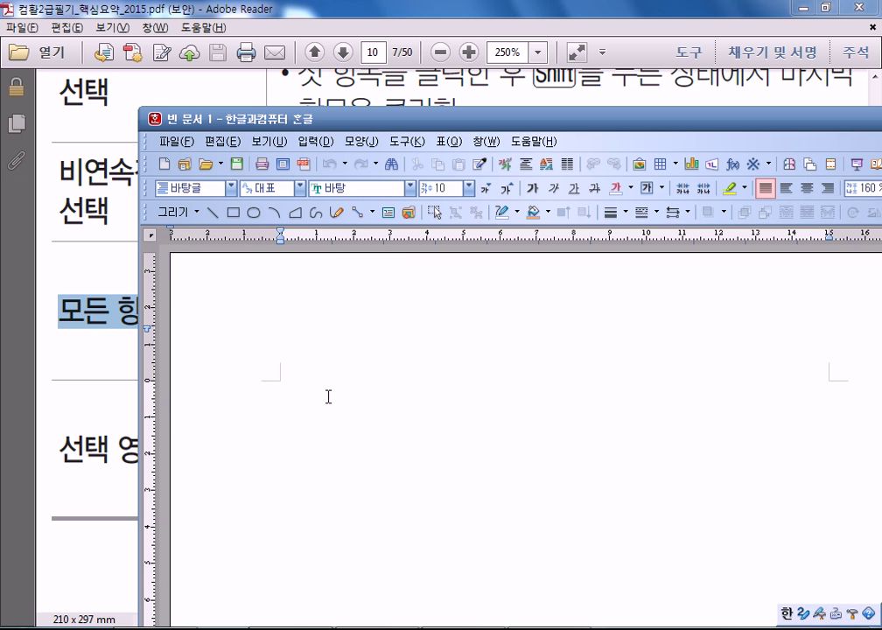
double_click(389, 120)
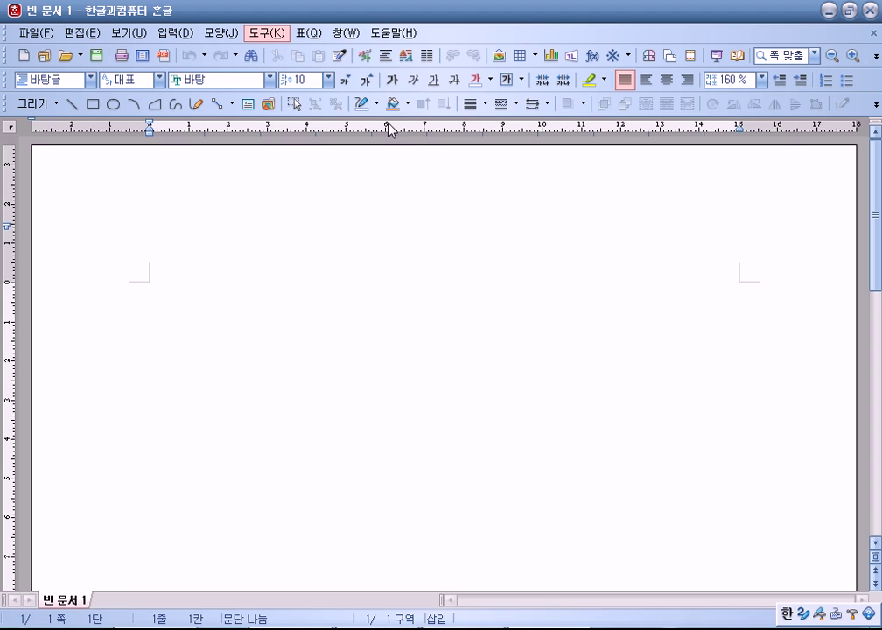
- Enter "dkssudgktpdy" as the first line of the blank document and select that line
text(dkssudgktpdy)
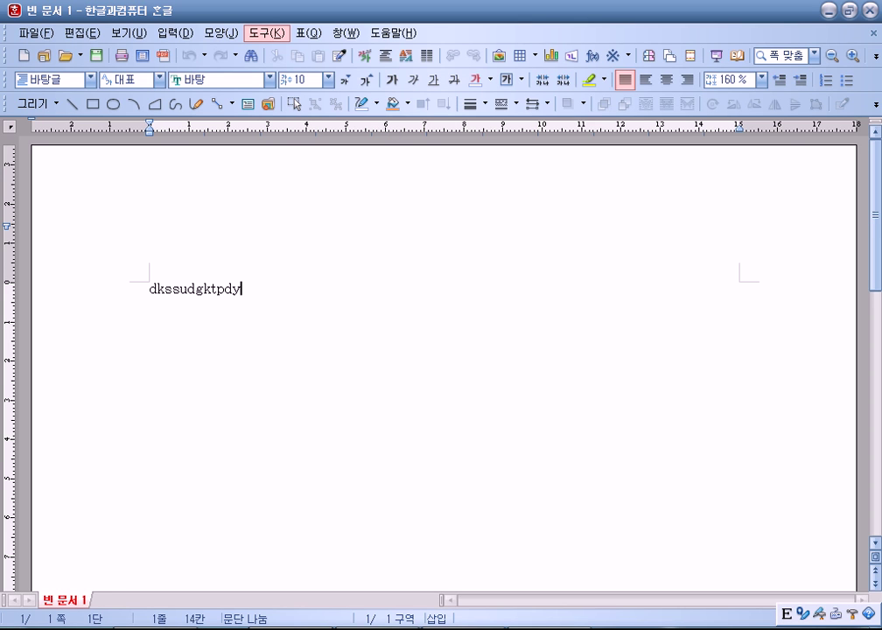
key(Return)
key(shift+Up)
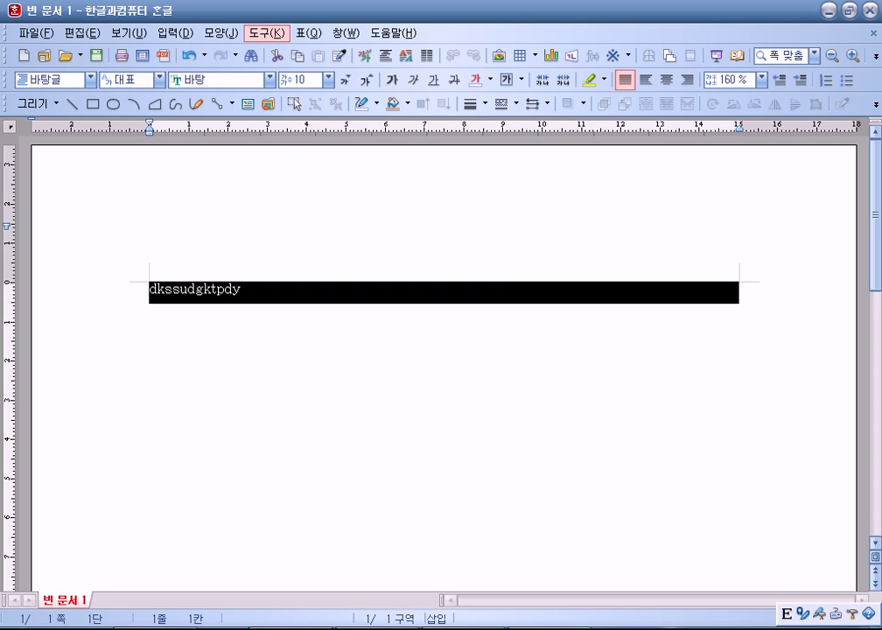
- Replace the selected line with "안녕하세요?" in Korean input mode and enter "반갑습니다." as the second line
key(Hangul)
text(안녕하세요?)
key(Return)
text(반갑습ㅈ)
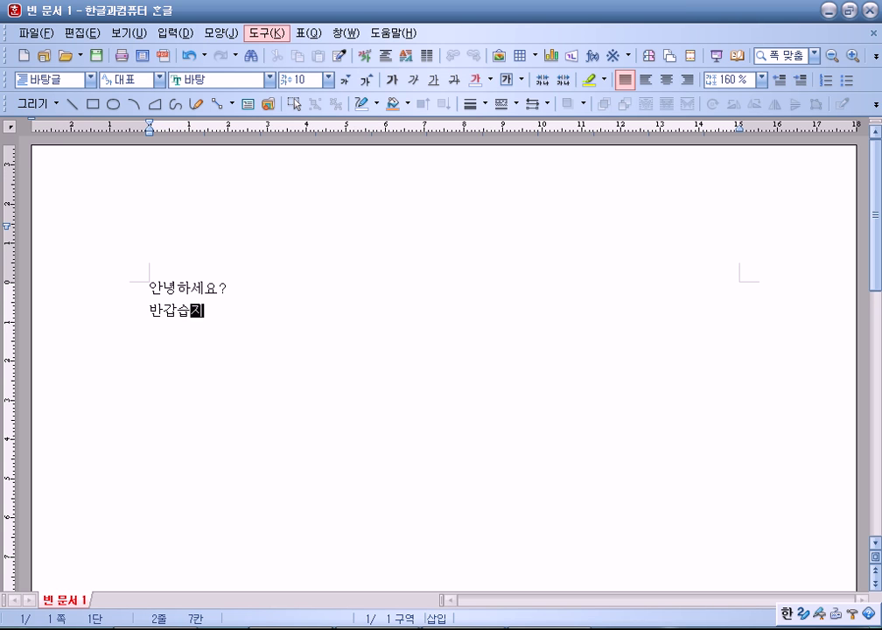
key(BackSpace)
text(니다.)
- Practise extending and shrinking a character selection from the start of the first line, ending with 안녕 selected
click(150, 288)
key(shift+Right)
key(shift+Right)
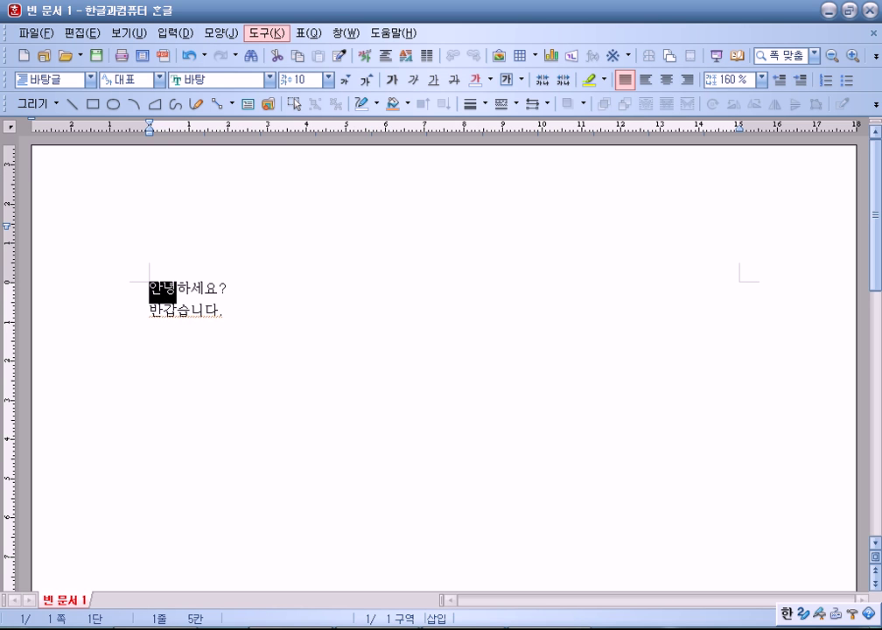
key(Left)
key(shift+Right)
key(shift+Right)
key(Left)
key(shift+Right)
key(shift+Right)
key(shift+Right)
key(shift+Right)
key(shift+Left)
key(shift+Left)
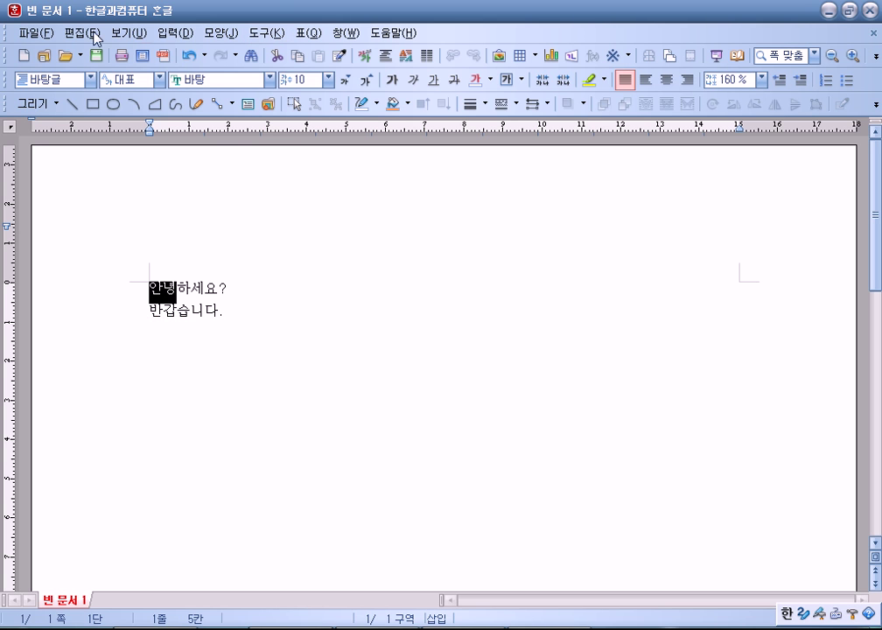
- Hide the page margins in the document view, make the selected 안녕 bold, and deselect it
click(128, 35)
click(161, 338)
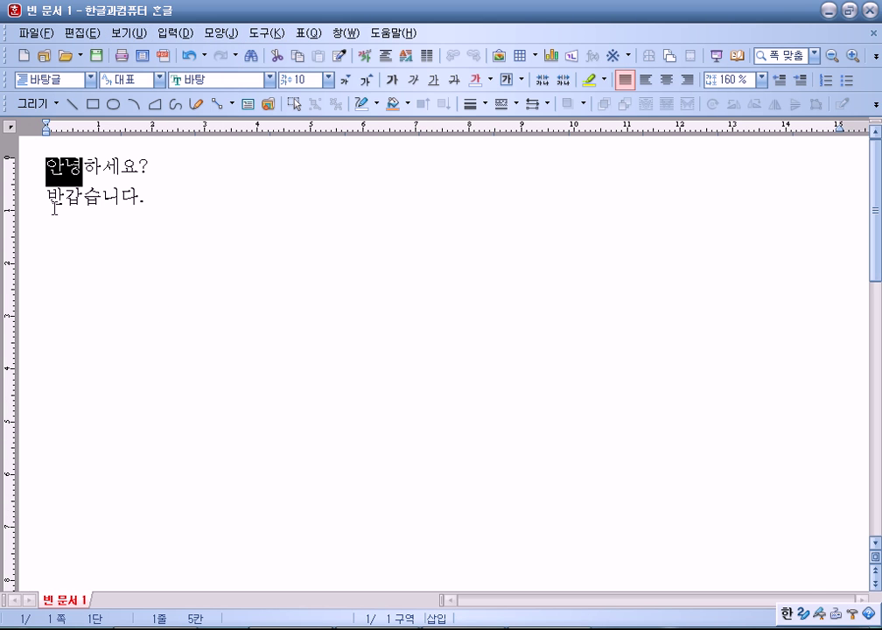
key(ctrl+b)
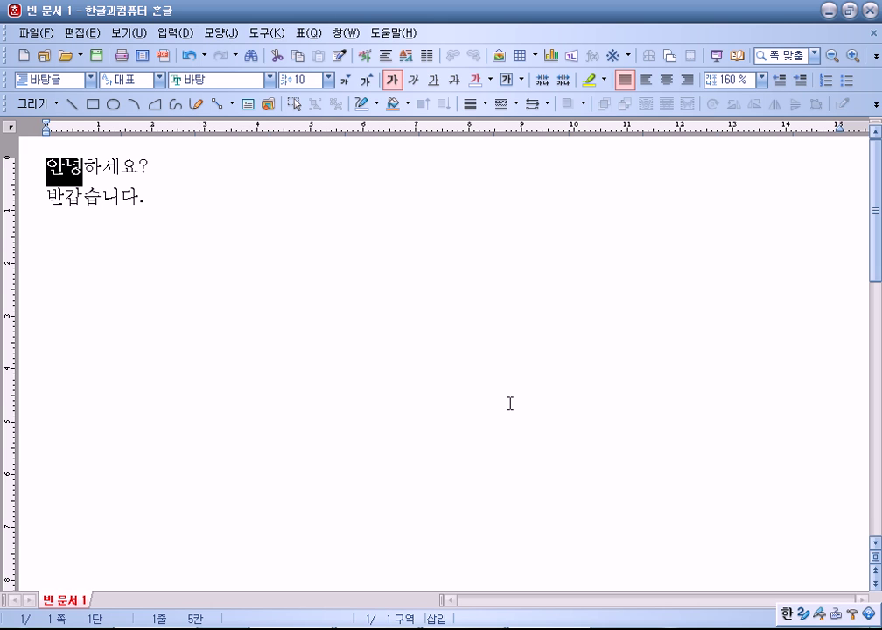
click(474, 404)
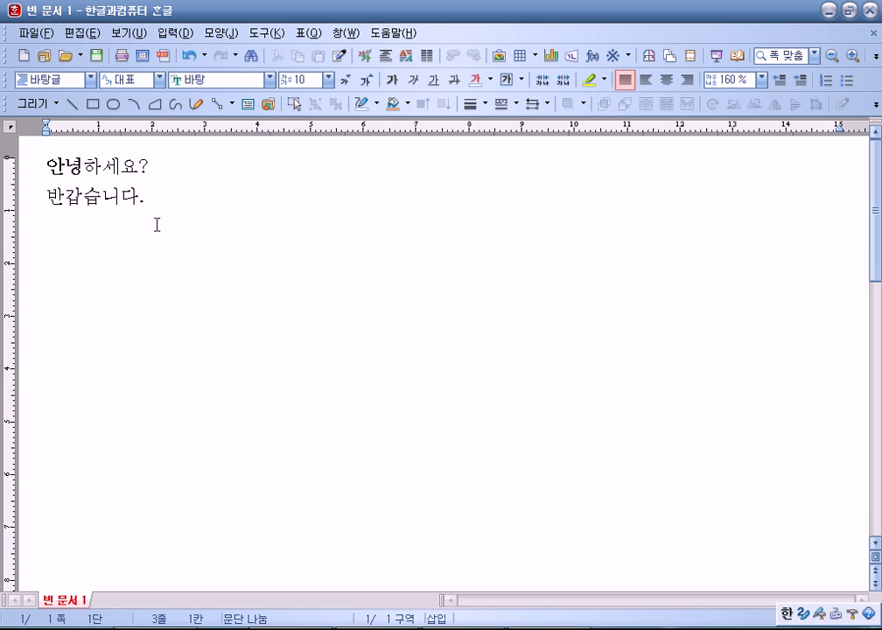
- Reselect 안녕, toggle italic on and off, underline the word, and clear the selection
drag(92, 175, 40, 164)
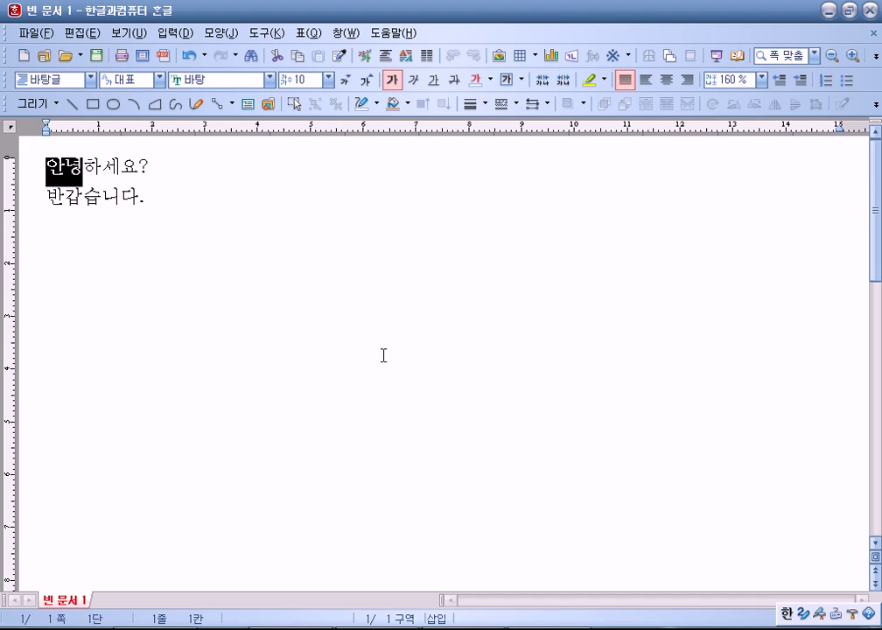
key(ctrl+i)
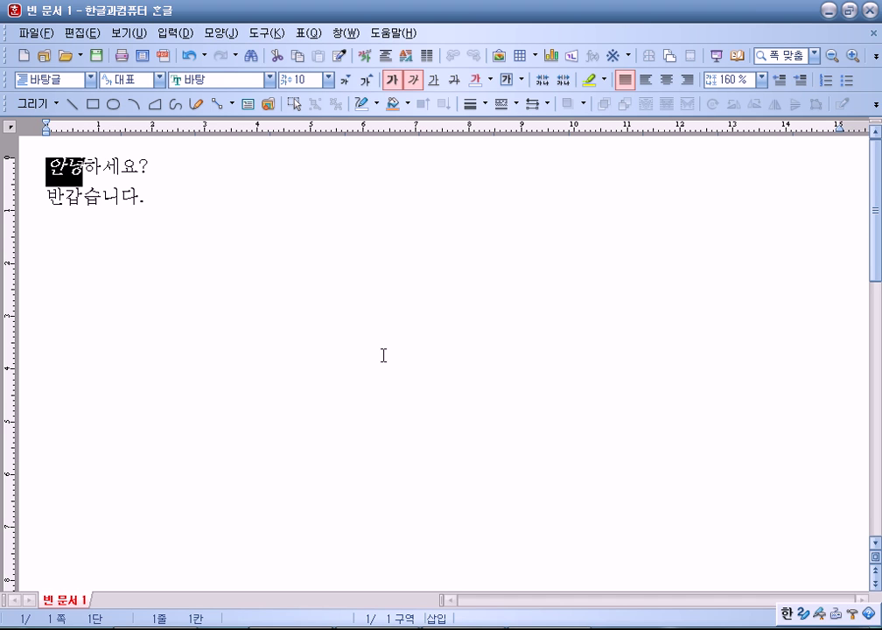
key(ctrl+i)
key(ctrl+u)
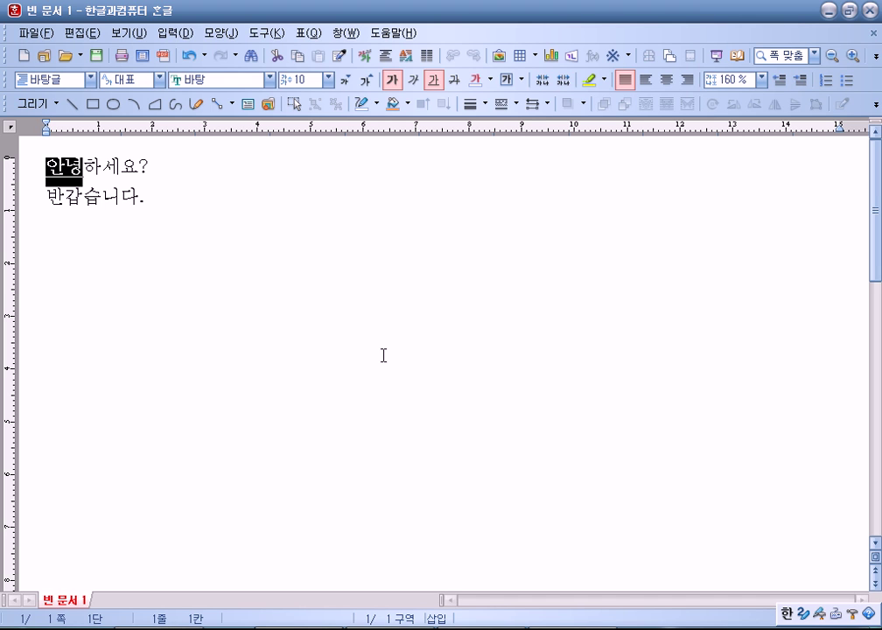
click(447, 404)
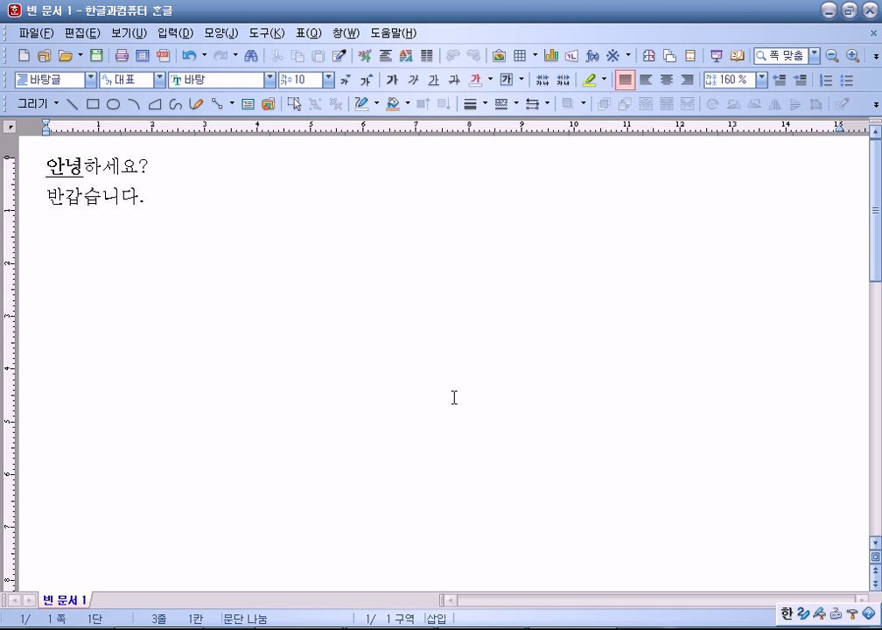
- Select all of the document's text and close Hangul 2007
key(ctrl+a)
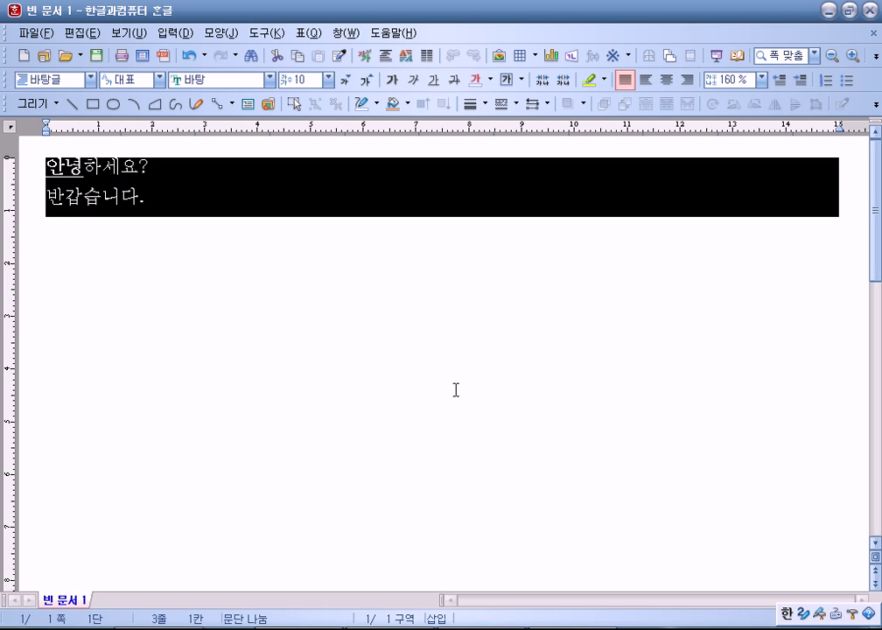
click(869, 9)
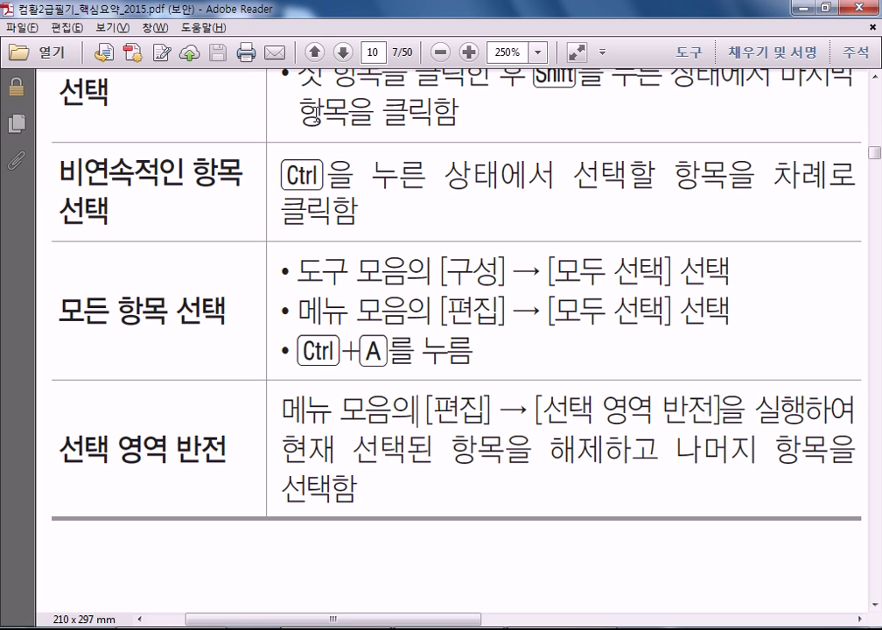
- Highlight the PDF table text from 항목을 클릭함 through the Ctrl+A line, and clear the highlight
shift+click(474, 352)
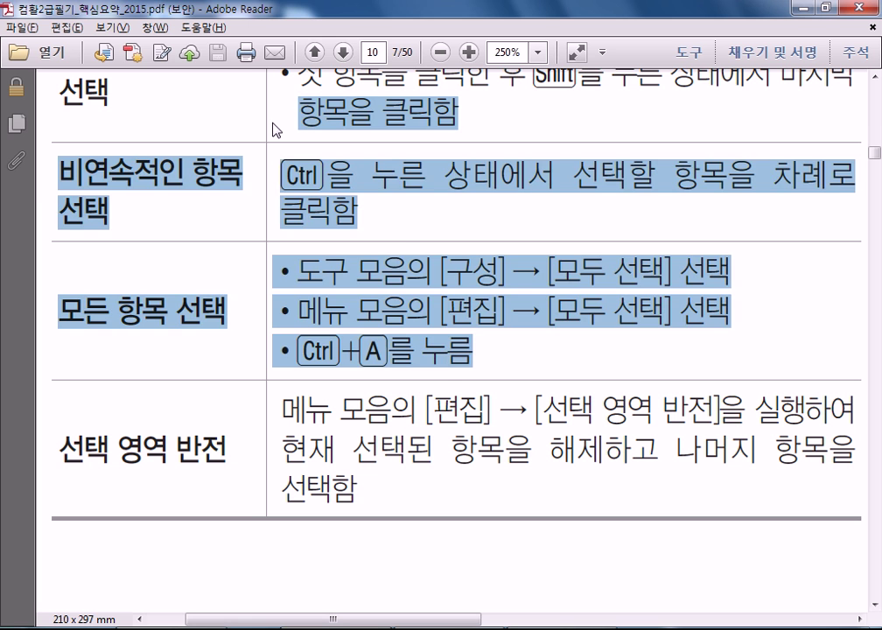
click(469, 371)
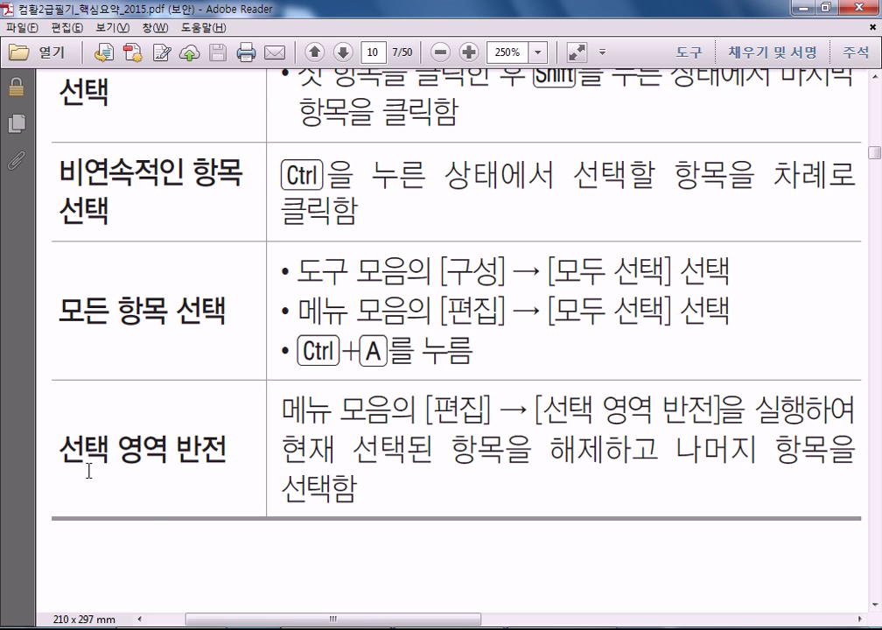
- Switch to Explorer, copy the .xlsx workbook in the ITQ folder to the clipboard, and close the Explorer window
click(163, 626)
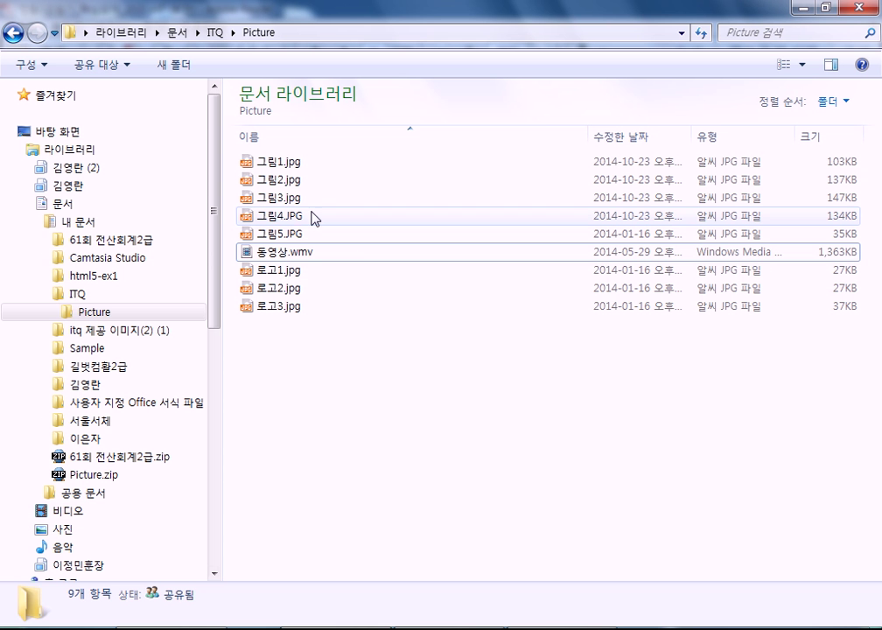
click(123, 292)
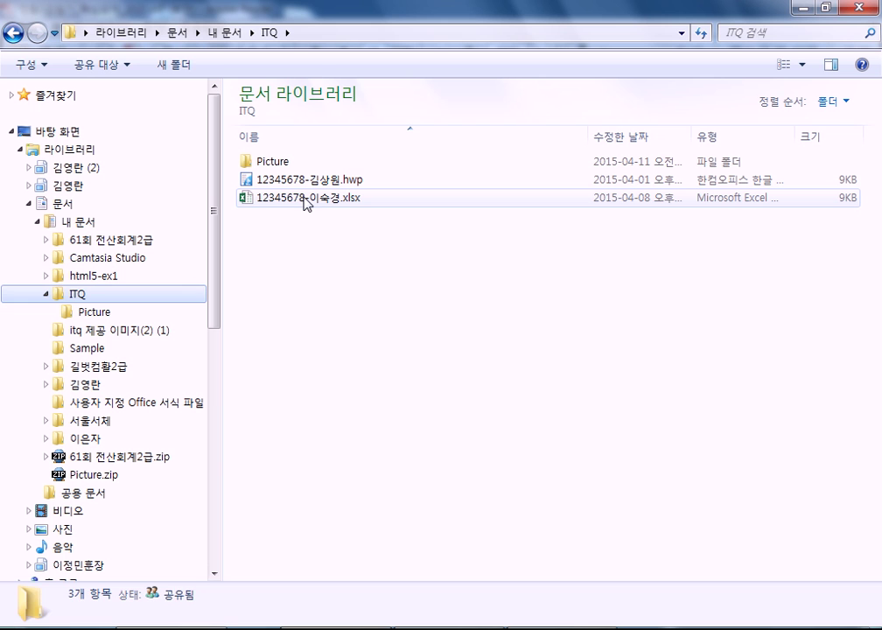
click(304, 201)
right_click(305, 202)
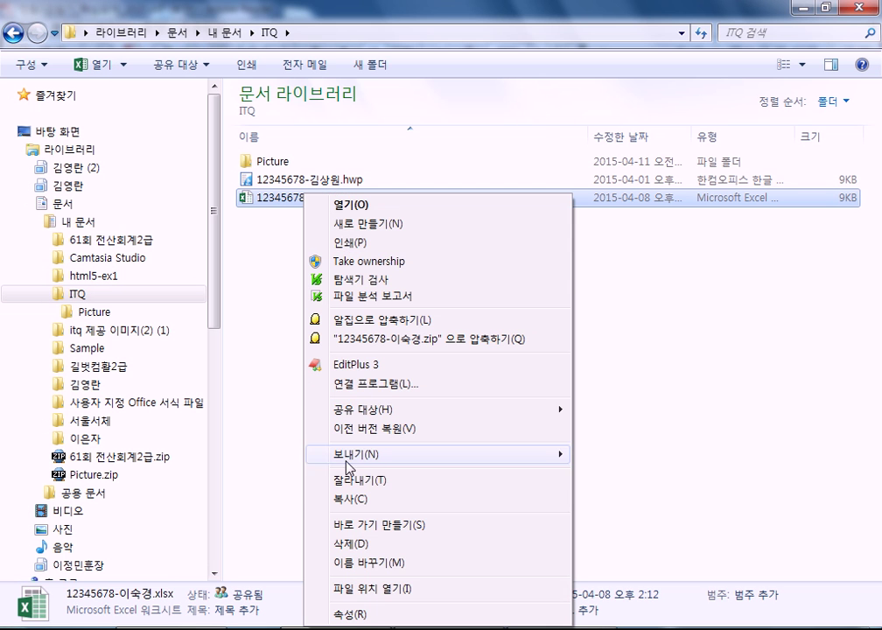
click(346, 499)
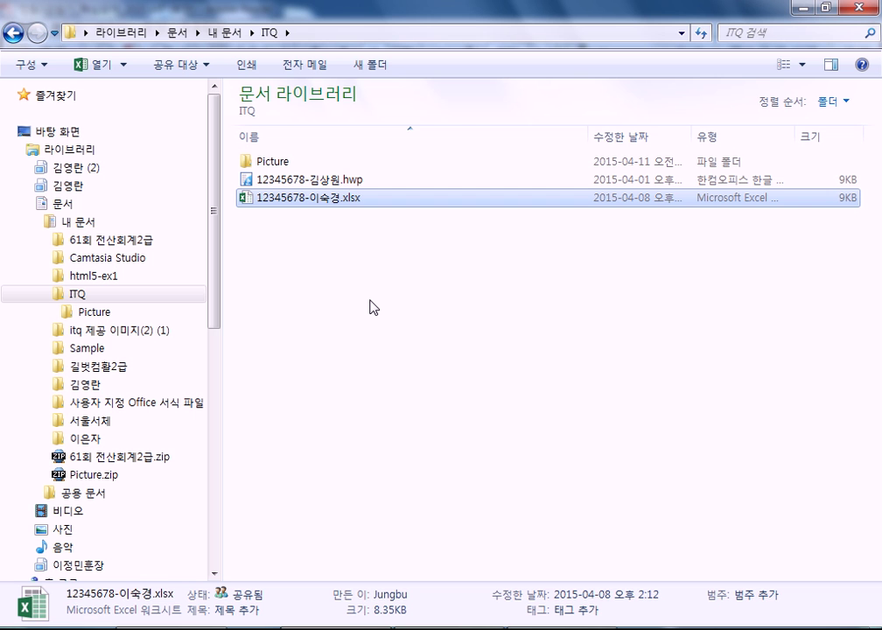
click(847, 8)
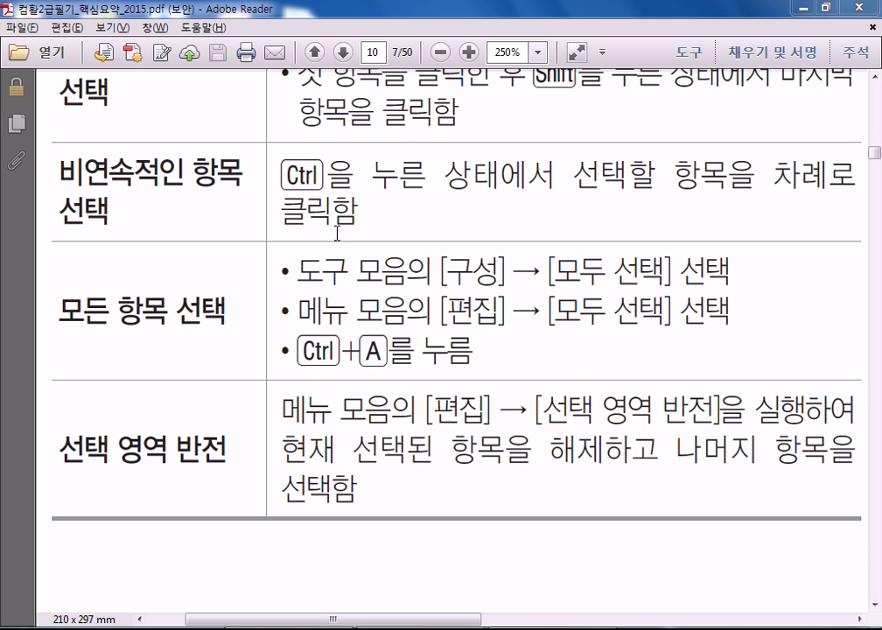
- Highlight text in the PDF's 비연속적인 항목 선택 and 모든 항목 선택 rows, and clear the highlight
drag(354, 175, 553, 175)
drag(356, 272, 588, 289)
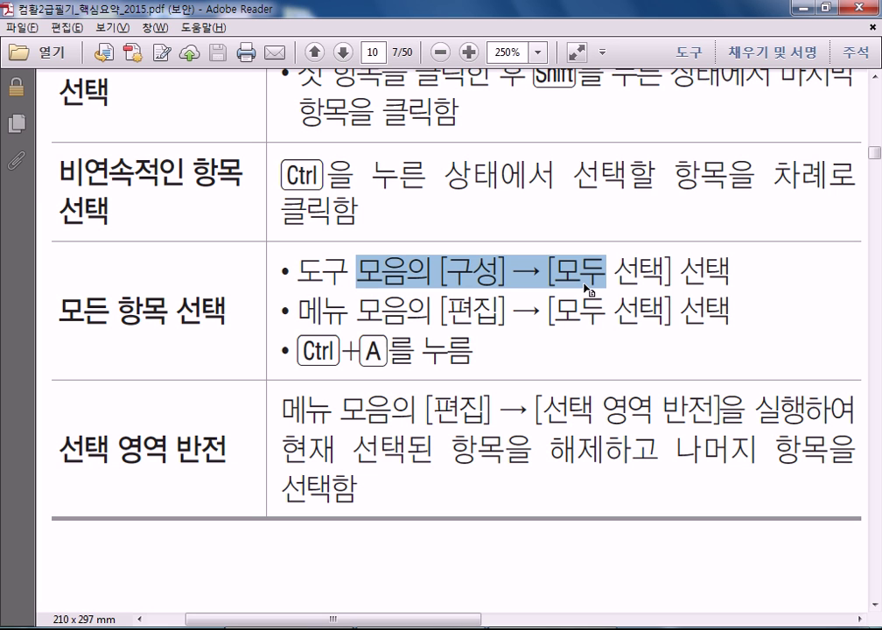
click(401, 175)
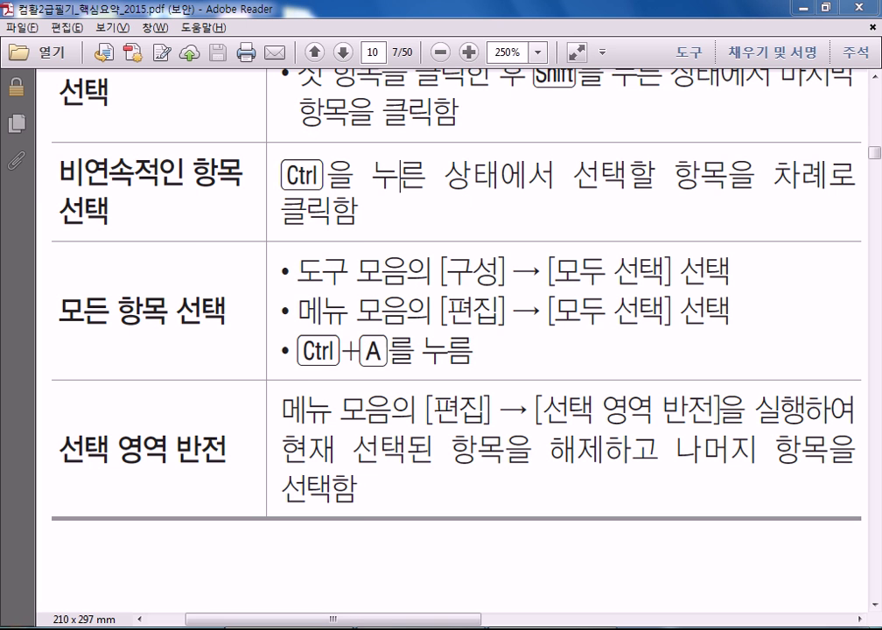
- Launch Hangul 2007 and paste the full-screen capture of the PDF into the blank document
click(7, 629)
click(79, 278)
click(83, 32)
click(97, 133)
scroll(439, 369, down, 5)
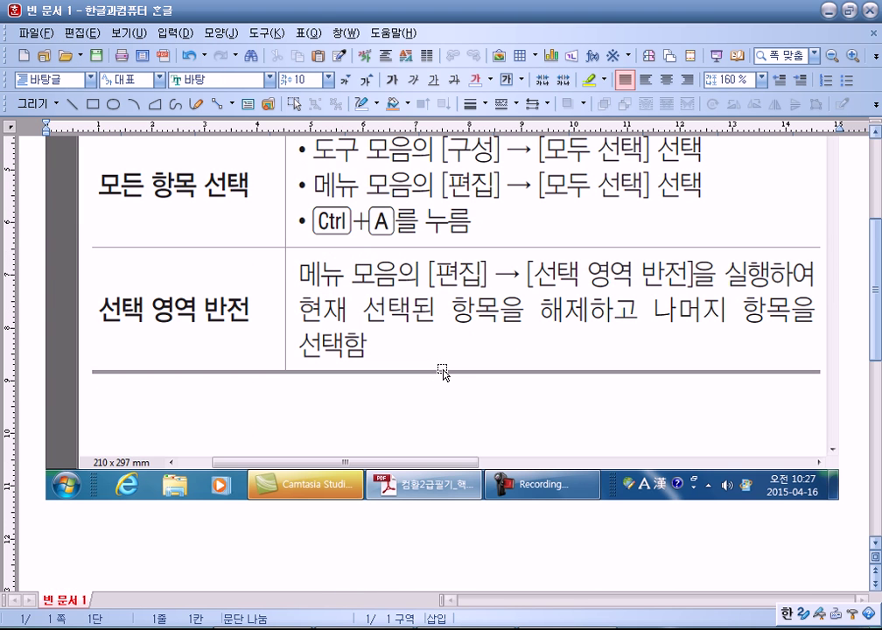
scroll(443, 372, up, 5)
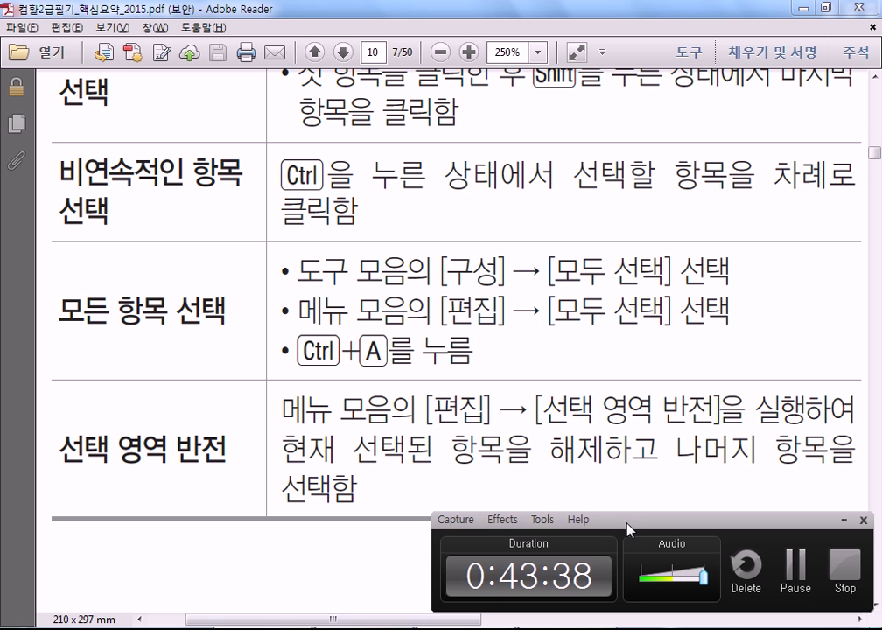
- Move the screen recorder window over the PDF's middle rows and paste a second full-screen capture below the first in Hangul
drag(627, 528, 531, 189)
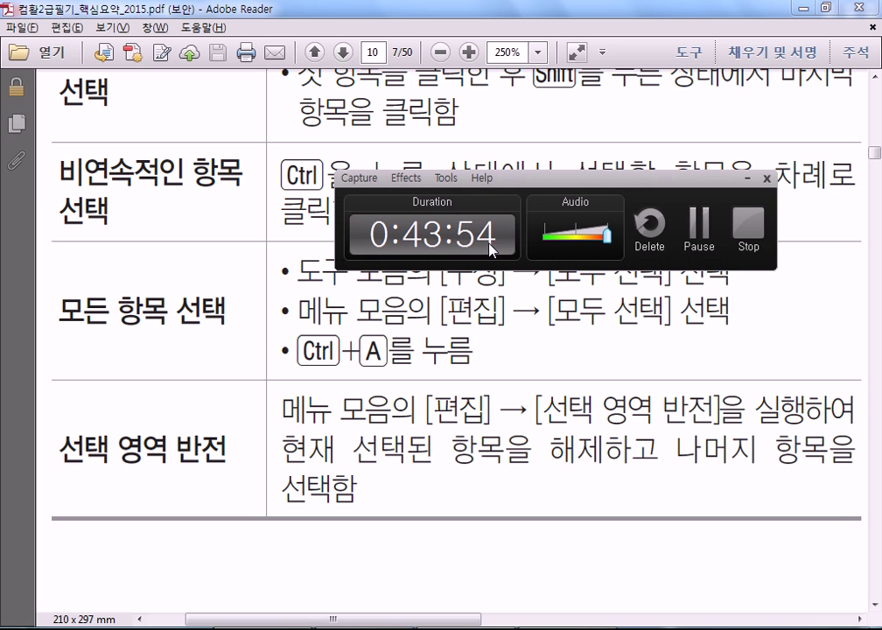
click(567, 625)
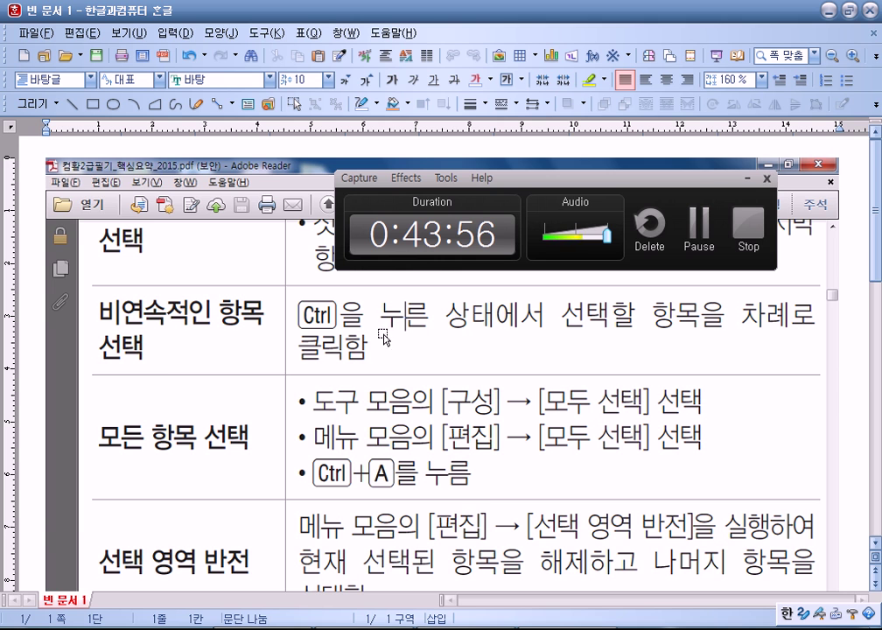
scroll(341, 315, down, 3)
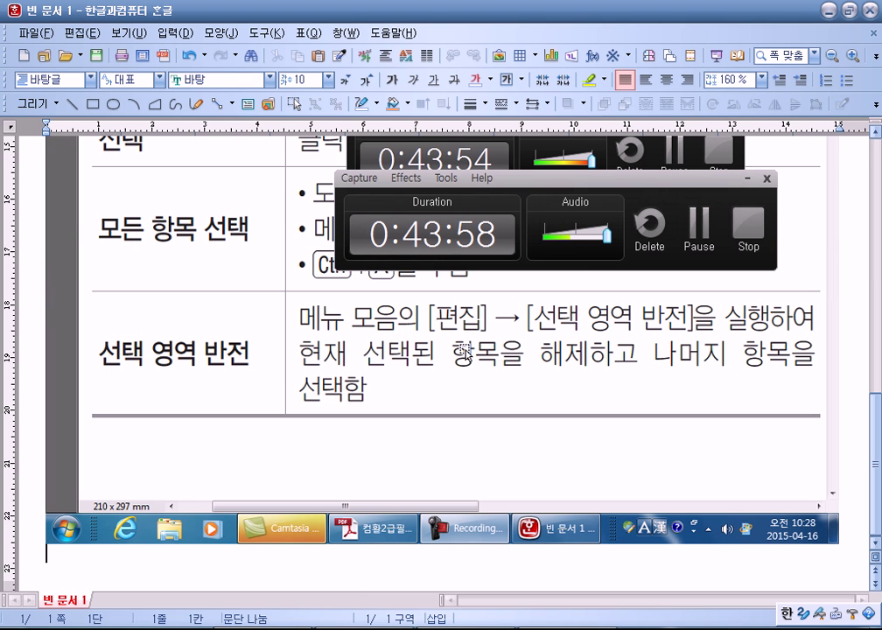
- Minimize the screen recorder, review the two pasted full-screen captures, and delete both from the document
click(395, 390)
click(746, 177)
scroll(598, 333, up, 3)
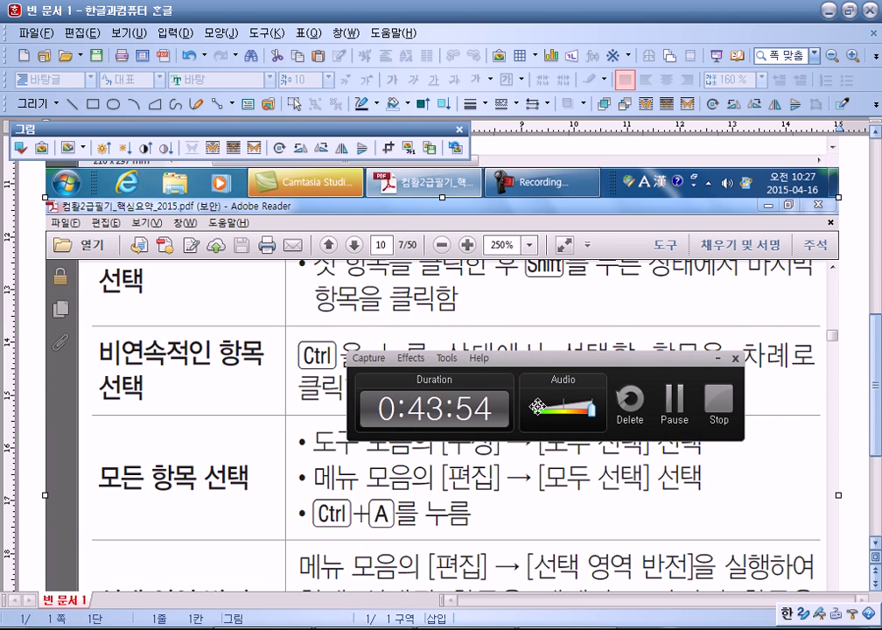
scroll(537, 407, down, 2)
scroll(537, 408, up, 3)
scroll(539, 408, up, 6)
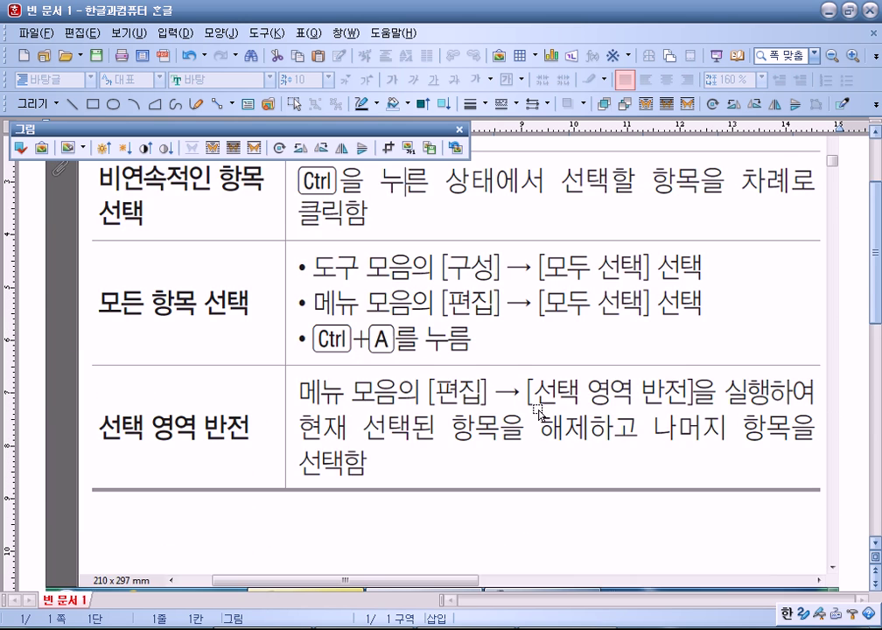
key(Escape)
key(Delete)
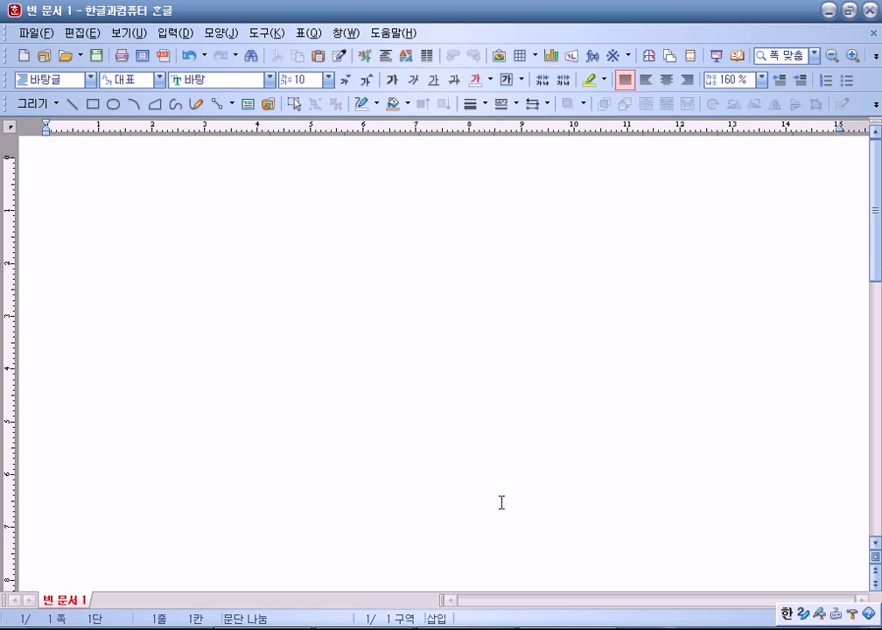
- Restore the screen recorder, capture only its active window, paste that capture into the blank document, and minimize the recorder
click(483, 628)
drag(580, 185, 565, 214)
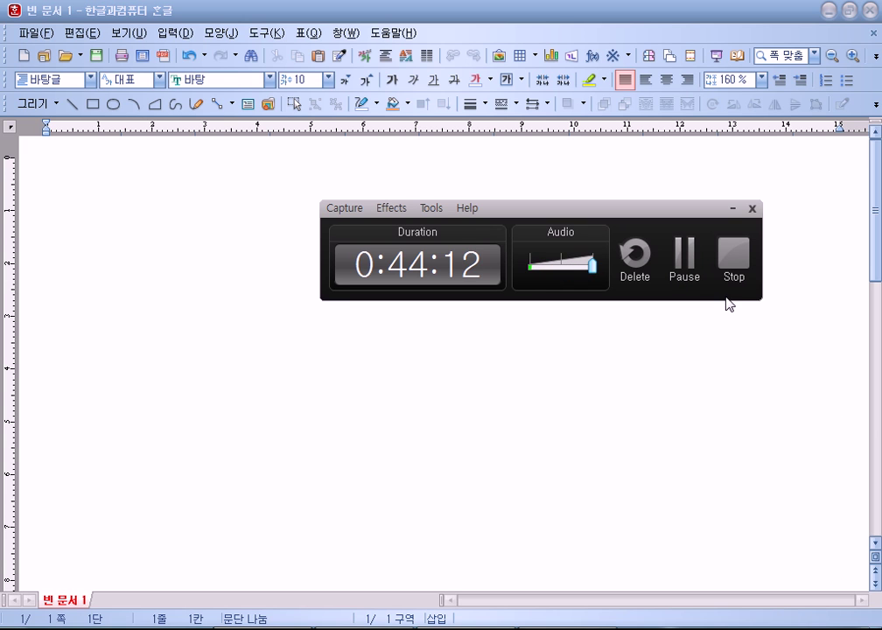
key(alt)
key(alt)
click(733, 209)
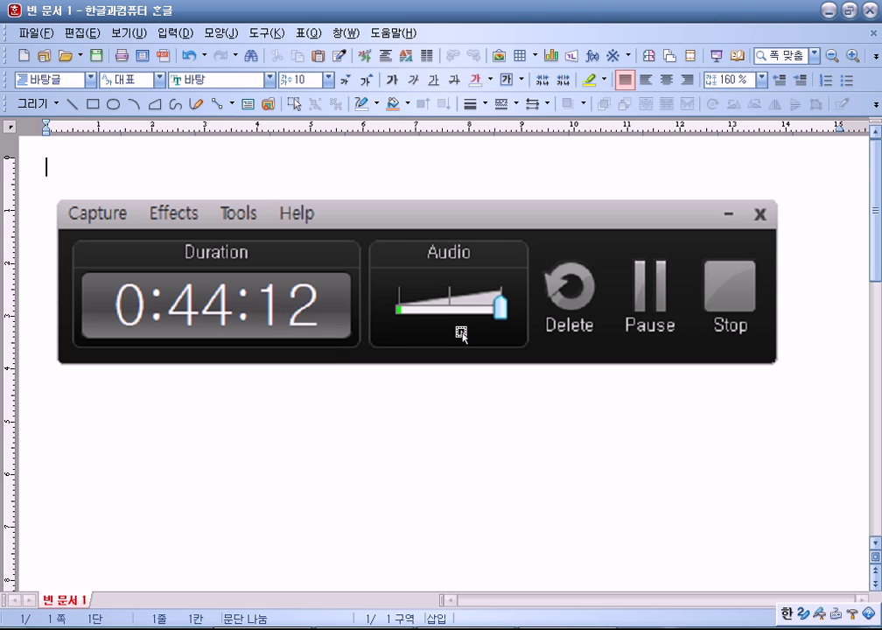
- Bring the live recorder window over the pasted capture for comparison, and minimize it again
key(alt+Tab)
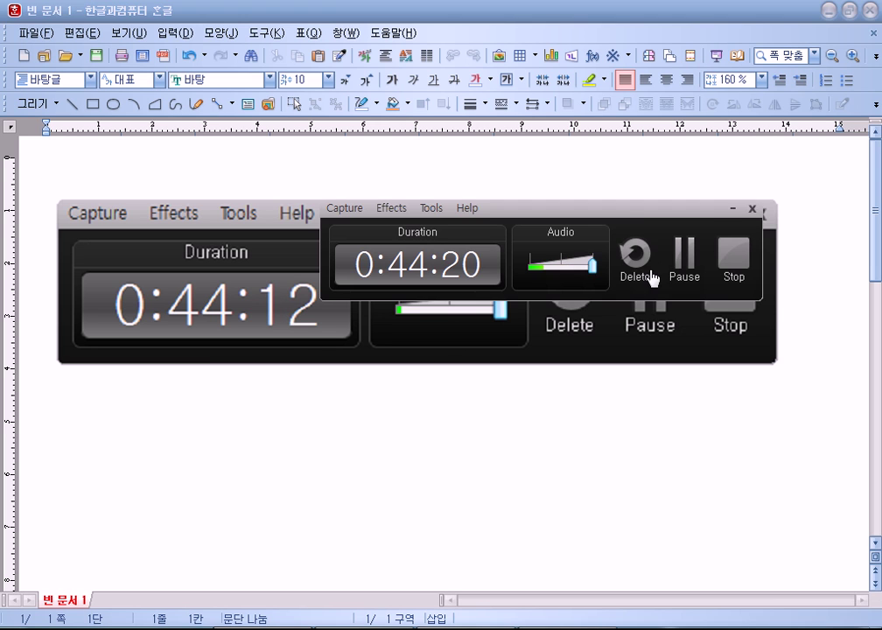
drag(630, 212, 674, 252)
click(778, 251)
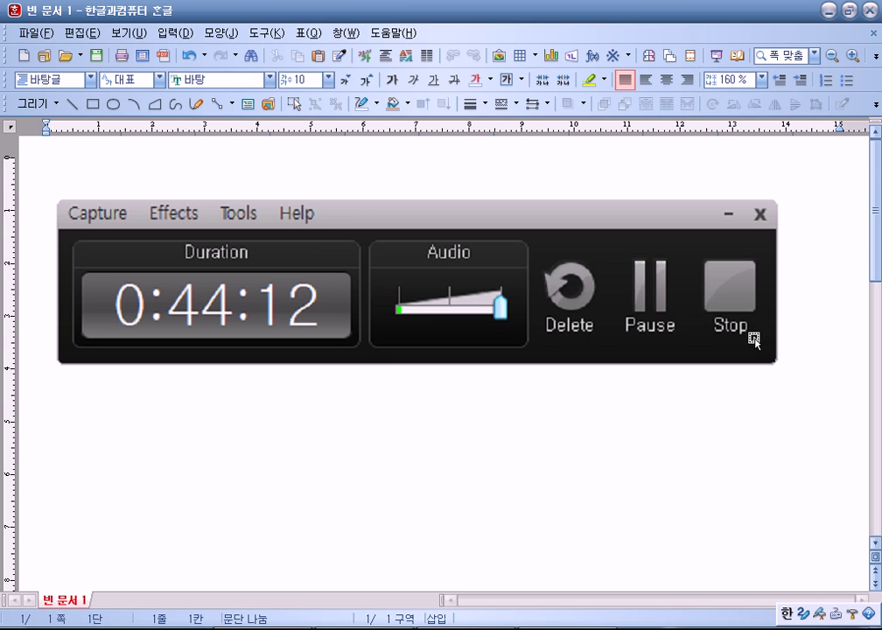
- Select the pasted recorder-window picture and shrink it to about 6 cm wide
click(731, 337)
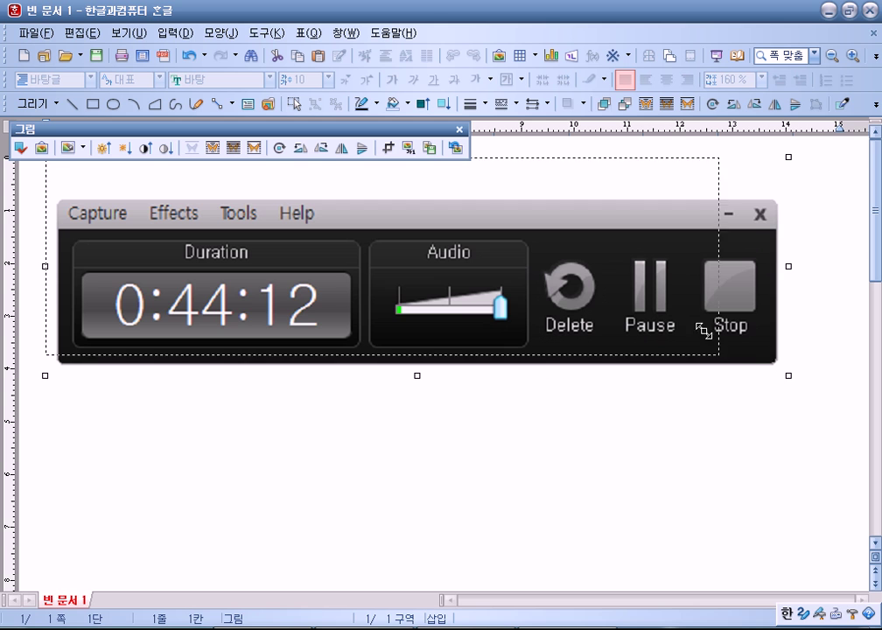
drag(509, 228, 361, 266)
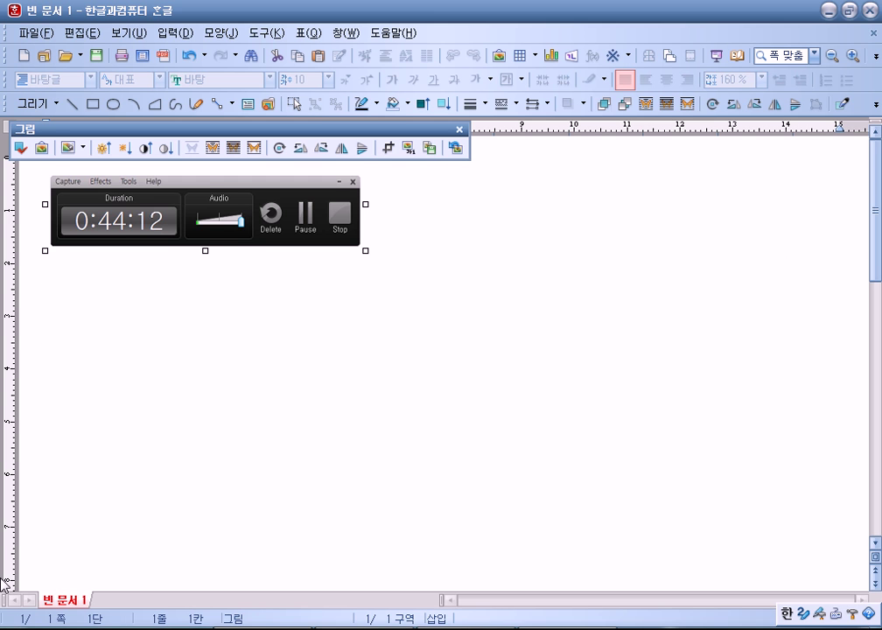
- Launch the calculator by searching for calc and move its window into the blank area beside the recorder picture
key(super)
mouse_move(75, 302)
text(cl)
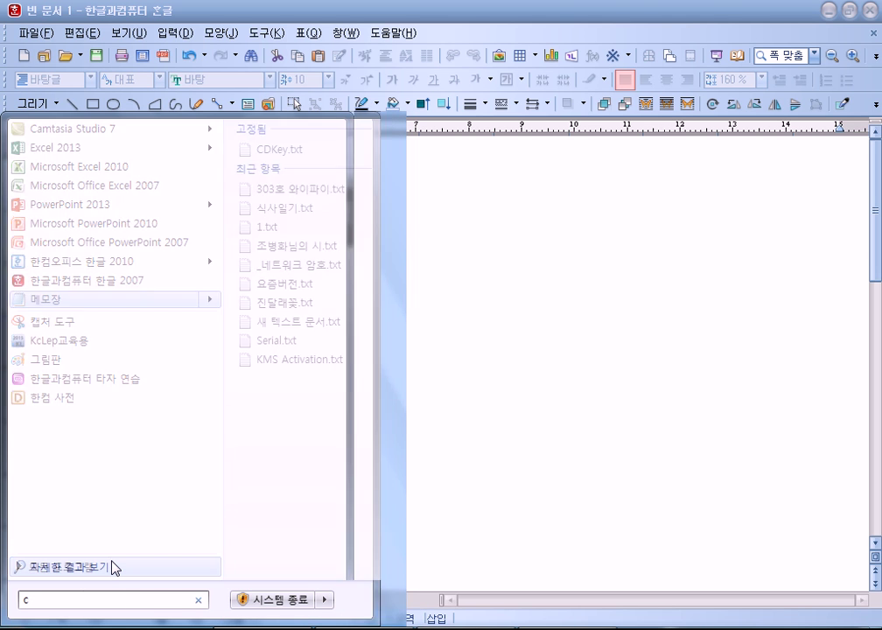
key(BackSpace)
text(alc)
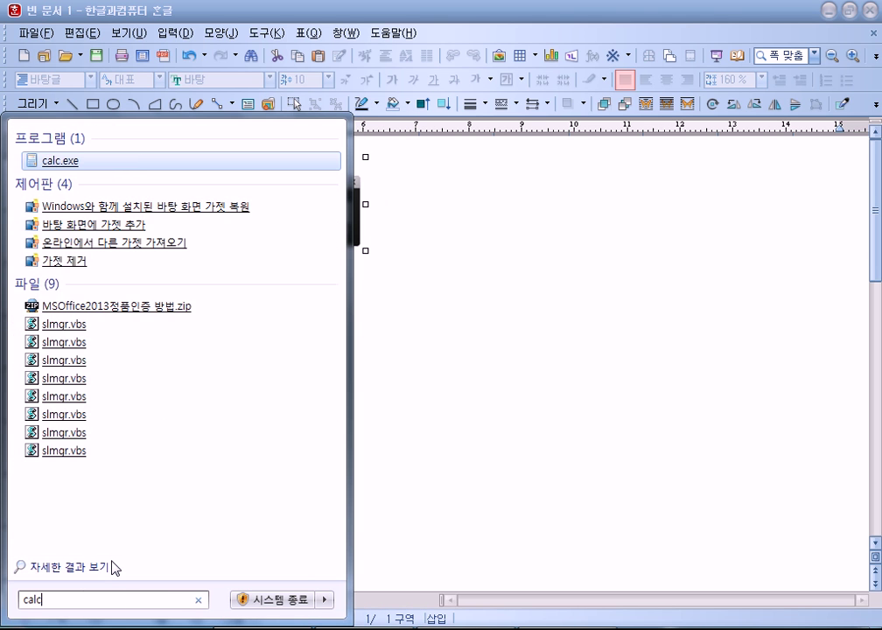
key(Return)
drag(569, 59, 606, 180)
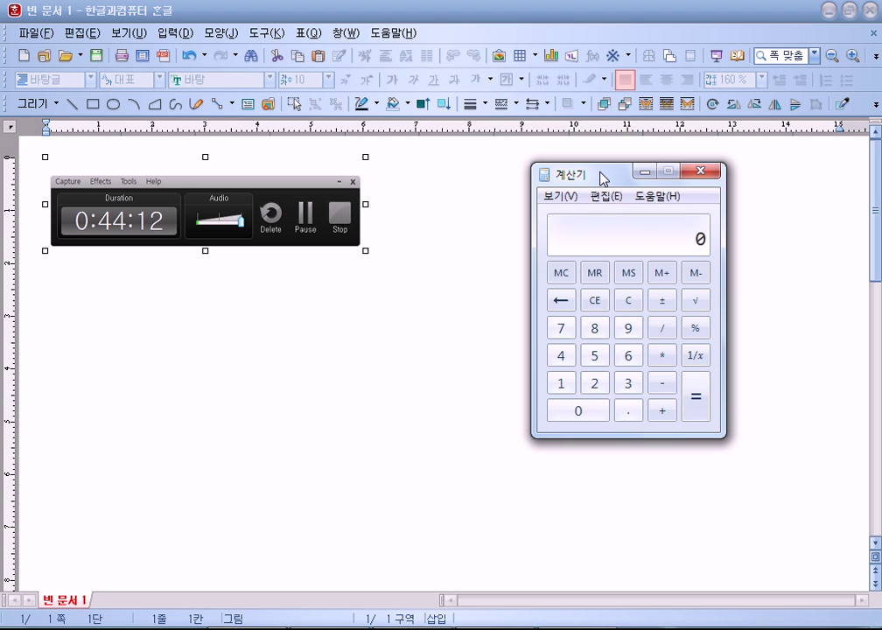
- Capture the full screen with the calculator in front and paste the capture into the document below the recorder picture
click(528, 216)
key(alt+Tab)
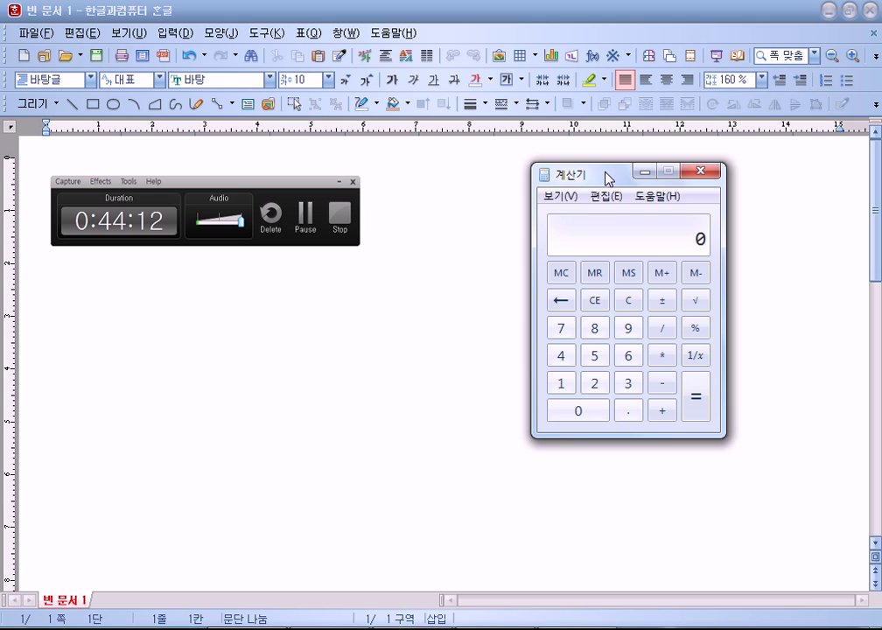
click(413, 277)
key(ctrl+v)
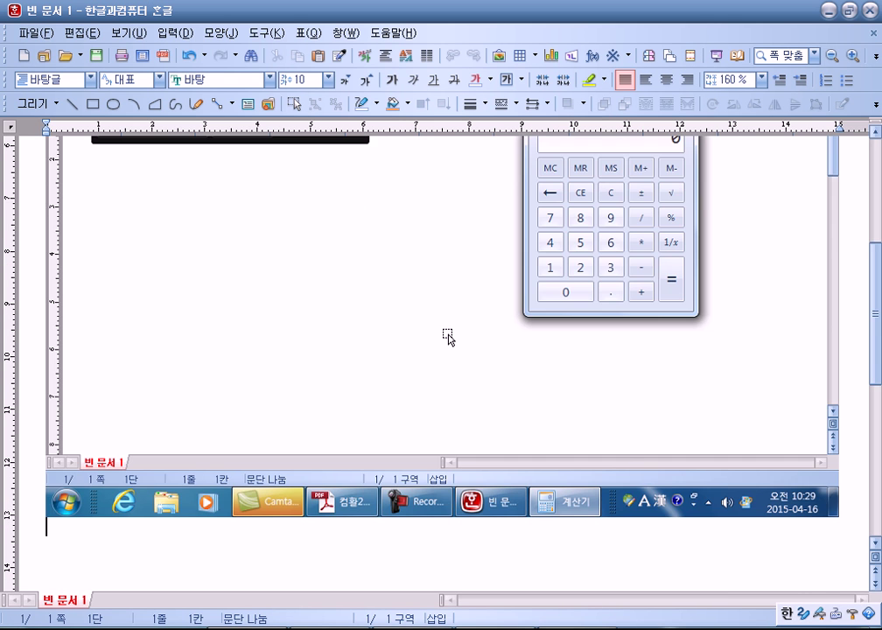
scroll(448, 338, up, 5)
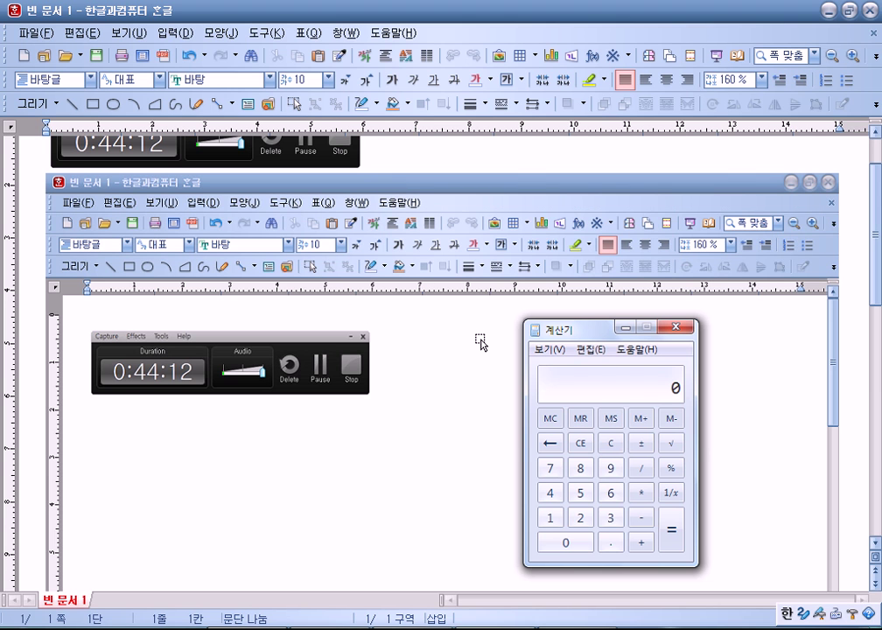
- Bring the calculator forward, capture only its active window, and paste that capture below the full-screen one
key(alt+Tab)
drag(603, 172, 568, 163)
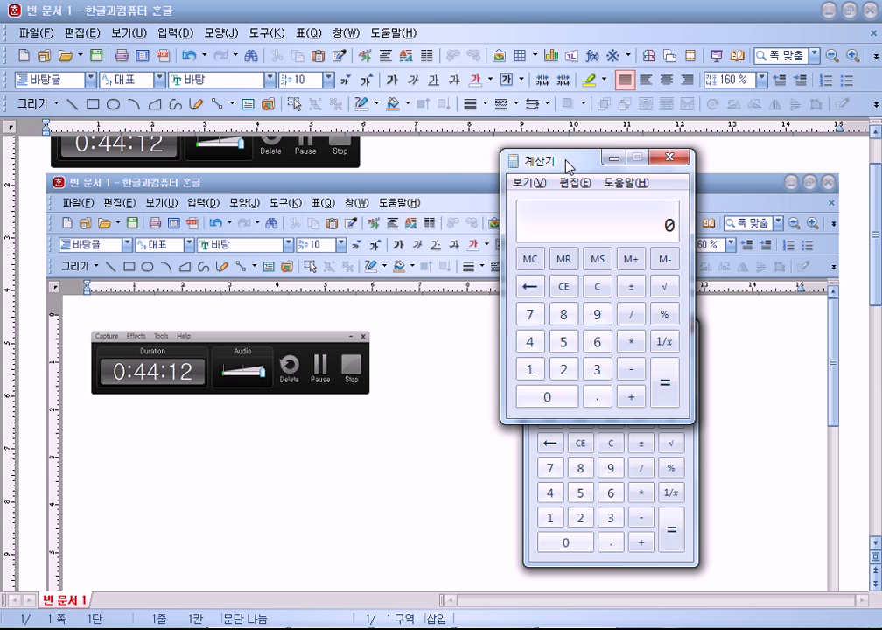
click(448, 172)
key(ctrl+v)
scroll(276, 385, up, 3)
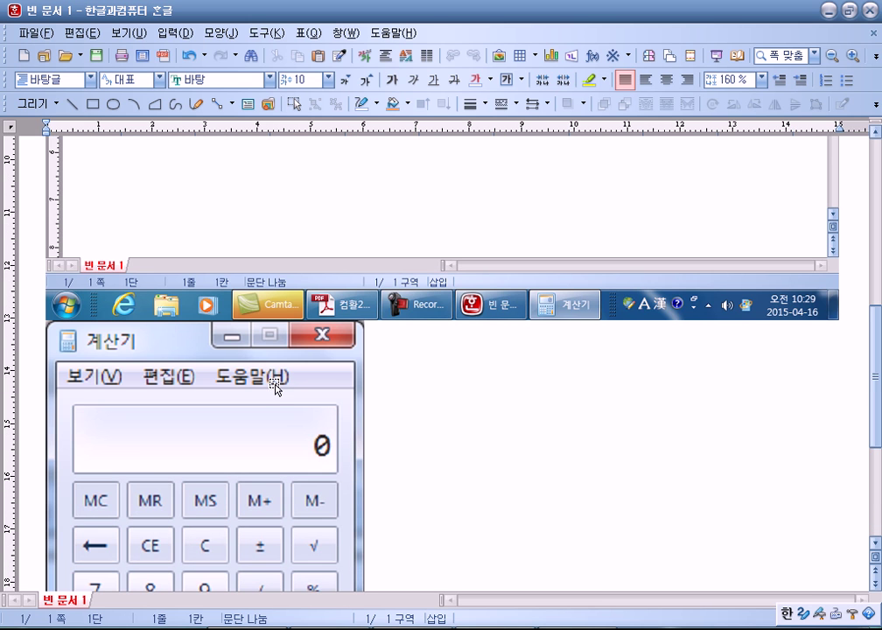
- Shrink the pasted calculator picture to about 4 cm wide, deselect it, and compare it with the full-screen capture
scroll(275, 389, down, 3)
click(279, 396)
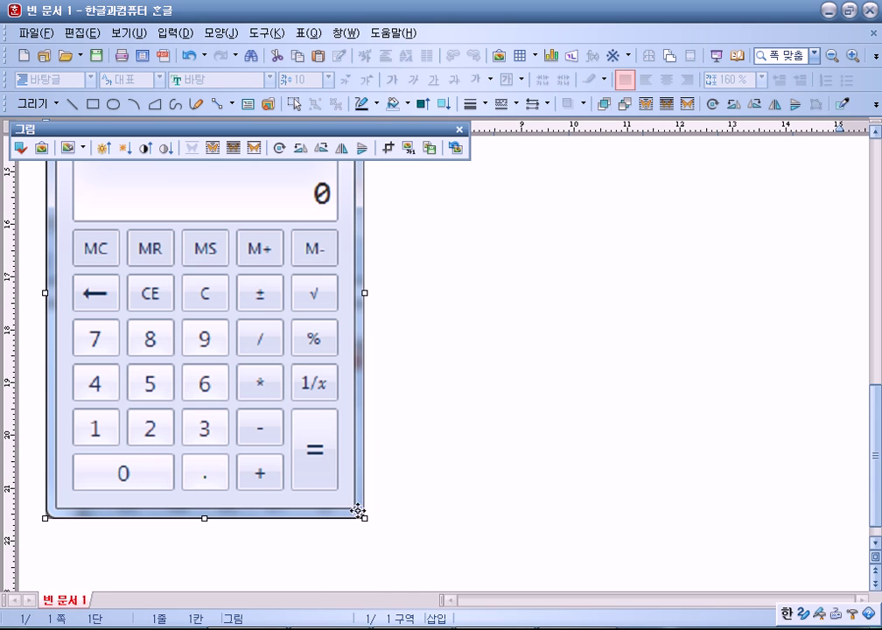
drag(256, 403, 250, 357)
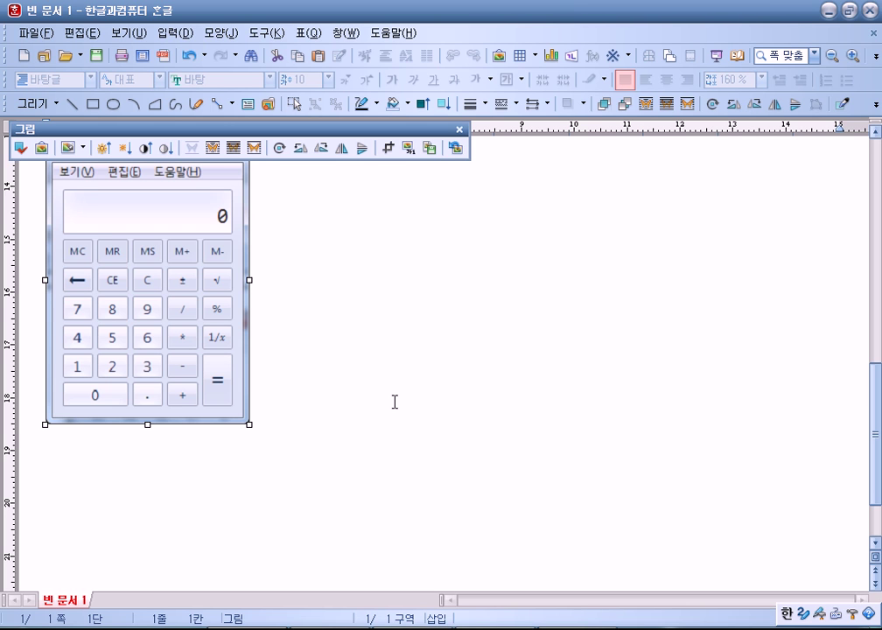
scroll(325, 445, up, 2)
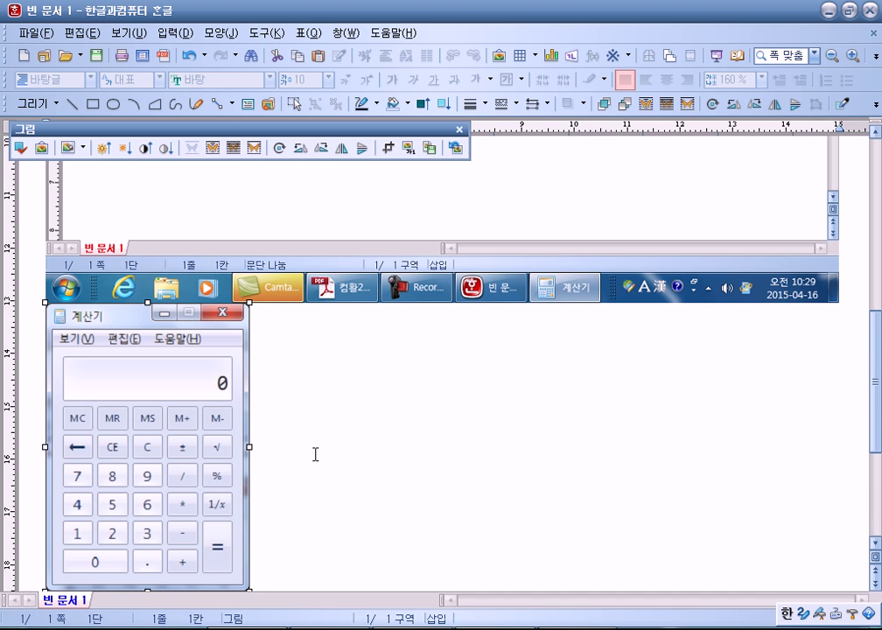
click(315, 455)
scroll(295, 451, up, 2)
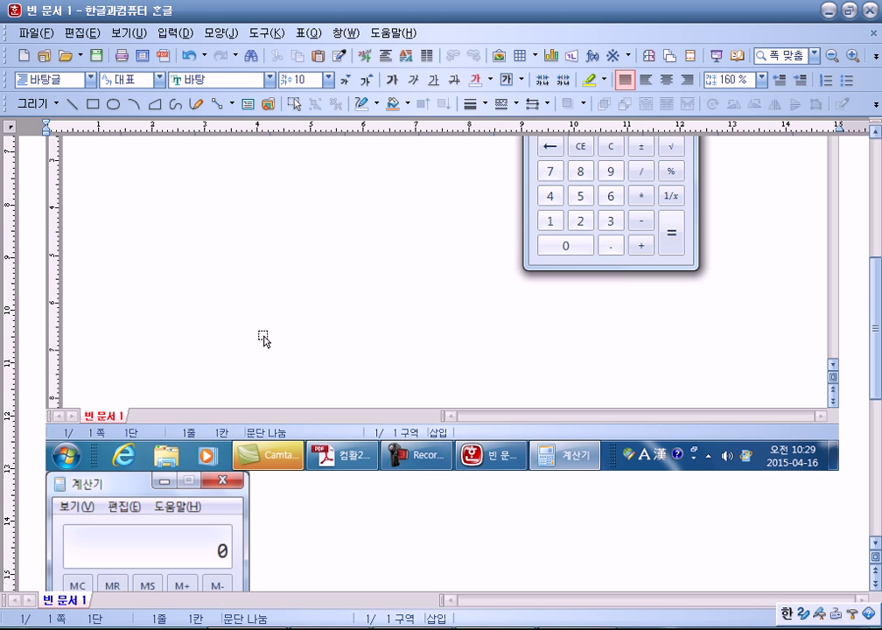
scroll(300, 432, down, 1)
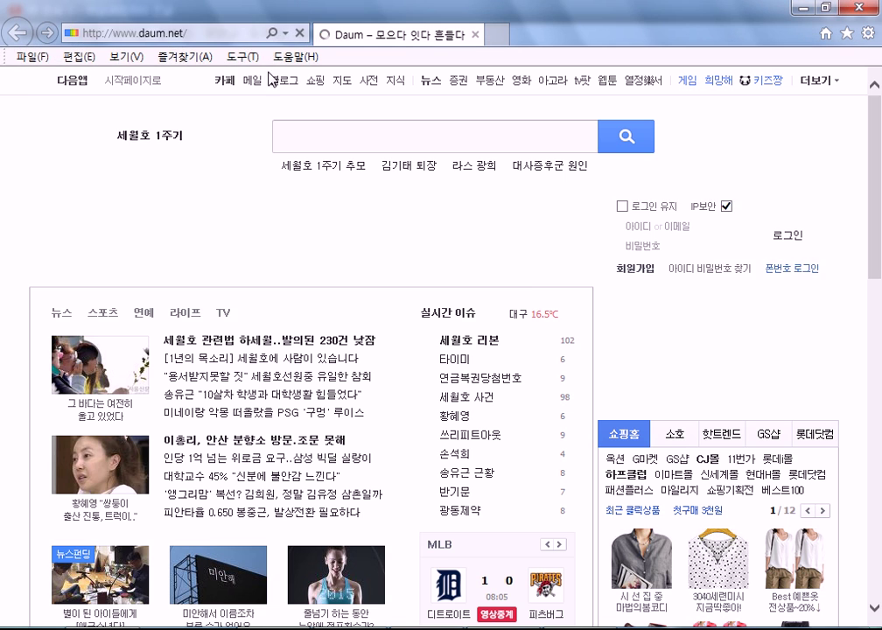
- Switch to Internet Explorer, go to host.new21.net, and open its 멀티미디어자료실 board
click(227, 33)
text(host)
key(Return)
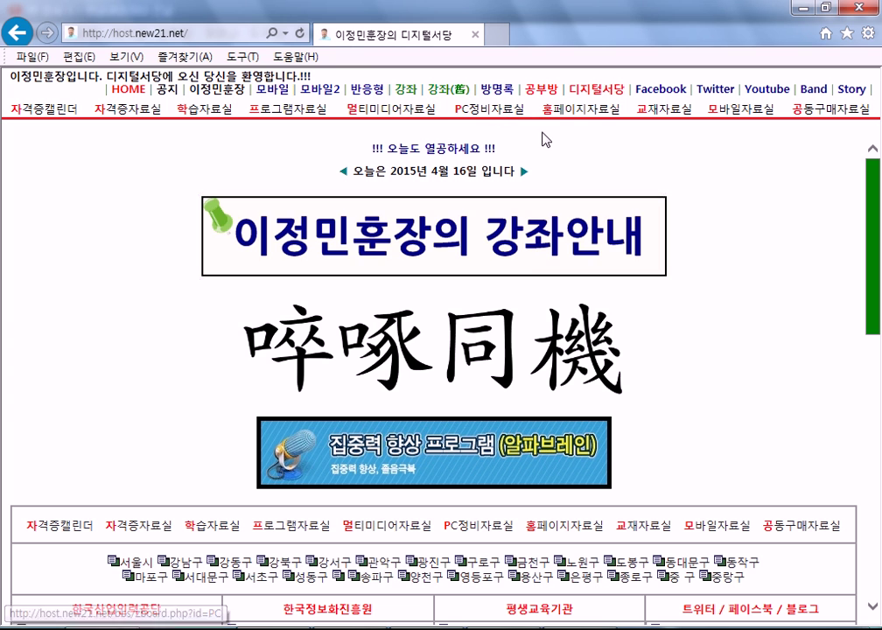
click(396, 109)
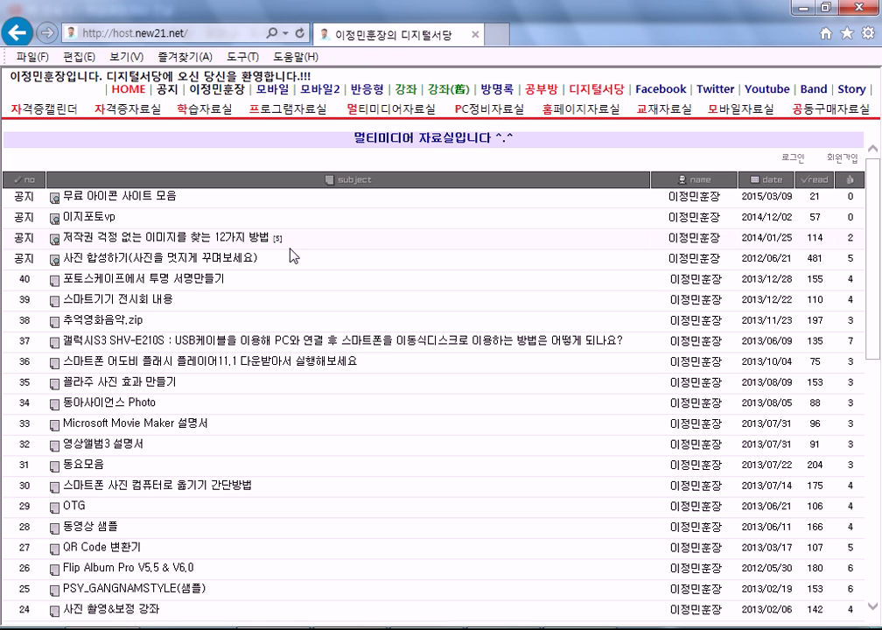
- Open the post 포토스케이프에서 투명 서명만들기, follow its embedded image, and close the extra browser tab
click(150, 282)
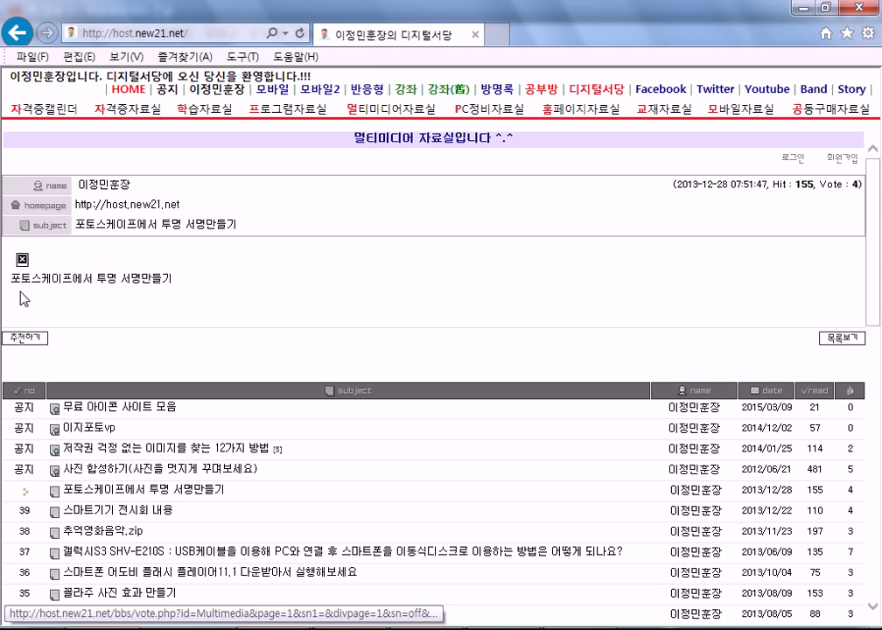
click(21, 260)
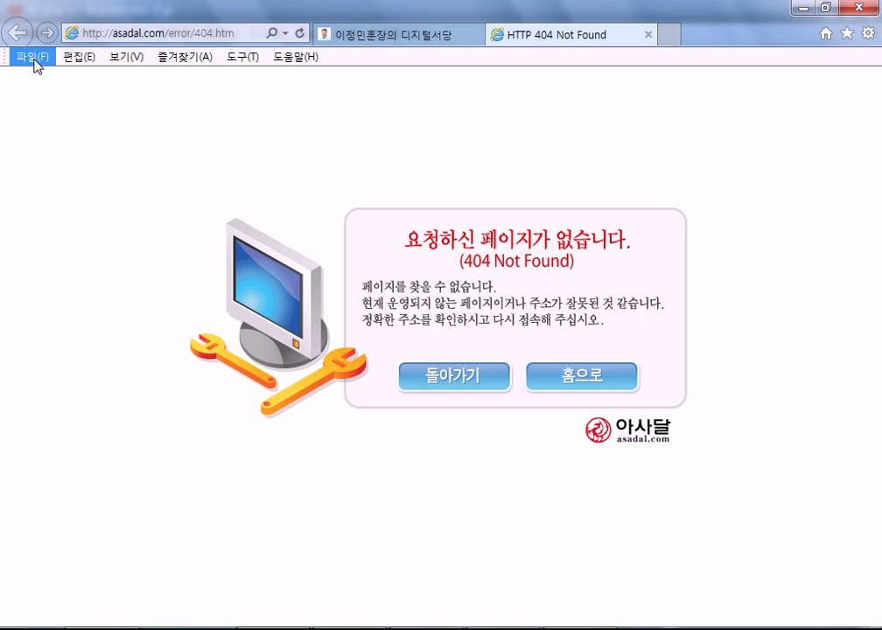
click(650, 35)
- Examine the captured screens used in the post 스마트폰 사진 컴퓨터로 옮기기 간단방법, and close the browser
scroll(237, 364, down, 3)
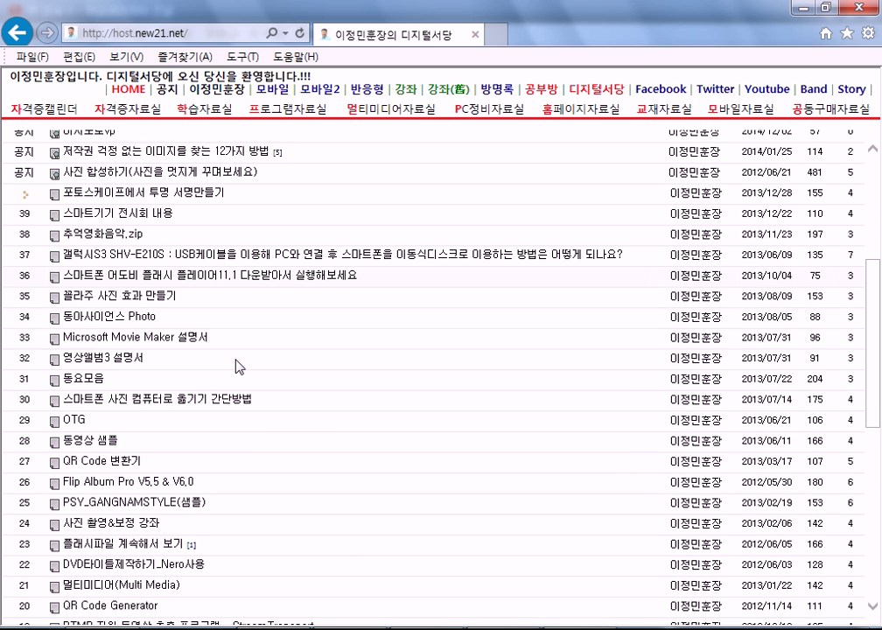
click(102, 401)
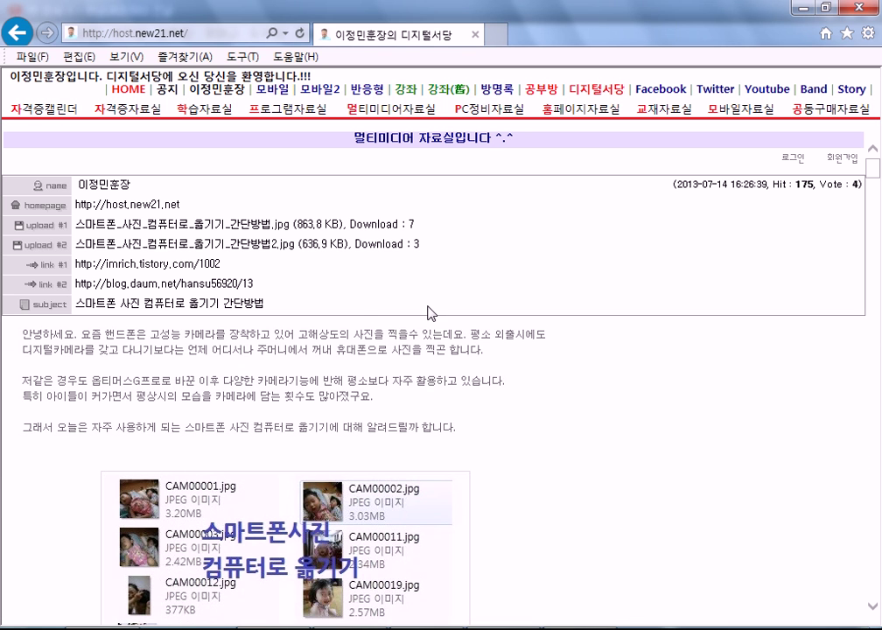
scroll(640, 380, down, 4)
scroll(474, 345, down, 3)
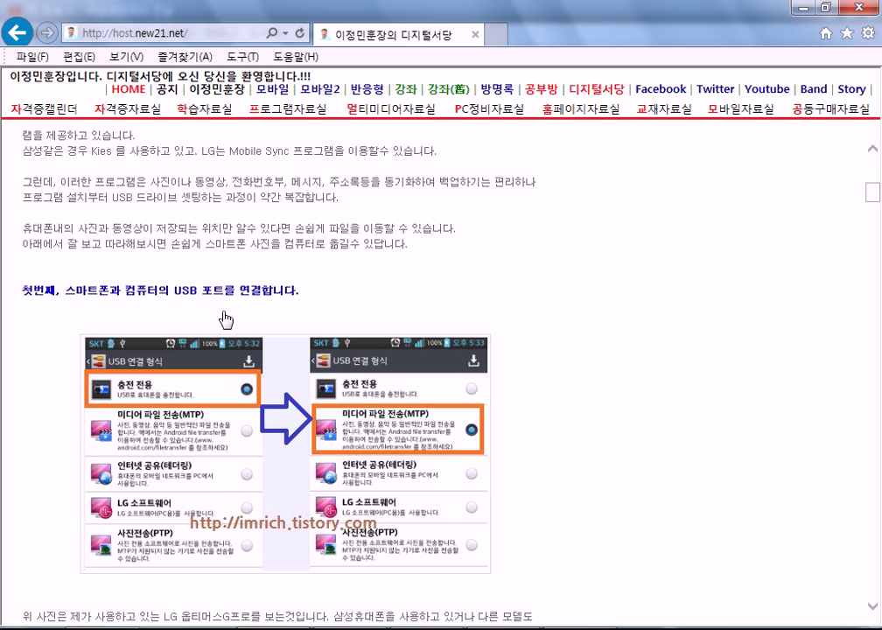
scroll(226, 320, down, 3)
scroll(271, 299, up, 1)
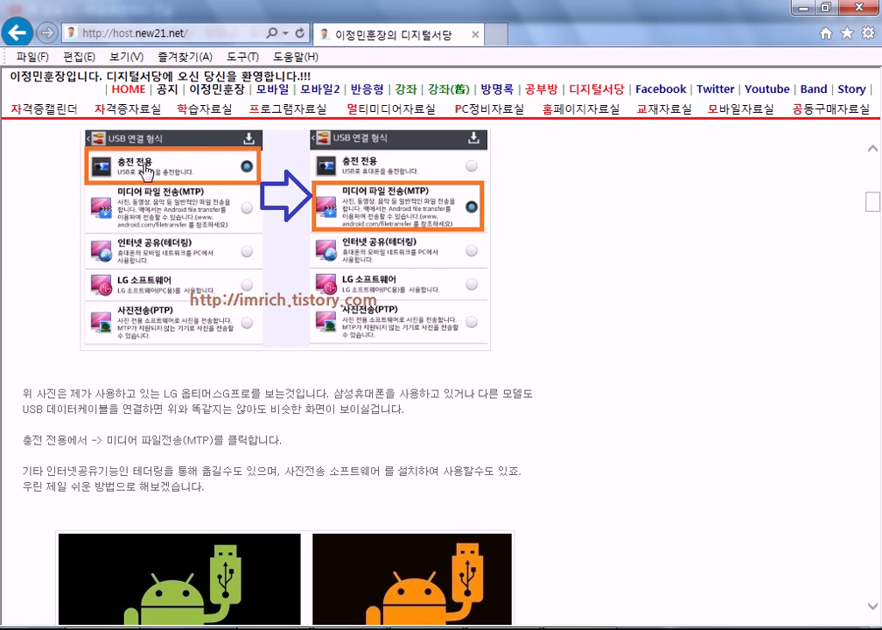
scroll(322, 181, down, 3)
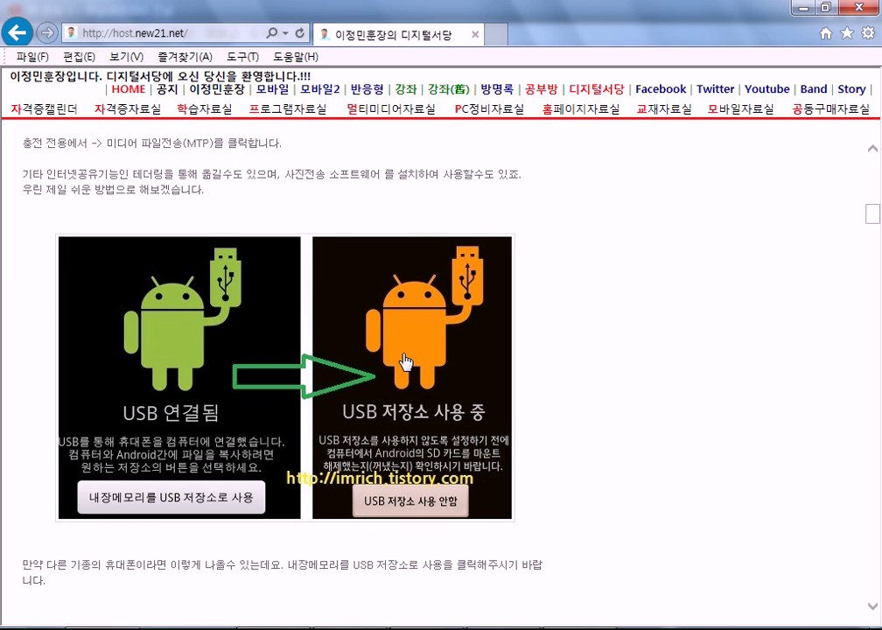
scroll(405, 363, down, 6)
scroll(404, 338, down, 15)
scroll(396, 359, down, 5)
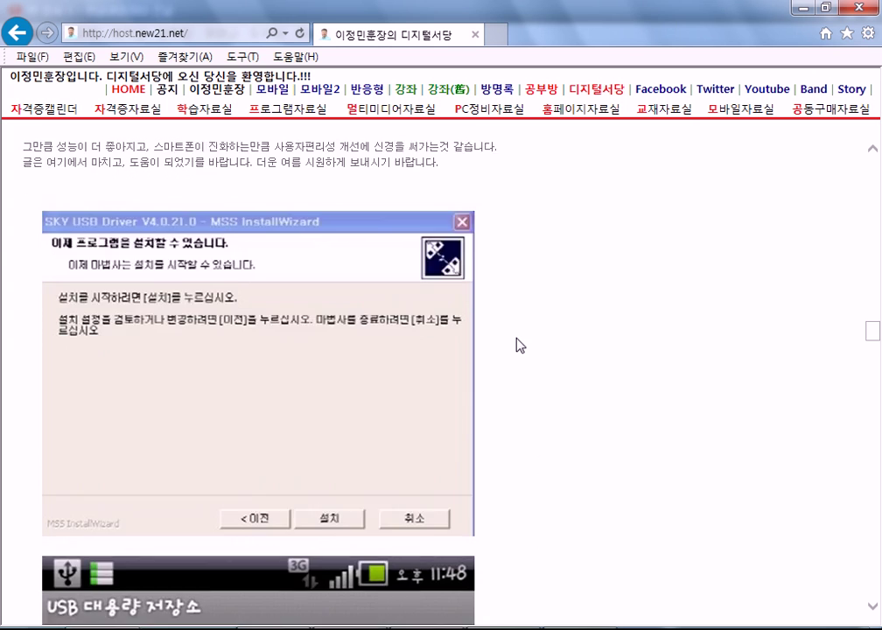
scroll(268, 218, up, 3)
scroll(529, 280, down, 1)
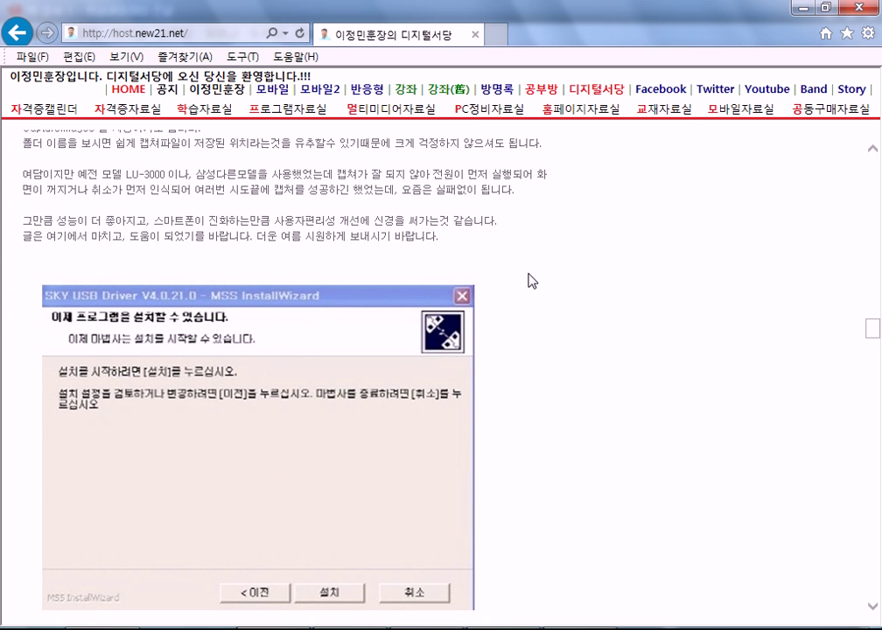
click(477, 37)
- Close the calculator and the Hangul blank document to return to the certification PDF
scroll(342, 455, down, 6)
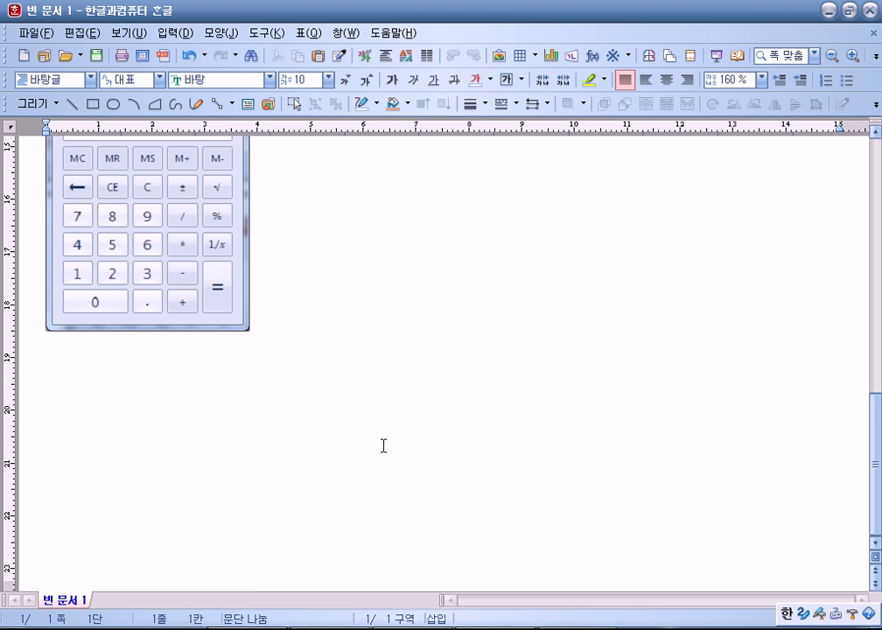
click(829, 10)
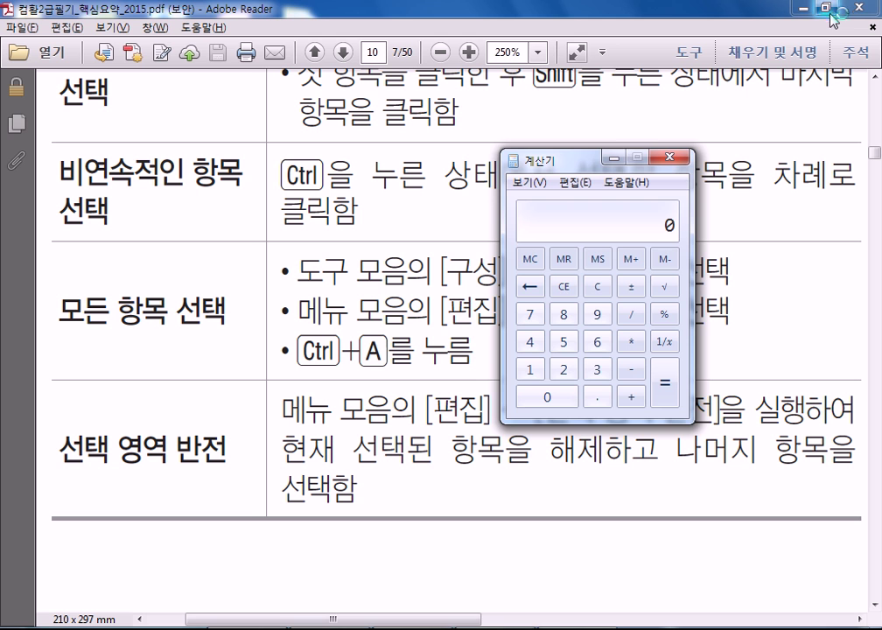
click(671, 157)
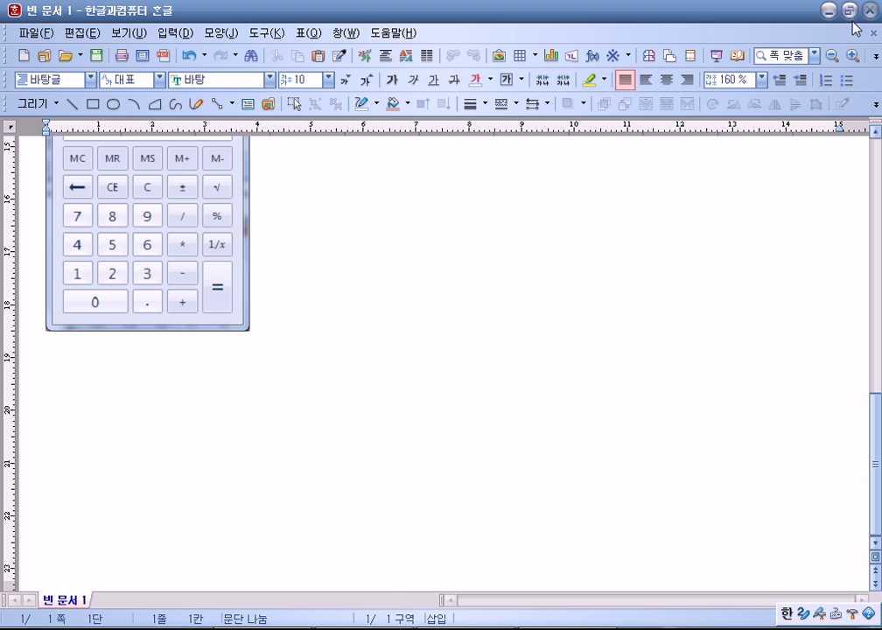
click(869, 8)
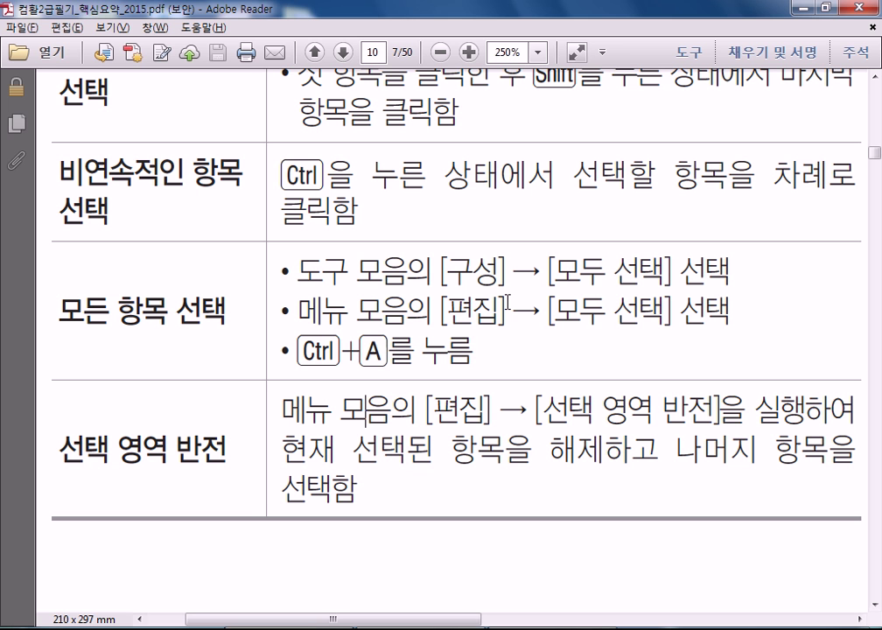
- Read the 016 클립보드 and 017 휴지통 sections of the PDF through to the page footer
scroll(606, 187, down, 10)
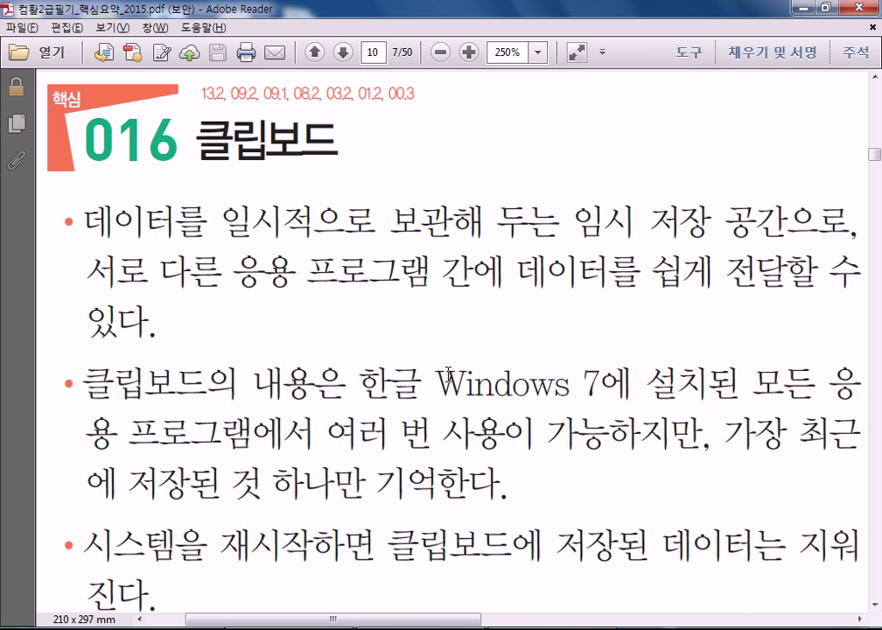
scroll(446, 392, down, 12)
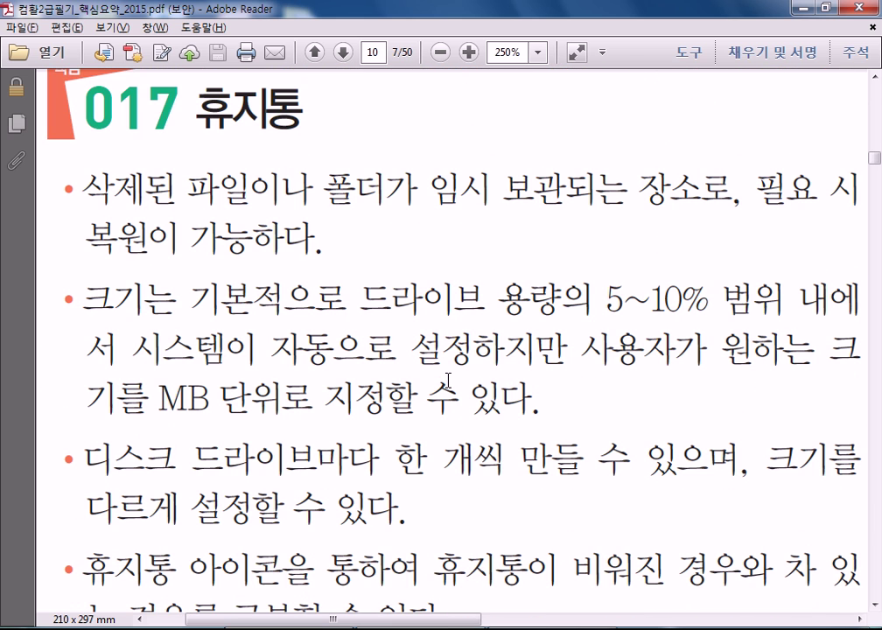
scroll(463, 578, down, 1)
scroll(459, 573, right, 2)
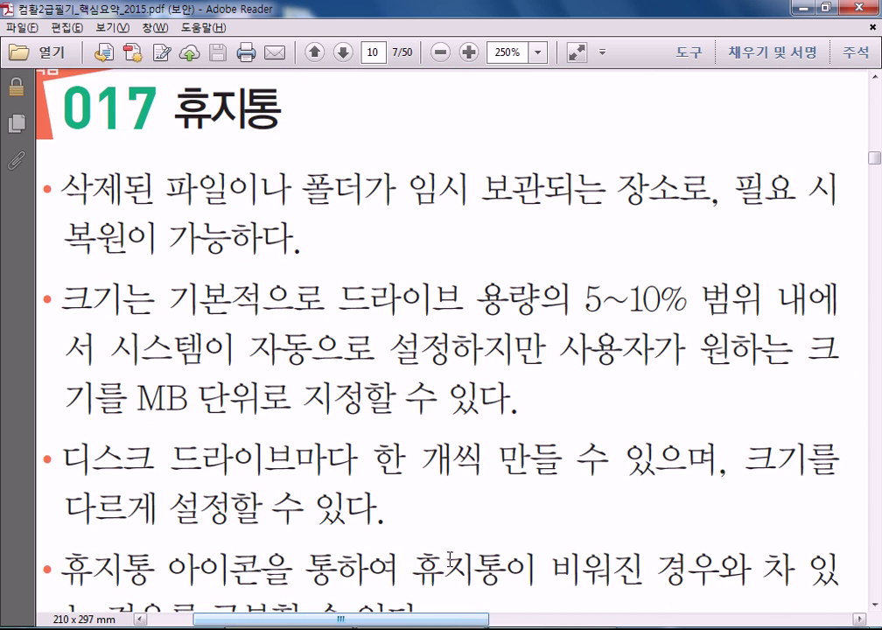
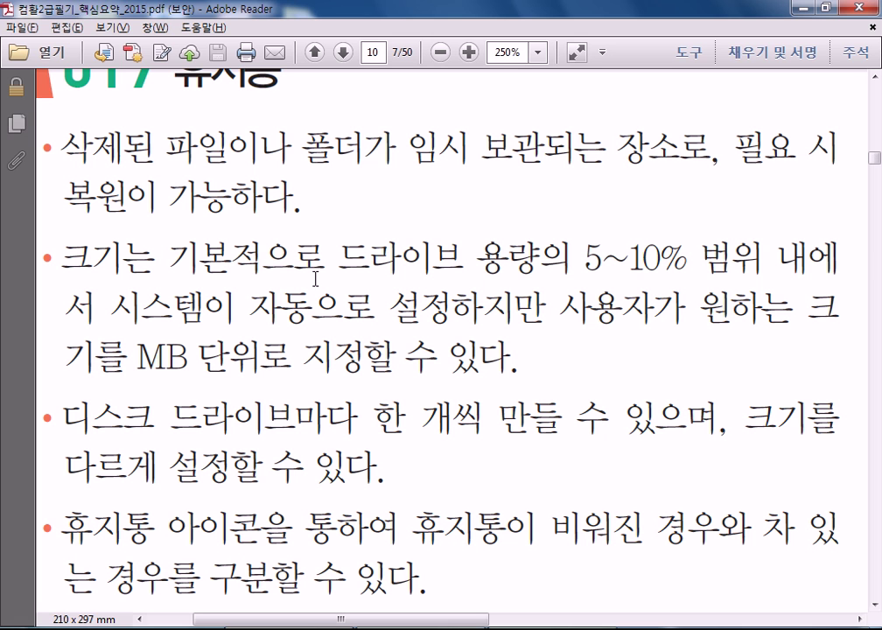
scroll(374, 289, down, 1)
drag(278, 382, 435, 386)
click(345, 428)
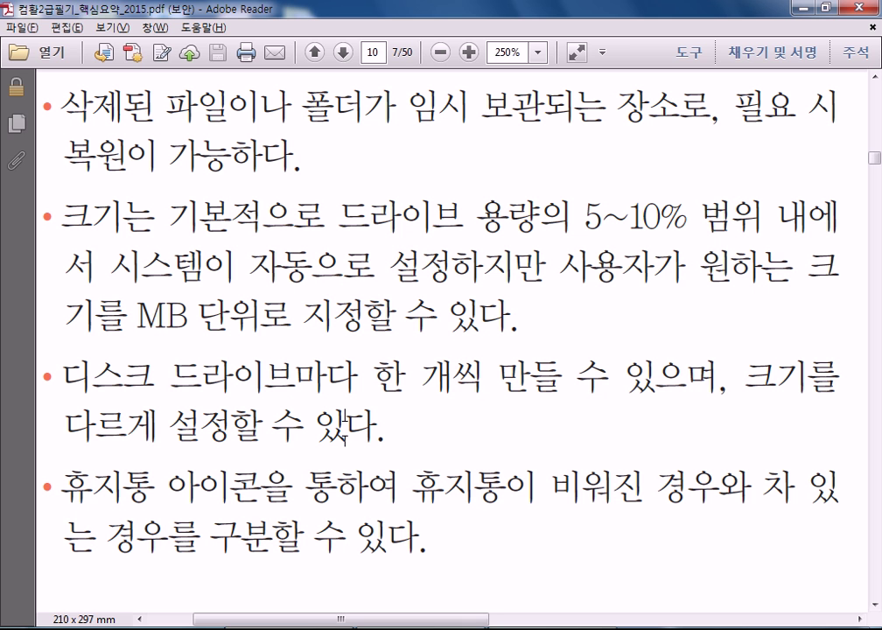
scroll(346, 424, down, 3)
scroll(345, 438, down, 2)
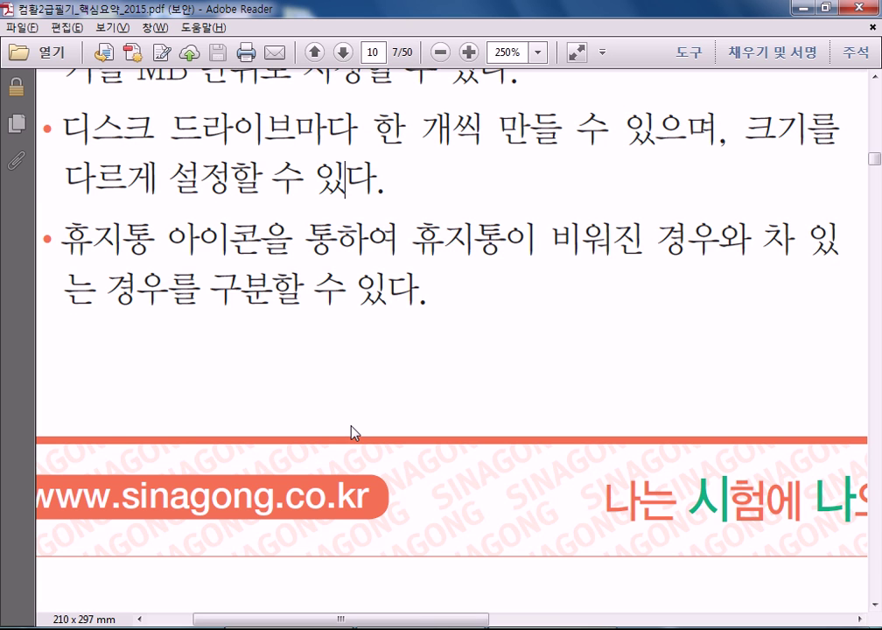
drag(441, 622, 788, 545)
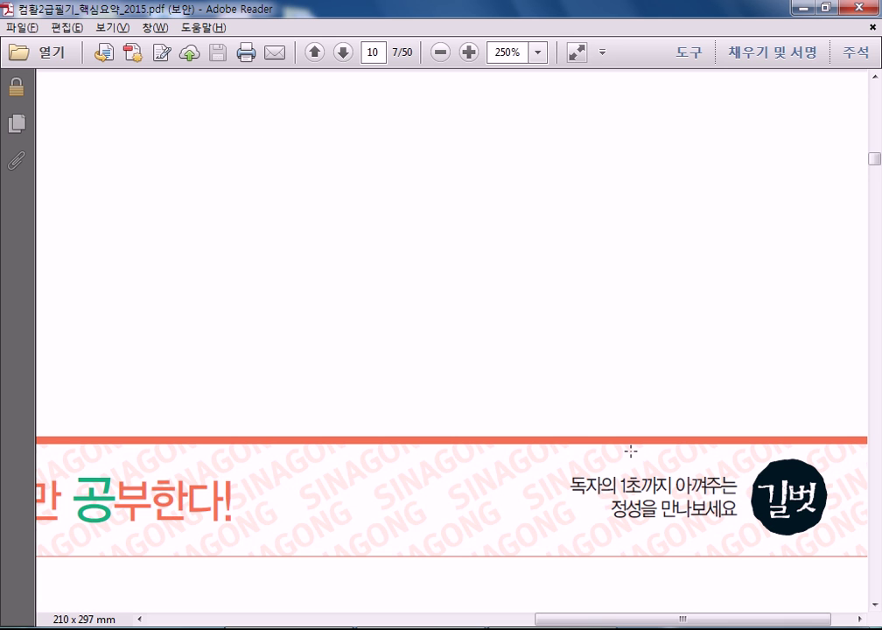
- Review the Recycle Bin section of the PDF from its end back to the list under 휴지통에 보관되지 않는 경우
scroll(631, 451, up, 5)
scroll(633, 451, up, 8)
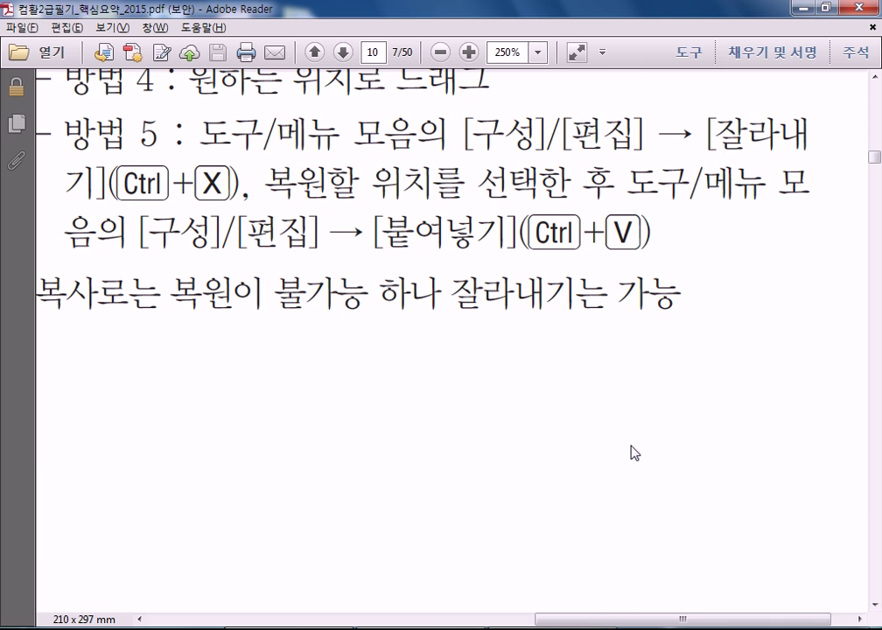
scroll(631, 446, up, 10)
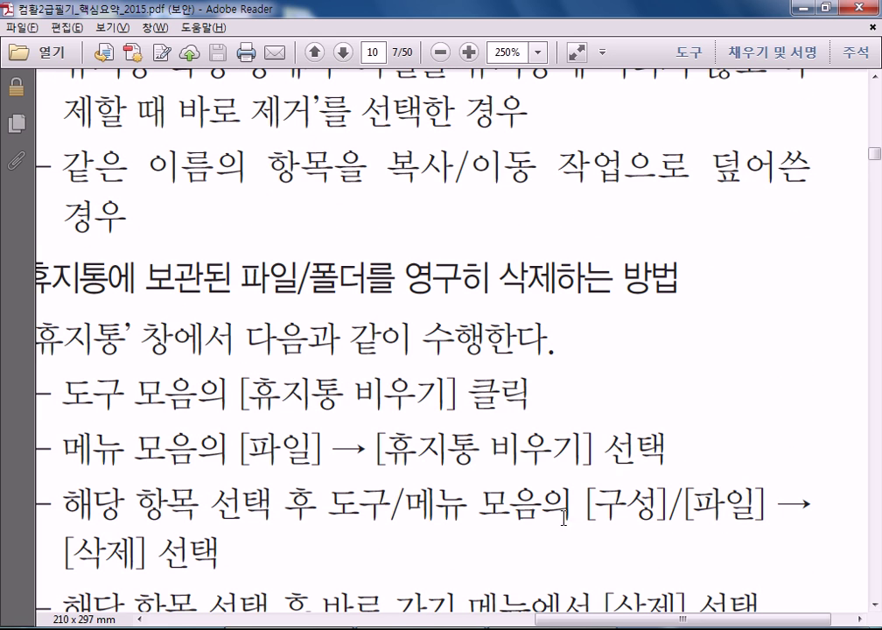
mouse_move(545, 624)
mouse_down()
mouse_move(519, 623)
mouse_move(532, 624)
mouse_up()
scroll(529, 521, up, 2)
scroll(525, 462, up, 3)
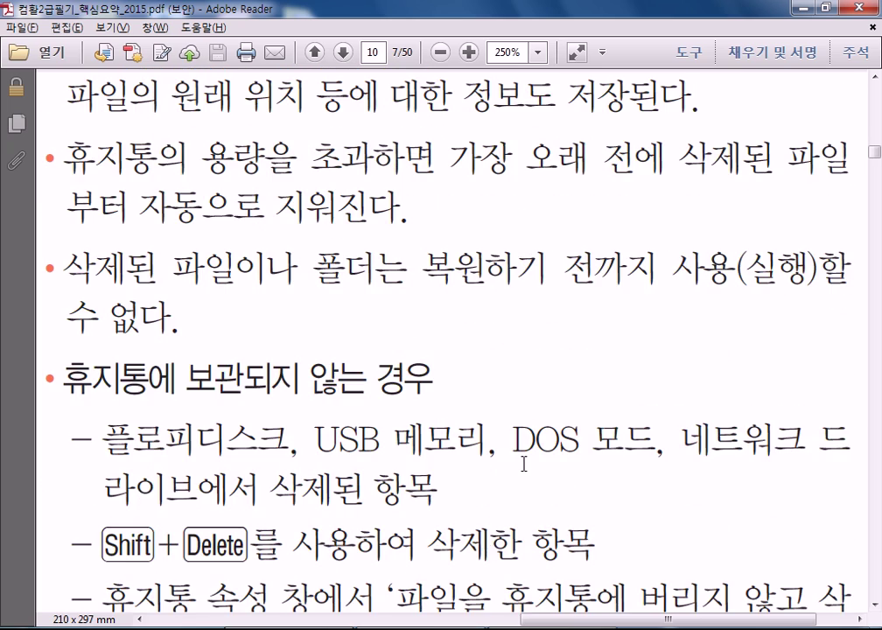
scroll(525, 462, down, 3)
scroll(525, 462, down, 1)
scroll(525, 463, down, 2)
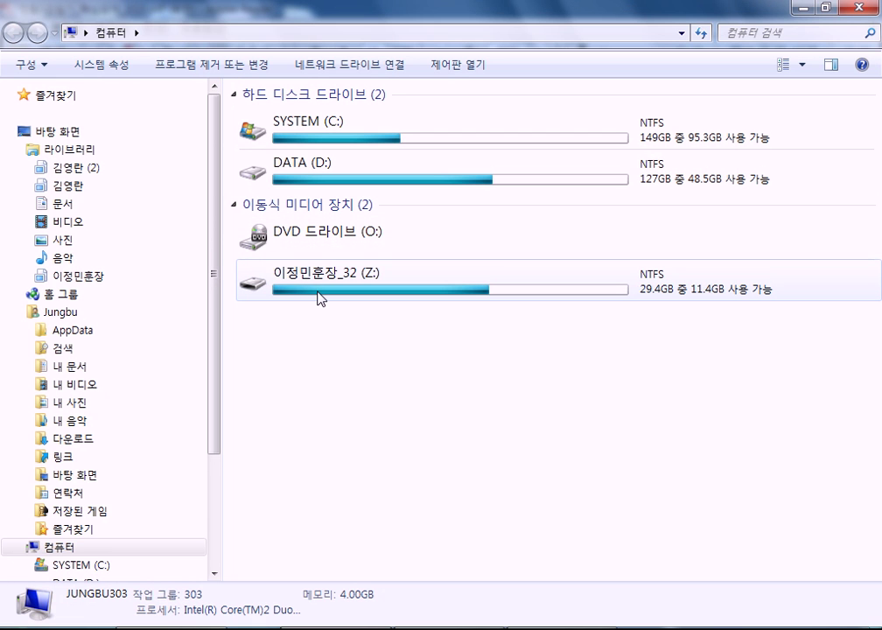
- Look at the contents of the removable drive (Z:), and highlight the words USB 메모리 back in the certification PDF
double_click(317, 299)
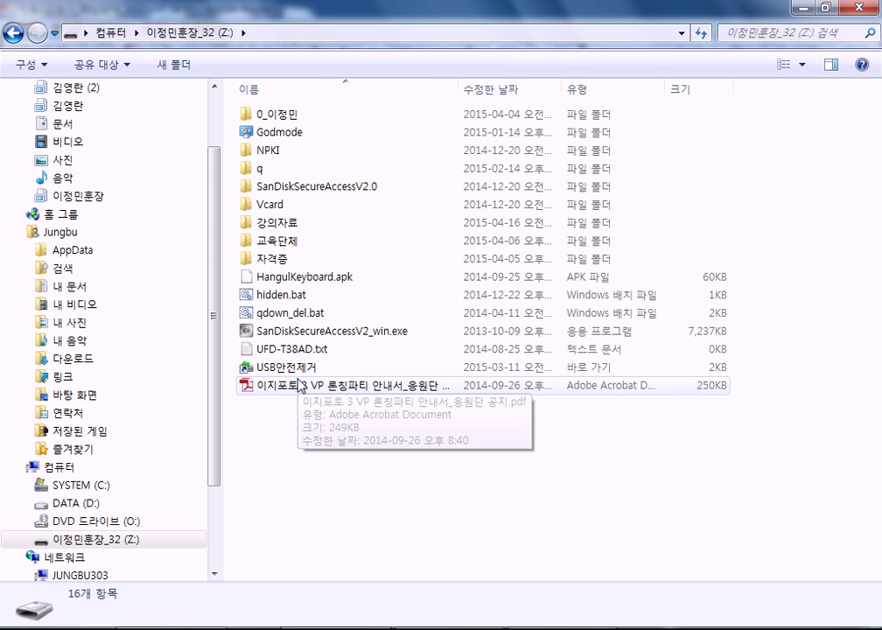
key(BackSpace)
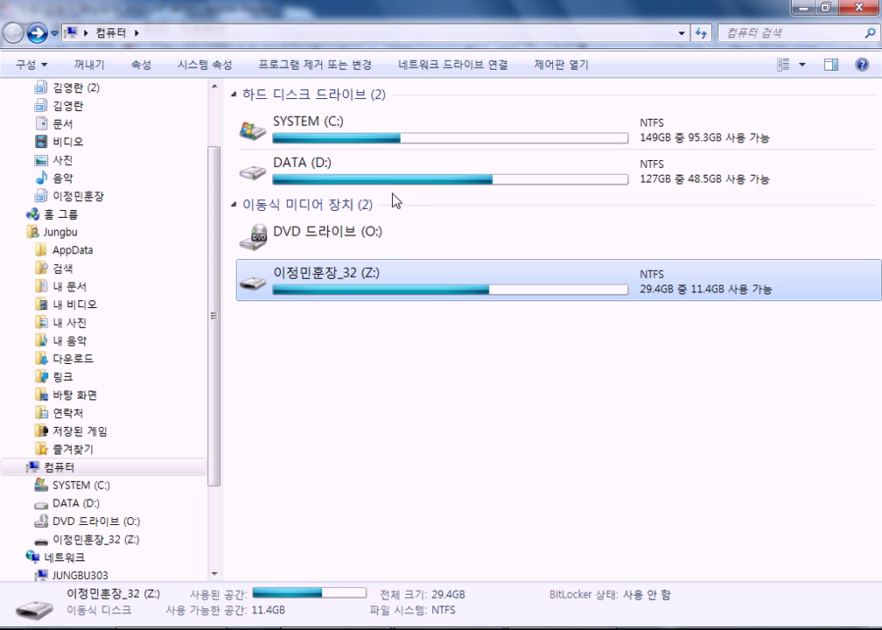
key(alt)
click(412, 629)
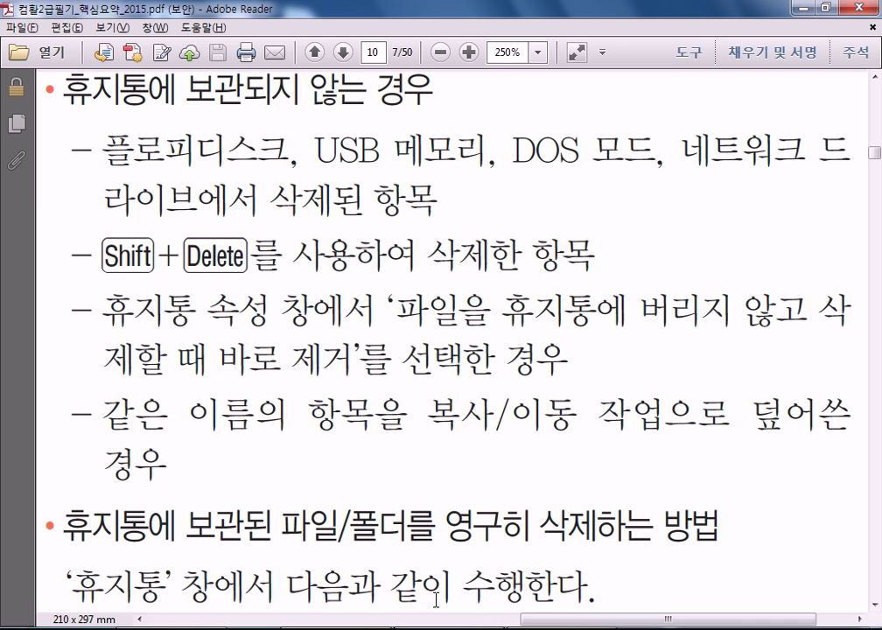
drag(313, 154, 484, 153)
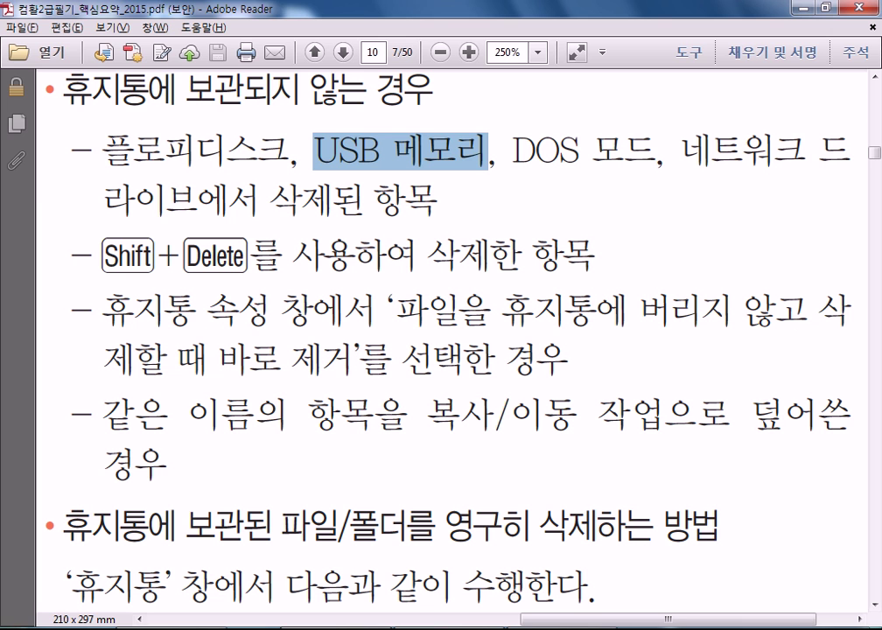
- Open the desktop Recycle Bin's properties and try 파일을 휴지통에 버리지 않고 삭제할 때 바로 제거 for DATA before returning to 사용자 지정 크기
click(878, 628)
right_click(35, 289)
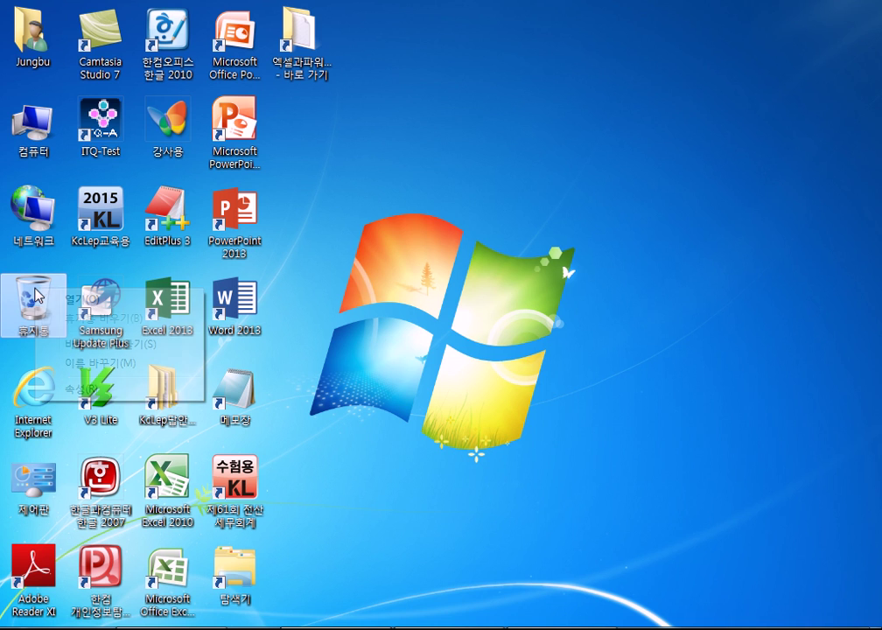
click(90, 390)
drag(287, 300, 630, 77)
click(477, 264)
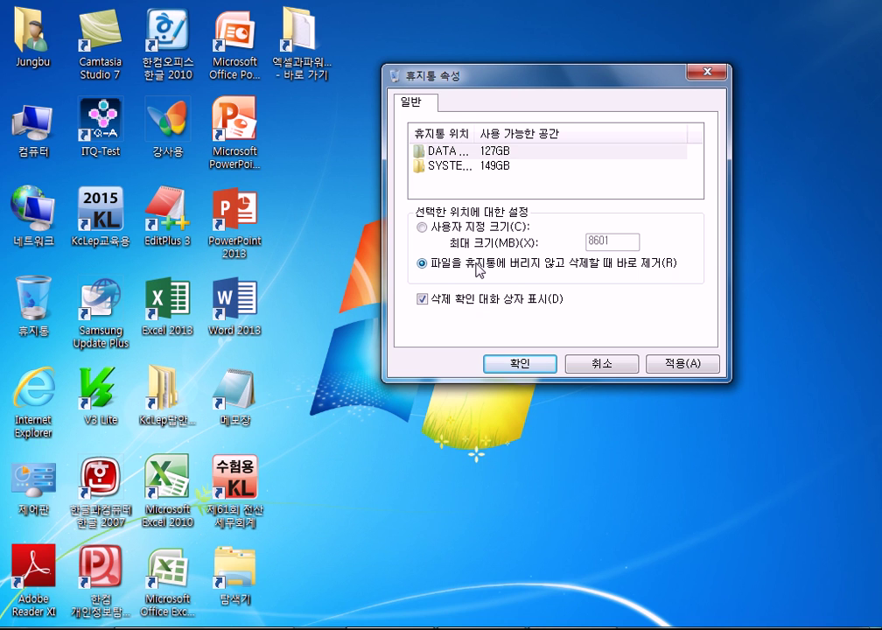
click(450, 228)
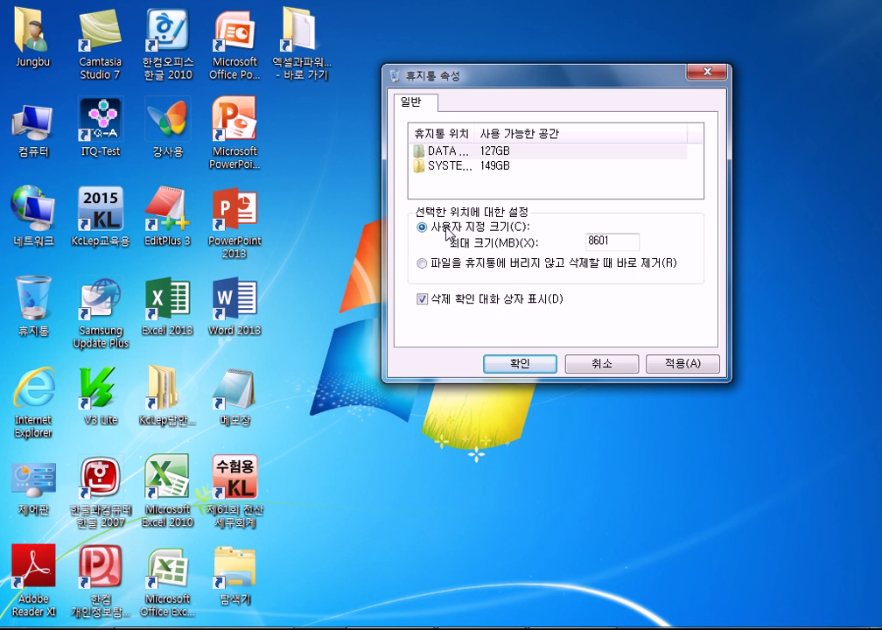
- Compare the maximum Recycle Bin size settings of the SYSTEM and DATA drives
click(433, 167)
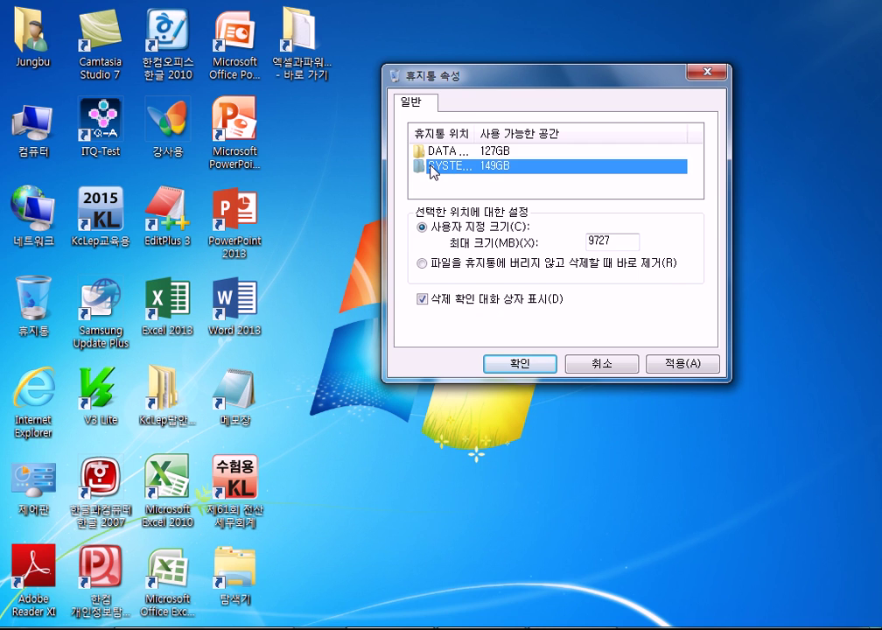
click(437, 154)
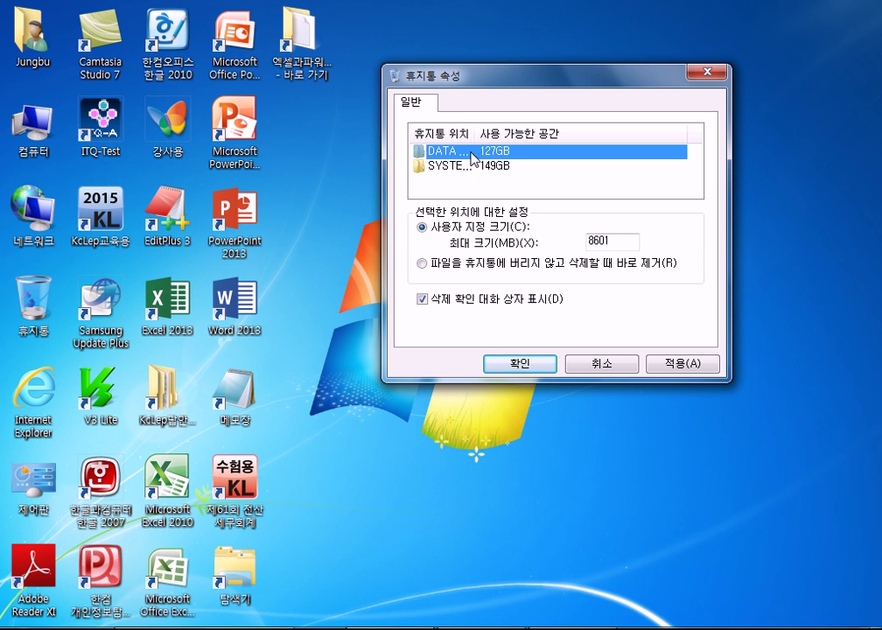
click(476, 172)
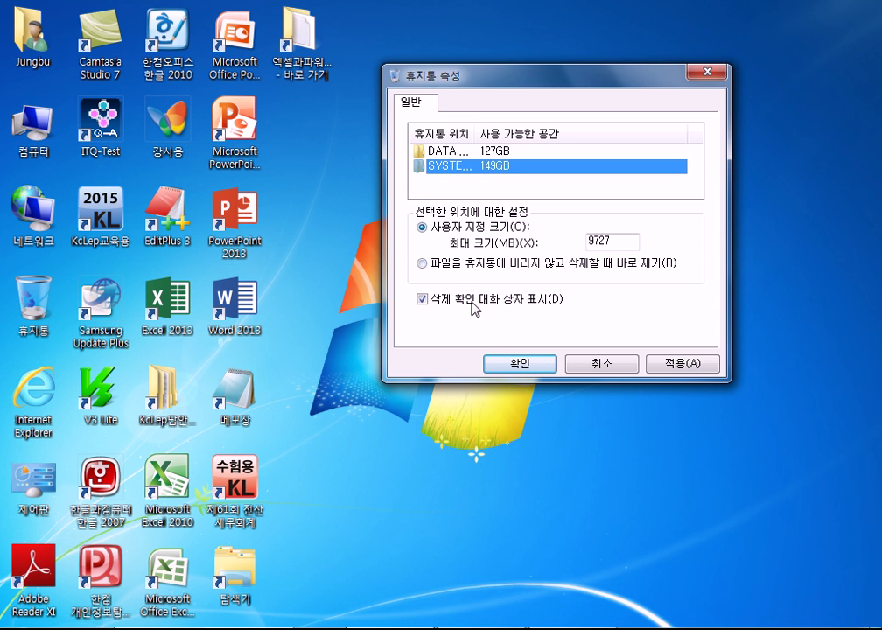
- Toggle 삭제 확인 대화 상자 표시 off and on again, and dismiss the Recycle Bin properties without saving
click(428, 304)
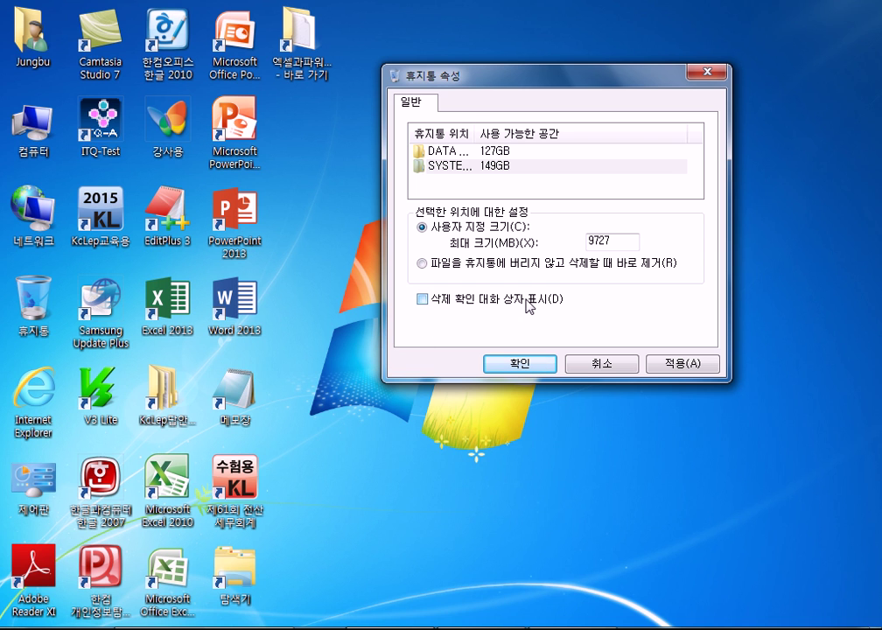
click(424, 302)
click(424, 304)
click(437, 300)
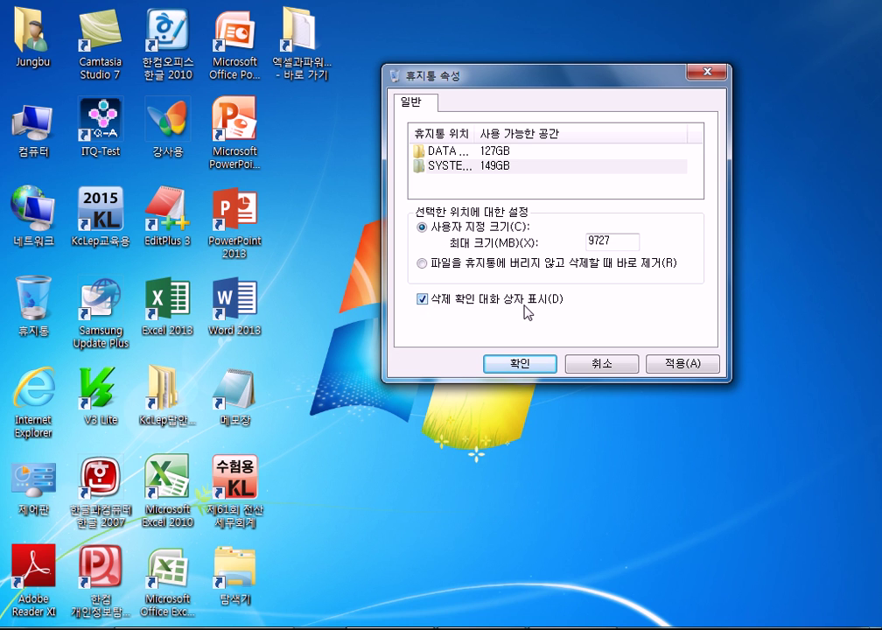
click(609, 367)
- Send the 엑셀과파워2013 shortcut to the Recycle Bin, and try deleting the Microsoft PowerPoint 2010 shortcut to bring up its confirmation dialog
drag(321, 64, 51, 310)
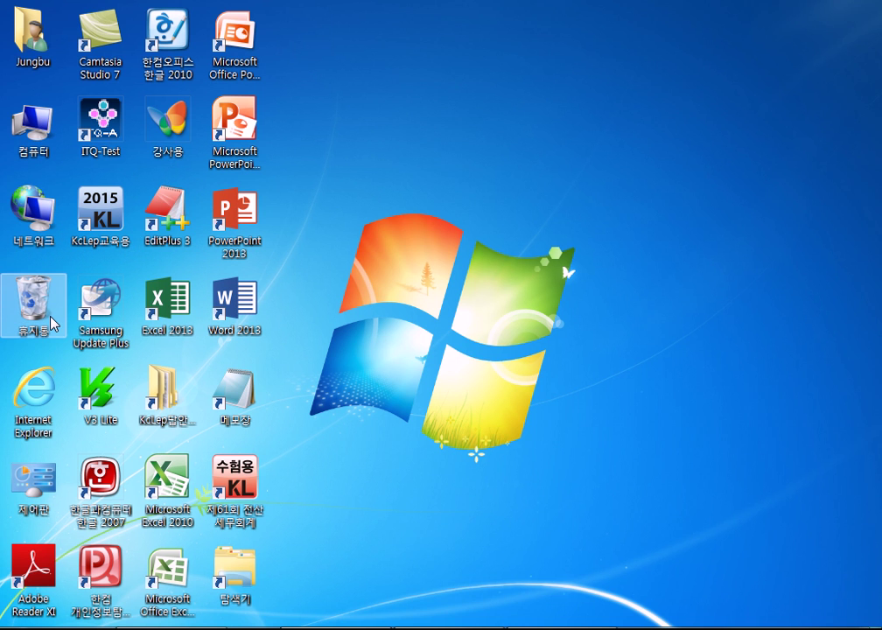
click(224, 120)
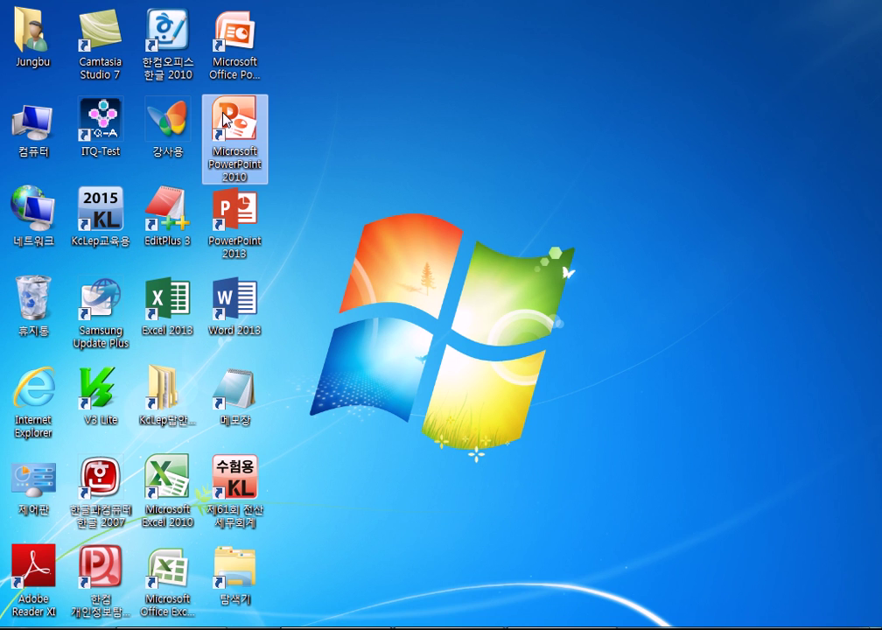
key(Delete)
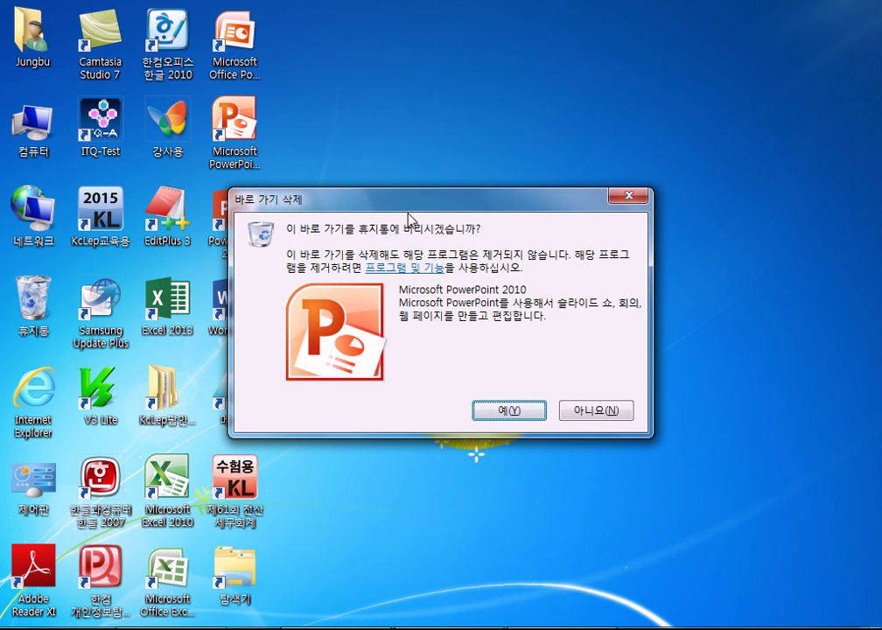
drag(404, 201, 478, 137)
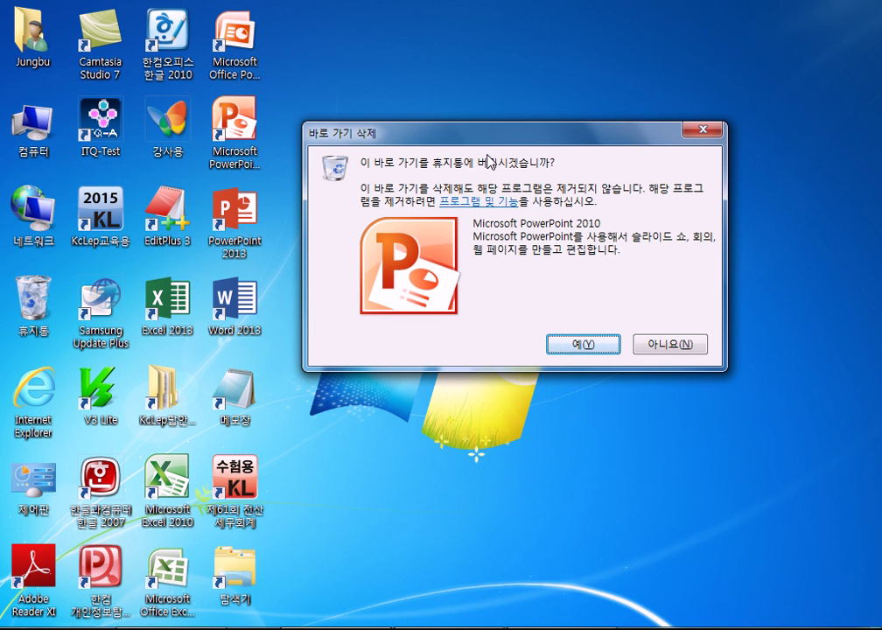
click(663, 346)
drag(232, 127, 37, 302)
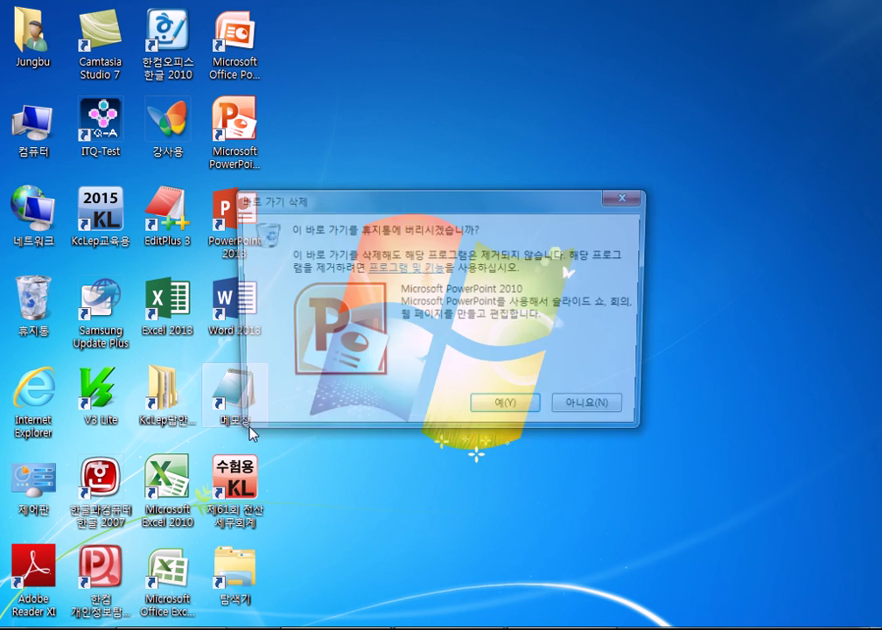
drag(476, 156, 533, 128)
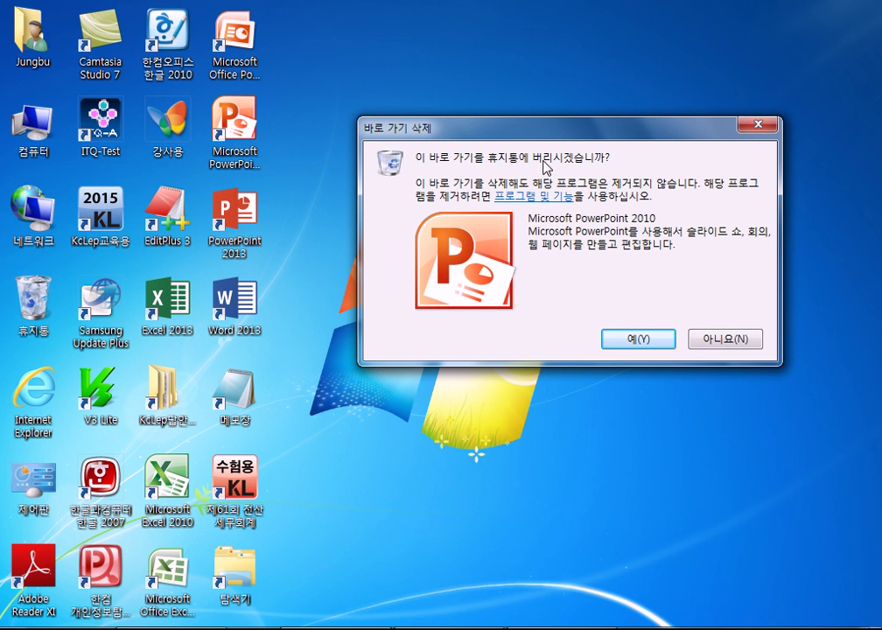
- Restore the 엑셀과파워2013 shortcut from the Recycle Bin, and decline the pending deletion of the Microsoft PowerPoint 2010 shortcut
double_click(26, 310)
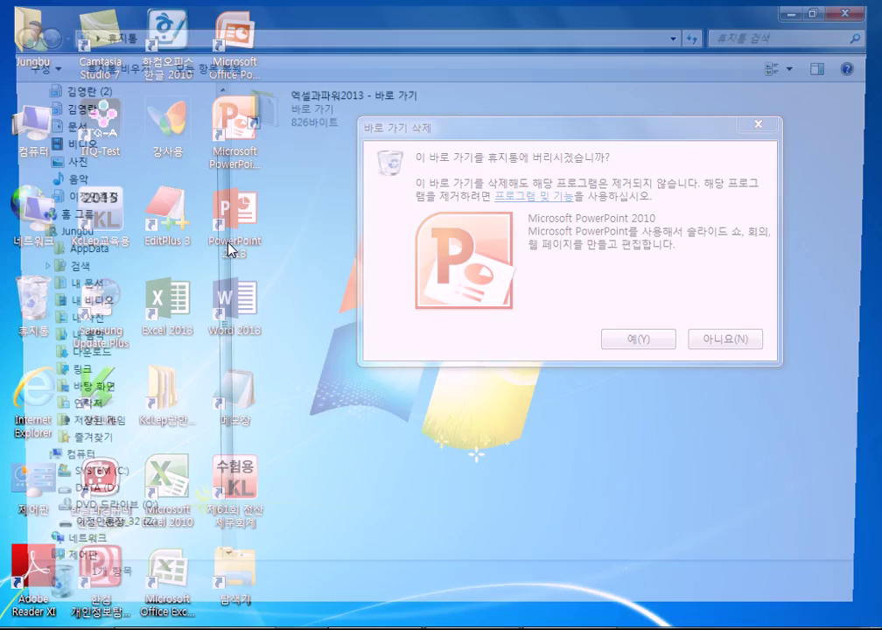
click(318, 123)
right_click(321, 124)
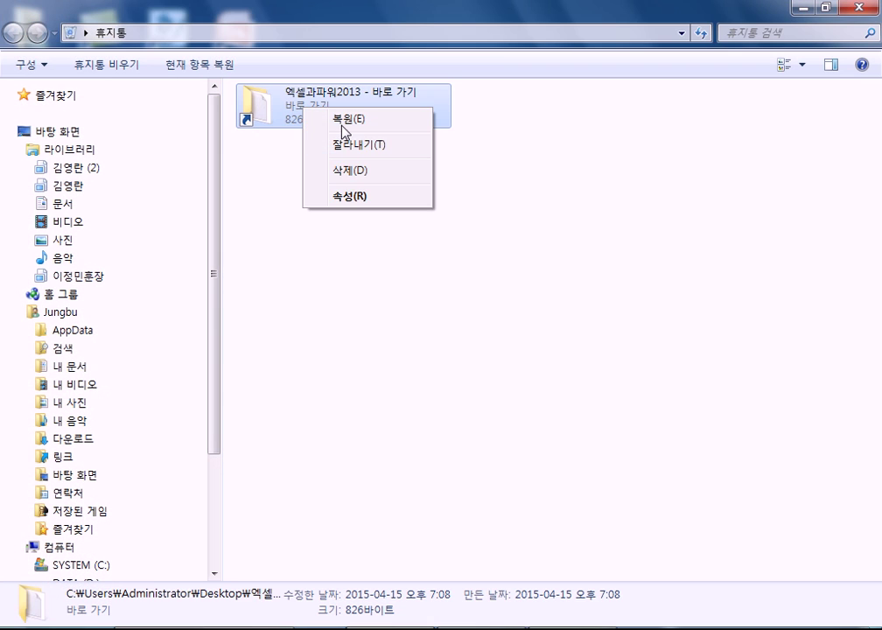
click(320, 120)
click(847, 8)
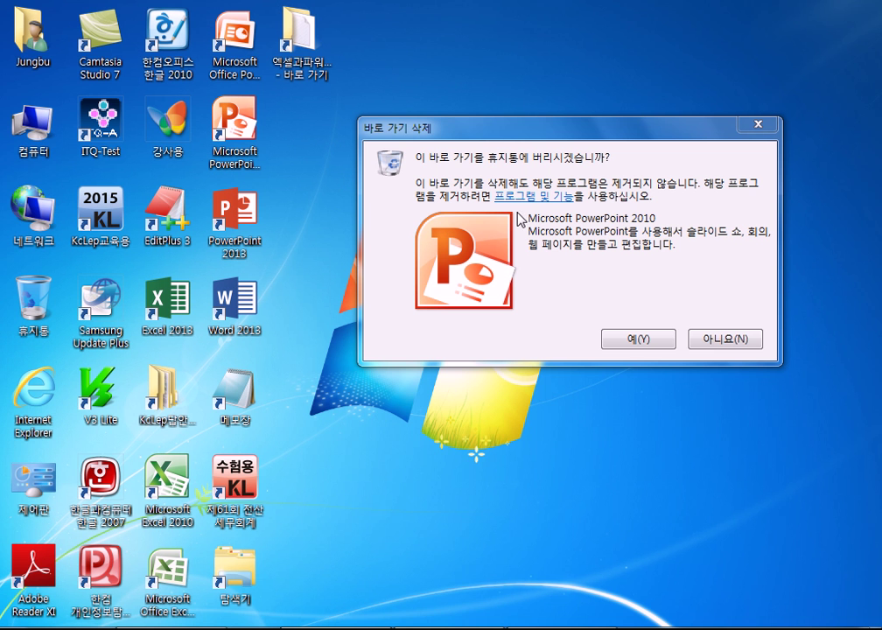
click(723, 338)
- Turn off 삭제 확인 대화 상자 표시 in the Recycle Bin properties with the SYSTEM drive selected, and save the setting
right_click(23, 301)
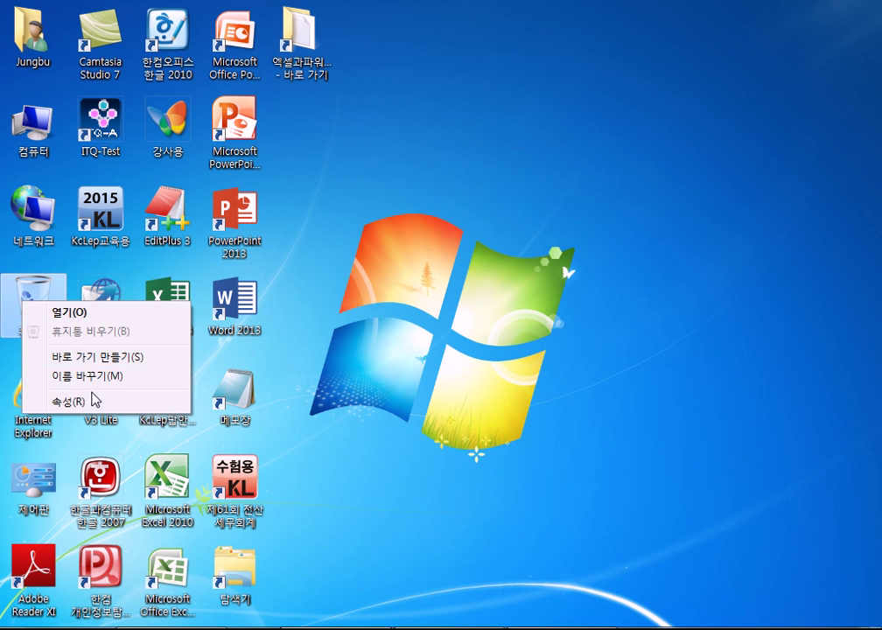
click(87, 400)
drag(283, 313, 560, 42)
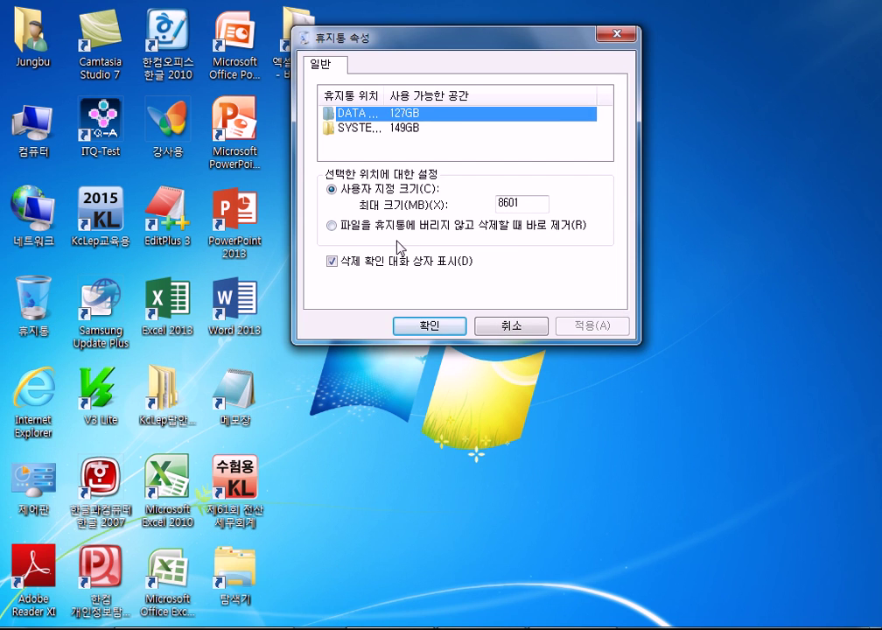
click(361, 128)
click(356, 265)
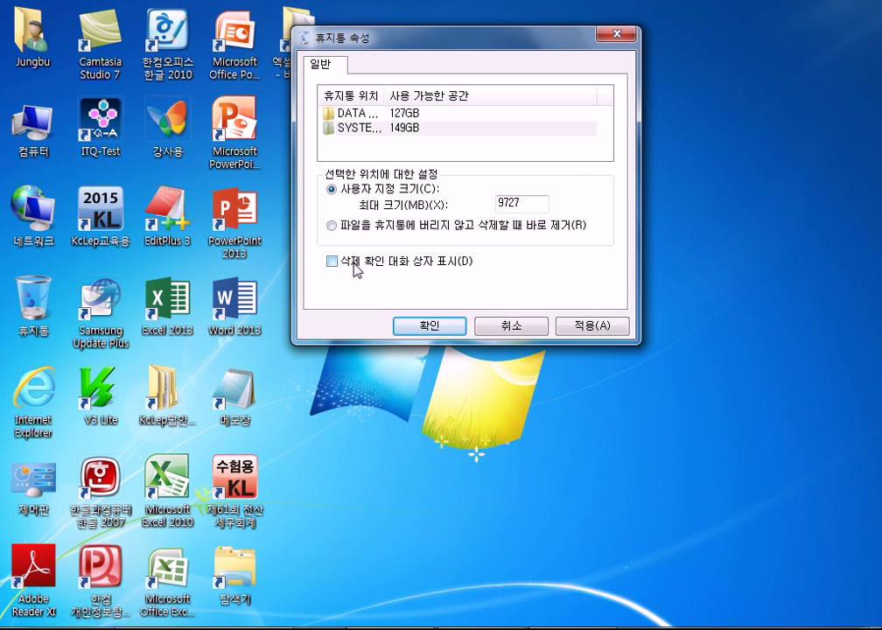
click(410, 329)
- Delete the Microsoft PowerPoint 2010 shortcut from the desktop
click(238, 129)
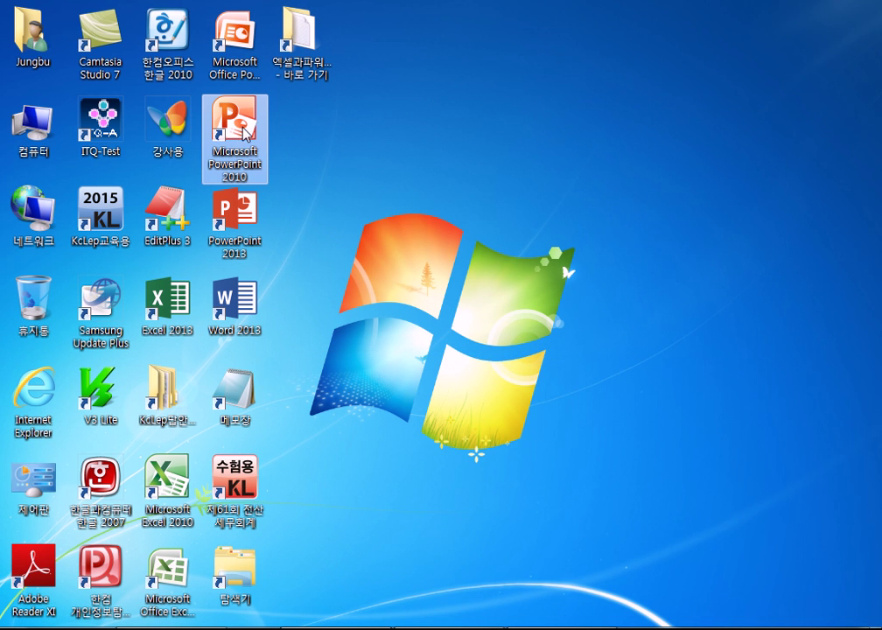
right_click(238, 129)
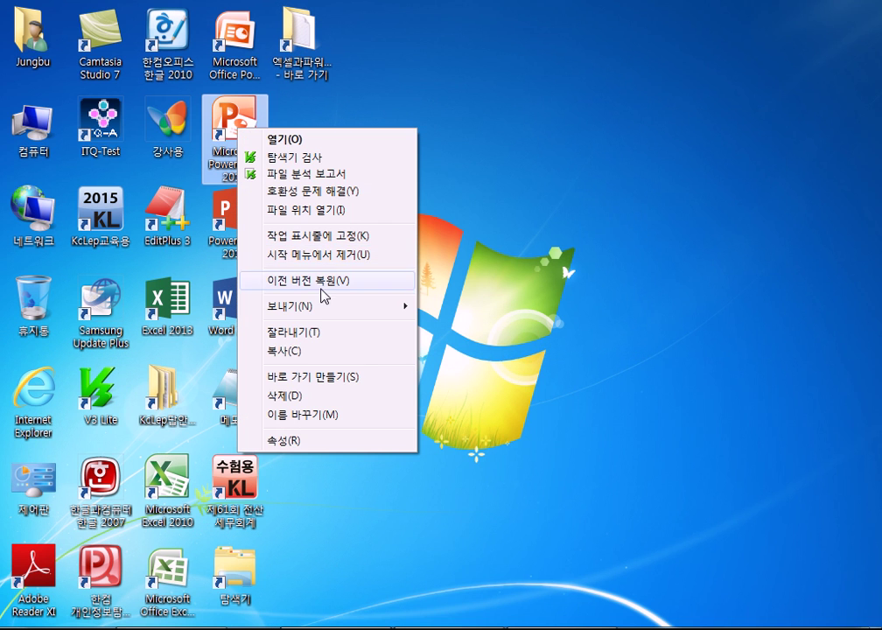
click(283, 395)
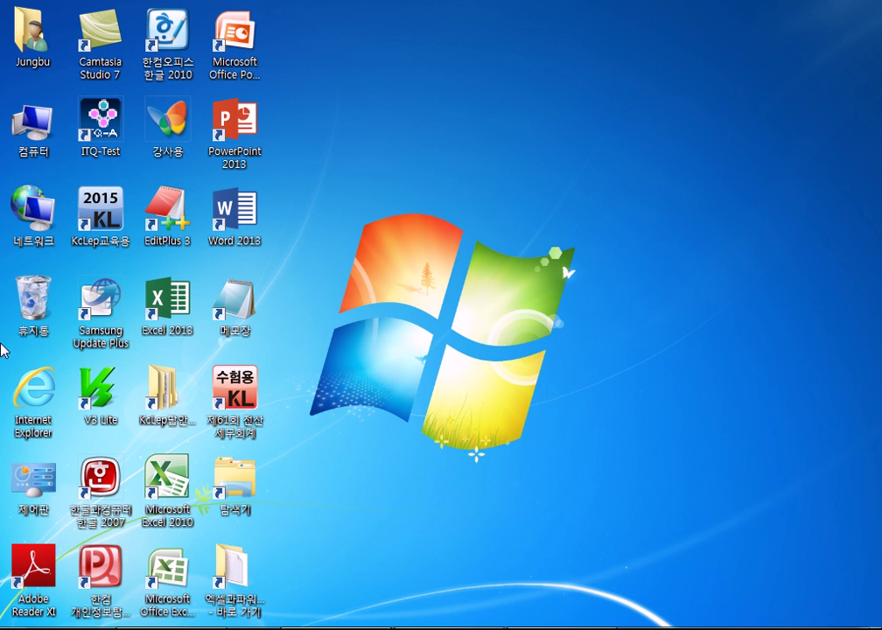
- Restore the Microsoft PowerPoint 2010 shortcut from the Recycle Bin, and move its desktop icon back to its former place
double_click(26, 302)
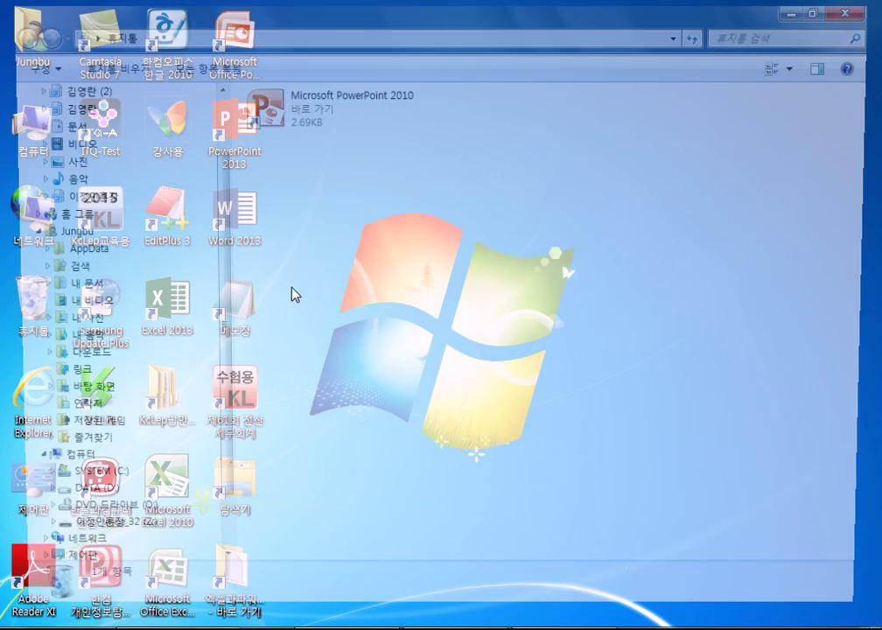
right_click(356, 94)
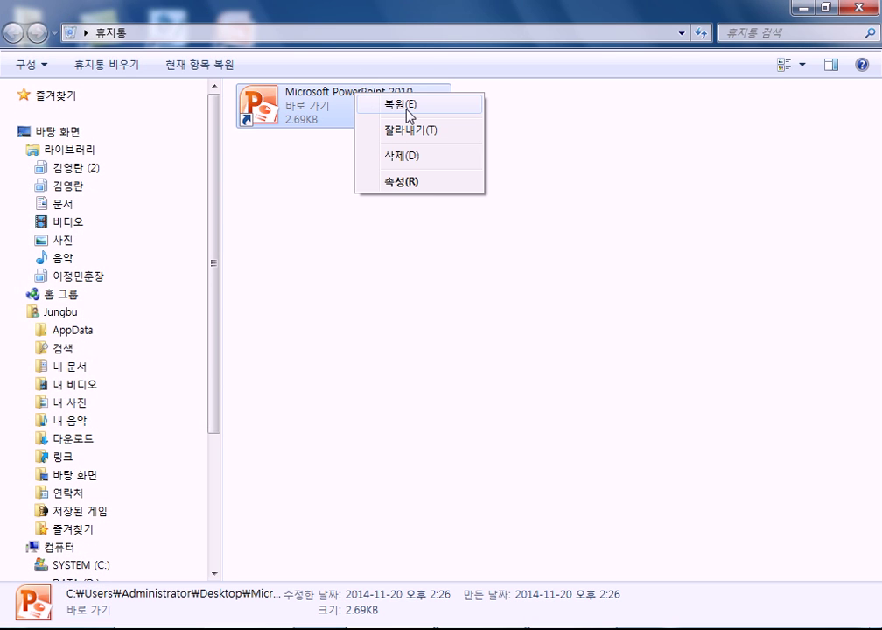
click(407, 108)
click(850, 8)
click(302, 40)
mouse_move(302, 39)
mouse_down()
mouse_move(262, 145)
mouse_move(266, 83)
mouse_up()
- Turn 삭제 확인 대화 상자 표시 back on in the Recycle Bin properties, and return to the PDF's Recycle Bin section
right_click(35, 323)
click(110, 423)
drag(268, 317, 591, 54)
click(479, 286)
click(410, 141)
click(488, 340)
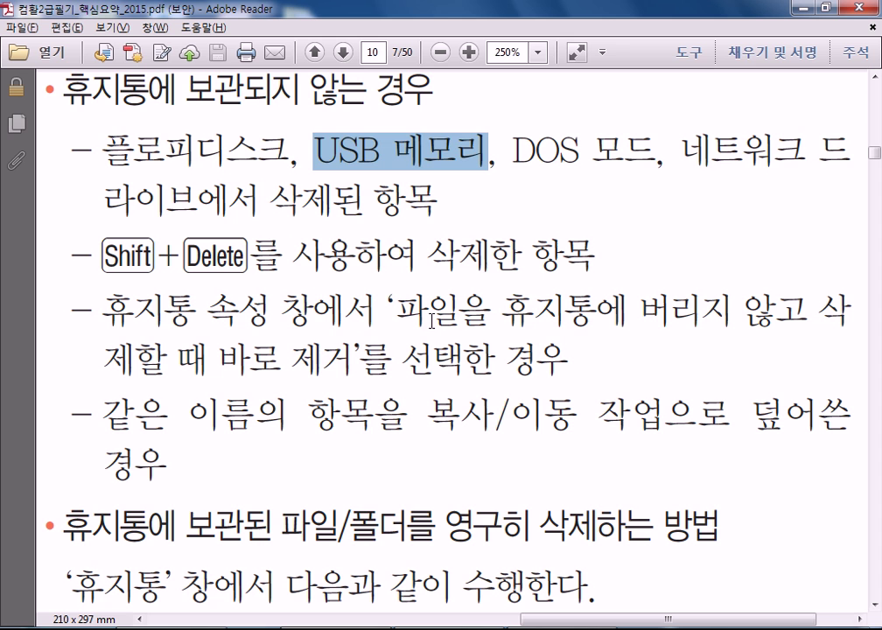
scroll(307, 329, down, 3)
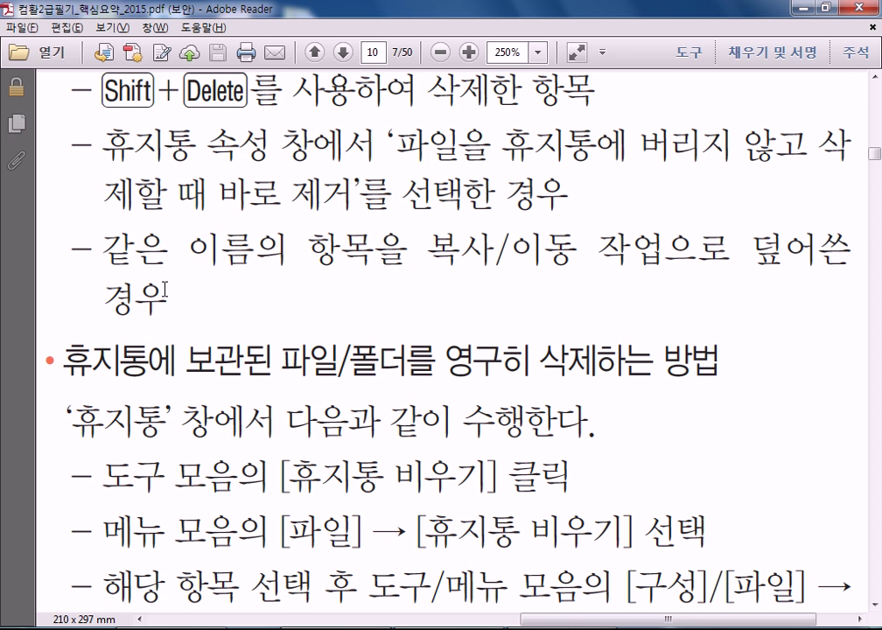
- Copy 두꺼비.jpg from 내 문서 into its ITQ subfolder, and return to 내 문서
drag(102, 251, 344, 239)
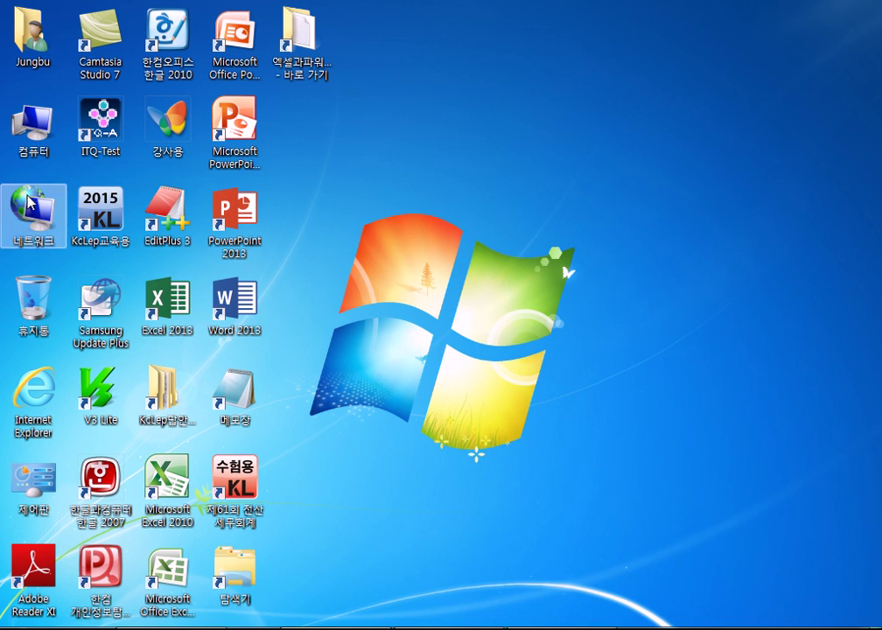
double_click(33, 35)
double_click(395, 110)
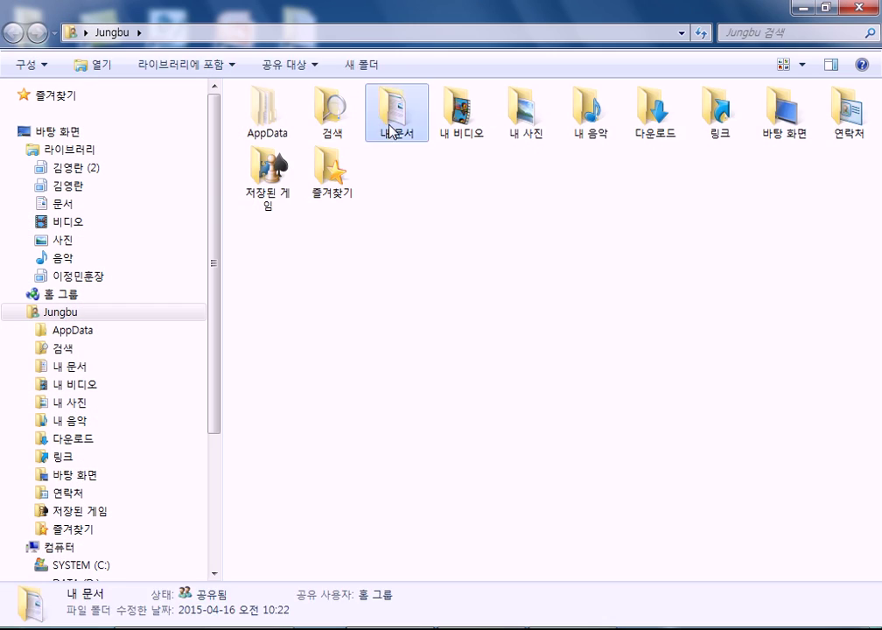
click(497, 160)
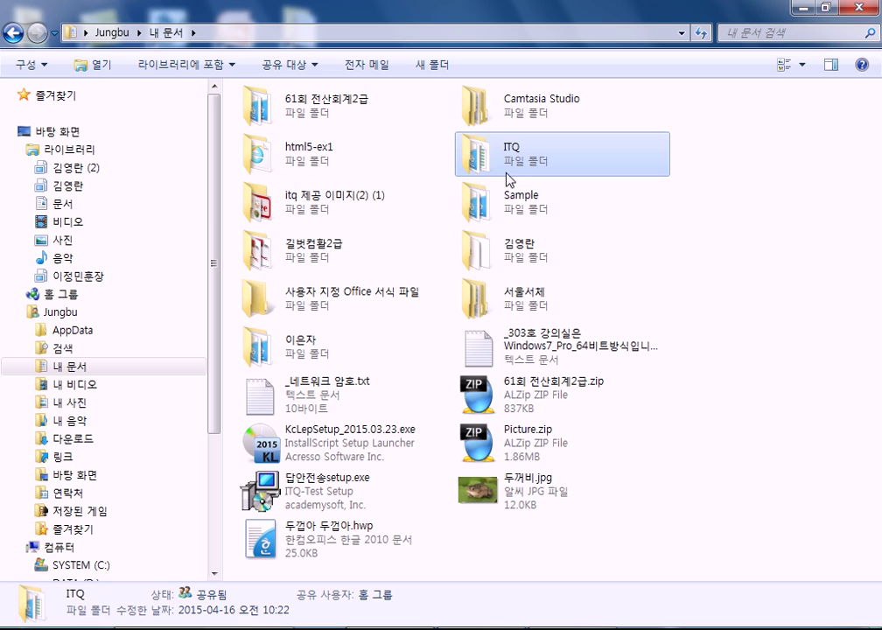
click(496, 506)
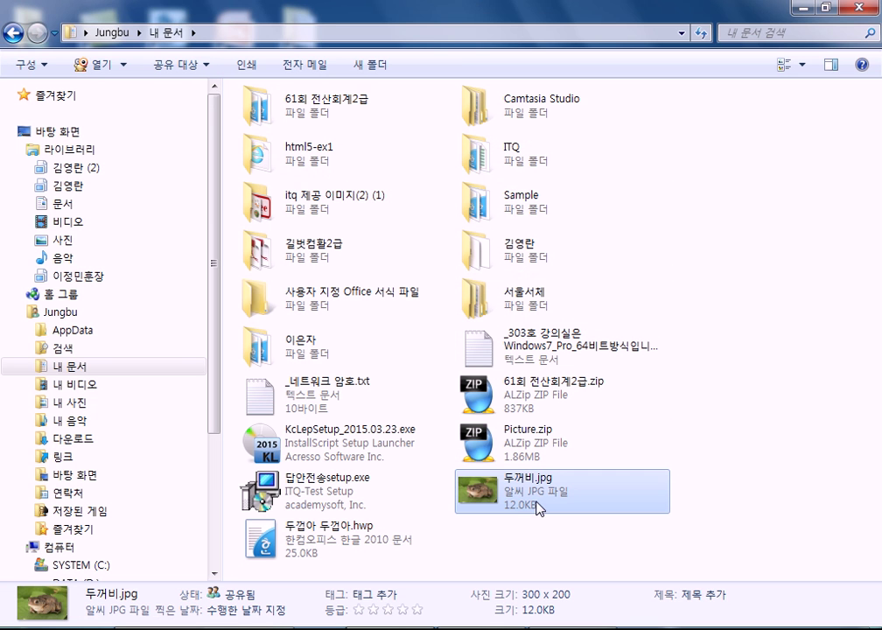
double_click(512, 157)
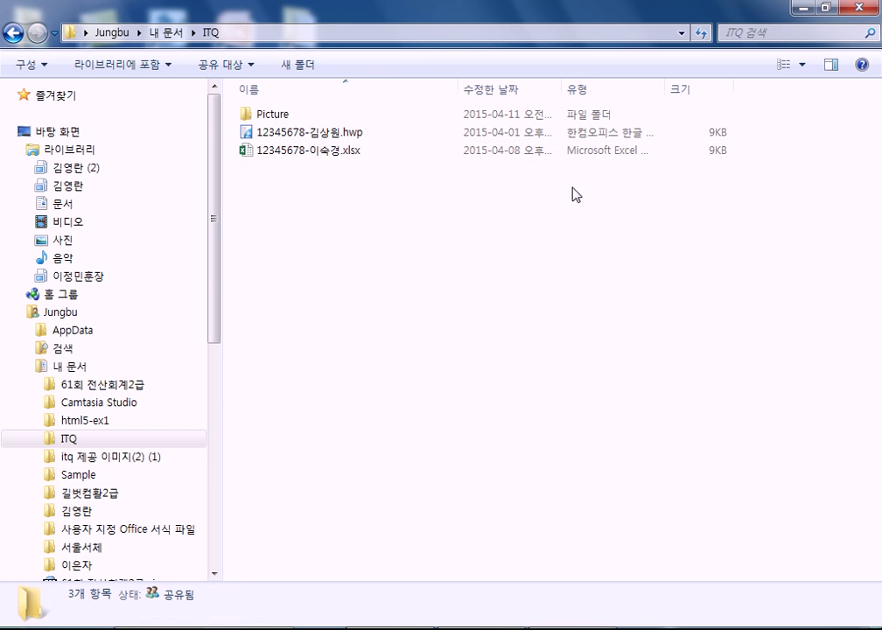
key(ctrl+v)
key(BackSpace)
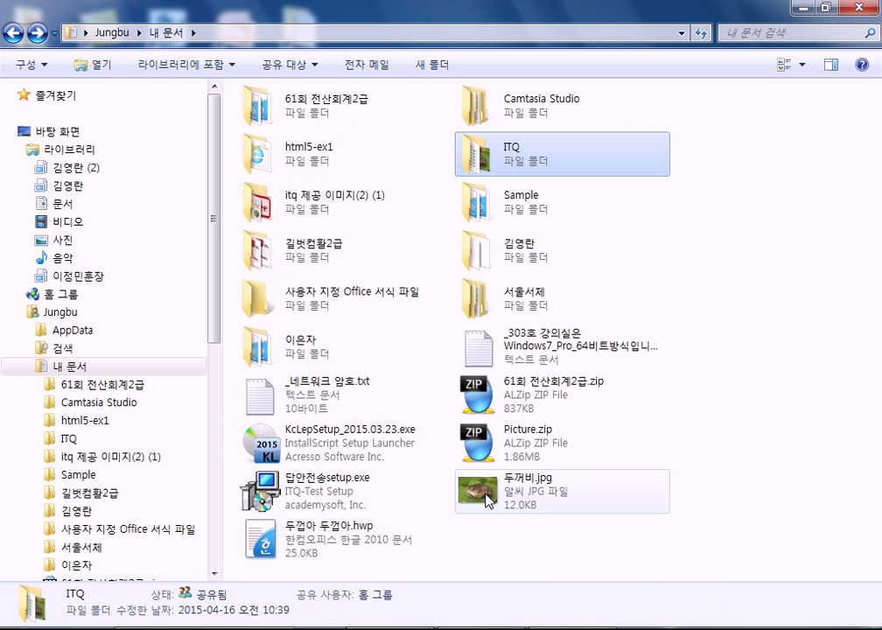
- Duplicate 가로등과 소나무.JPG inside the 사진 folder of the picture library, and name the copy 두꺼비
click(540, 497)
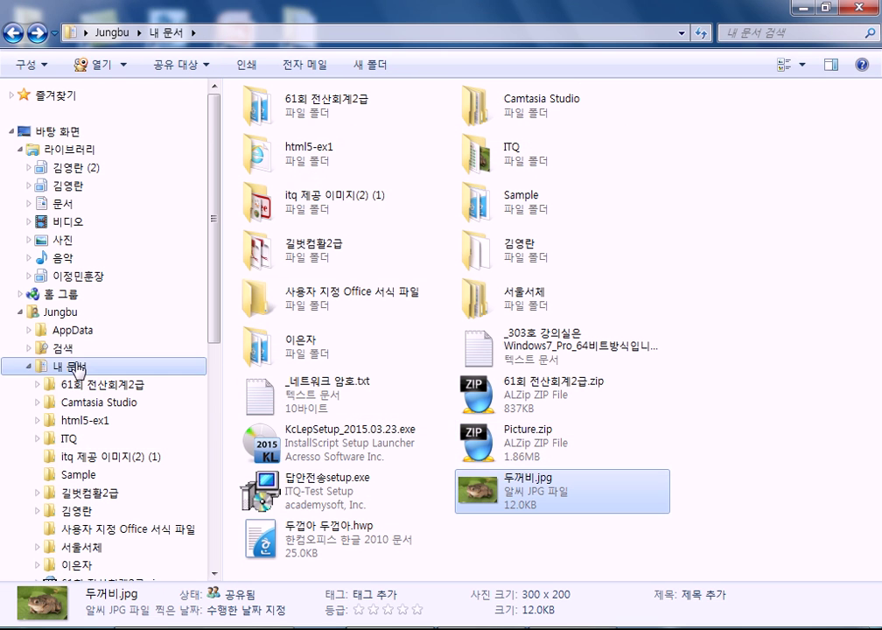
key(F2)
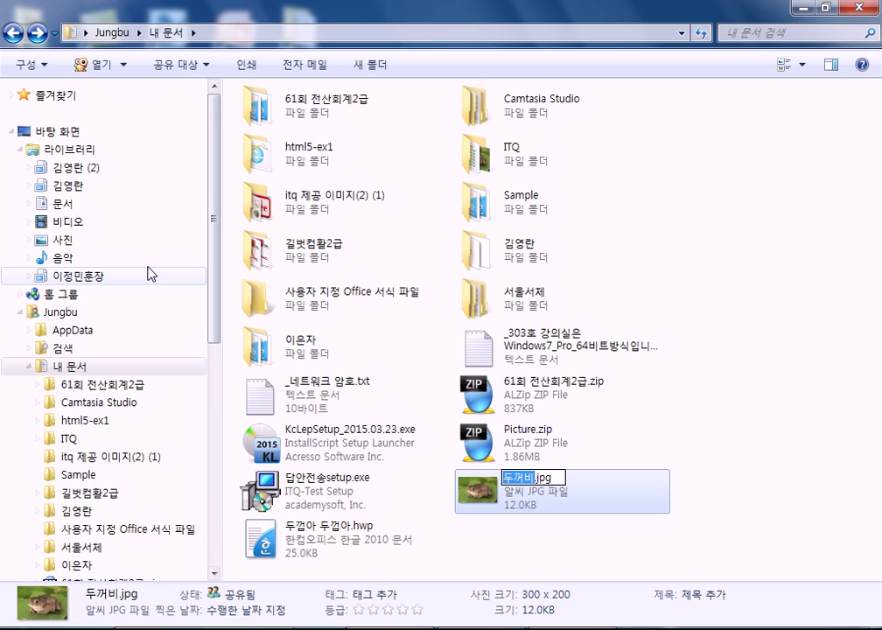
click(118, 240)
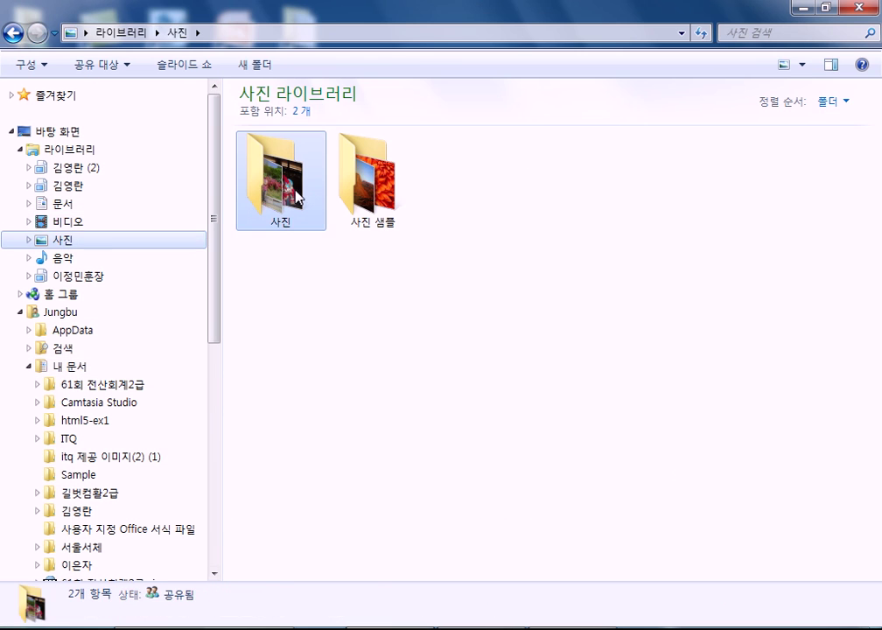
double_click(271, 175)
click(484, 194)
drag(484, 194, 562, 200)
click(561, 201)
click(466, 232)
key(F2)
text(두꺼비)
click(547, 235)
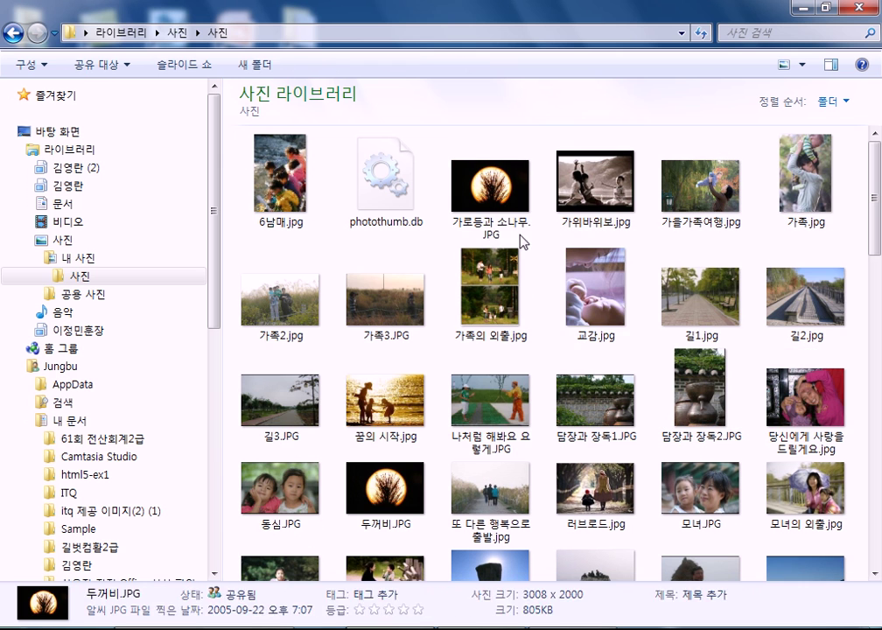
- Copy the renamed 두꺼비.JPG photo into the ITQ folder shown with large icons, replacing the file of the same name
click(408, 478)
scroll(411, 478, down, 5)
scroll(411, 306, up, 5)
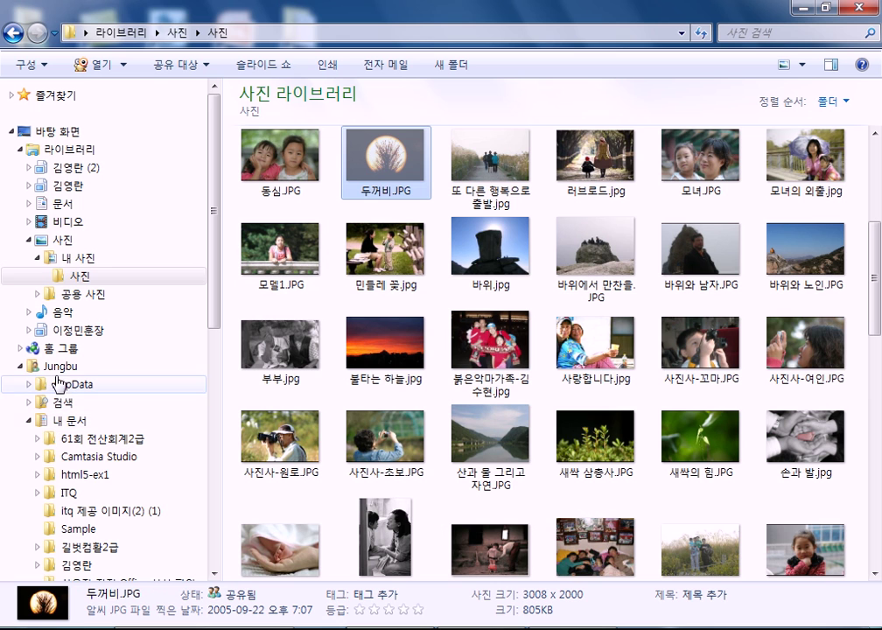
click(72, 491)
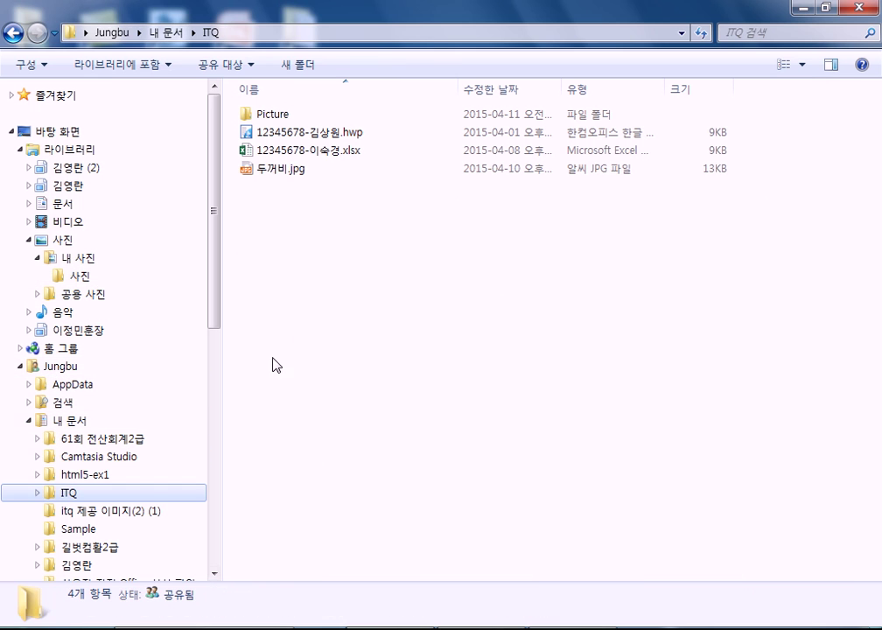
click(802, 65)
click(775, 50)
click(505, 262)
key(ctrl+v)
click(348, 254)
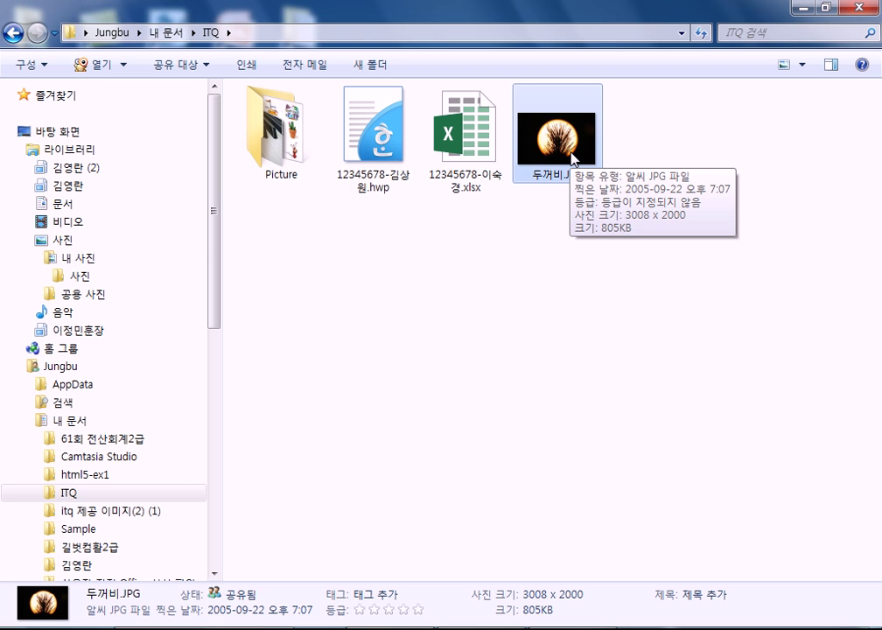
- Delete 두꺼비.JPG from the ITQ folder to the Recycle Bin, and close the folder window
key(Delete)
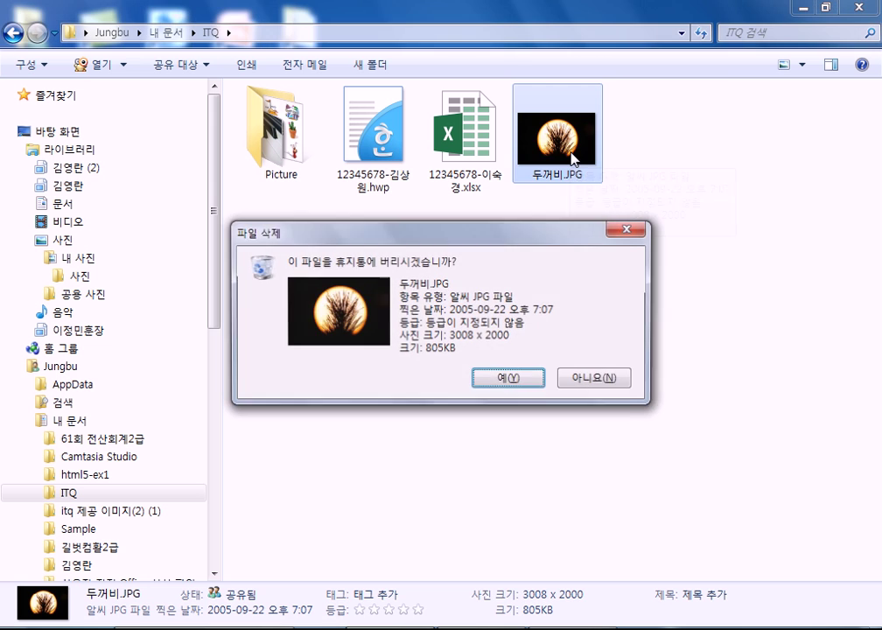
click(516, 383)
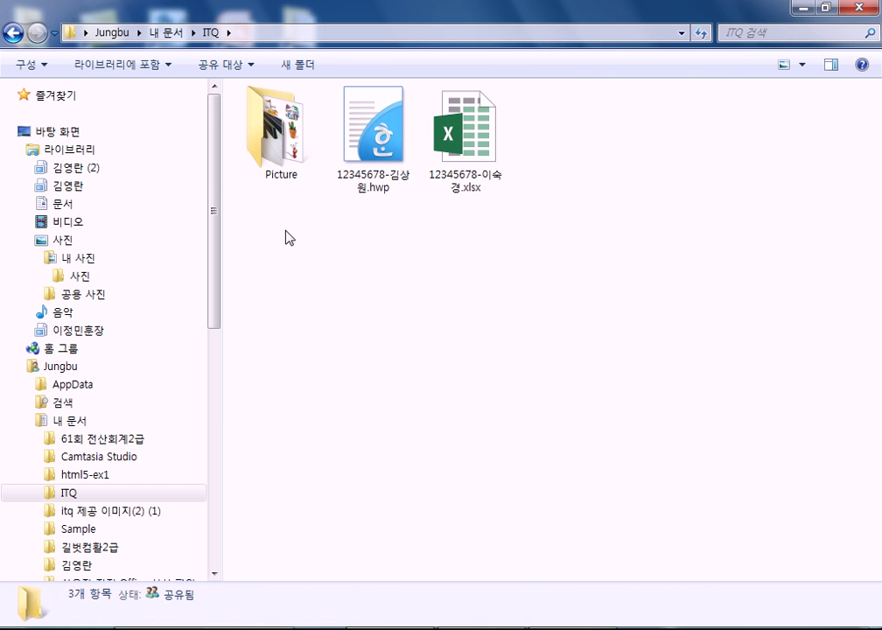
click(861, 9)
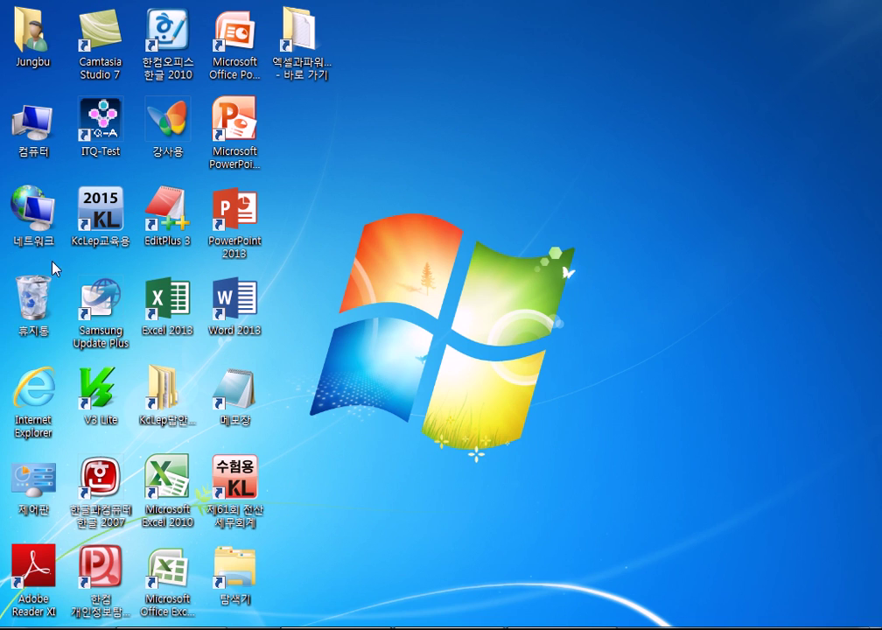
- Empty the Recycle Bin from the desktop
right_click(27, 280)
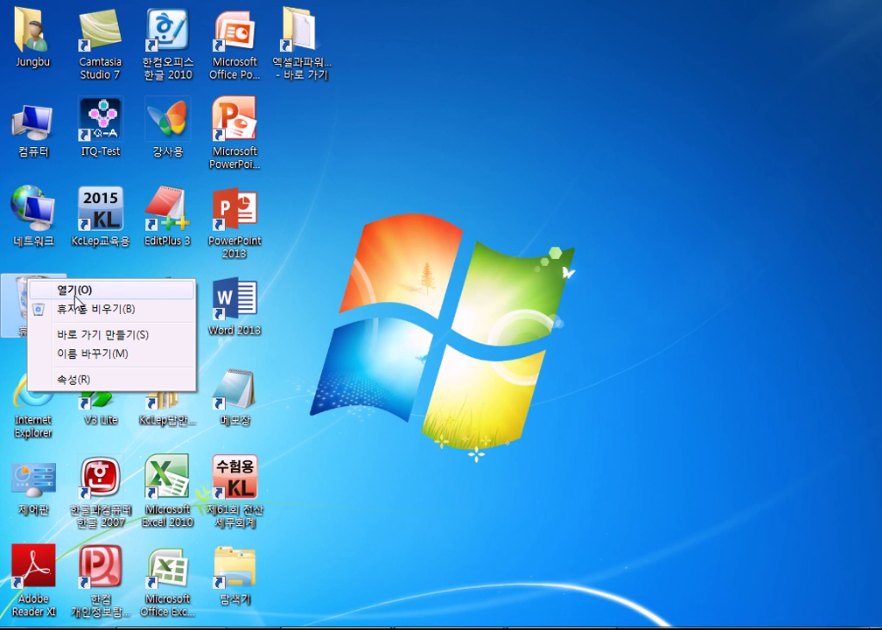
click(79, 309)
click(498, 378)
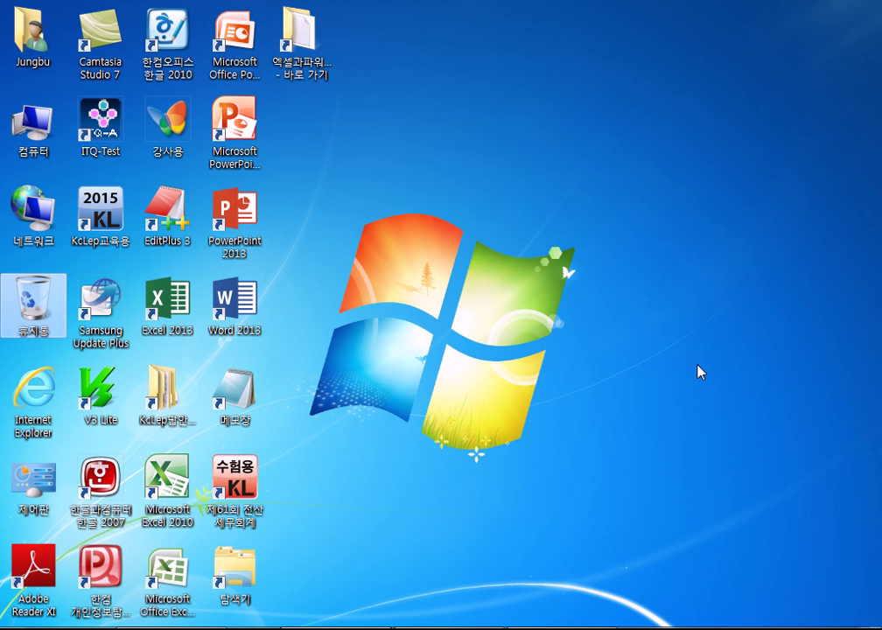
click(466, 369)
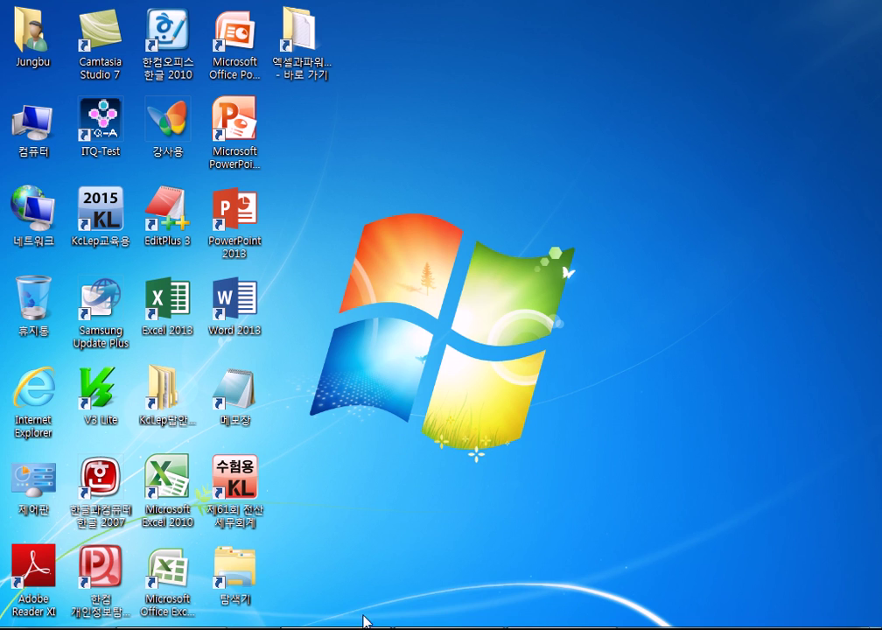
- Switch back to Adobe Reader, highlight [휴지통 비우기], and examine the permanent deletion and restore methods for Recycle Bin items
mouse_move(456, 629)
click(435, 519)
click(399, 412)
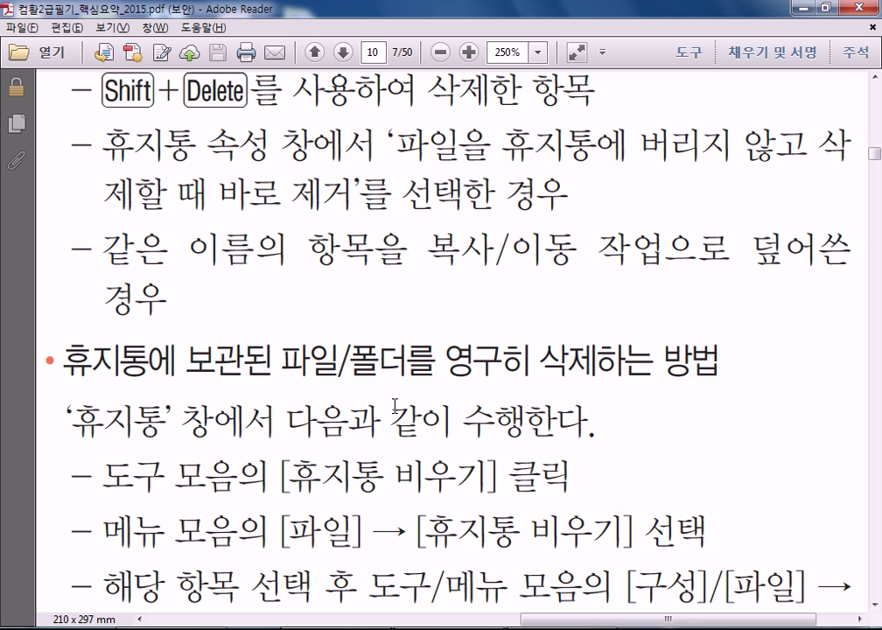
scroll(416, 394, down, 3)
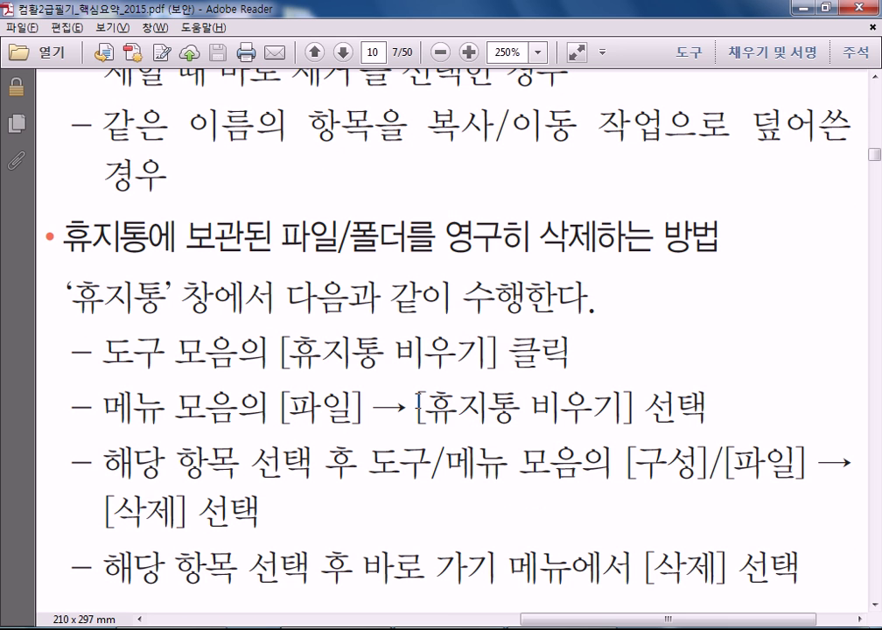
drag(281, 352, 498, 359)
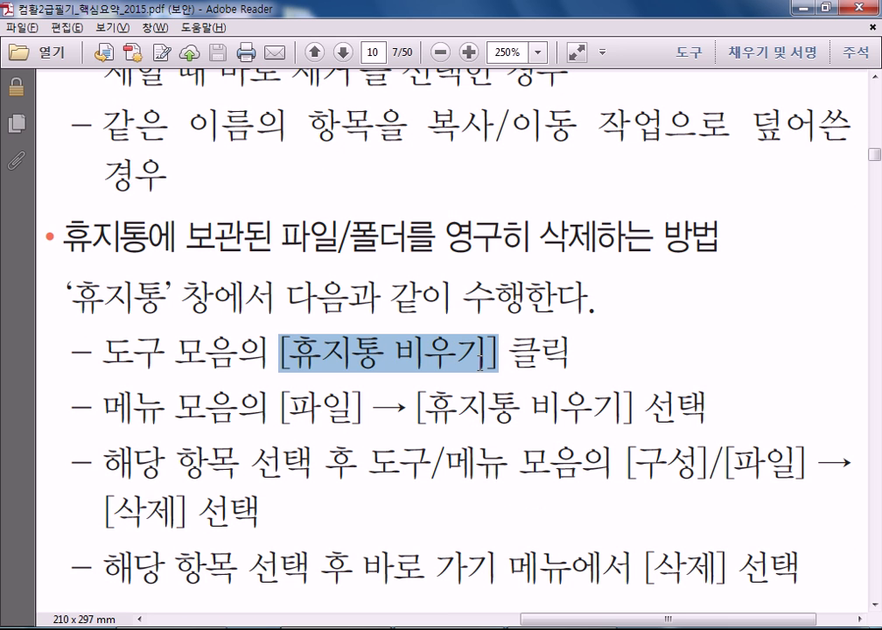
scroll(336, 405, down, 2)
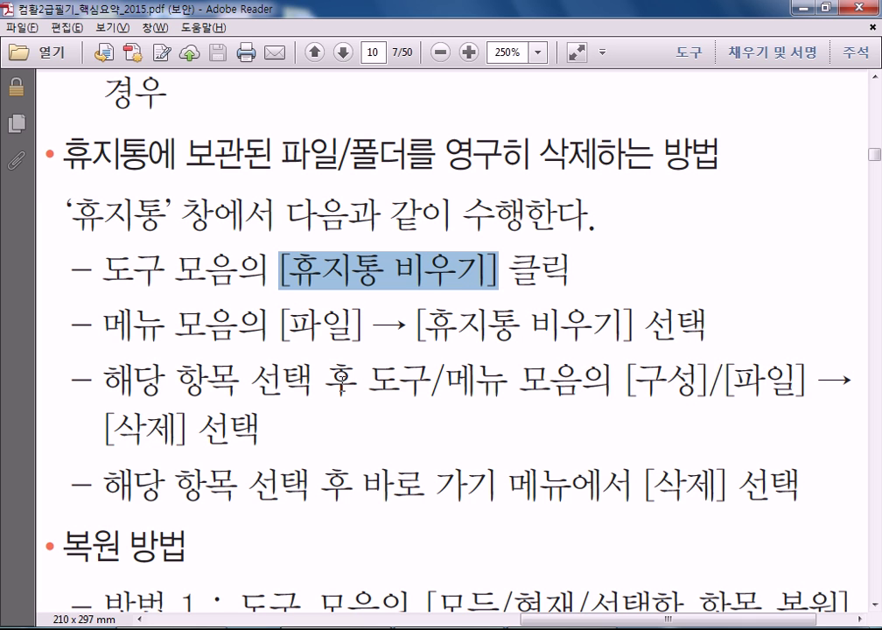
drag(326, 385, 438, 399)
click(430, 427)
scroll(473, 377, down, 6)
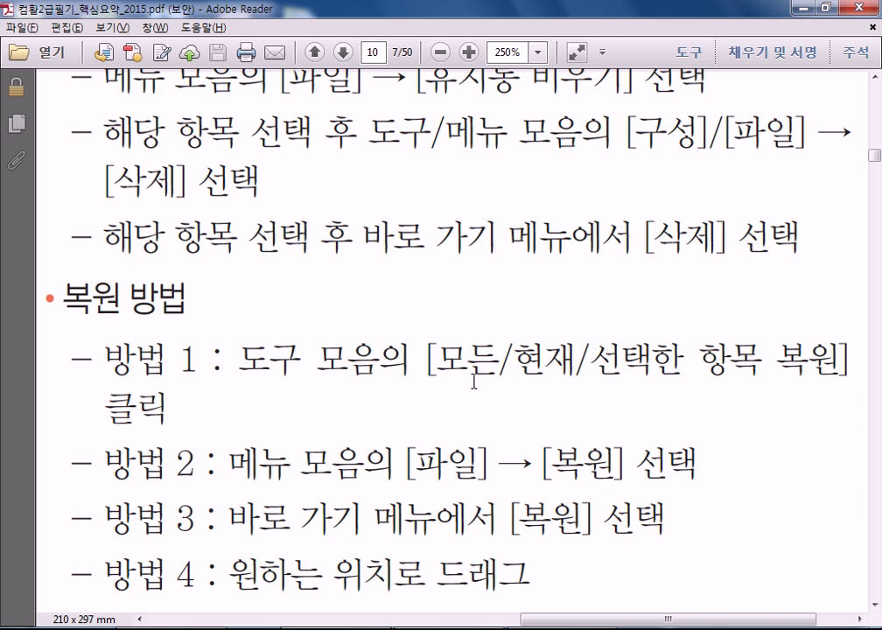
scroll(473, 381, down, 2)
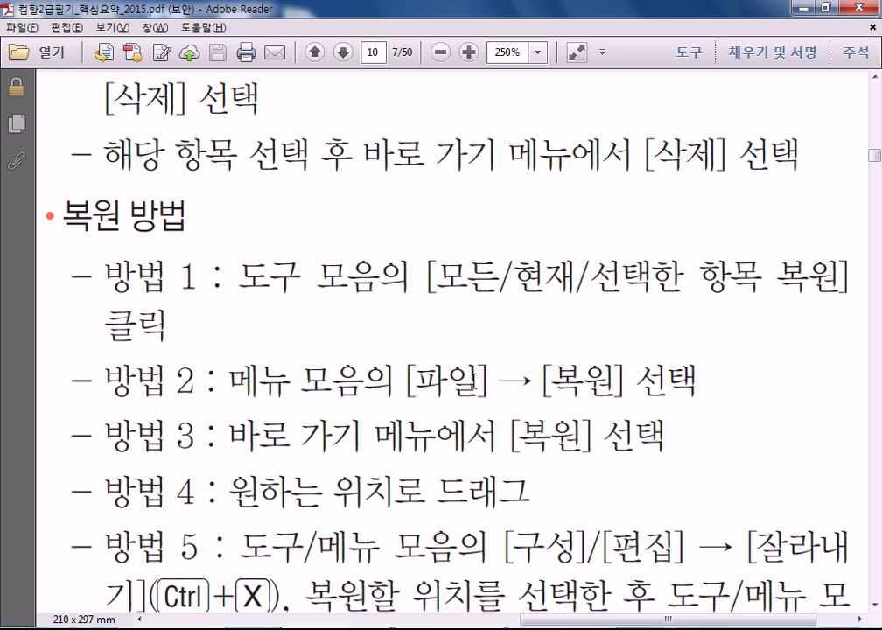
- Minimize the PDF and move the Word 2013, 메모장, 제61회 전산 세무회계 and 탐색기 desktop shortcuts to the Recycle Bin
click(800, 8)
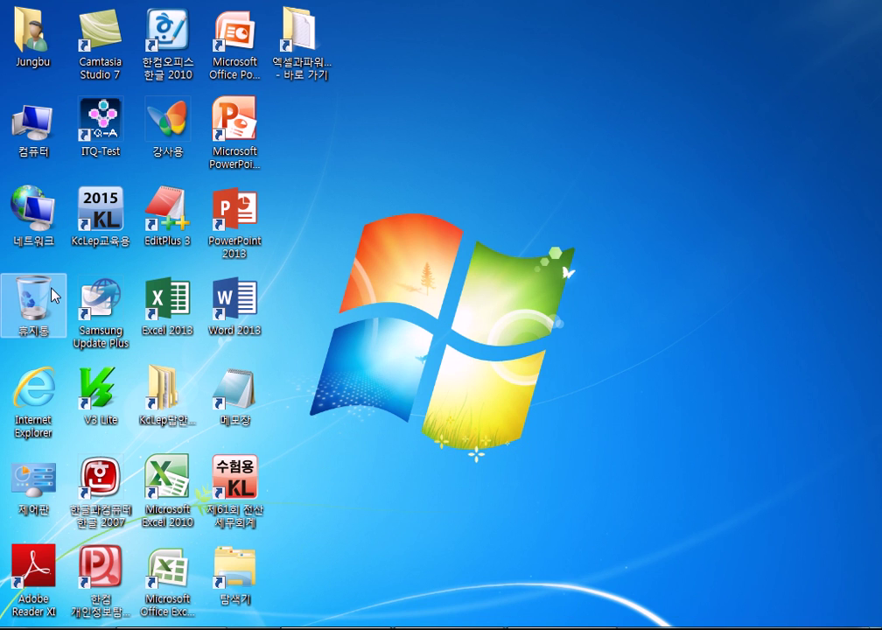
drag(233, 300, 33, 299)
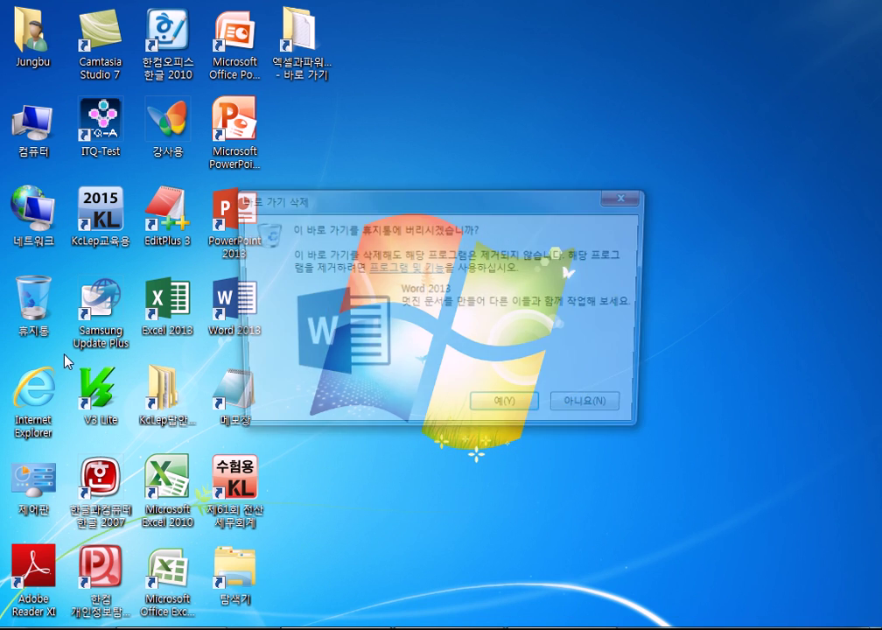
click(476, 405)
drag(235, 302, 35, 302)
drag(236, 302, 35, 302)
drag(258, 319, 37, 307)
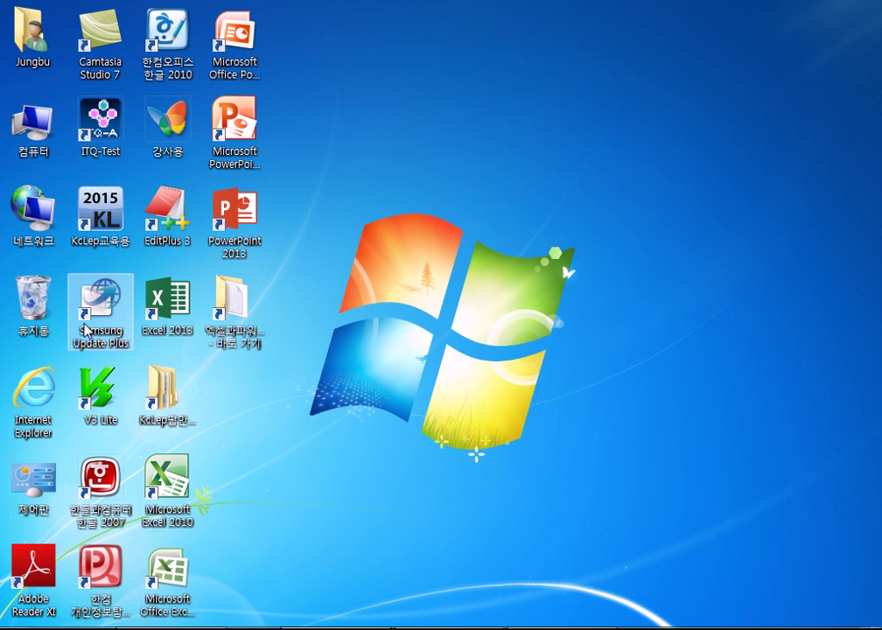
- Restore all four deleted shortcuts from the Recycle Bin together, and close its window
double_click(33, 302)
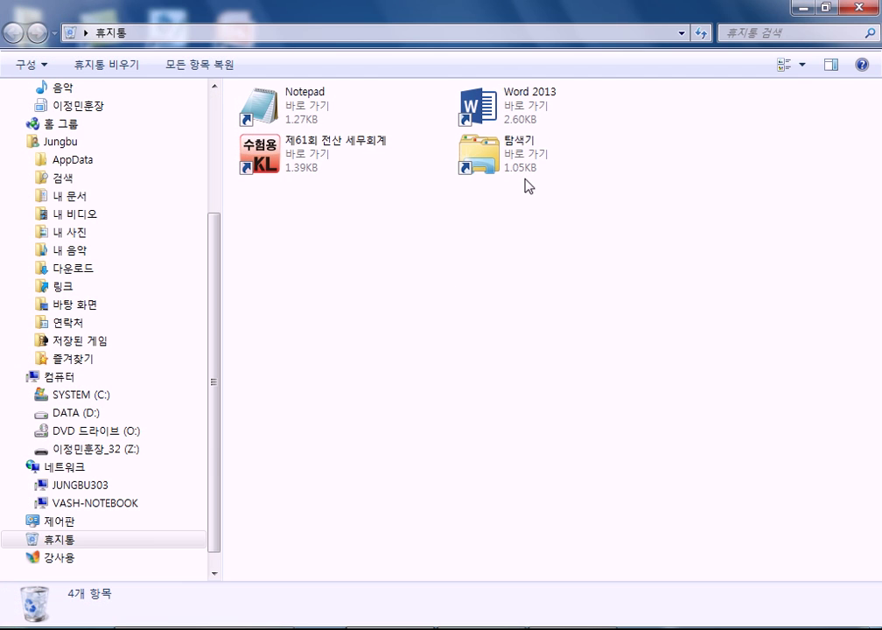
drag(681, 282, 289, 111)
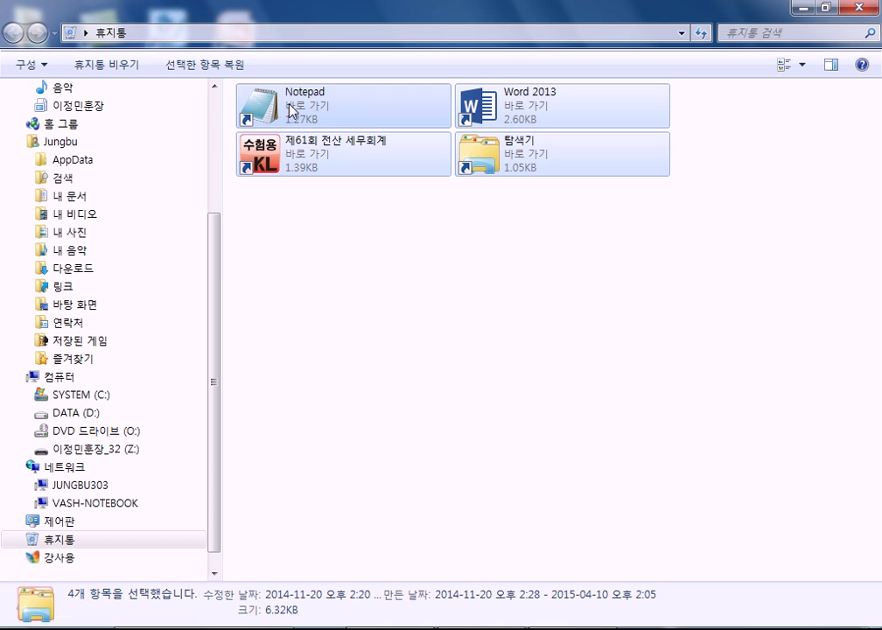
click(216, 72)
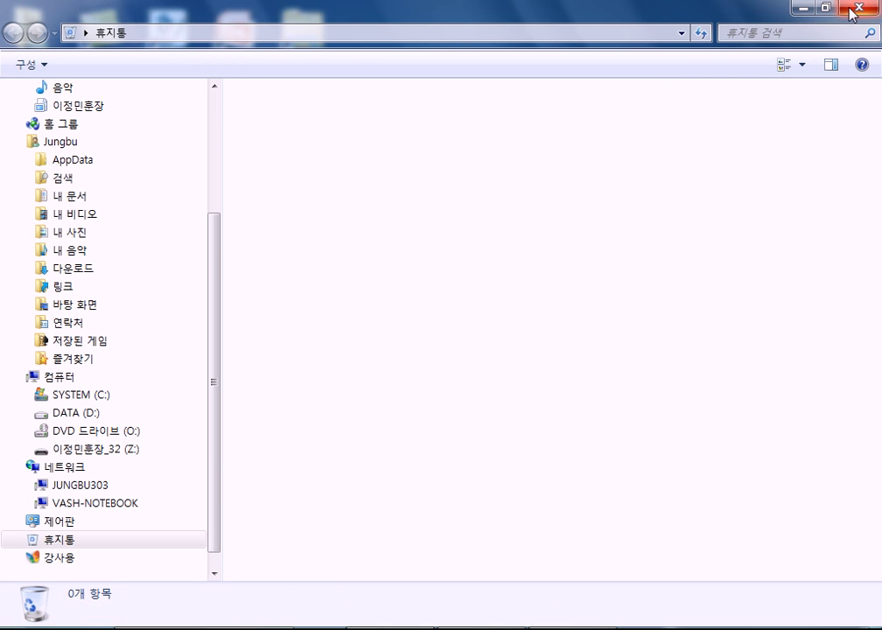
click(856, 8)
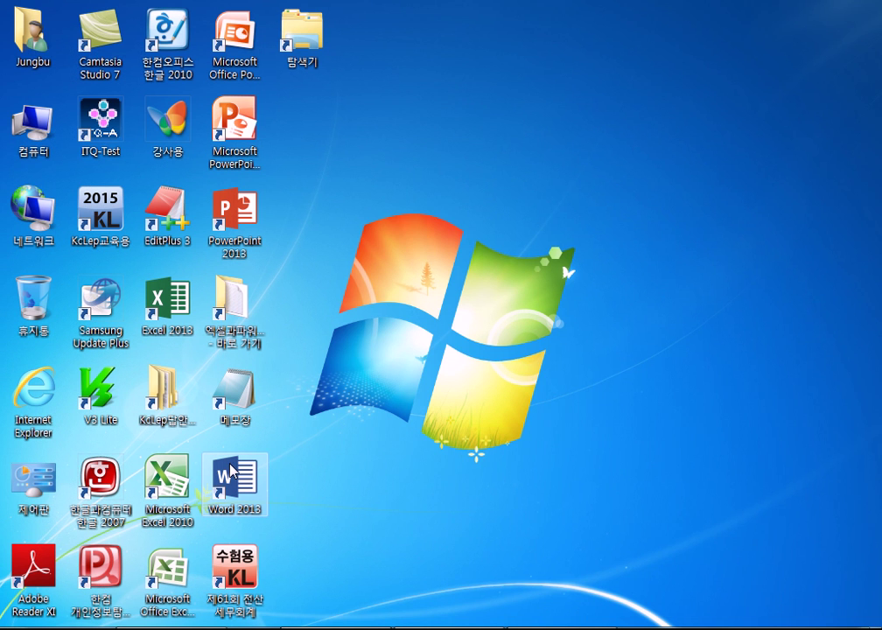
- Switch back to Adobe Reader and read the 복원 방법 list through 방법 5 and the note below it
mouse_move(430, 628)
click(421, 588)
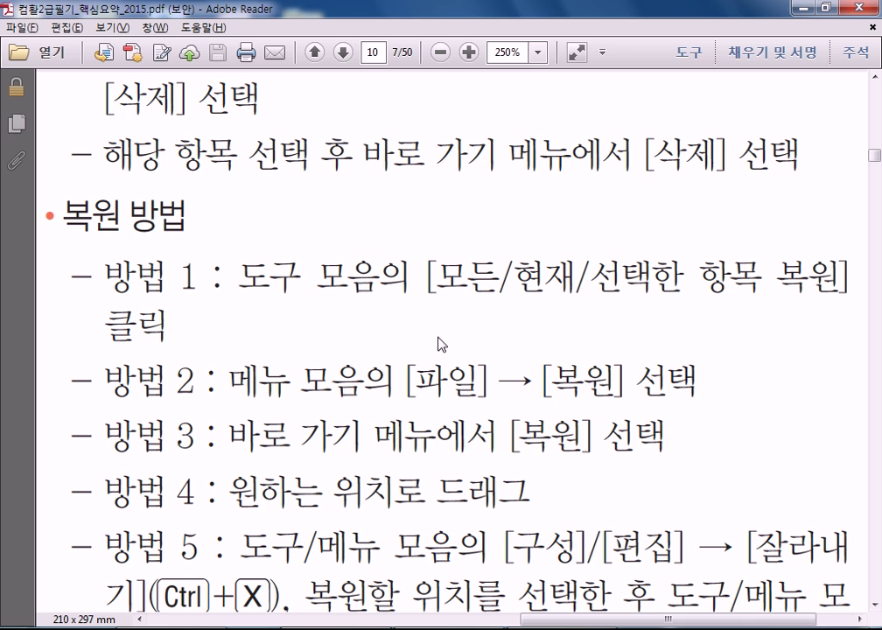
scroll(360, 368, down, 3)
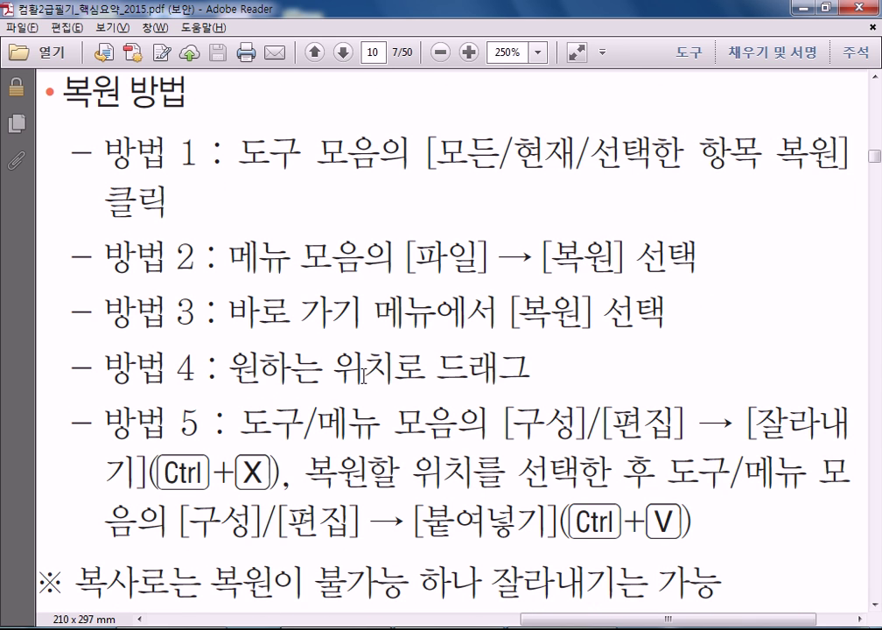
scroll(363, 375, down, 2)
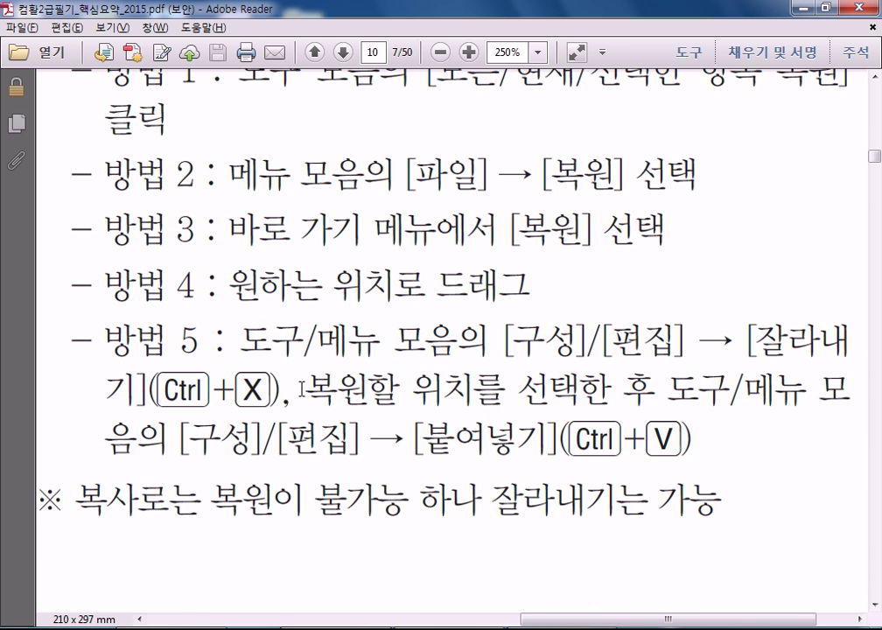
- Minimize the PDF, move the PowerPoint 2013 shortcut to the Recycle Bin, and restore it by moving it straight from the bin's window onto the desktop
click(804, 10)
drag(262, 252, 35, 299)
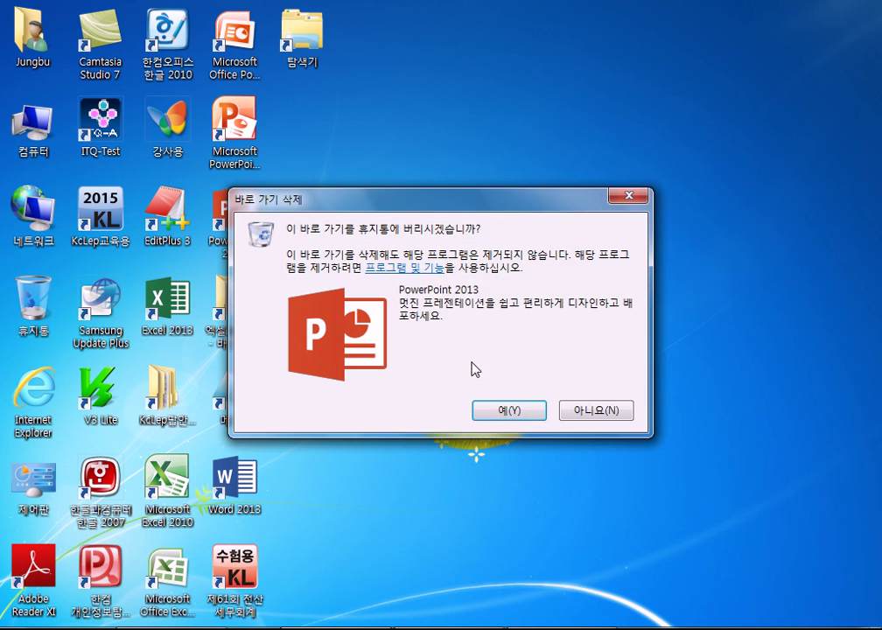
click(491, 412)
double_click(33, 297)
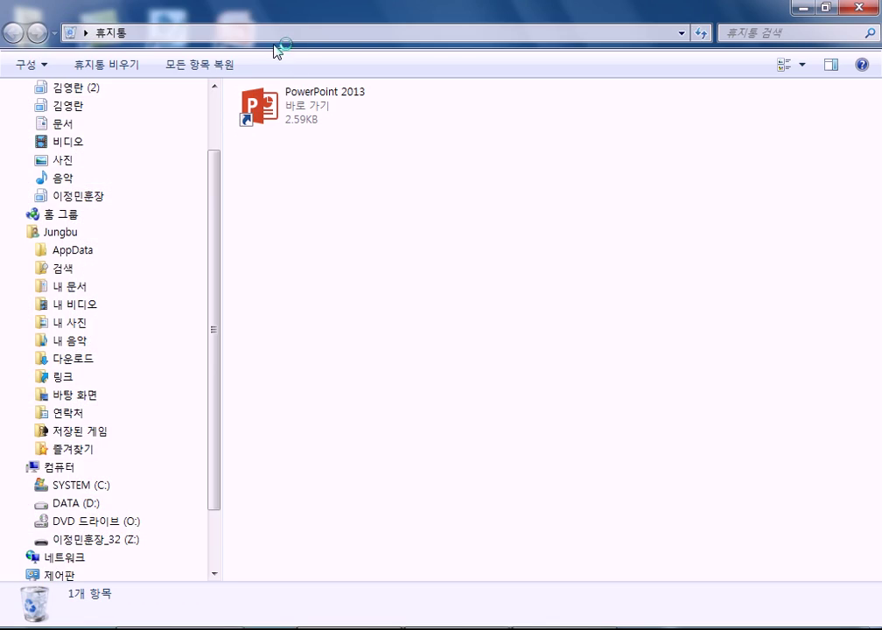
drag(274, 23, 684, 50)
drag(669, 142, 339, 146)
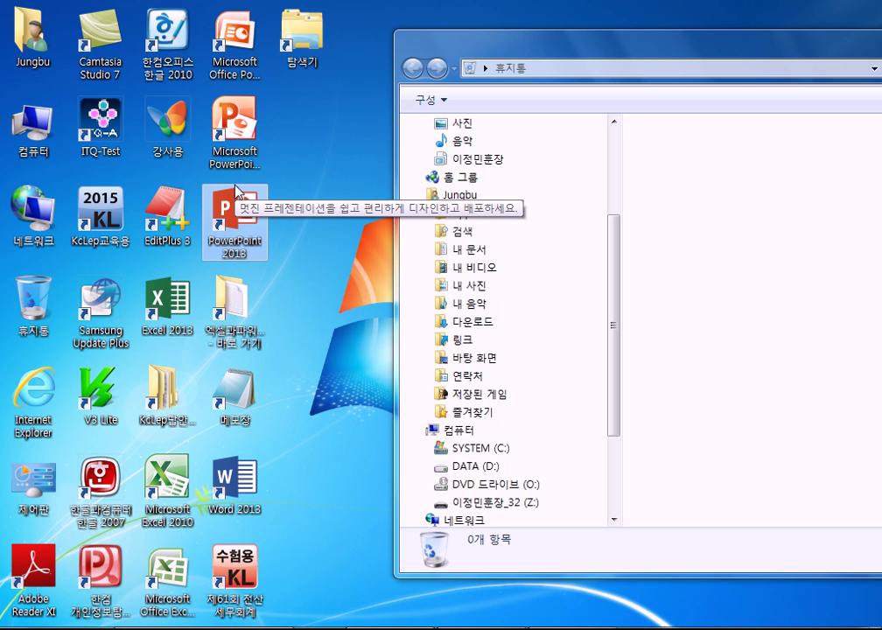
- Move the 탐색기 shortcut to the Recycle Bin and restore it with 잘라내기 and a paste onto the desktop
drag(302, 35, 703, 207)
right_click(679, 141)
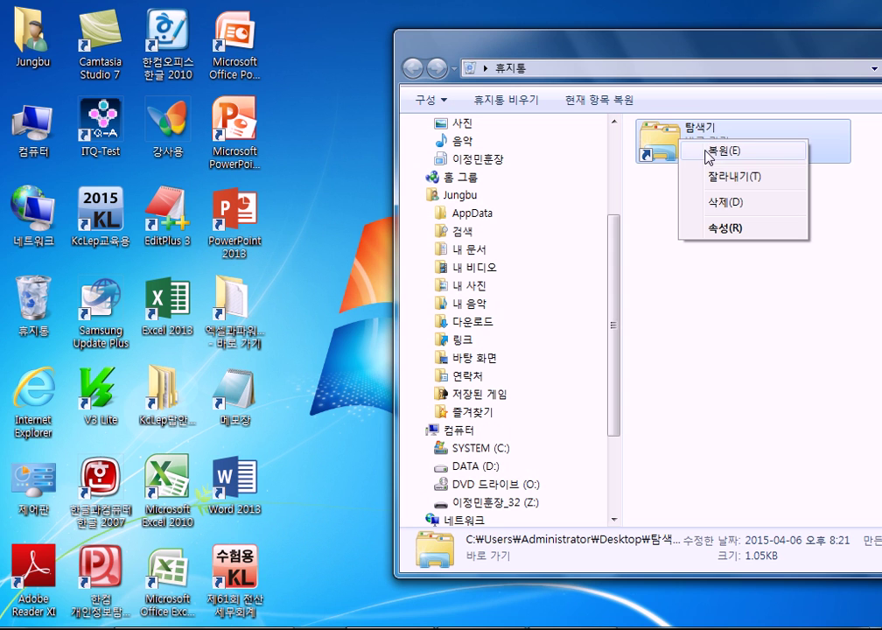
click(746, 176)
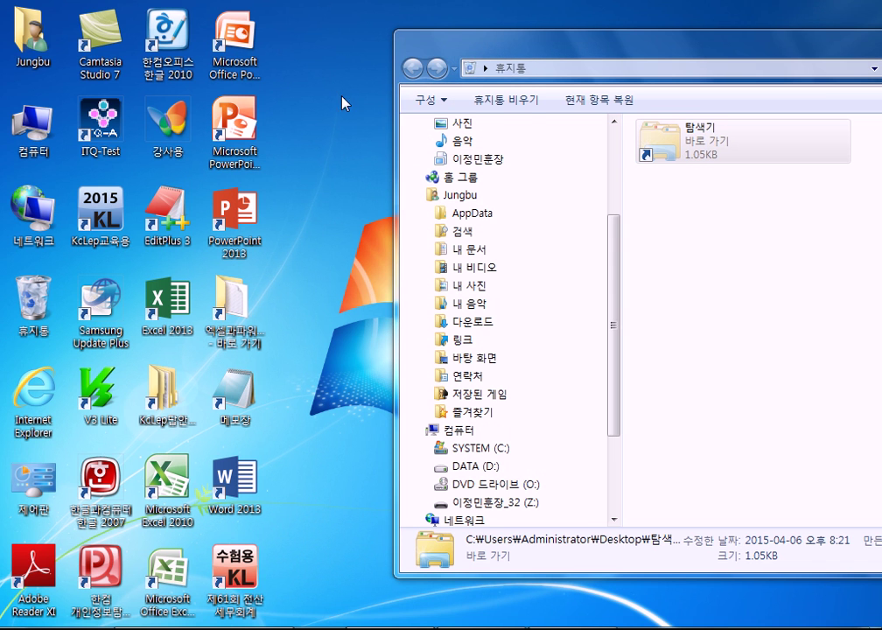
right_click(320, 55)
click(355, 150)
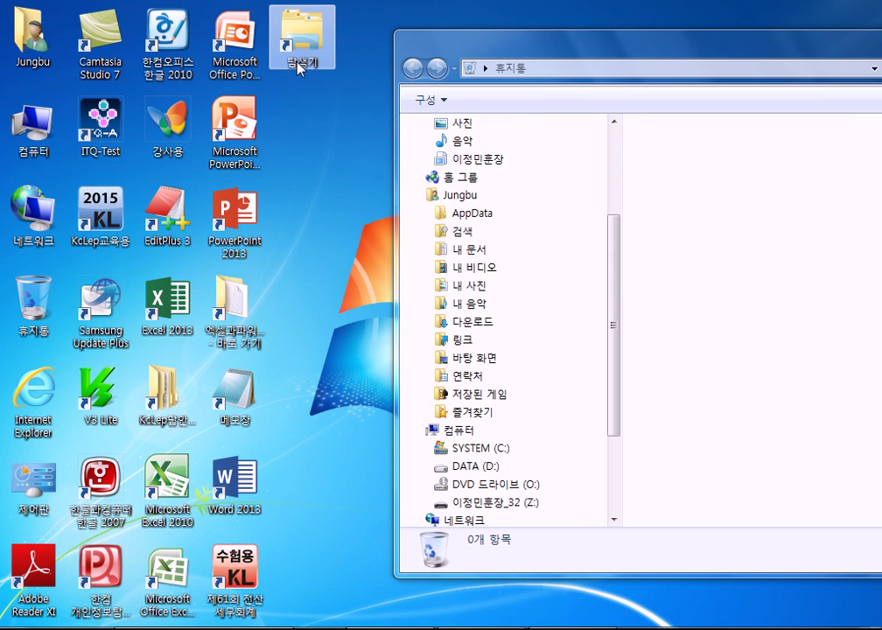
- Move the 탐색기 shortcut to the Recycle Bin again, check its available commands, move it back onto the desktop, and close the bin
drag(329, 78, 674, 192)
right_click(682, 140)
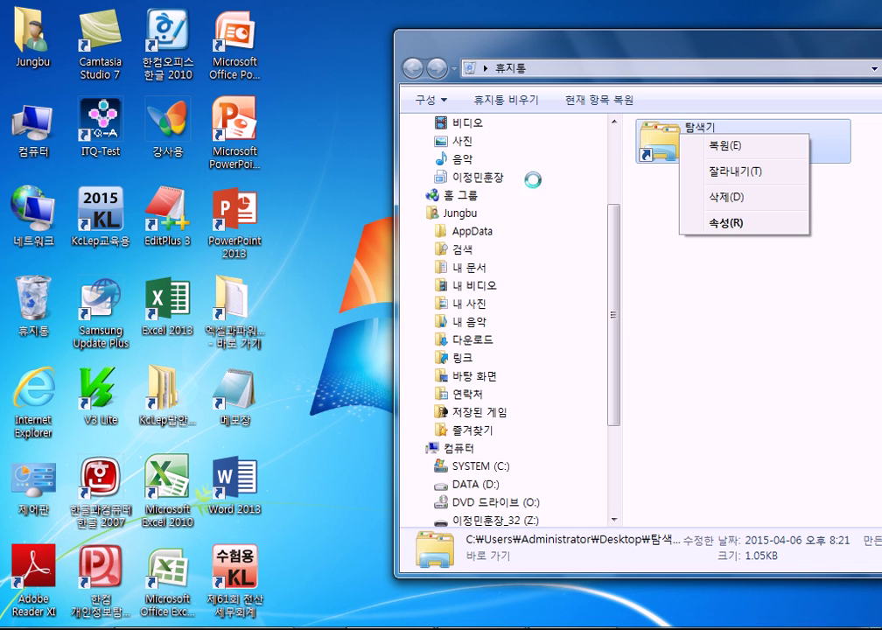
click(713, 171)
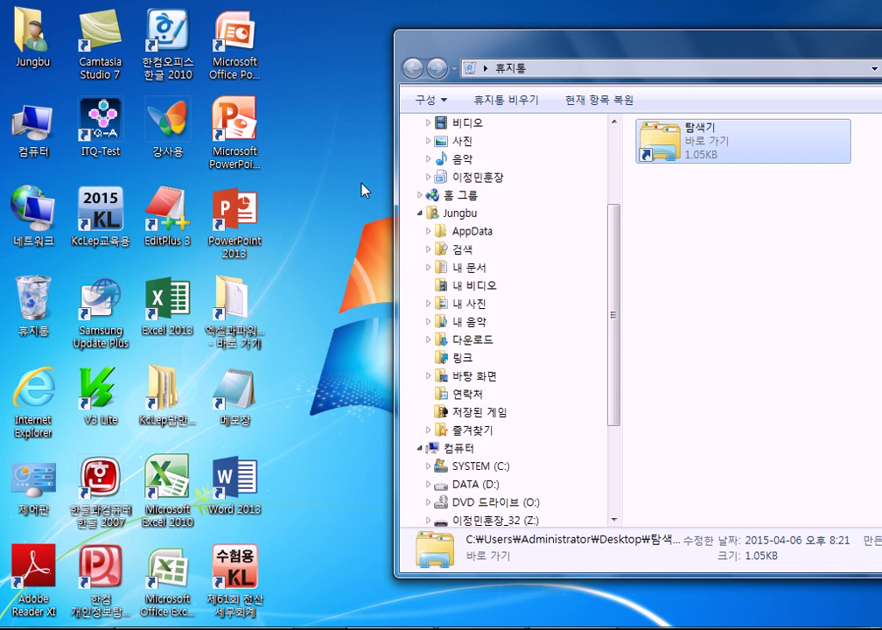
drag(670, 142, 315, 96)
drag(718, 44, 228, 54)
click(583, 43)
- Switch to Adobe Reader, highlight the note on restoring by 복사 versus 잘라내기, and look ahead to section 018 Windows용 보조프로그램
click(466, 628)
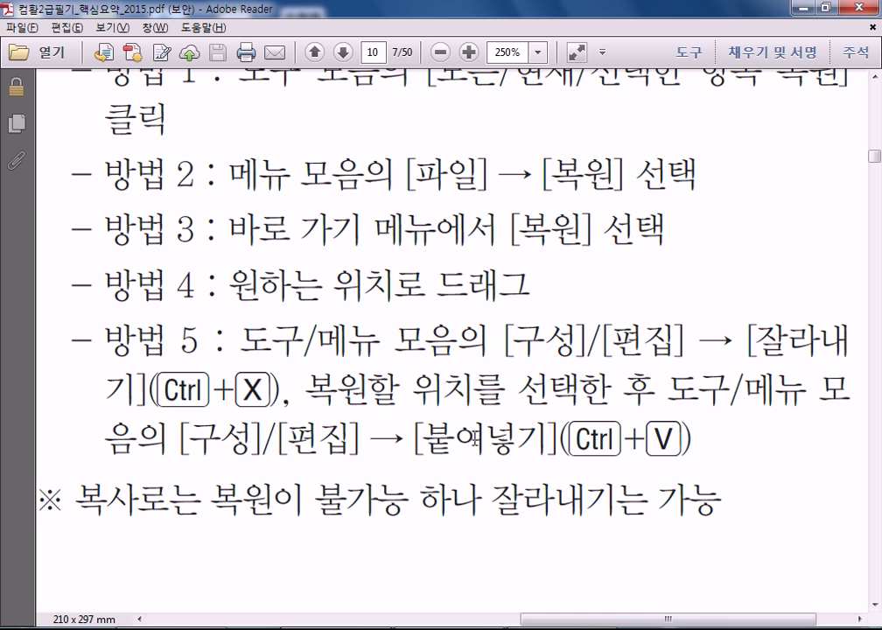
drag(75, 501, 552, 499)
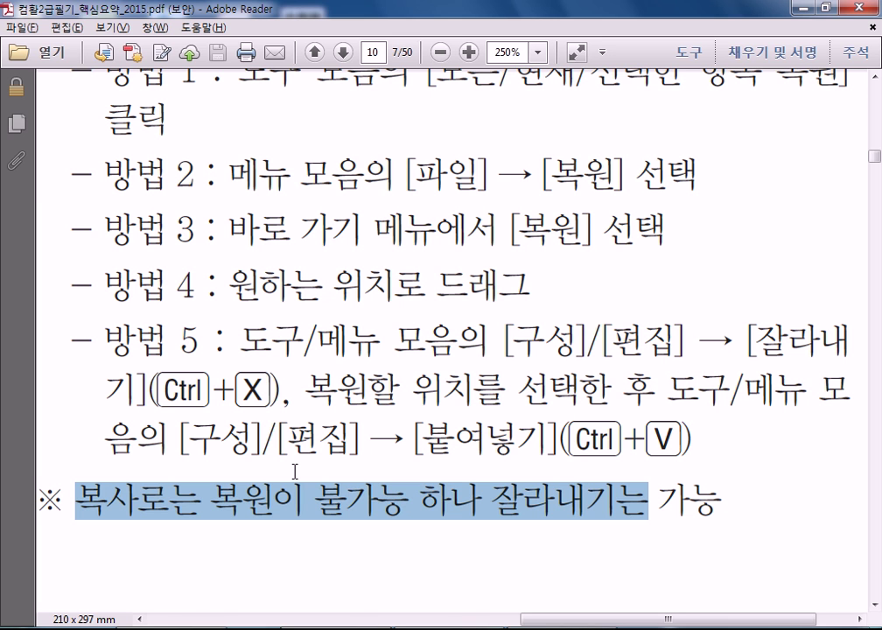
drag(528, 623, 197, 595)
scroll(256, 531, down, 10)
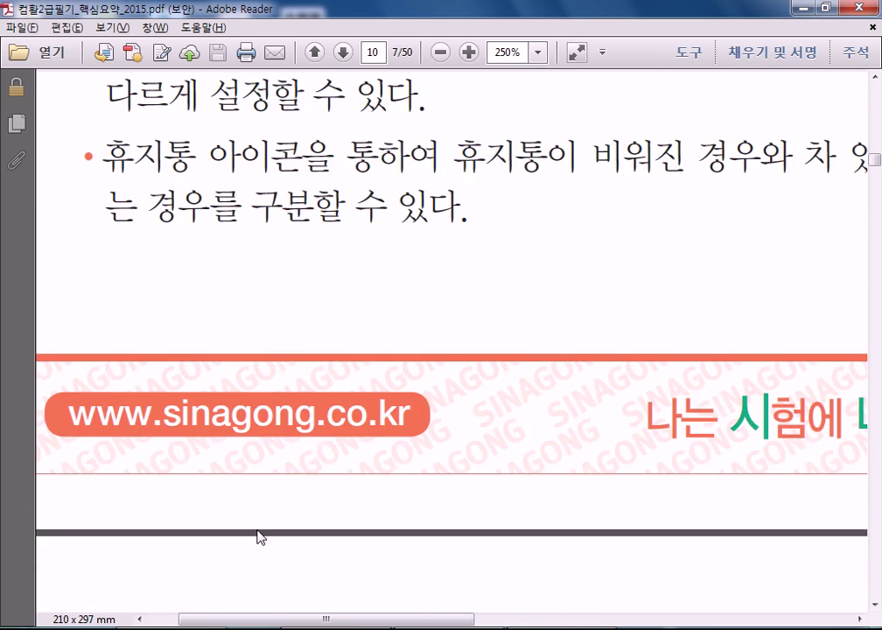
scroll(259, 528, down, 5)
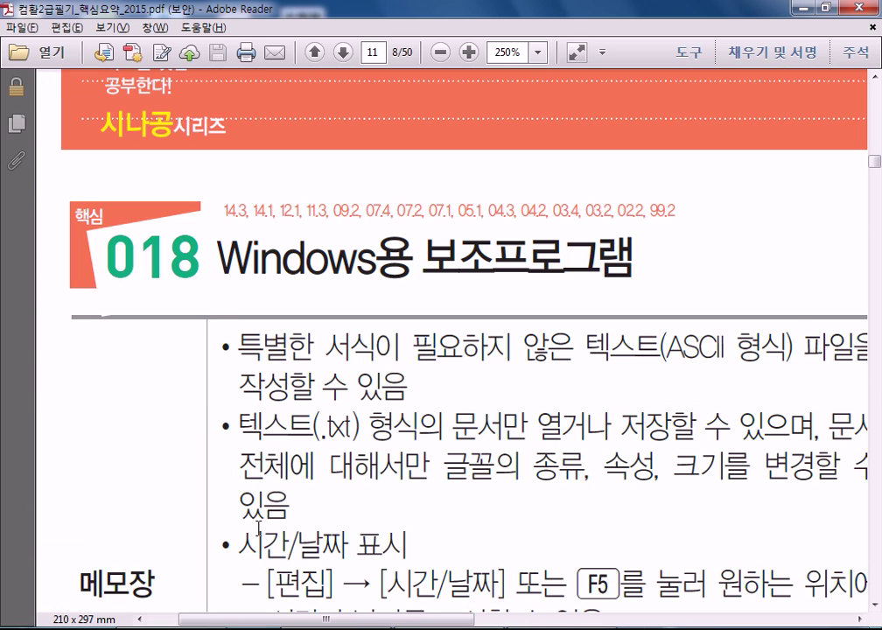
scroll(260, 523, up, 2)
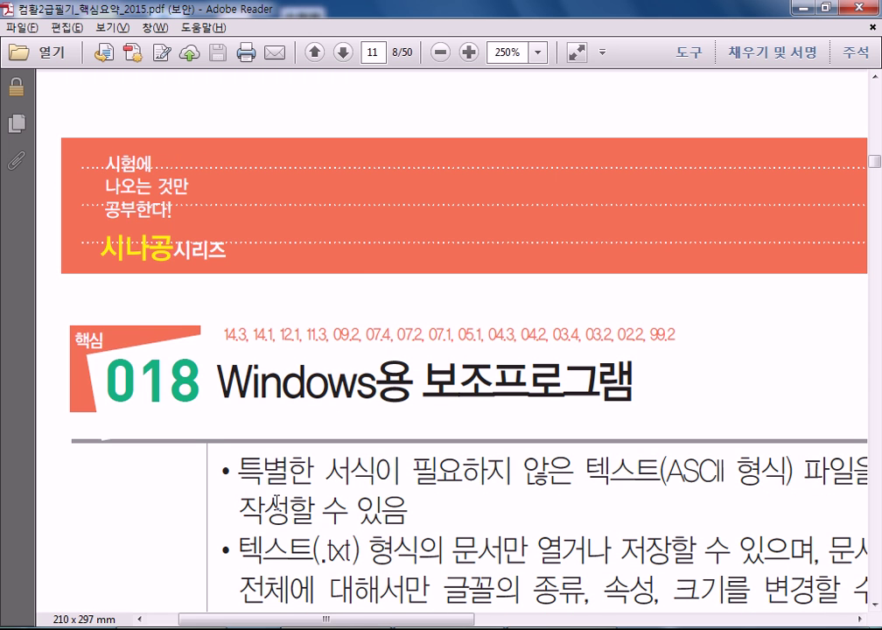
- Open the Control Panel in 범주 view, look into the 프로그램 category, and return to the Control Panel home
key(super)
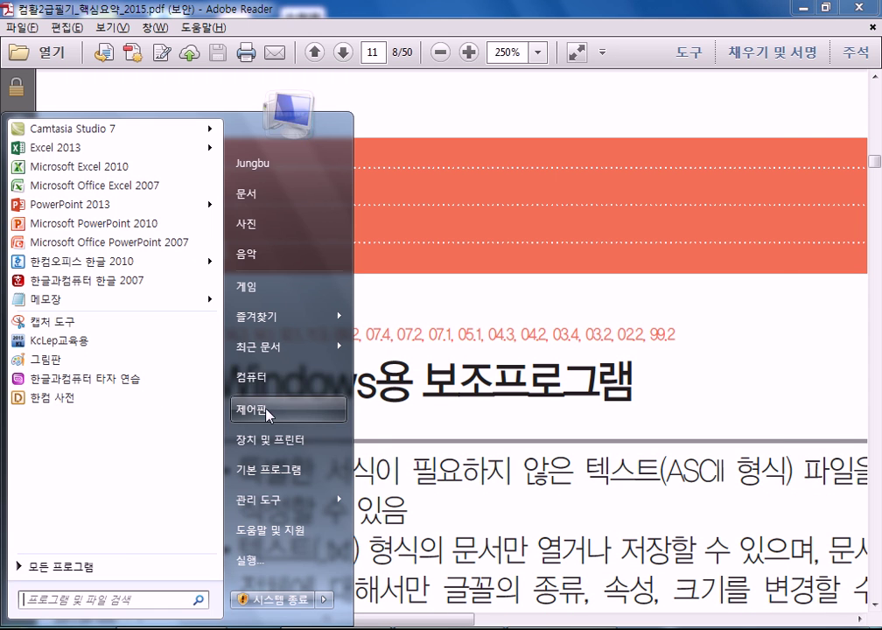
click(268, 410)
click(695, 110)
click(691, 125)
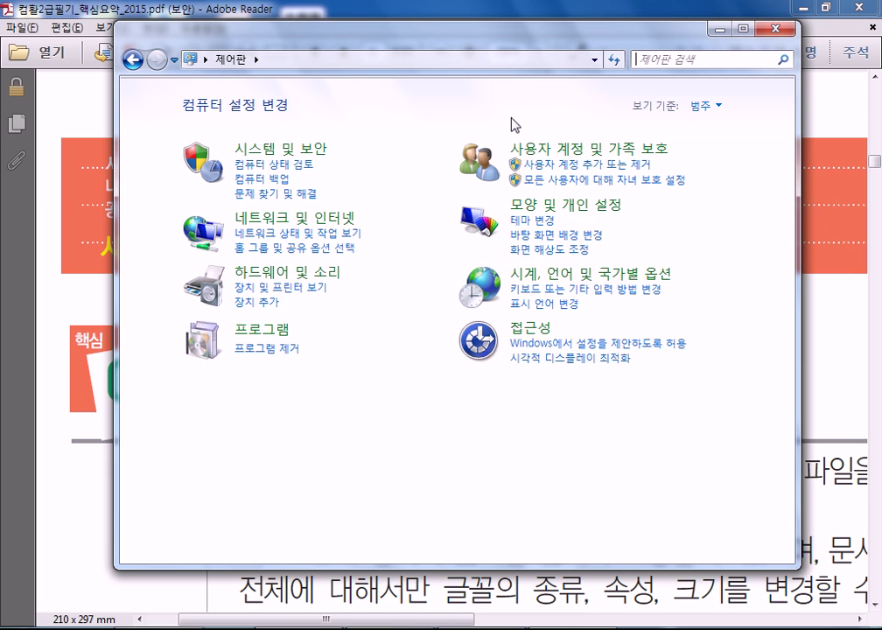
click(265, 338)
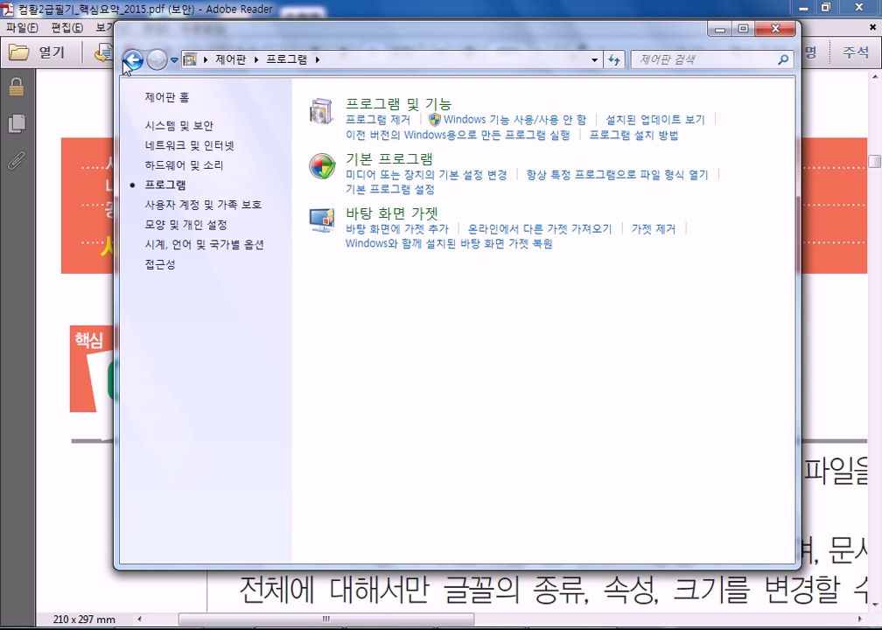
click(132, 59)
- Show the Control Panel as 작은 아이콘, view 프로그램 및 기능, and return to the full item list
click(701, 105)
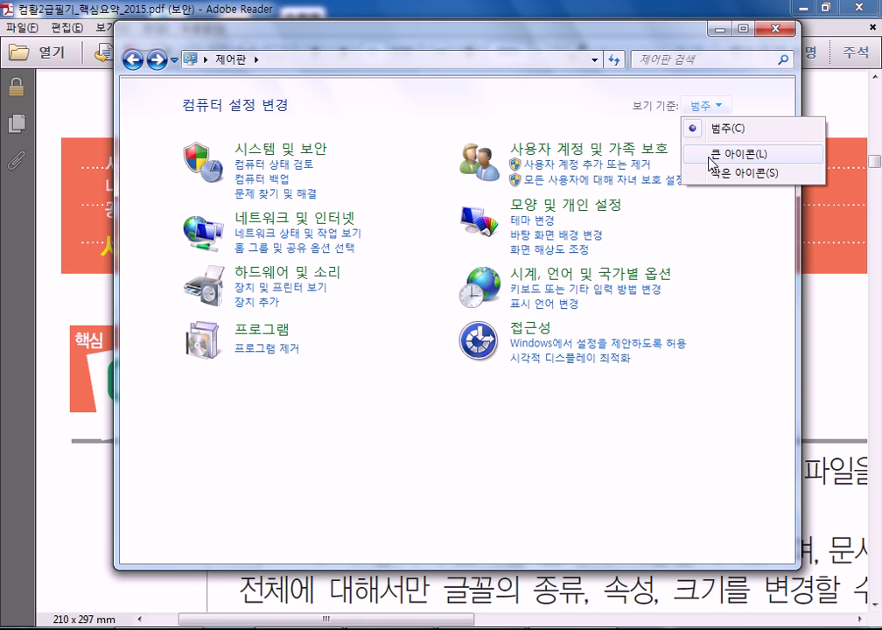
click(718, 173)
click(581, 487)
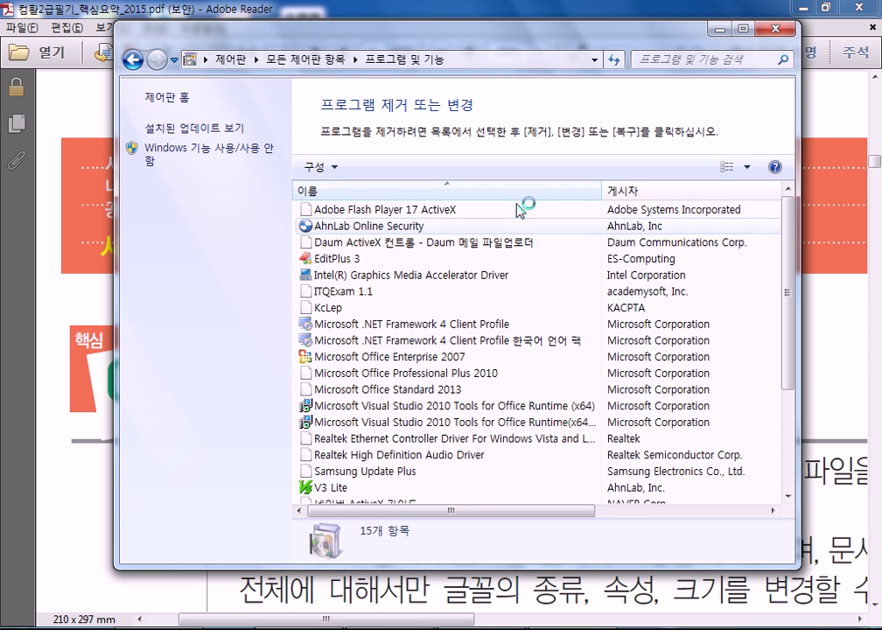
click(132, 61)
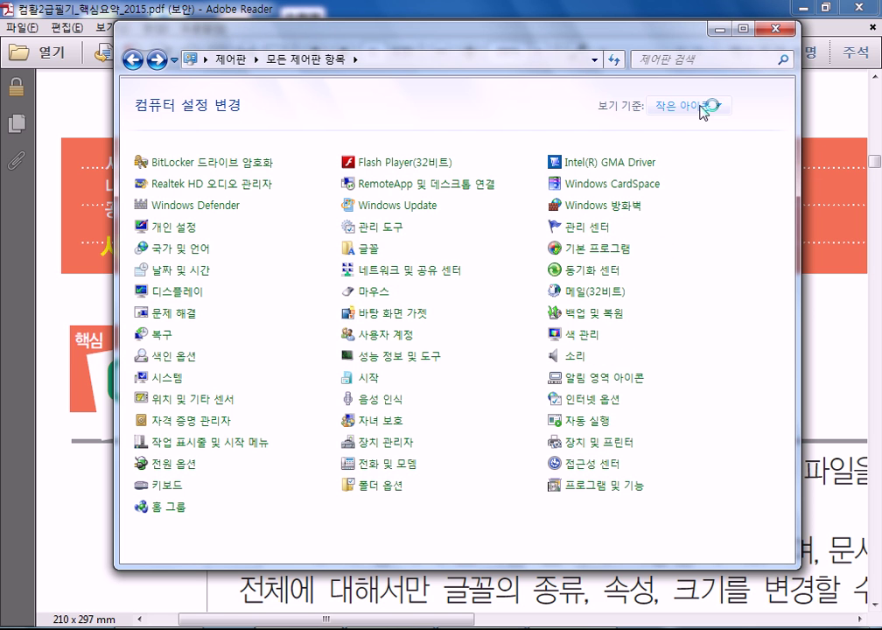
- Set the Control Panel view back to 범주 and open the 프로그램 category
click(711, 106)
click(698, 130)
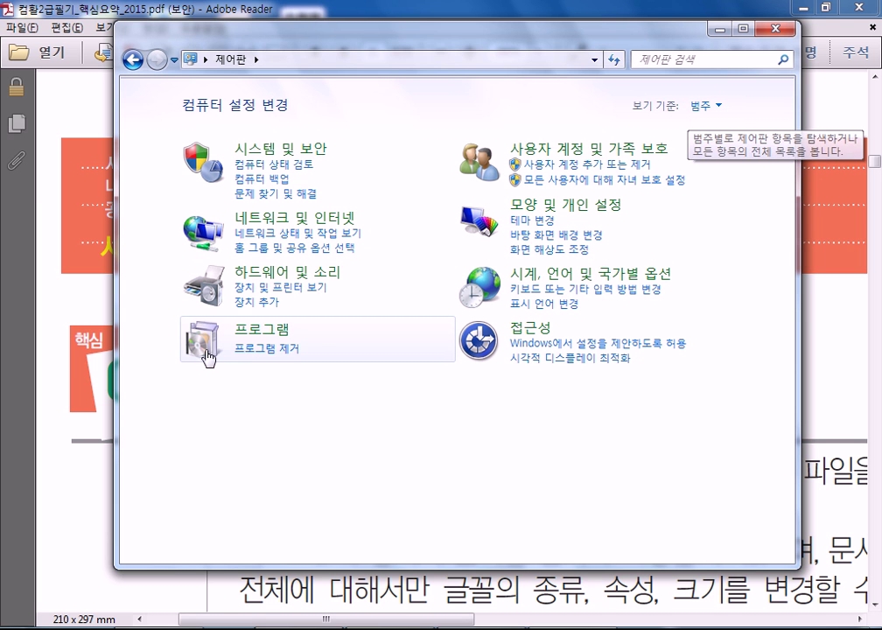
click(273, 336)
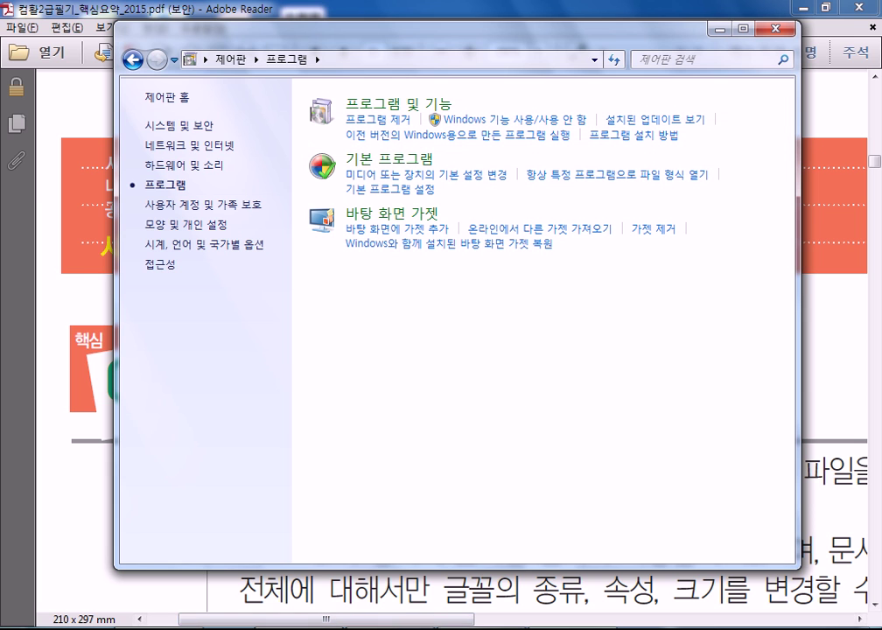
- Switch to Adobe Reader and read section 019 제어판 – 프로그램 및 기능 down to Windows 기능 사용/사용 안 함, highlighting the start of its first bullet
scroll(413, 427, down, 10)
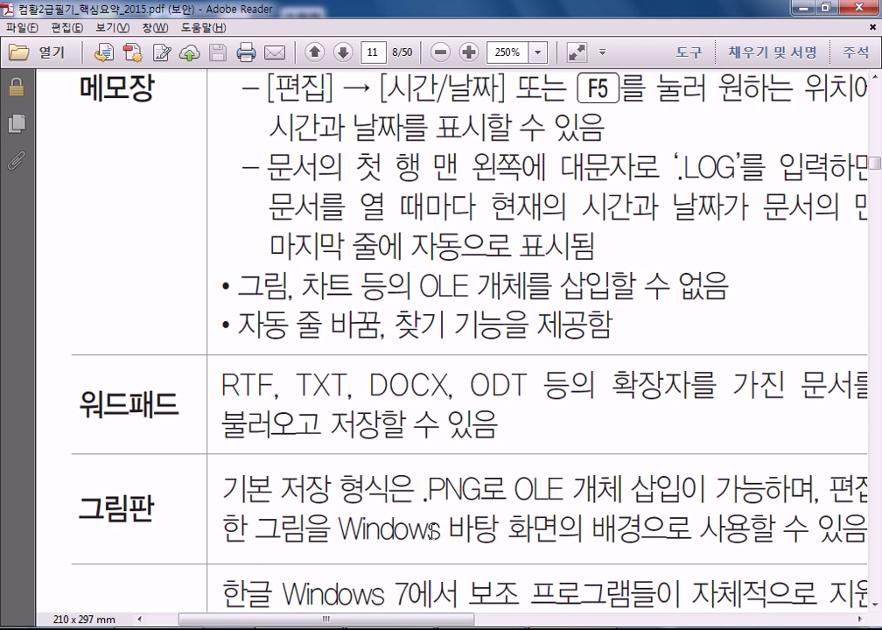
scroll(421, 542, down, 2)
scroll(429, 462, up, 11)
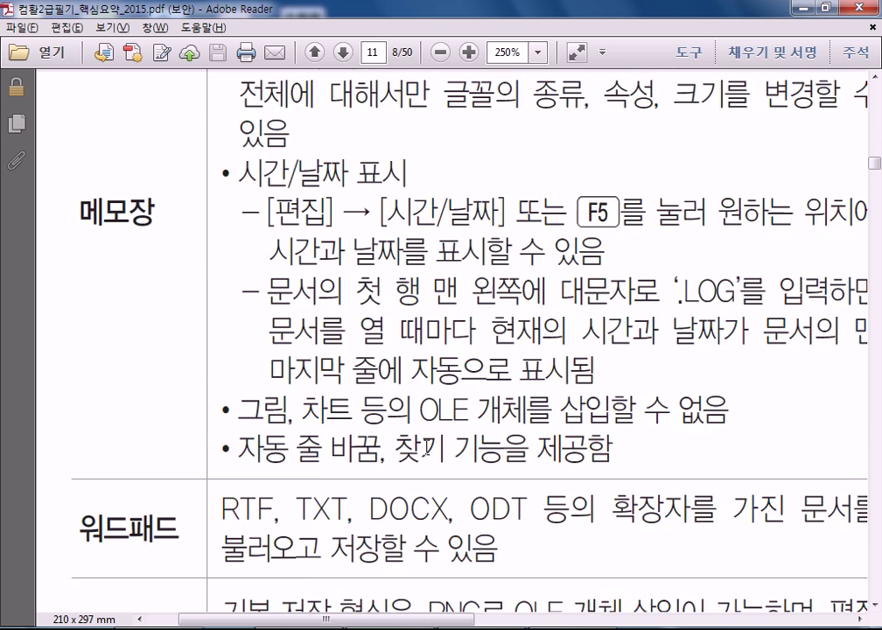
scroll(427, 447, up, 4)
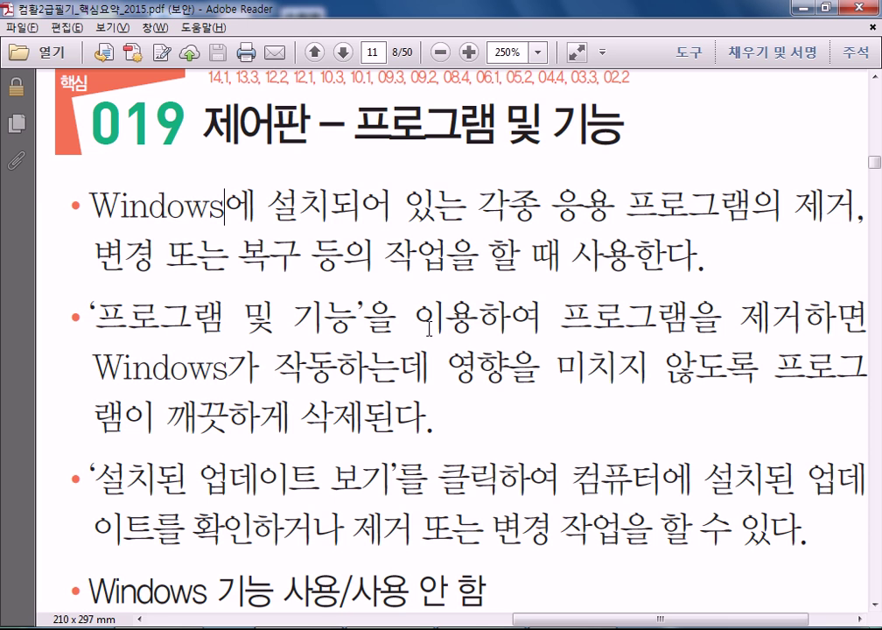
double_click(302, 212)
drag(302, 213, 538, 210)
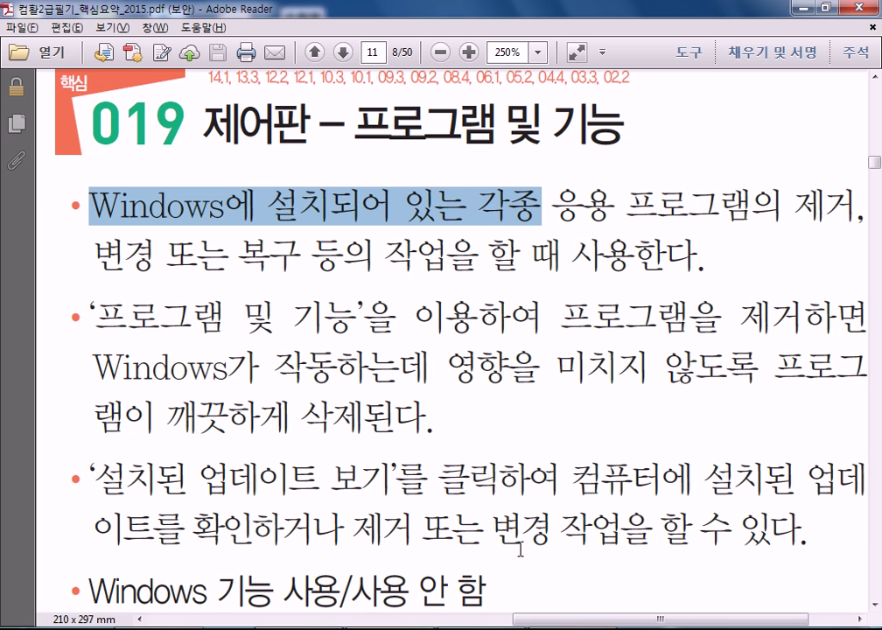
drag(536, 623, 545, 623)
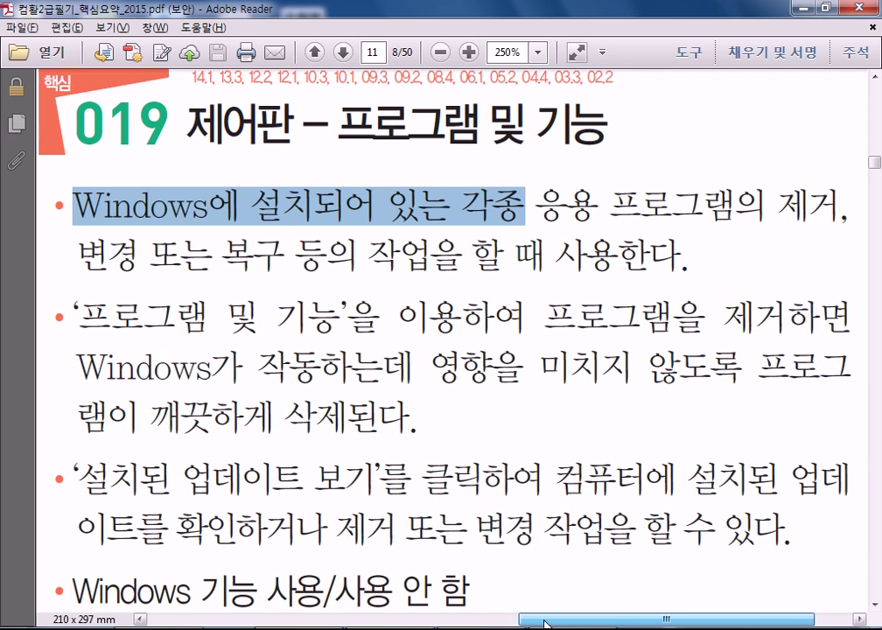
click(497, 423)
scroll(413, 372, down, 2)
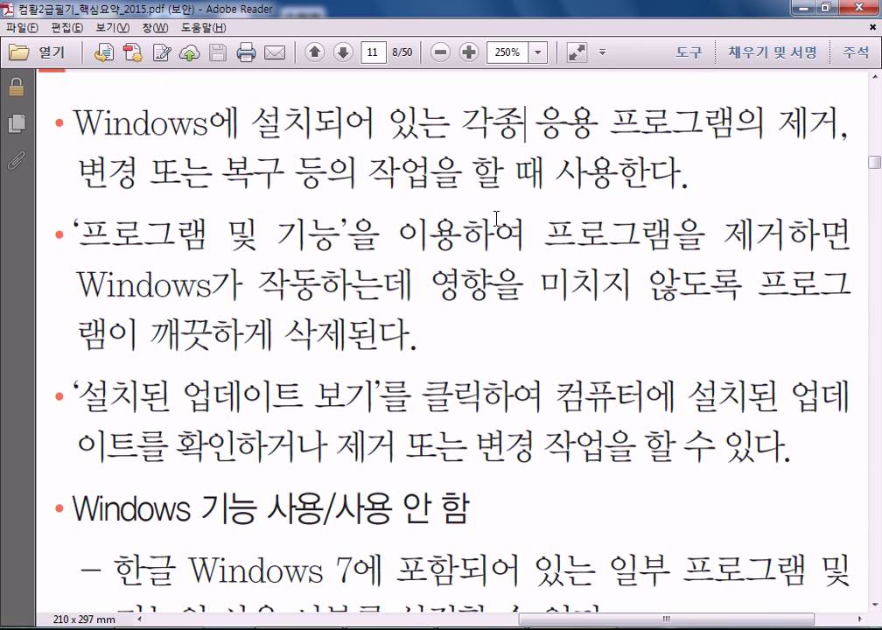
scroll(494, 225, down, 3)
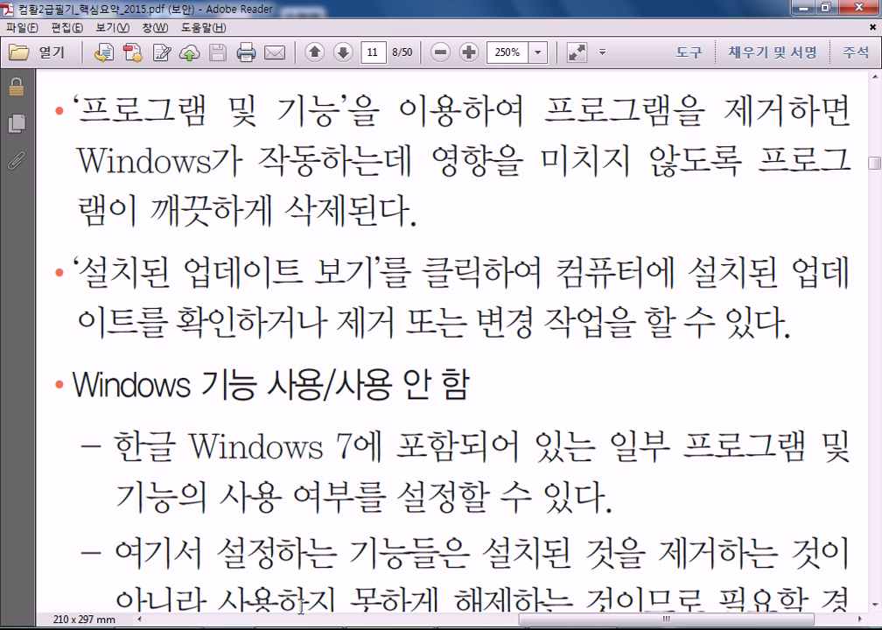
- Switch back to the Control Panel, open 프로그램 제거, maximize the window, and look through the list of installed programs
click(455, 628)
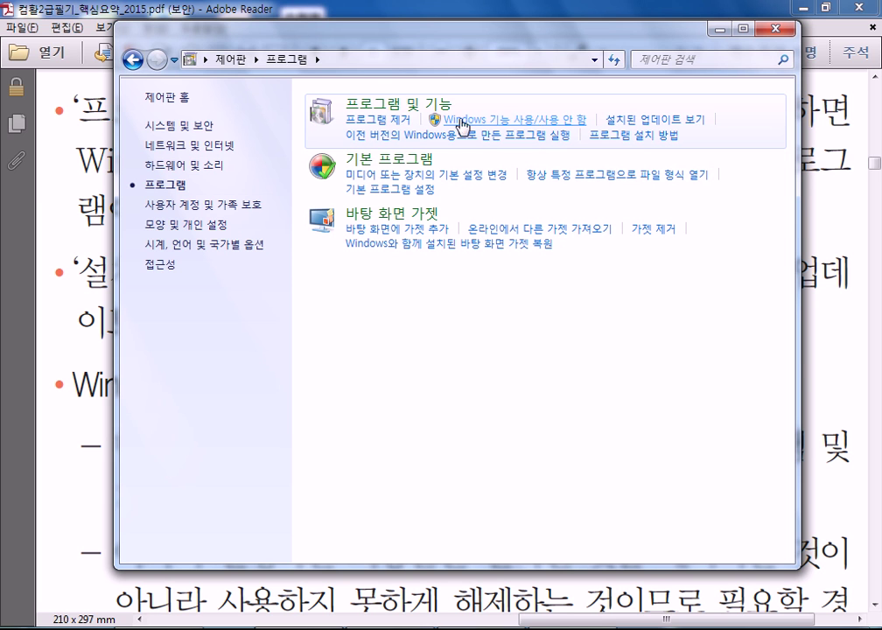
click(380, 125)
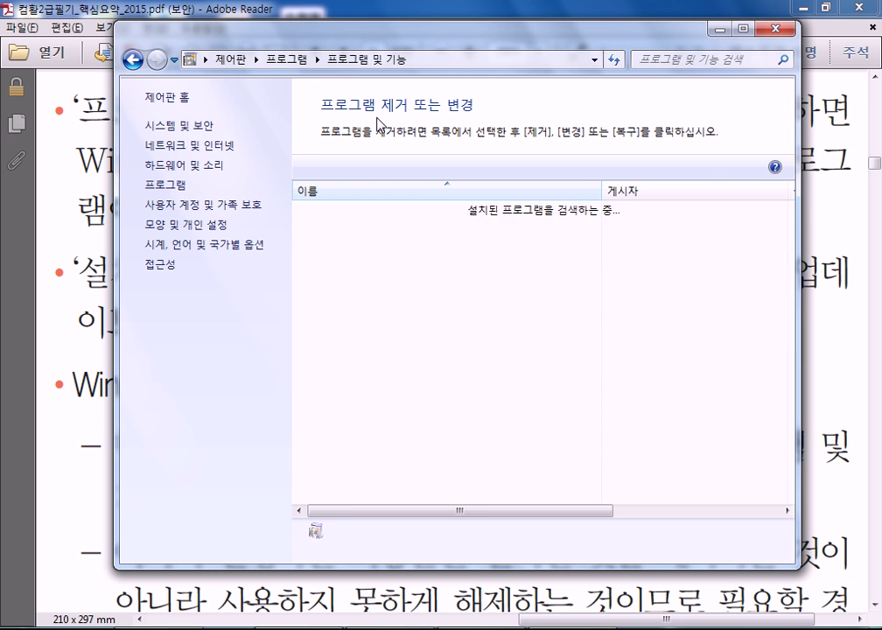
double_click(480, 46)
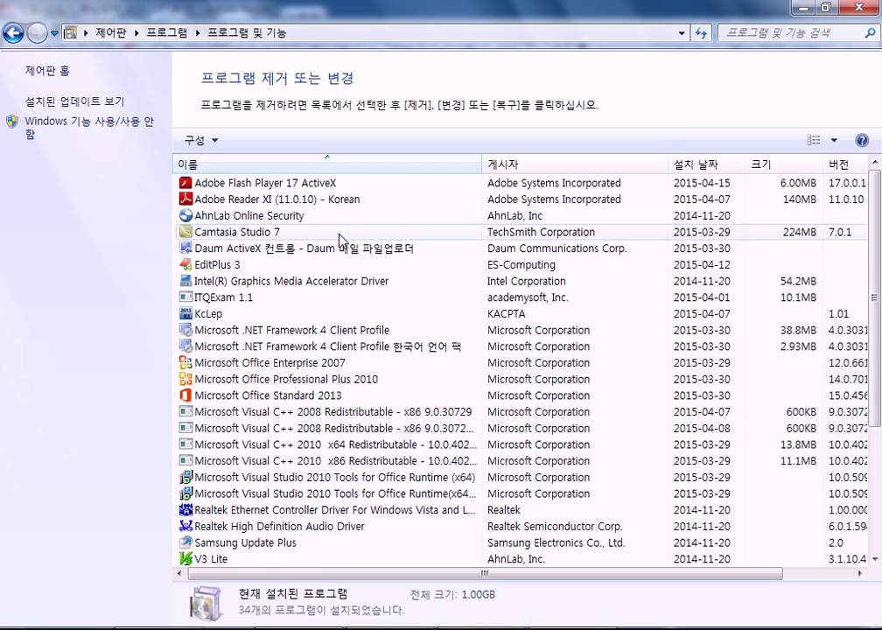
scroll(340, 289, down, 3)
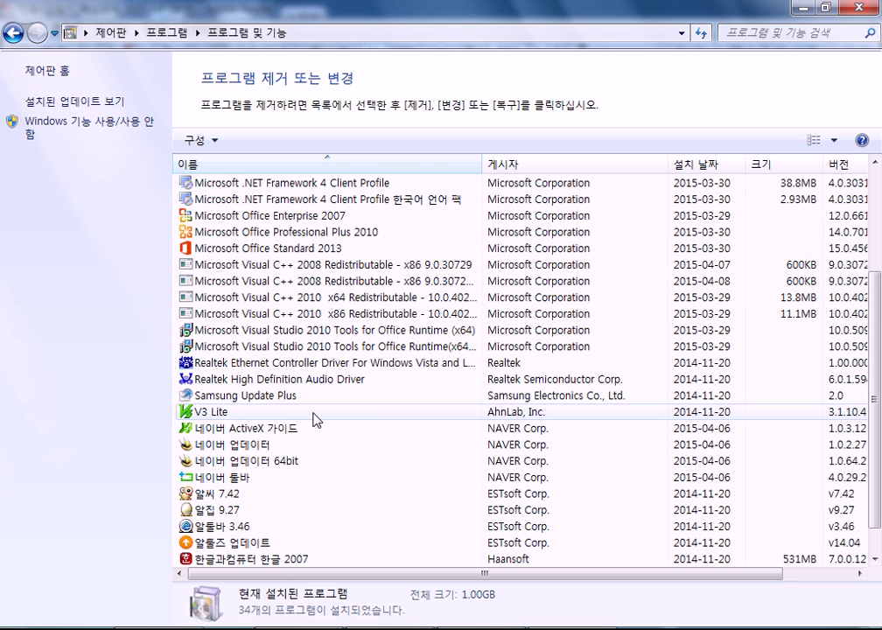
scroll(315, 421, up, 3)
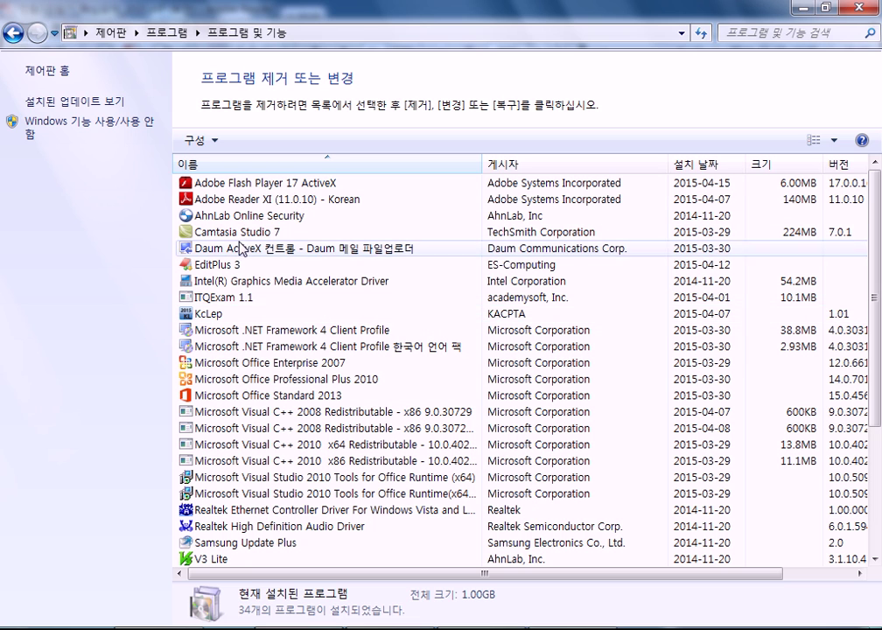
scroll(134, 369, down, 4)
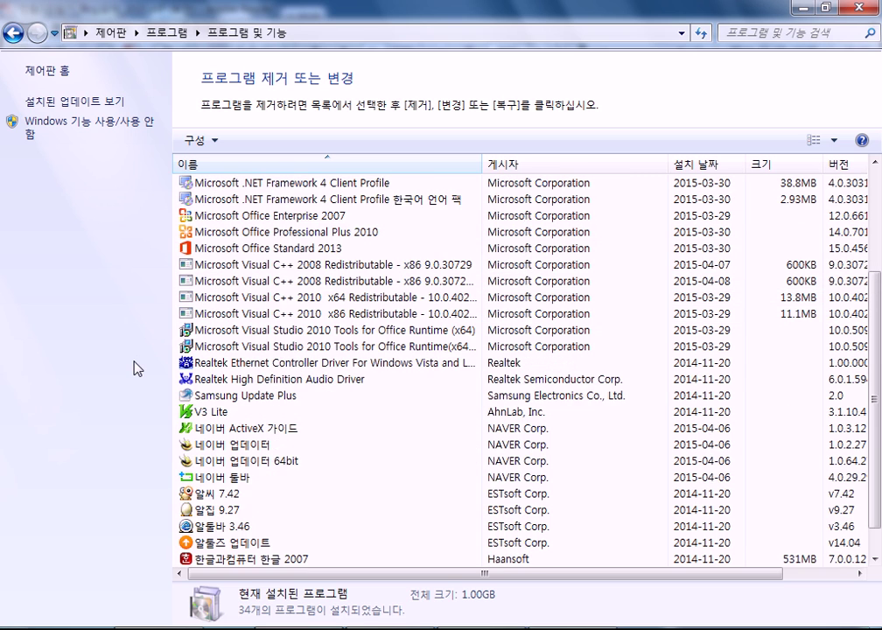
scroll(140, 362, up, 4)
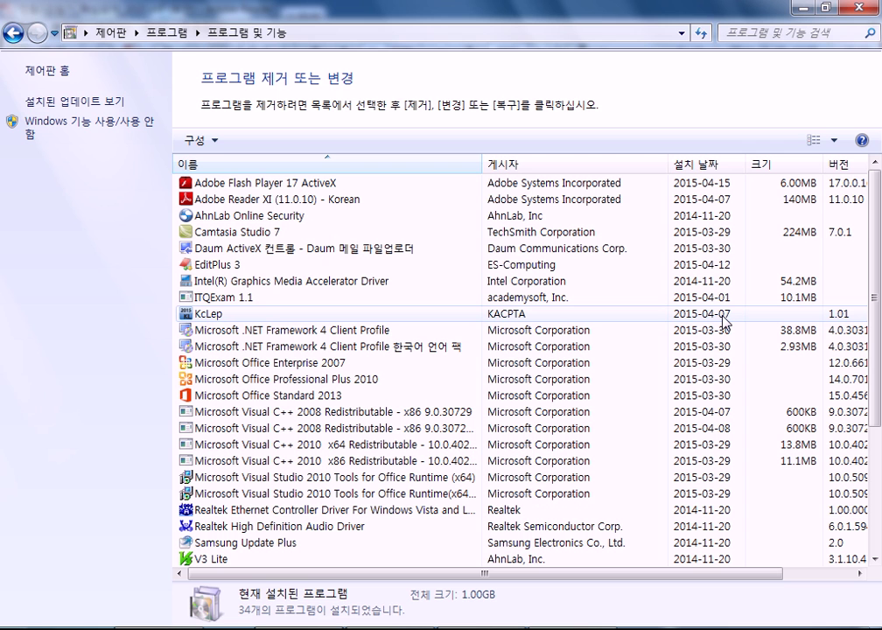
- Look through the installed programs list in full, return to the 프로그램 category, and reopen 프로그램 및 기능 to review the list again
scroll(302, 473, down, 3)
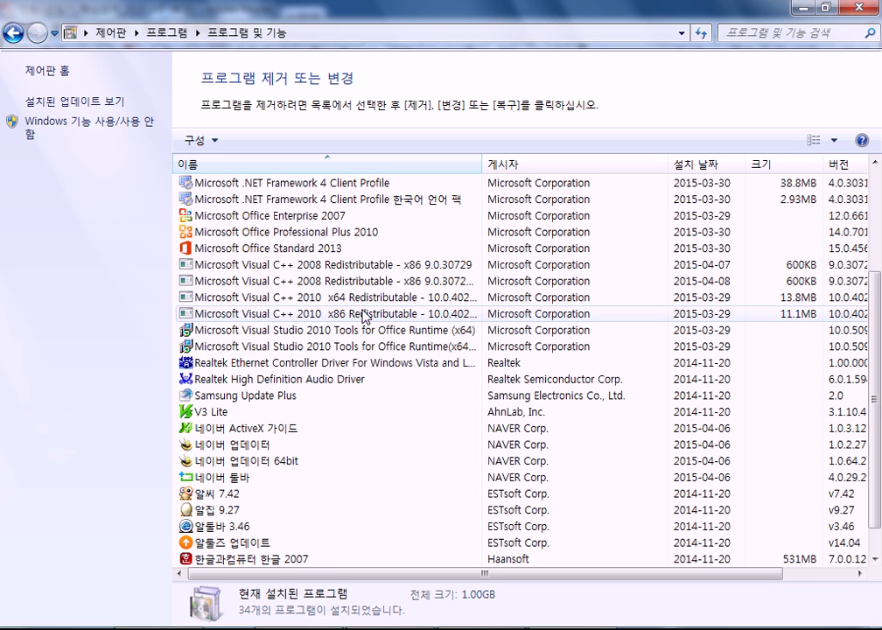
scroll(282, 334, down, 1)
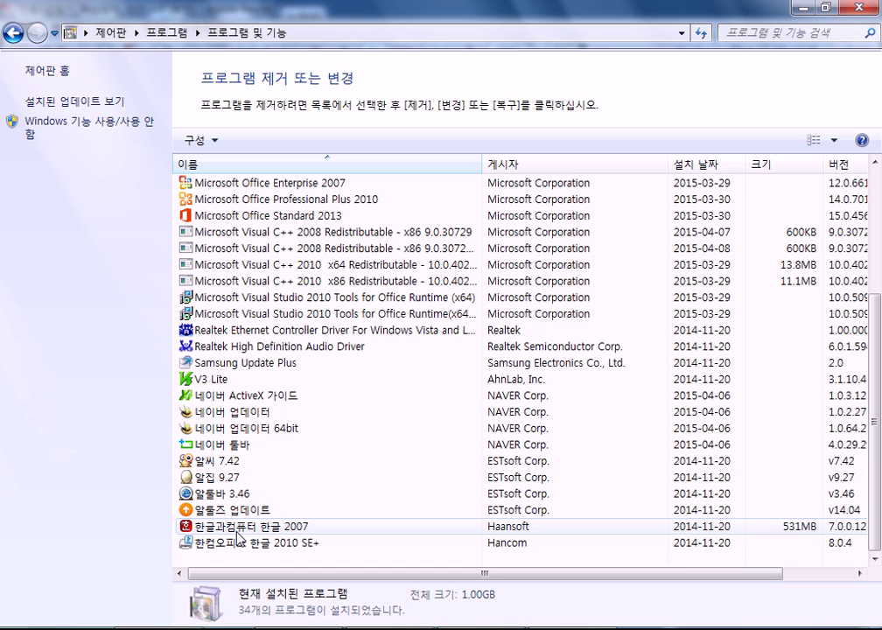
scroll(240, 529, up, 4)
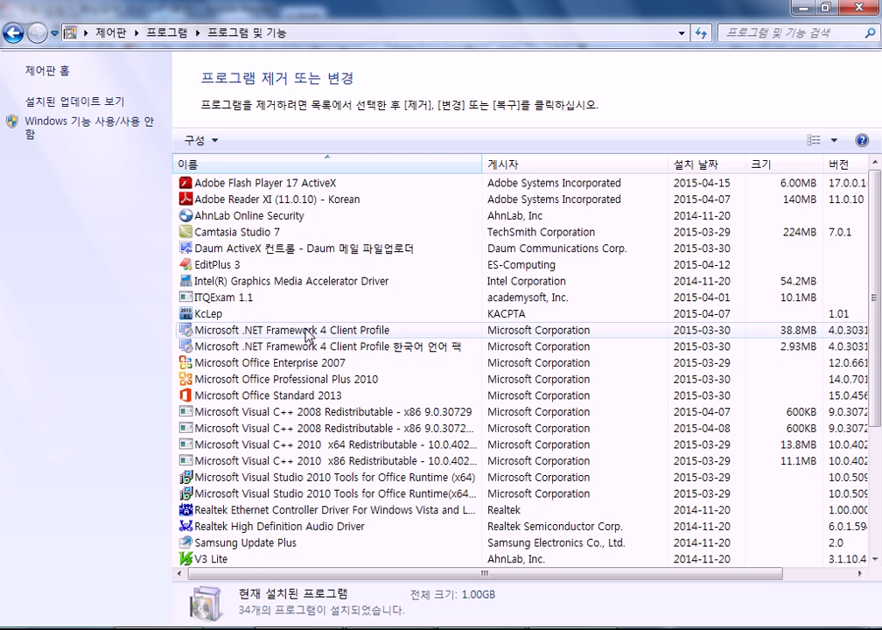
click(13, 37)
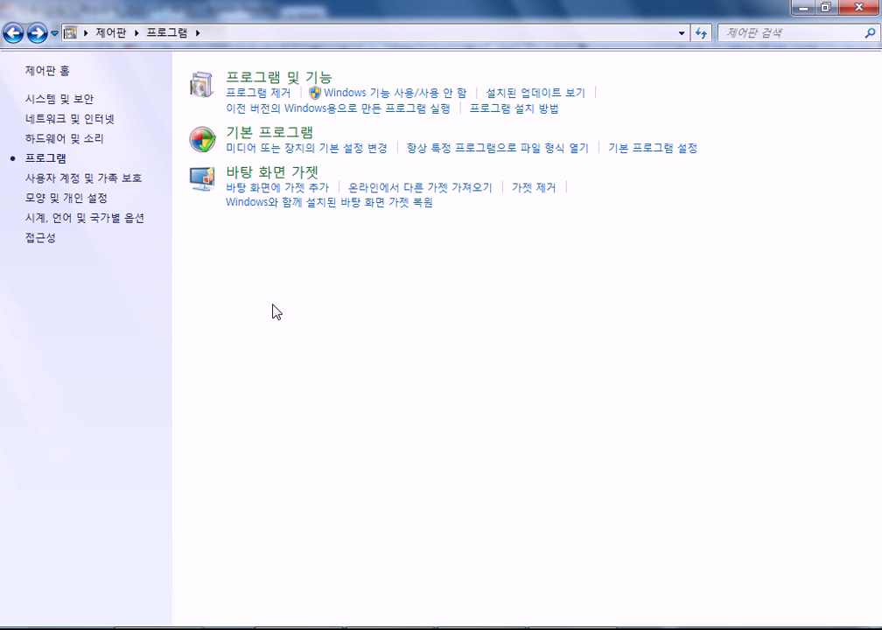
click(299, 79)
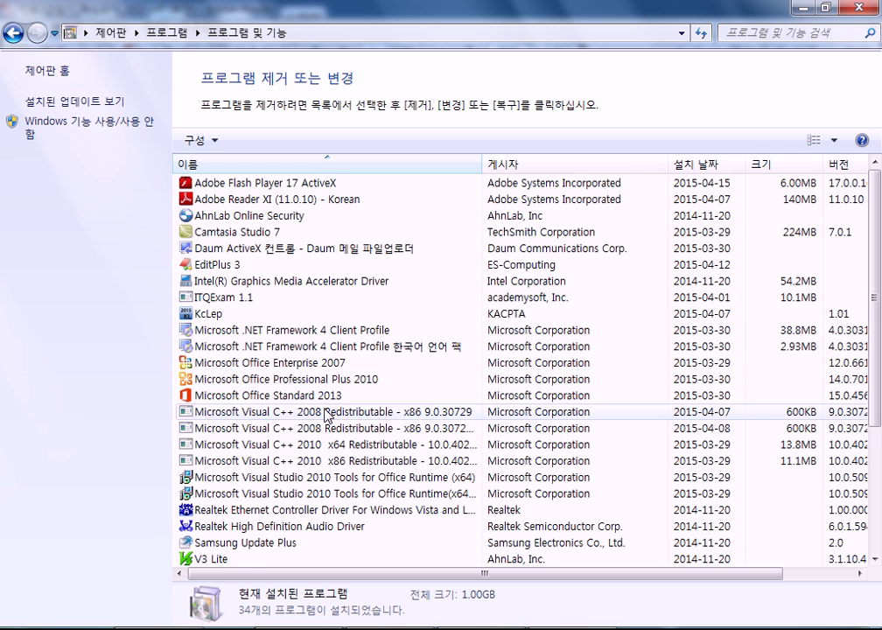
scroll(267, 429, down, 4)
scroll(263, 335, up, 3)
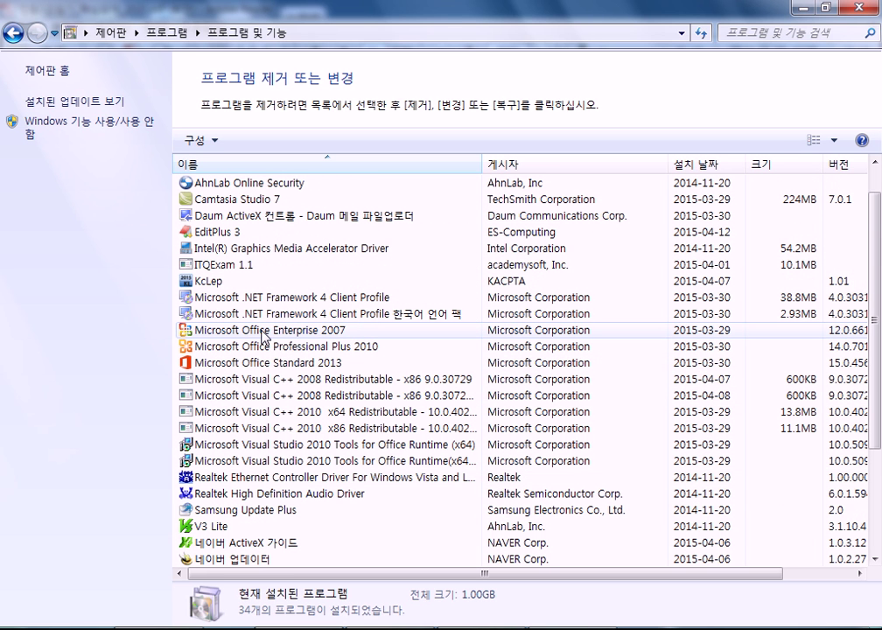
scroll(263, 335, up, 1)
- Compare the available 제거 and 변경 commands for Adobe Flash Player, Adobe Reader XI, AhnLab Online Security, and Realtek High Definition Audio Driver
click(232, 185)
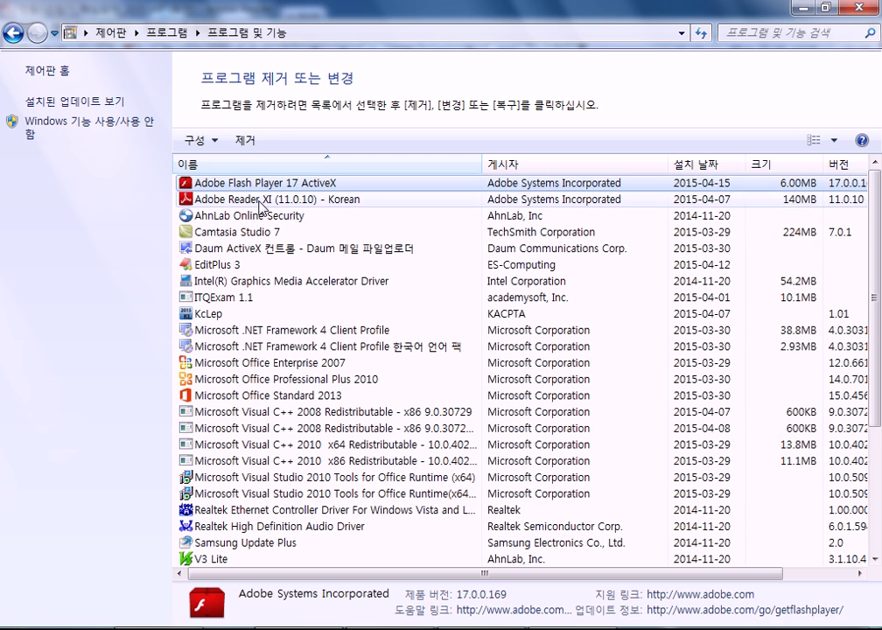
click(262, 201)
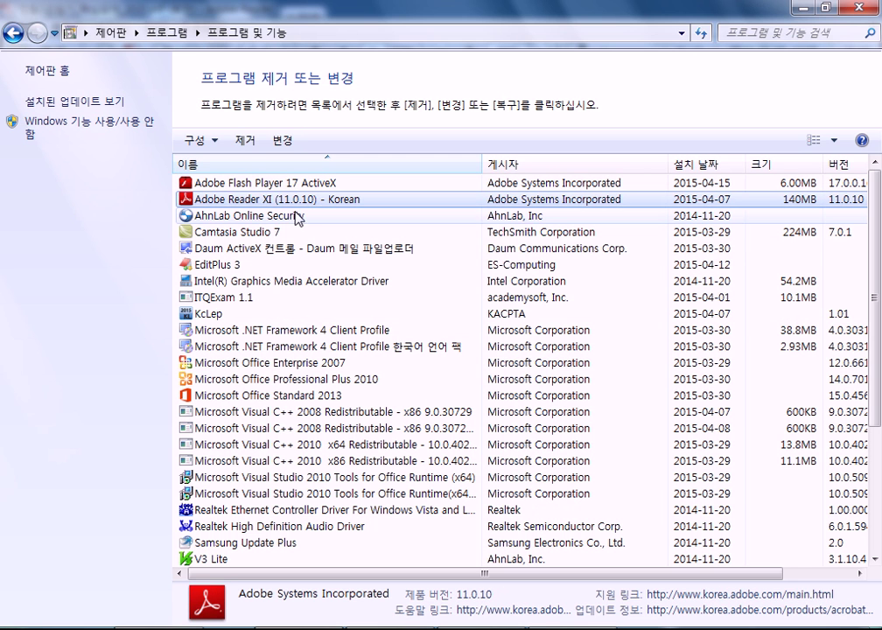
click(253, 216)
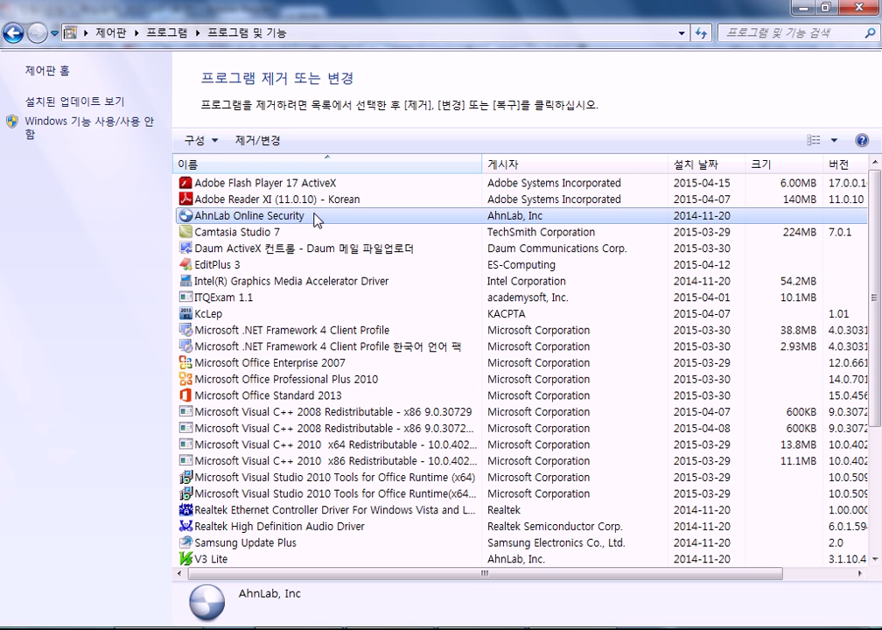
scroll(229, 348, down, 4)
click(230, 348)
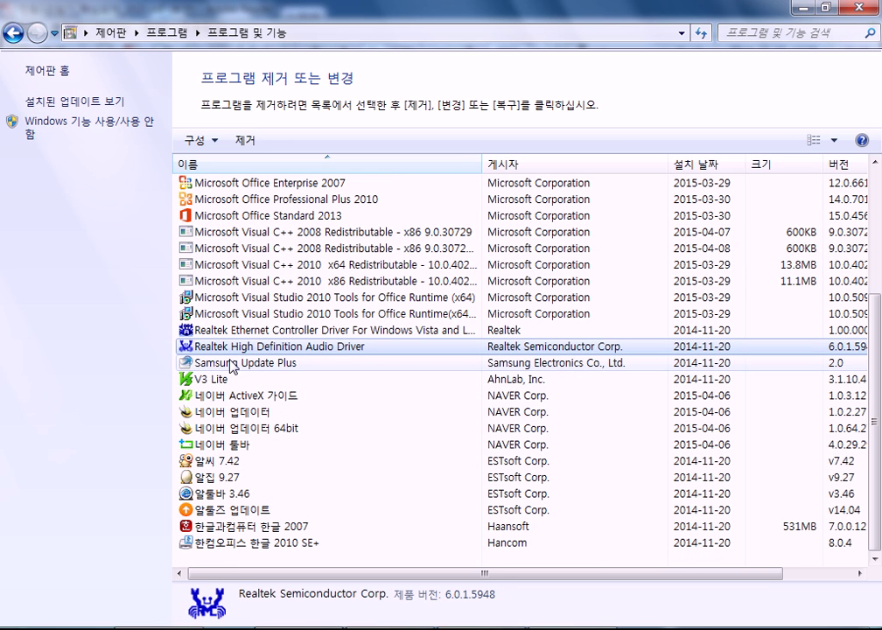
- Reopen 프로그램 및 기능 from the 프로그램 category and sort the installed programs by 설치 날짜, then back by 이름
click(12, 33)
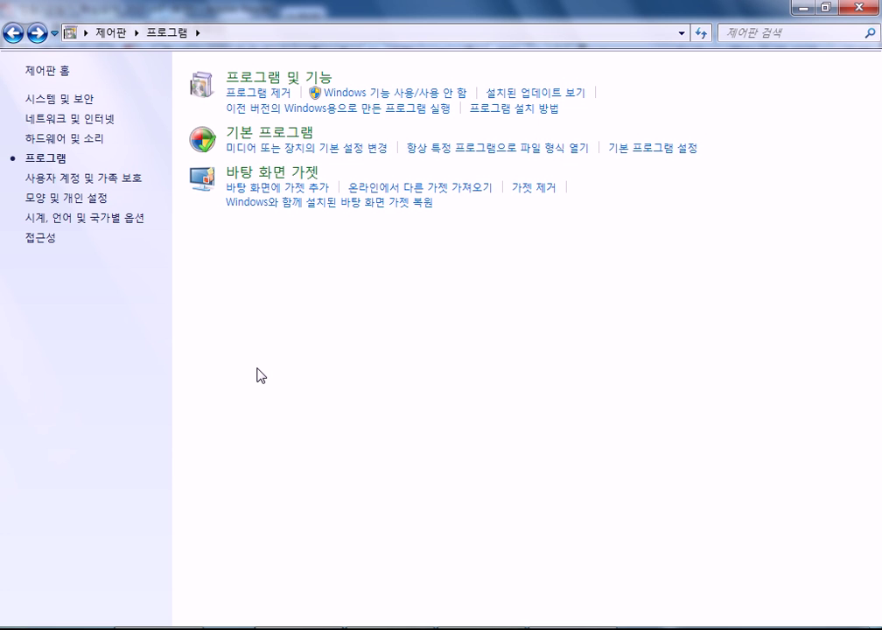
click(291, 80)
click(696, 164)
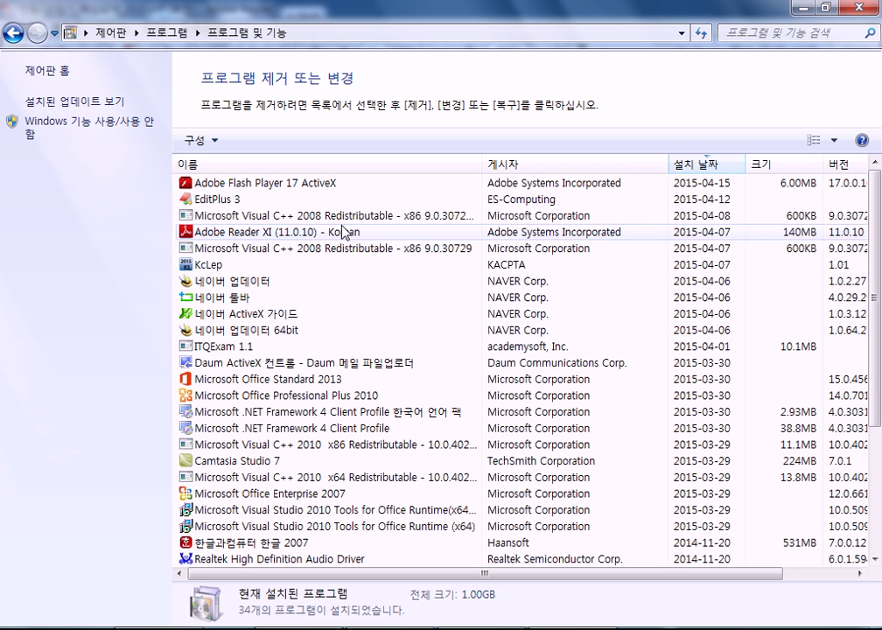
click(345, 166)
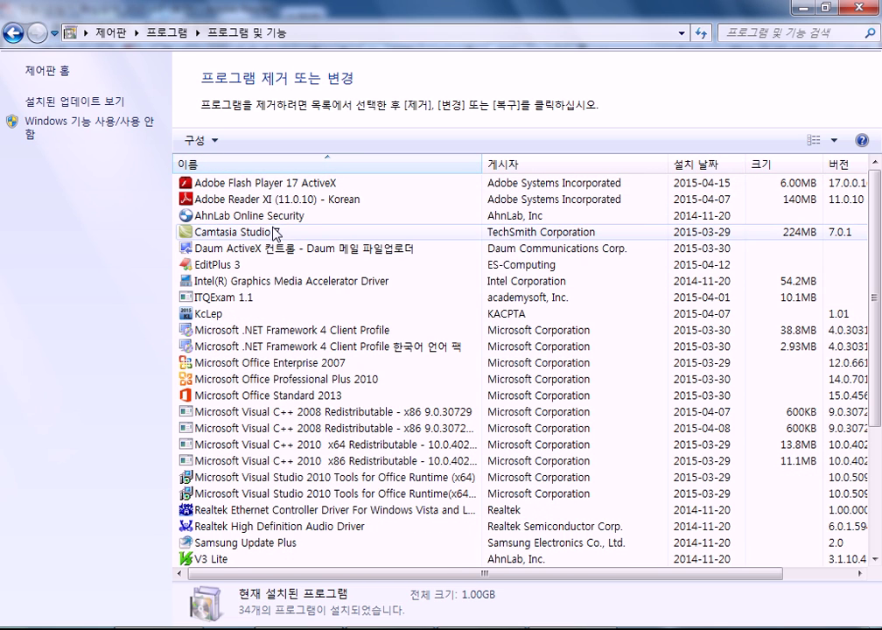
- Return to the 프로그램 category, open Windows 기능 사용/사용 안 함, reposition its window, and dismiss the OptionalFeatures.exe error
click(13, 32)
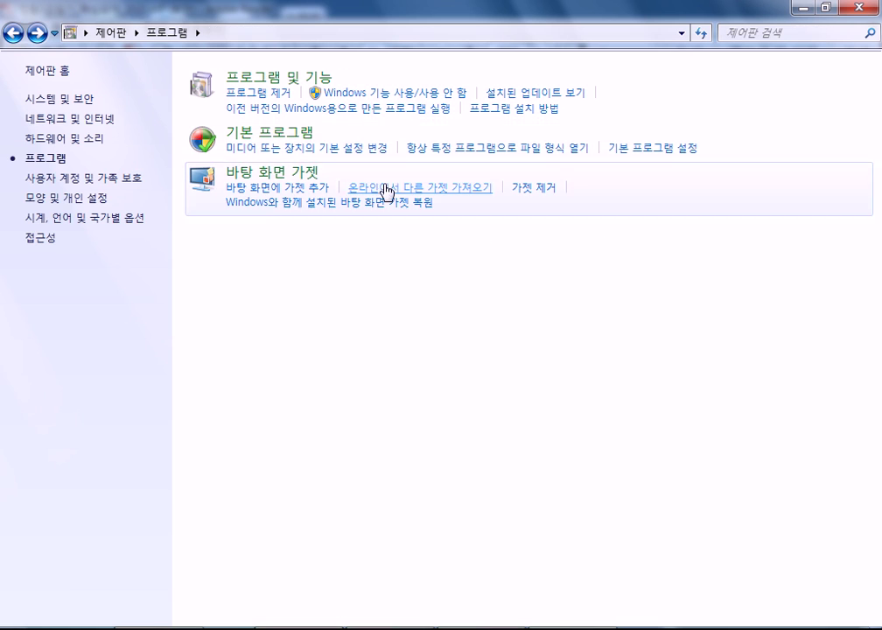
click(395, 95)
drag(479, 163, 594, 126)
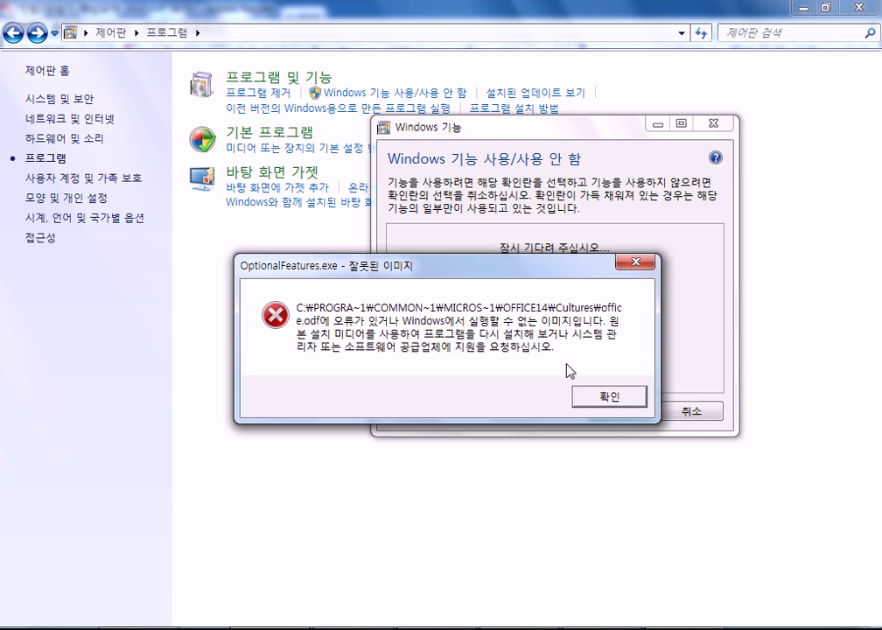
click(582, 398)
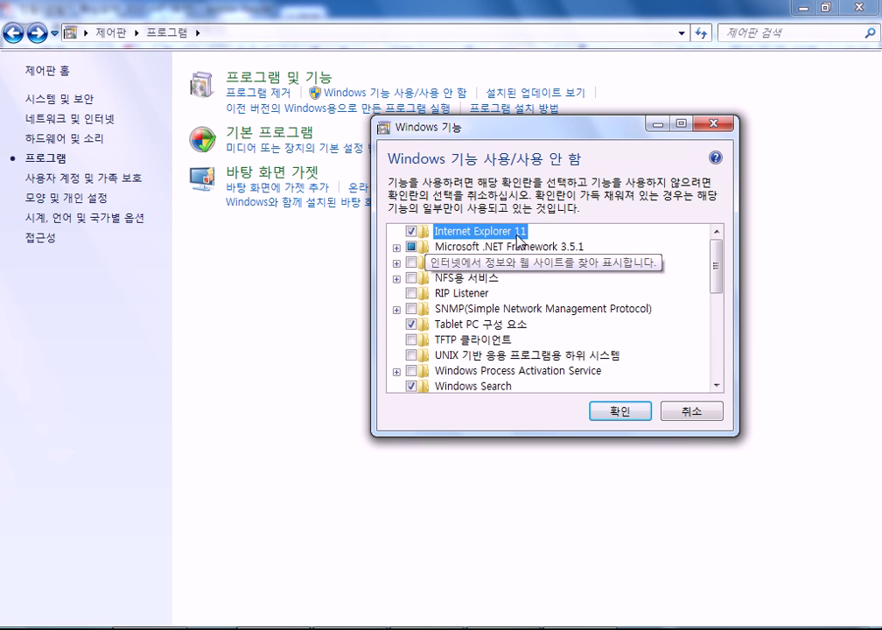
- Try to turn off Internet Explorer 11, decline the change, and look through the Windows features down to 게임
click(411, 231)
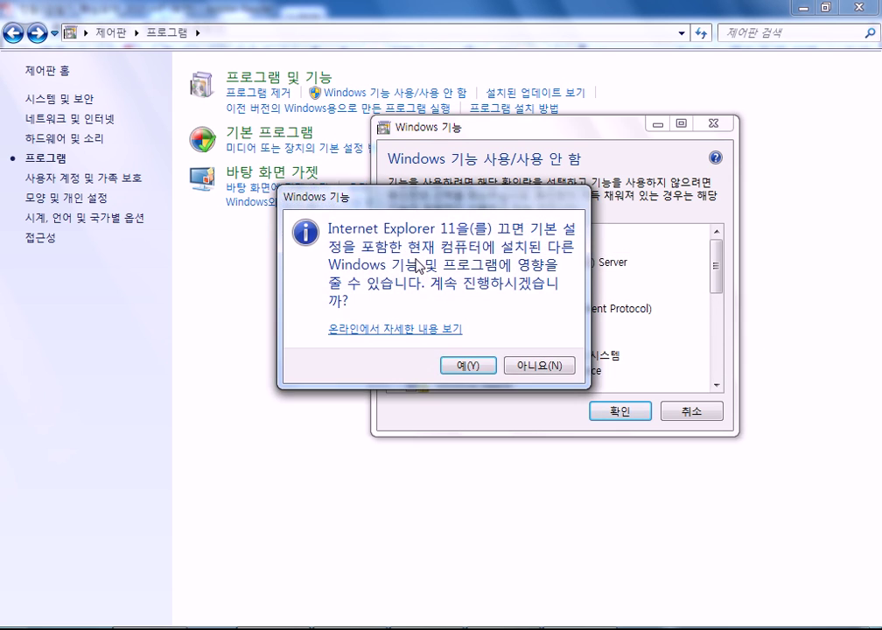
click(523, 366)
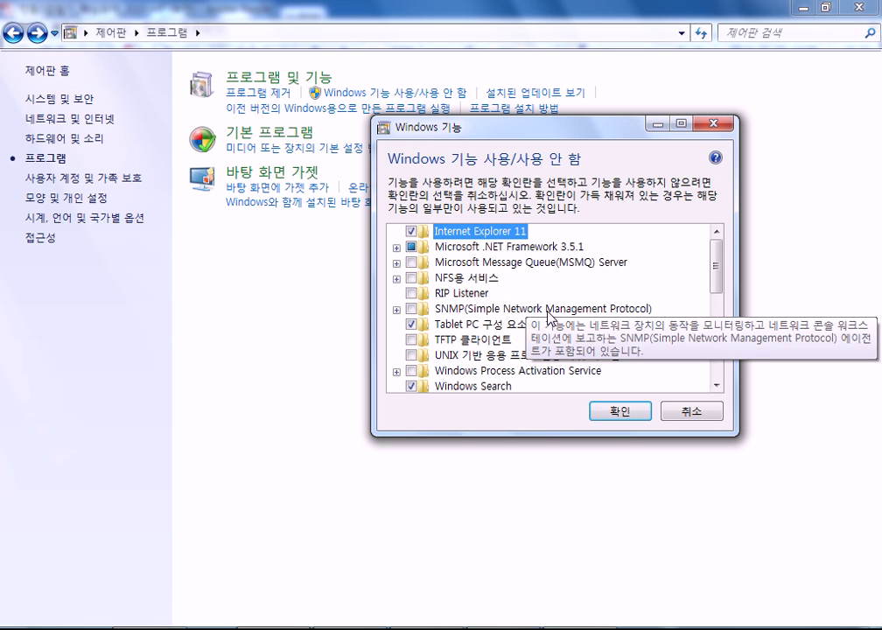
scroll(707, 270, down, 2)
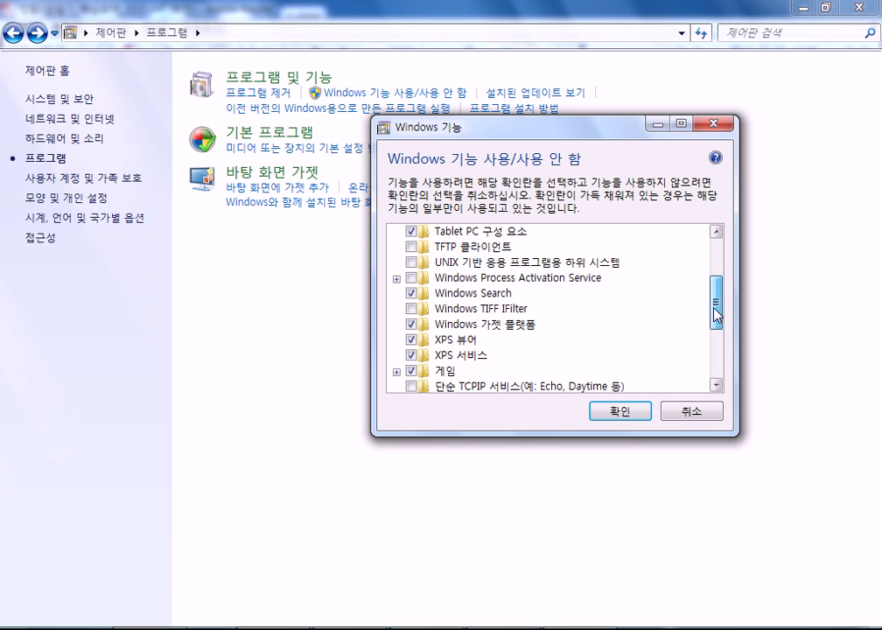
scroll(720, 302, down, 1)
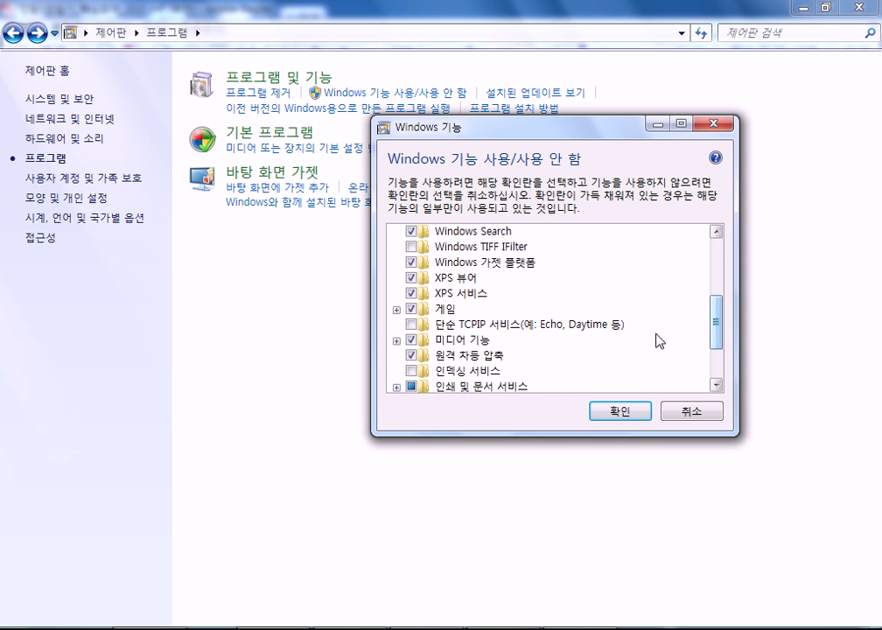
- Launch 카드놀이 from the 게임 group of the installed programs and maximize its window
click(25, 629)
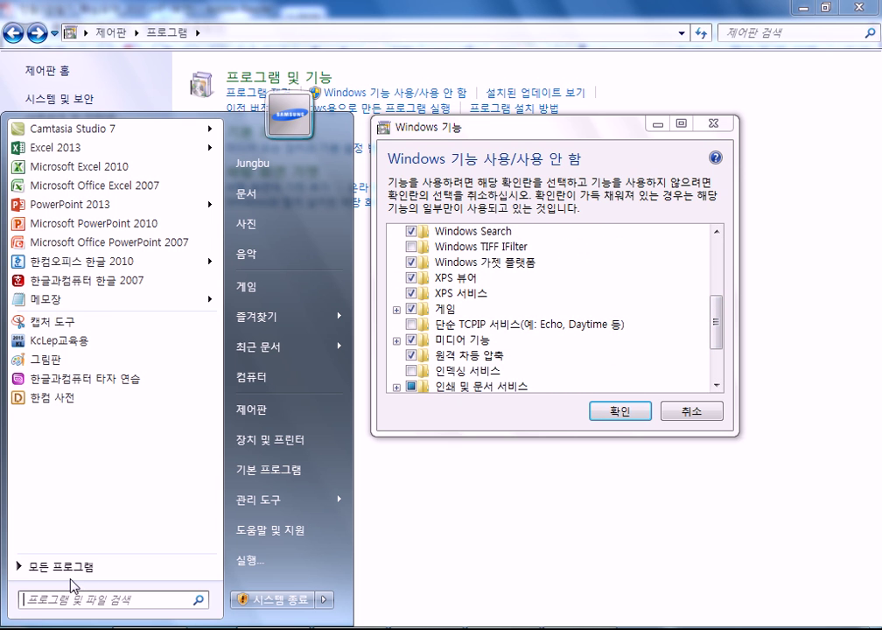
click(85, 571)
scroll(140, 363, down, 5)
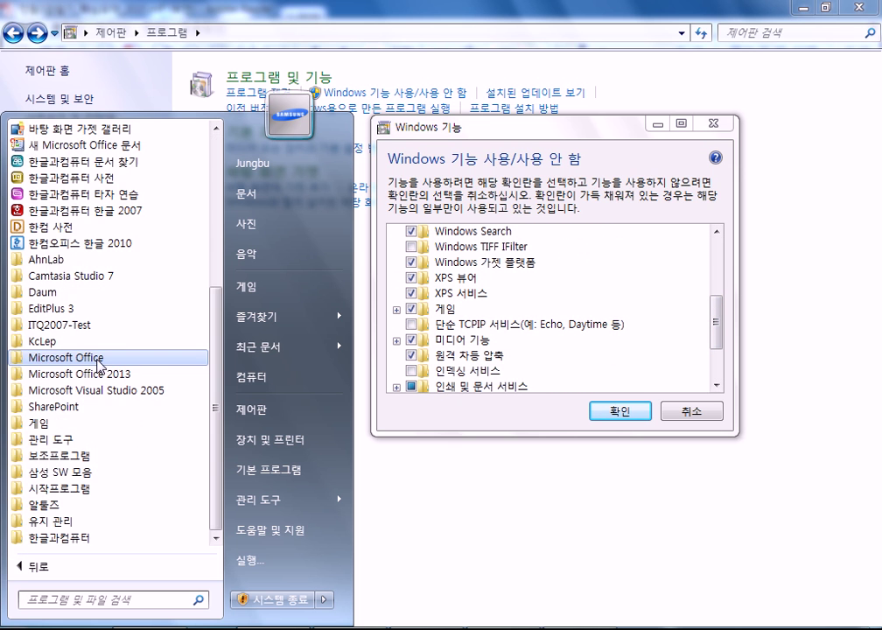
click(77, 424)
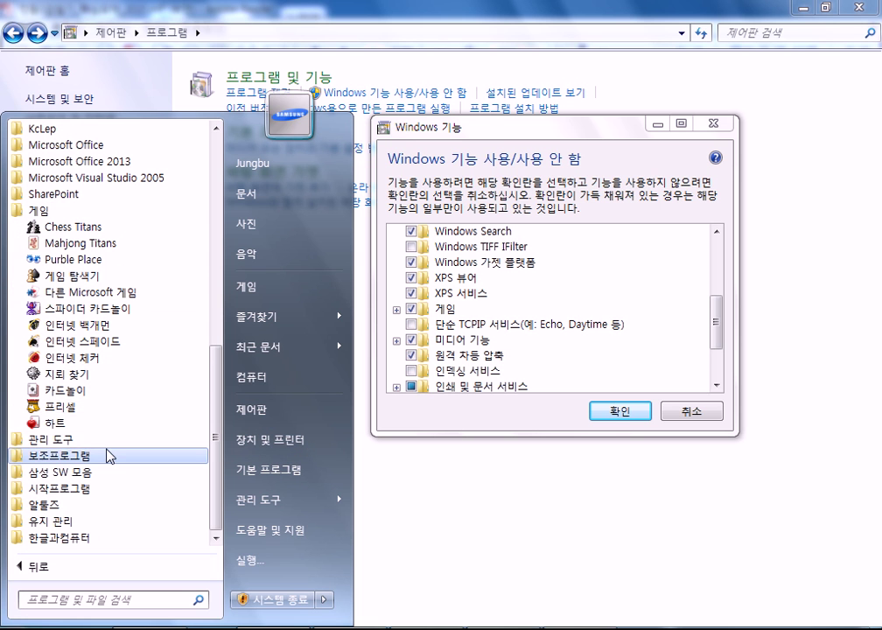
click(99, 393)
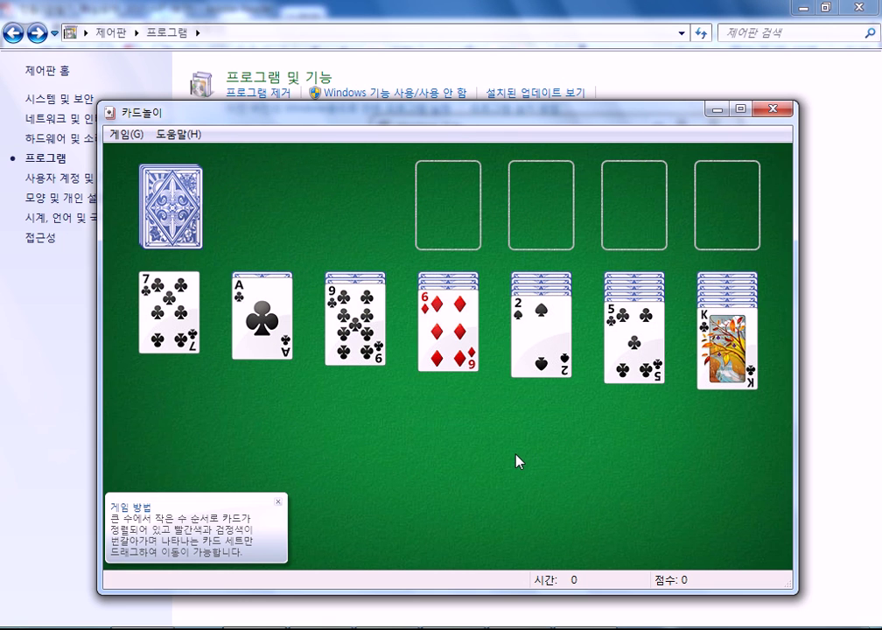
double_click(491, 122)
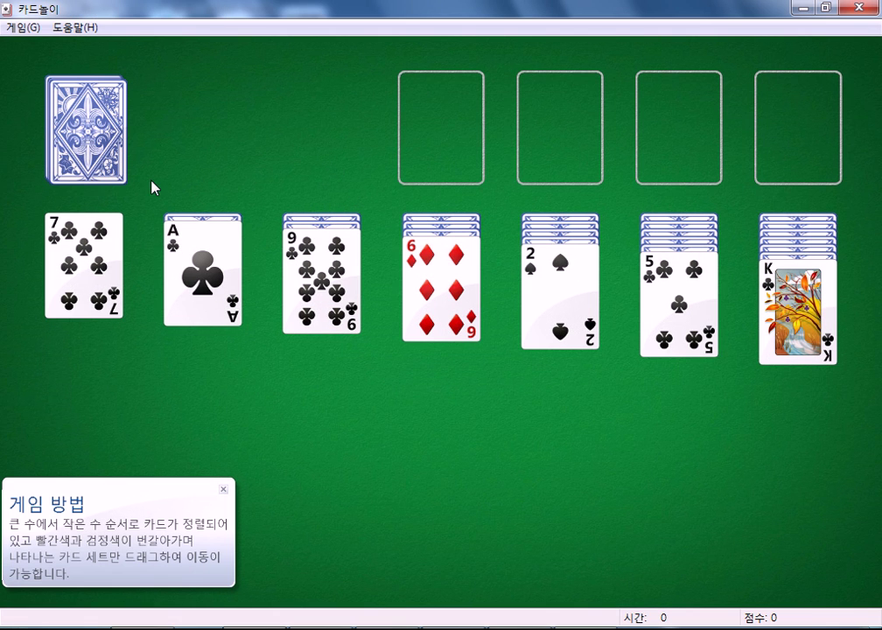
- Deal from the stock, send the ace of clubs home, place the 6 of diamonds on the 7 of spades, and try the 5 of diamonds there
click(109, 145)
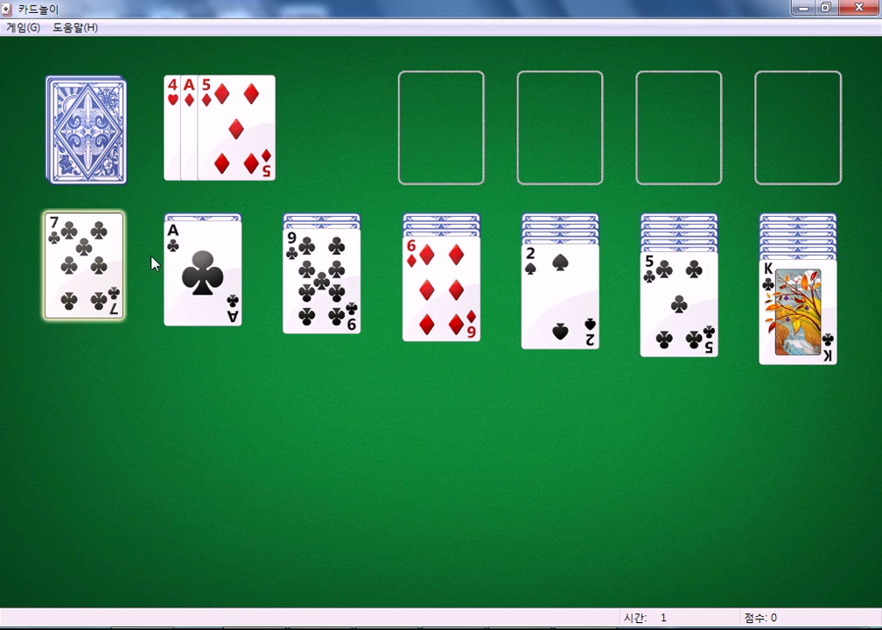
double_click(228, 280)
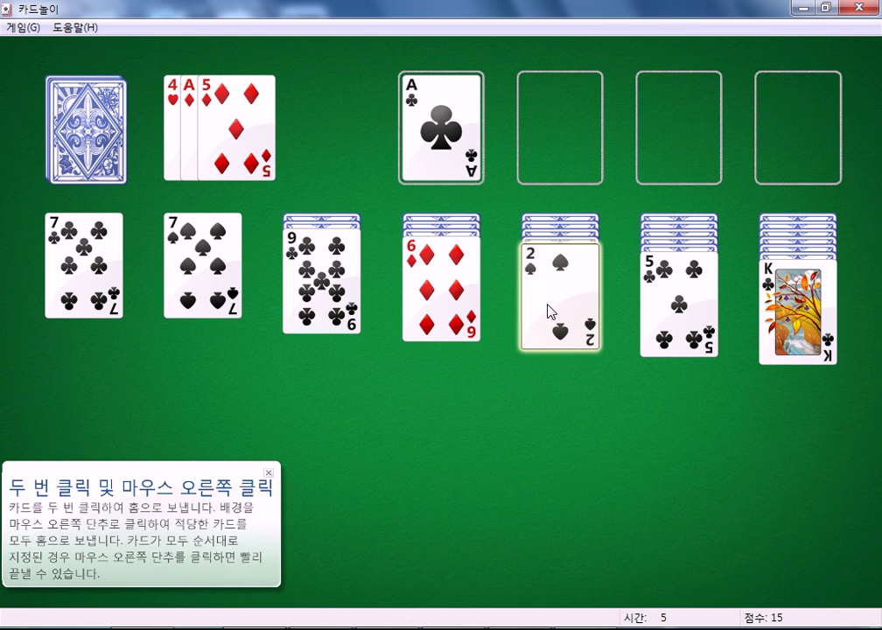
drag(424, 282, 205, 311)
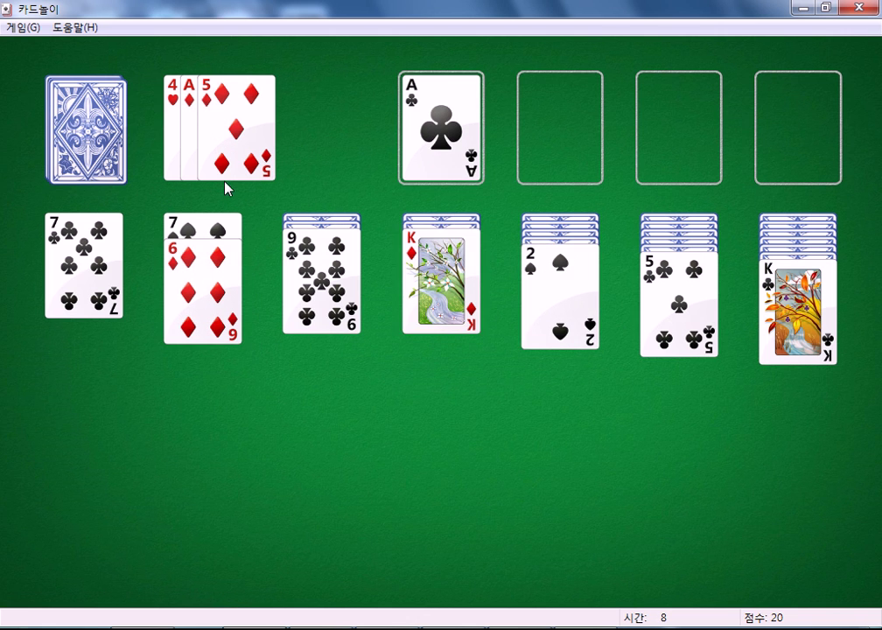
drag(232, 134, 204, 331)
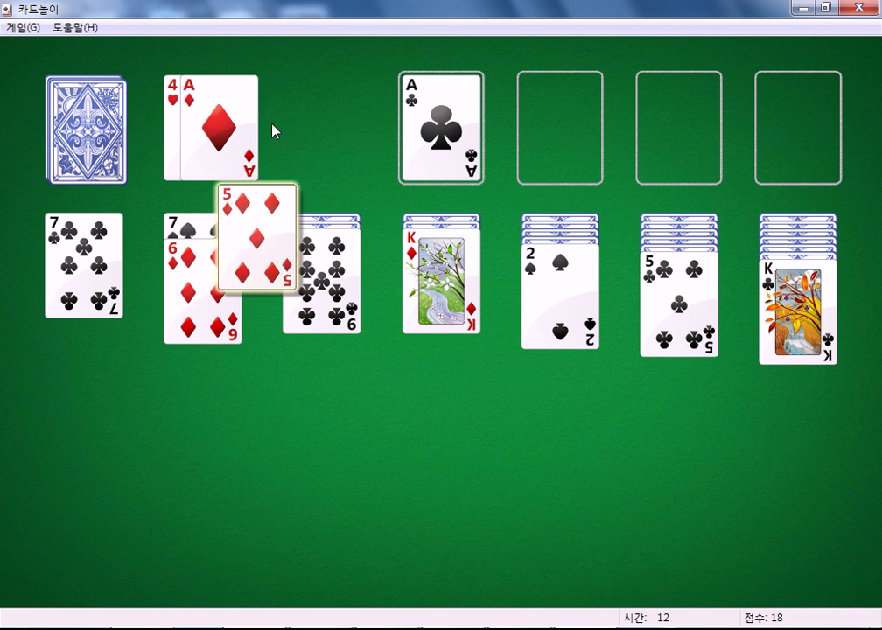
- Deal again, try the 6 of clubs on the 7 of clubs, and move the 5 of clubs and 6 of hearts onto the first two columns
click(127, 148)
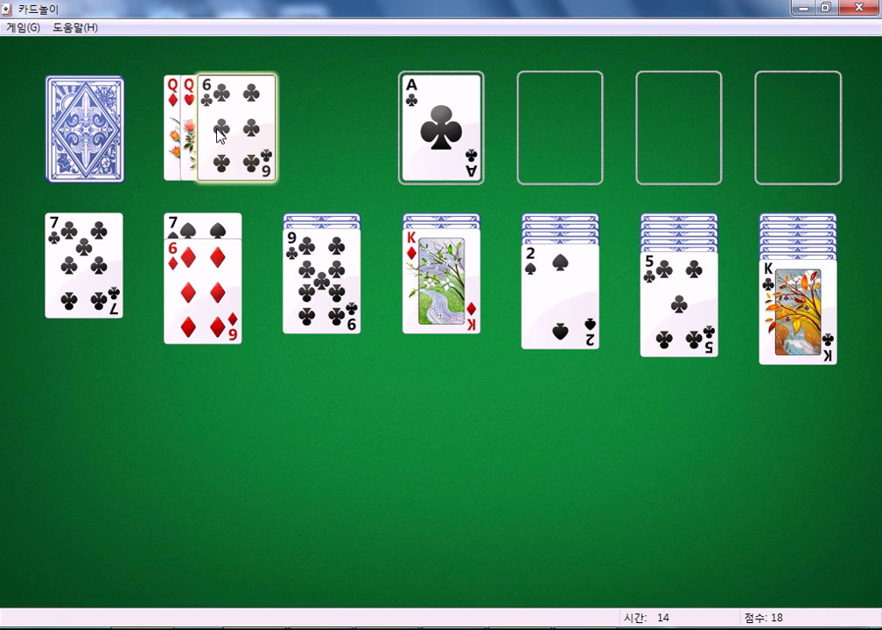
drag(236, 131, 87, 307)
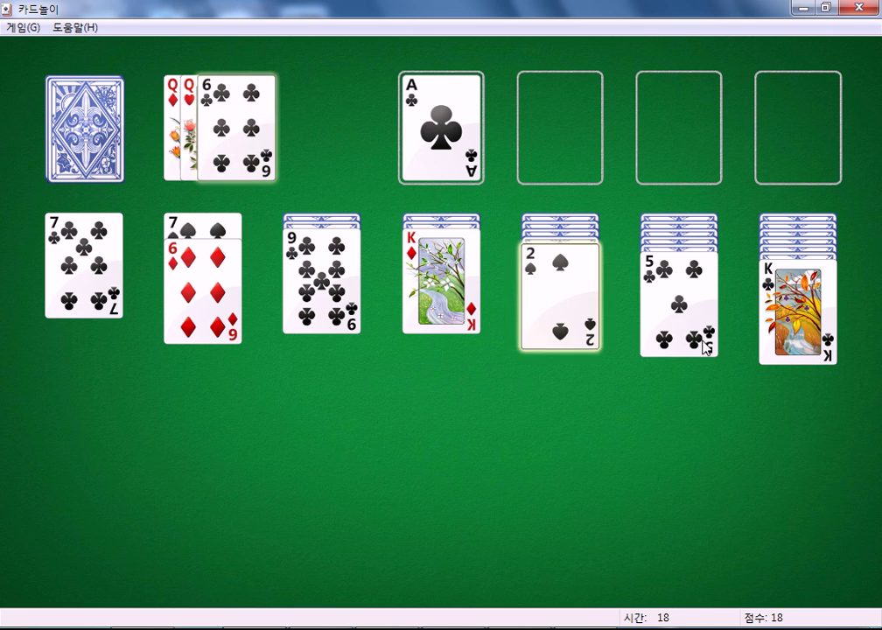
drag(683, 333, 206, 350)
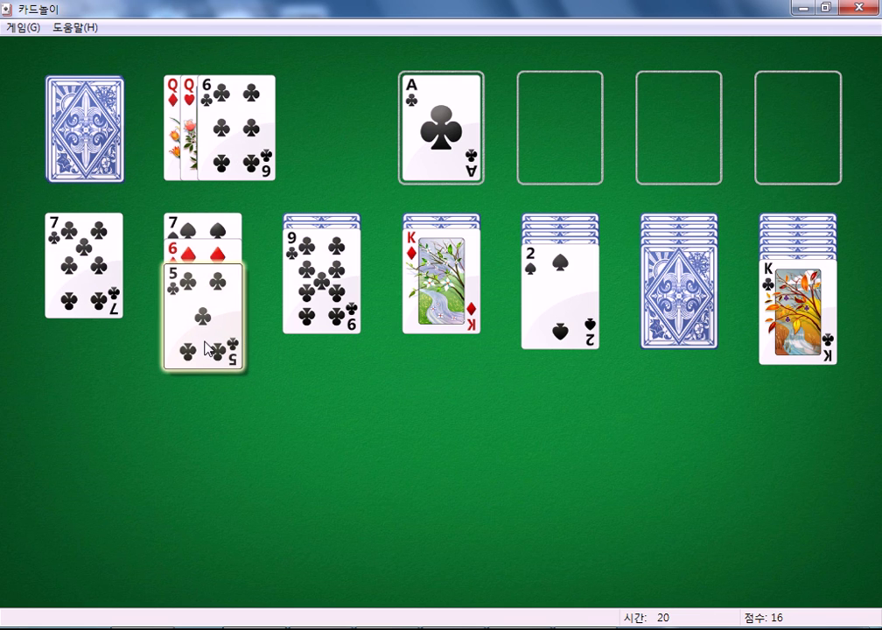
click(693, 316)
drag(689, 311, 83, 306)
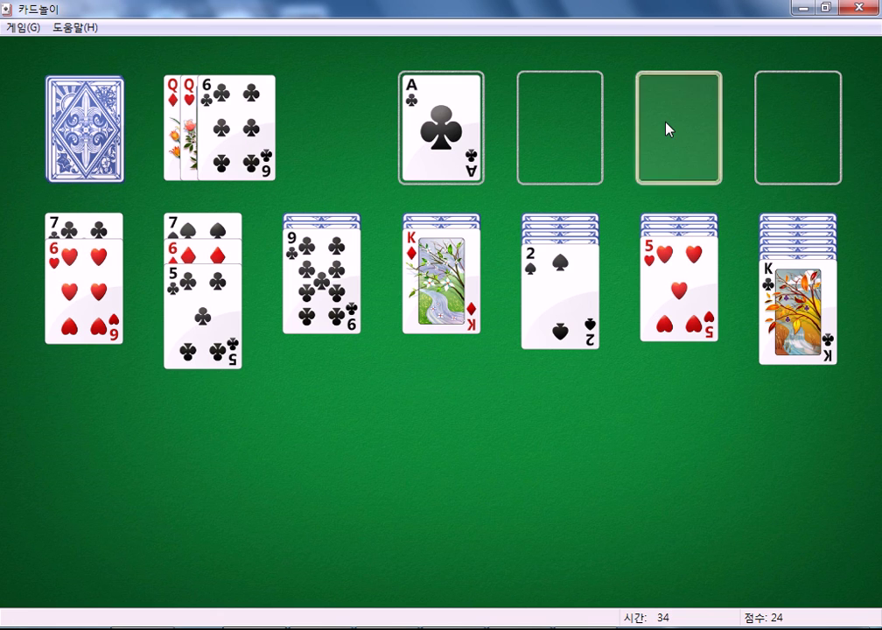
- Quit 카드놀이 without saving the game in progress
key(alt+F4)
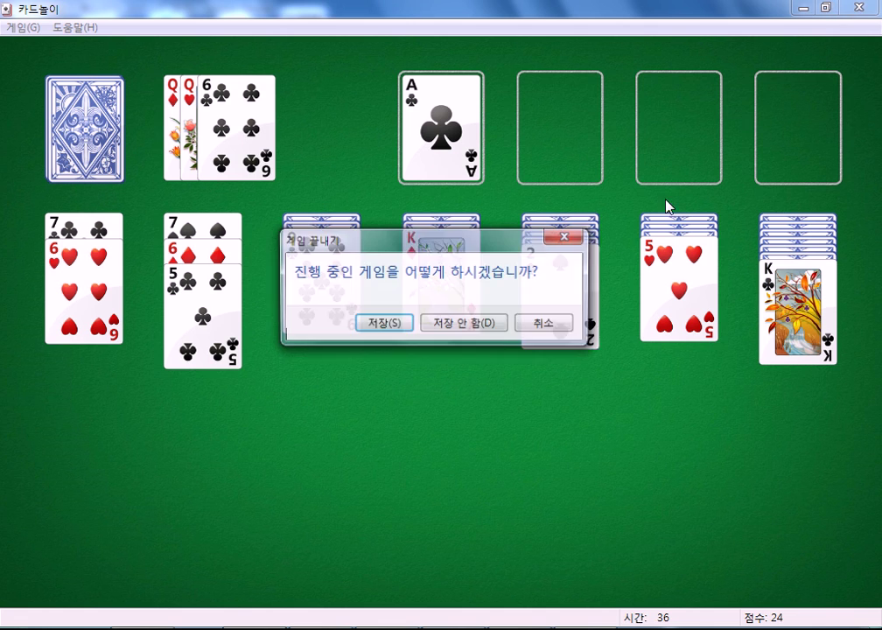
click(478, 323)
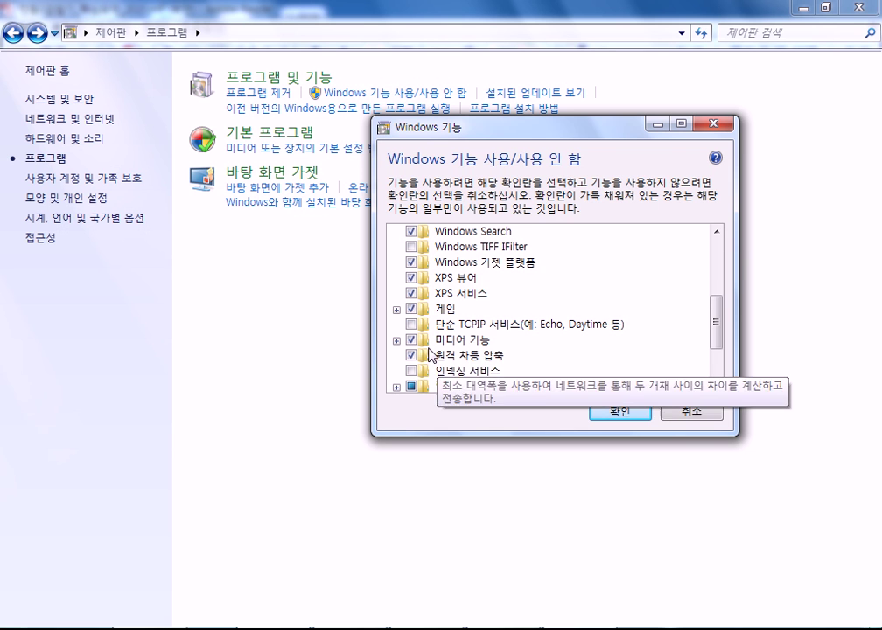
- Turn the 게임 feature off and back on, and look through the individual games in its group
click(412, 312)
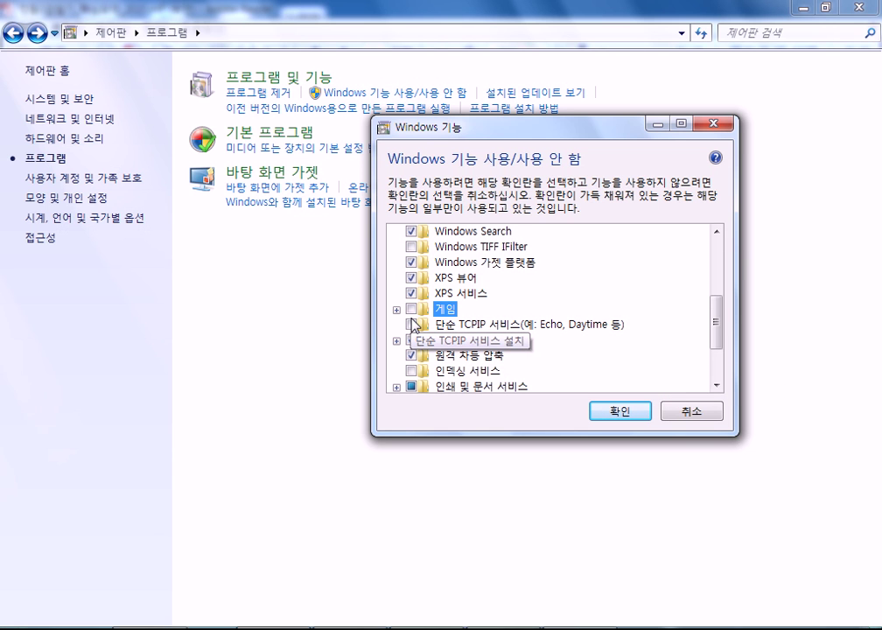
click(411, 309)
click(397, 309)
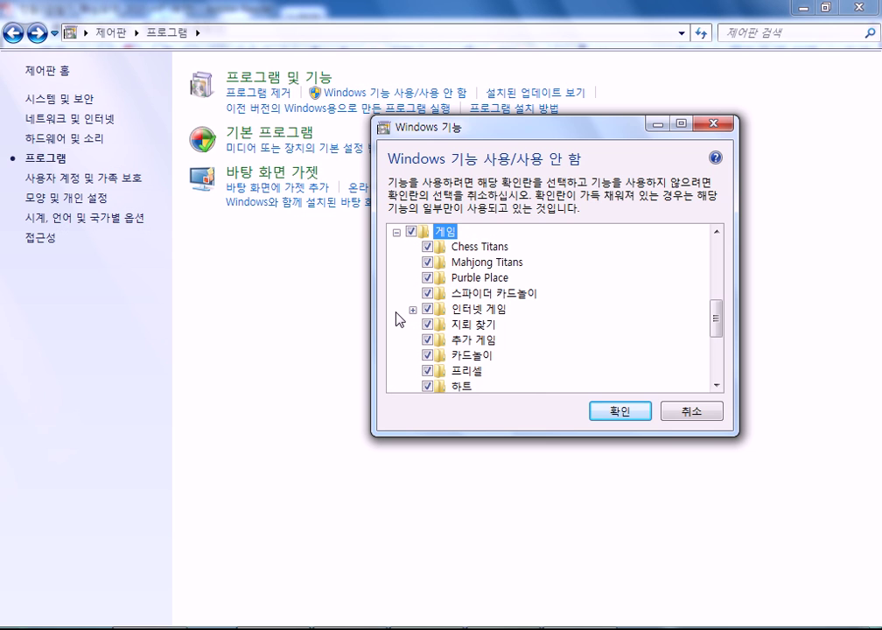
scroll(420, 350, down, 1)
scroll(438, 340, up, 1)
click(397, 232)
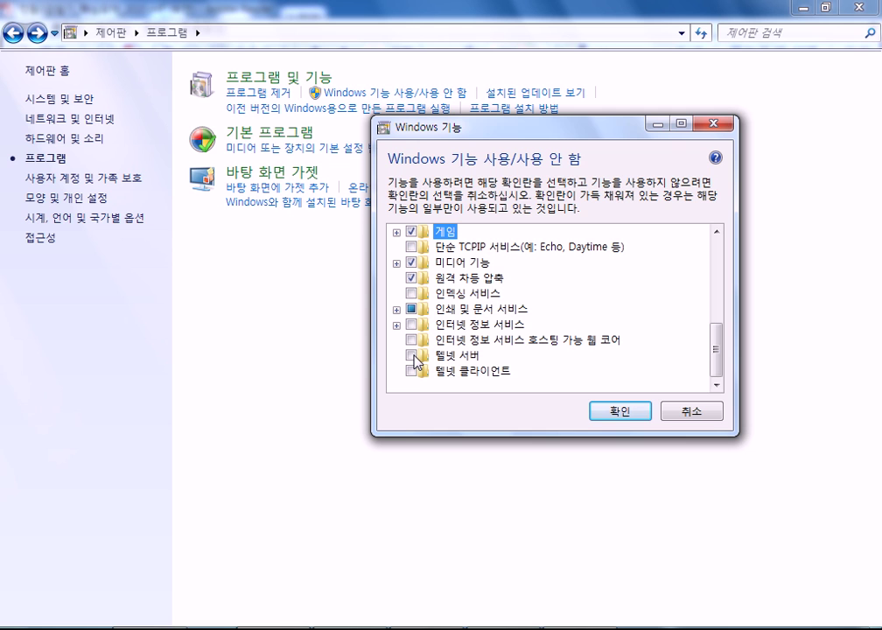
- Select 텔넷 서버 and 텔넷 클라이언트 in the Windows feature list
click(413, 356)
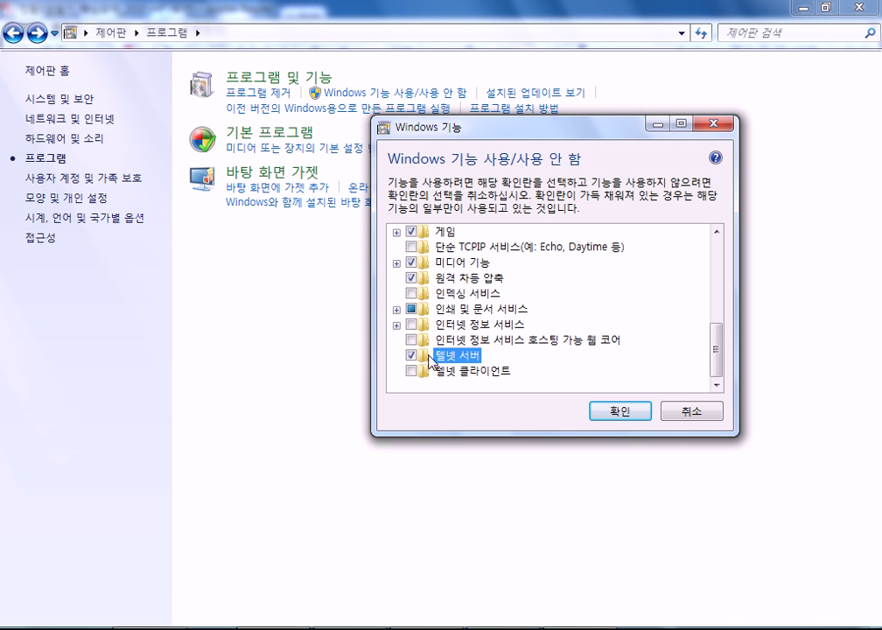
click(414, 371)
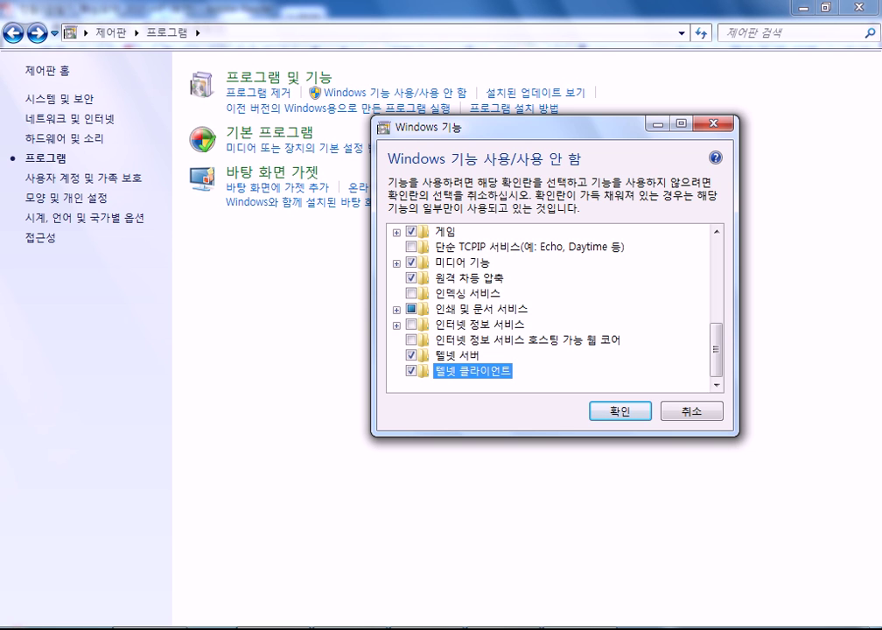
- Search the Start menu for "telnet"
key(super)
text(cmd)
key(BackSpace)
key(BackSpace)
key(BackSpace)
text(텔)
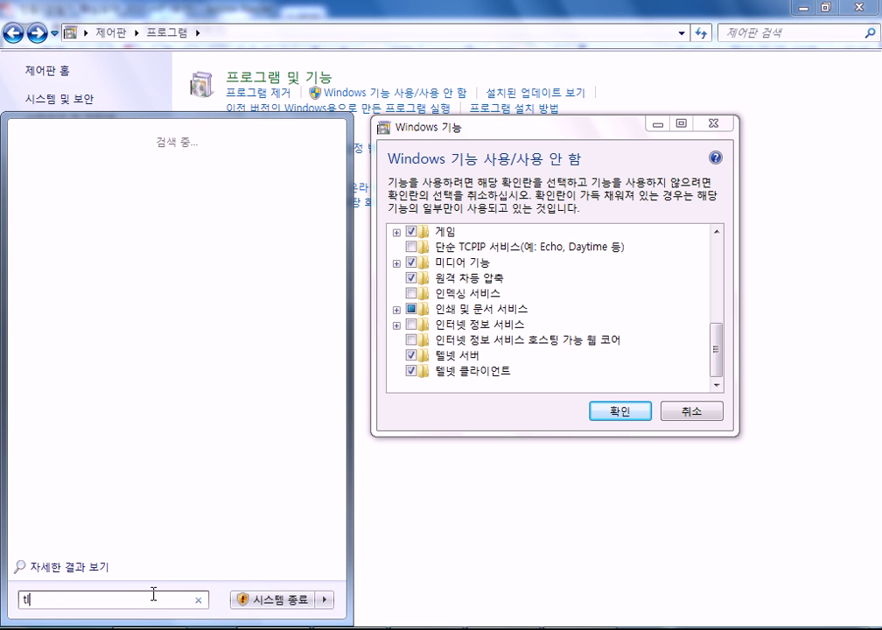
text(elnet)
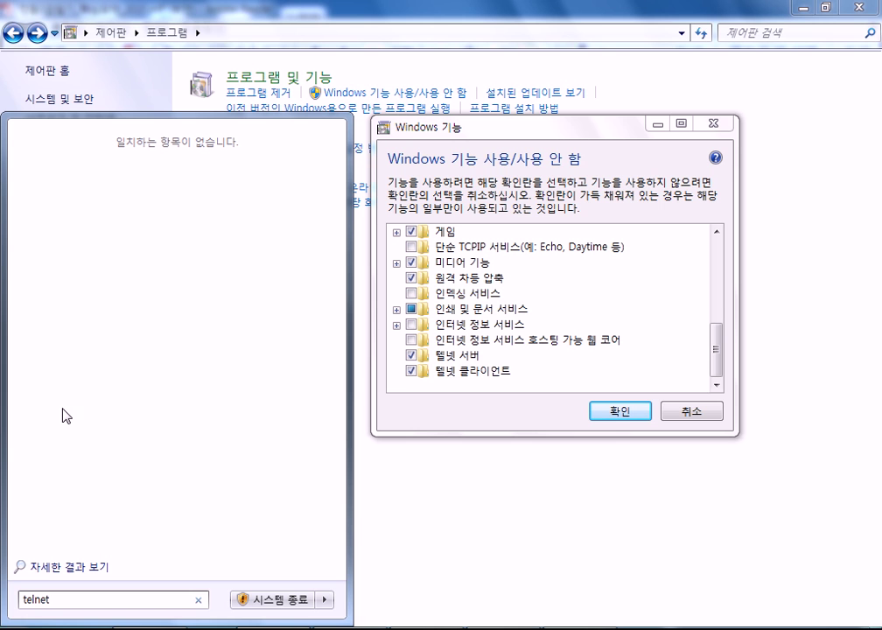
- Return to the Windows 기능 dialog and cancel it, discarding the Telnet selections
click(478, 452)
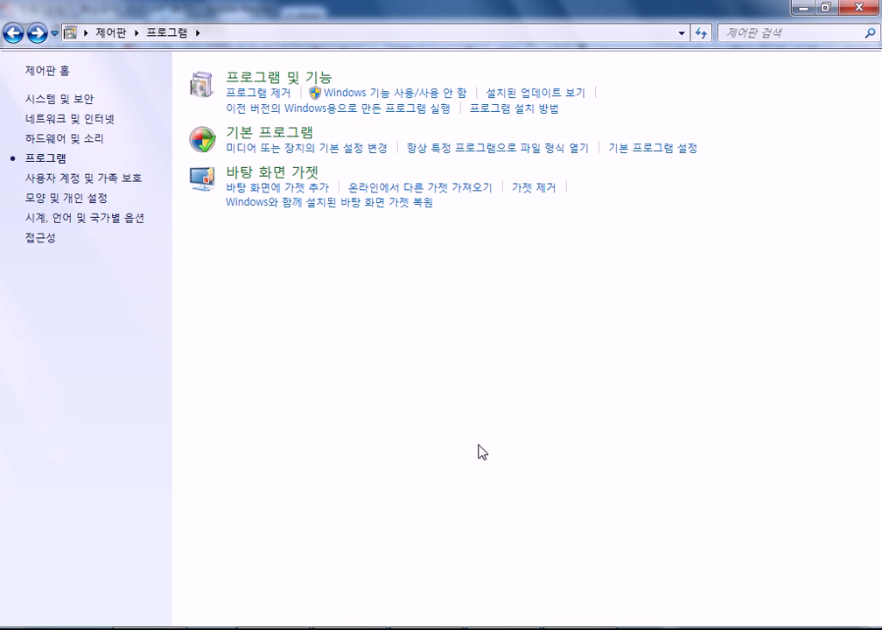
click(476, 628)
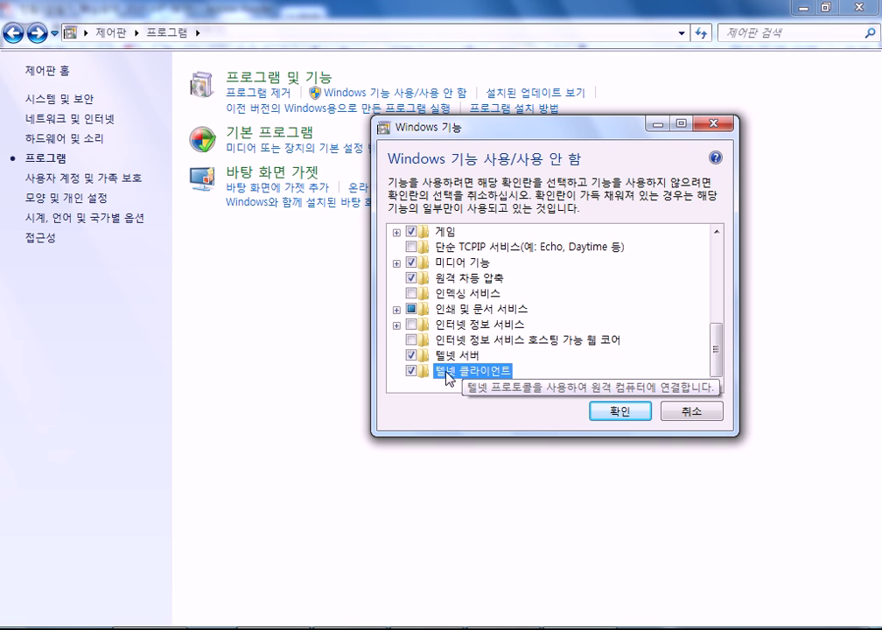
click(685, 412)
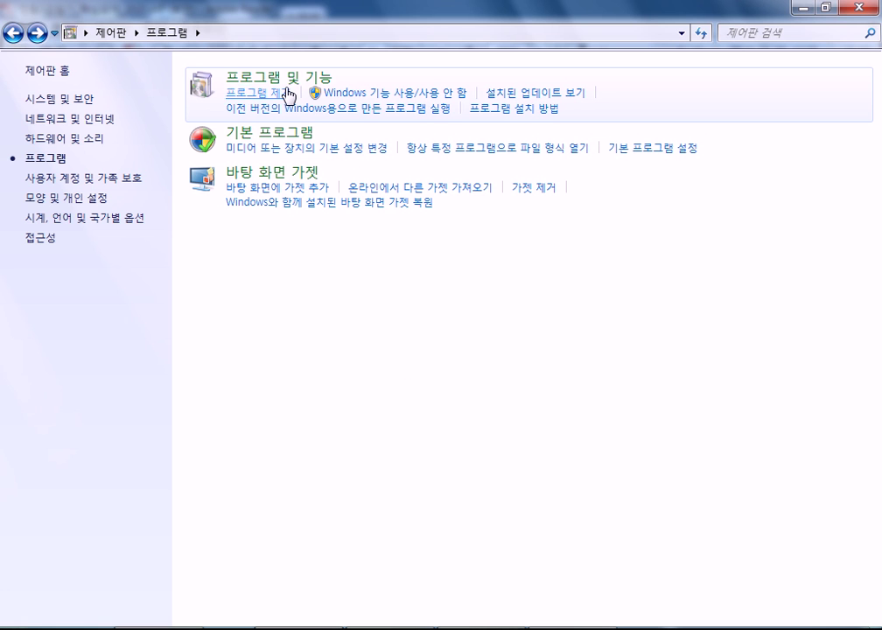
- Open the installed updates list, glance at the PDF notes, and look through the updates from start to end
click(533, 102)
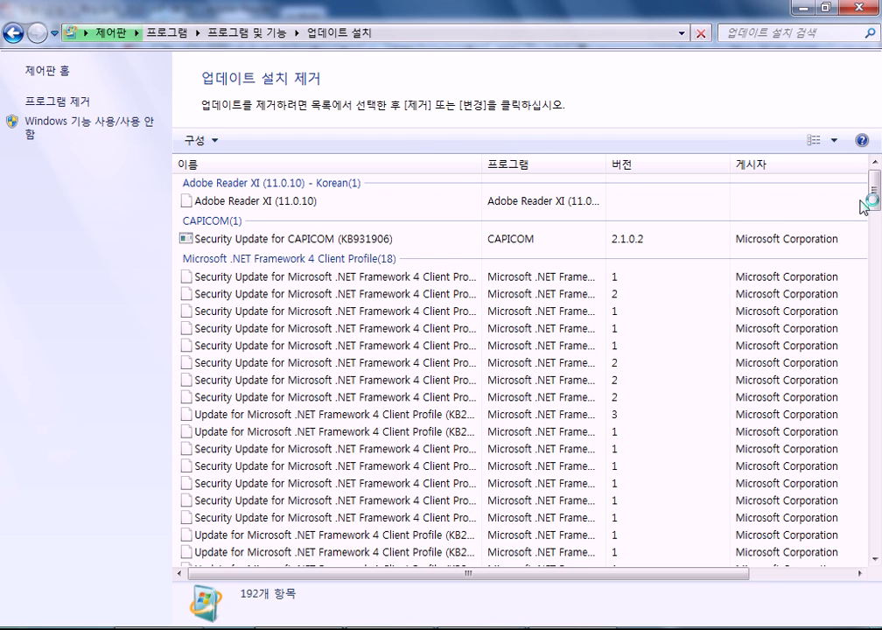
key(alt+Tab)
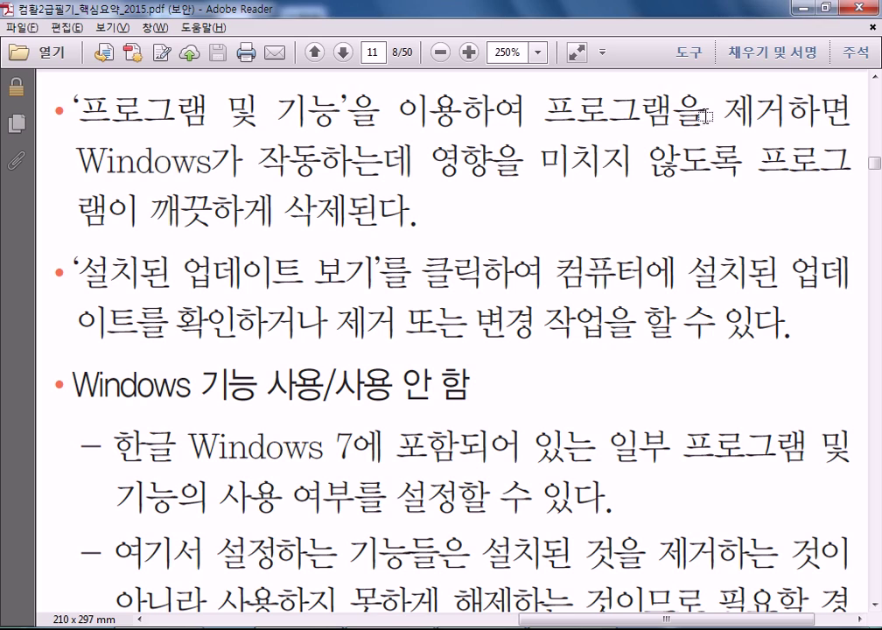
key(alt+Tab)
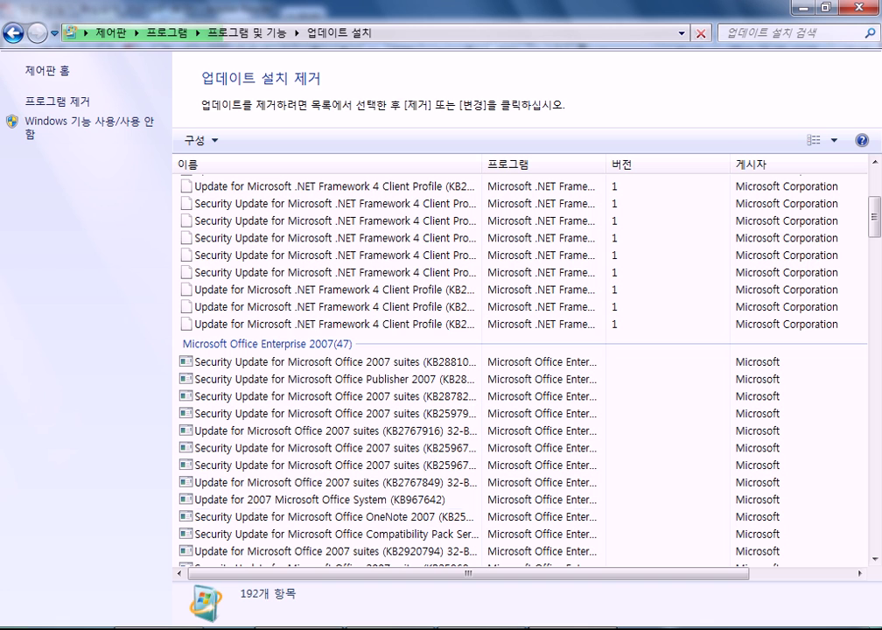
drag(875, 191, 874, 567)
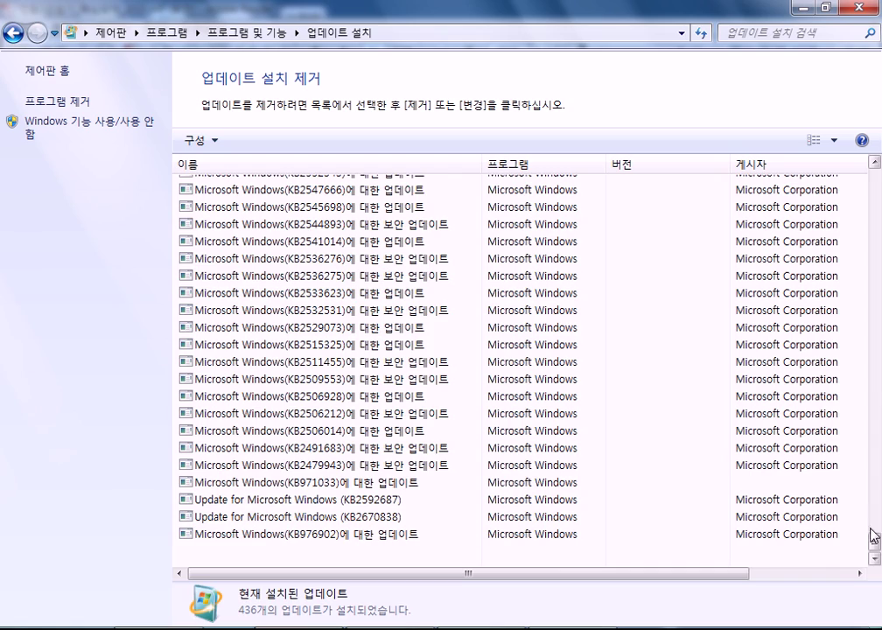
drag(876, 543, 875, 178)
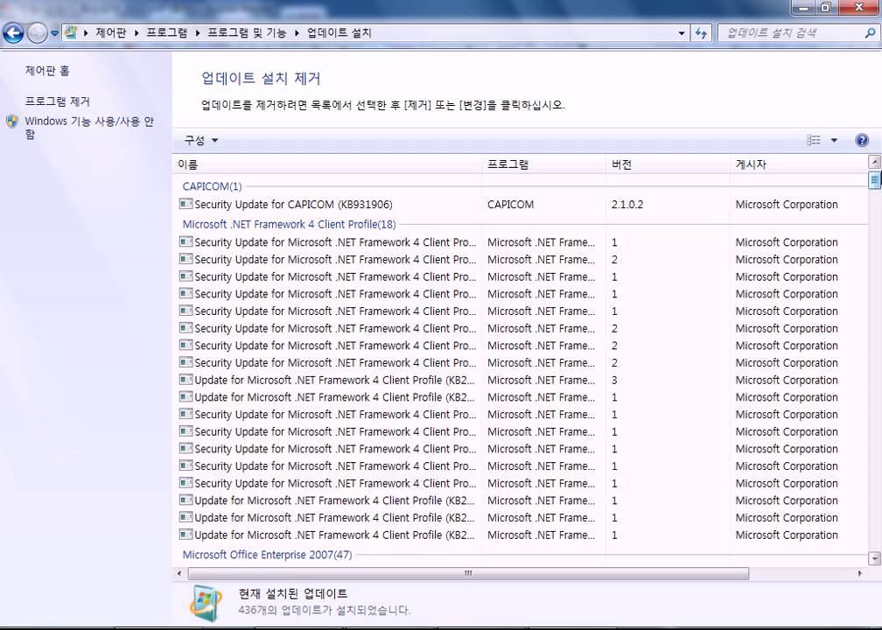
- Go back to the 제어판 home and open the theme settings under 모양 및 개인 설정
click(12, 32)
click(350, 186)
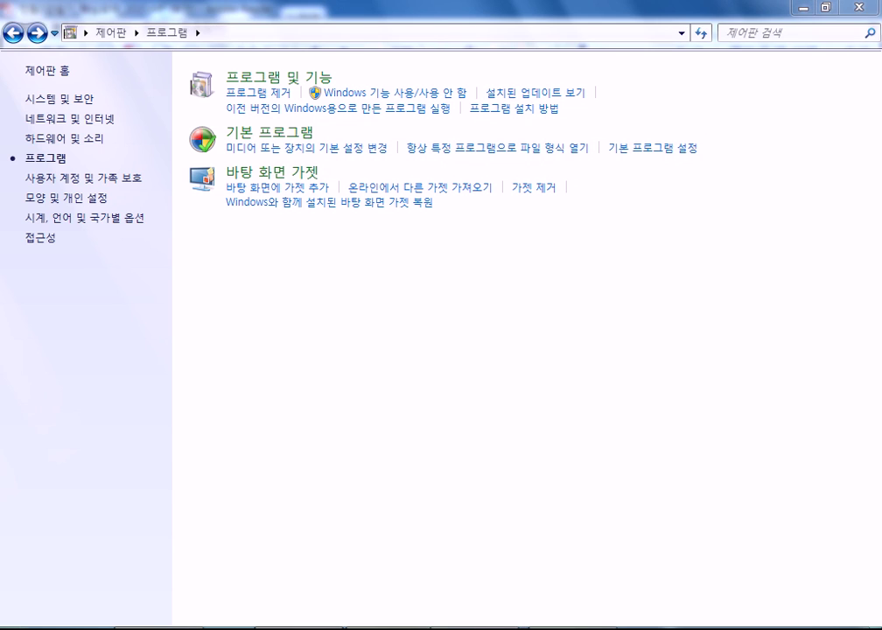
scroll(444, 442, down, 5)
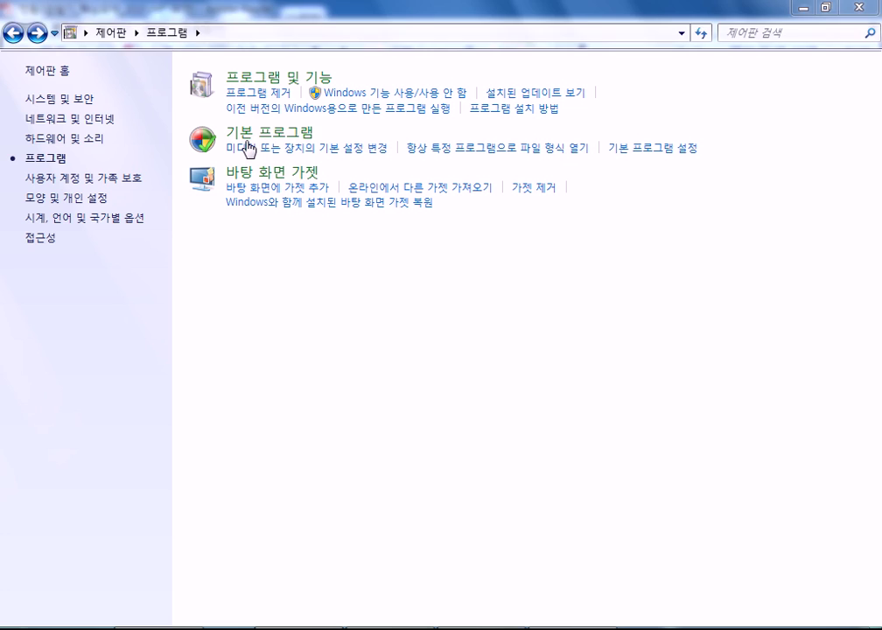
click(12, 32)
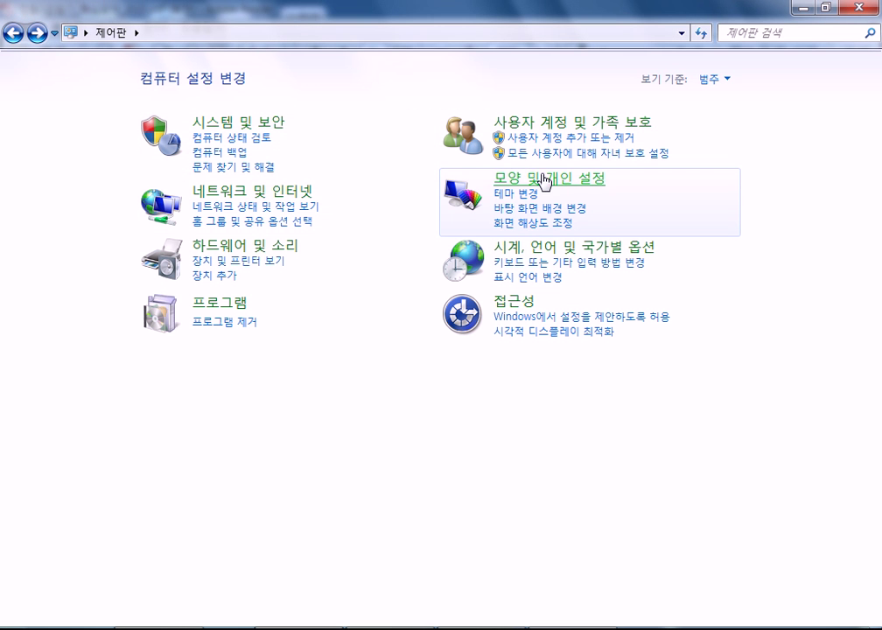
click(578, 180)
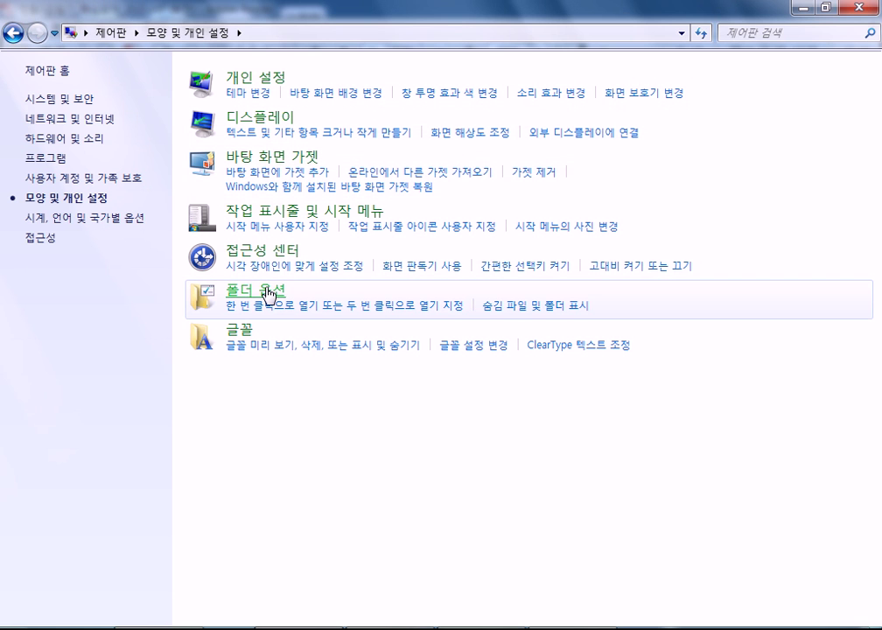
click(254, 96)
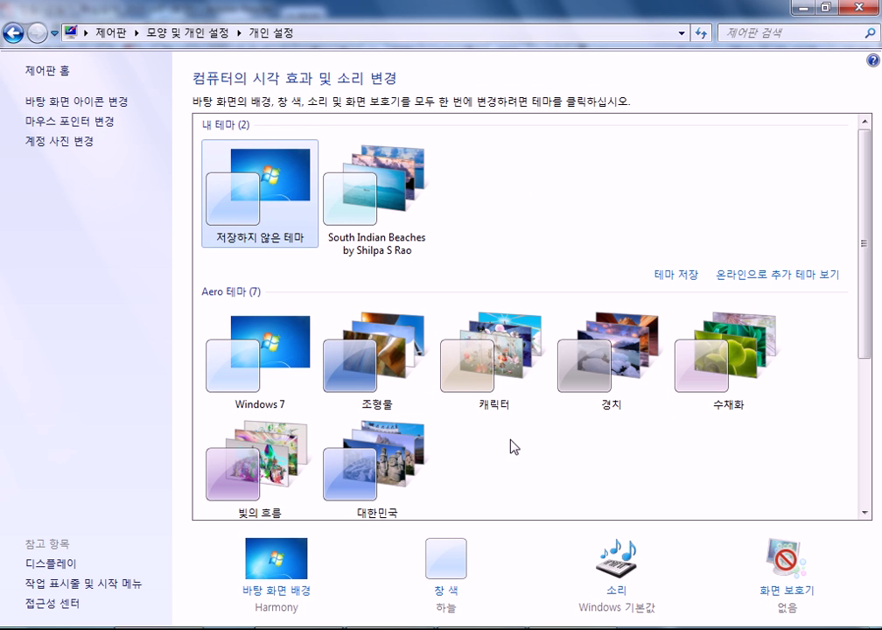
- Apply the 수채화 Aero theme and check how it looks on the desktop
click(728, 360)
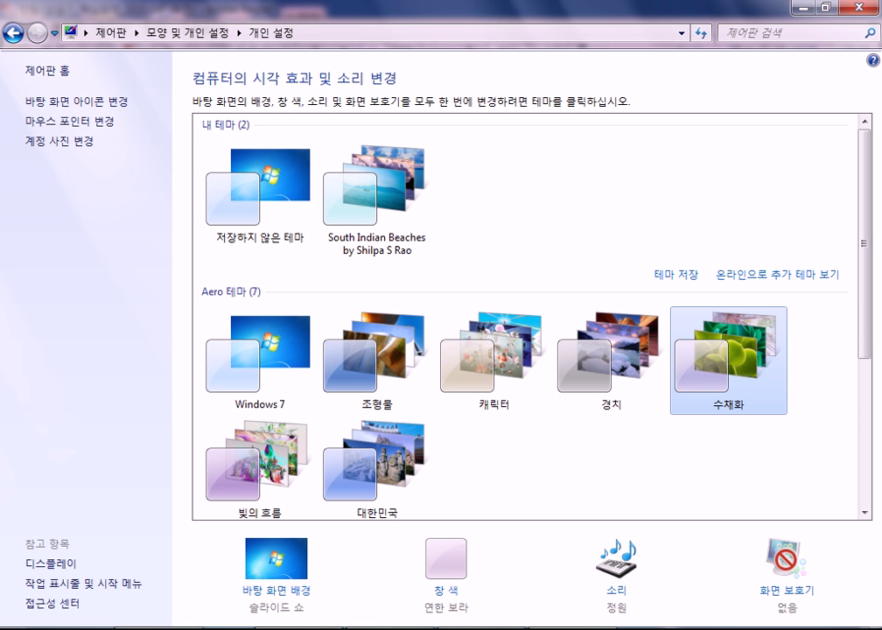
click(878, 627)
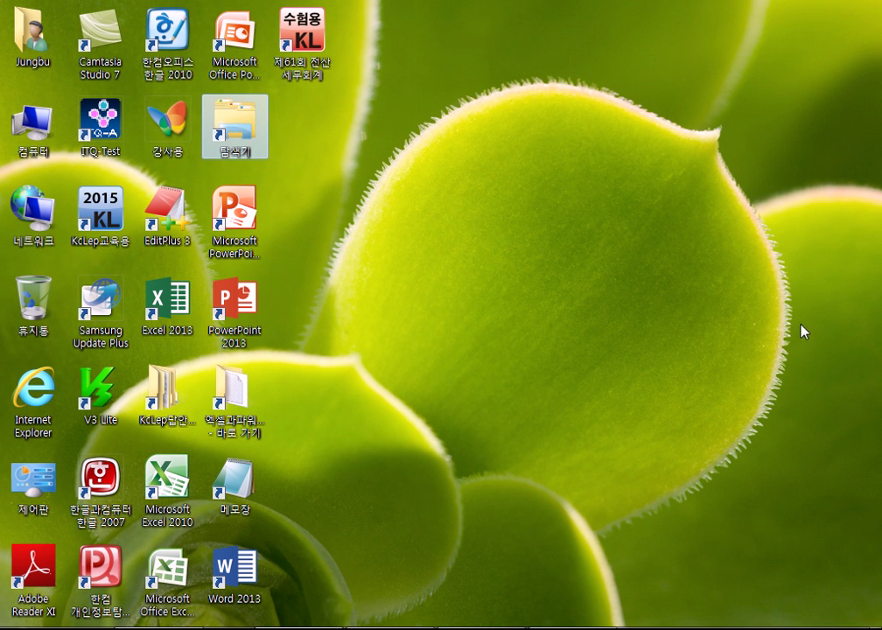
click(878, 628)
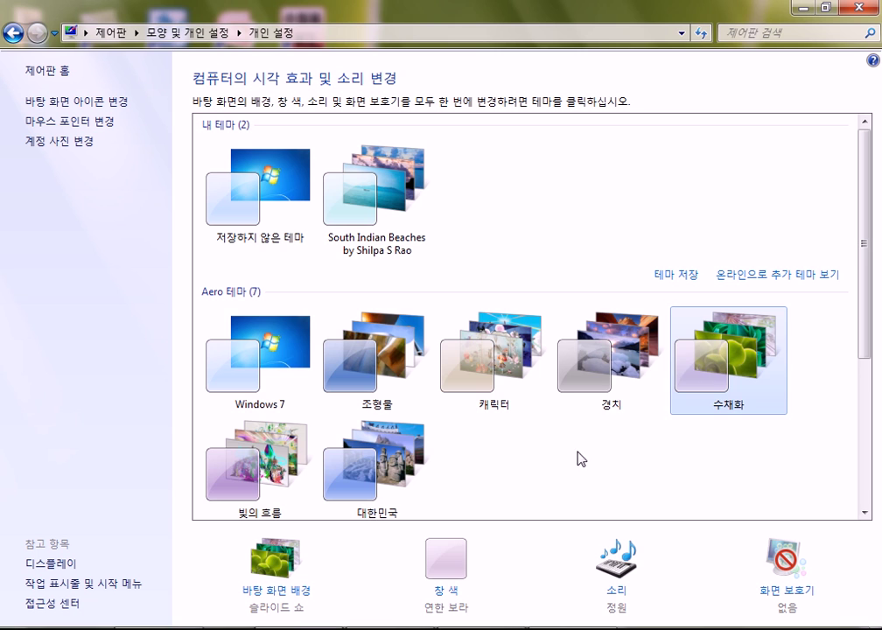
- Try the 경치 and 대한민국 Aero themes and check the 대한민국 background on the desktop
click(610, 364)
click(377, 472)
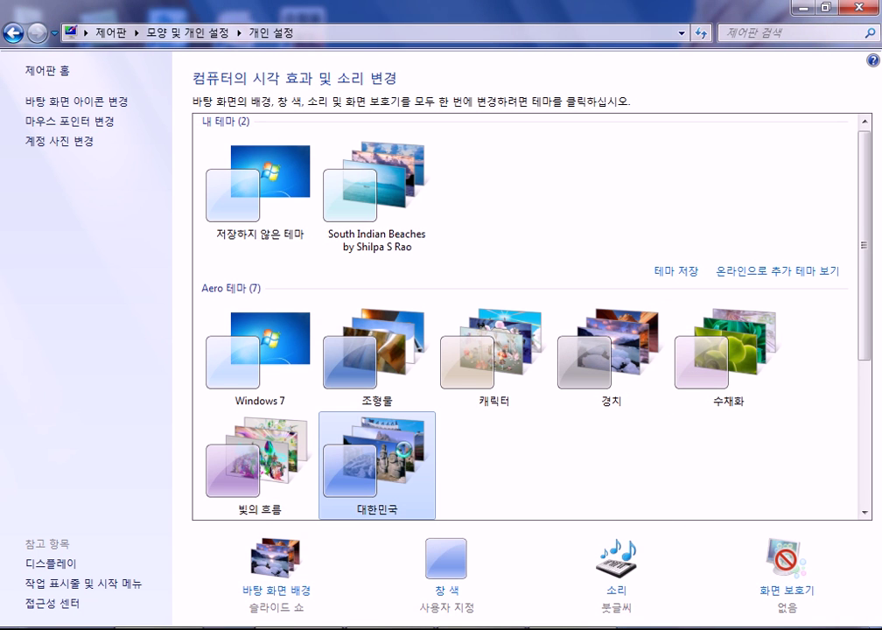
click(878, 627)
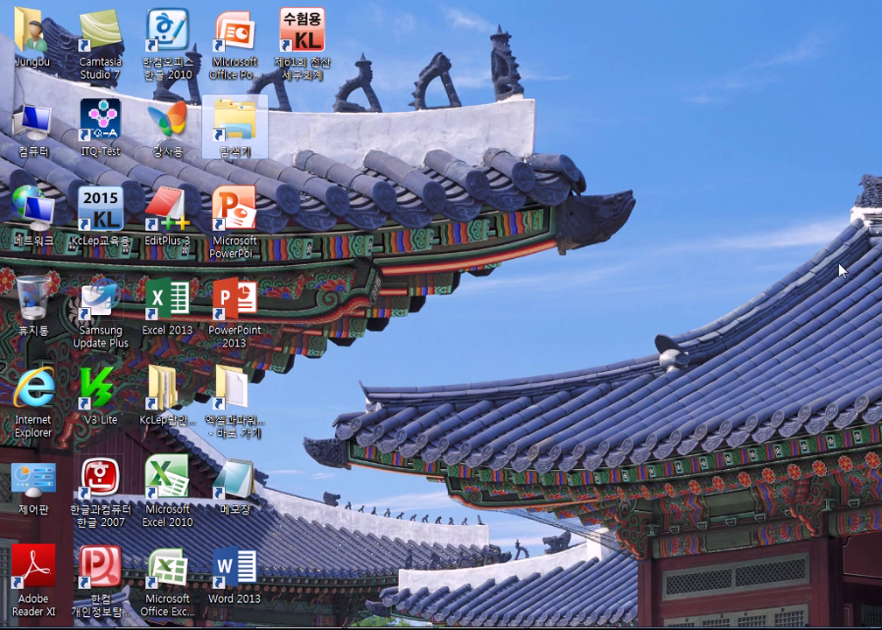
click(878, 627)
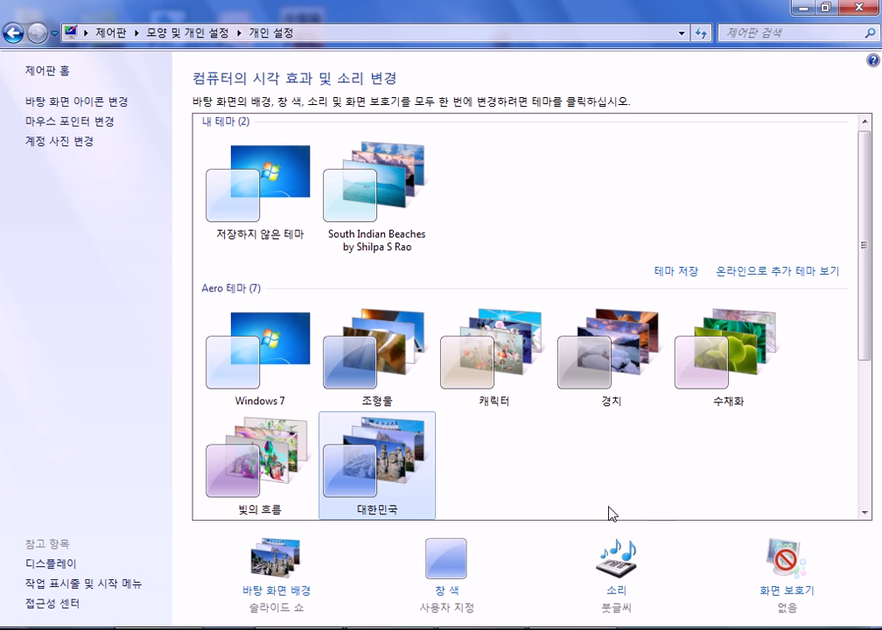
- Apply the Windows 7 Aero theme
click(280, 345)
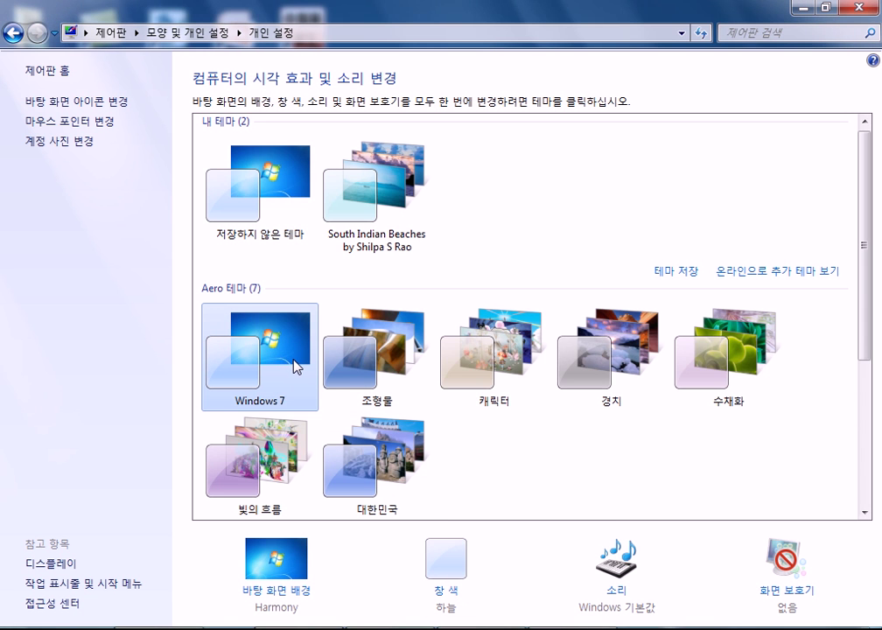
- Examine the 창 색 settings, including the 색 1 choices for 바탕 화면 in 고급 모양 설정, and return to 개인 설정
click(455, 574)
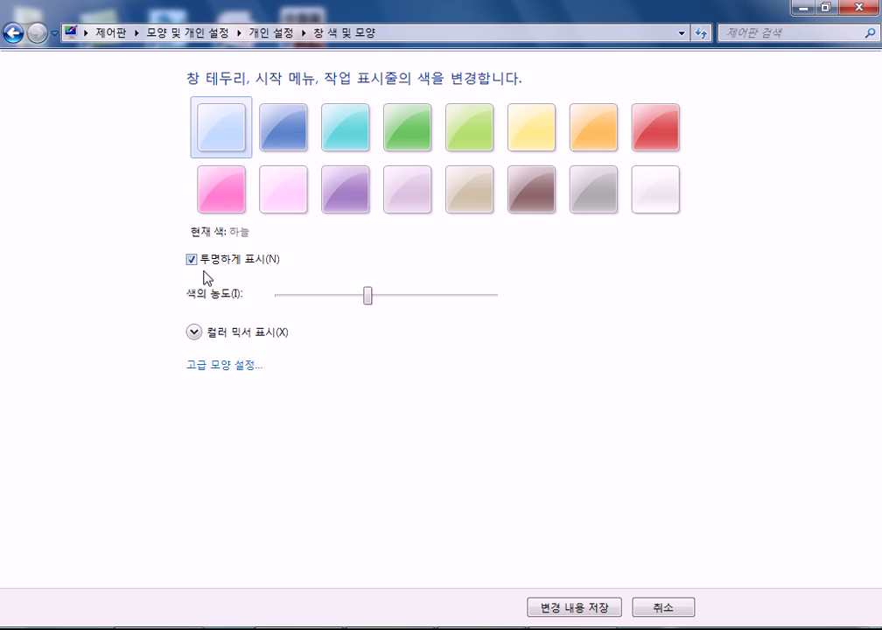
click(230, 366)
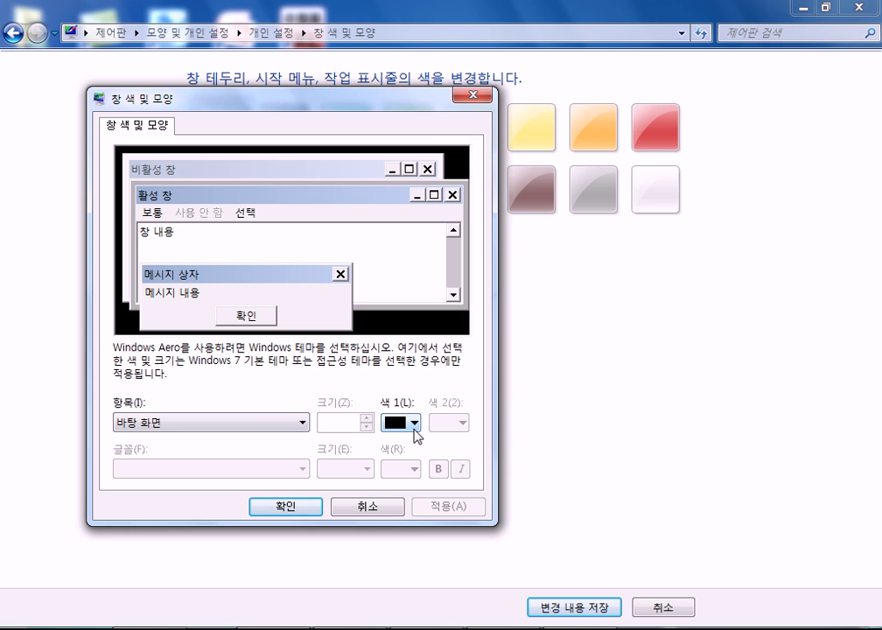
click(415, 423)
click(408, 444)
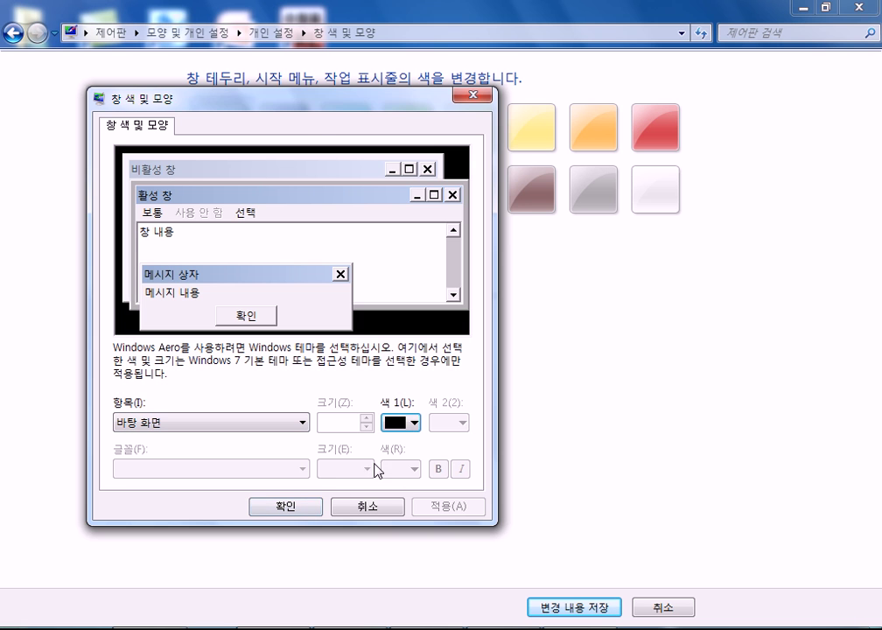
click(287, 507)
click(598, 610)
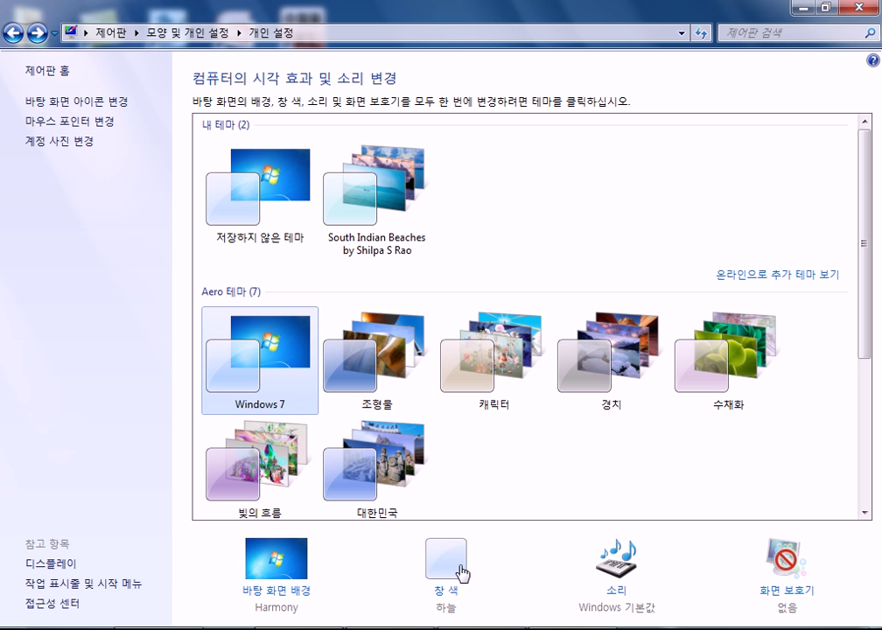
click(446, 570)
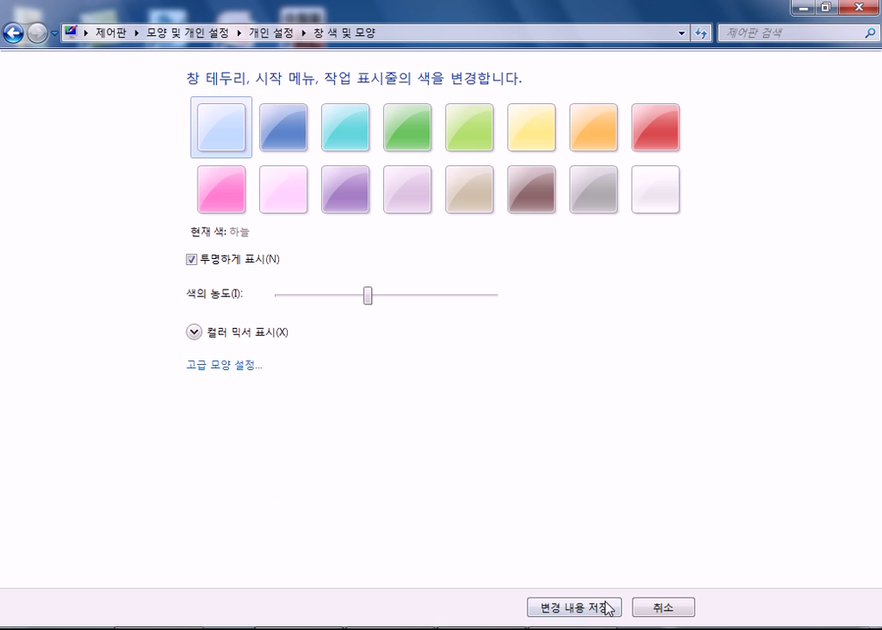
click(654, 614)
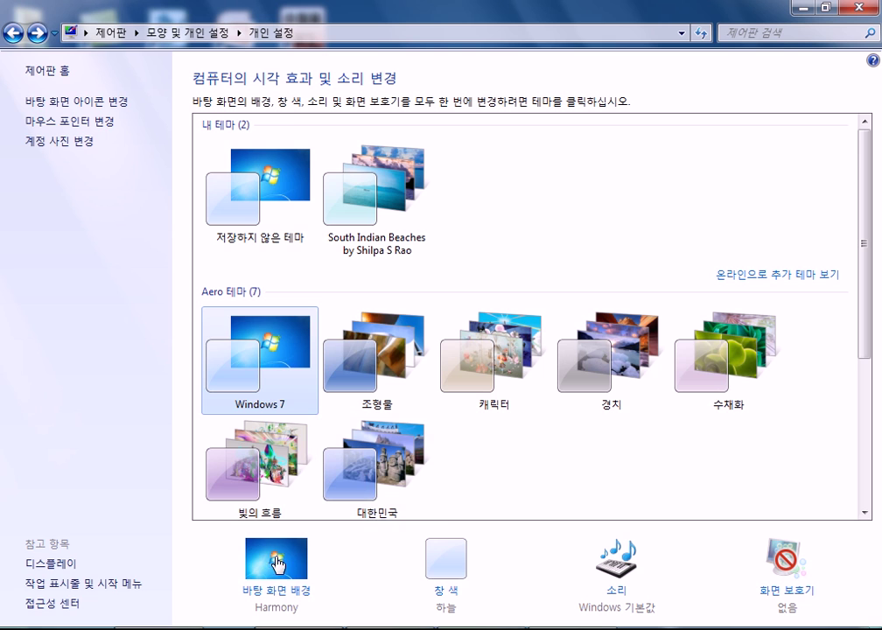
- View the 바탕 화면 배경 picture choices and return to the desktop
click(246, 542)
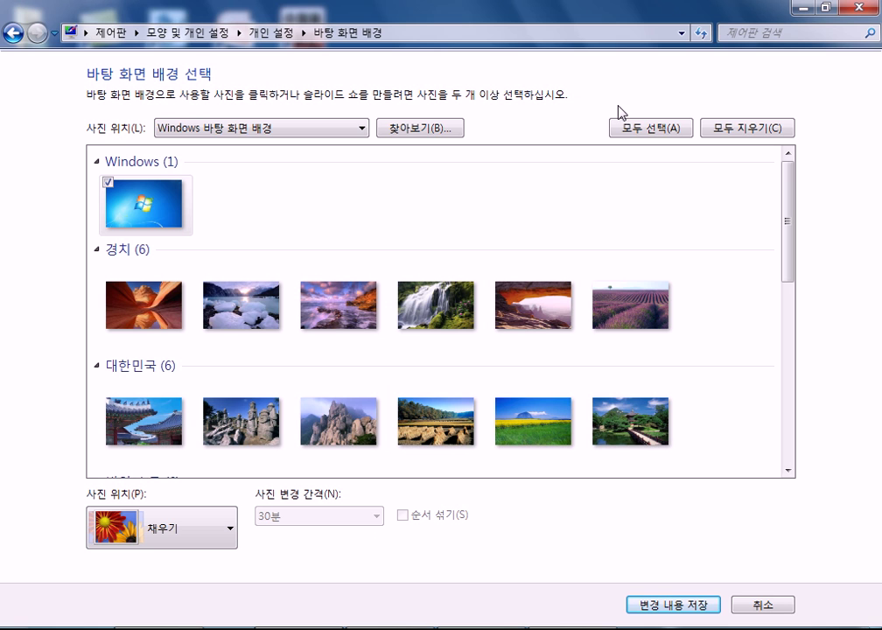
click(843, 8)
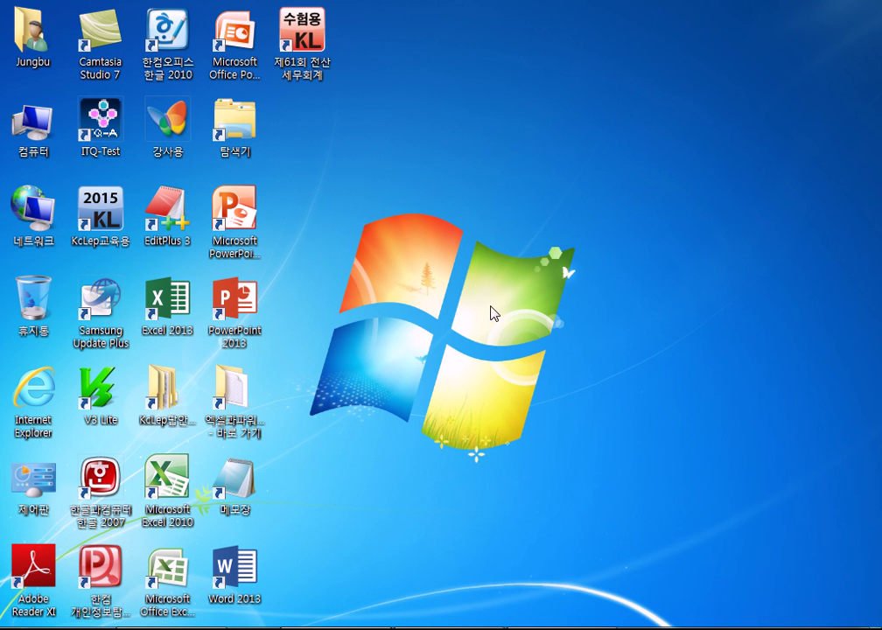
- Try the 조형물 Aero theme in 개인 설정, restore the Windows 7 theme, and go back to the desktop
right_click(330, 214)
click(397, 496)
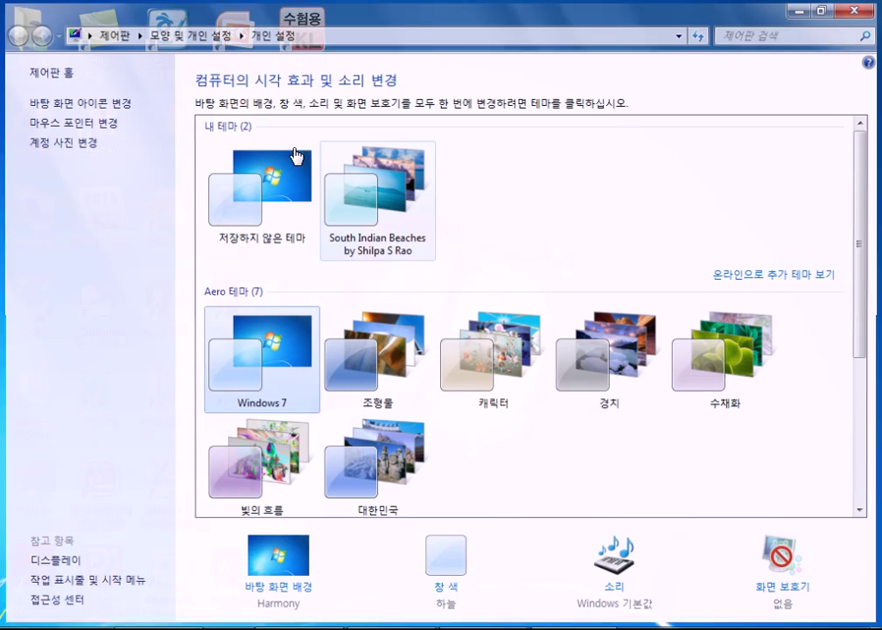
click(806, 9)
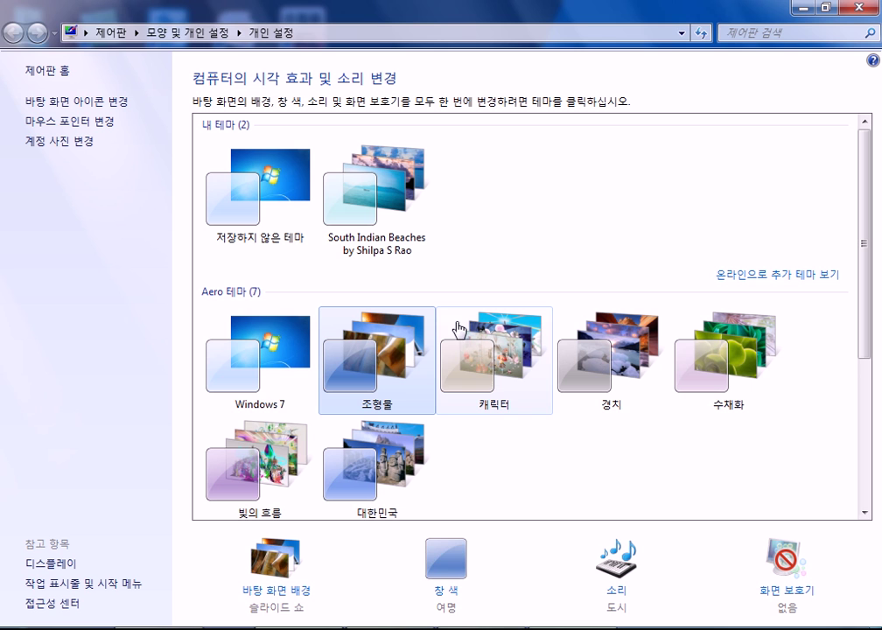
click(285, 331)
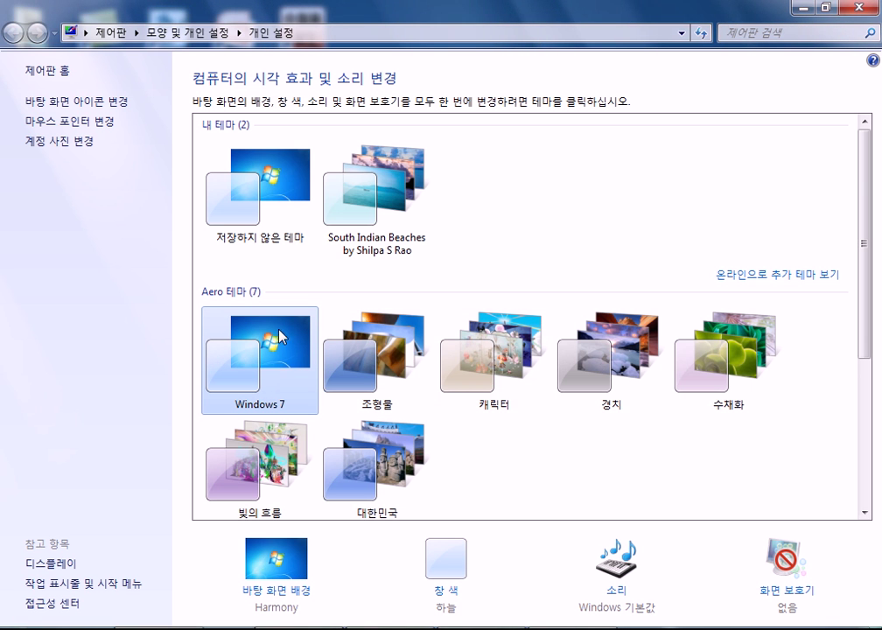
key(super+d)
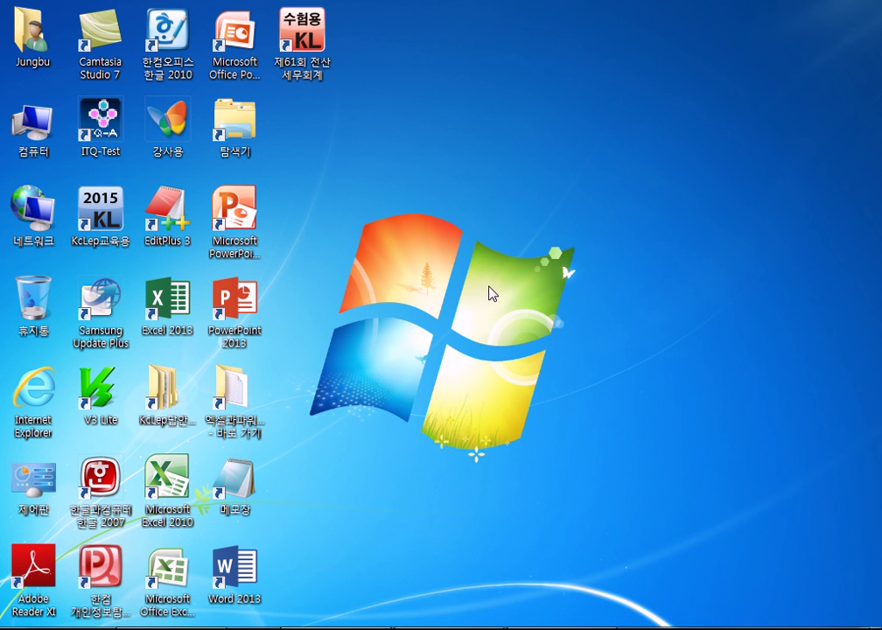
- Switch to Adobe Reader, review the 테마, 바탕 화면 배경, 창 색 and 소리 rows of section 020, and return to the desktop
click(473, 628)
scroll(304, 420, down, 10)
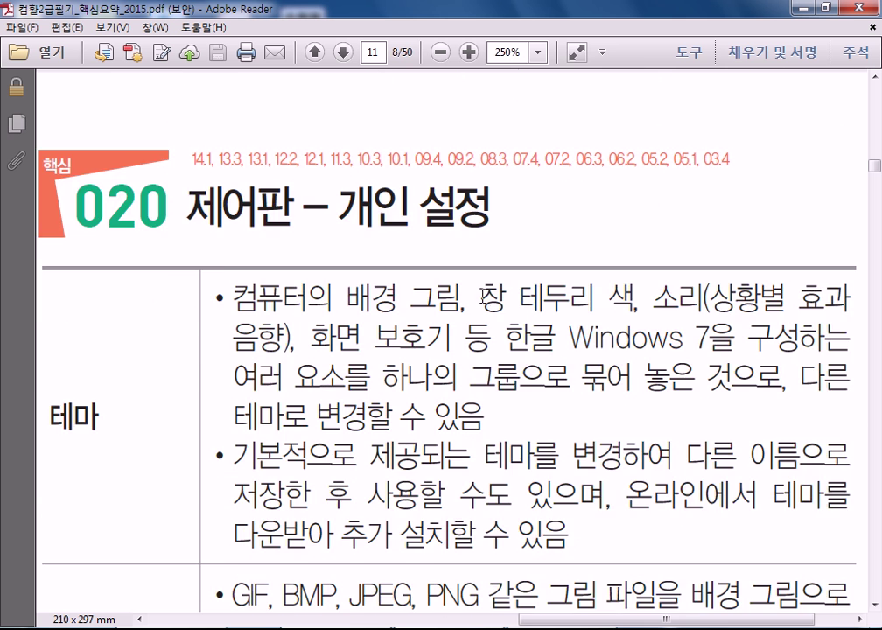
scroll(398, 360, up, 1)
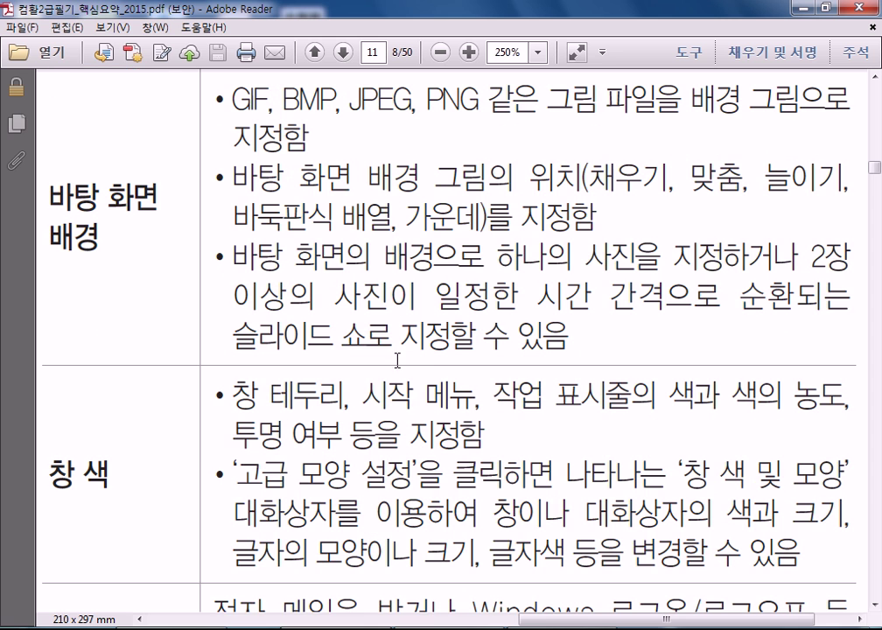
scroll(355, 359, down, 1)
scroll(355, 360, down, 3)
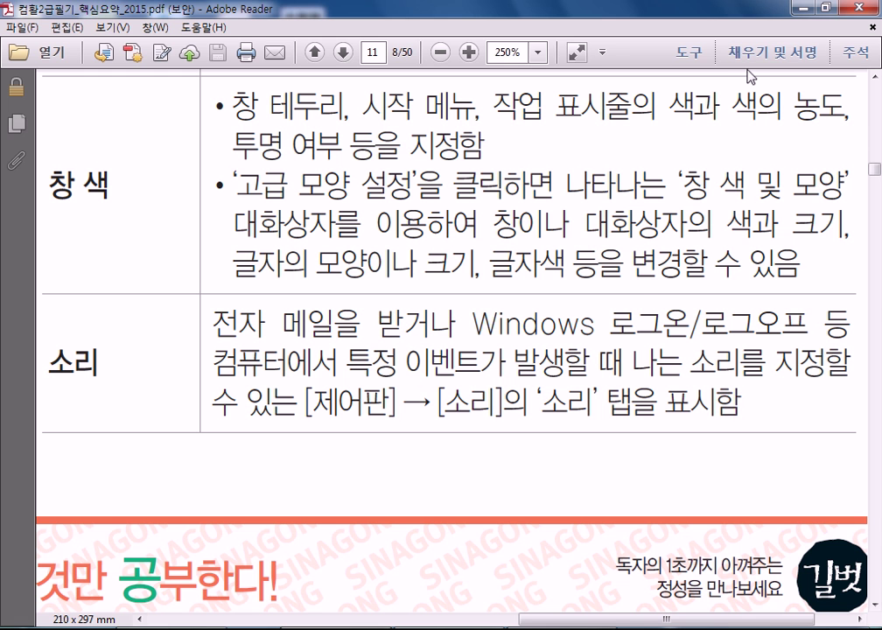
click(804, 9)
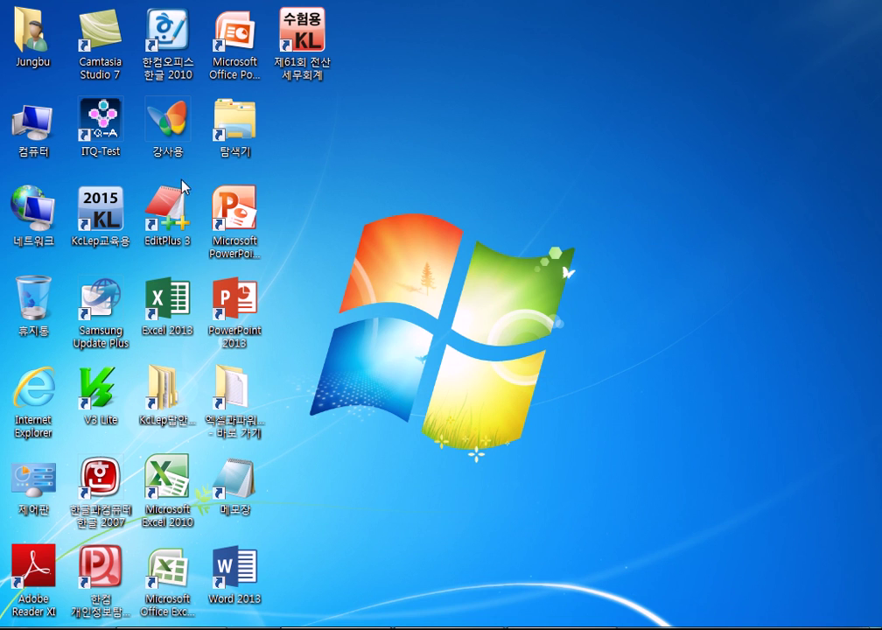
- Open the computer's system properties and go through 제어판 홈 and 시스템 및 보안 to open 장치 관리자
right_click(30, 123)
click(101, 289)
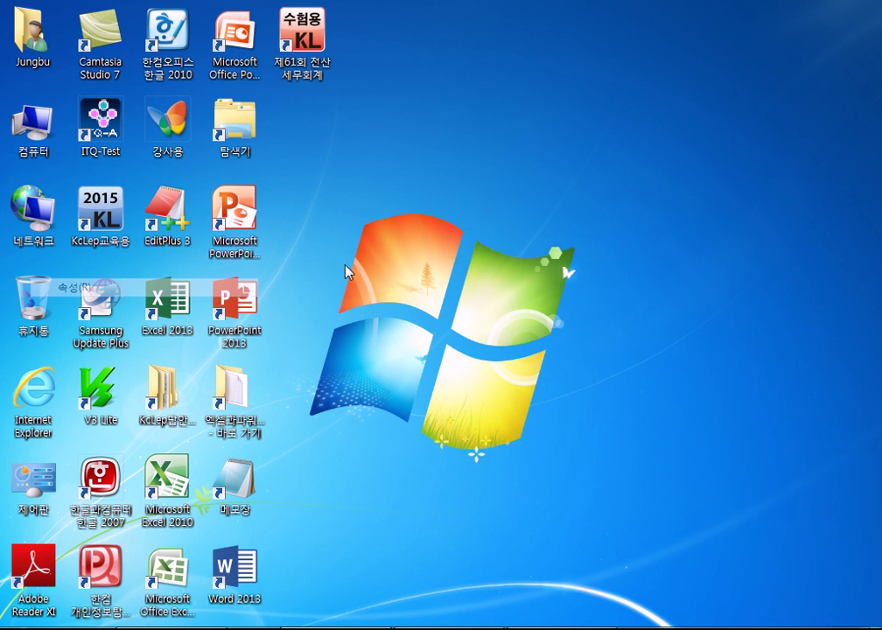
click(592, 399)
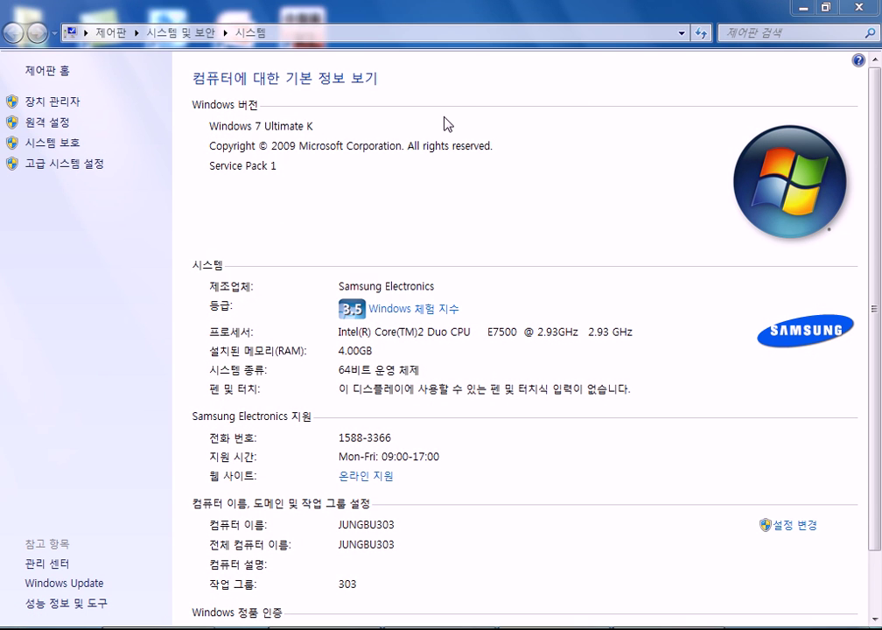
click(44, 72)
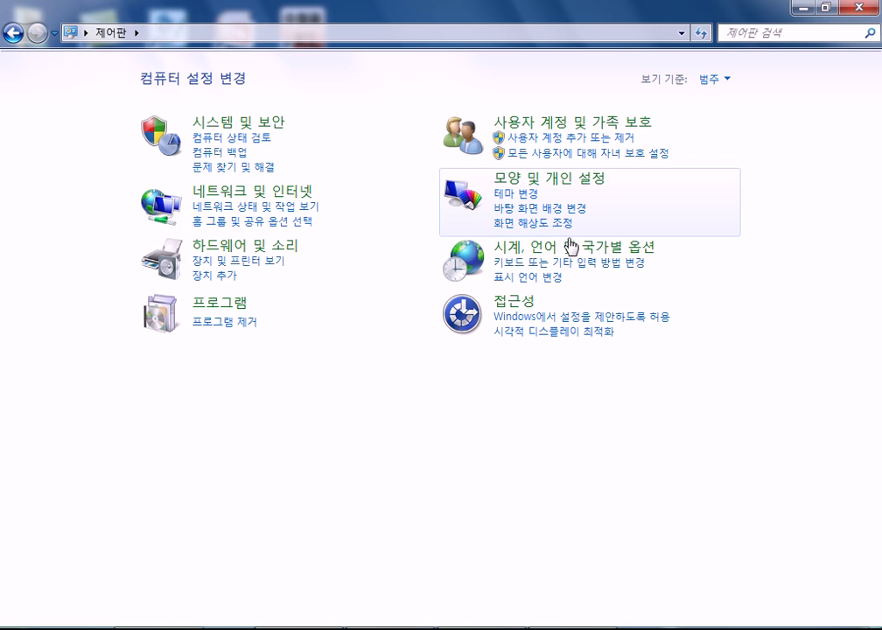
click(224, 130)
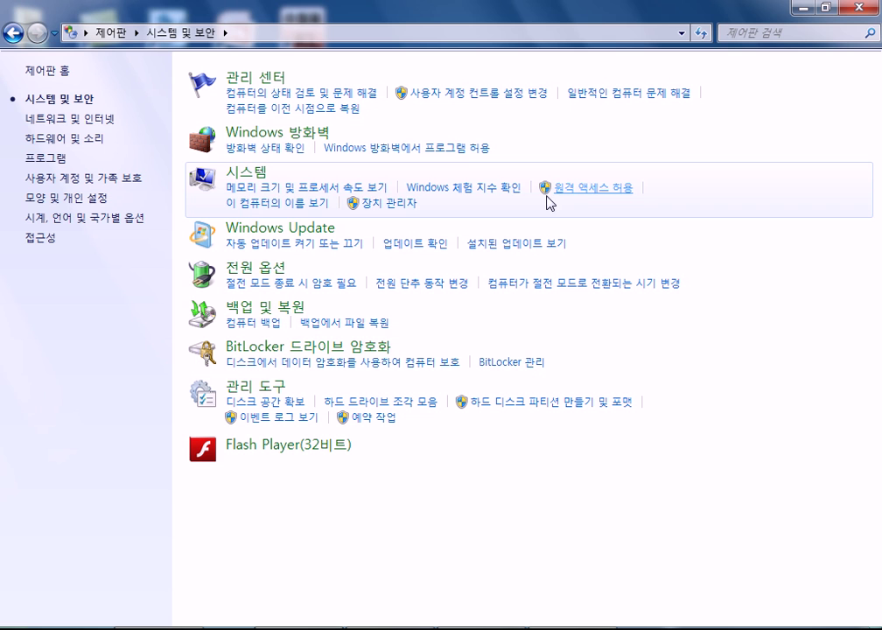
click(391, 211)
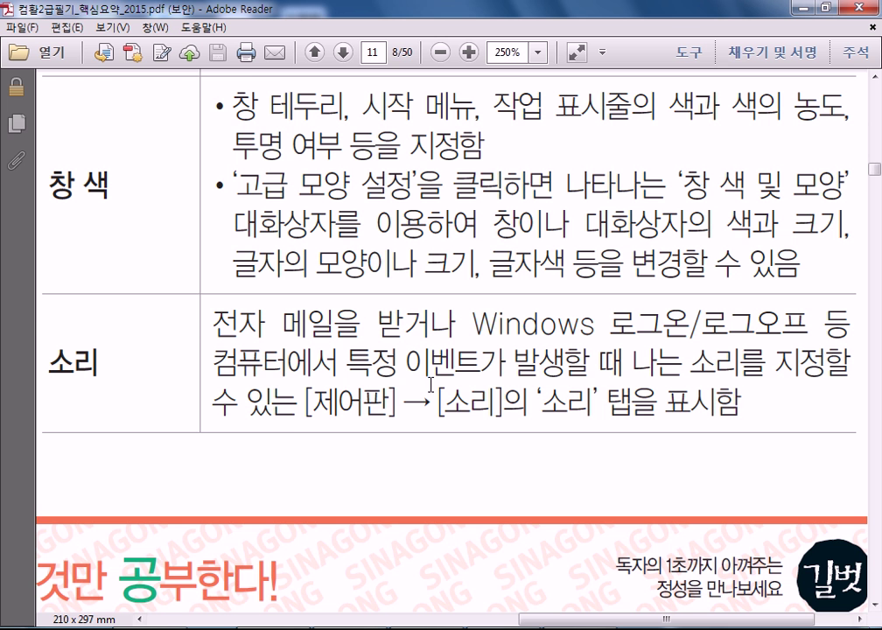
- Go to section 021 (제어판 – 디스플레이) in the PDF, mark exam dates 03.2 to 00.3, and look through its table
scroll(435, 403, down, 10)
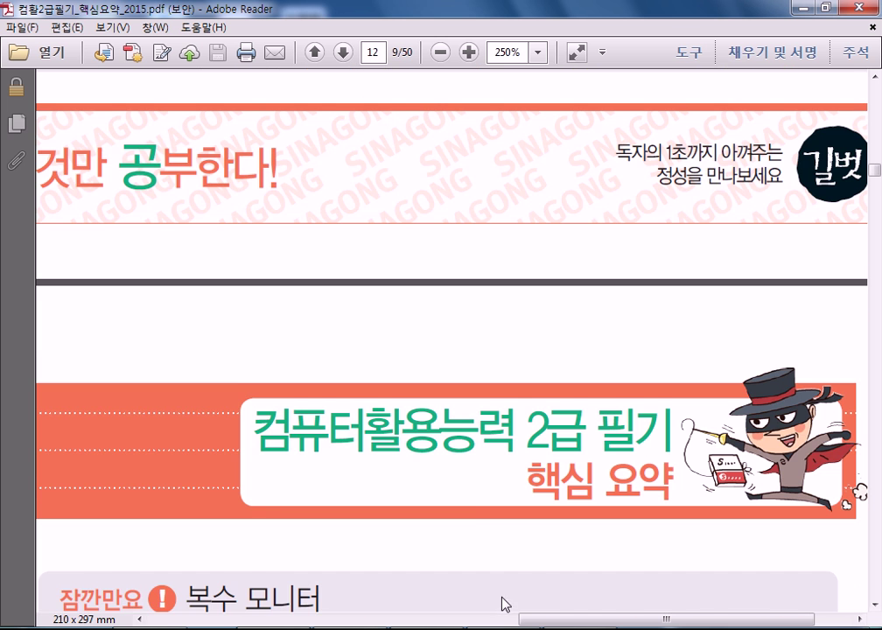
drag(569, 618, 256, 602)
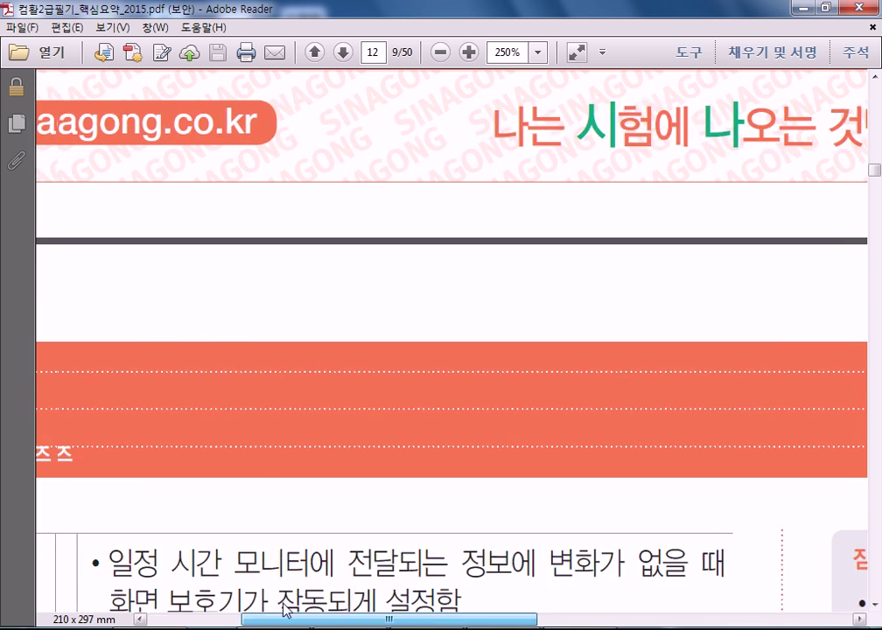
scroll(265, 481, down, 10)
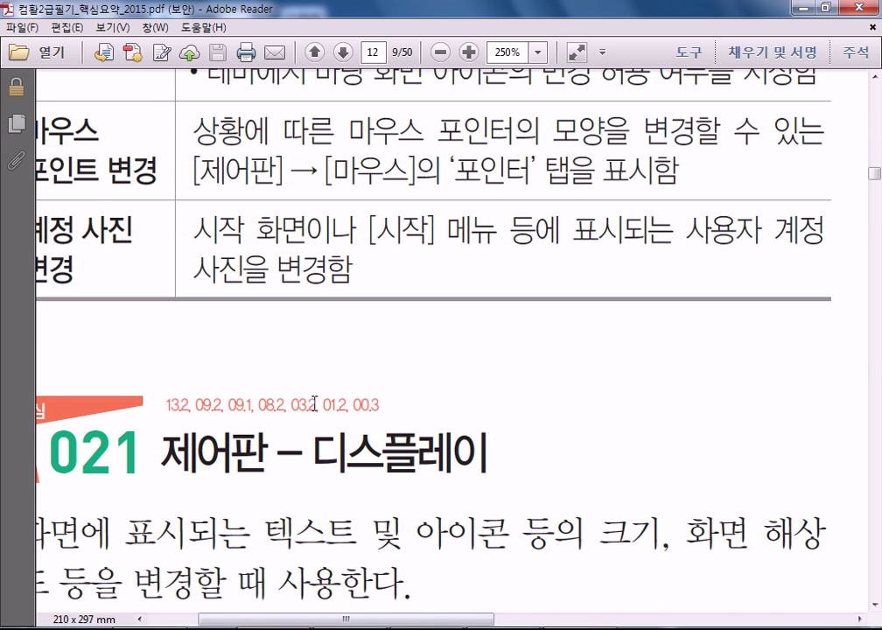
drag(293, 405, 380, 418)
scroll(325, 461, down, 3)
scroll(325, 458, down, 7)
scroll(322, 464, up, 2)
scroll(324, 464, up, 5)
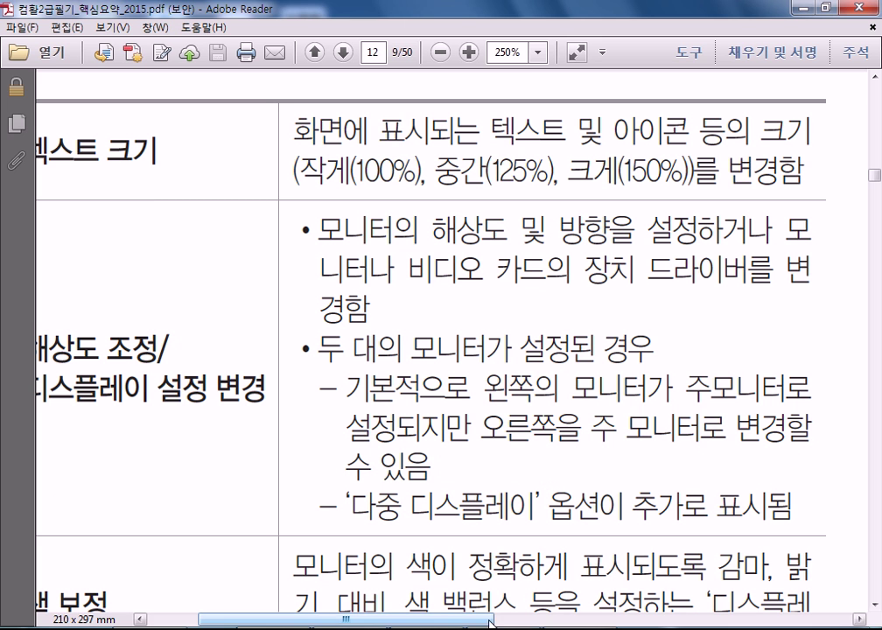
- Mark all the exam dates above the section 021 heading, clear the selection, and return to 장치 관리자
scroll(350, 525, left, 4)
scroll(350, 507, up, 3)
scroll(308, 433, up, 7)
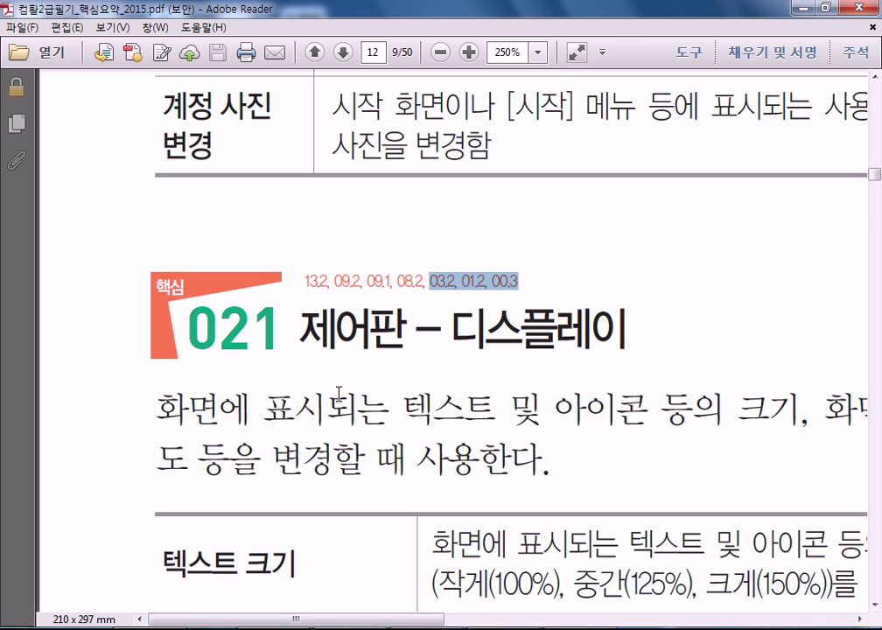
drag(306, 280, 520, 279)
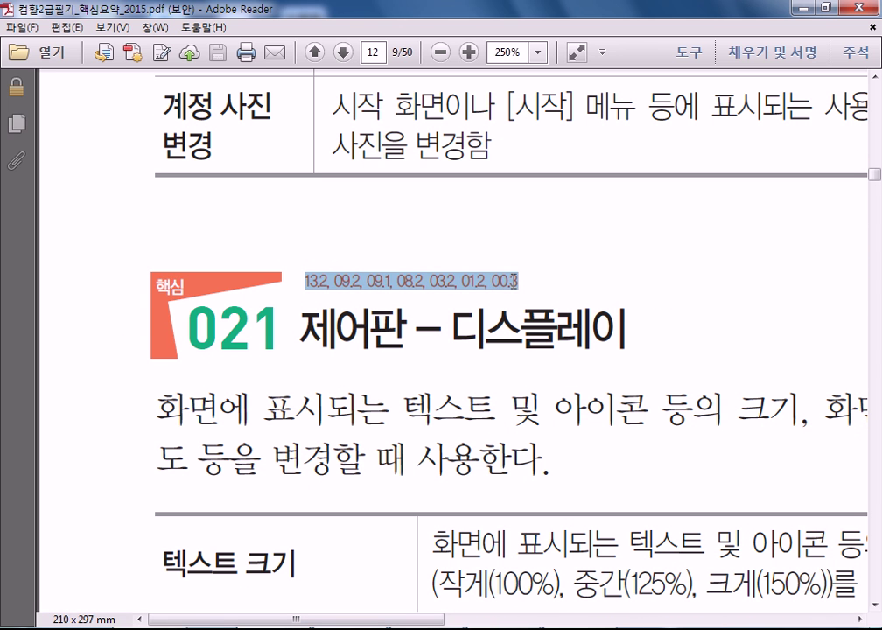
click(471, 406)
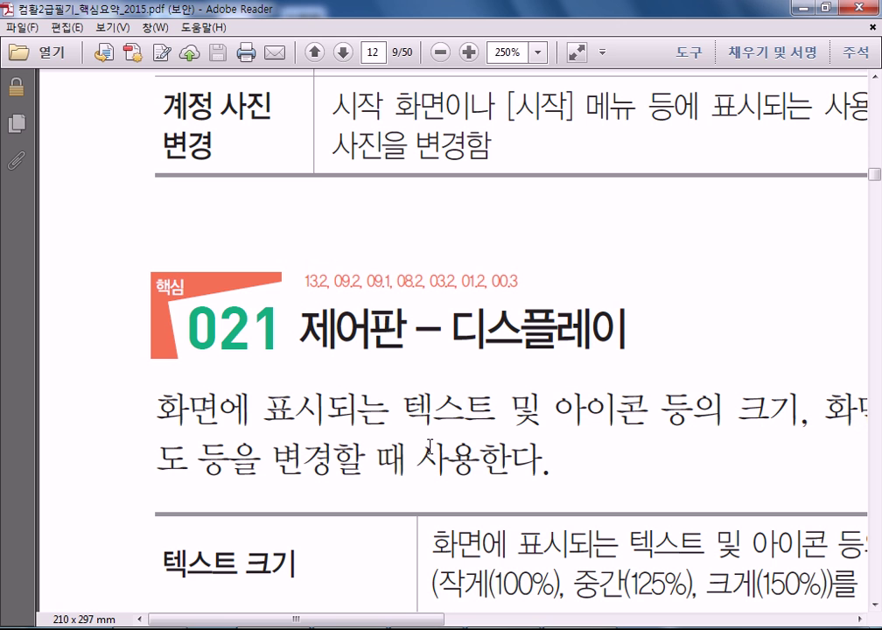
click(815, 12)
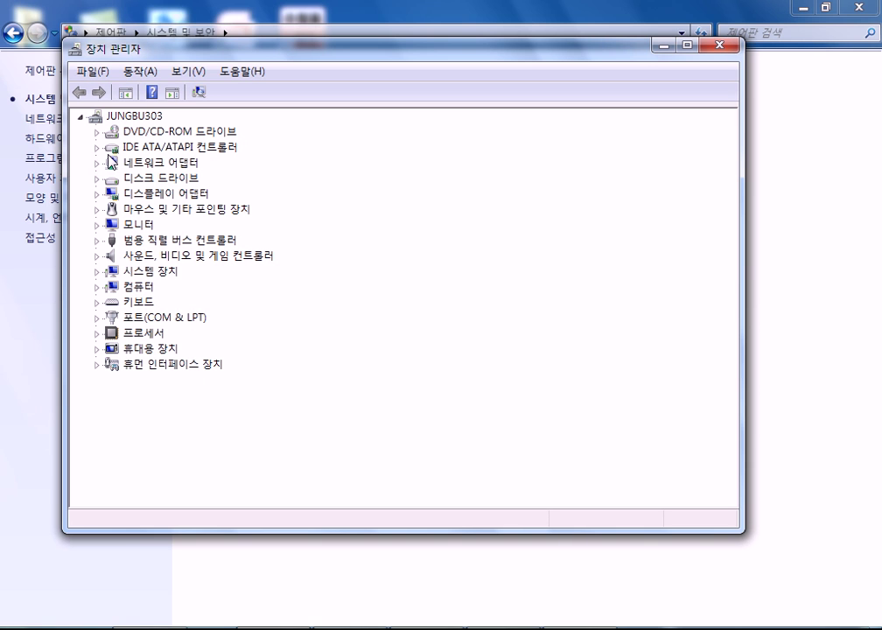
- Expand the DVD/CD-ROM 드라이브, 네트워크 어댑터, 디스크 드라이브, 디스플레이 어댑터, 마우스 및 기타 포인팅 장치 and 모니터 categories to view their devices
double_click(138, 132)
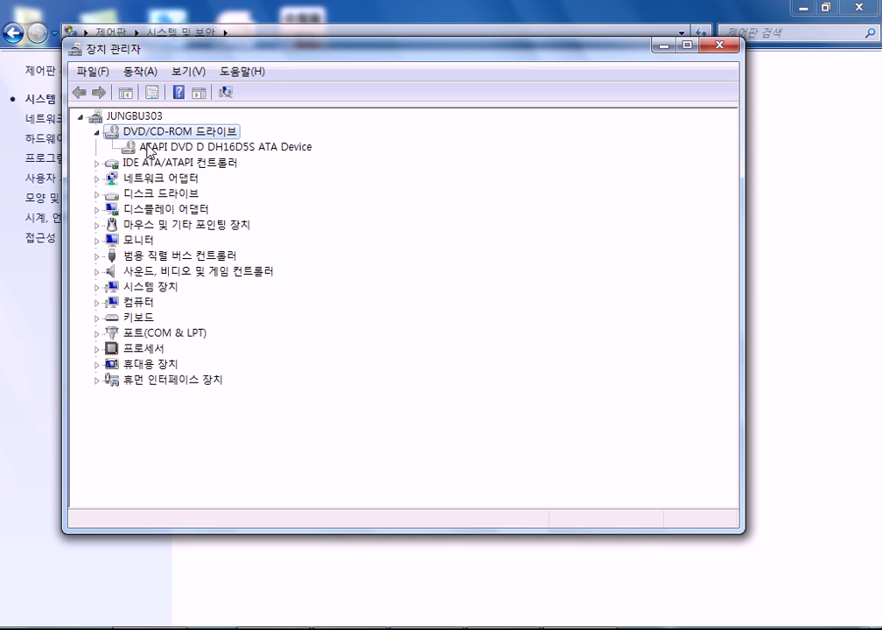
double_click(159, 178)
click(154, 209)
click(96, 210)
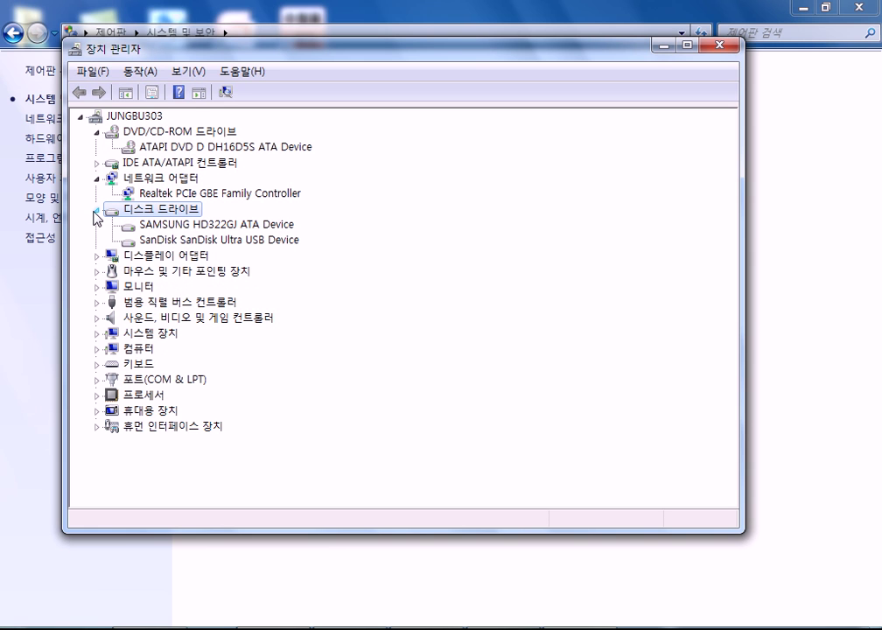
double_click(158, 256)
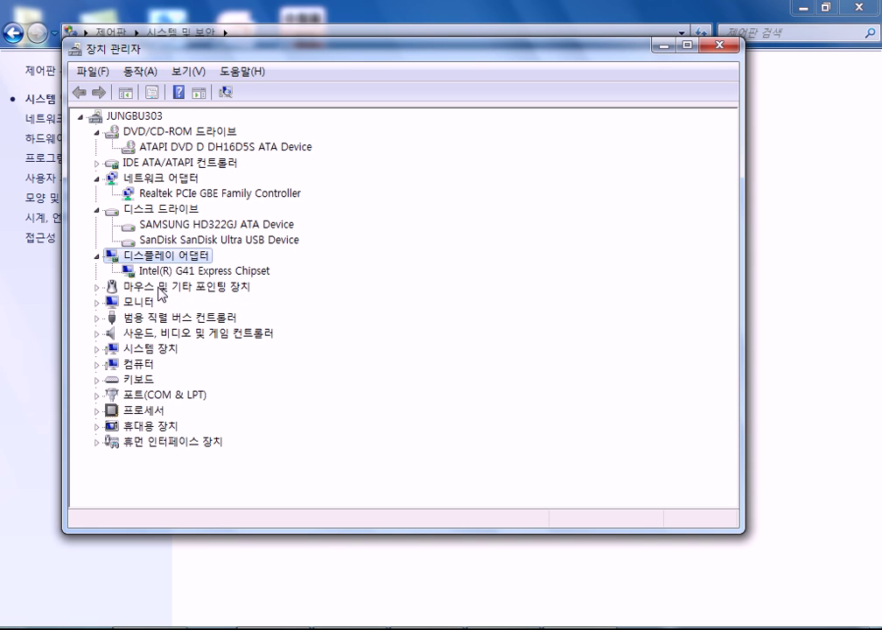
double_click(161, 288)
double_click(163, 317)
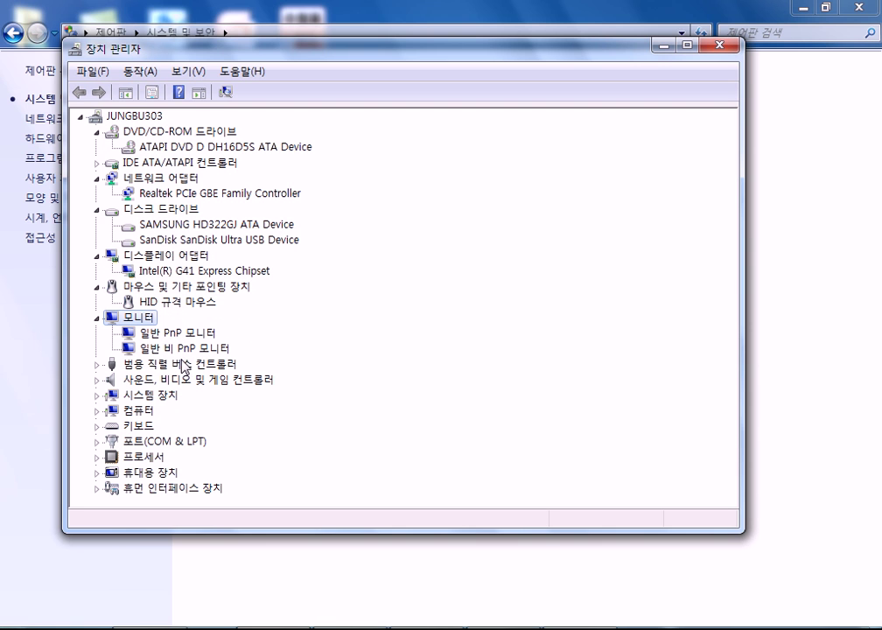
- Expand the 범용 직렬 버스 컨트롤러, 사운드, 비디오 및 게임 컨트롤러 and 컴퓨터 categories to view their devices
double_click(147, 365)
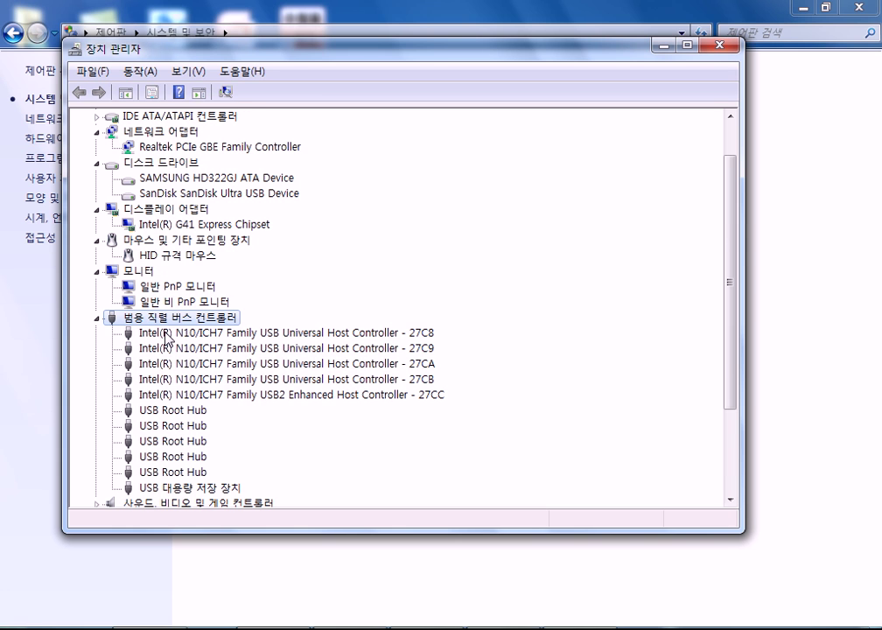
scroll(167, 339, down, 3)
double_click(166, 379)
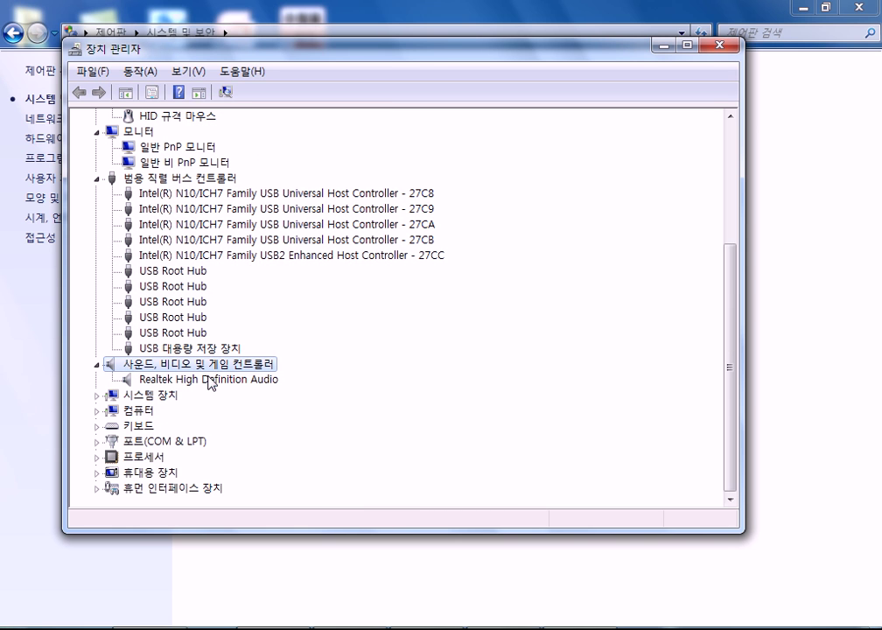
click(145, 412)
double_click(147, 416)
- Expand the 프로세서 and 휴대용 장치 categories and examine both CPU entries and the portable device
double_click(138, 461)
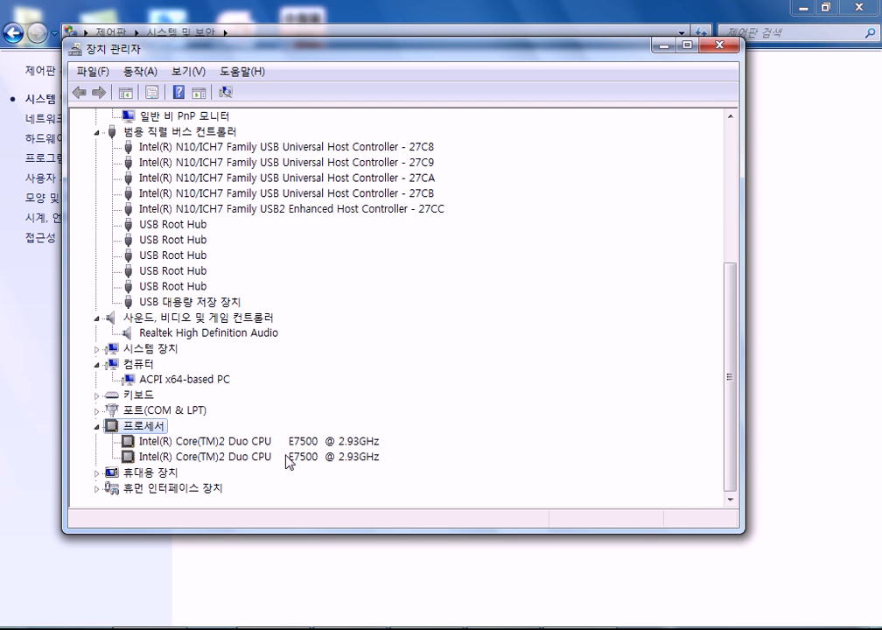
click(210, 457)
click(210, 443)
click(211, 457)
click(208, 444)
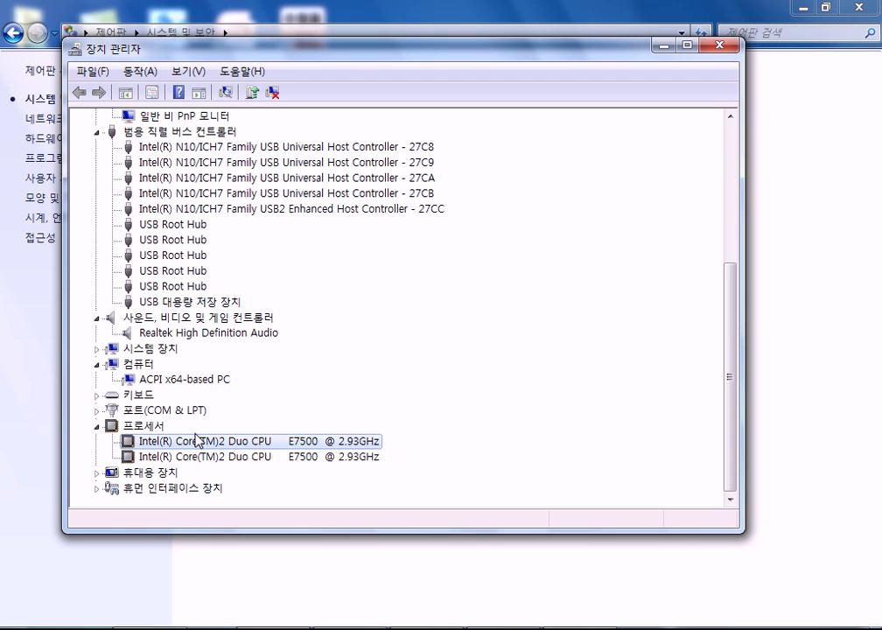
double_click(112, 473)
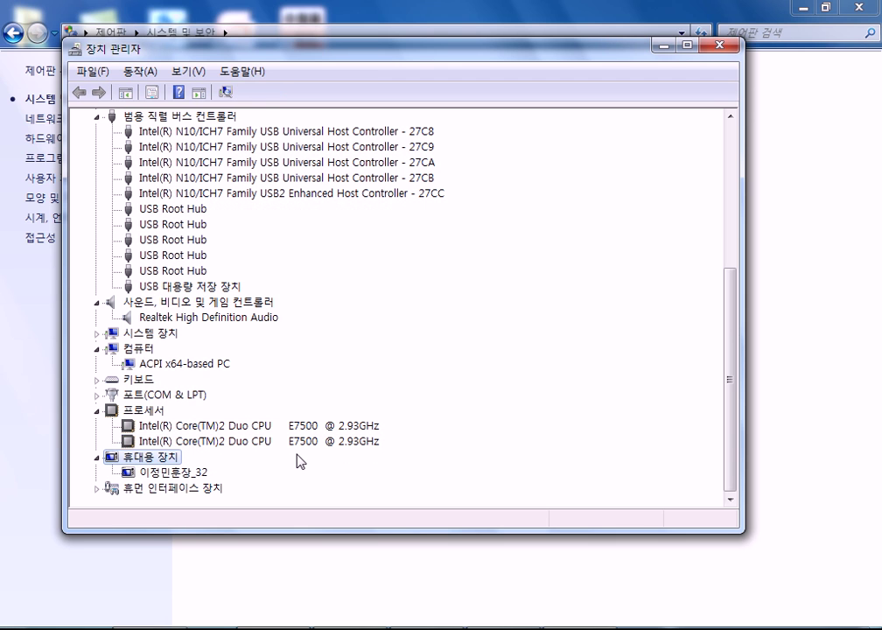
click(186, 473)
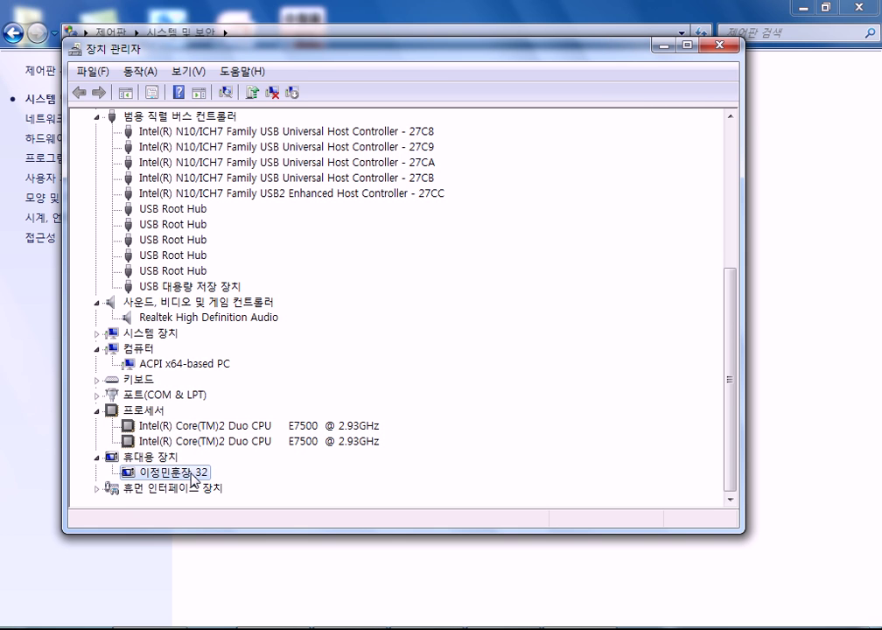
scroll(153, 379, up, 5)
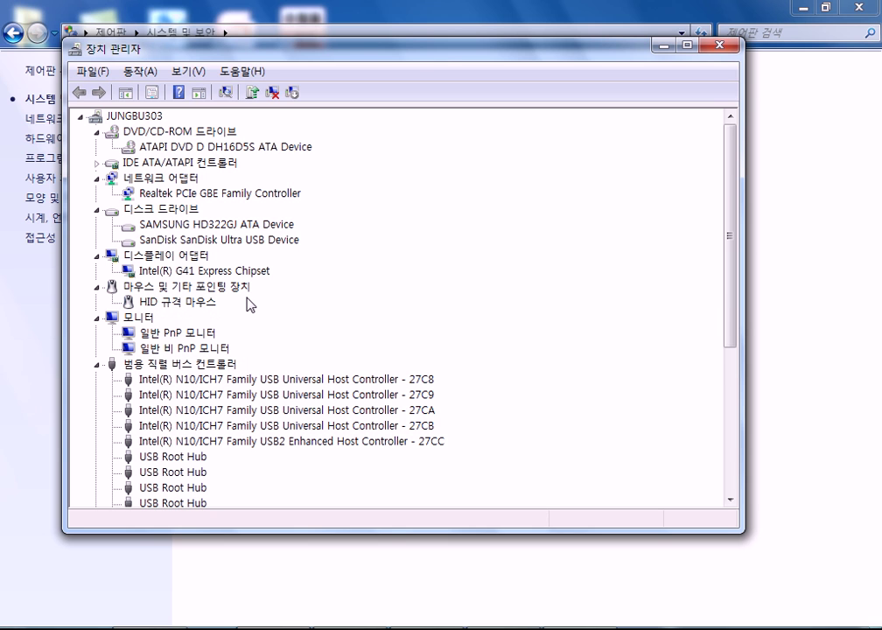
- Collapse the 디스크 드라이브 and 범용 직렬 버스 컨트롤러 categories, and toggle the 범용 직렬 버스 컨트롤러 category once more
click(97, 209)
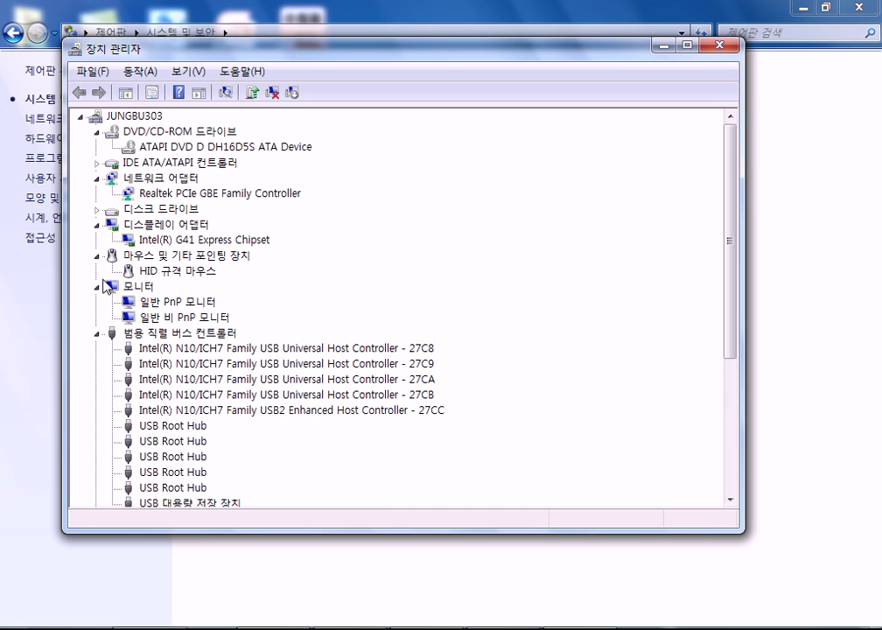
click(99, 334)
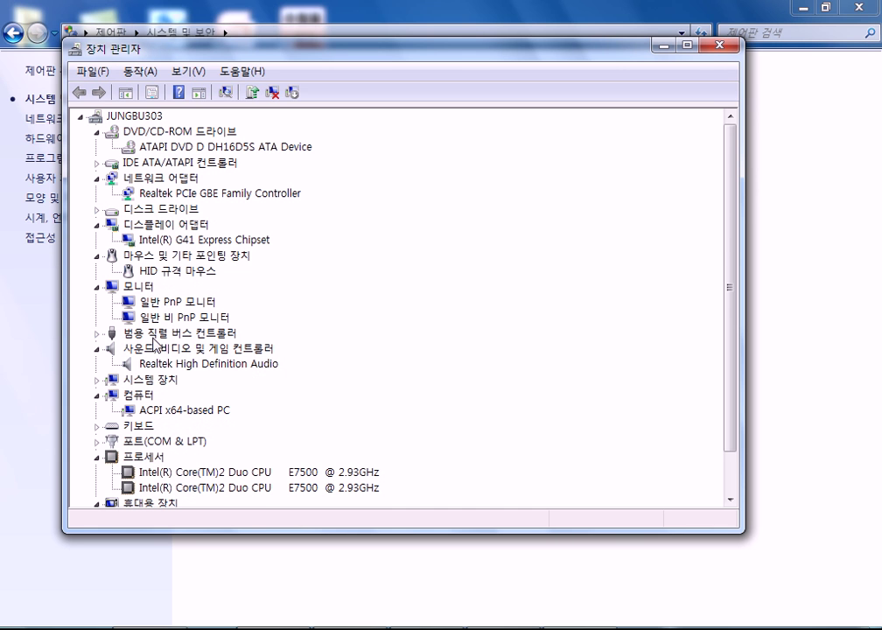
double_click(153, 336)
- Return to the PDF in Adobe Reader and read the 텍스트 크기 and 해상도 조정/디스플레이 설정 변경 rows of section 021
scroll(263, 298, down, 4)
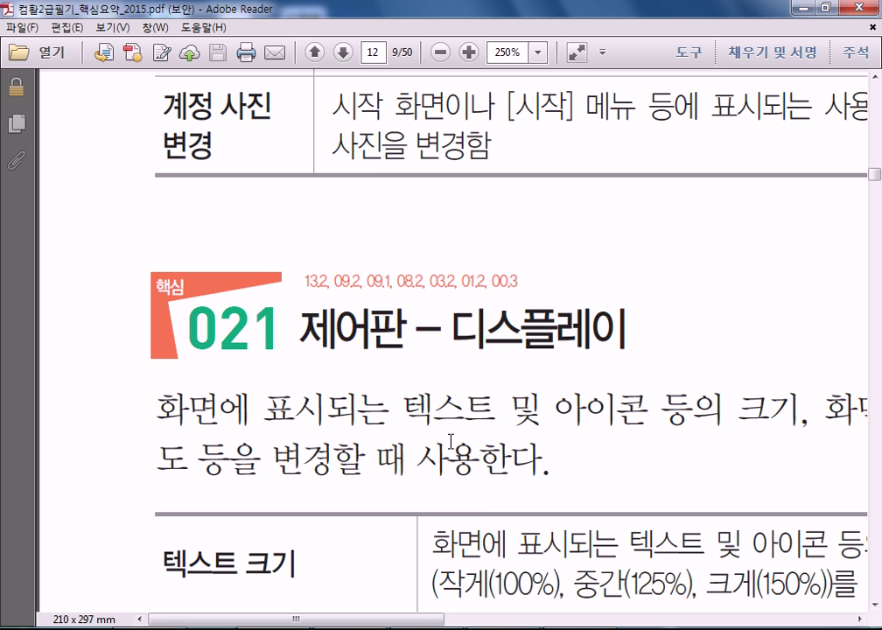
scroll(451, 441, down, 8)
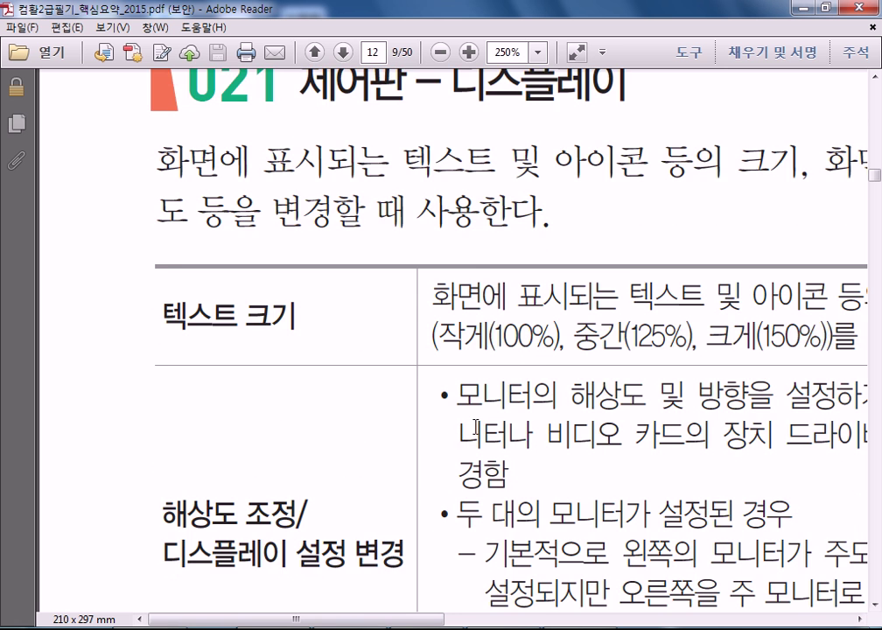
- Examine the exam summary from section 021 on display settings through the mouse and Accessibility Center material on page 13
drag(438, 620, 764, 619)
scroll(388, 411, down, 5)
scroll(328, 416, down, 2)
drag(536, 621, 215, 497)
scroll(215, 497, down, 15)
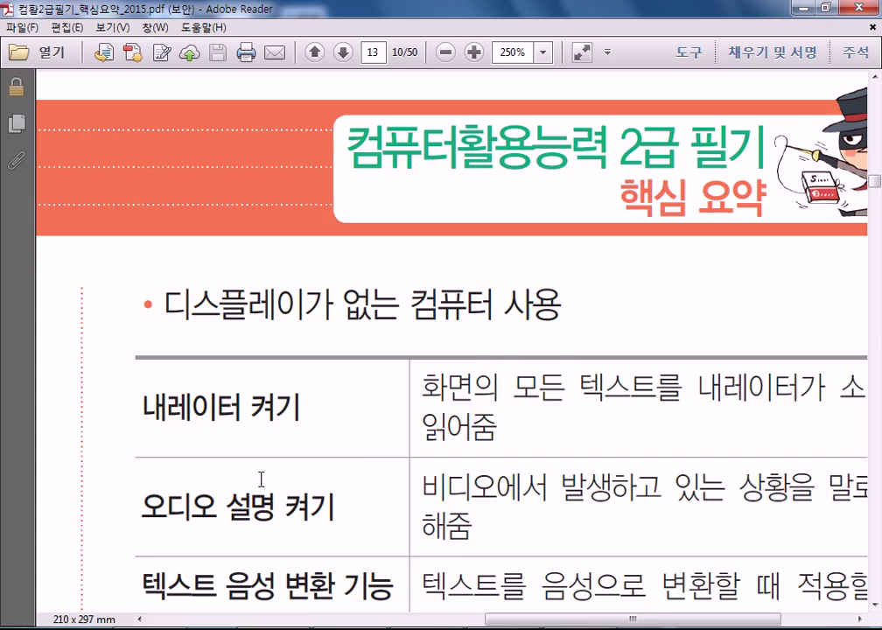
scroll(275, 477, down, 3)
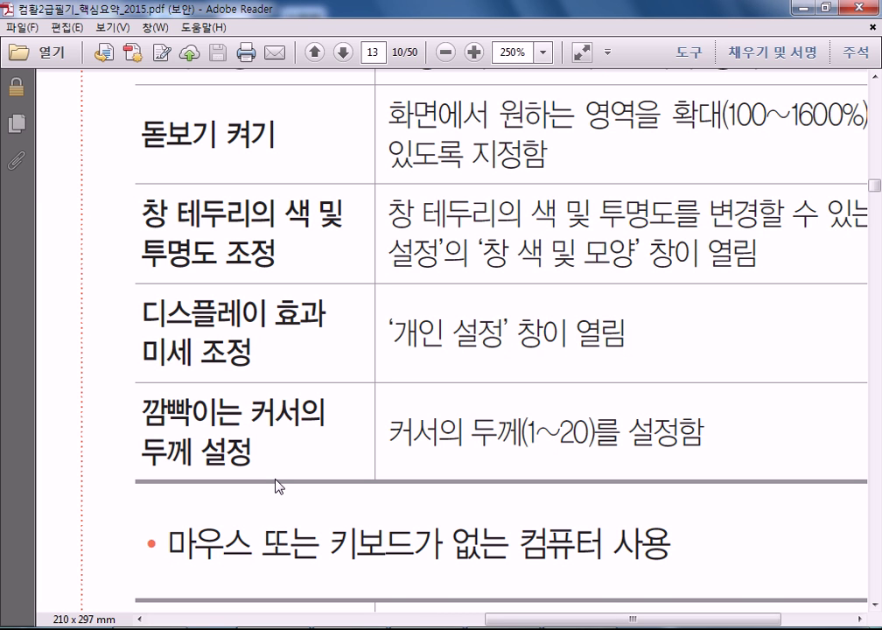
scroll(289, 477, down, 2)
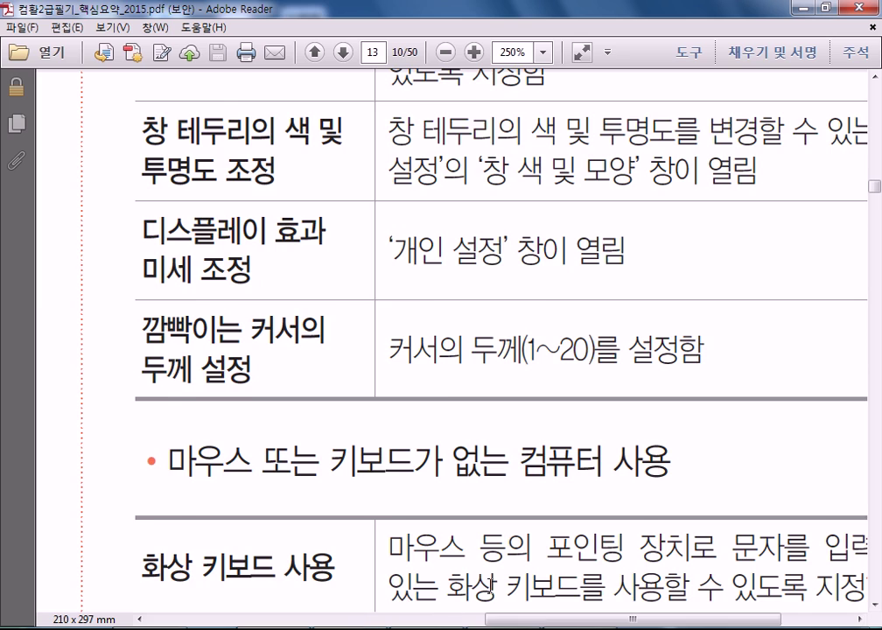
scroll(490, 582, down, 4)
drag(528, 622, 238, 604)
scroll(382, 506, down, 6)
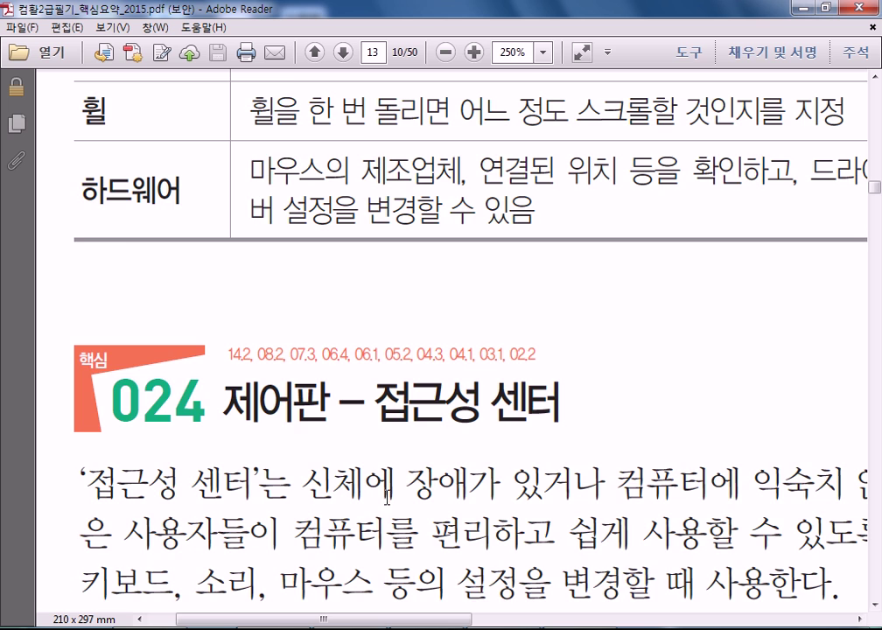
- Reduce the document zoom to 105% and return to the beginning of page 13
scroll(388, 498, down, 4)
key(alt)
key(alt)
scroll(442, 423, down, 2)
scroll(442, 422, up, 3)
scroll(442, 423, down, 3)
scroll(438, 421, up, 1)
scroll(438, 421, up, 15)
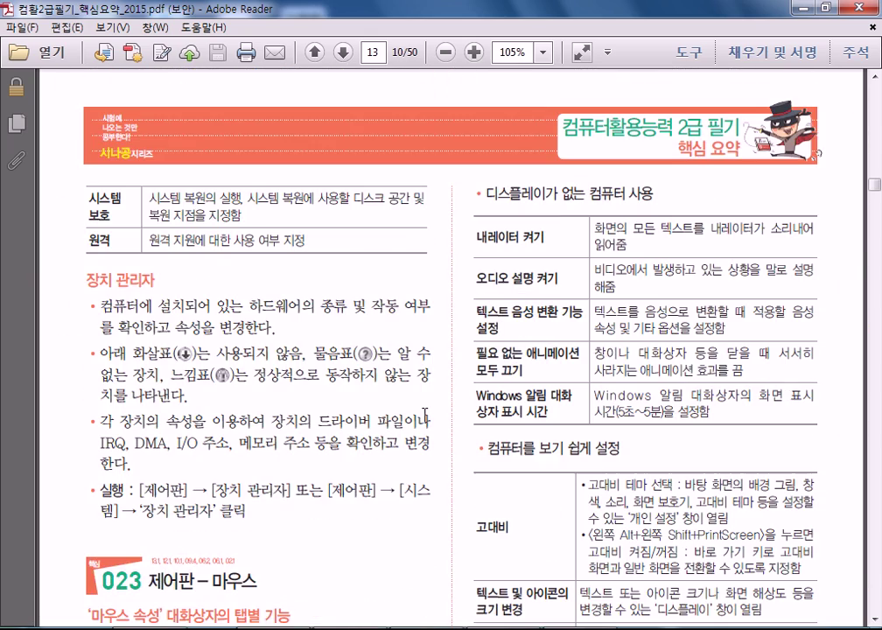
- Highlight the descriptions of the down-arrow and exclamation-mark symbols in the 장치 관리자 section to review them
scroll(239, 325, down, 3)
drag(99, 230, 318, 237)
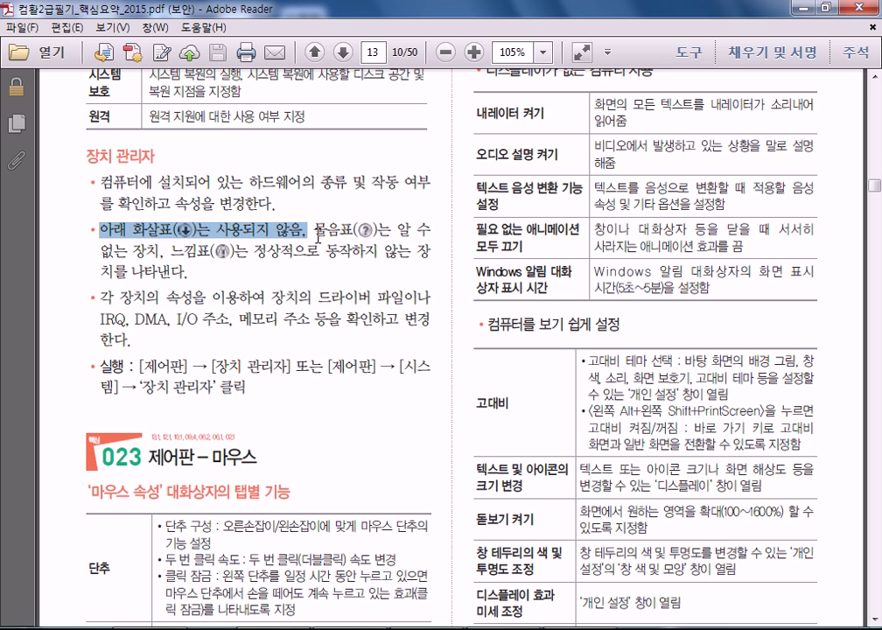
double_click(321, 232)
drag(171, 251, 383, 257)
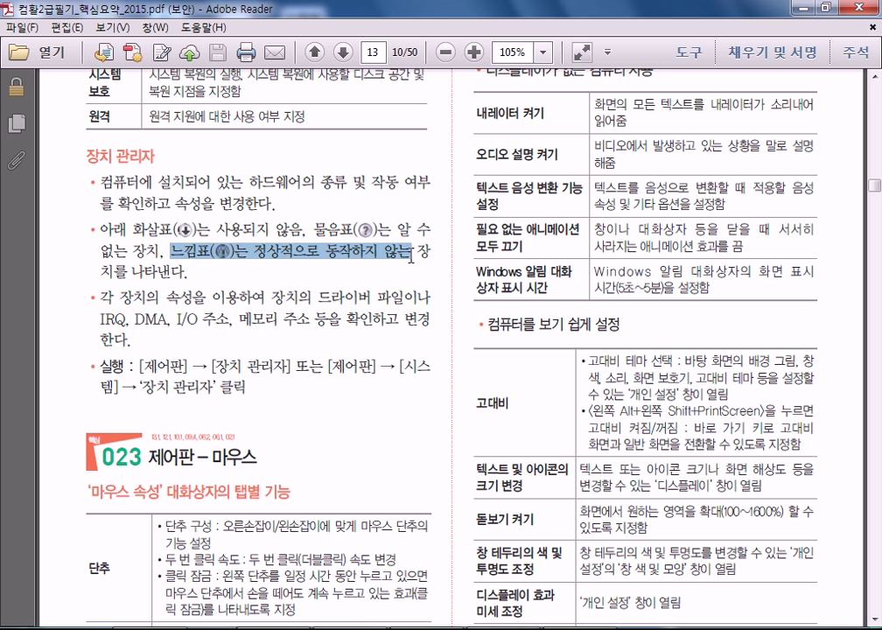
click(207, 256)
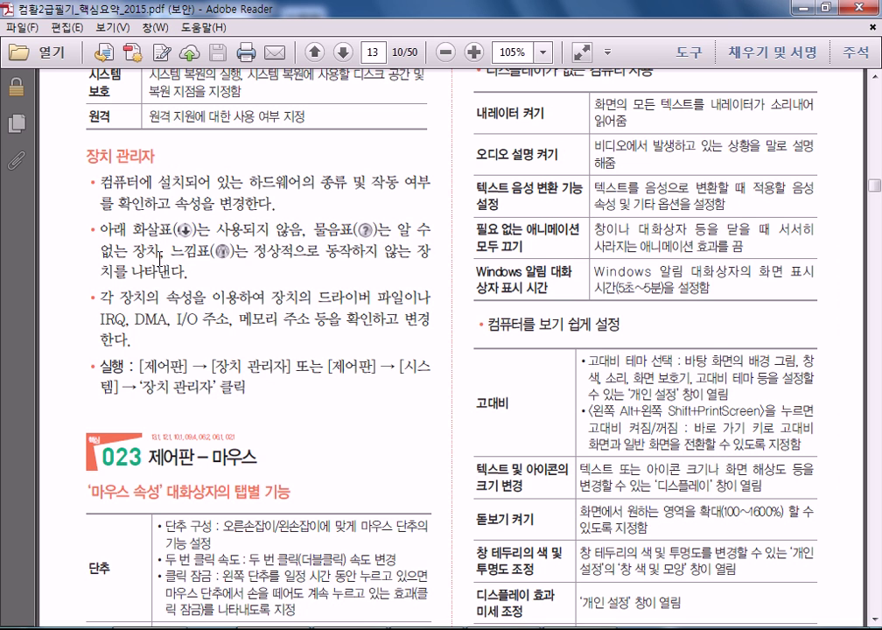
drag(172, 251, 235, 250)
click(242, 283)
- Switch to Device Manager and collapse the 범용 직렬 버스 컨트롤러, 네트워크 어댑터 and DVD/CD-ROM 드라이브 categories
click(396, 629)
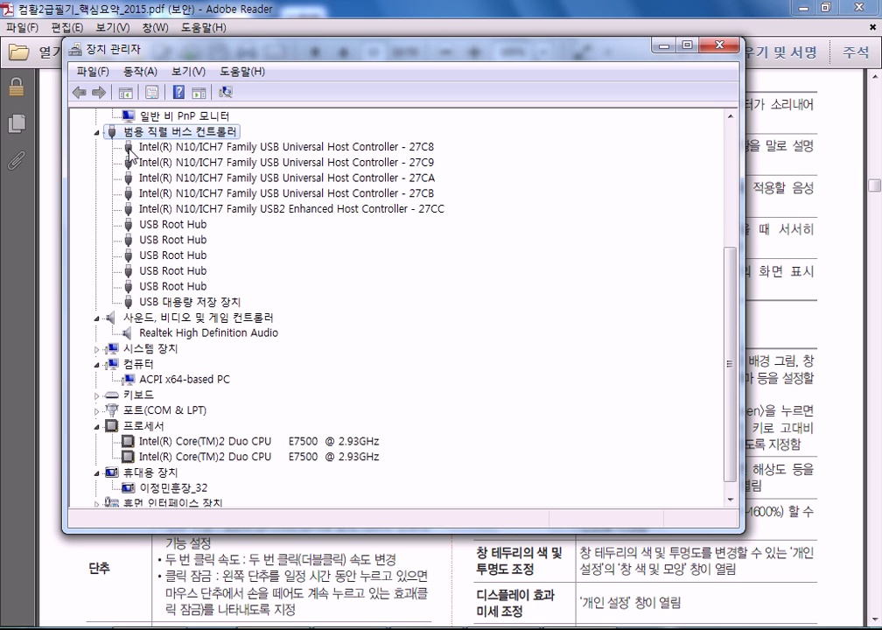
click(97, 132)
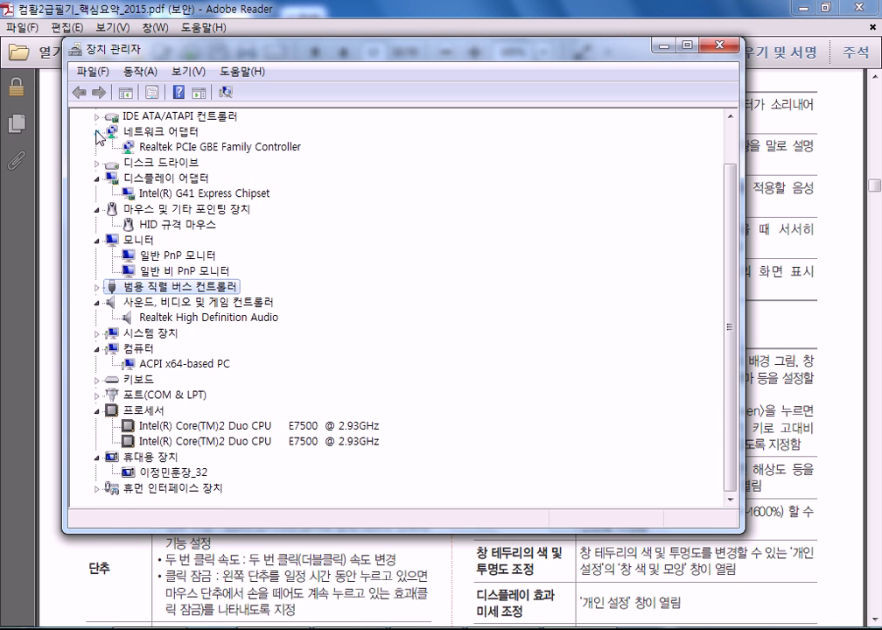
scroll(97, 141, up, 1)
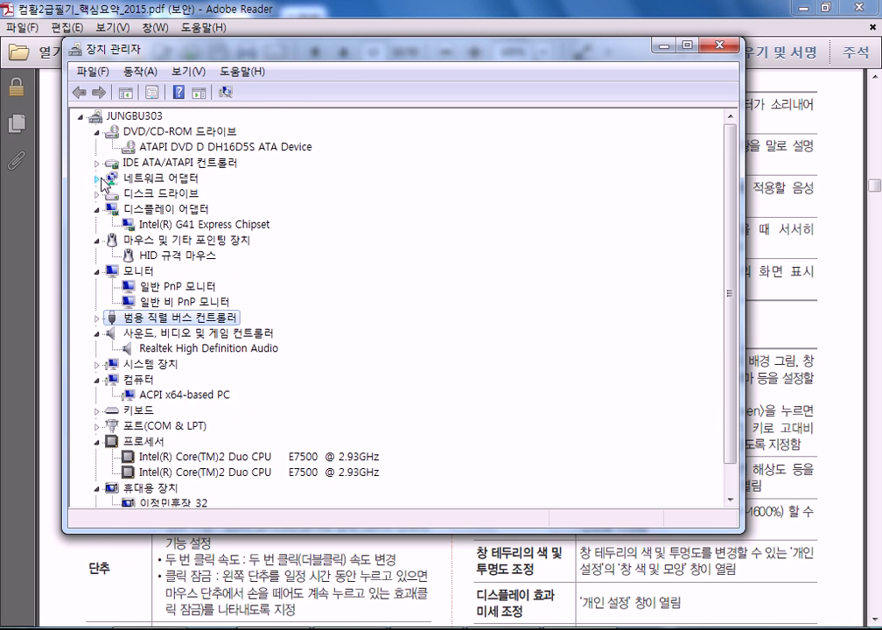
click(98, 132)
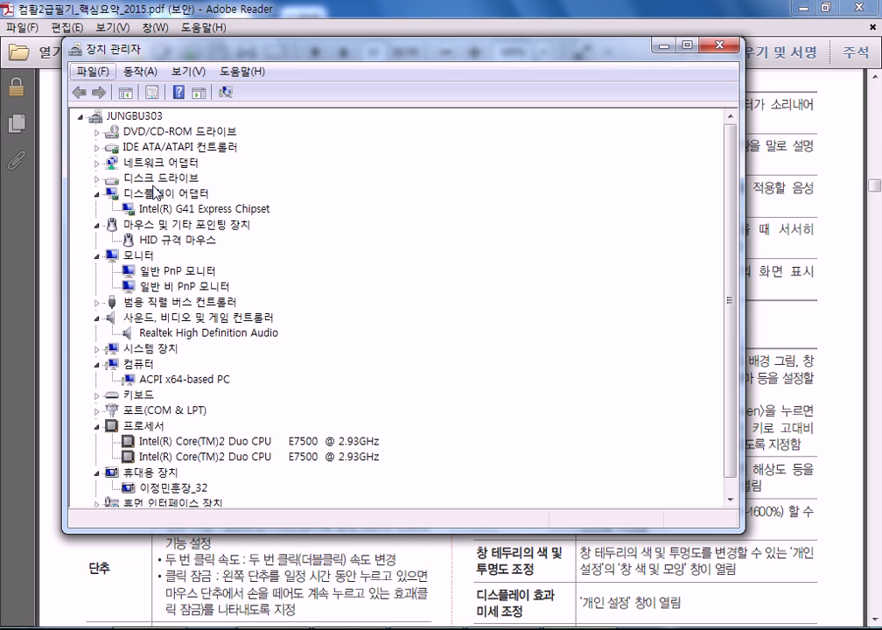
- Compare the summary's 장치 관리자 notes with the Device Manager list, and continue to section 023 on the mouse
click(360, 558)
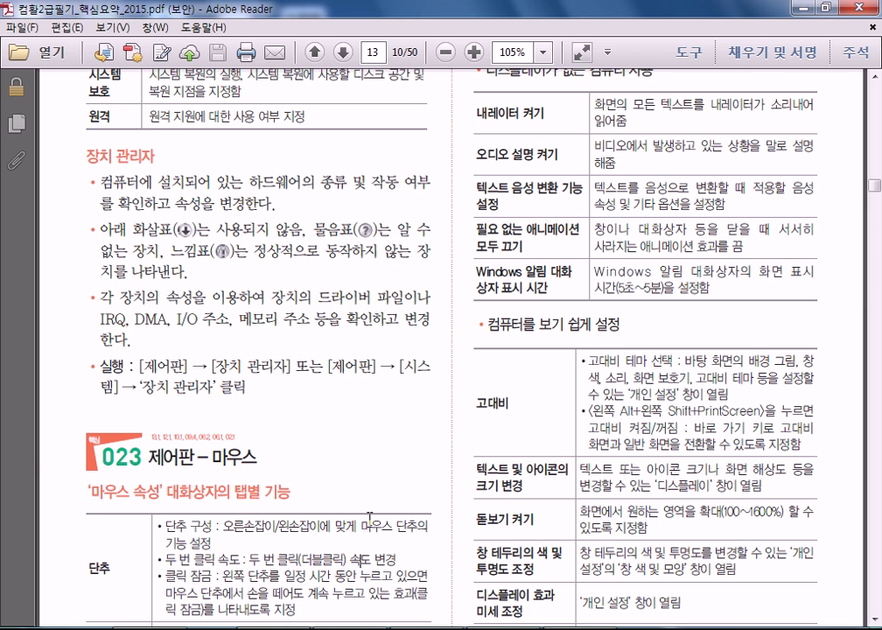
click(577, 628)
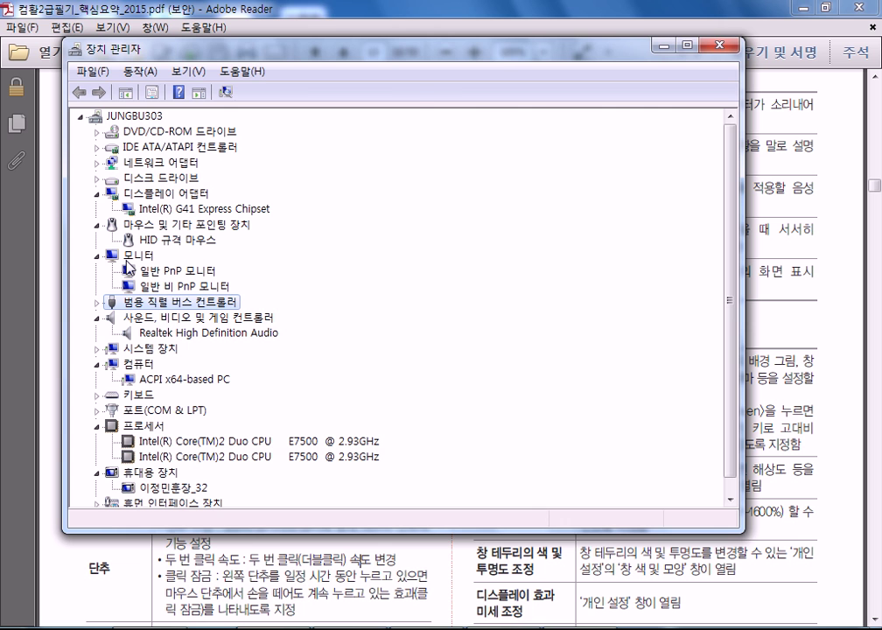
click(847, 361)
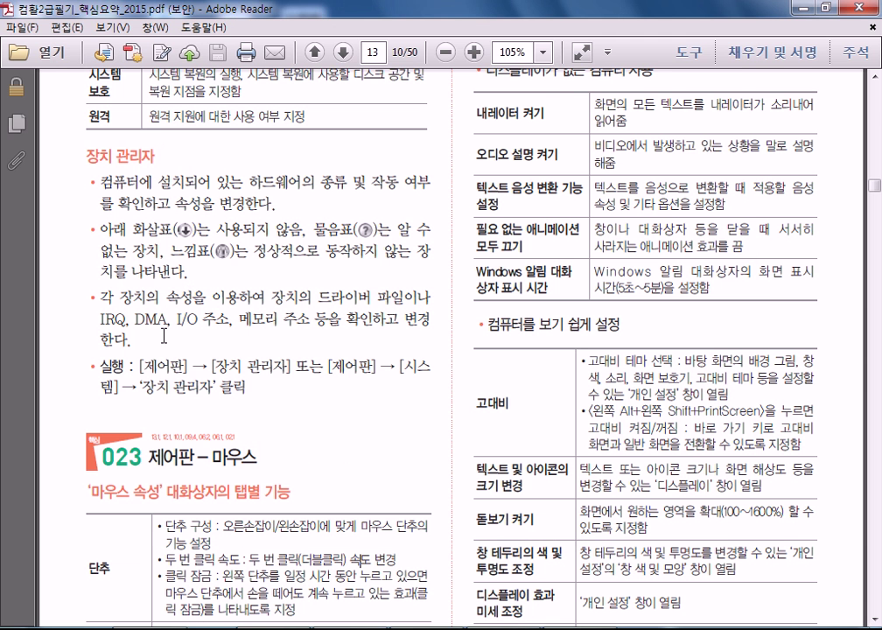
scroll(164, 336, down, 5)
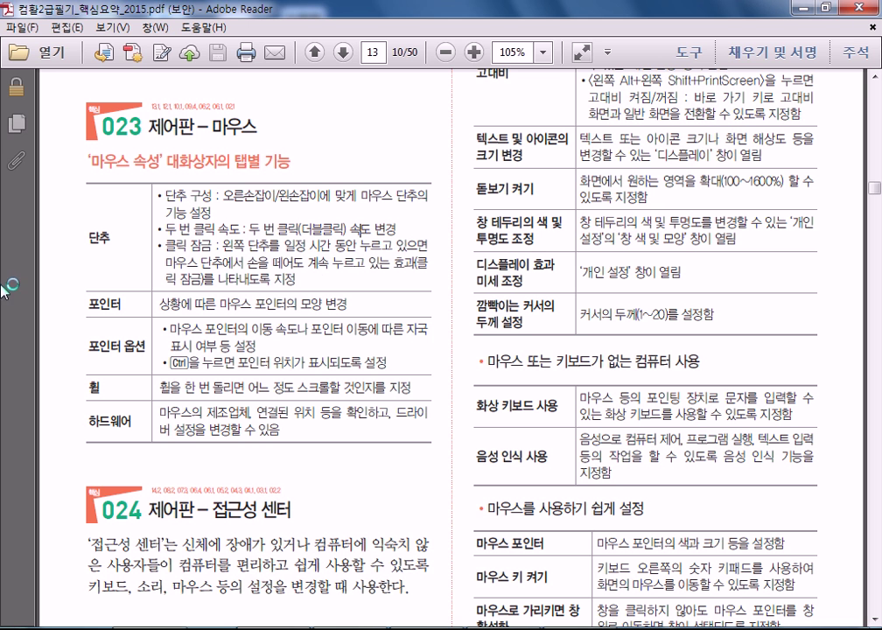
- Close the PDF summary, Device Manager and the 시스템 및 보안 window of Control Panel
click(851, 12)
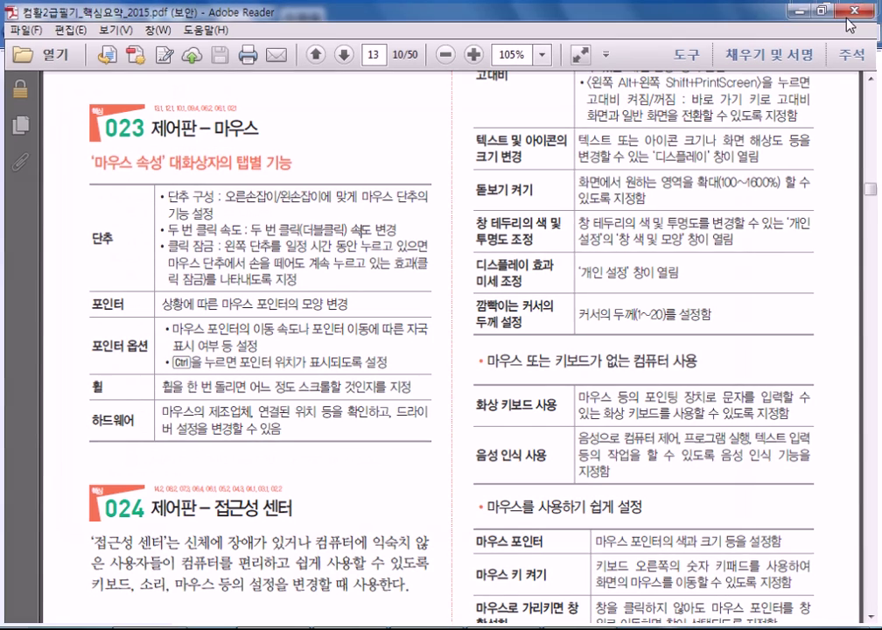
click(717, 44)
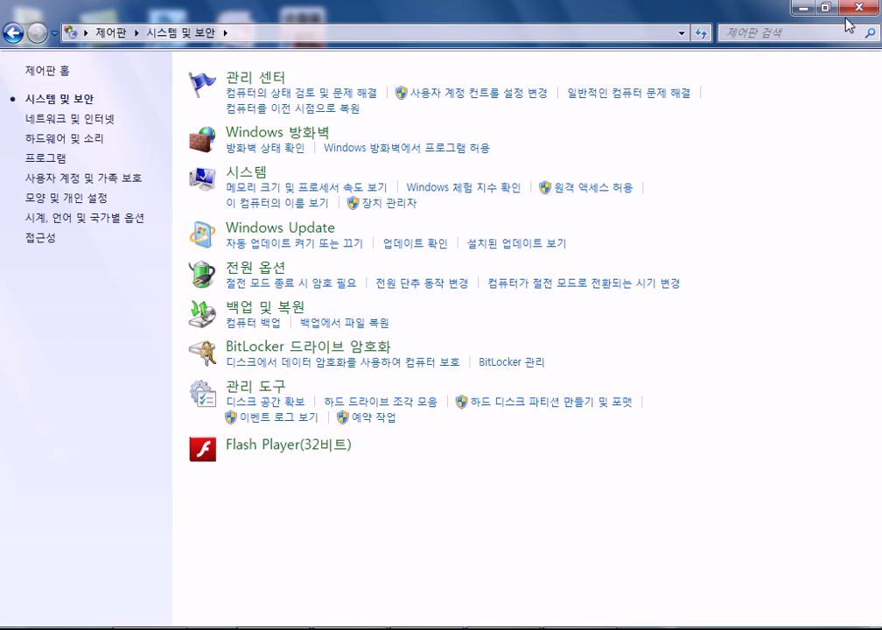
key(alt+F4)
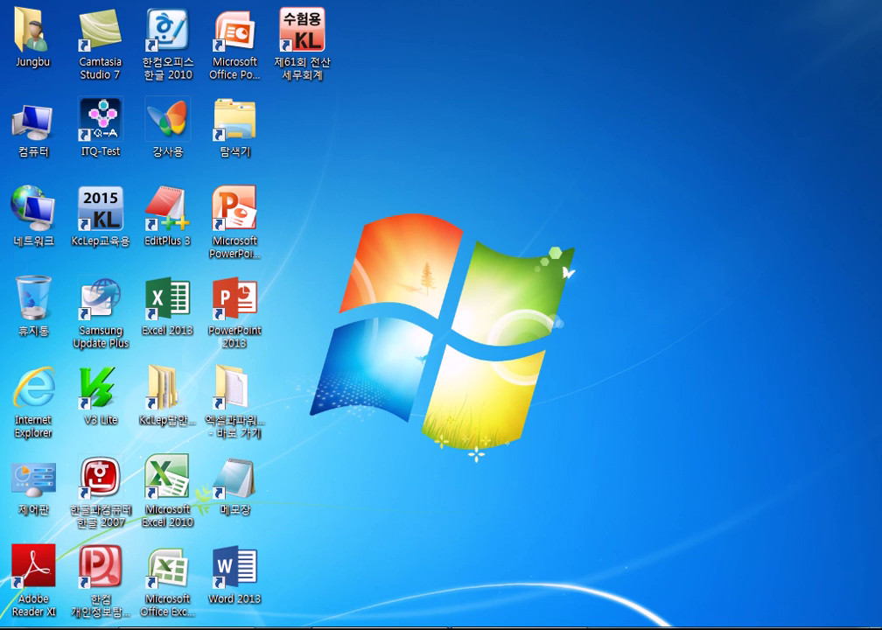
- Switch to Windows Explorer, open the 2015com_2_r1 folder in 다운로드 and select 길벗컴활2급.exe
click(187, 629)
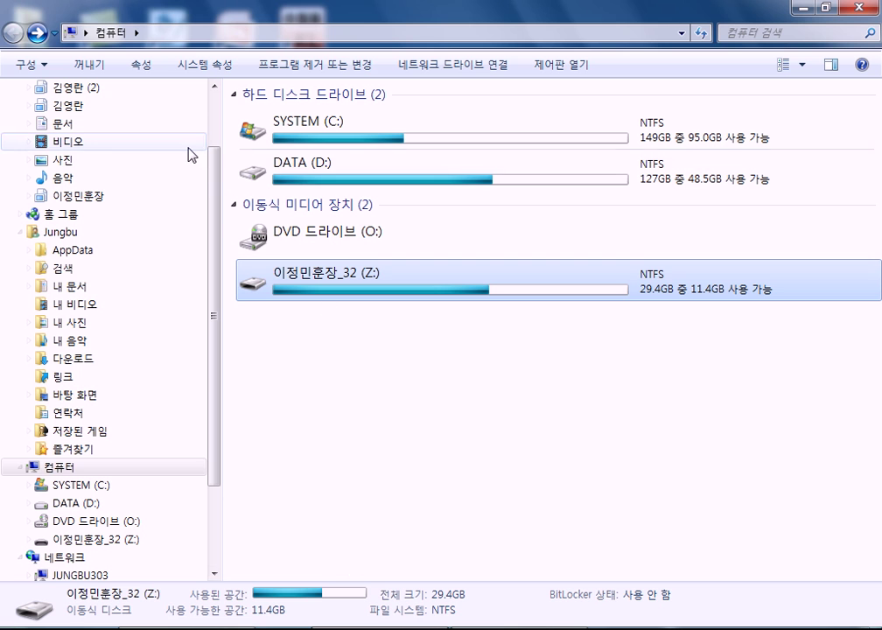
drag(210, 181, 220, 122)
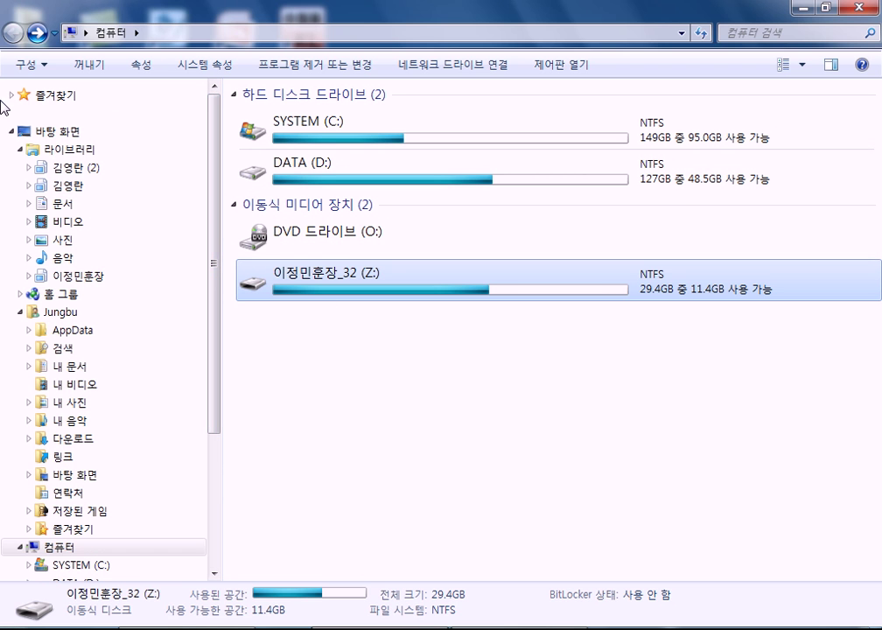
click(63, 114)
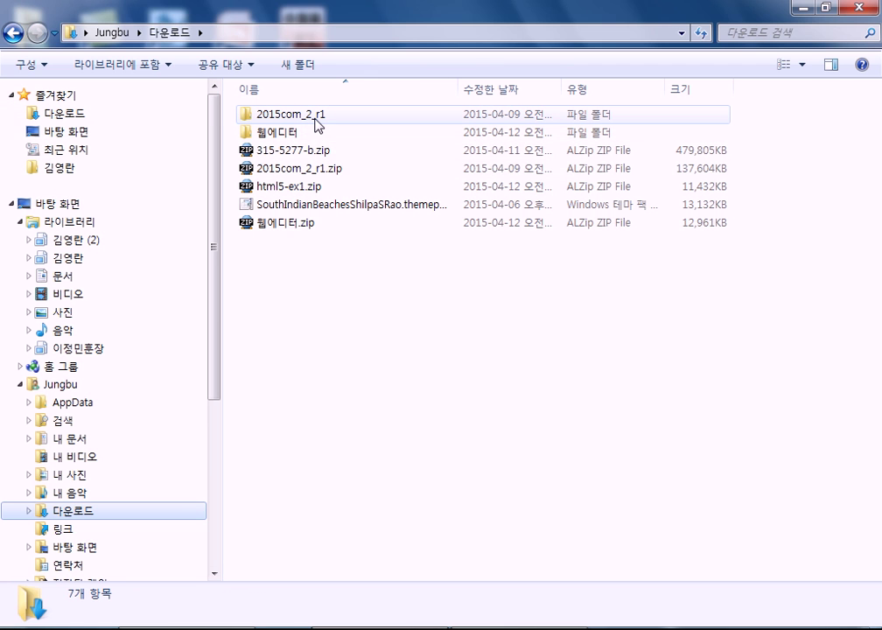
mouse_move(316, 124)
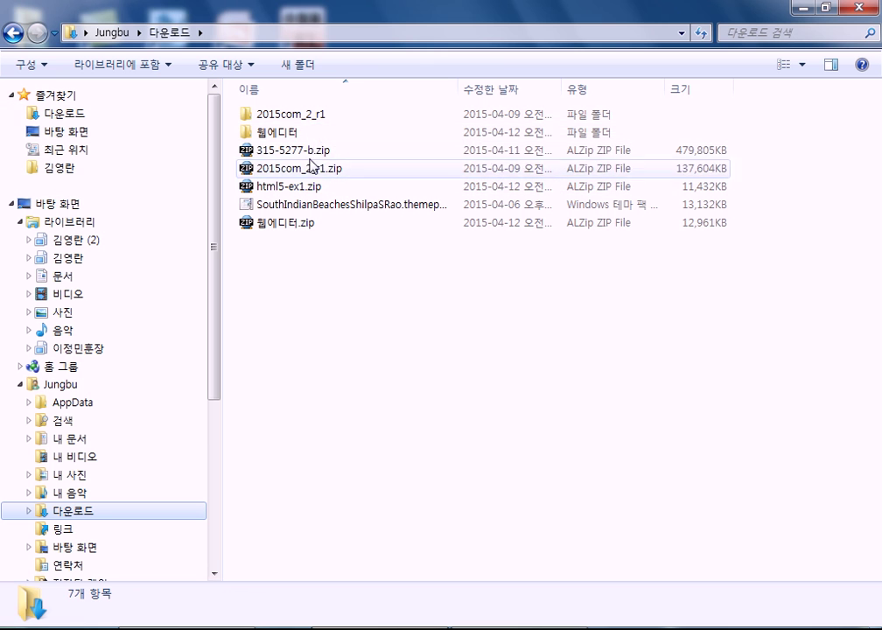
double_click(314, 116)
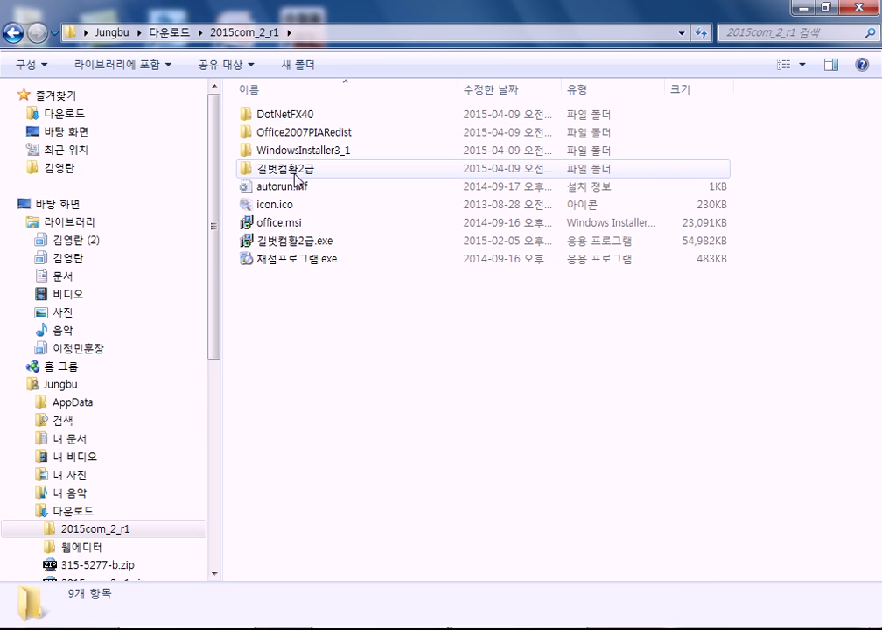
double_click(319, 245)
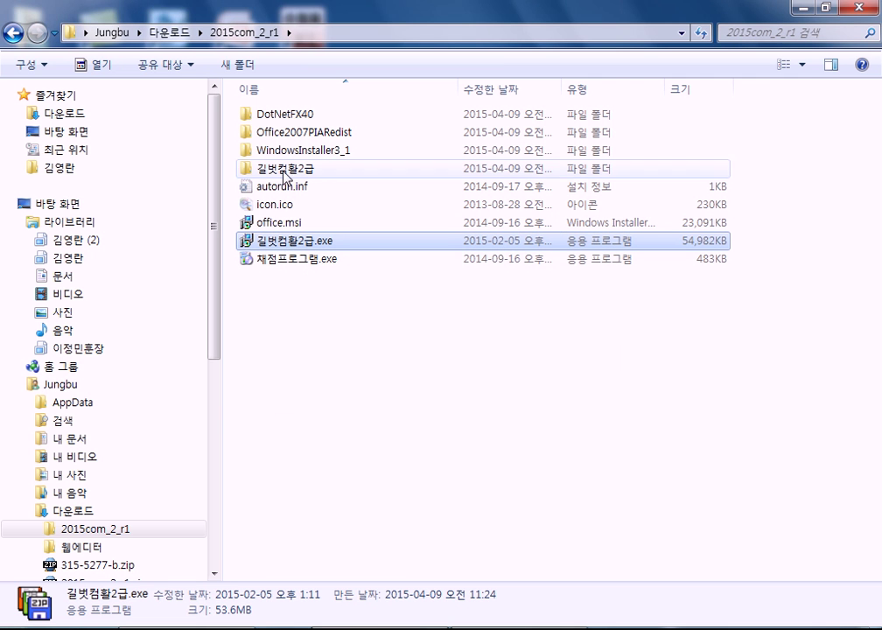
- Switch to Internet Explorer and open the 디지털서당 site from the favourites
click(91, 627)
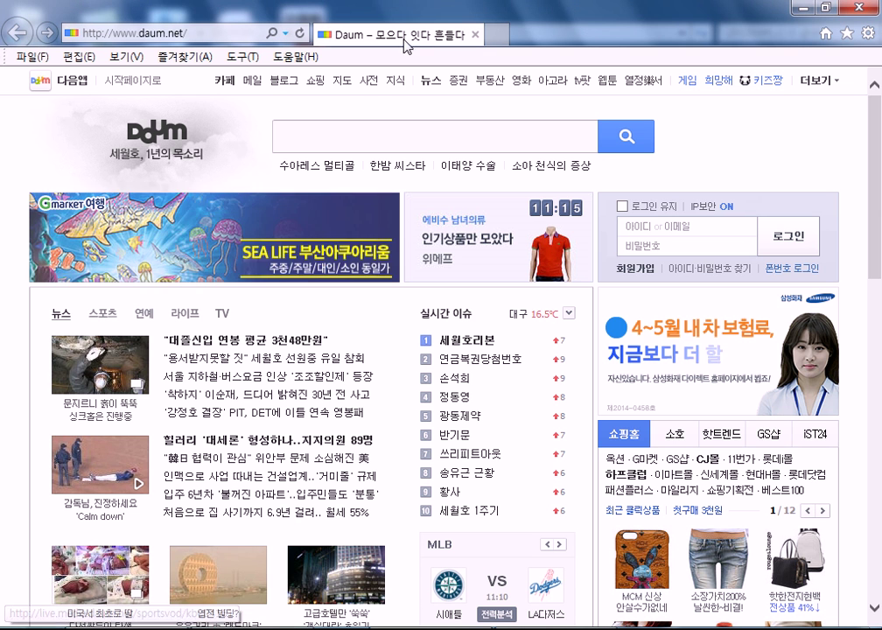
click(849, 35)
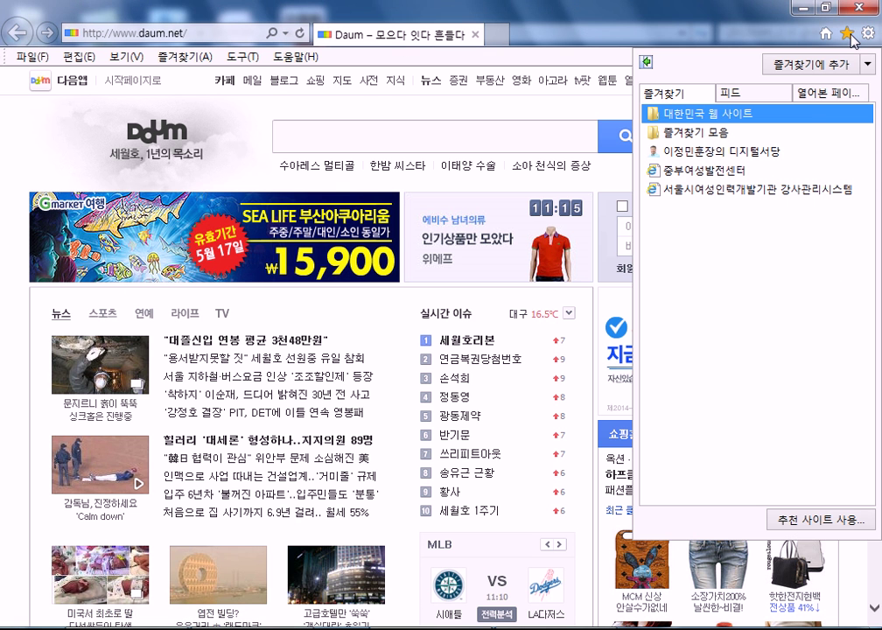
click(765, 157)
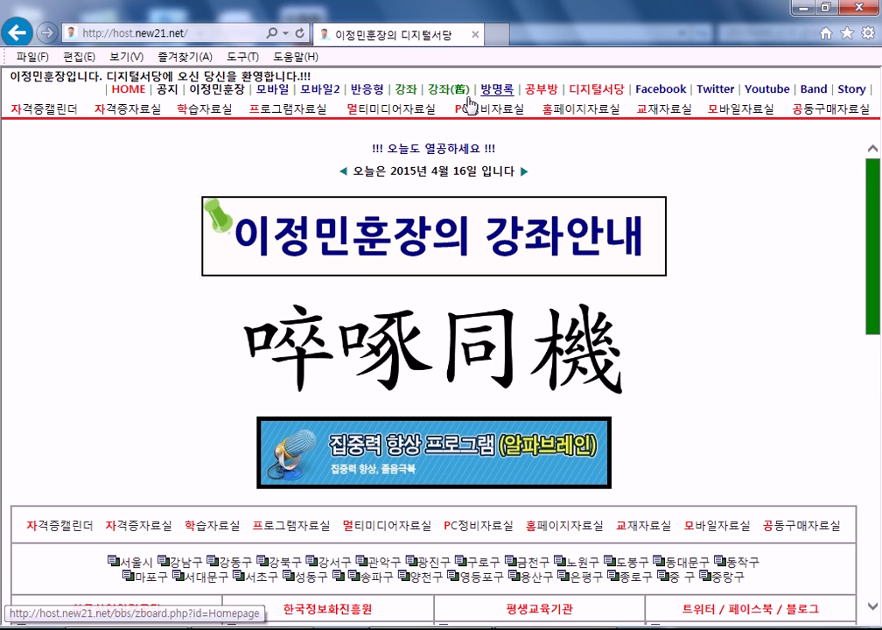
- Open the 2015 중부 / 컴퓨터활용능력자격증2급(길벗출판사) post in 교재자료실 and view its download links
click(650, 111)
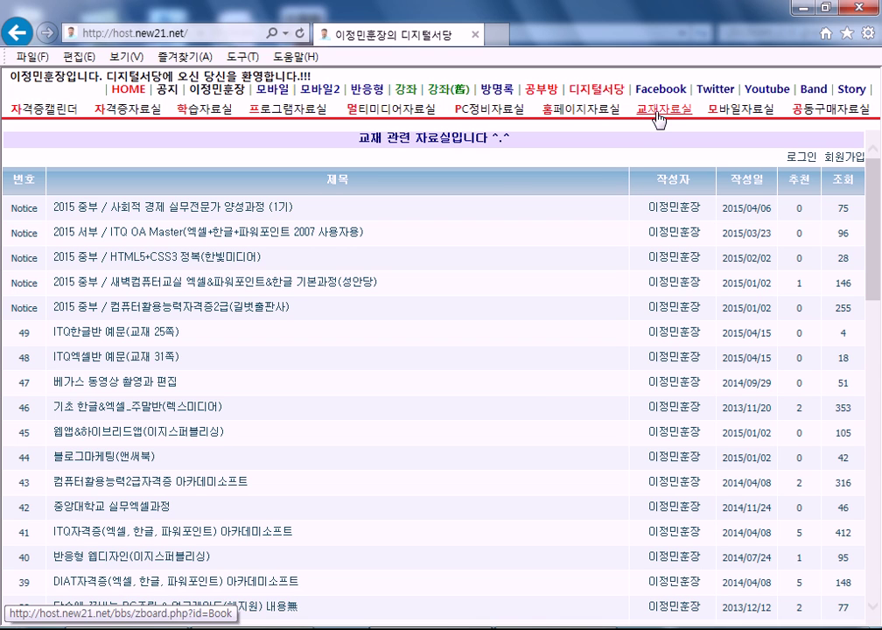
click(186, 313)
scroll(364, 300, down, 5)
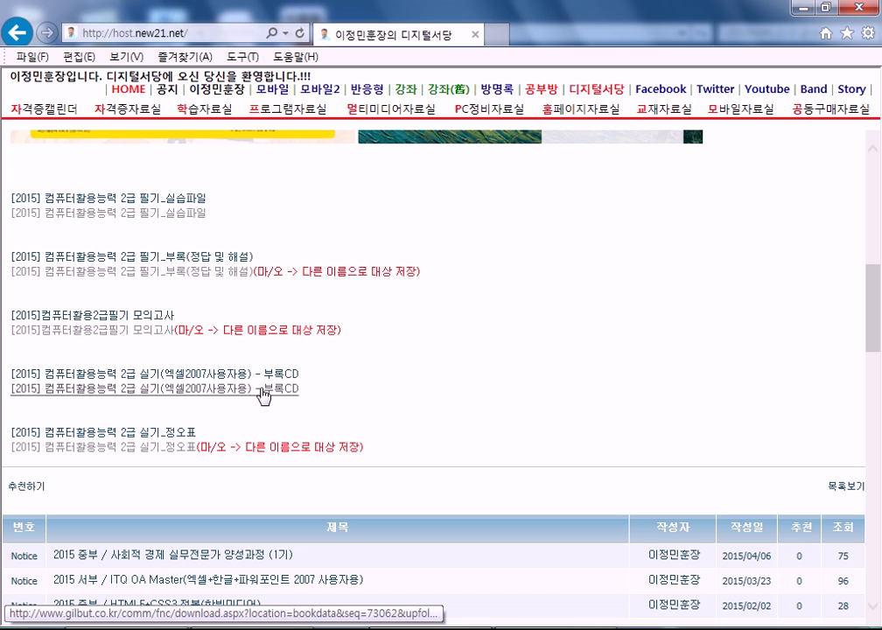
- Open the 공부방 post 02주차(중부 - 컴활자격증) 2015/04/14 and play its embedded lecture video
click(529, 95)
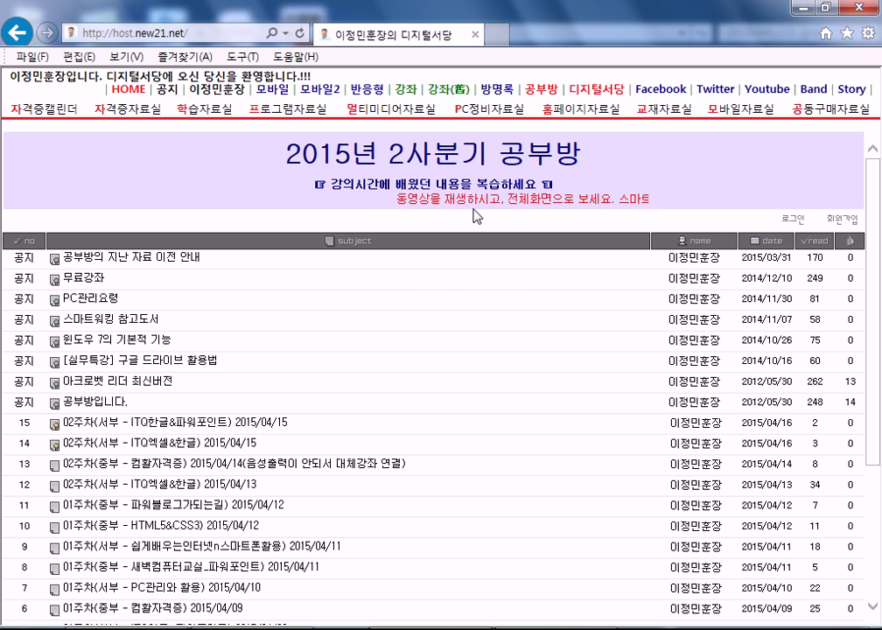
click(169, 470)
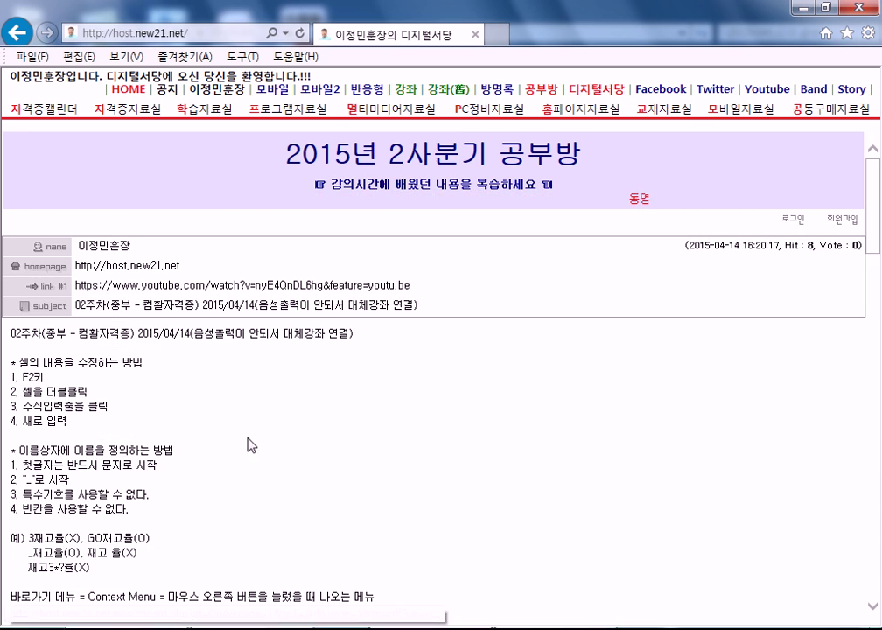
scroll(263, 429, down, 3)
scroll(395, 410, down, 3)
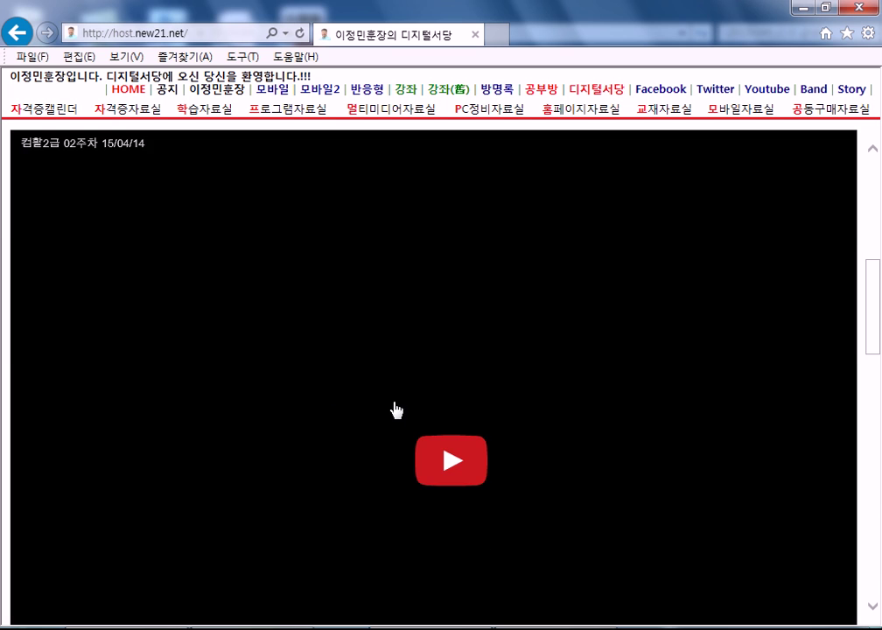
click(450, 460)
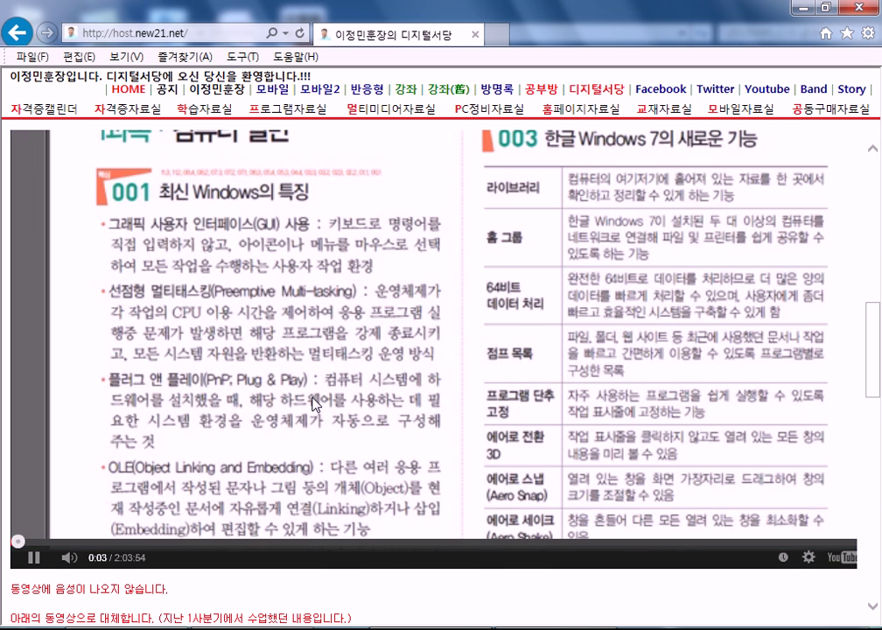
scroll(313, 405, down, 2)
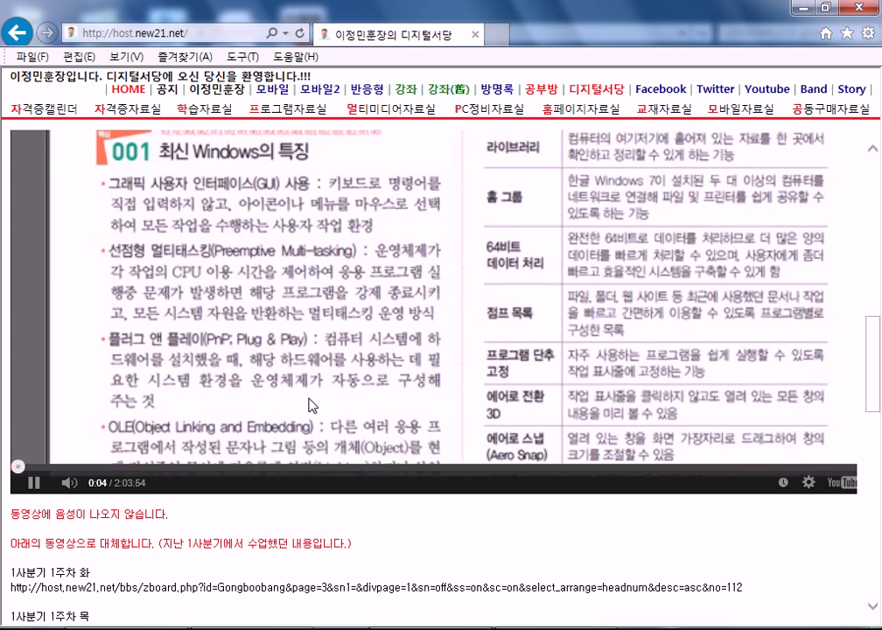
- Pause the lecture video, open the 1사분기 2주차 화 replacement link and play its 이론강좌 video
click(34, 482)
scroll(191, 387, down, 15)
scroll(164, 361, up, 6)
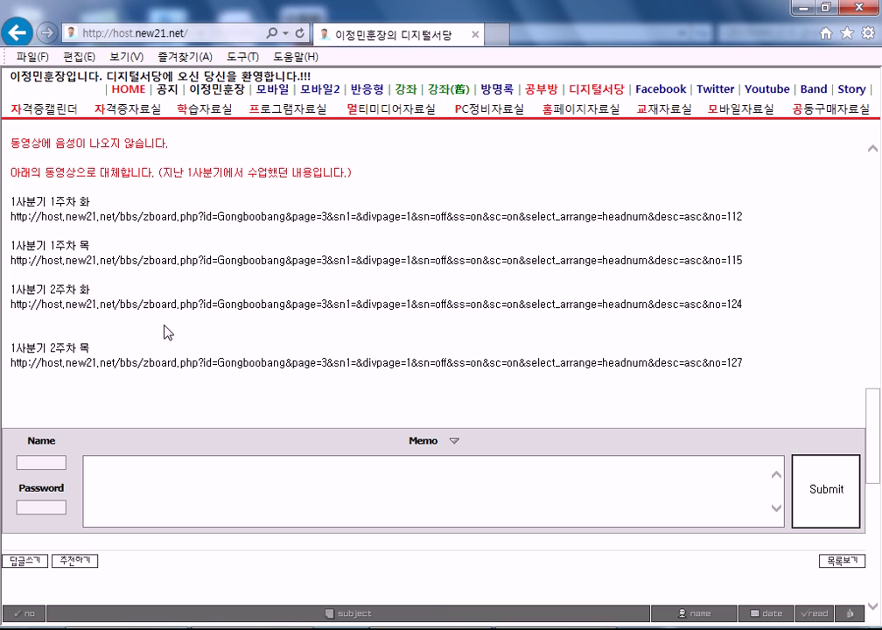
click(245, 305)
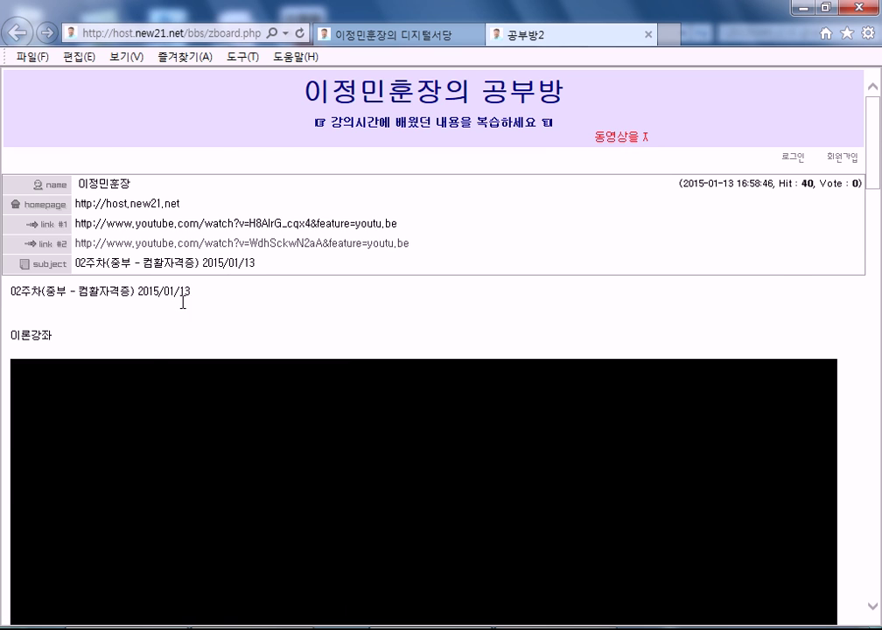
scroll(158, 324, down, 3)
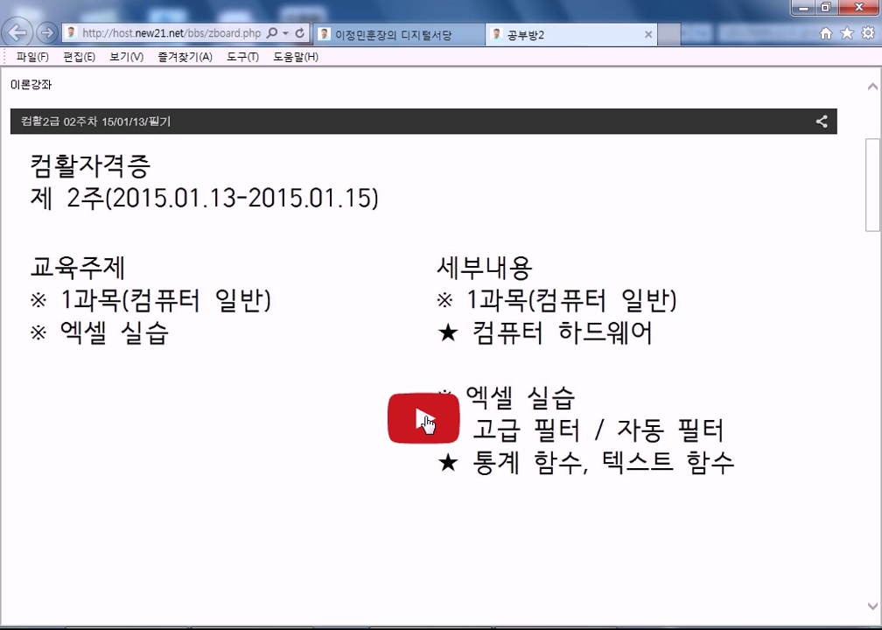
click(427, 424)
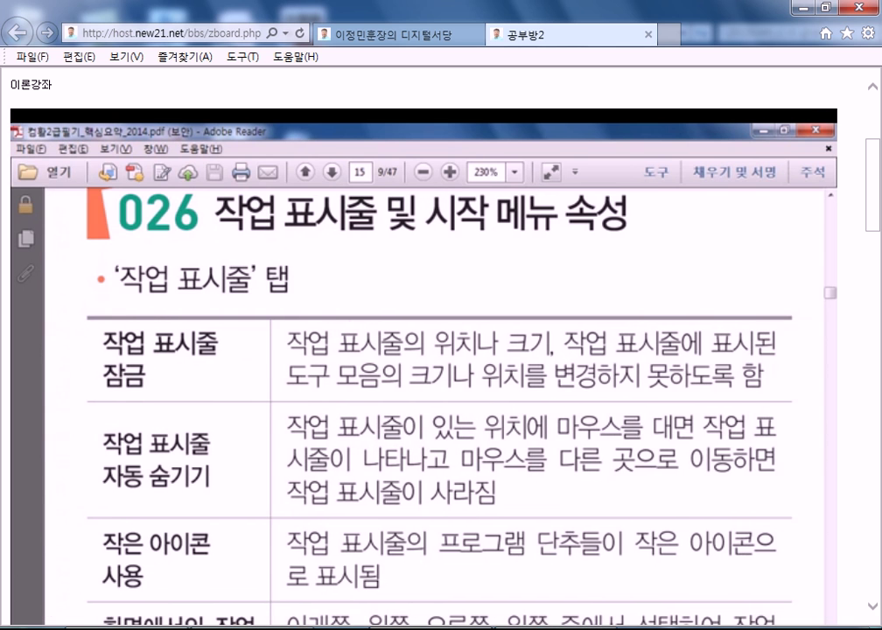
- Look over the 이론강좌 and 실습강좌 videos on the post, and close its 공부방2 page
scroll(460, 337, down, 4)
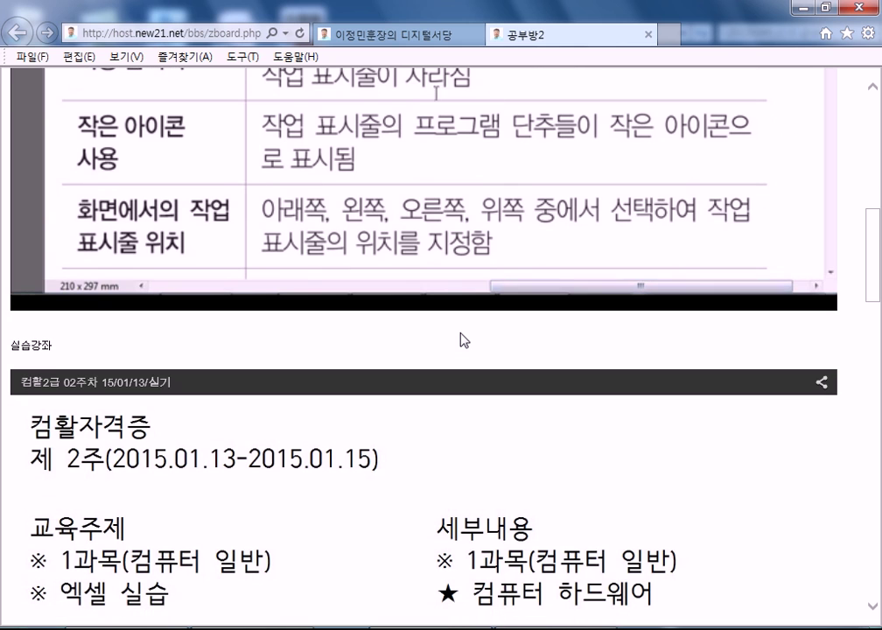
scroll(464, 340, up, 3)
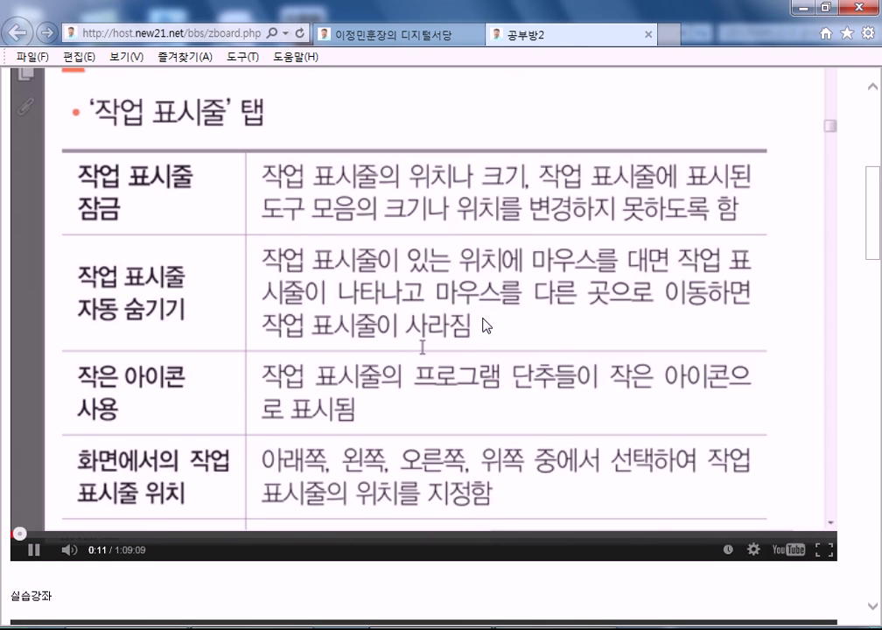
click(649, 36)
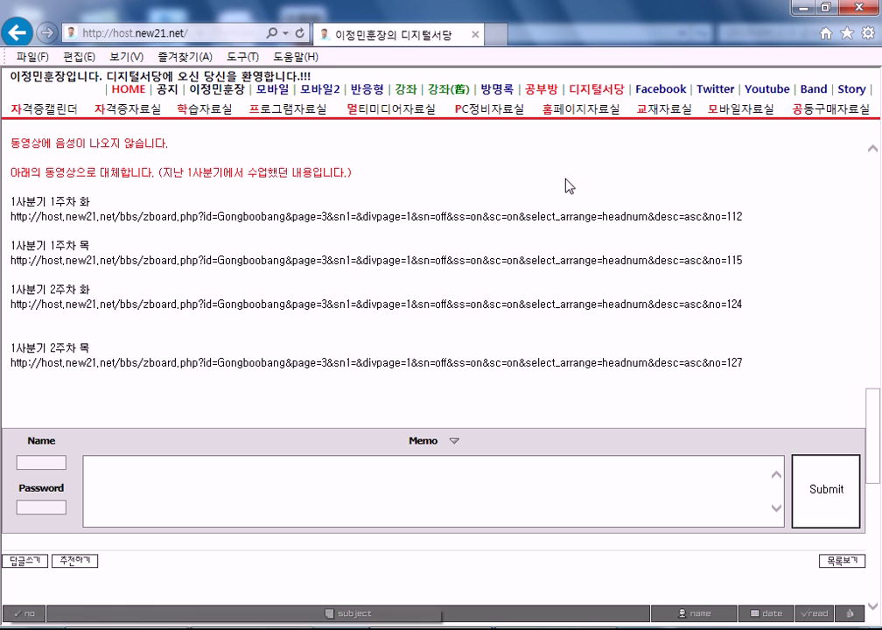
scroll(576, 179, up, 5)
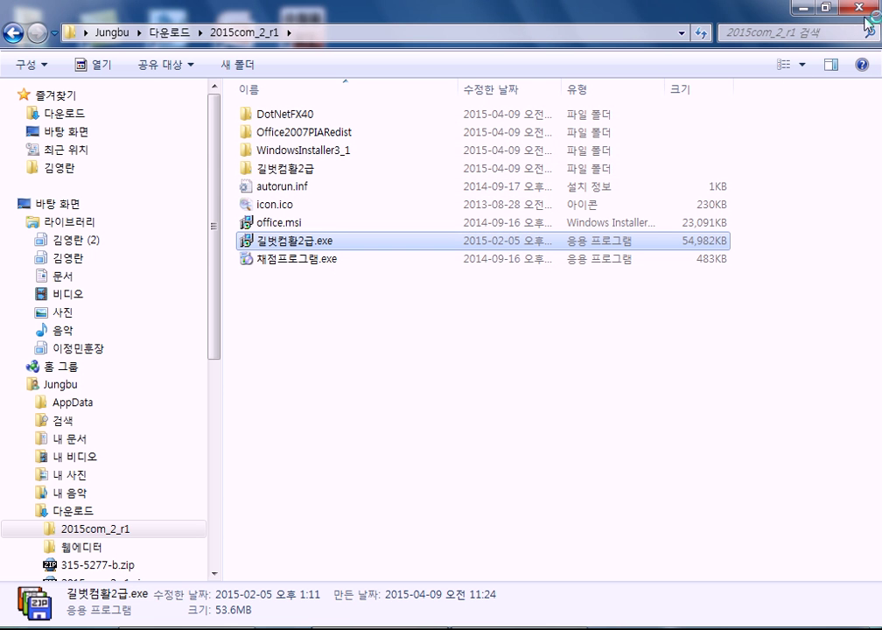
- Close the 2015com_2_r1 folder window and launch Microsoft Office Excel 2007 from the desktop
click(862, 13)
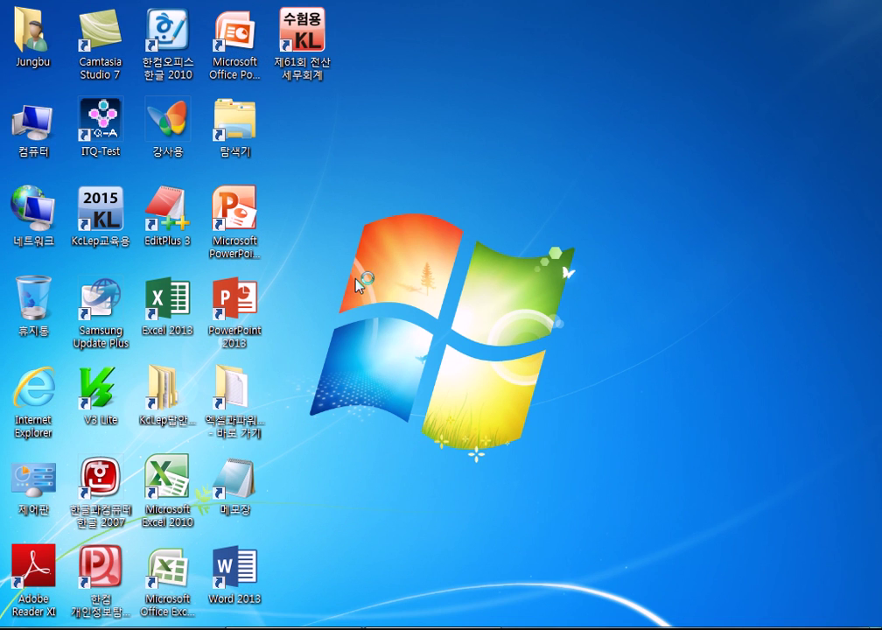
click(175, 588)
double_click(176, 588)
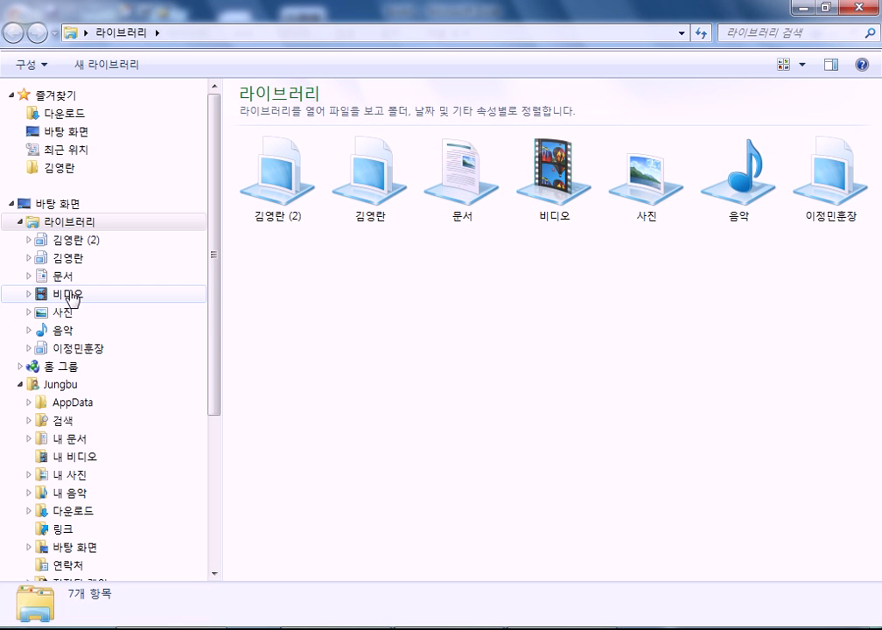
- Locate 섹션02문제.xlsm in the 문서 library under 길벗컴활2급 > 01 섹션, and close the folder window
click(58, 276)
double_click(293, 270)
double_click(290, 162)
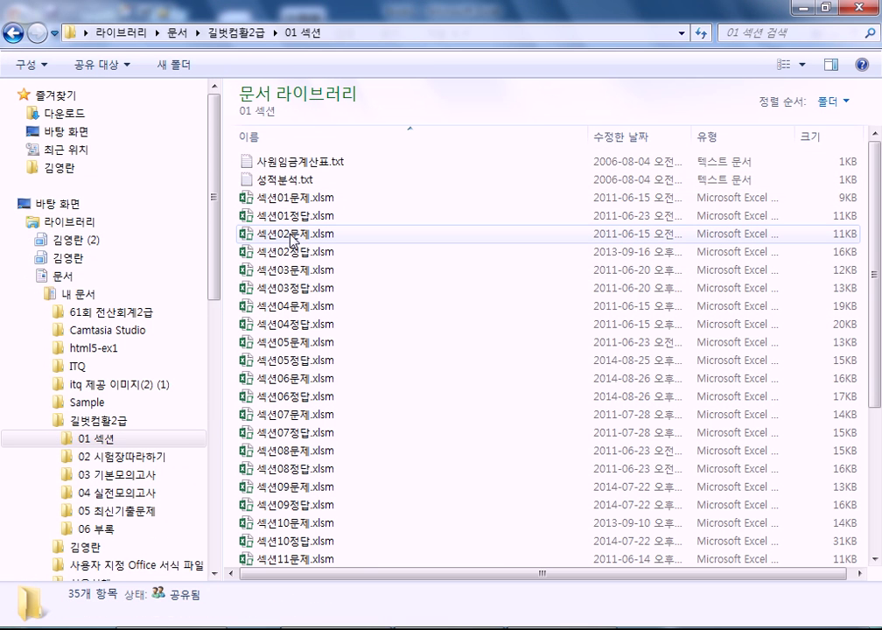
click(293, 233)
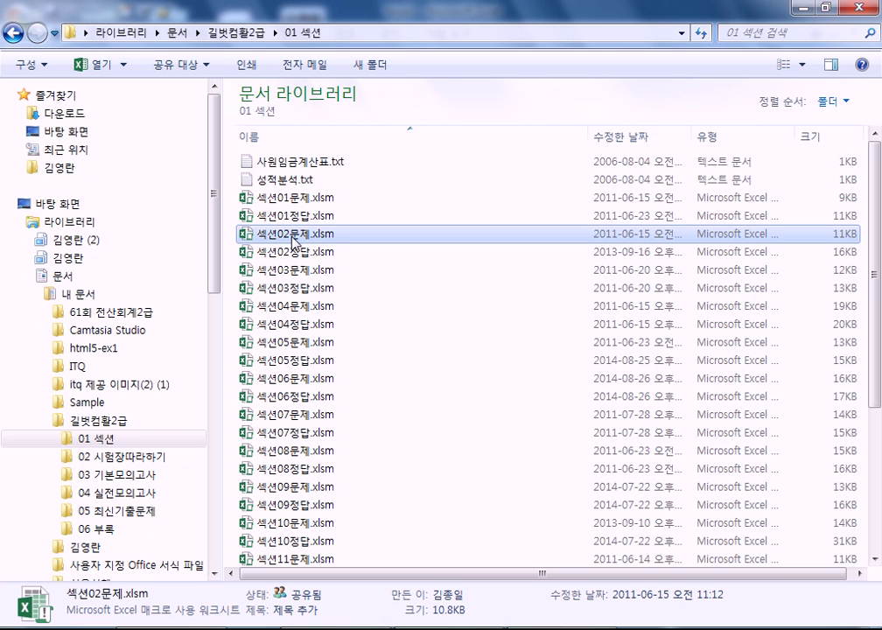
click(861, 7)
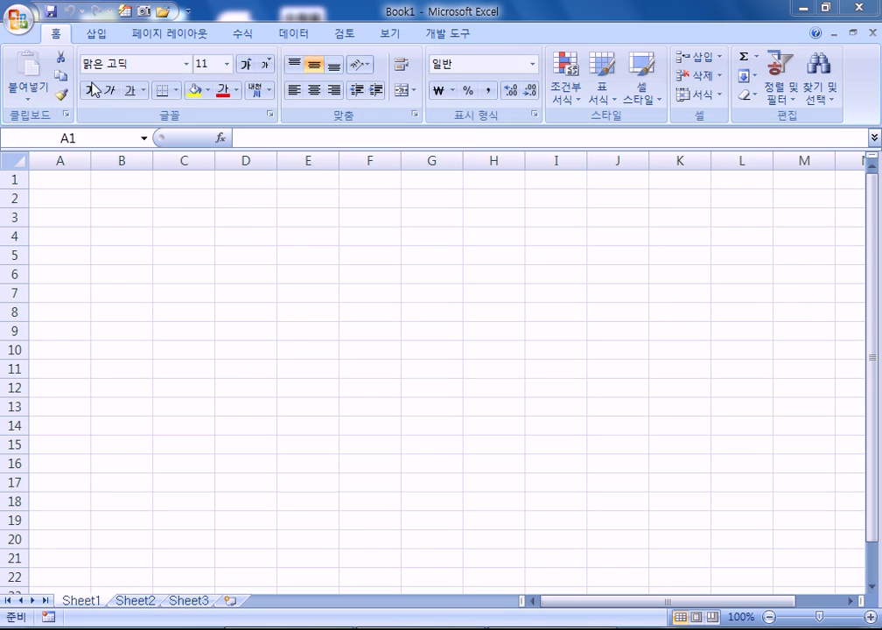
- Open 섹션02문제.xlsm in Excel from the 길벗컴활2급 > 01 섹션 folder on the C: drive
click(19, 20)
click(70, 97)
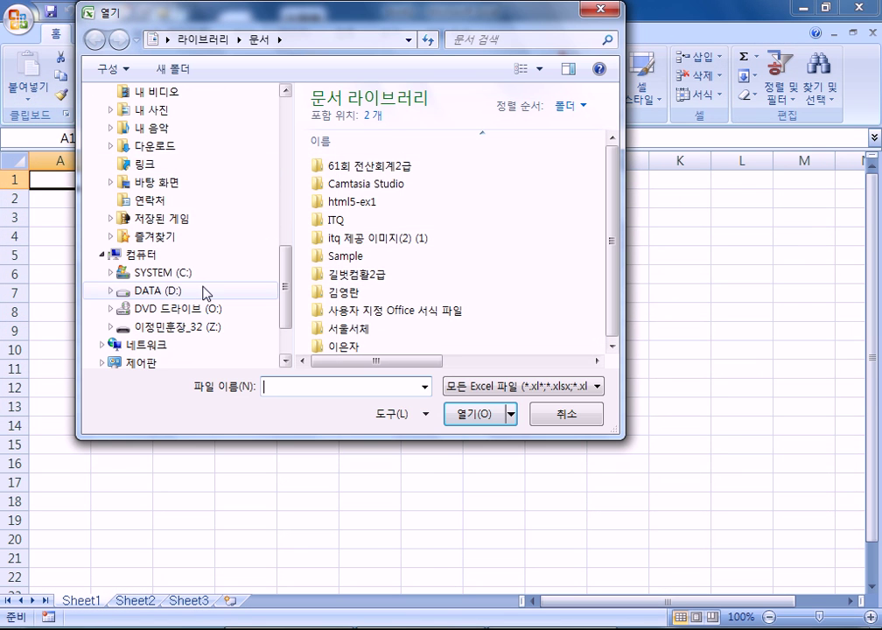
click(163, 275)
scroll(162, 278, up, 2)
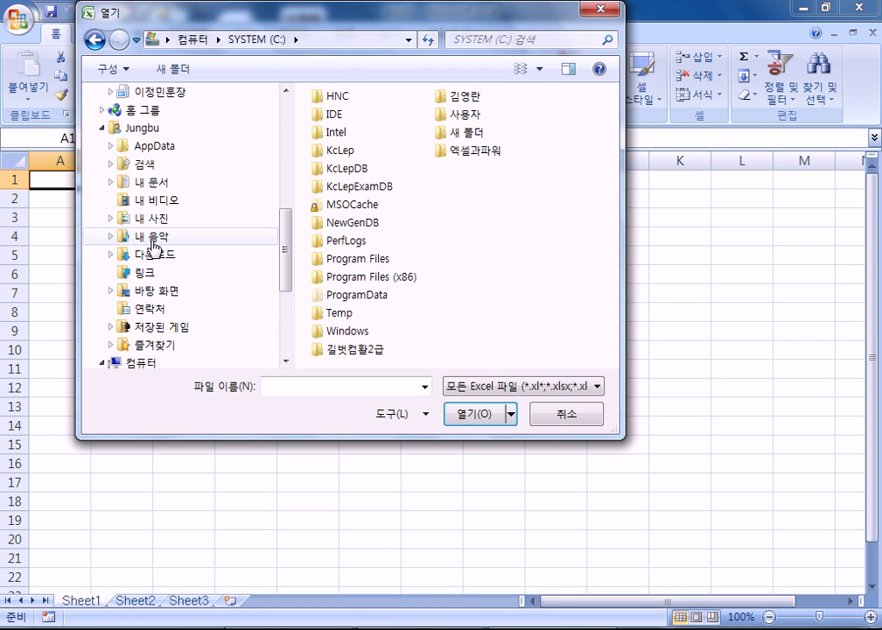
click(154, 182)
click(364, 228)
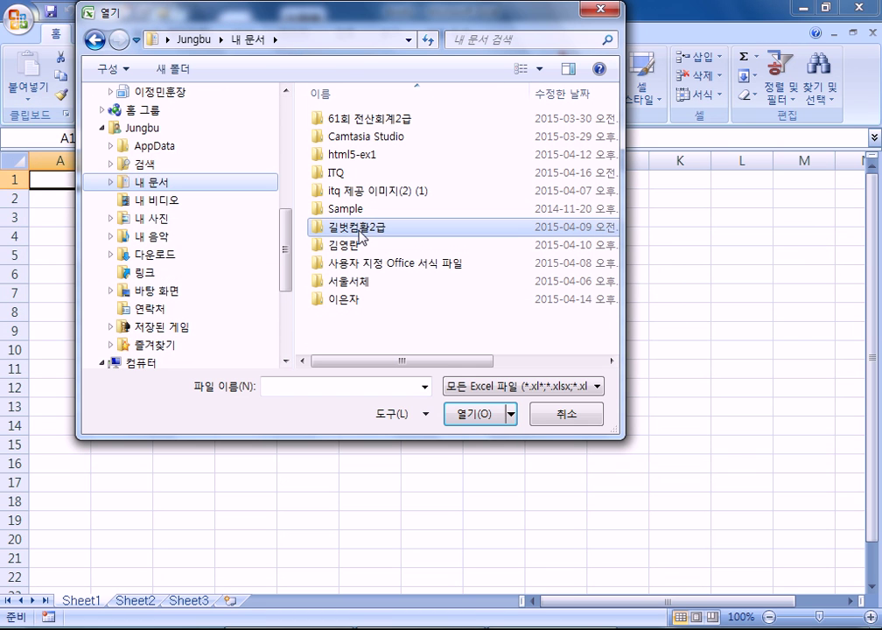
drag(282, 232, 279, 302)
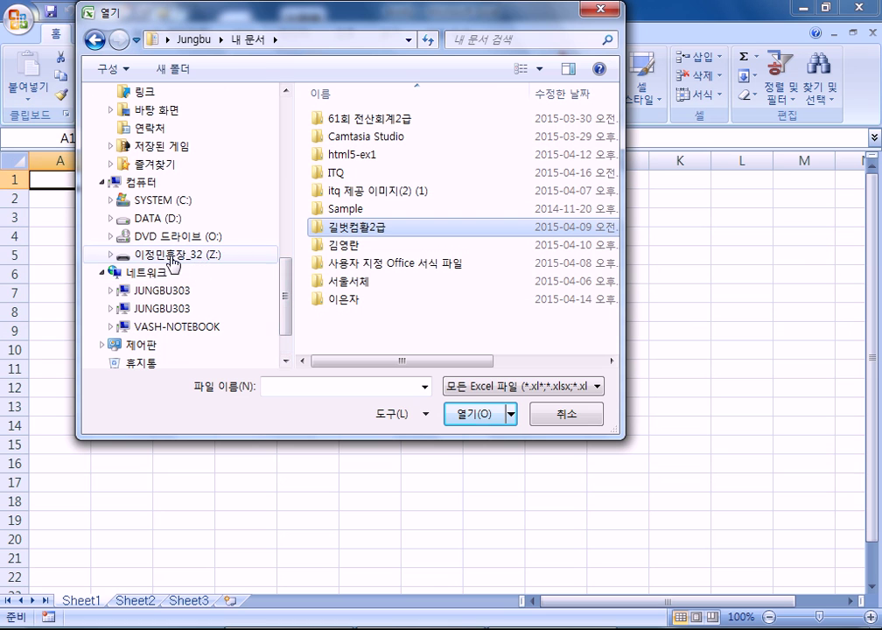
click(131, 182)
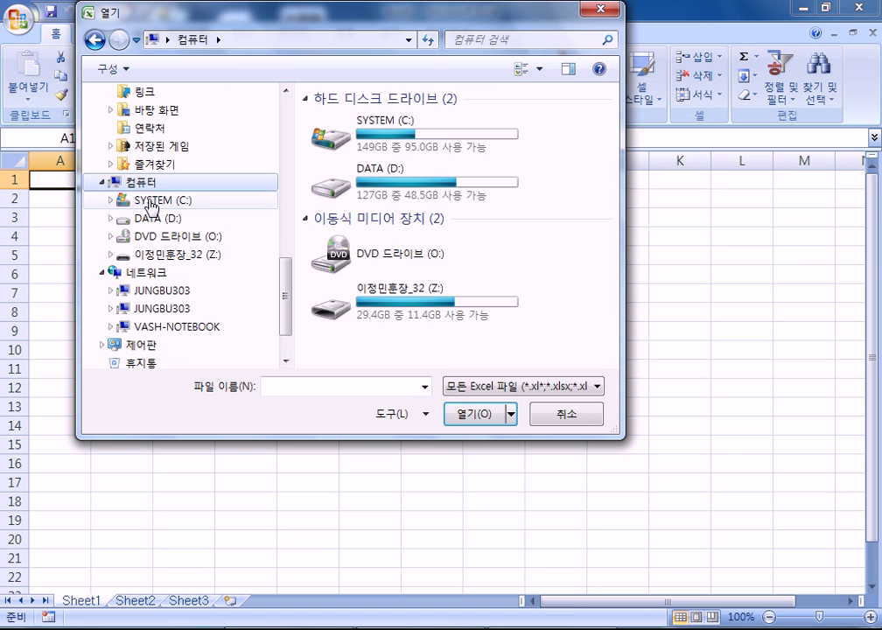
click(153, 202)
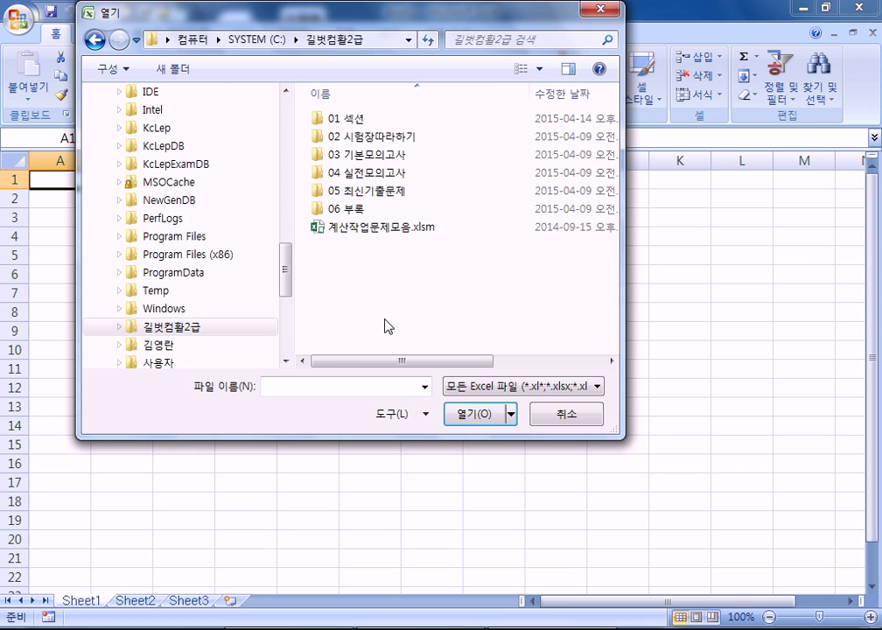
double_click(343, 120)
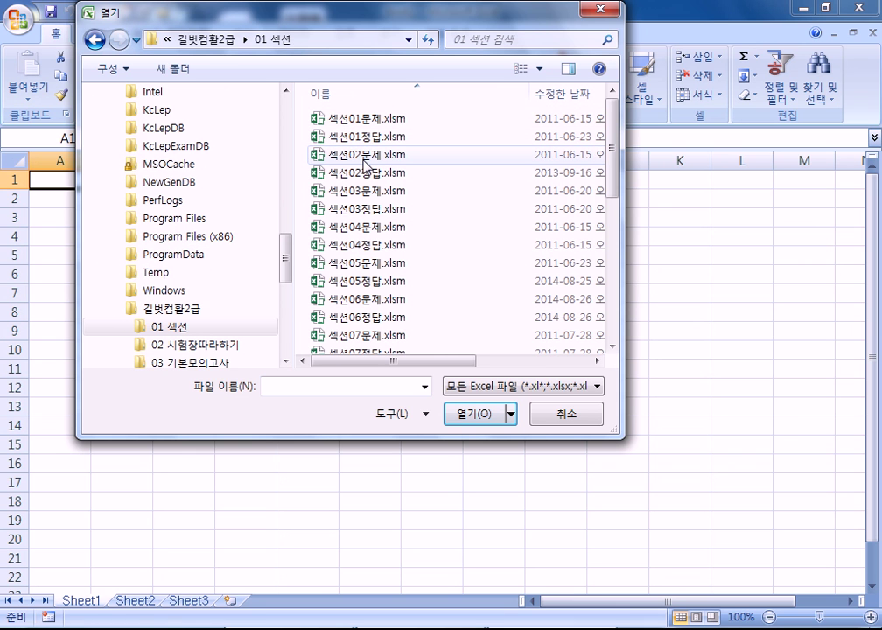
double_click(364, 155)
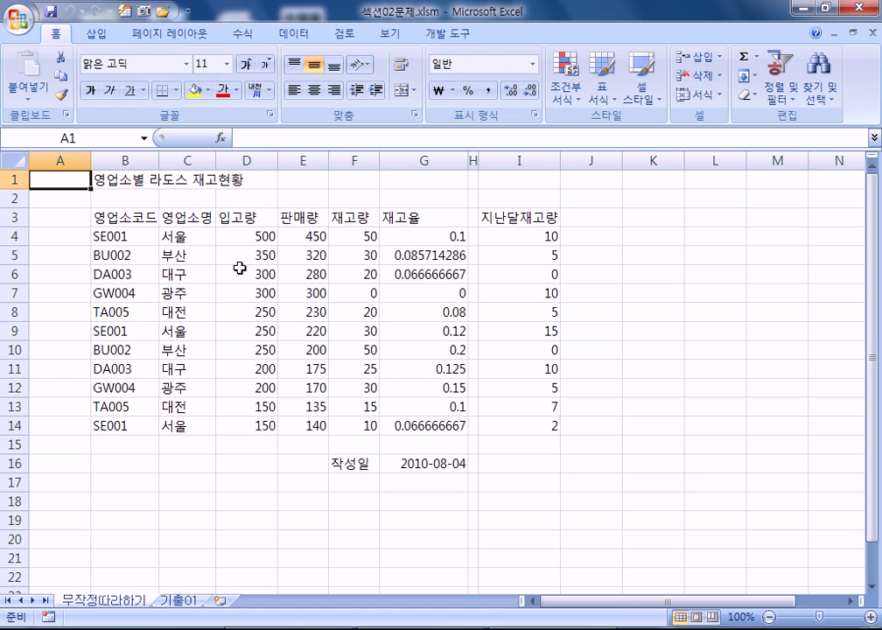
- On the 기출01 sheet, set the width of column A to 1
click(182, 603)
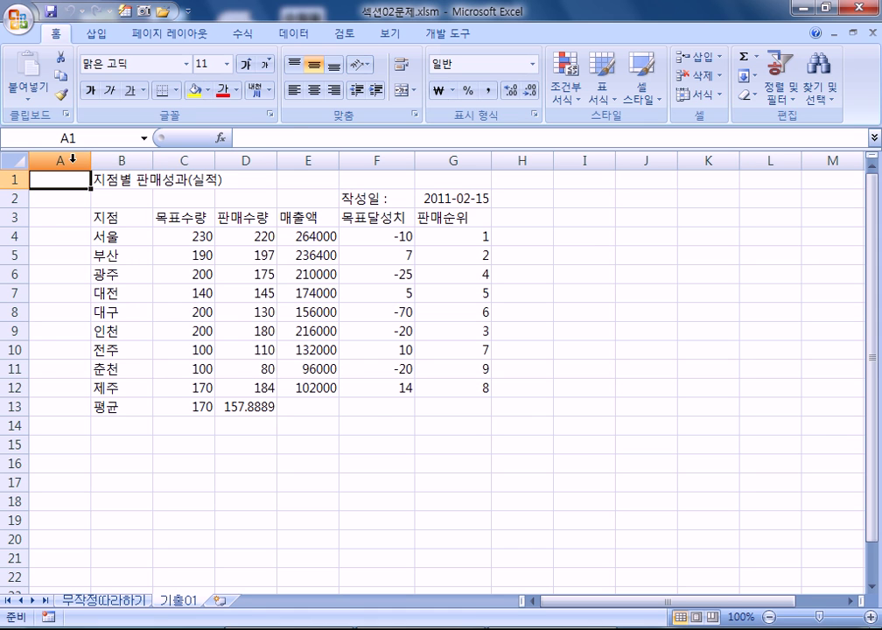
click(73, 158)
right_click(74, 164)
click(61, 165)
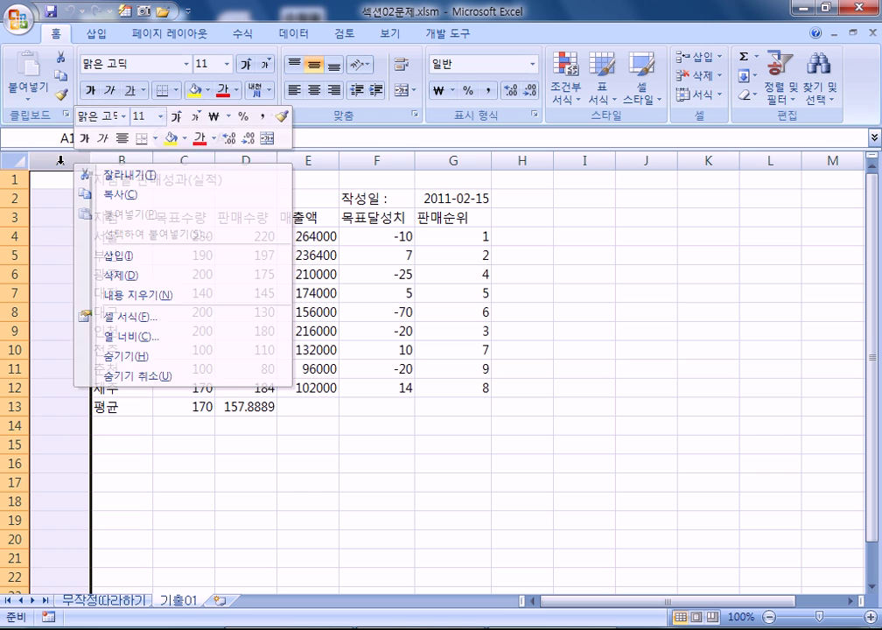
right_click(61, 165)
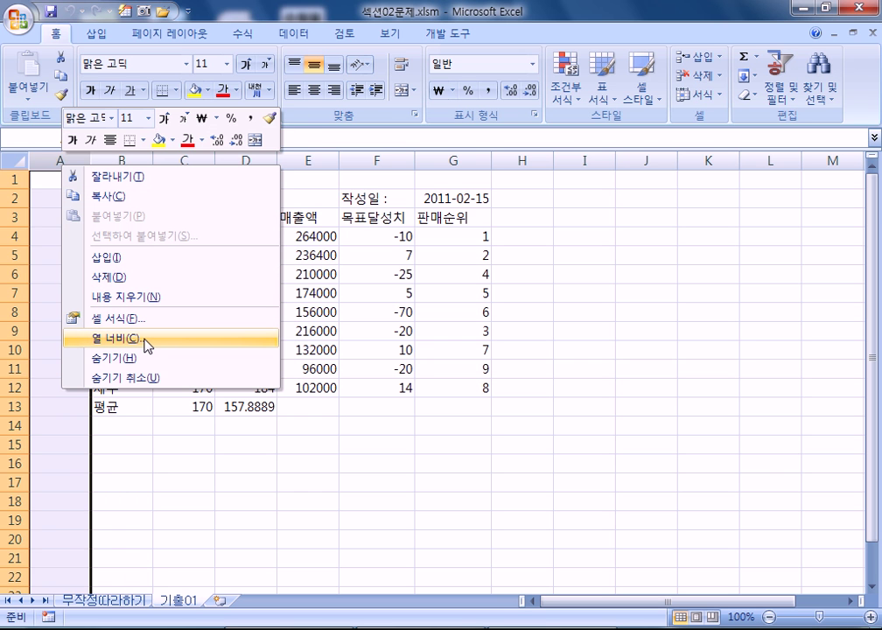
click(147, 341)
text(1)
click(109, 350)
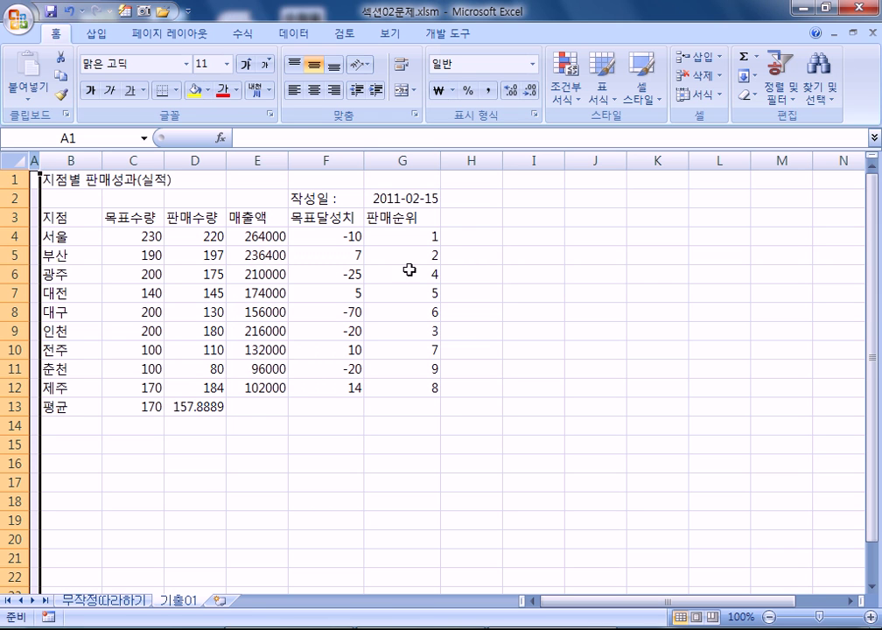
- Define the name 작성일 for date cell G2 and check it by reselecting the cell
click(408, 200)
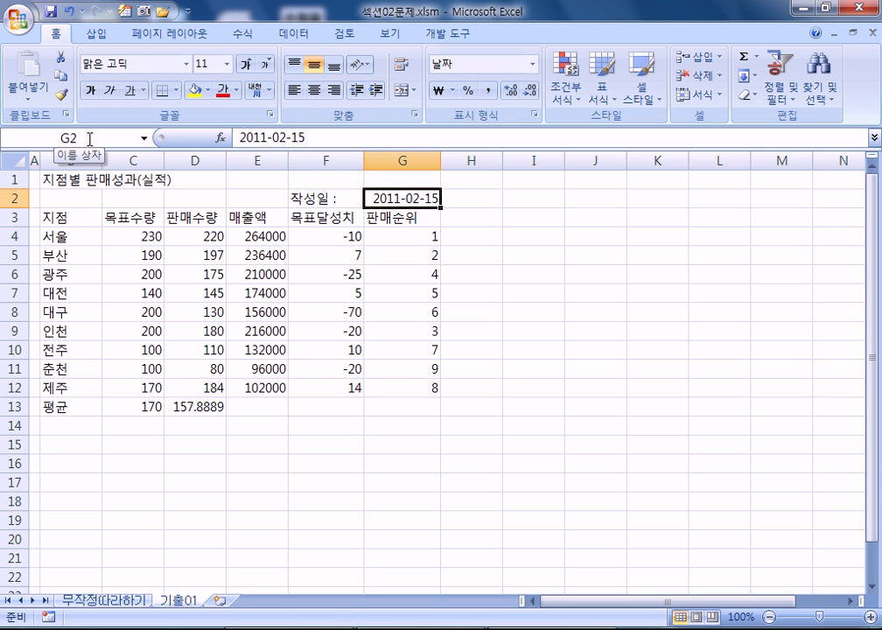
click(89, 138)
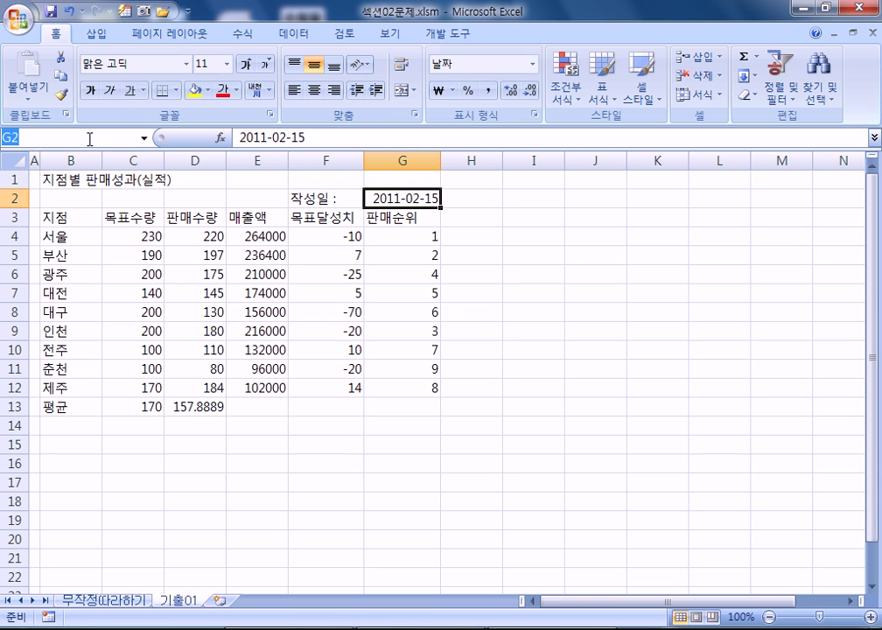
text(작성일)
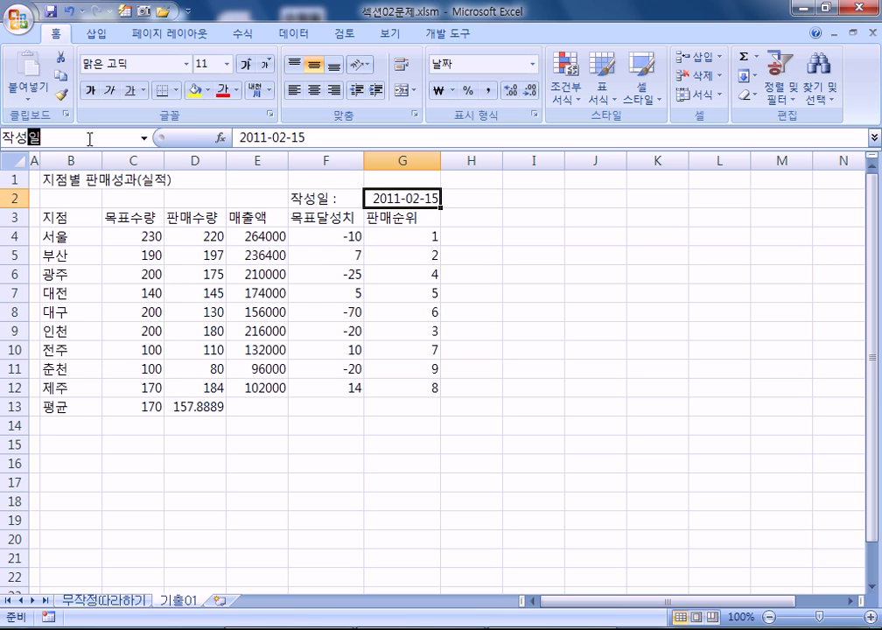
key(Return)
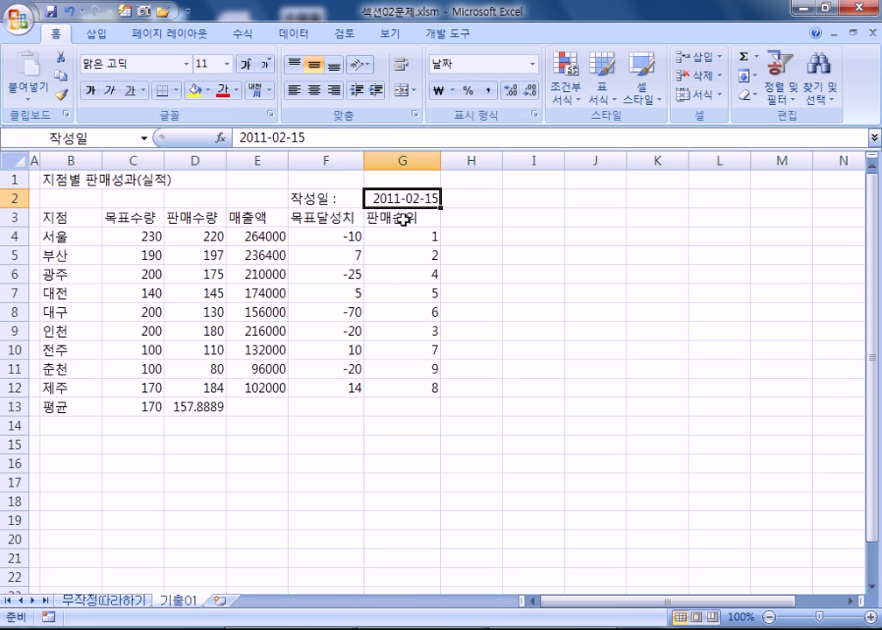
click(479, 199)
click(417, 211)
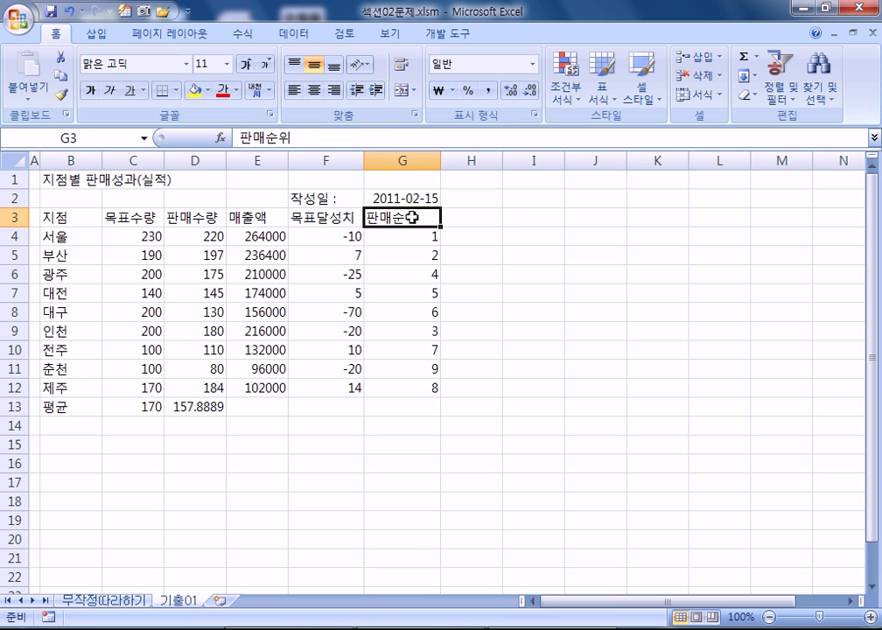
click(408, 186)
click(399, 198)
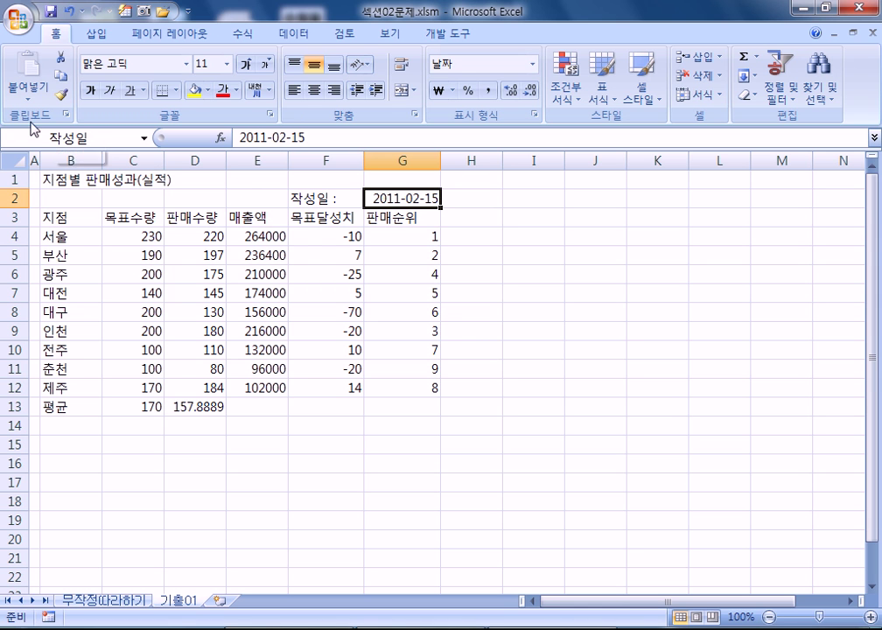
- Try Merge & Center on the title range B1:G1, toggling it on and off
click(63, 180)
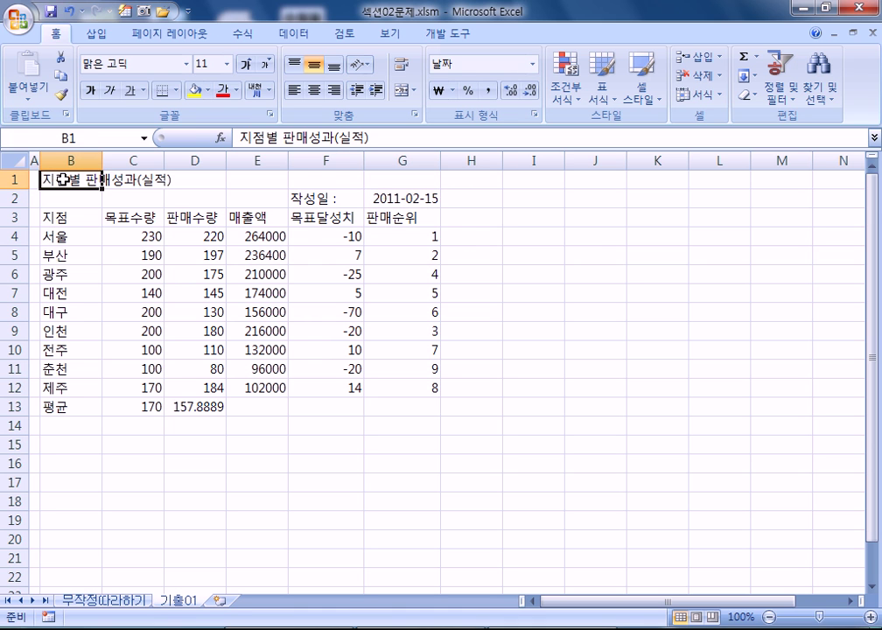
drag(63, 181, 390, 183)
drag(78, 176, 374, 181)
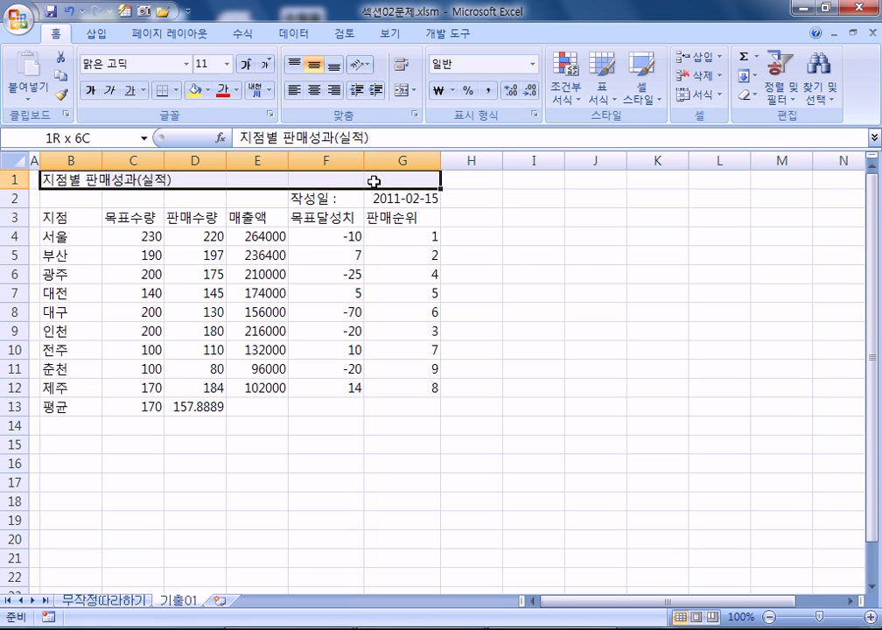
click(401, 93)
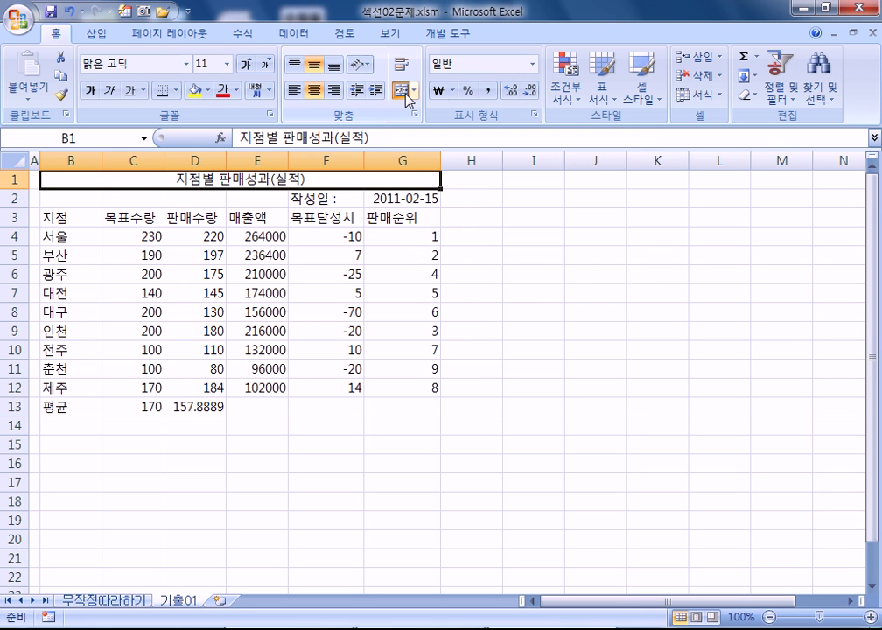
click(406, 92)
click(405, 93)
click(407, 92)
- Merge and center the title across B1:G1
click(131, 215)
drag(122, 180, 410, 178)
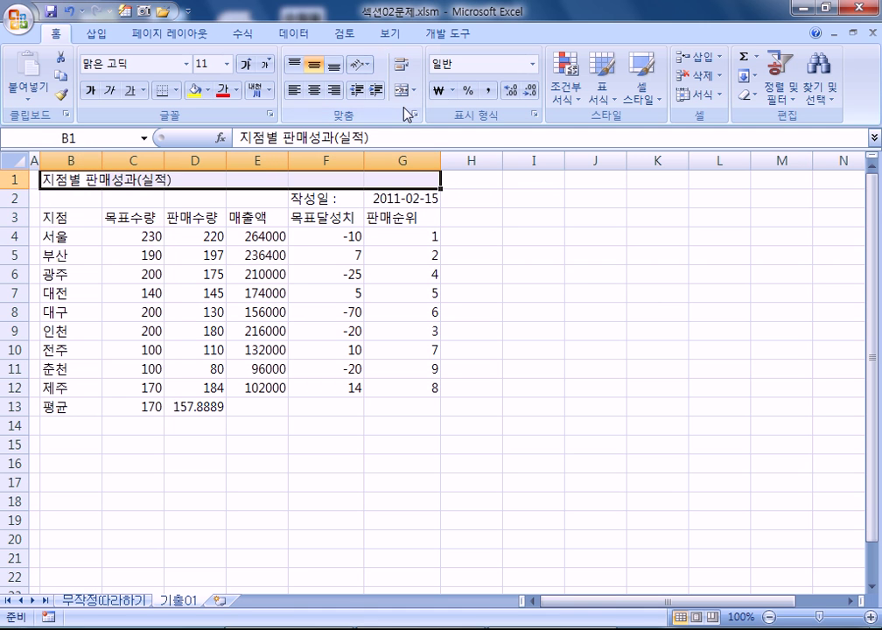
click(402, 91)
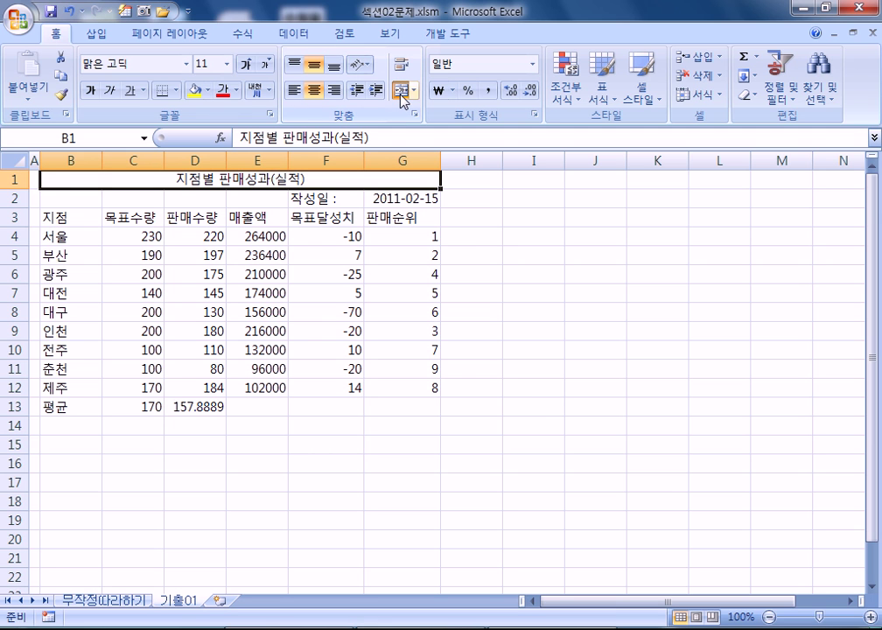
- Set the font of the merged title in B1 to 궁서체
click(188, 64)
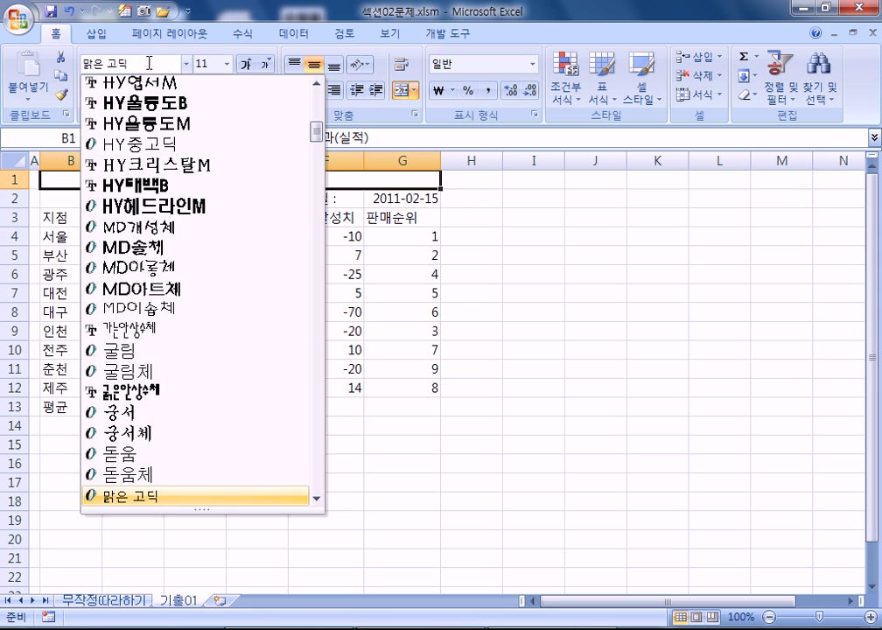
click(149, 63)
click(152, 64)
text(궁서체)
key(Return)
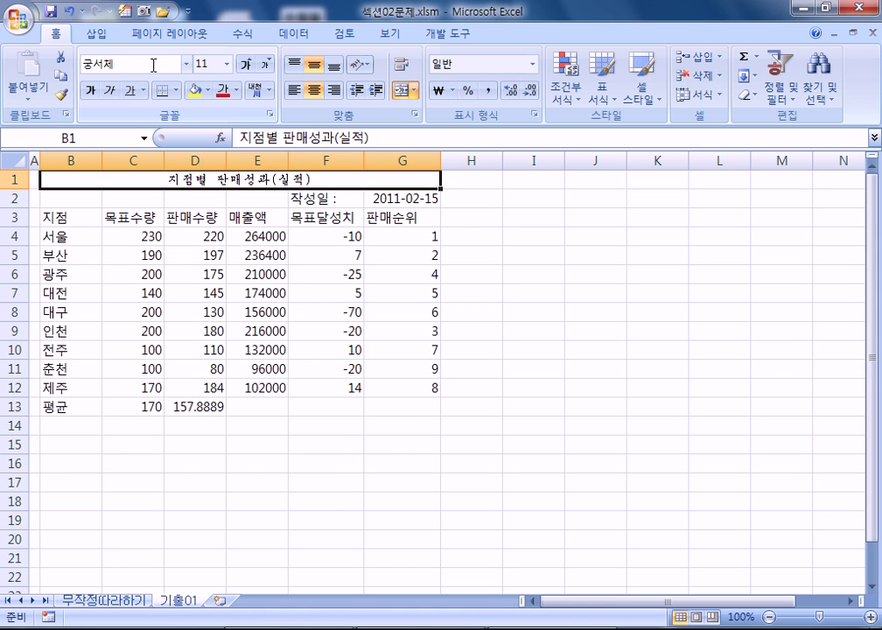
click(129, 62)
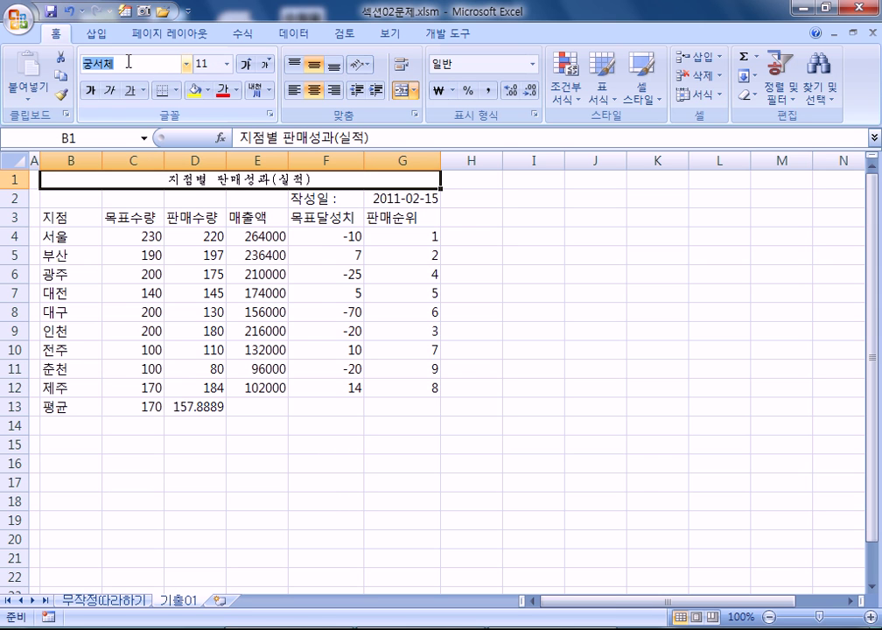
click(186, 64)
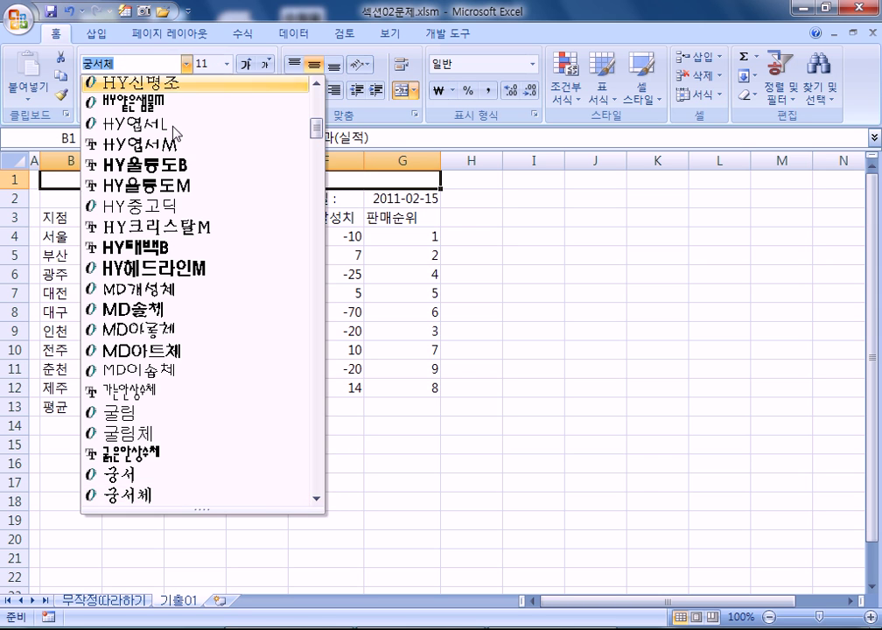
click(133, 497)
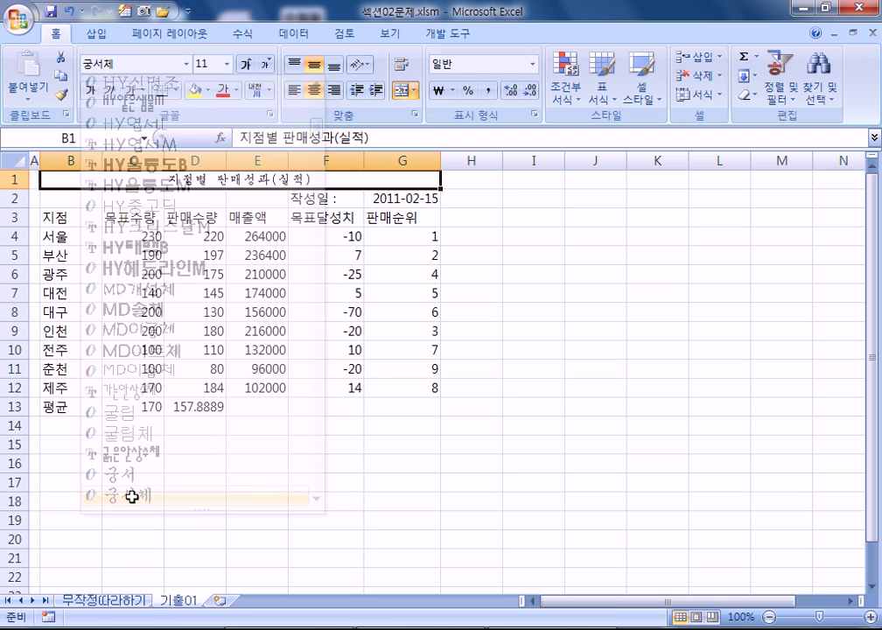
- Set the title's font size to 16
click(226, 64)
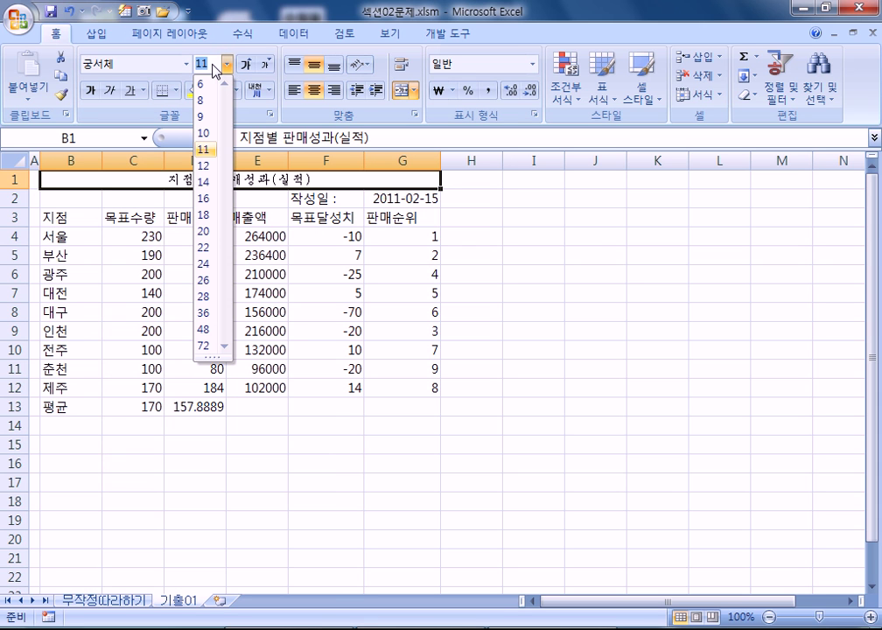
text(16)
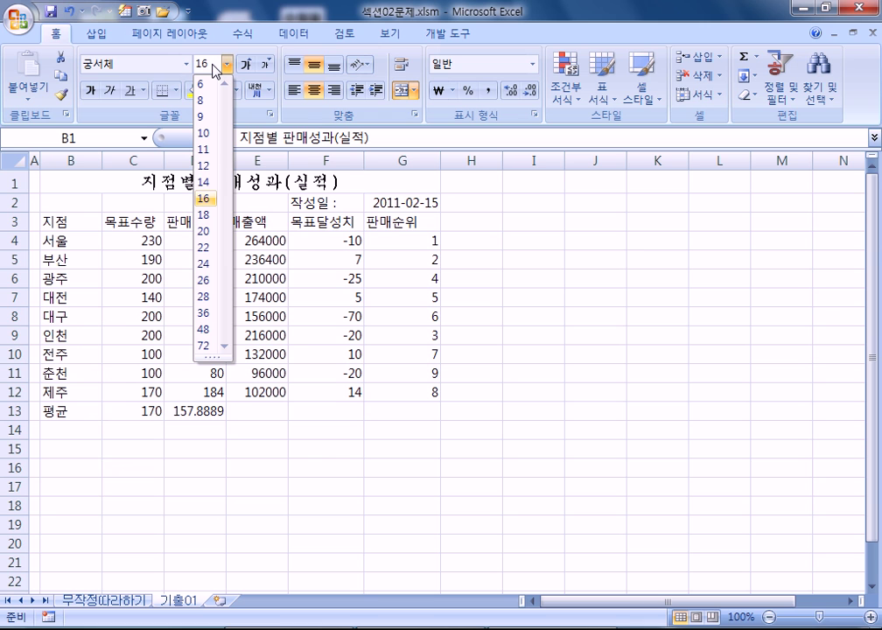
key(Return)
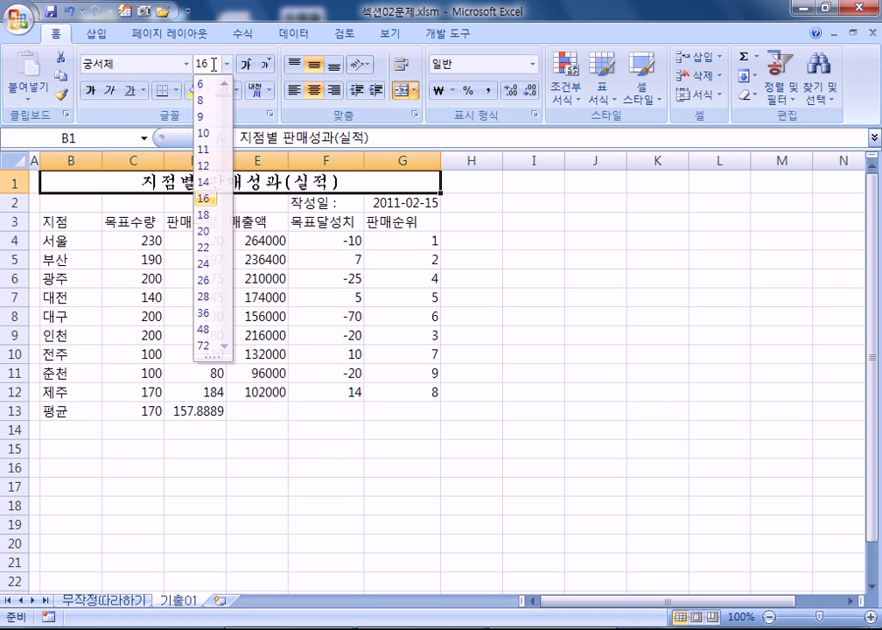
- Try a title font size of 17, stepping it up to 18 and back down to 16
click(230, 64)
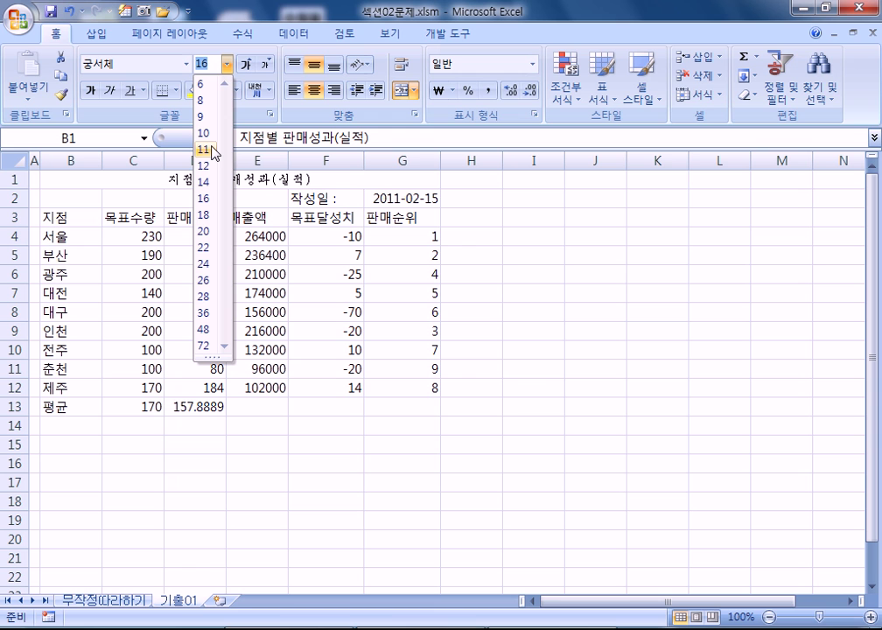
text(17)
key(Return)
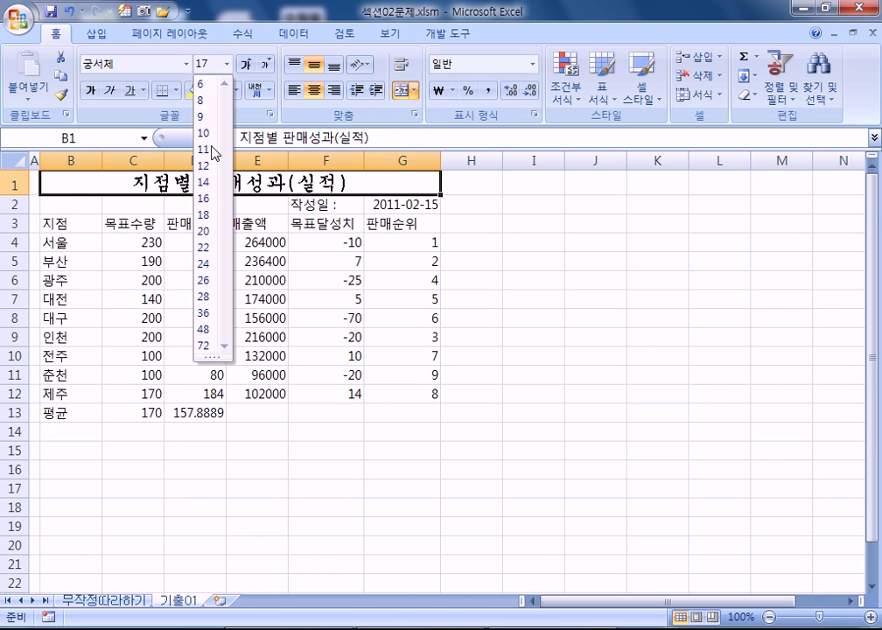
click(249, 66)
click(250, 67)
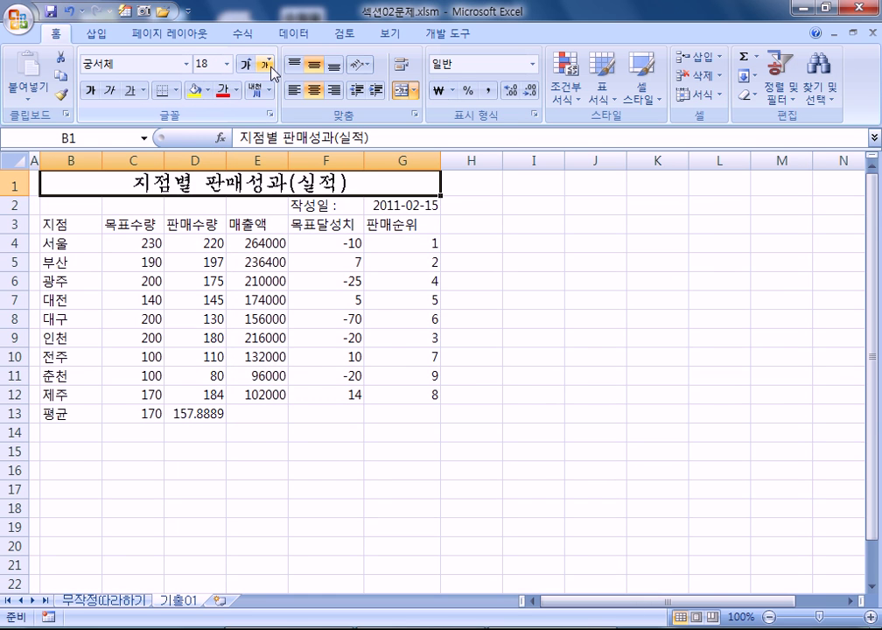
click(270, 68)
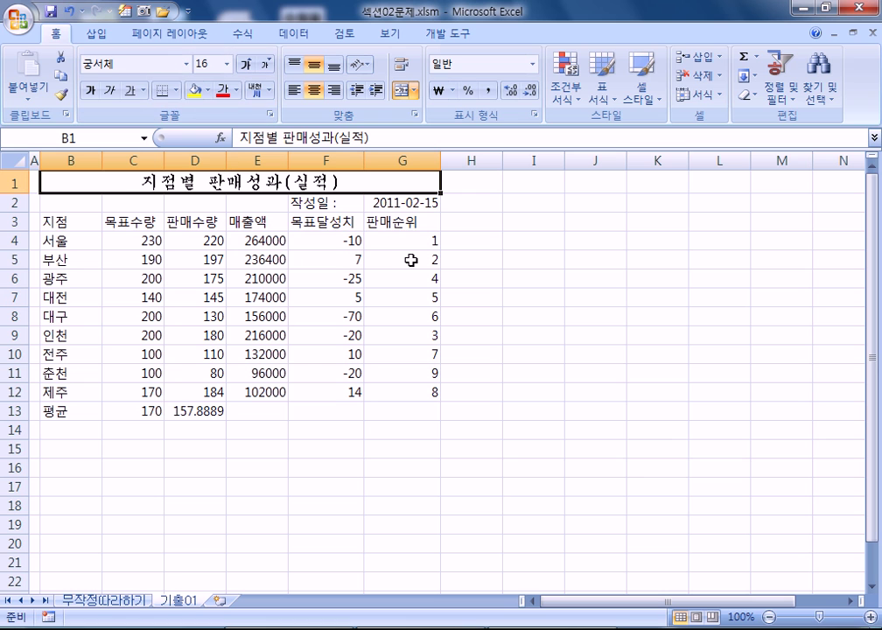
- Make the title bold and apply a double underline (이중 밑줄)
key(ctrl+b)
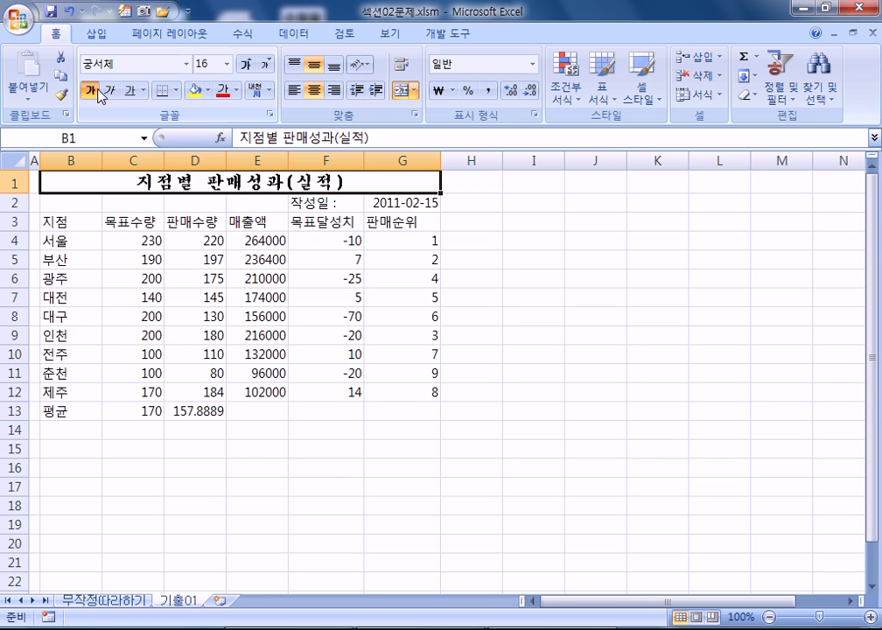
click(145, 91)
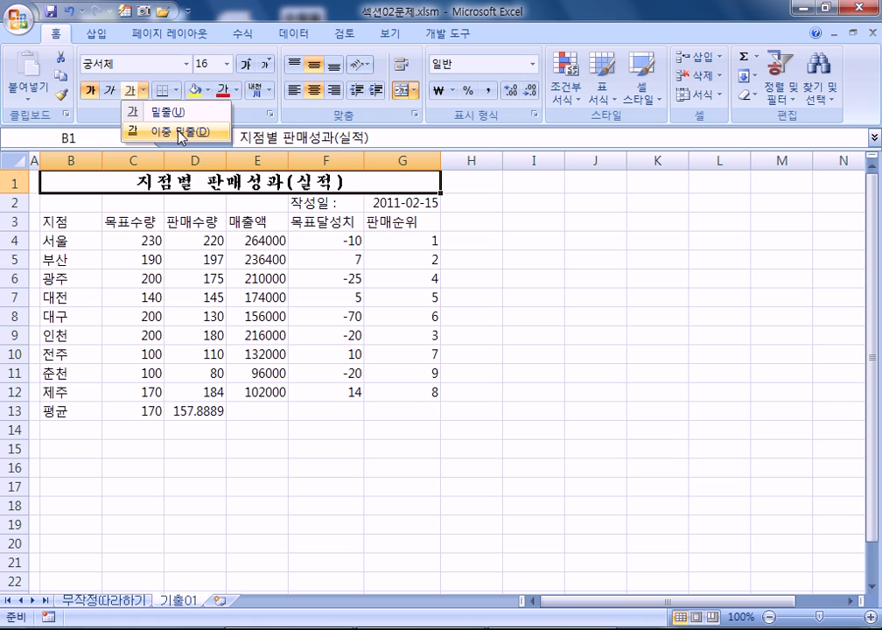
click(180, 133)
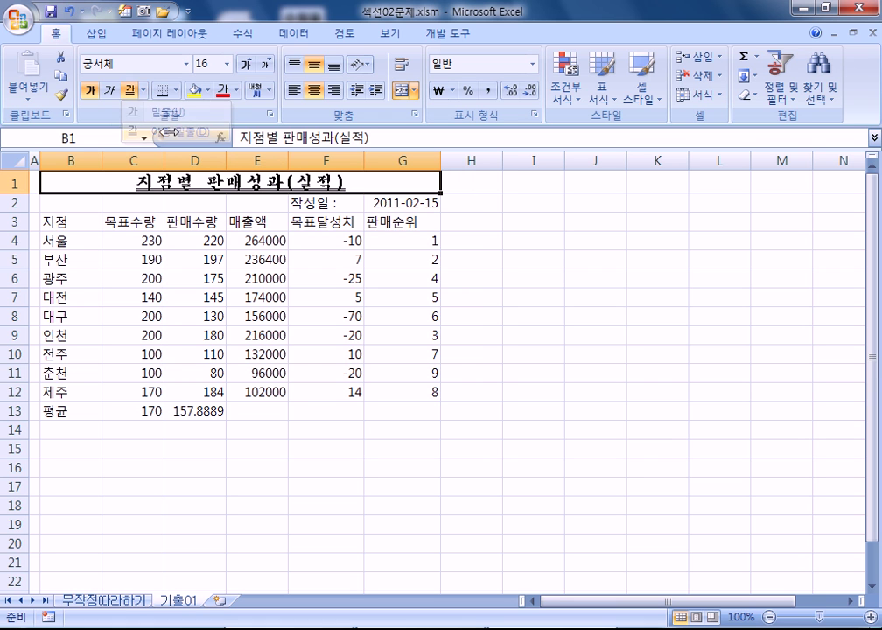
click(91, 93)
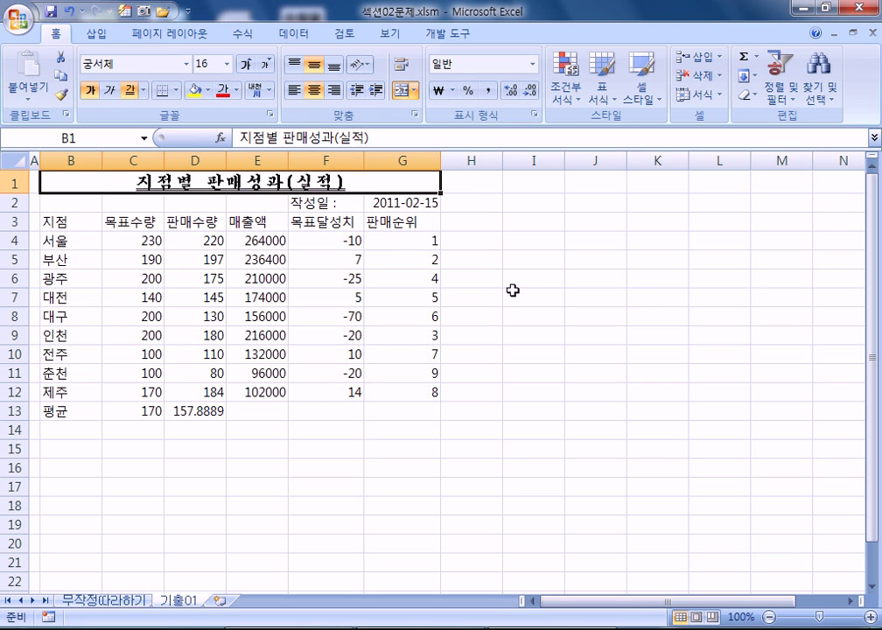
- Convert the word 실적 in the B1 title to the Hanja 實績, using the 漢字-only input form
double_click(297, 181)
drag(297, 182, 334, 183)
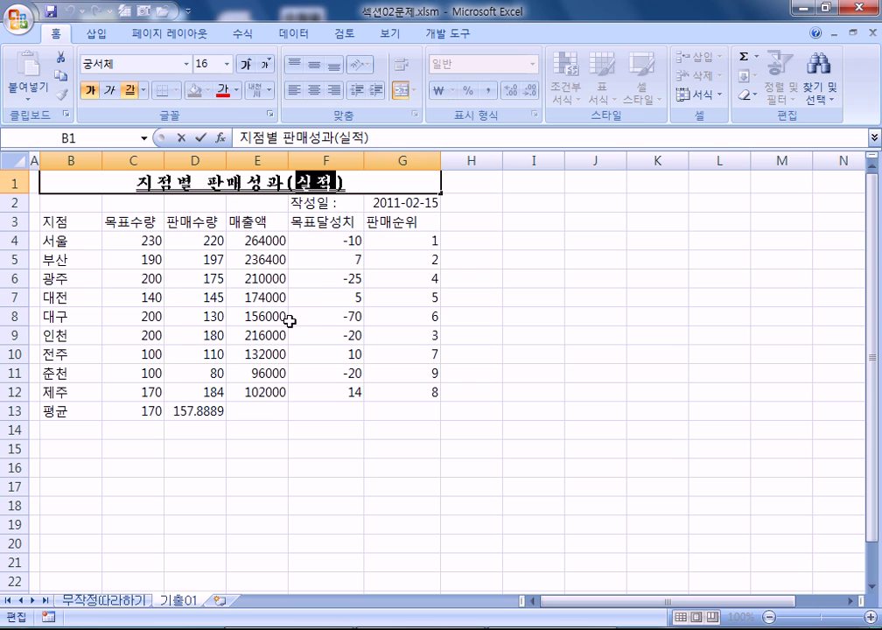
key(Hangul_Hanja)
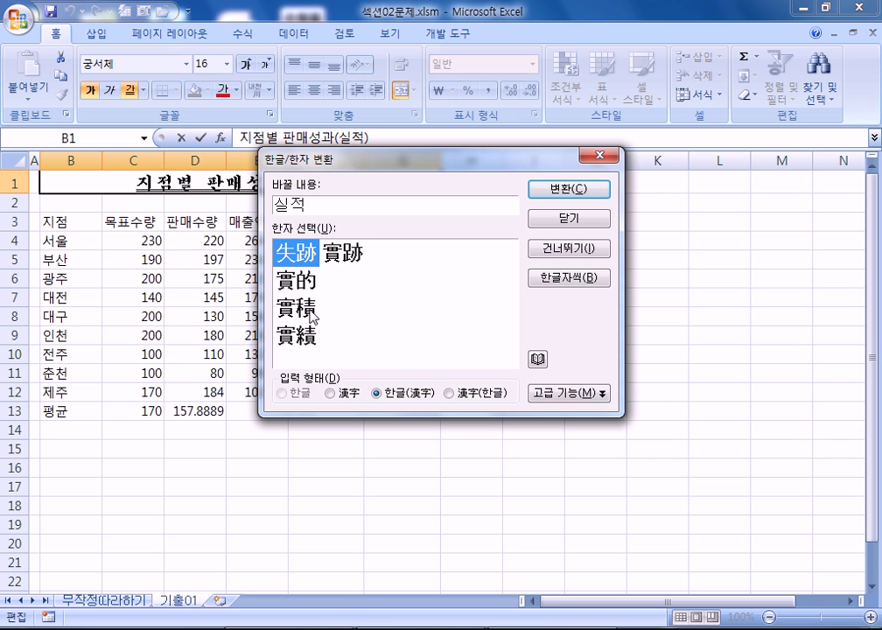
click(316, 309)
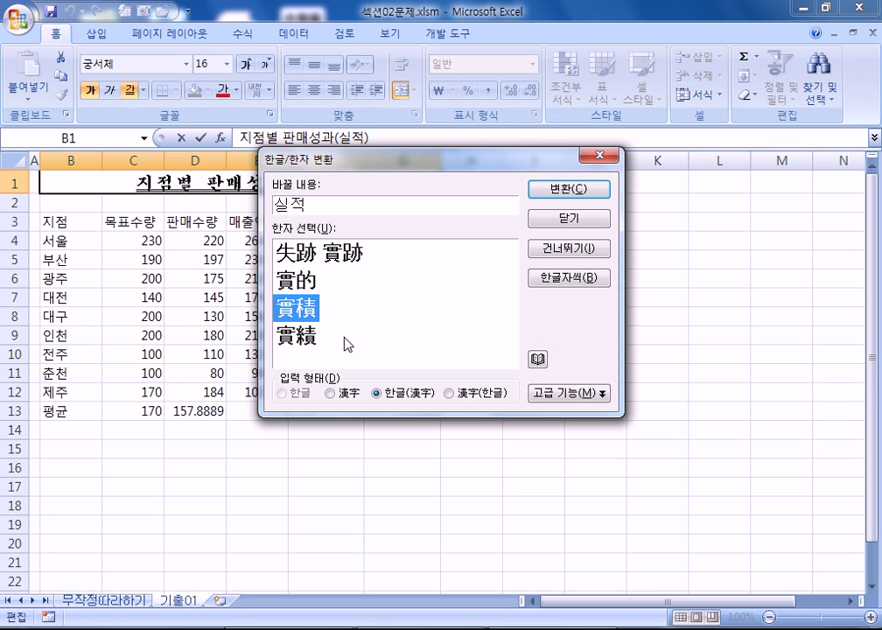
click(303, 338)
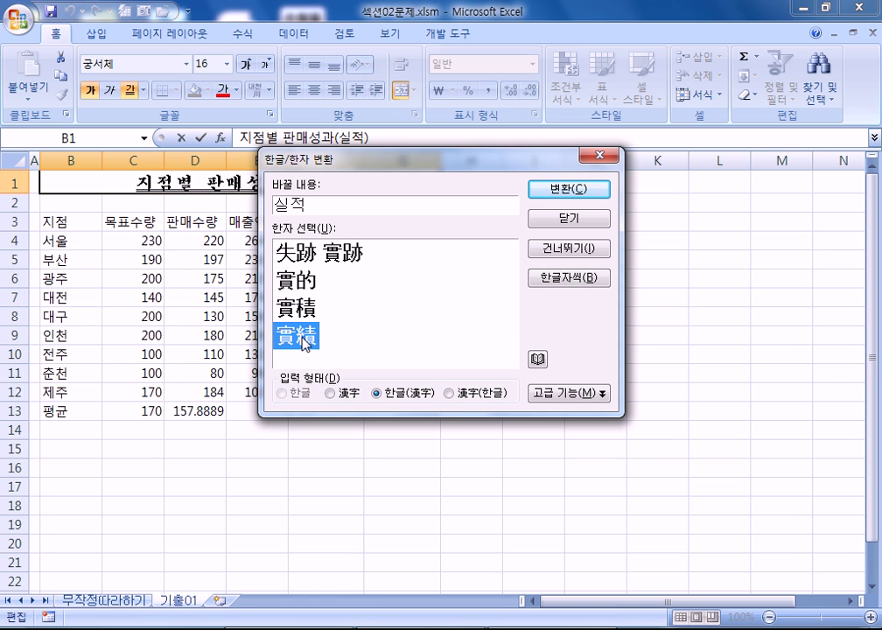
drag(429, 158, 525, 19)
click(429, 259)
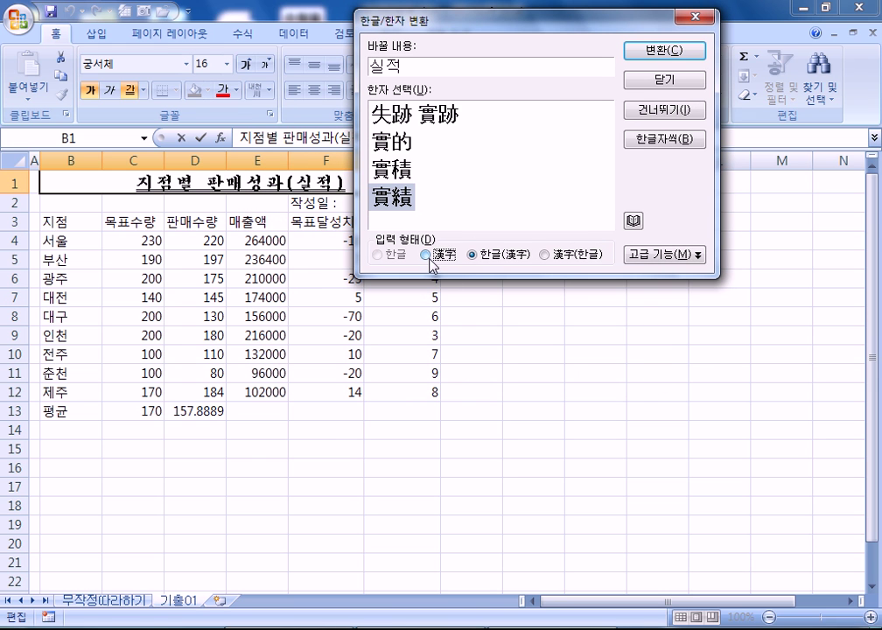
click(493, 255)
click(549, 255)
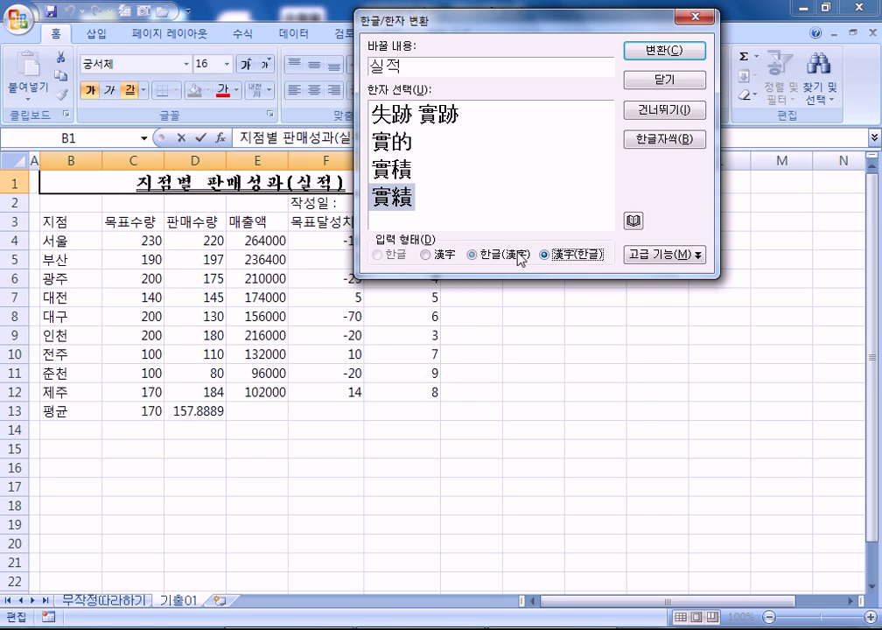
click(426, 255)
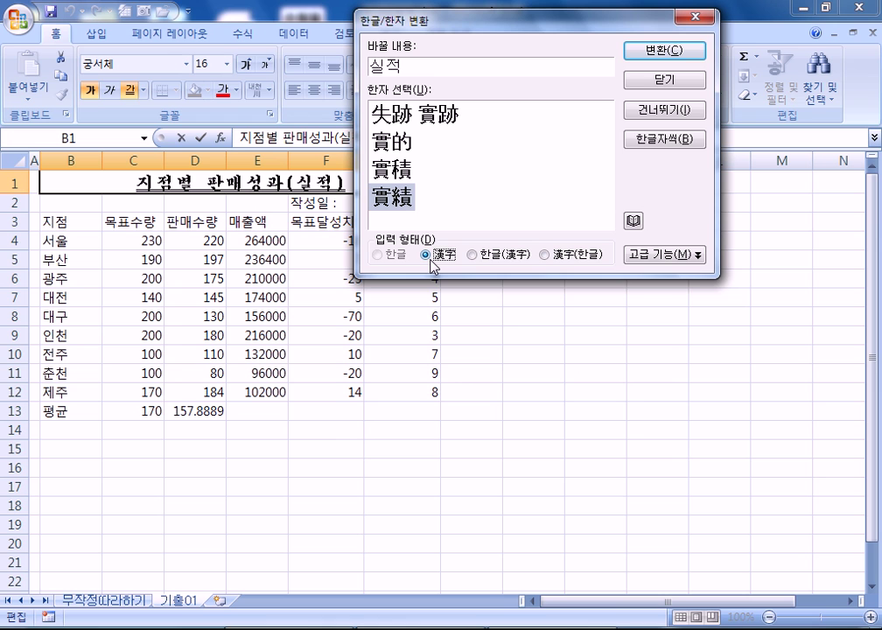
click(398, 207)
click(683, 51)
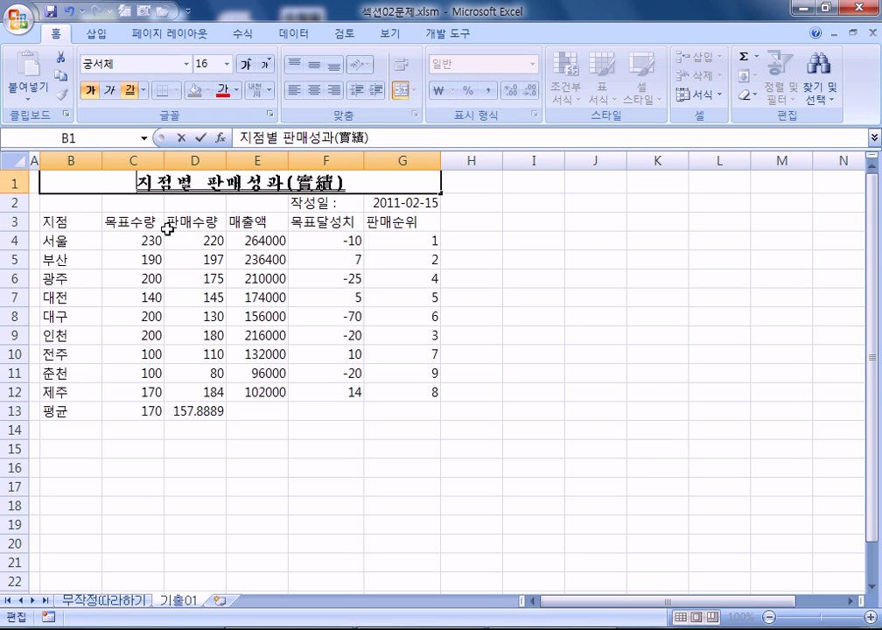
- Insert the special character ▣ at the start of the title text in B1
text(ㅁ)
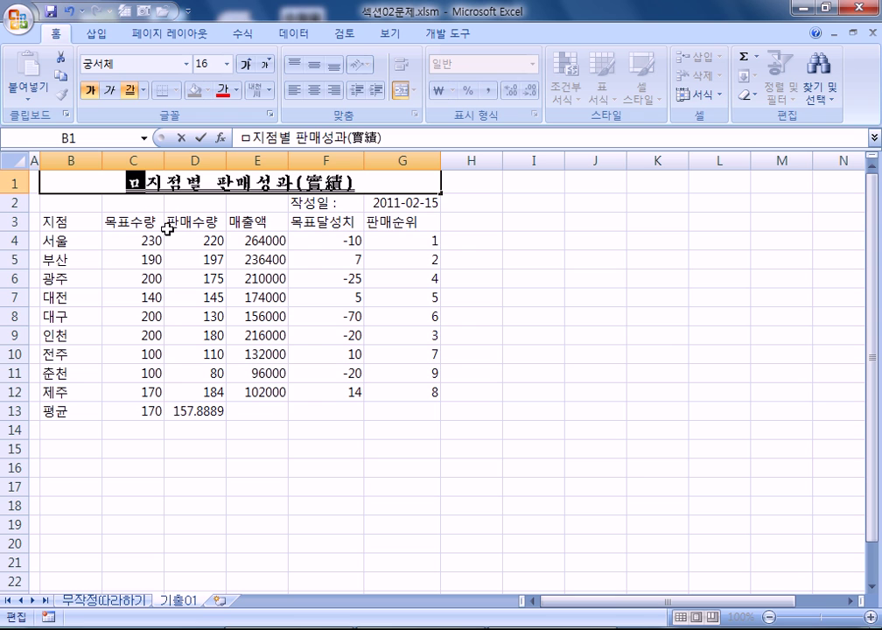
key(Hangul_Hanja)
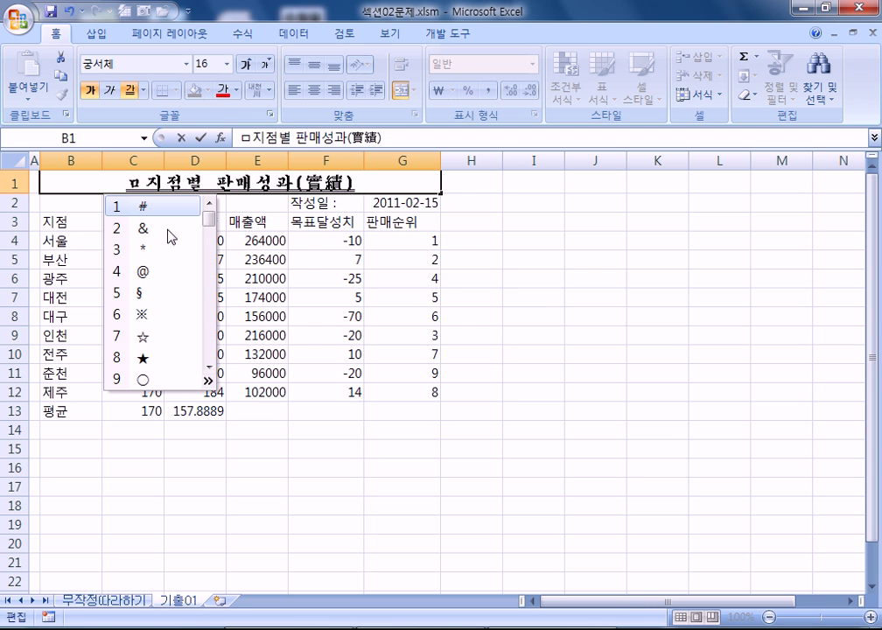
key(Tab)
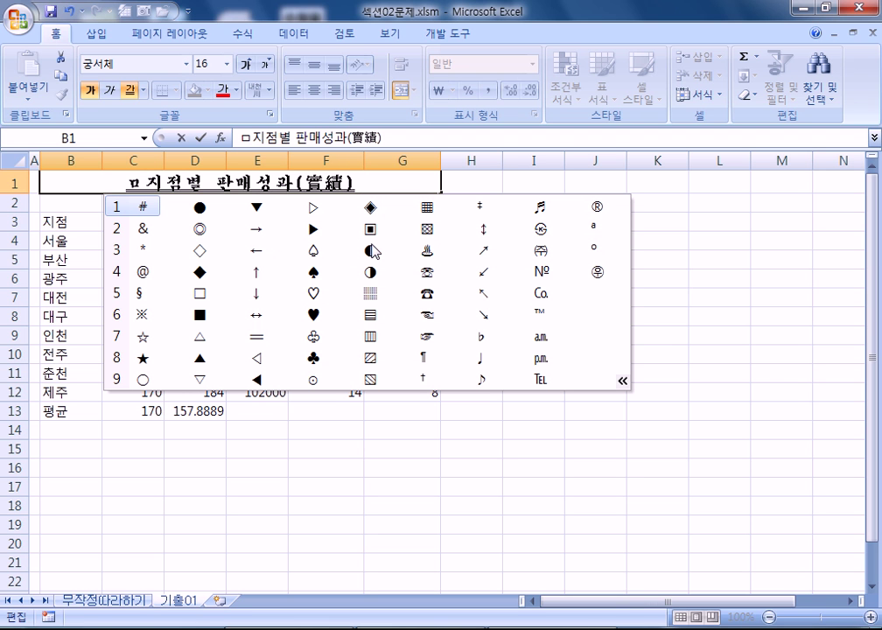
click(371, 229)
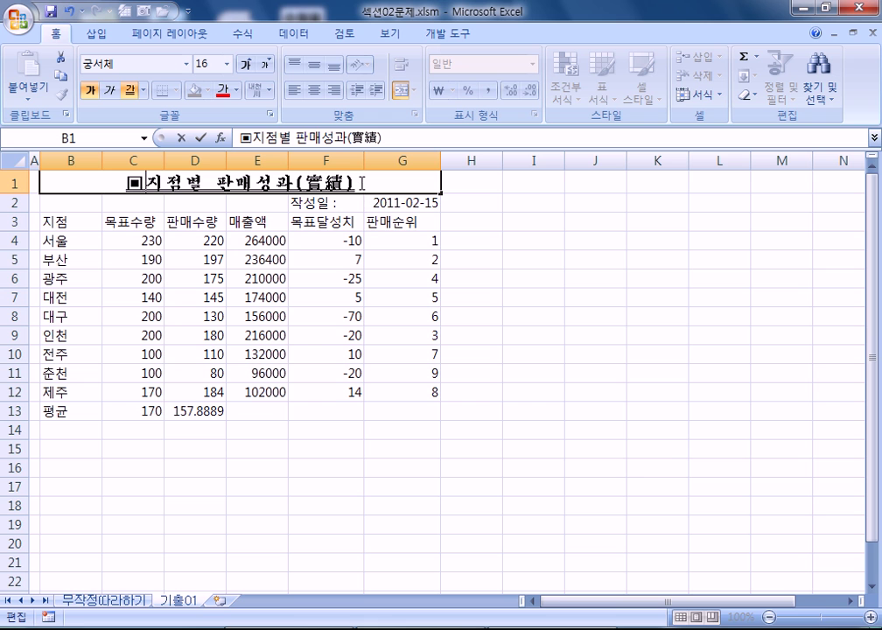
- Insert the special character ▣ at the end of the title text, after (實績)
text(ㅁ)
key(Hangul_Hanja)
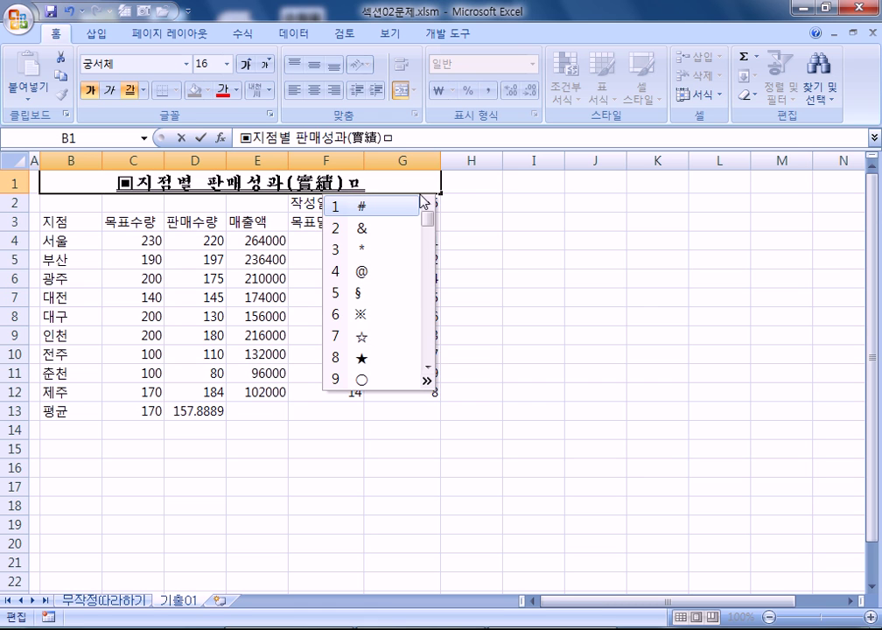
key(Tab)
key(Tab)
key(Tab)
key(Tab)
key(Tab)
key(Tab)
key(Tab)
key(Tab)
key(Tab)
key(Tab)
key(Tab)
key(Tab)
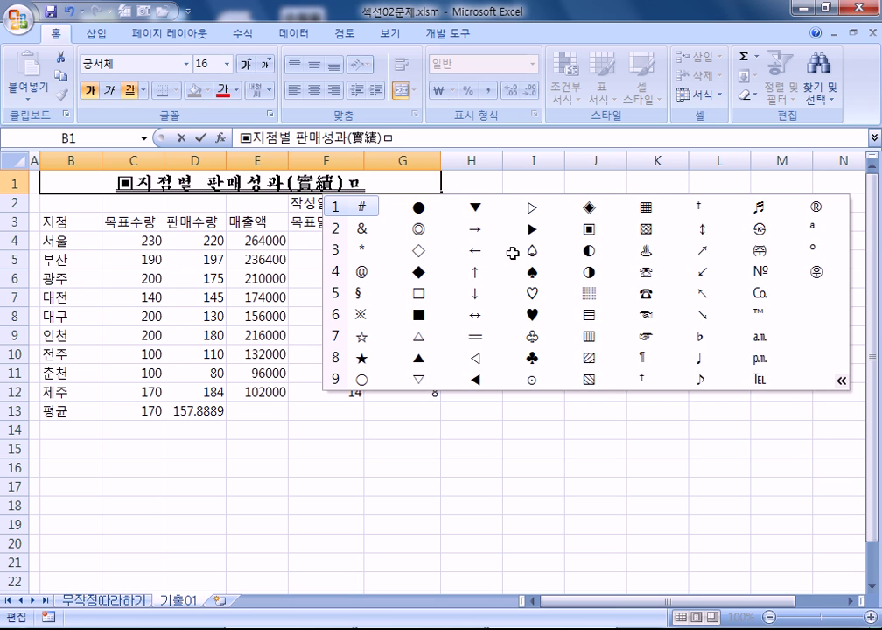
key(Tab)
key(Tab)
key(Tab)
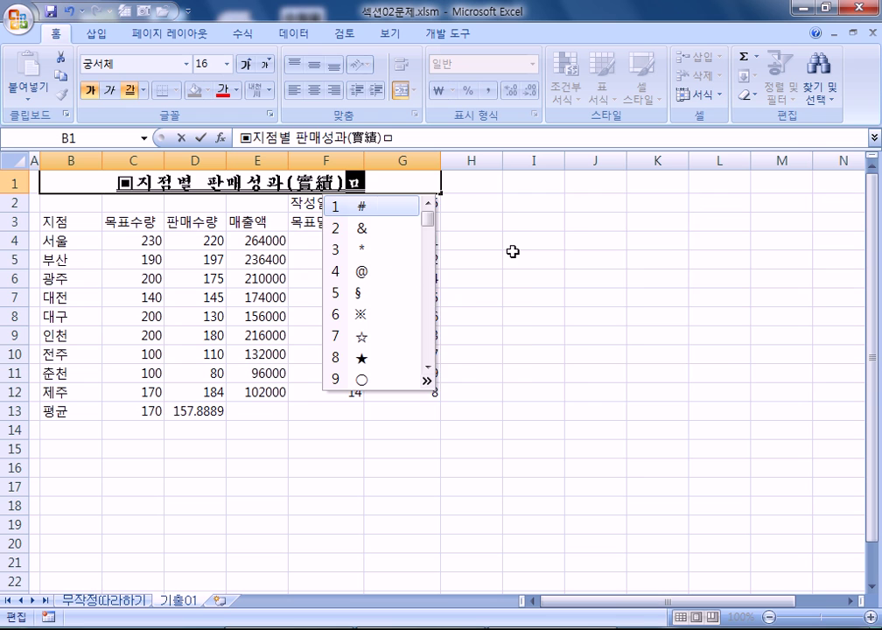
click(593, 221)
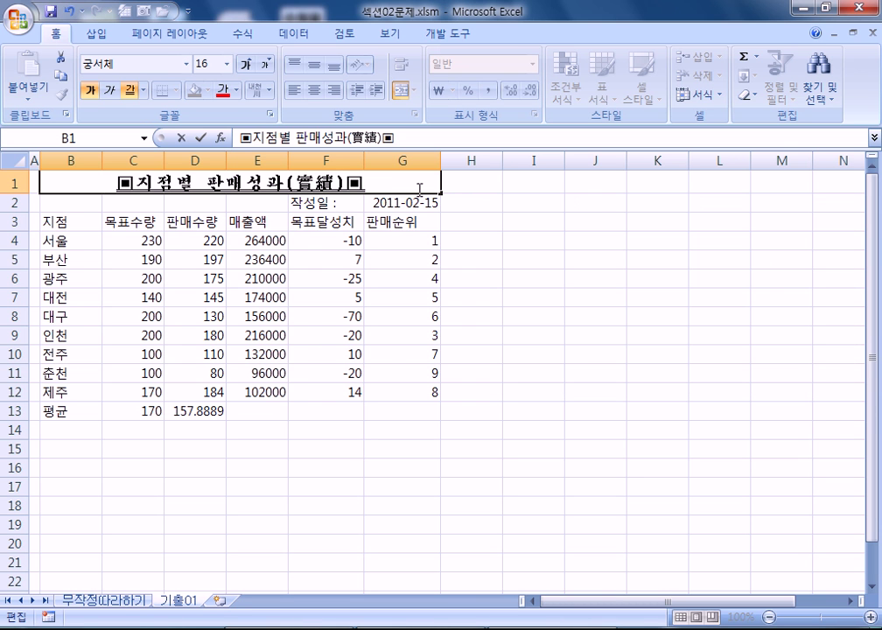
- Try out the ㅁ special-character list at the end of the B1 title, changing its view, and remove the extra ㅁ
text(ㅁ)
key(Hangul_Hanja)
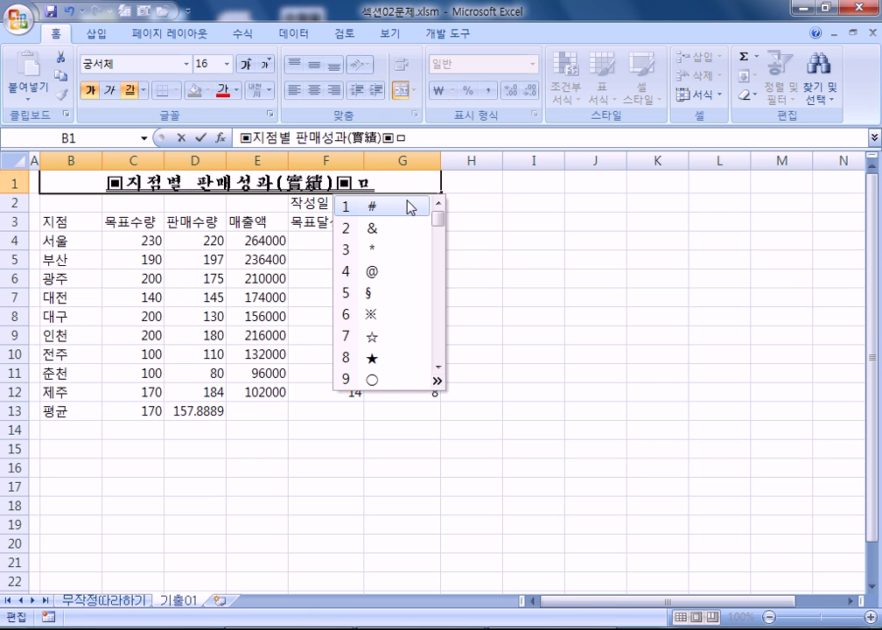
key(Tab)
key(Tab)
key(Tab)
key(Tab)
key(Escape)
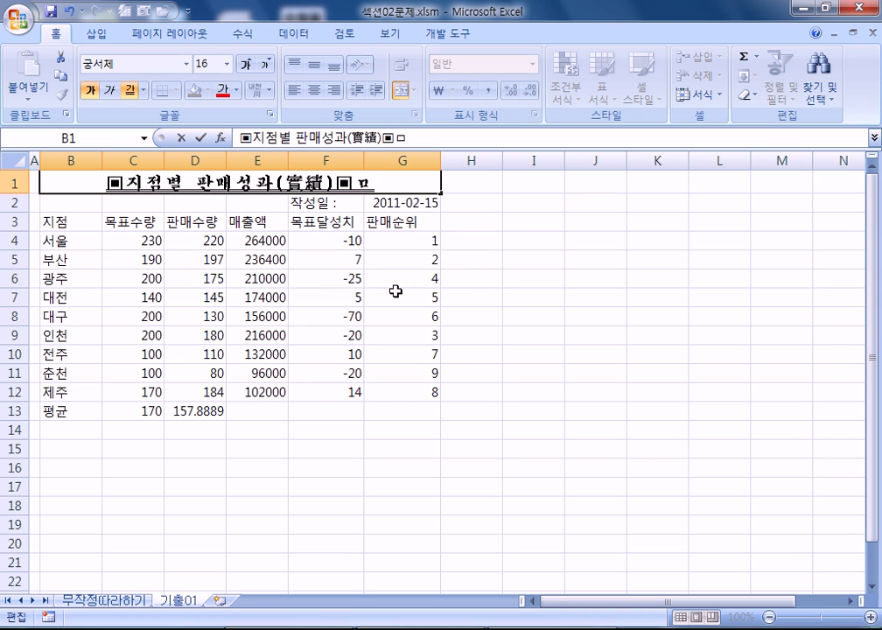
key(BackSpace)
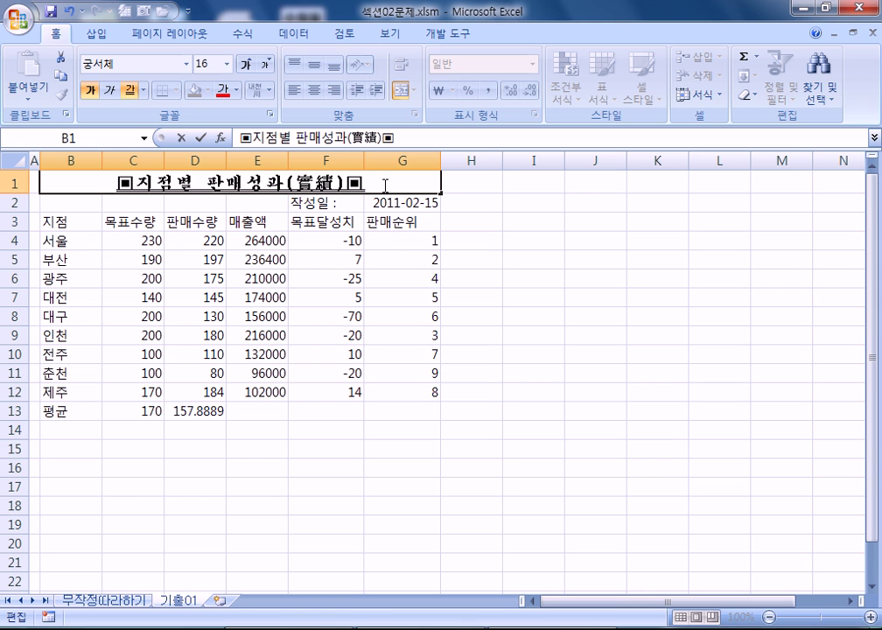
- Commit the edited title in B1
key(Return)
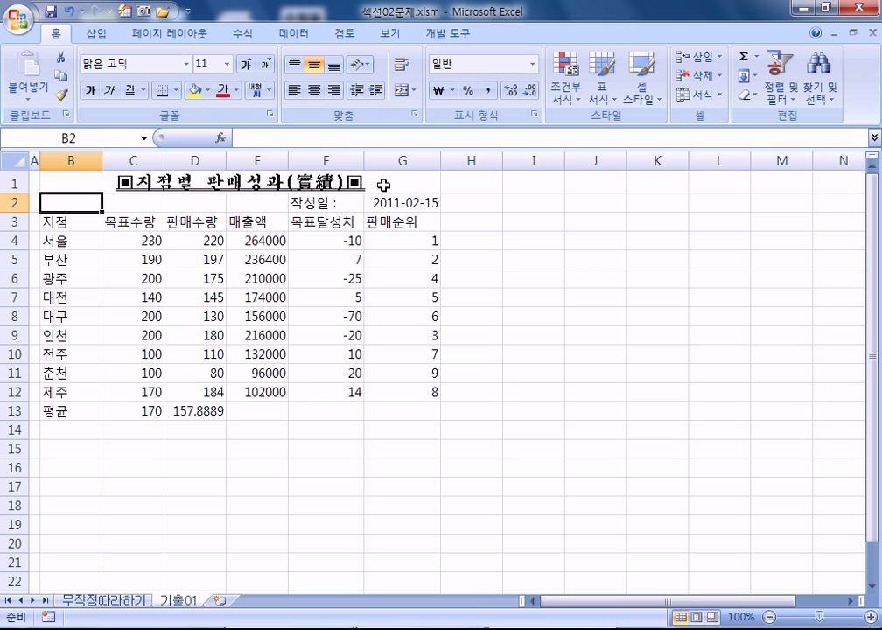
- Try out the ㅁ special-character list in empty cell I2, switching between its expanded and compact views, and cancel the entry
click(544, 200)
text(ㅁ)
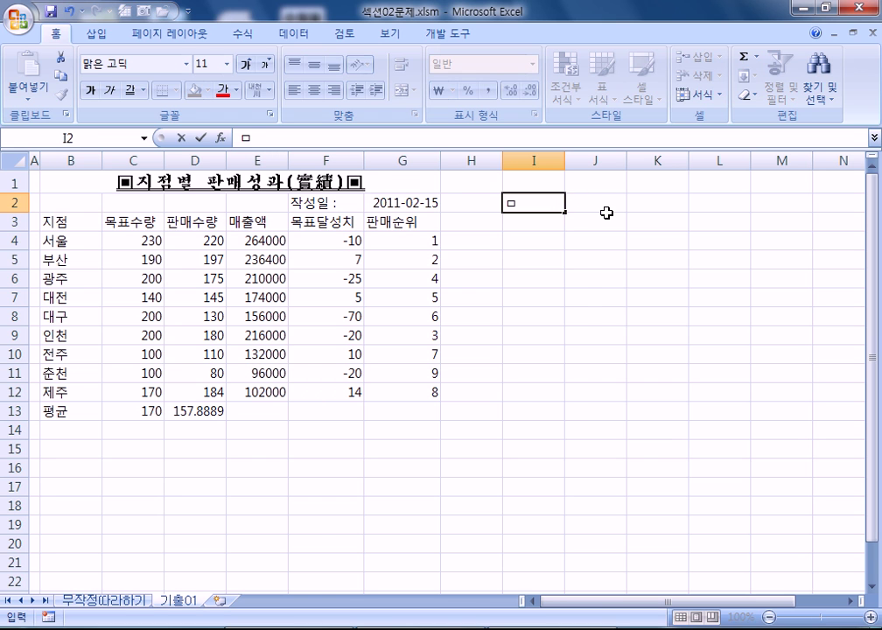
key(Hangul_Hanja)
click(577, 403)
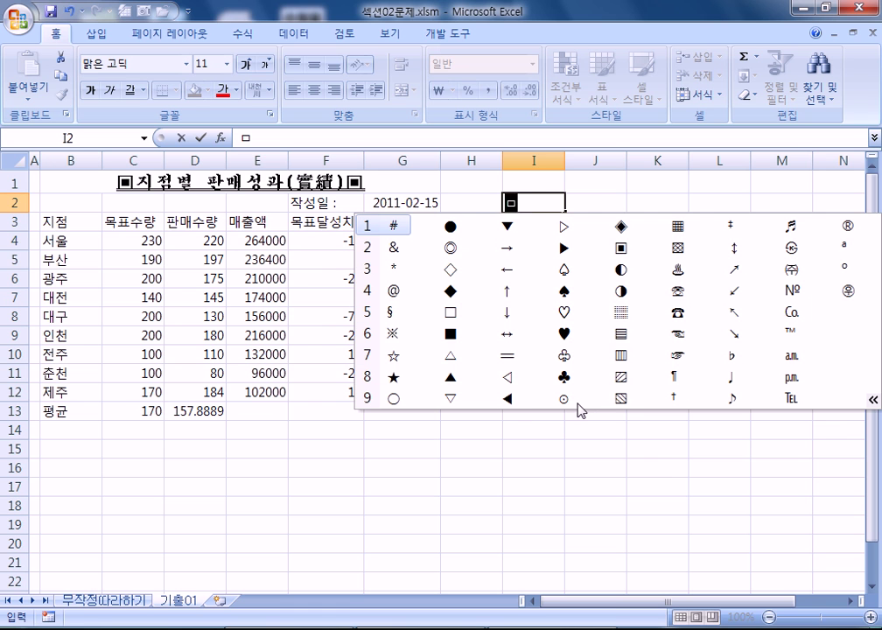
click(873, 399)
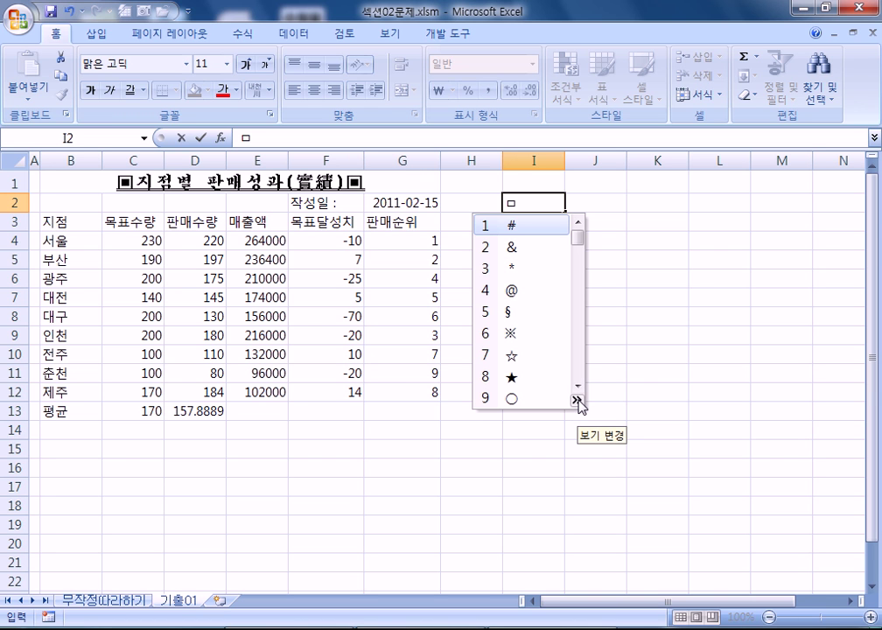
key(Escape)
key(Escape)
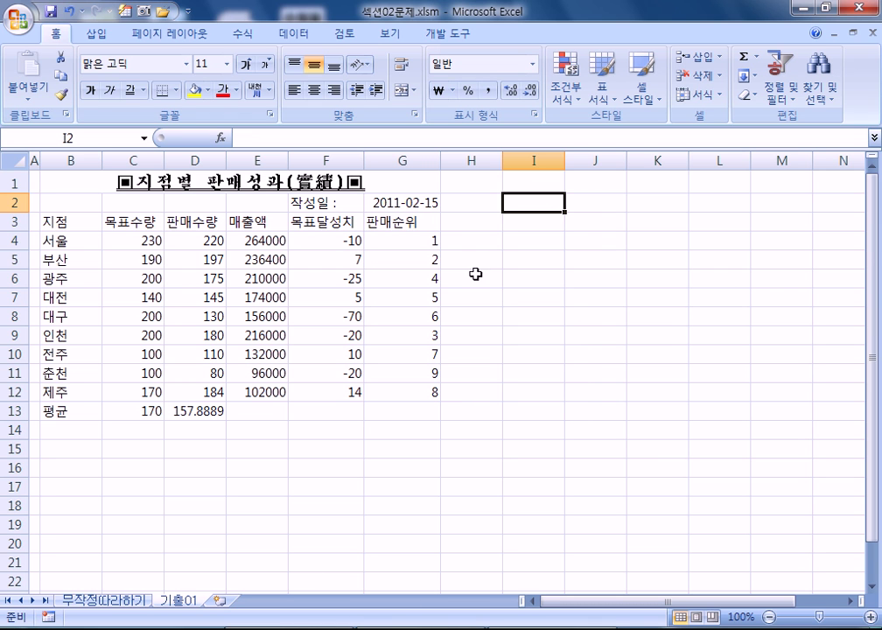
- Switch to Notepad (메모장), expand the ㅁ special-character list there, and close Notepad without saving
click(24, 629)
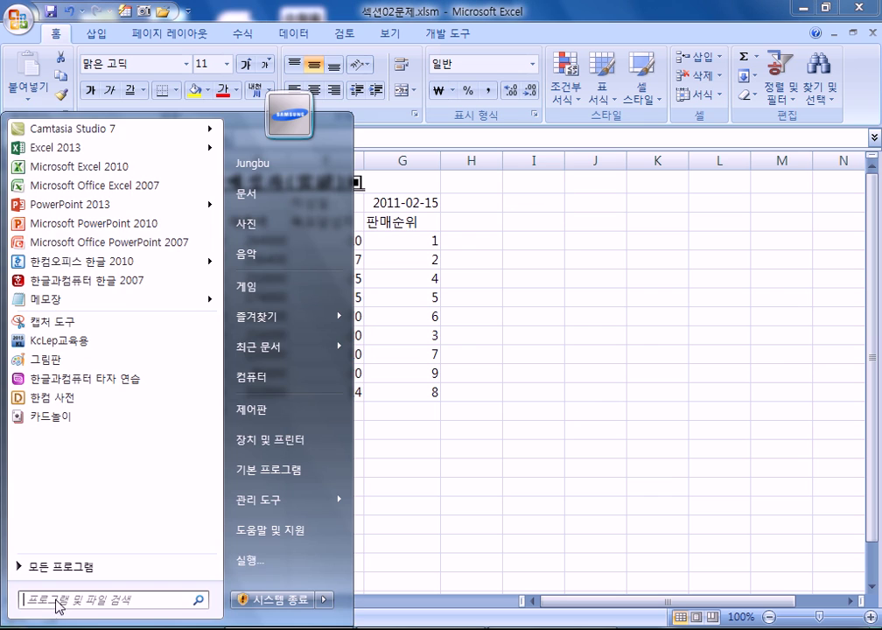
click(49, 298)
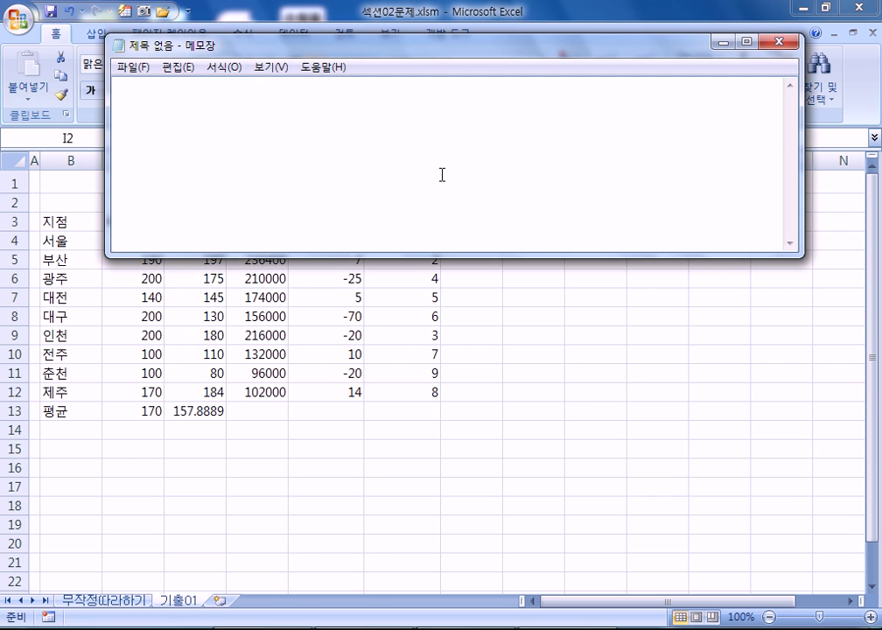
text(ㅁ)
key(Hangul_Hanja)
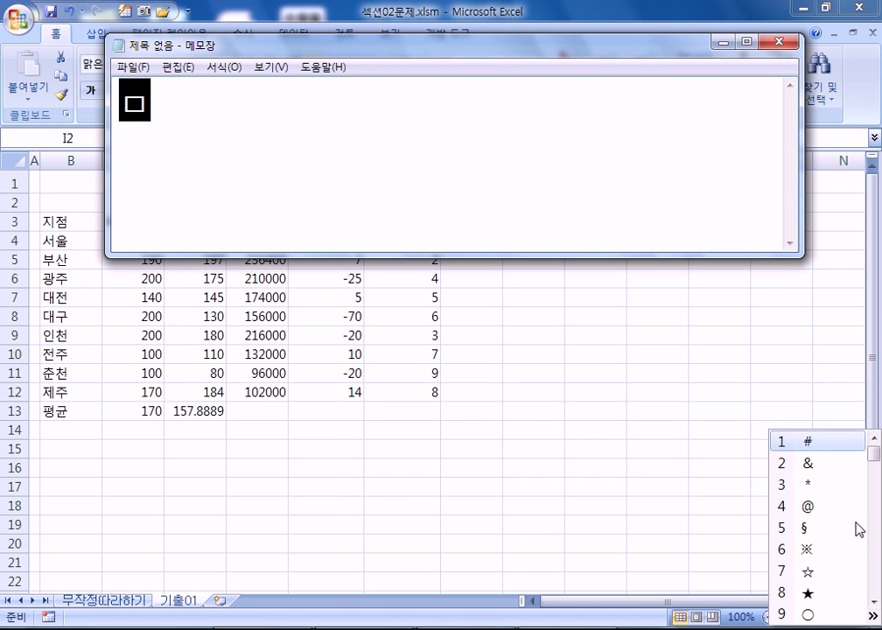
click(873, 616)
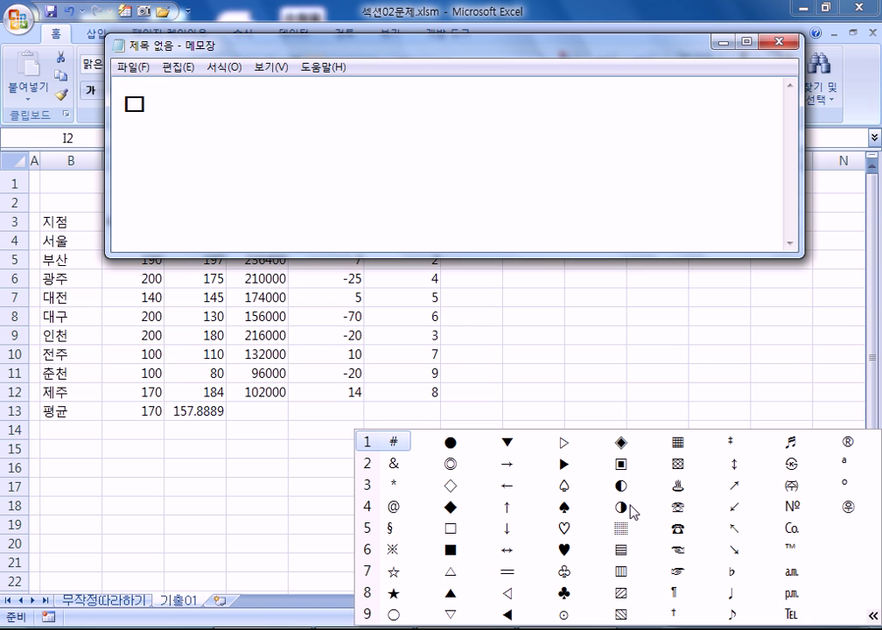
click(782, 44)
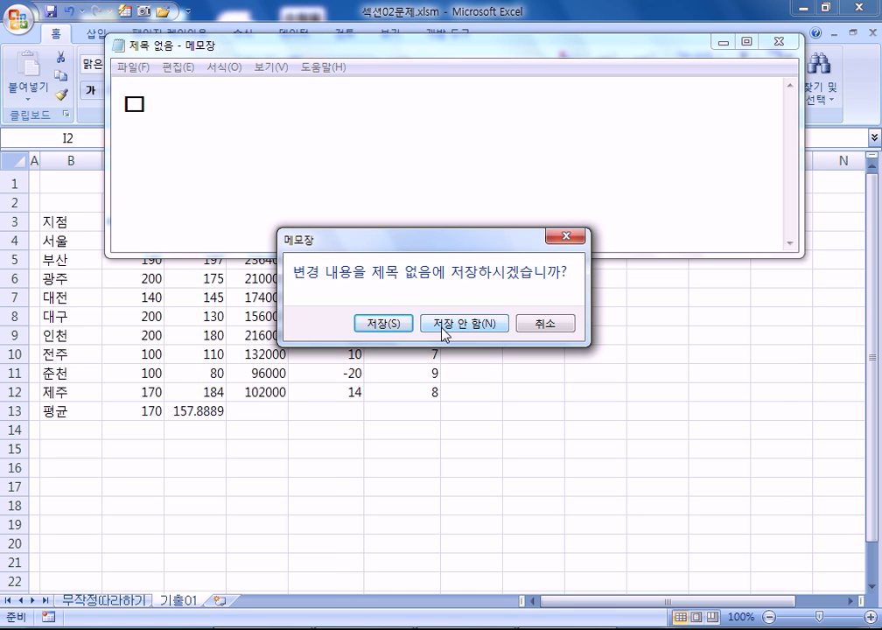
click(538, 325)
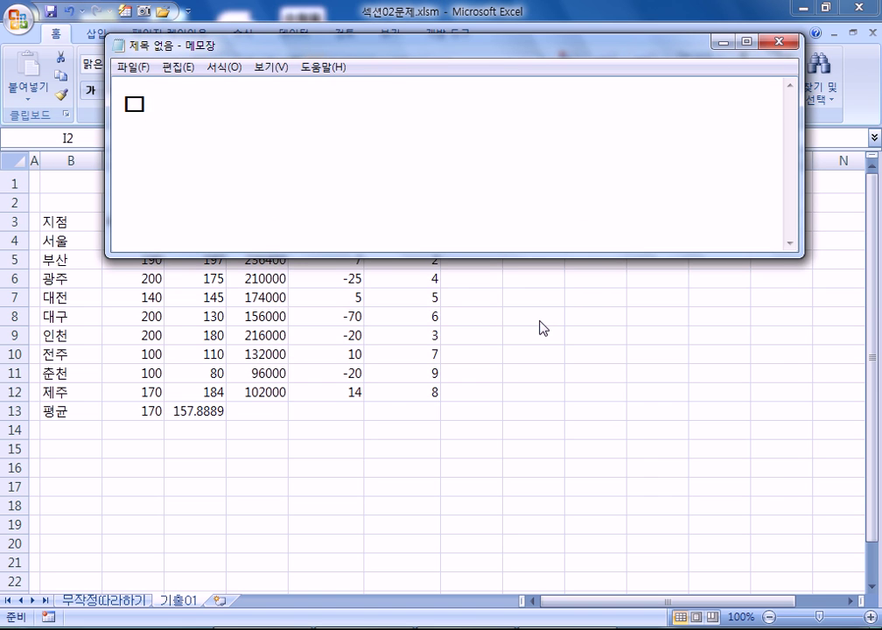
click(781, 42)
click(459, 324)
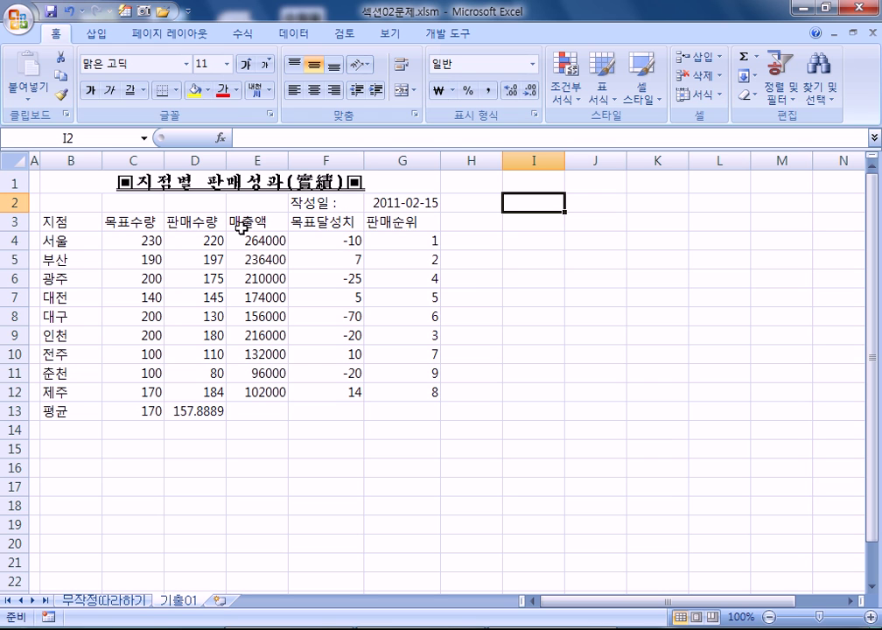
- Insert a comment on the 목표달성치 header cell F3 and clear the default author name from it
click(322, 223)
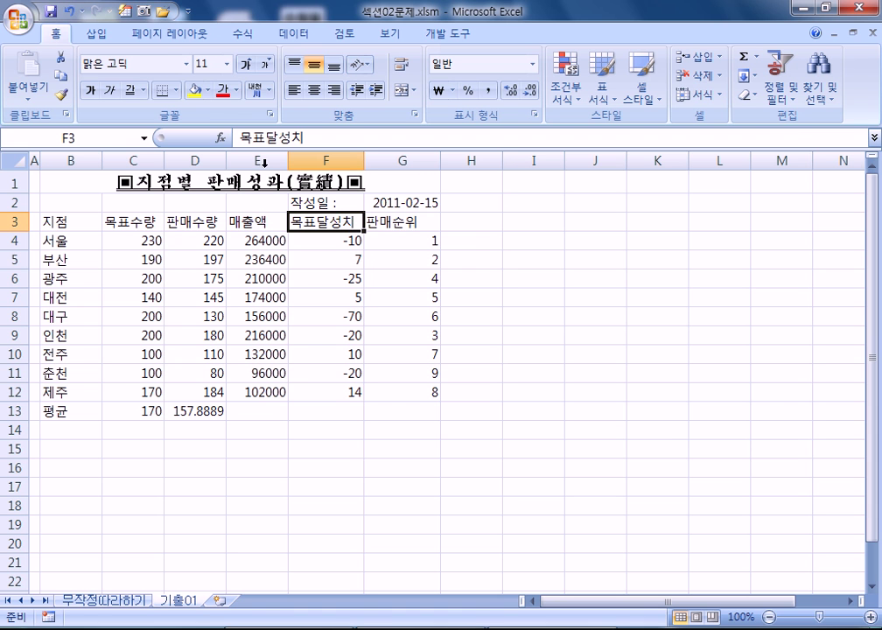
scroll(310, 226, up, 1)
scroll(310, 232, up, 3)
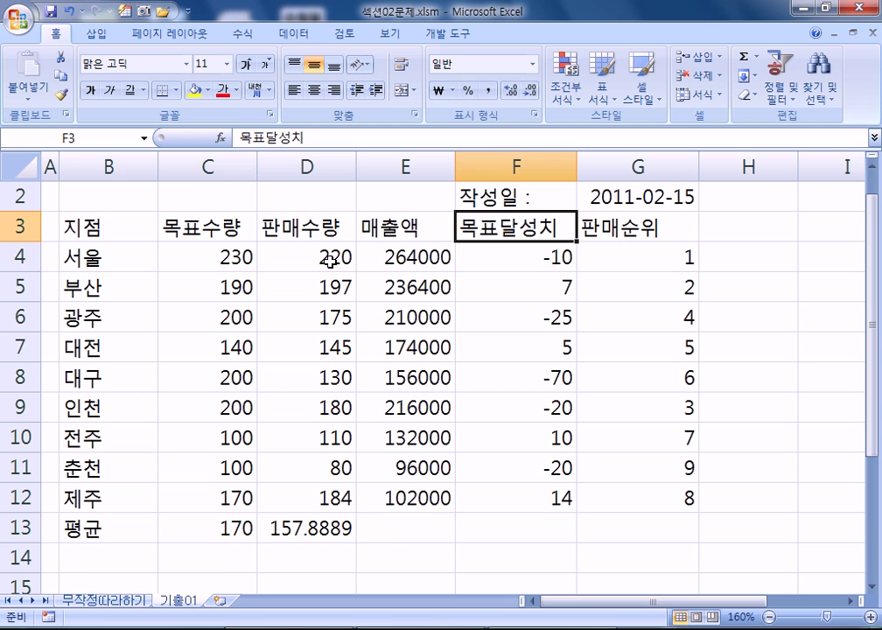
right_click(515, 263)
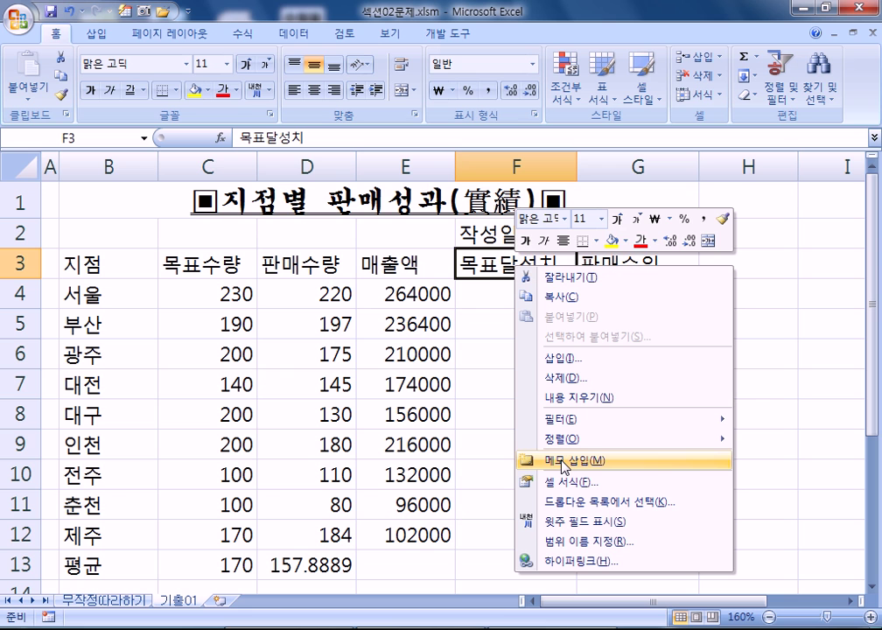
right_click(483, 262)
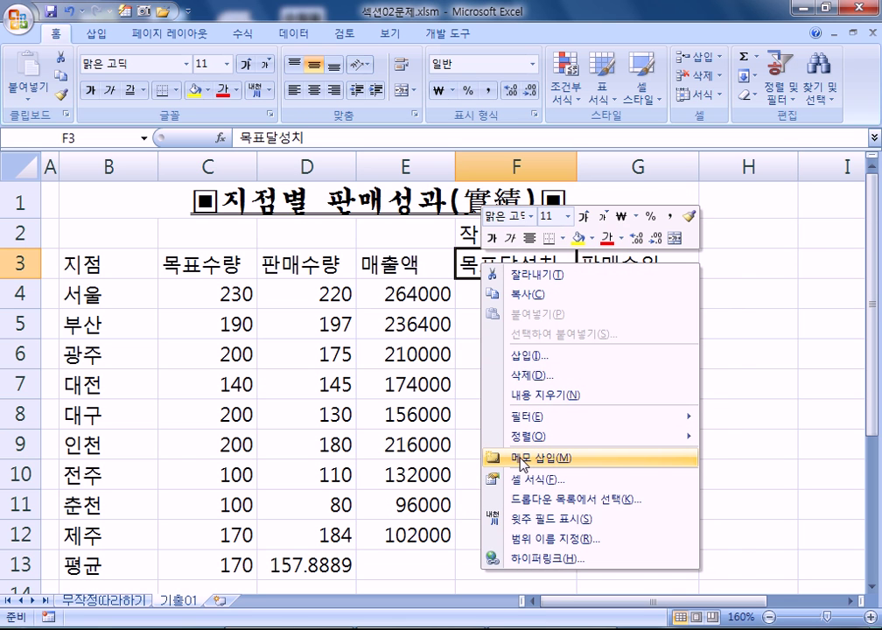
click(522, 459)
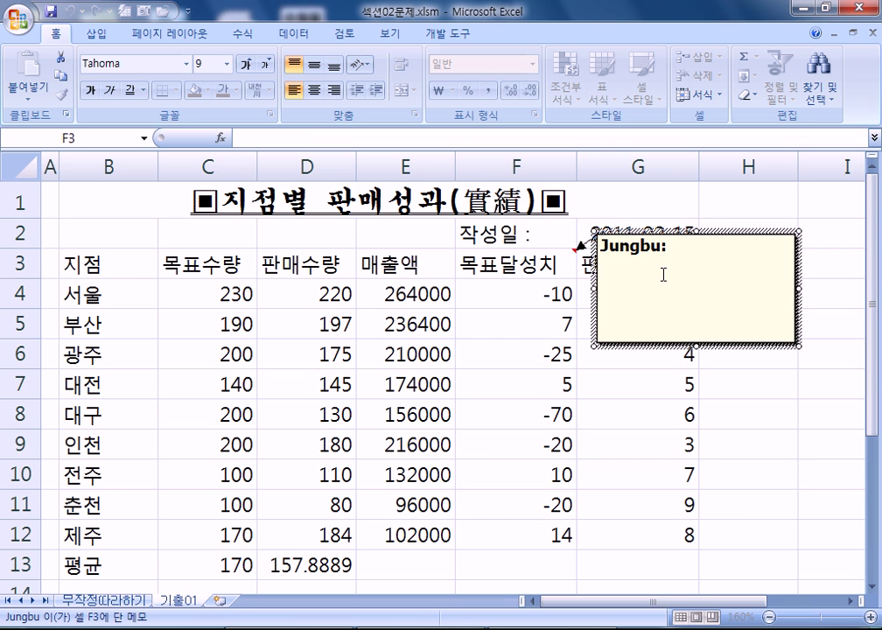
key(BackSpace)
key(BackSpace)
key(BackSpace)
key(BackSpace)
key(BackSpace)
key(BackSpace)
key(BackSpace)
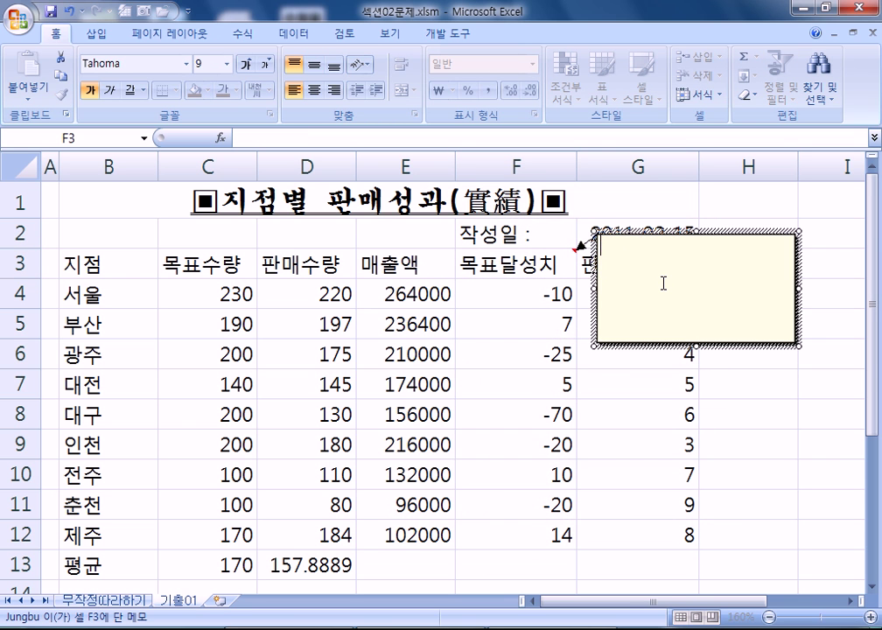
- Enter 판매수량-목표수량 as the text of the F3 comment
text(판매술)
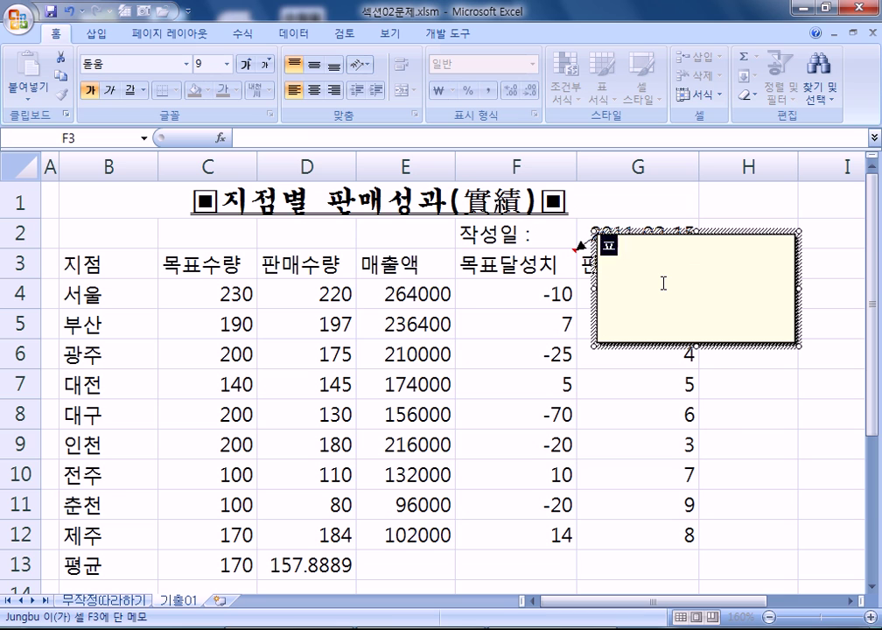
text(량)
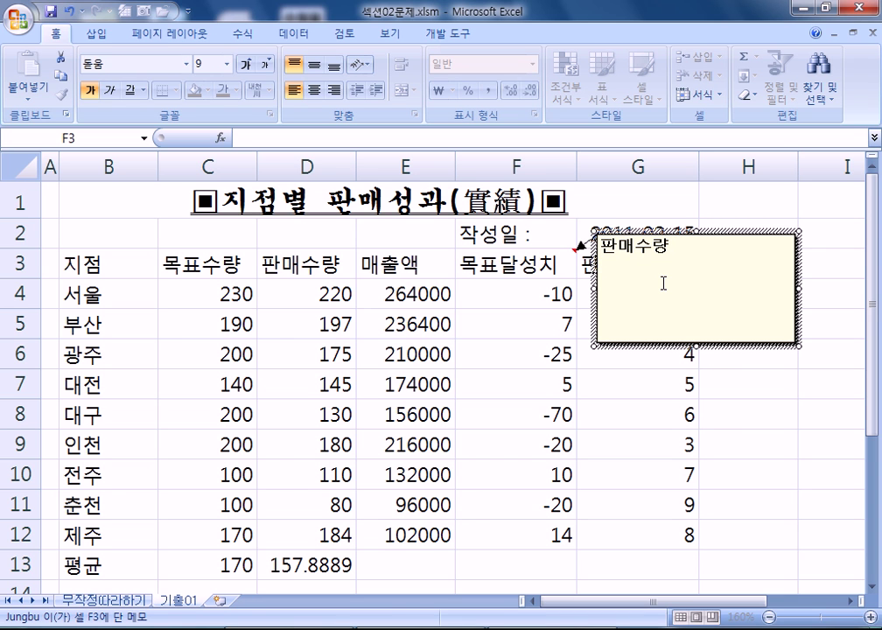
text(-목표수)
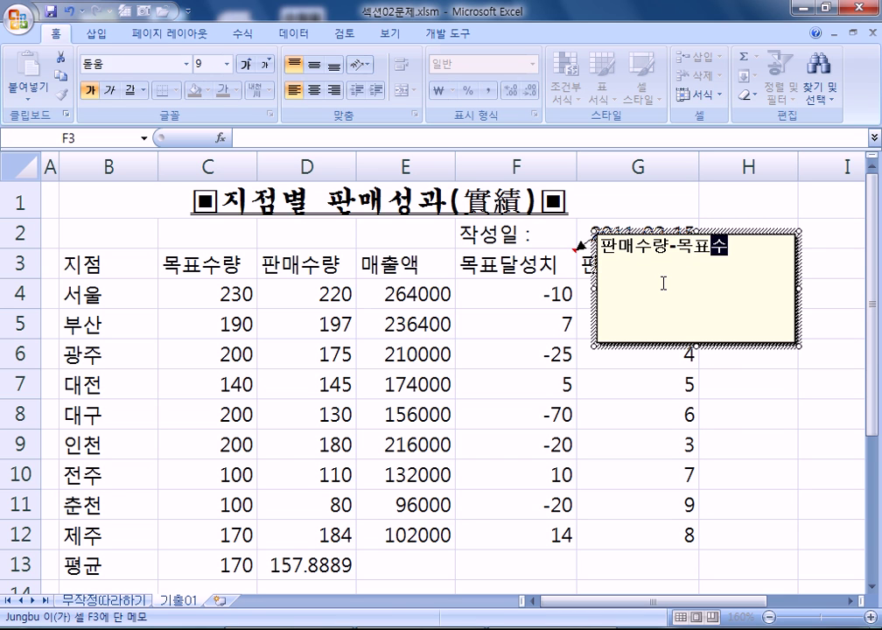
text(량)
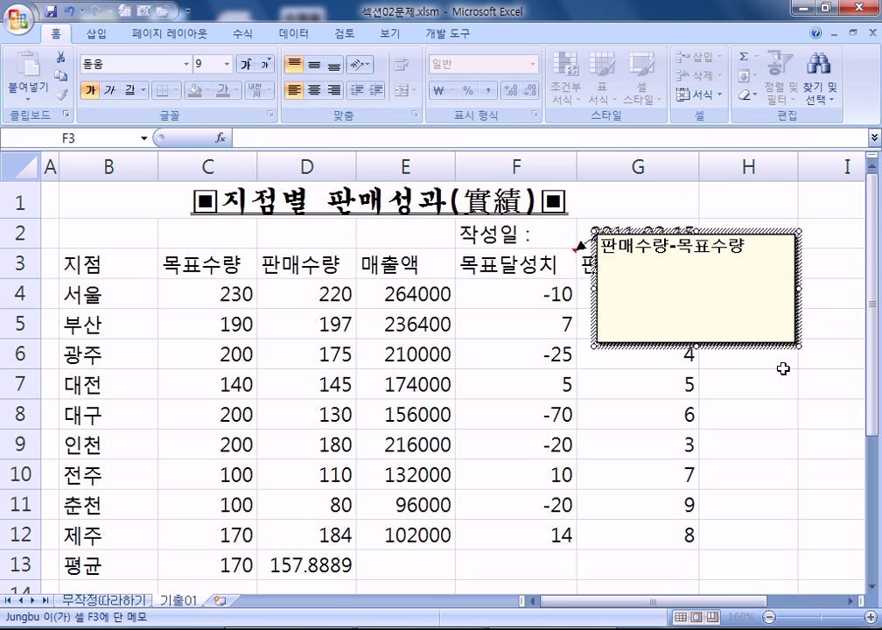
- Shorten the F3 comment box to about two-thirds of its height, keeping its width
click(688, 348)
drag(687, 348, 688, 308)
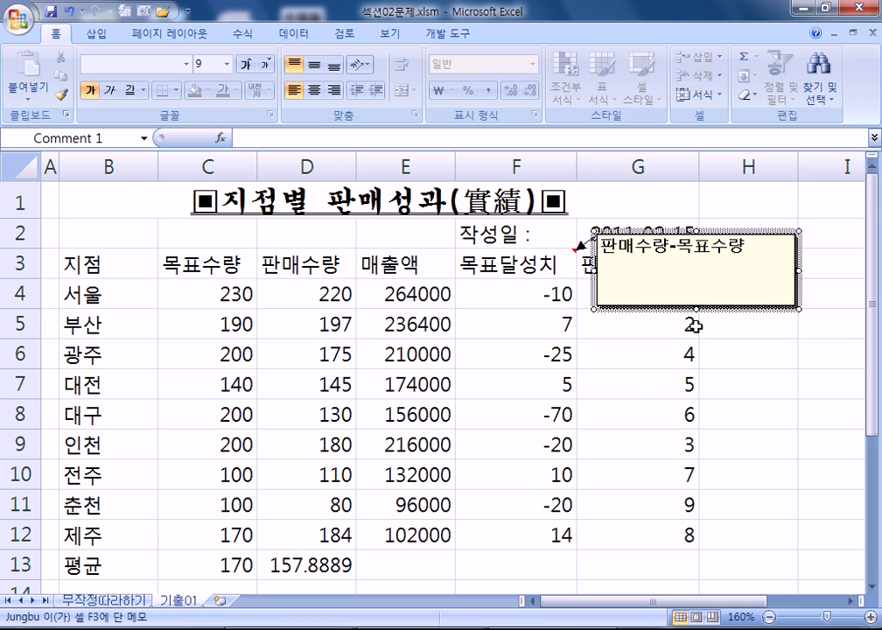
click(751, 245)
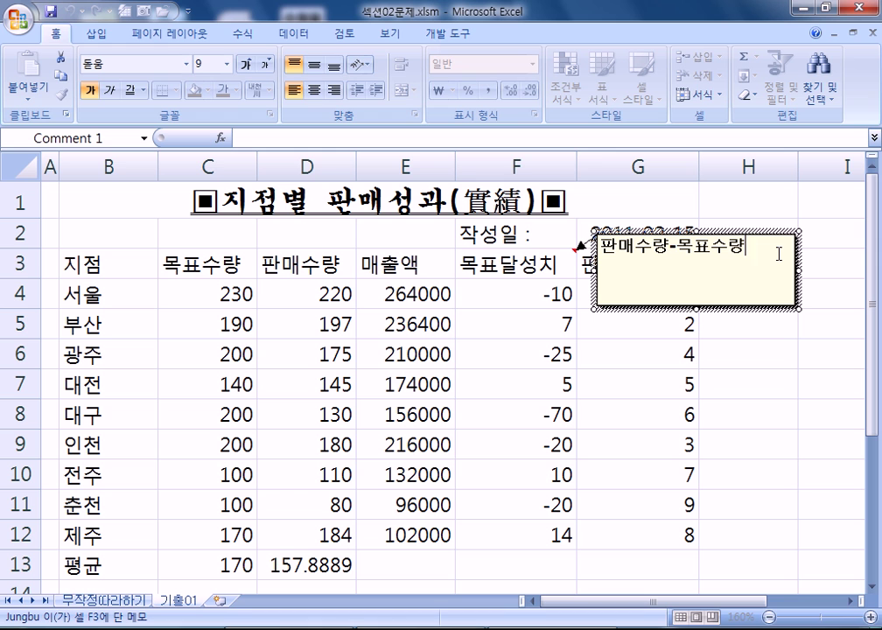
click(755, 236)
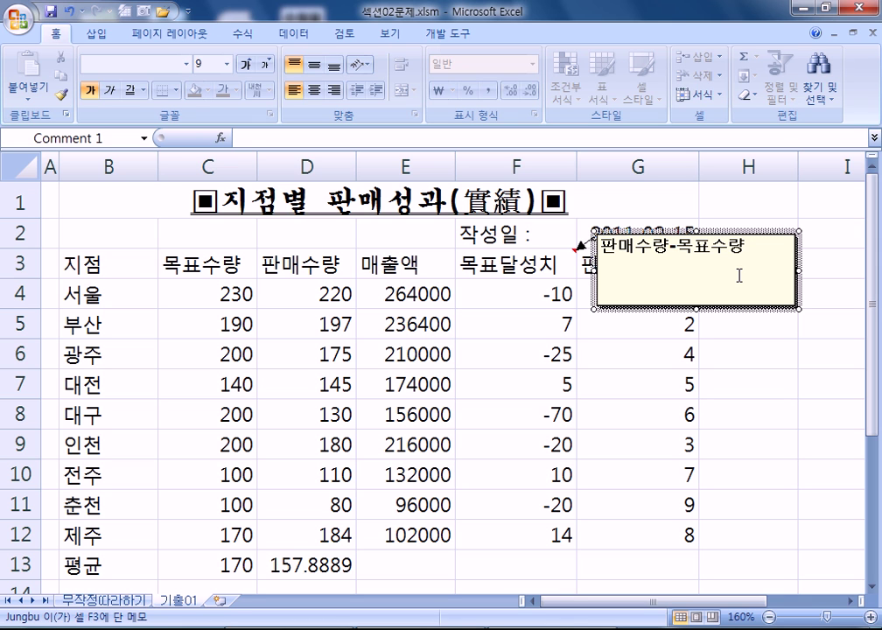
click(748, 247)
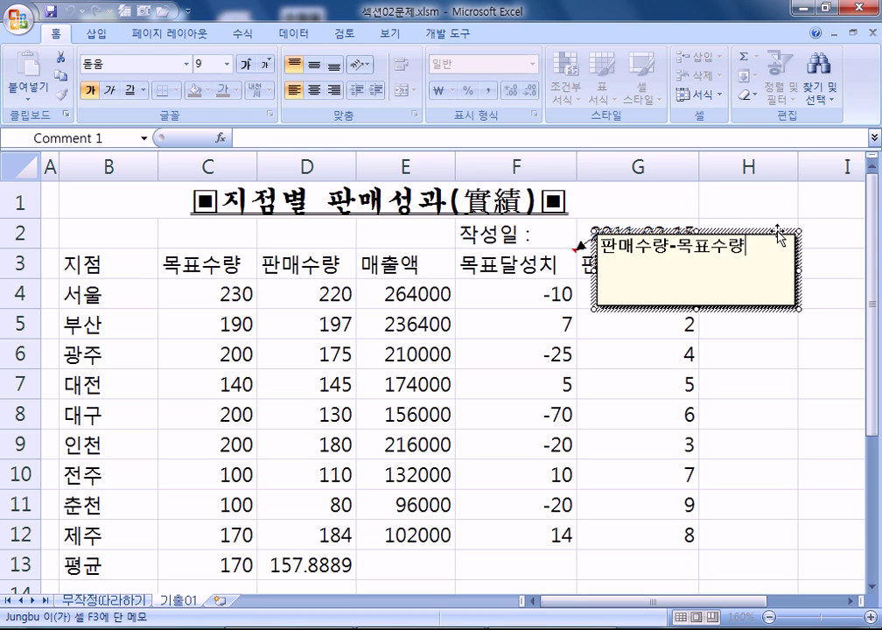
- Turn on automatic sizing (자동 크기) in the alignment settings of the F3 comment's format
click(778, 233)
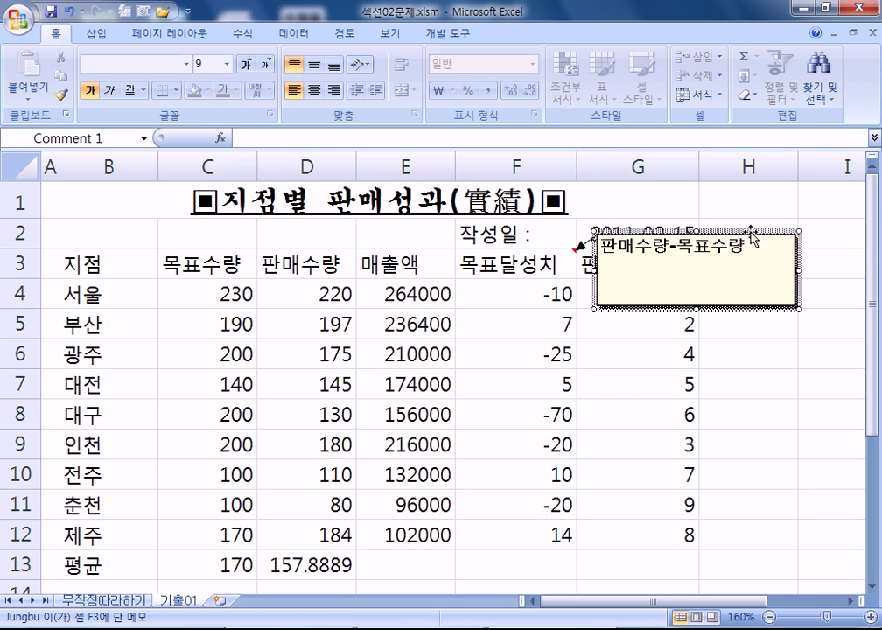
right_click(759, 240)
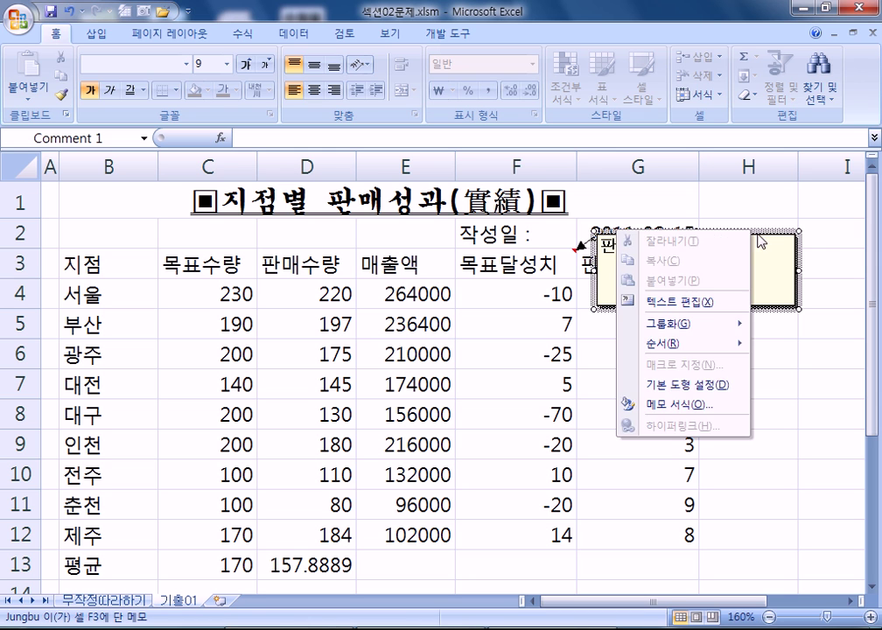
click(672, 411)
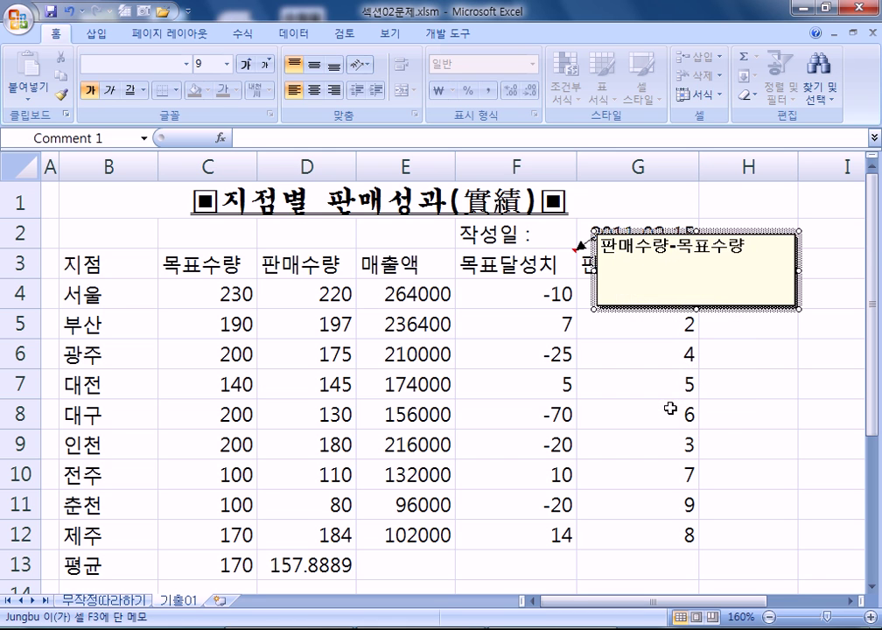
click(534, 134)
drag(594, 115, 367, 75)
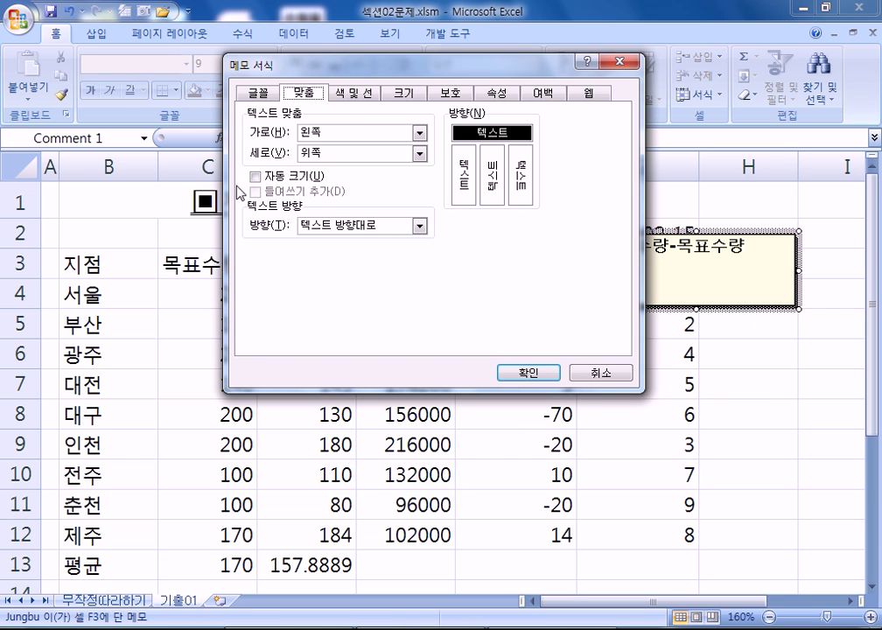
click(256, 176)
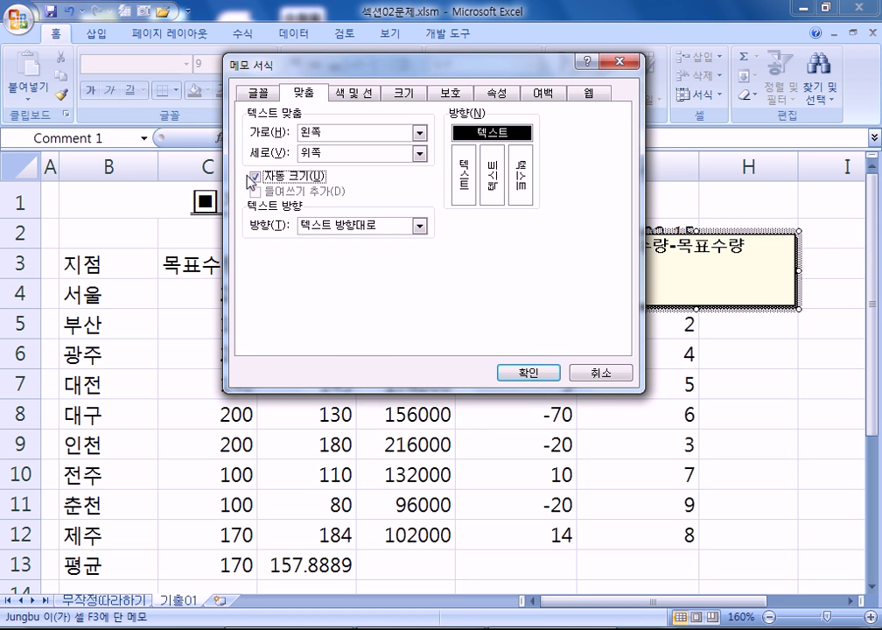
click(525, 374)
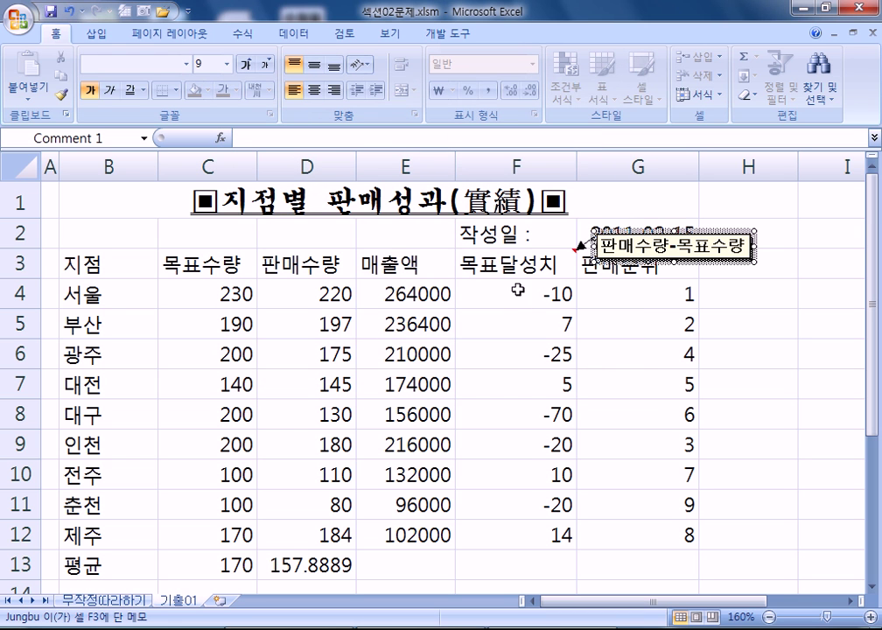
- Keep the F3 comment permanently displayed and move its box up above the date in G2, beside the title
click(632, 296)
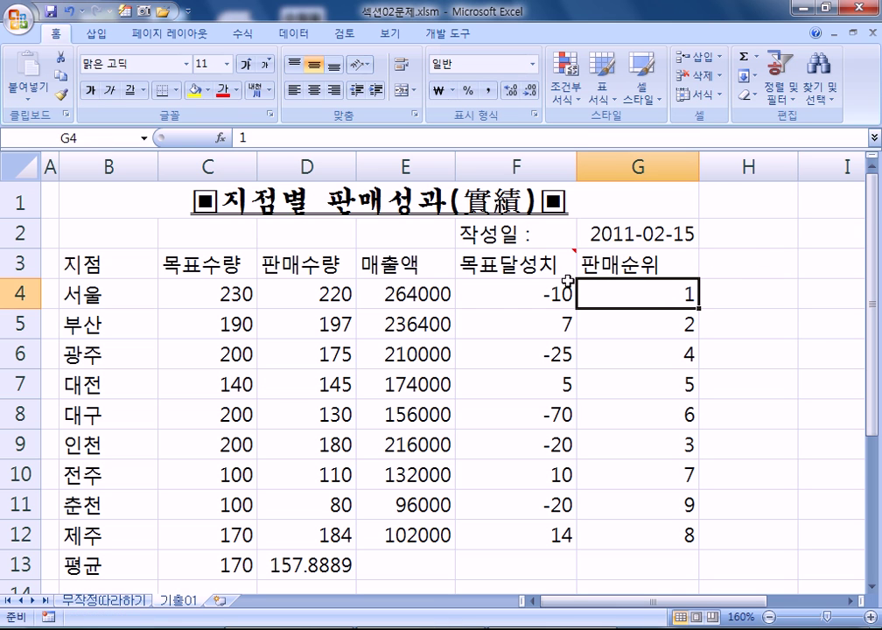
mouse_move(506, 269)
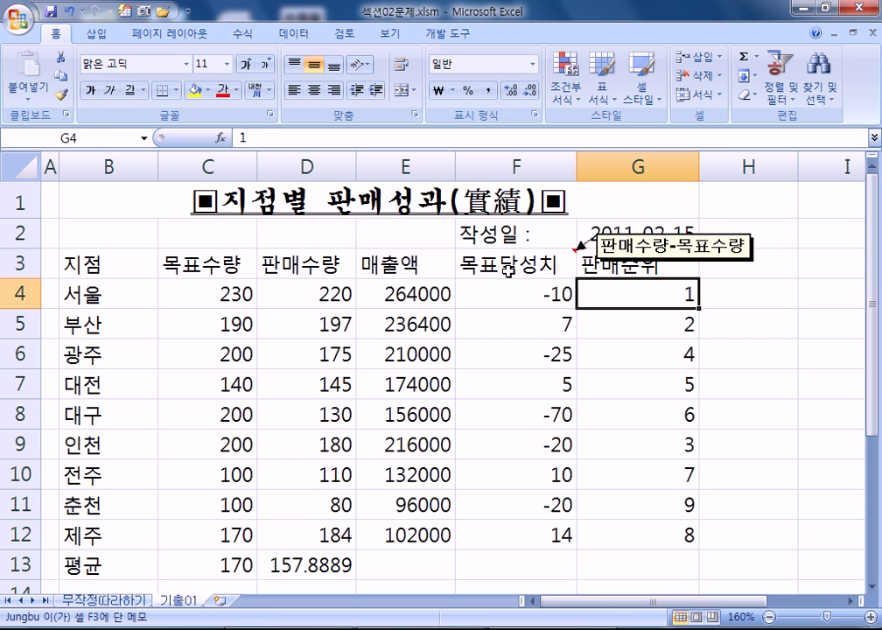
click(507, 269)
right_click(506, 271)
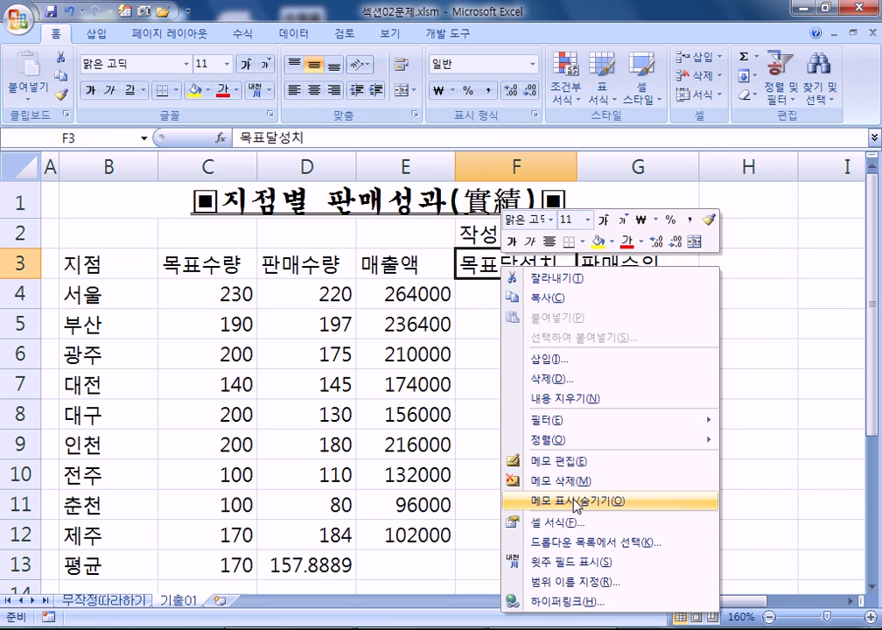
click(577, 504)
drag(715, 256, 756, 212)
click(736, 343)
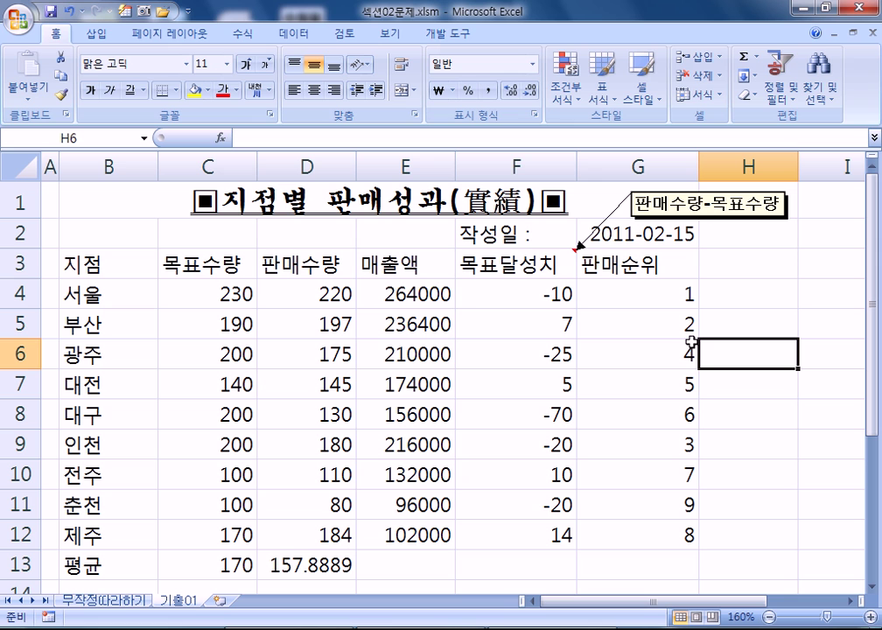
click(530, 268)
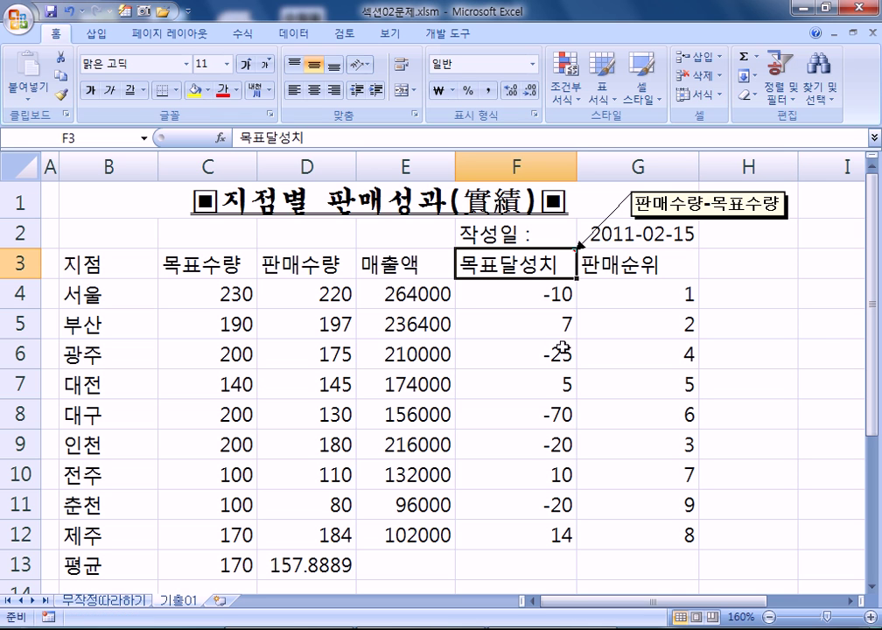
- Apply the won accounting format to the 매출액 values E4:E12, try 통화 on them, and switch back to 회계
drag(398, 293, 403, 525)
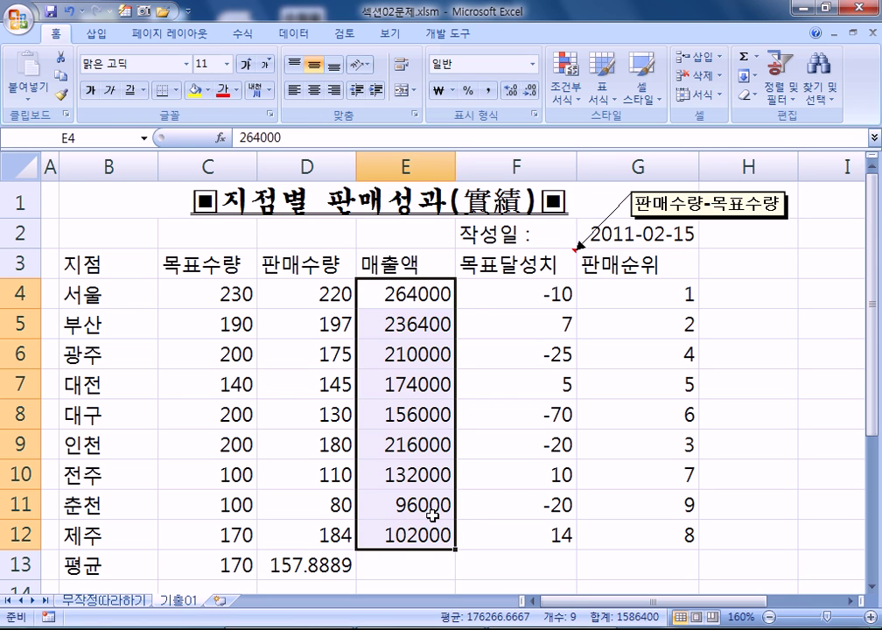
click(441, 91)
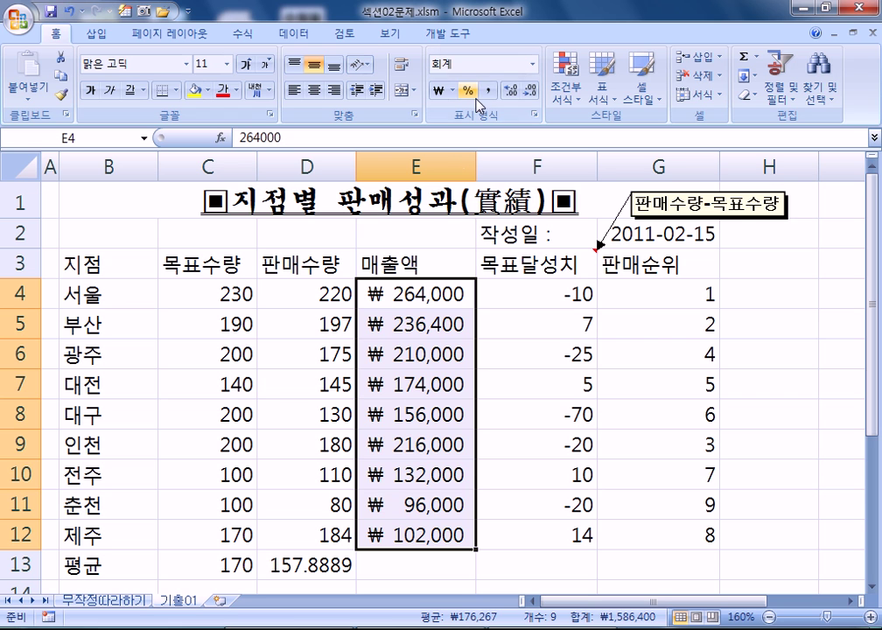
click(533, 70)
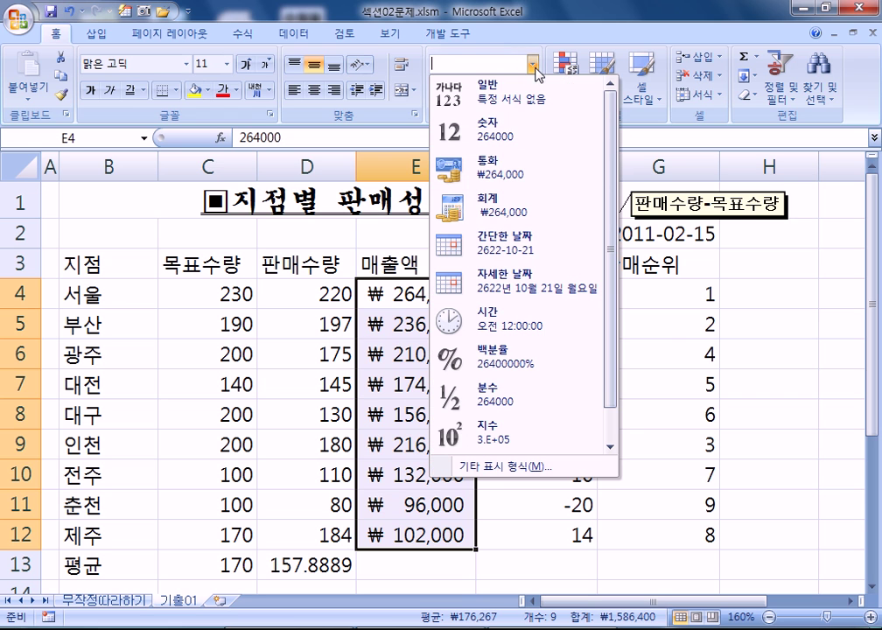
click(499, 172)
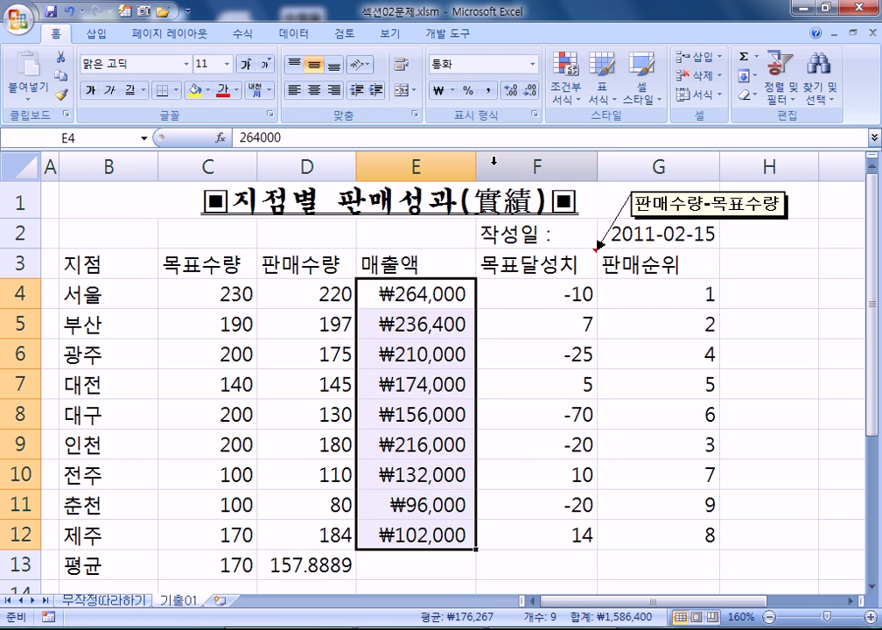
click(532, 67)
click(477, 205)
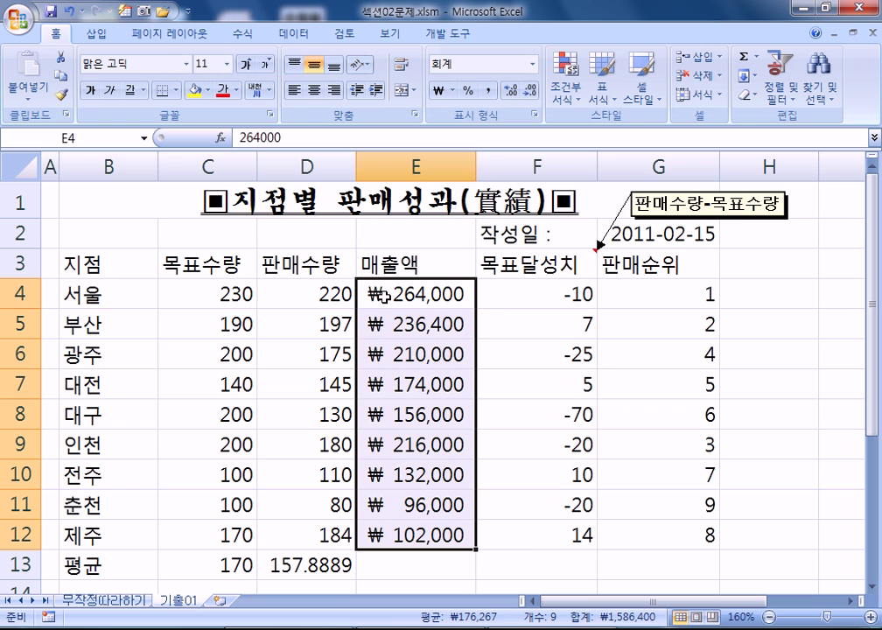
- Set the number format to 통화 (currency) on E4 alone and on the whole 매출액 range E4:E12
click(382, 295)
scroll(382, 295, down, 2)
scroll(380, 516, up, 2)
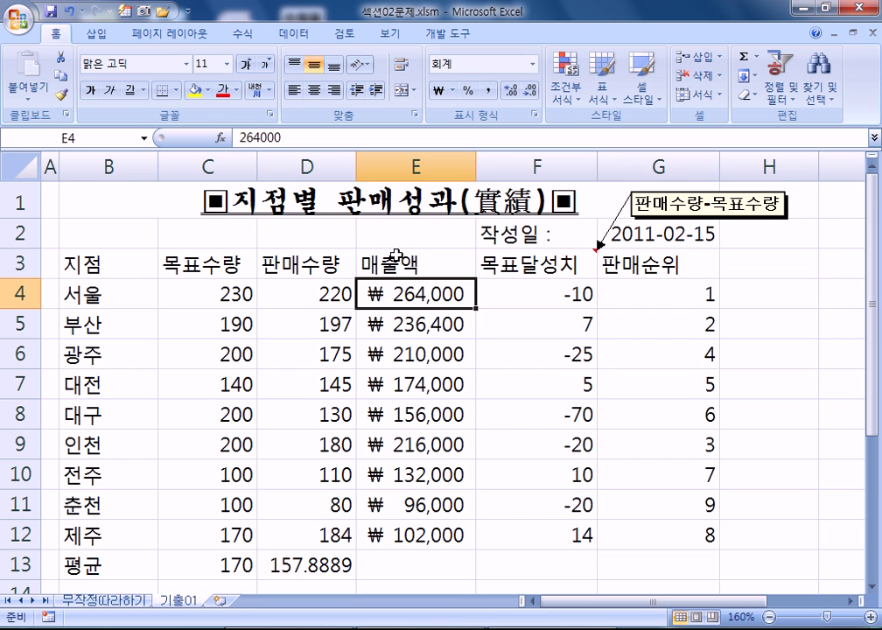
click(532, 64)
click(501, 174)
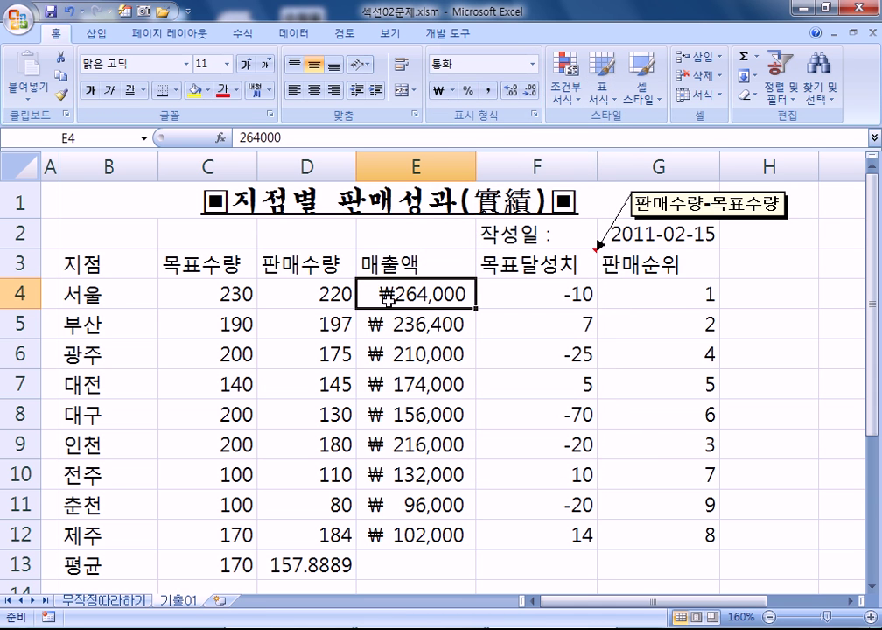
drag(386, 297, 389, 532)
click(533, 63)
click(464, 166)
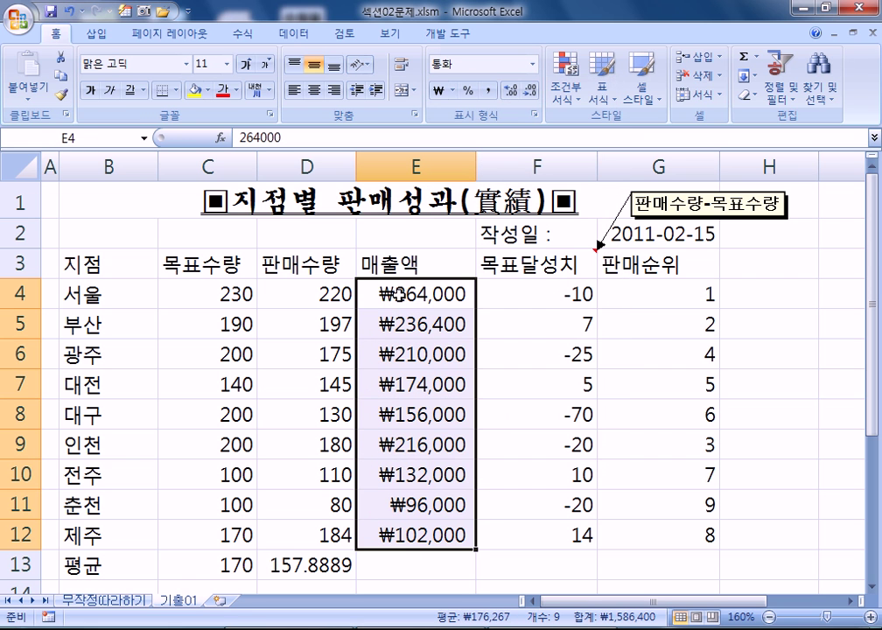
- Switch the number format of the 매출액 values E4:E12 to 회계 (accounting)
scroll(402, 413, down, 1)
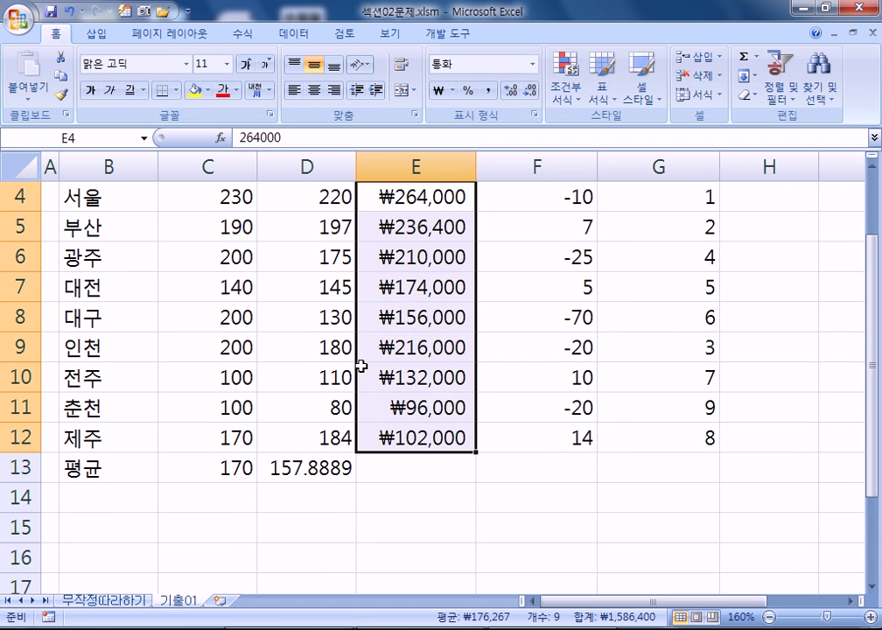
scroll(361, 365, up, 1)
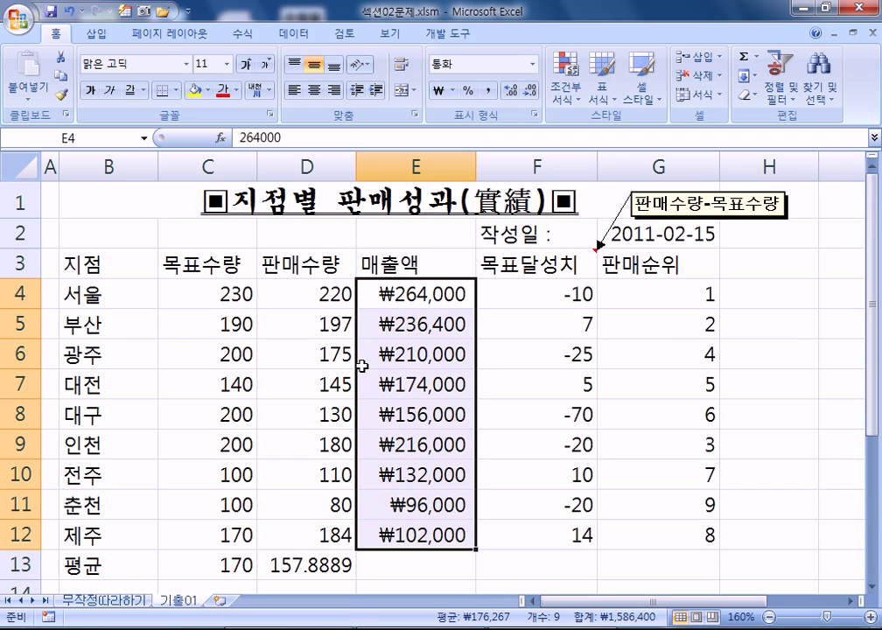
click(532, 64)
click(504, 208)
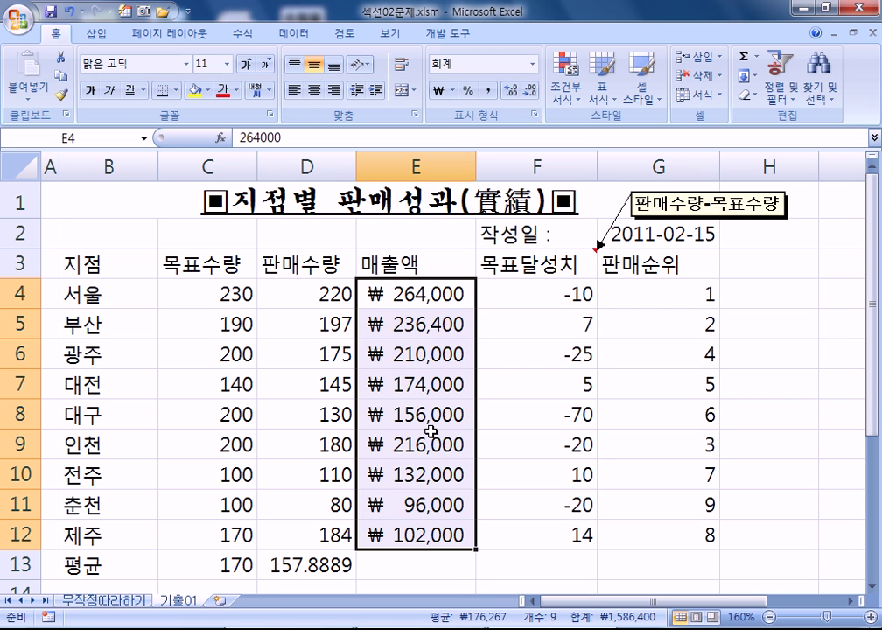
- Reset the number format of E4:E12 to 일반 (General) in the cell format settings
key(ctrl+1)
click(221, 107)
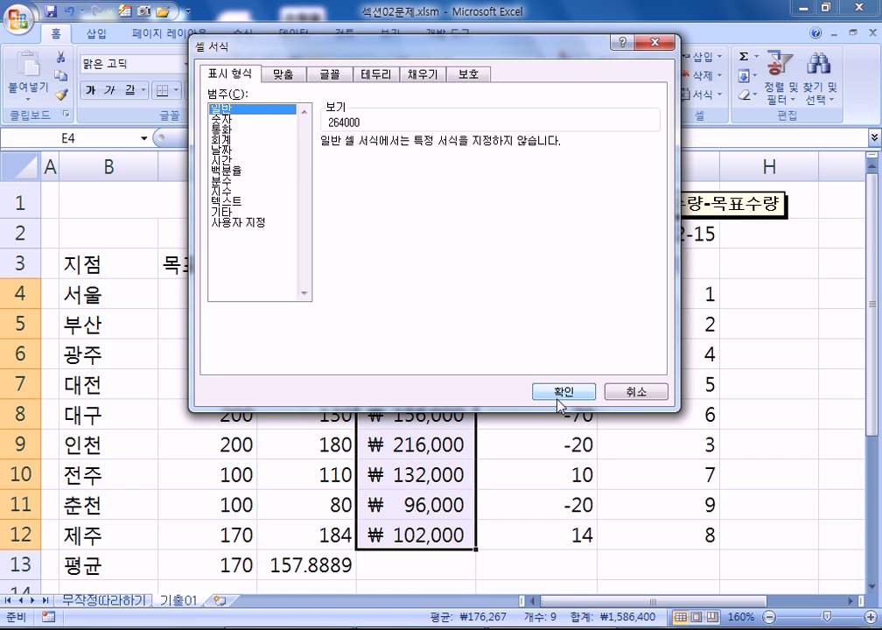
click(564, 391)
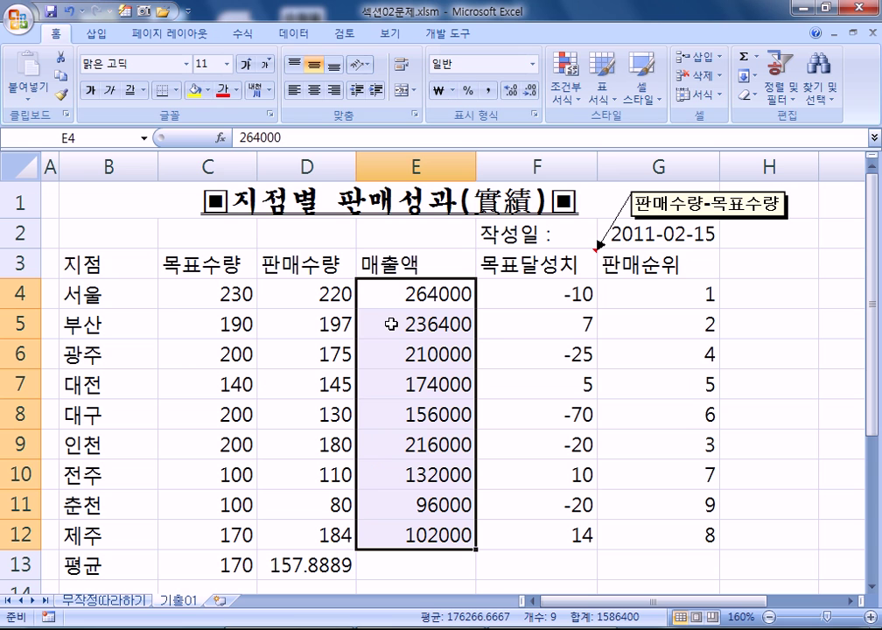
click(533, 64)
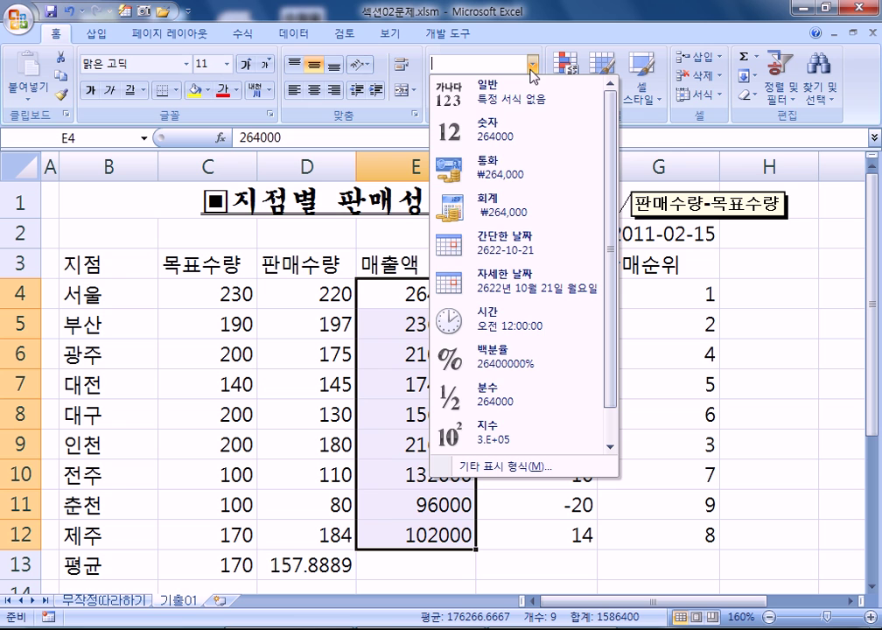
click(509, 96)
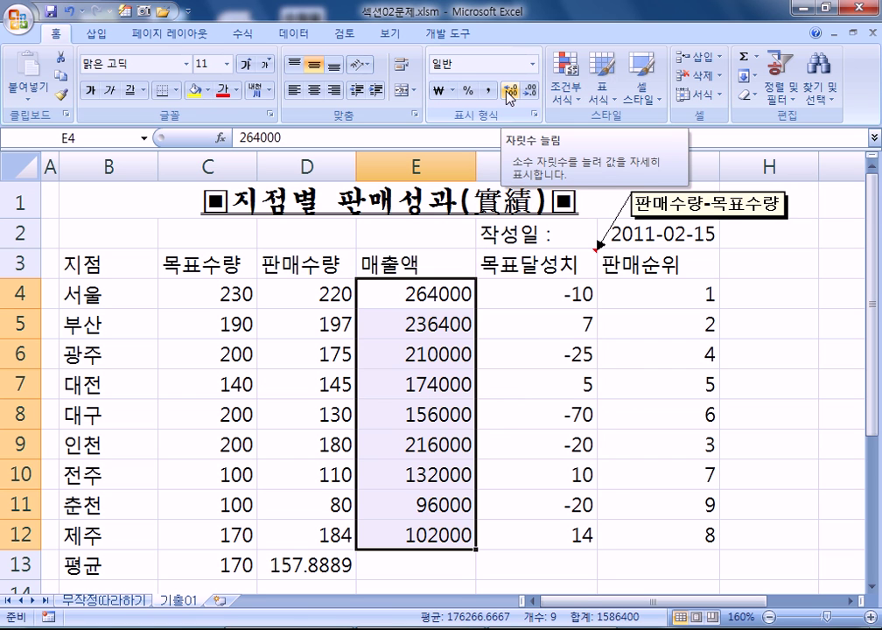
- Try the won accounting format on E4:E12 once more and return the range to 일반
click(441, 92)
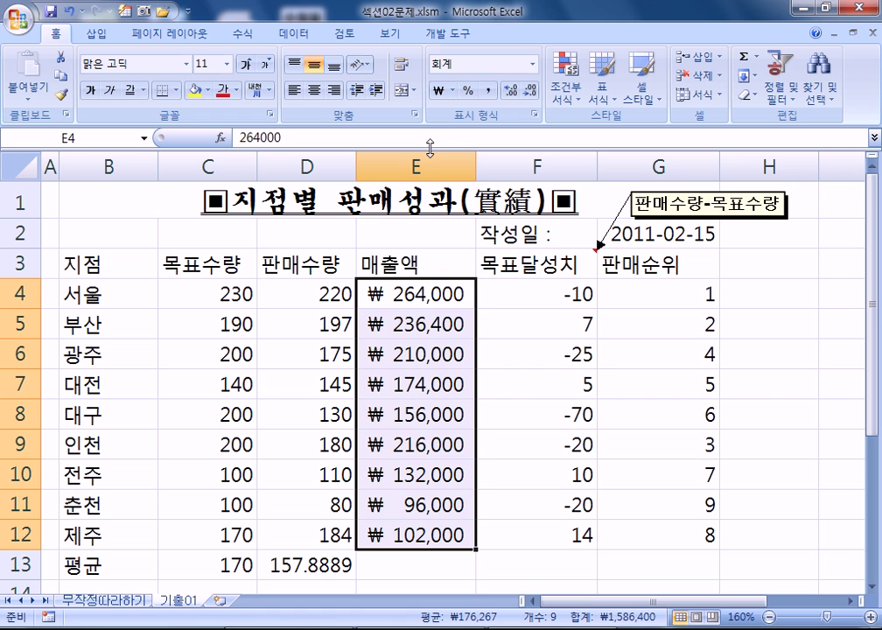
click(532, 64)
click(506, 91)
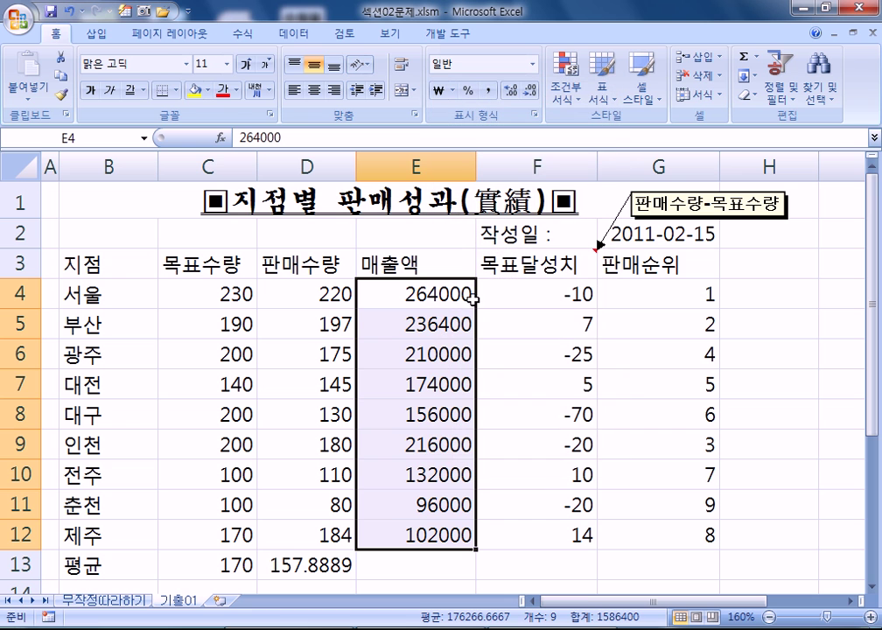
- Apply the won accounting number format (회계) to the 매출액 values in E4:E12
drag(105, 263, 673, 534)
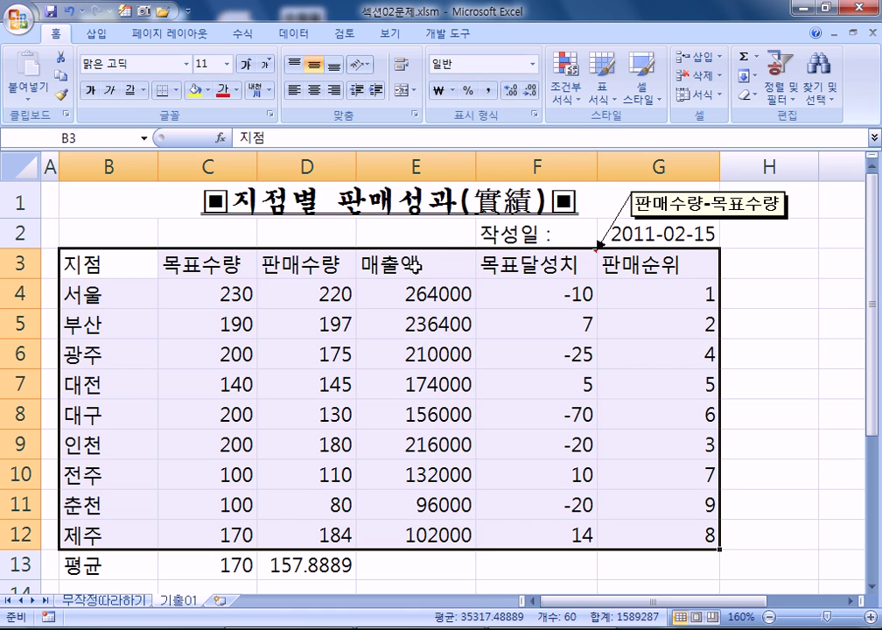
click(476, 295)
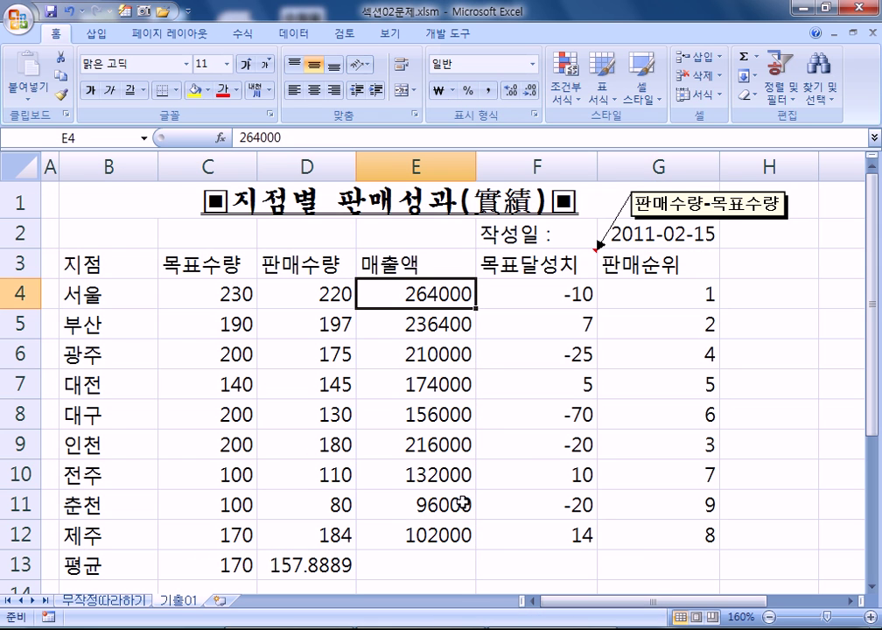
click(442, 383)
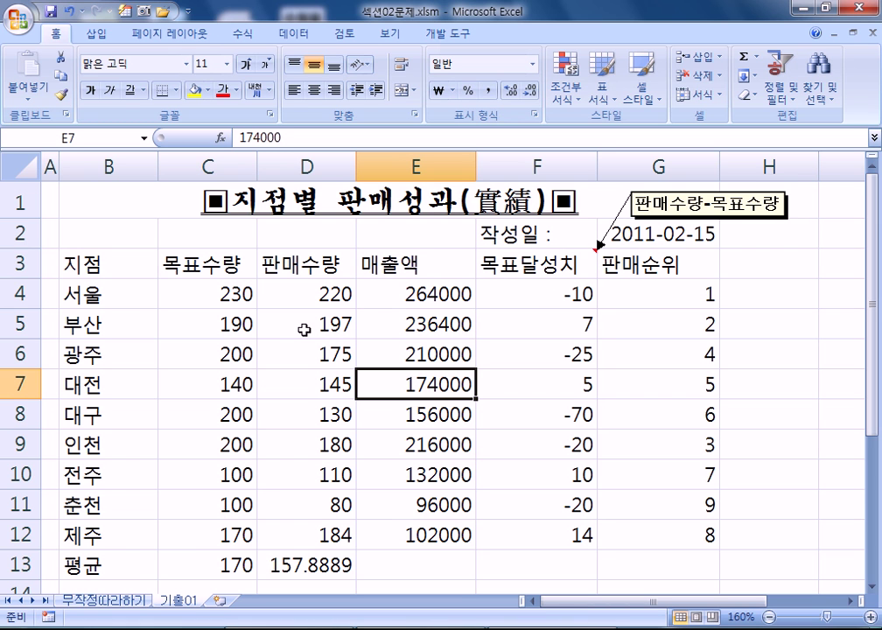
drag(411, 302, 402, 534)
click(439, 90)
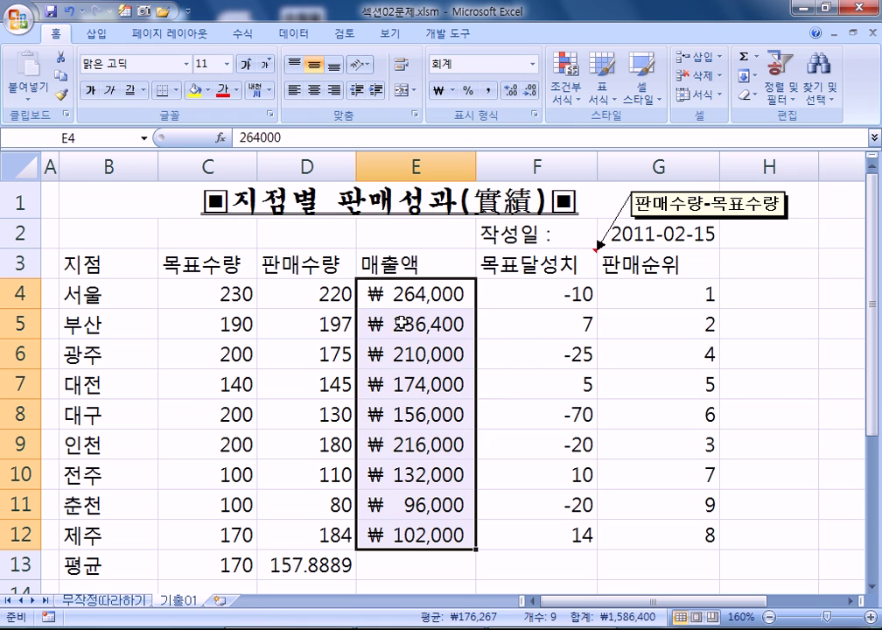
click(437, 445)
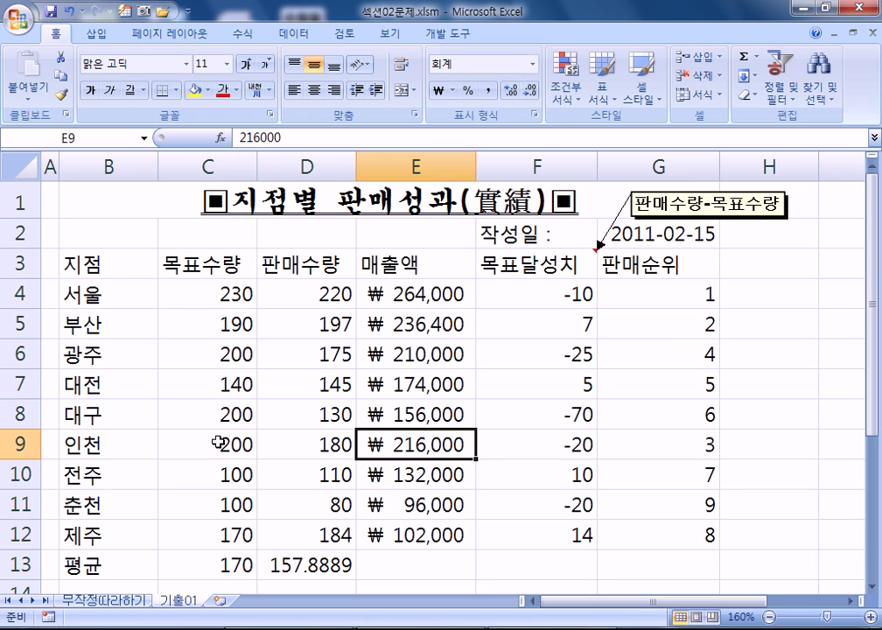
- Select the header row B3:G3 together with B4:B13 as one non-adjacent selection, and clear the selection
click(88, 268)
drag(89, 268, 657, 267)
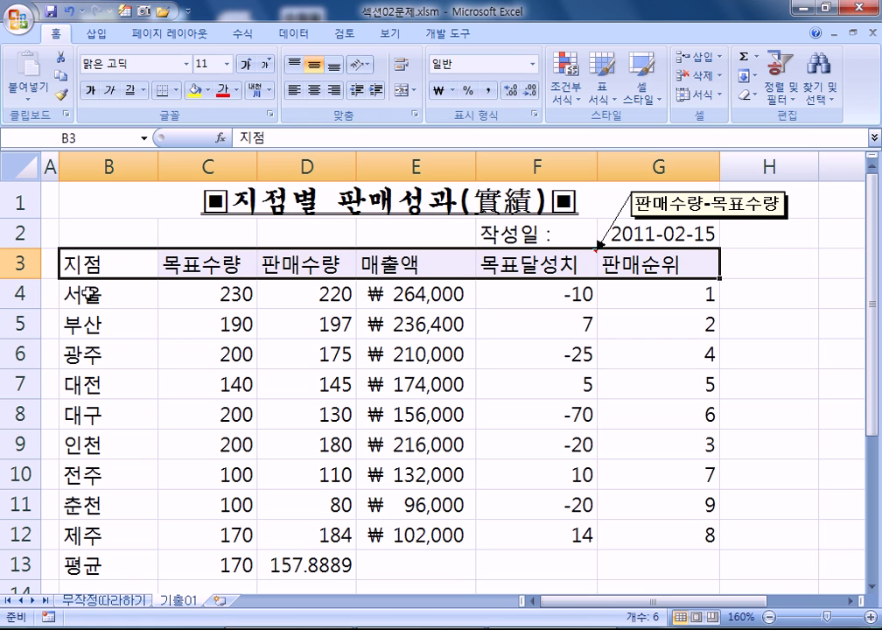
ctrl+drag(88, 298, 108, 555)
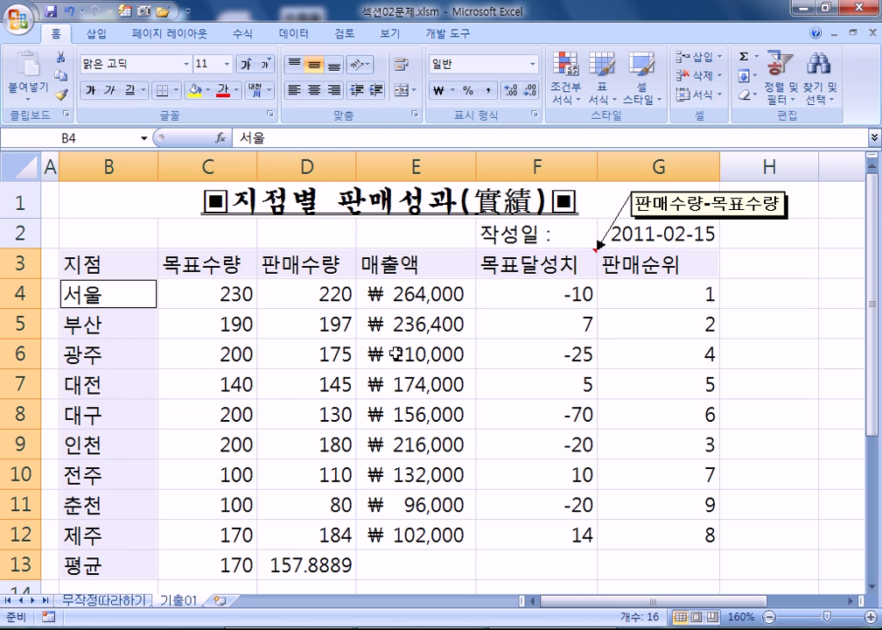
click(293, 394)
- Practise the combined selection of the headers B3:G3 and the branch names B4:B13 twice more
drag(131, 267, 607, 263)
scroll(126, 248, down, 1)
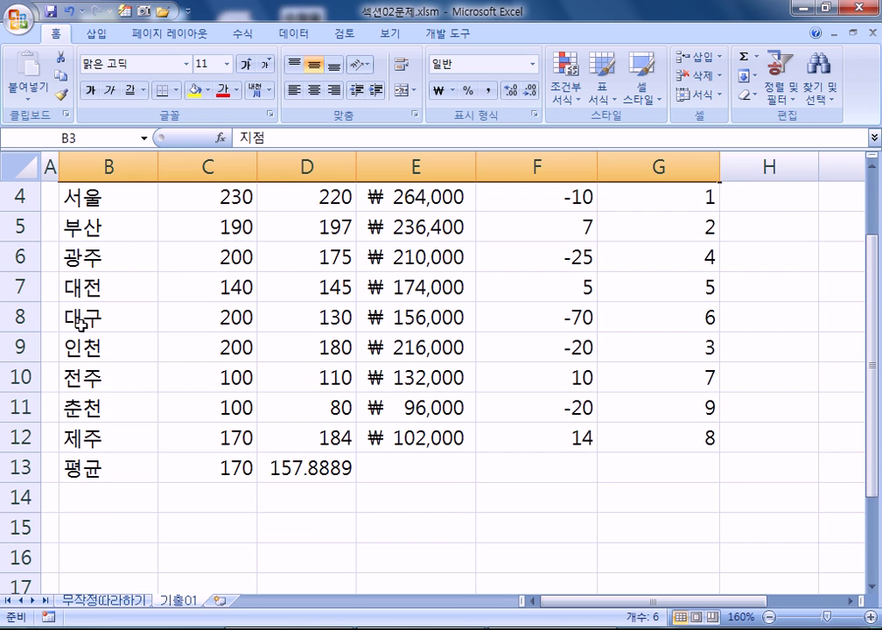
scroll(121, 270, up, 1)
scroll(111, 282, down, 2)
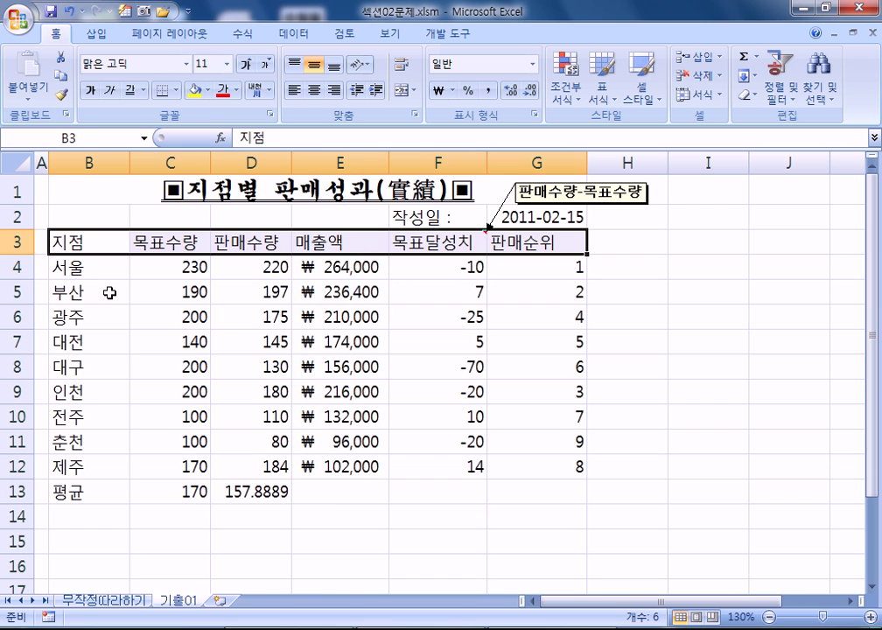
drag(79, 270, 83, 495)
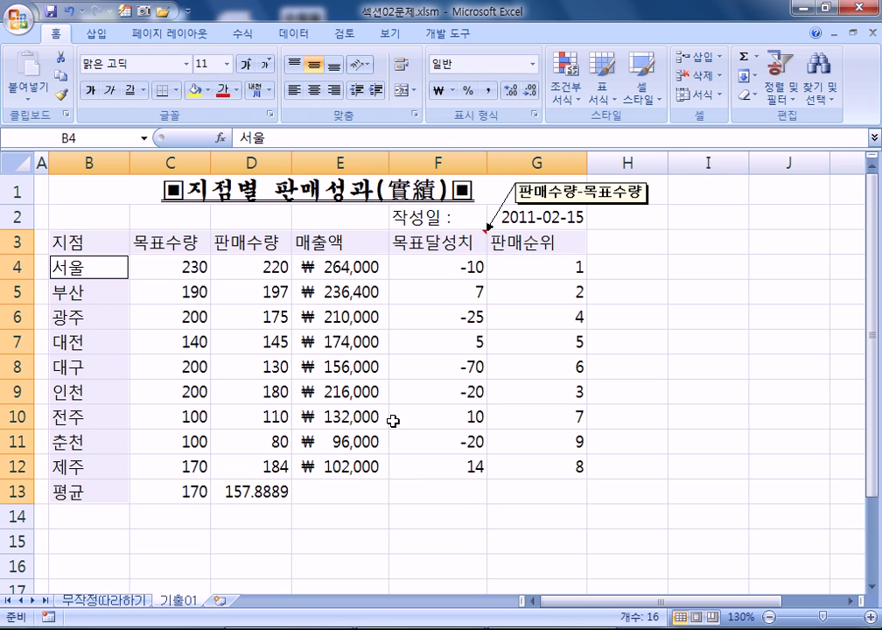
drag(70, 243, 525, 243)
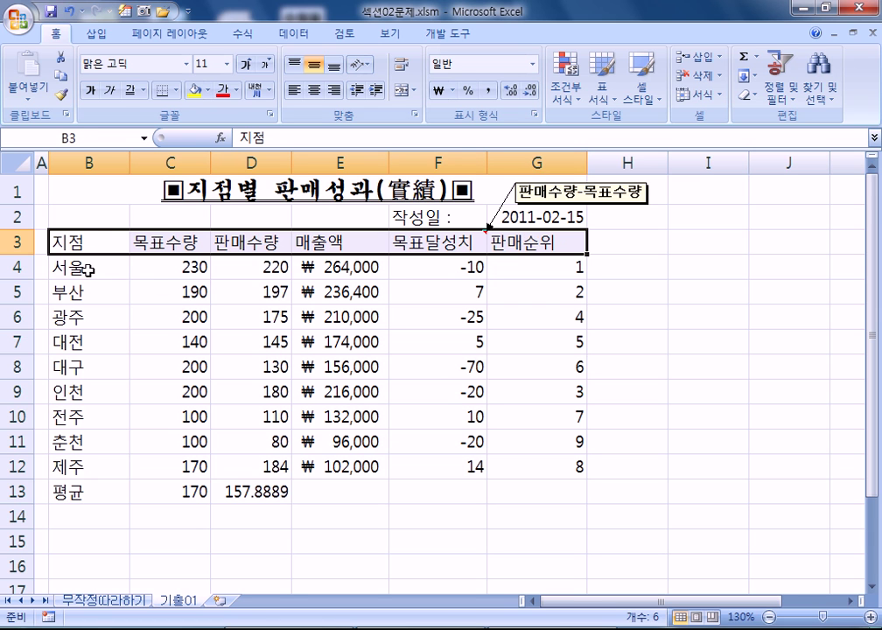
drag(89, 270, 93, 489)
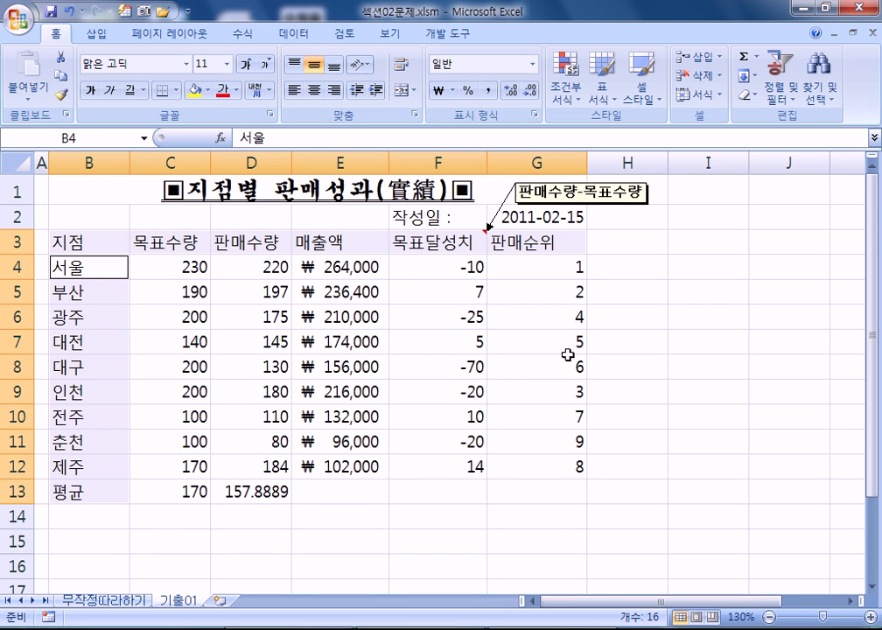
- Select the header row B3:G3 and replace that selection with only B4:B13
drag(54, 242, 516, 244)
drag(91, 267, 105, 492)
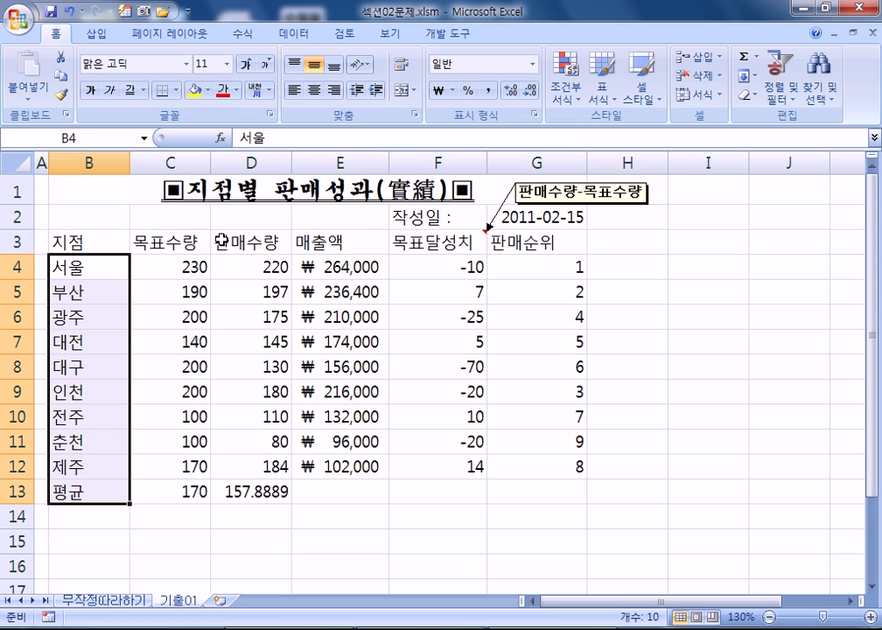
- Add the header row B3:G3 to the B4:B13 selection and apply the 40% - 강조색2 cell style to both ranges
ctrl+drag(79, 240, 516, 242)
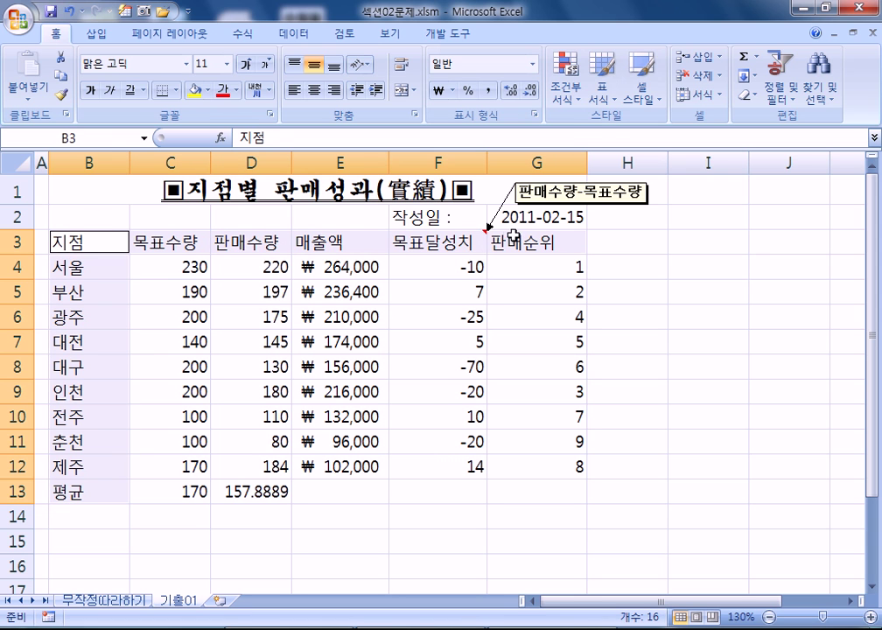
click(653, 109)
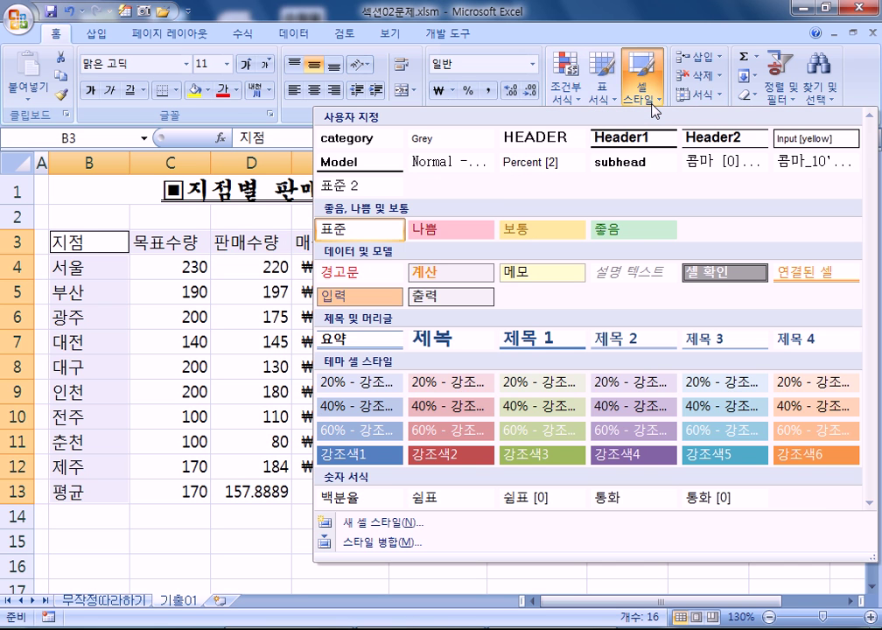
click(653, 108)
click(655, 108)
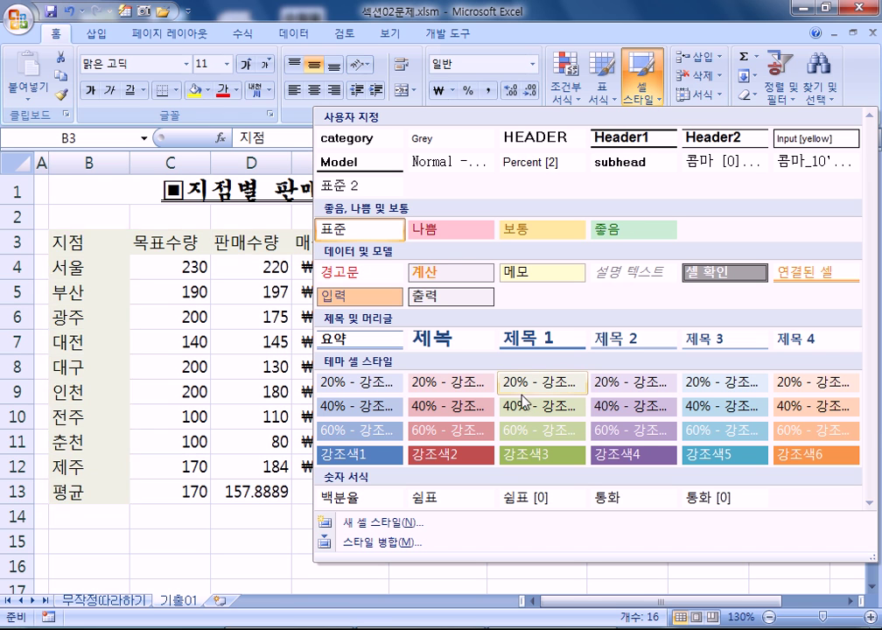
click(446, 417)
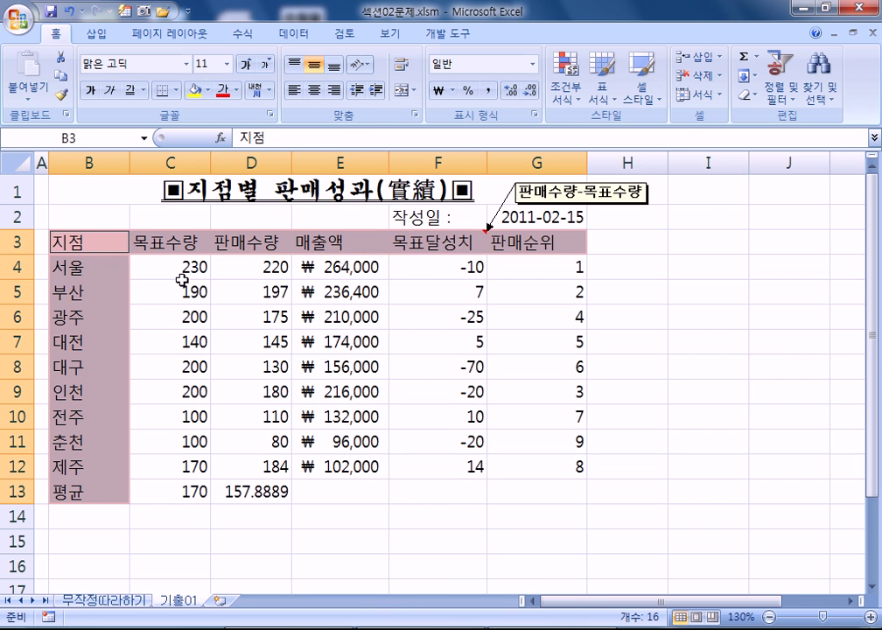
- Set the horizontal alignment of B3:G3 and B4:B13 to 균등 분할 (들여쓰기) in the cell formatting options
key(ctrl+1)
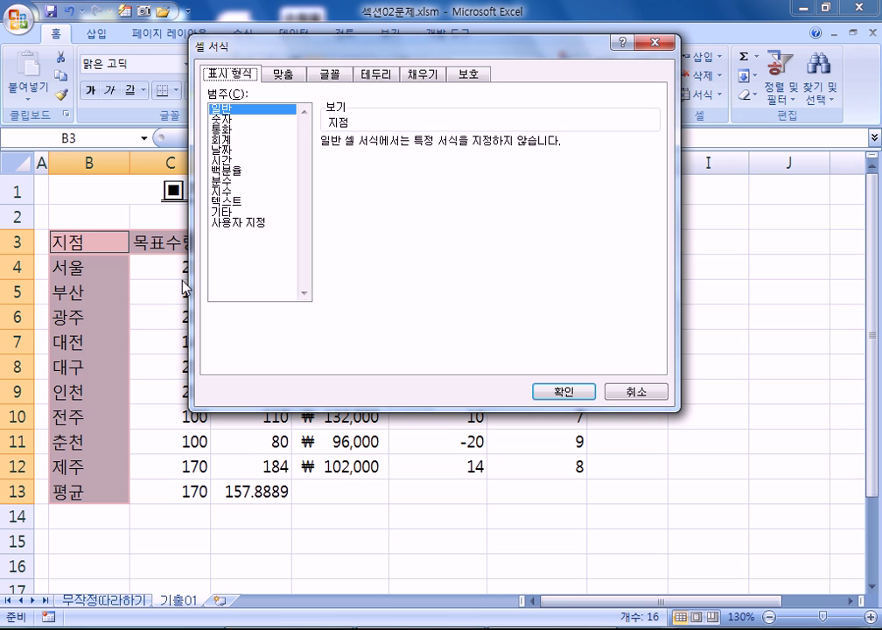
drag(408, 51, 599, 141)
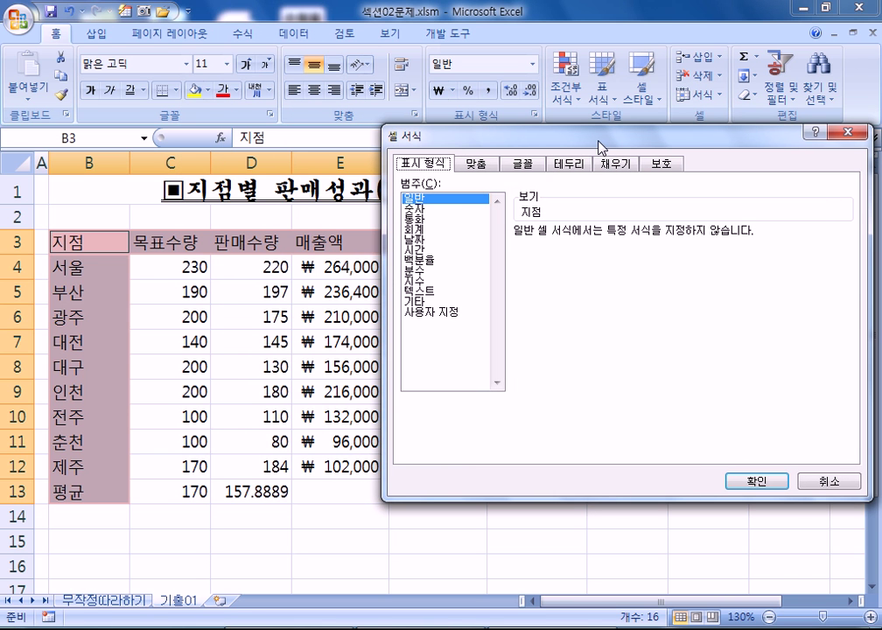
click(477, 164)
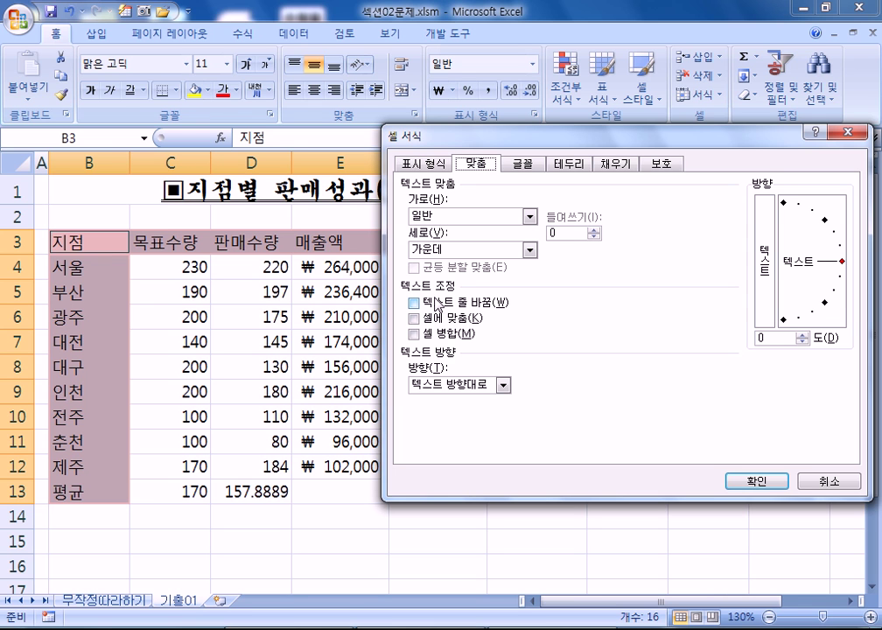
click(449, 221)
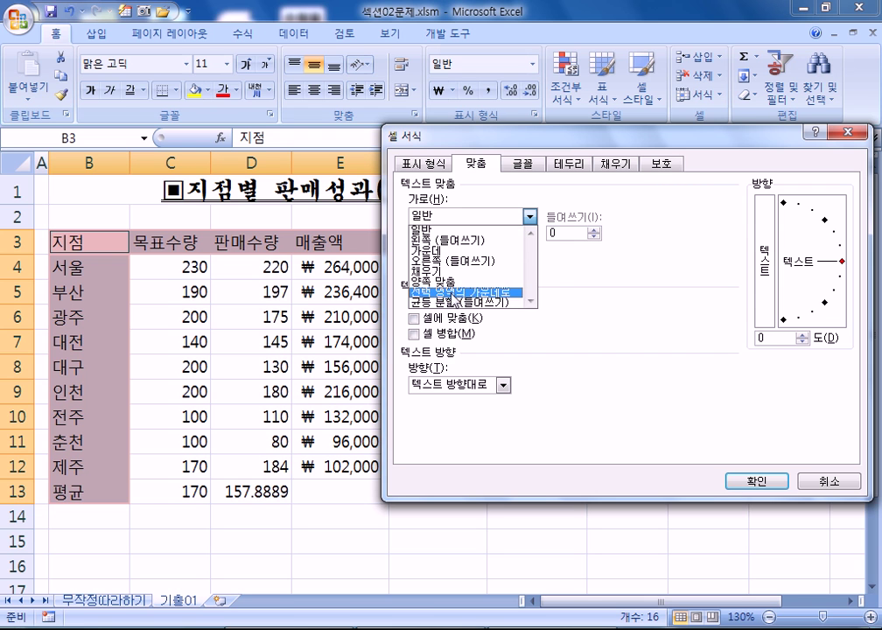
click(451, 303)
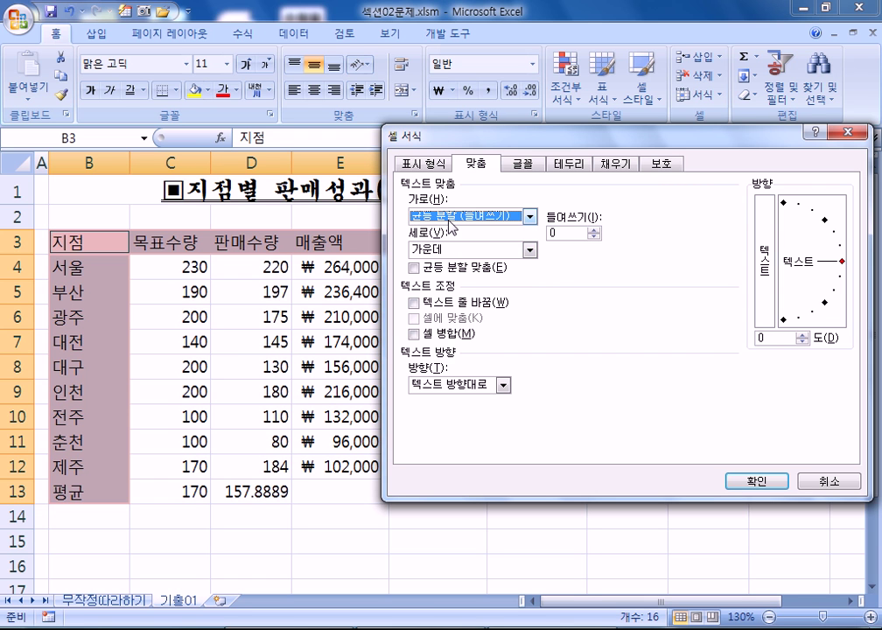
click(530, 217)
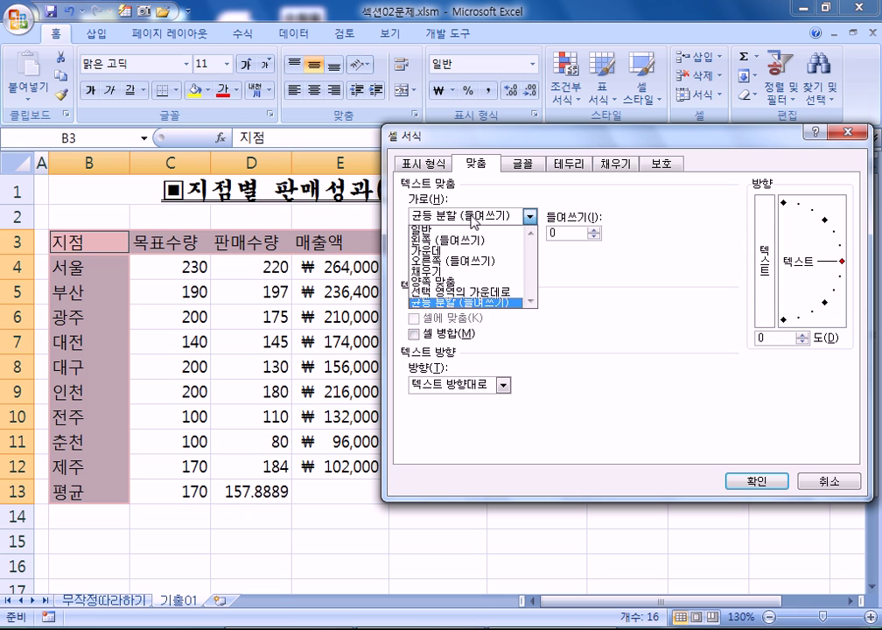
click(451, 303)
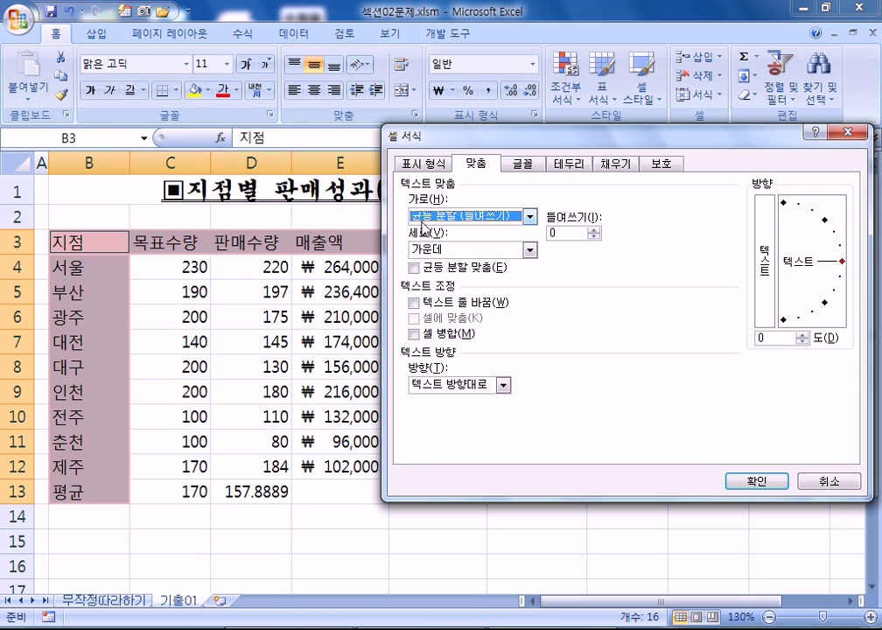
click(758, 482)
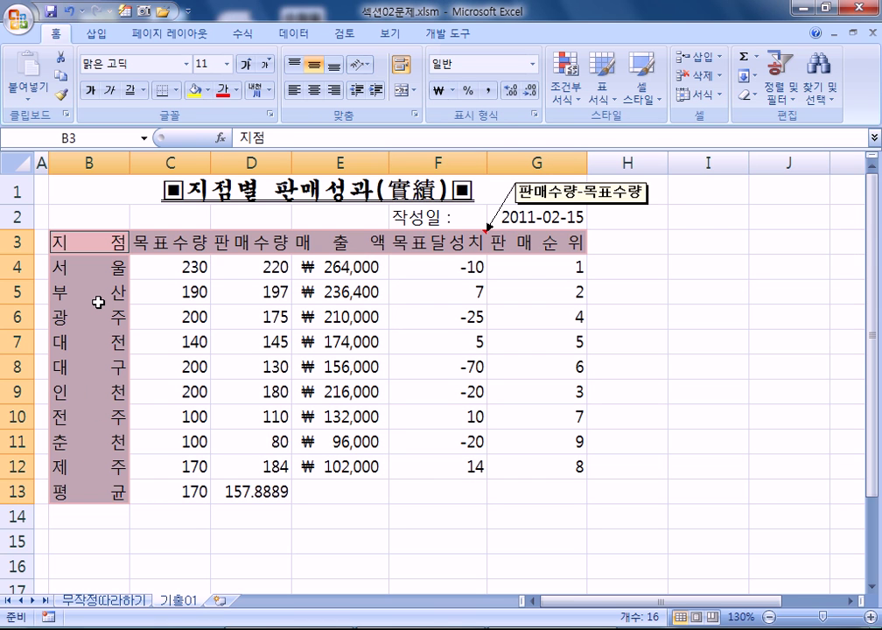
- Examine which cell formatting options are offered while the header cell B3 is in edit mode, and cancel
double_click(87, 246)
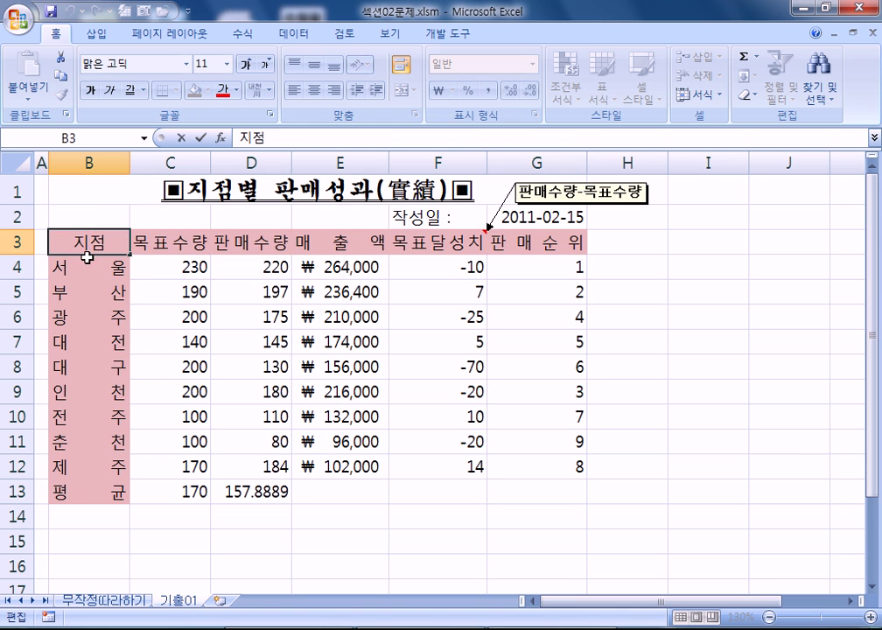
click(103, 298)
double_click(90, 246)
key(ctrl+1)
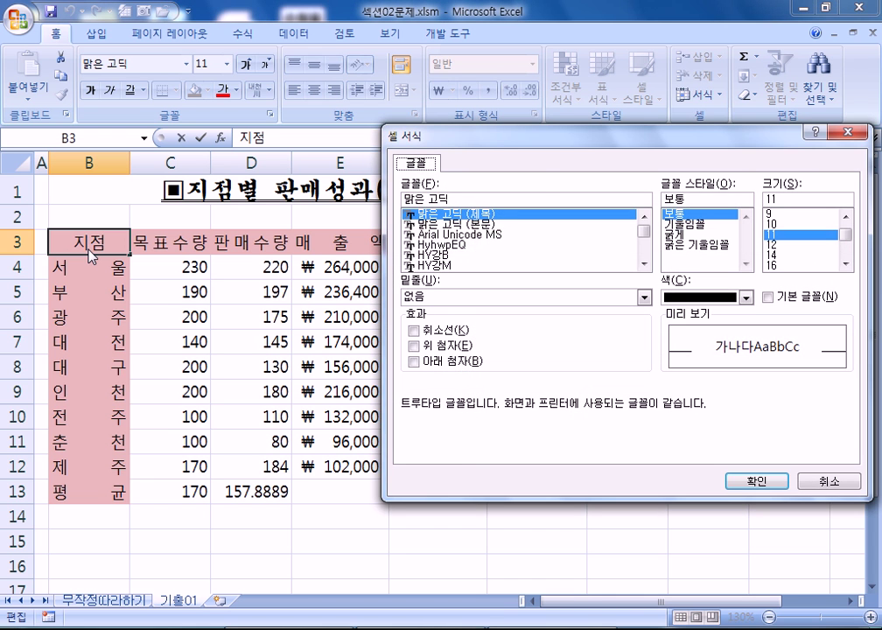
key(Escape)
- Check the cell formatting options again while the empty cell I3 is in edit mode, and cancel
click(179, 247)
click(116, 243)
drag(116, 244, 506, 237)
double_click(631, 246)
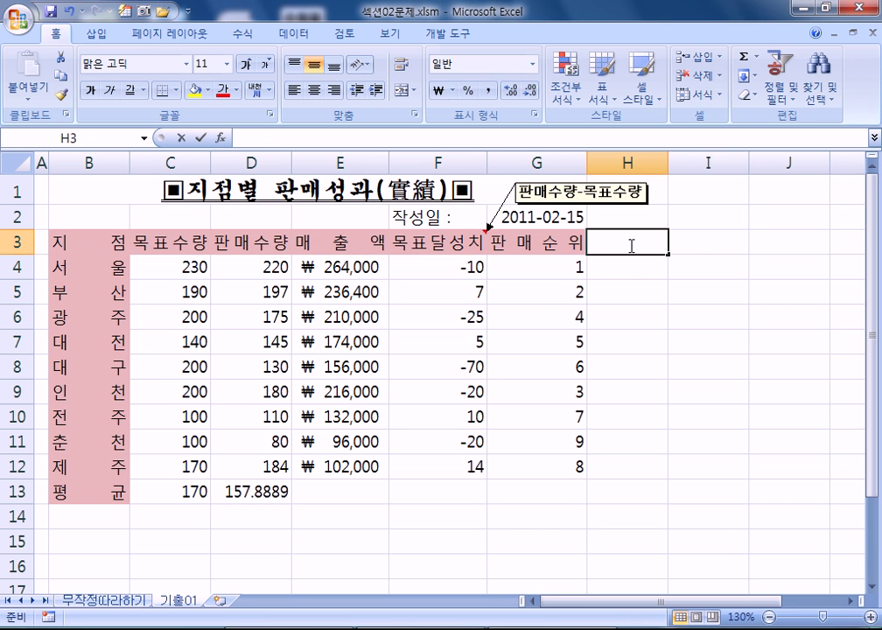
click(705, 239)
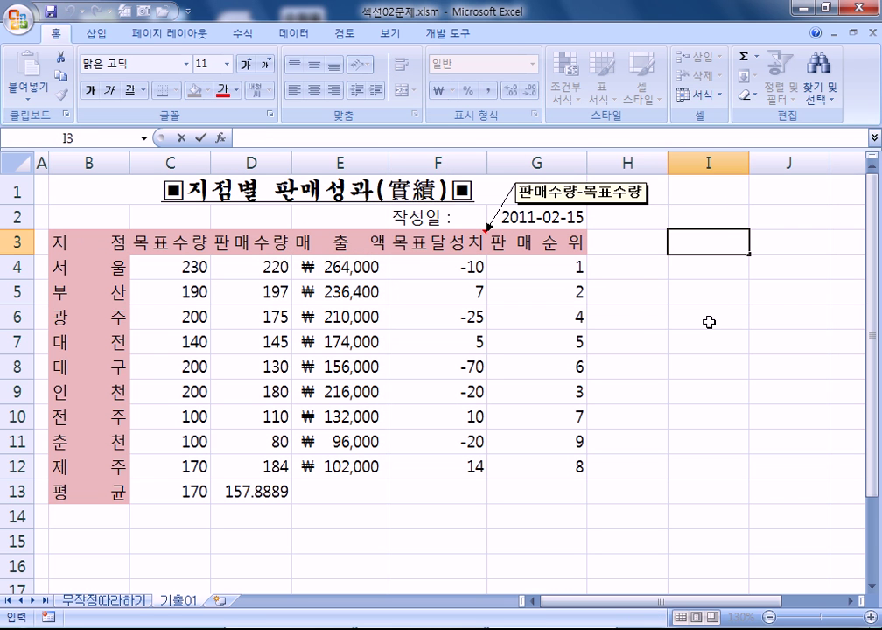
key(ctrl+1)
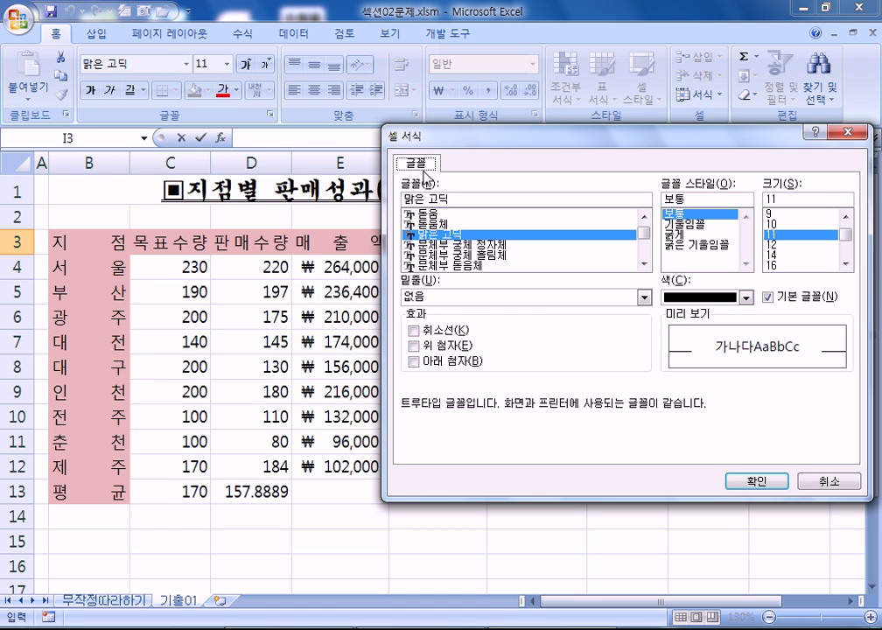
key(Escape)
- Reselect B3:G3 together with B4:B13, review their alignment settings in the cell formatting options, and close without changes
drag(79, 241, 480, 243)
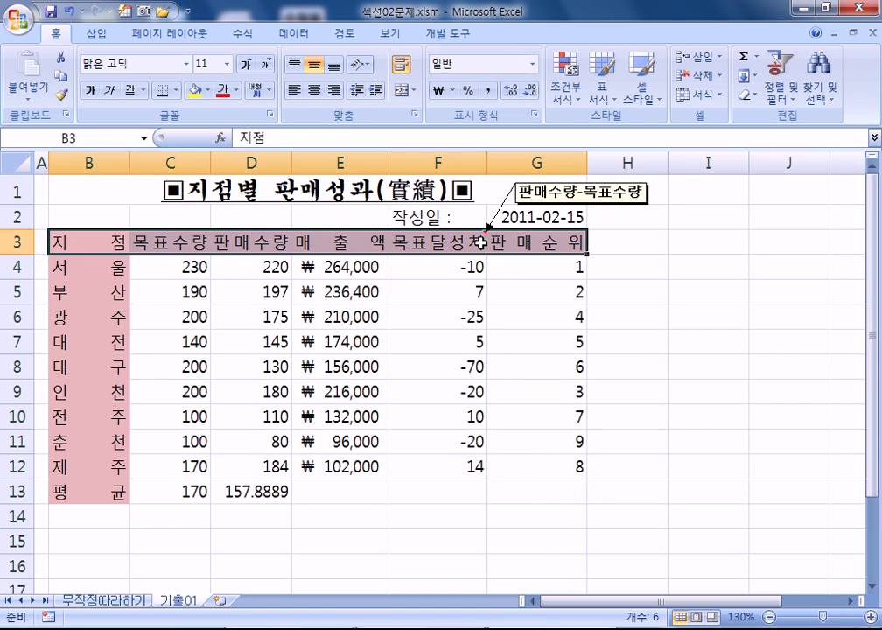
drag(86, 269, 95, 491)
key(ctrl+1)
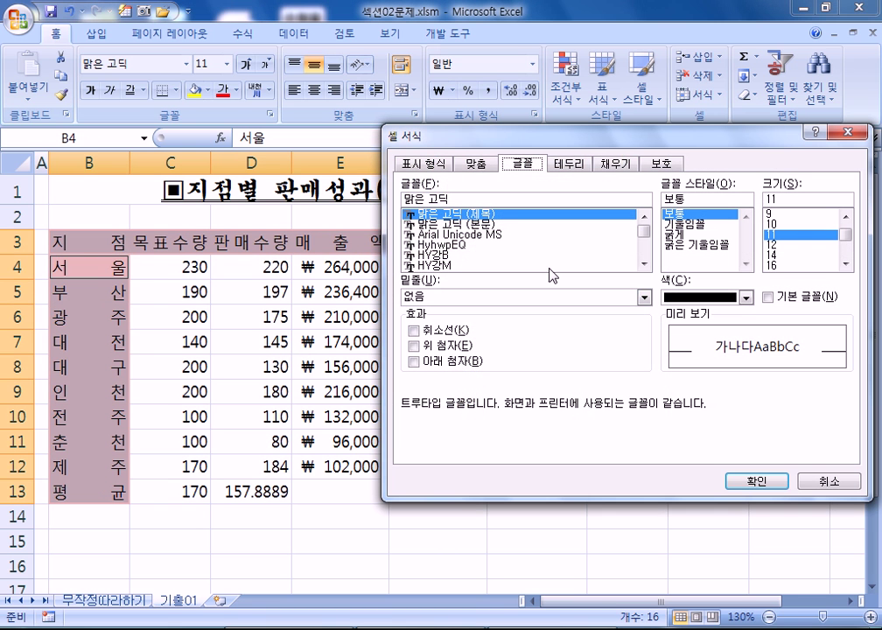
click(474, 165)
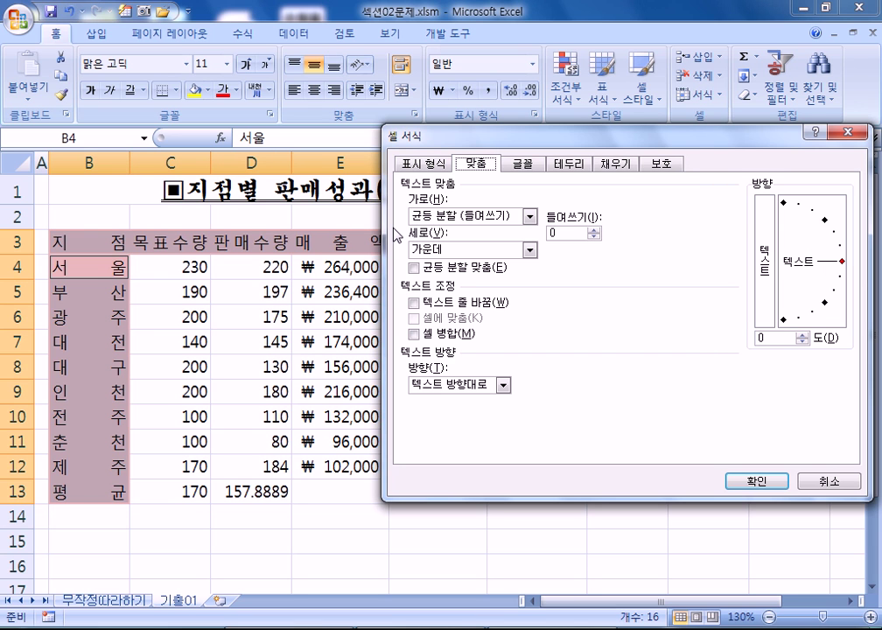
key(Escape)
- Format the 목표달성치 values in F4:F12 with the 숫자 category, showing negative numbers in red parentheses as (1234)
click(433, 268)
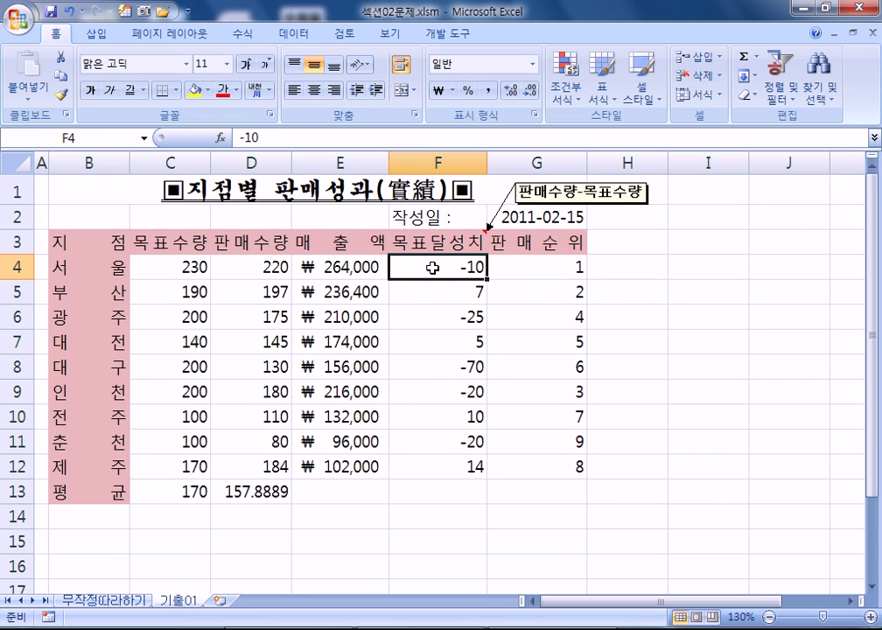
drag(434, 269, 449, 464)
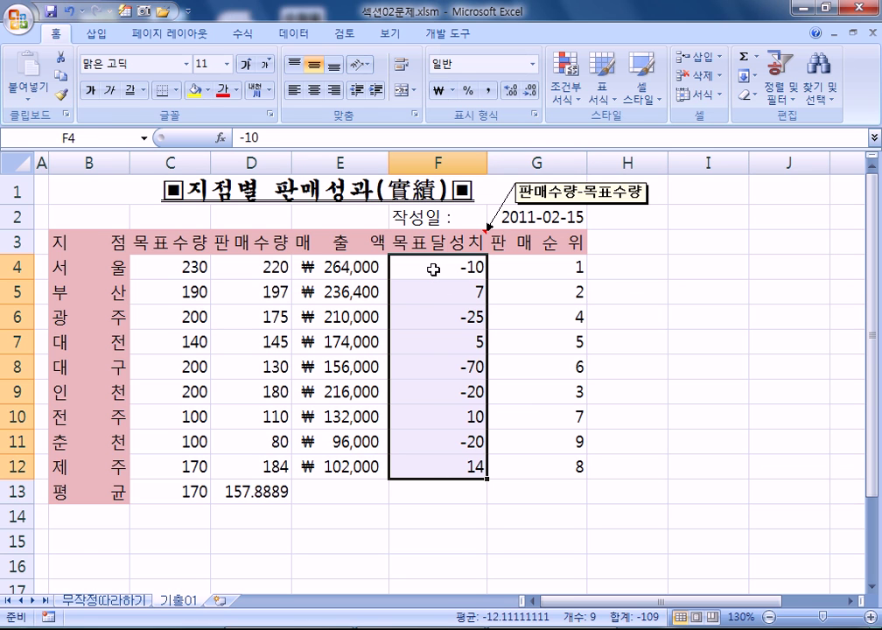
drag(433, 269, 454, 463)
key(ctrl+1)
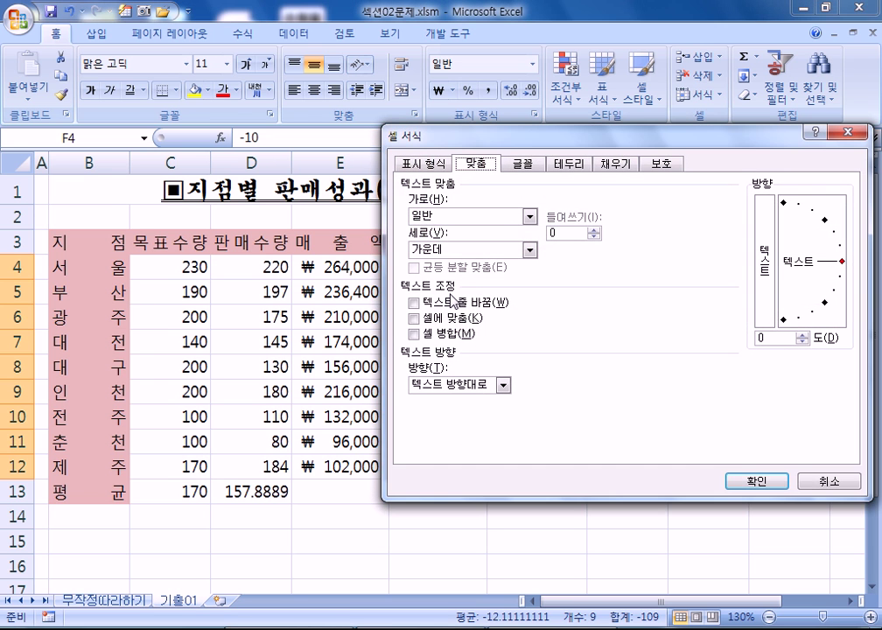
click(438, 165)
drag(465, 142, 530, 143)
click(480, 206)
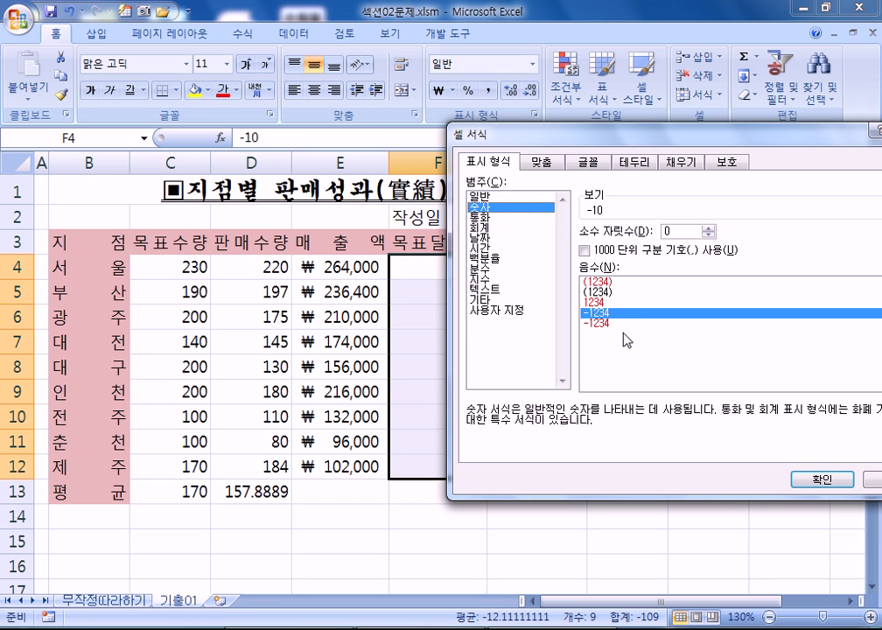
click(606, 281)
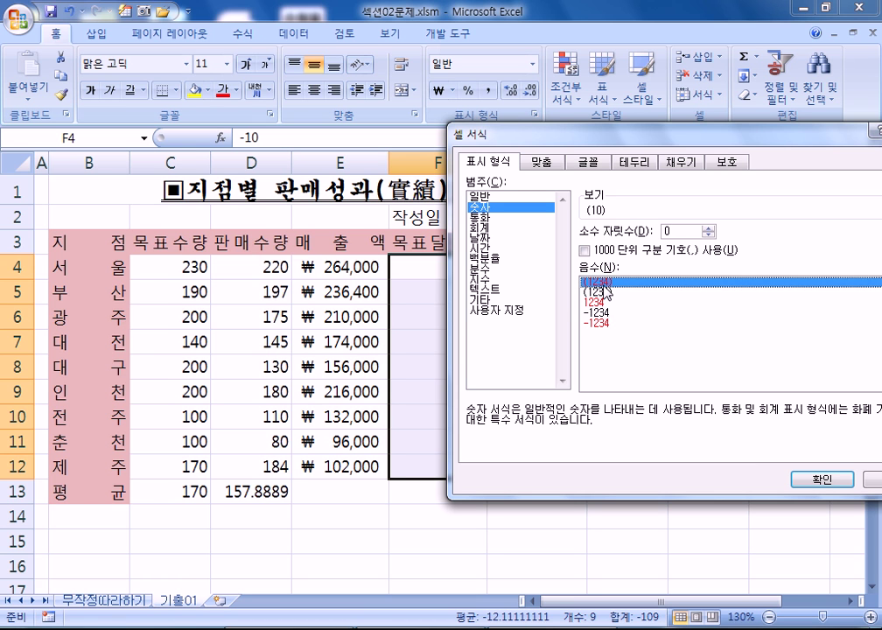
key(Return)
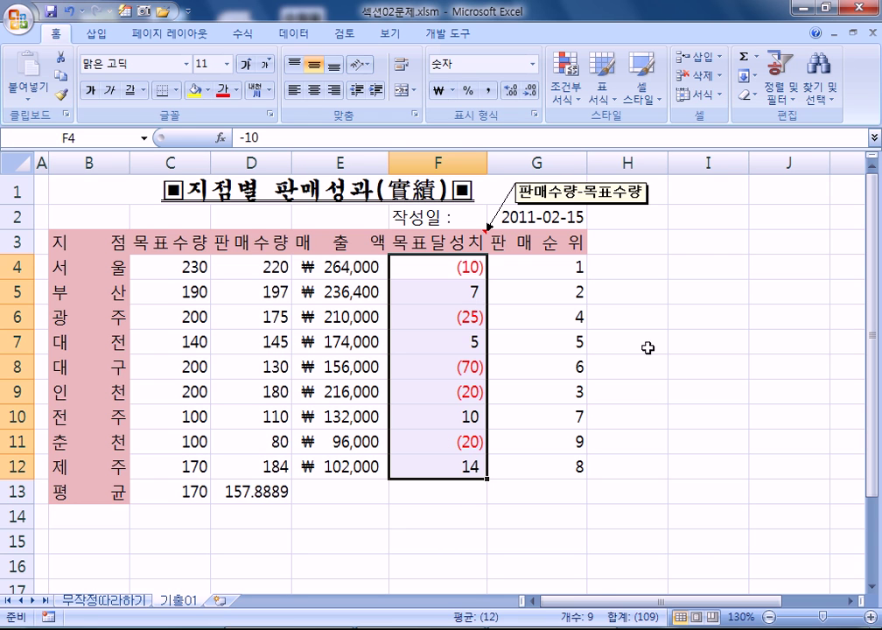
- Turn on the 셀에 맞춤 text control for the date cell G2
click(442, 218)
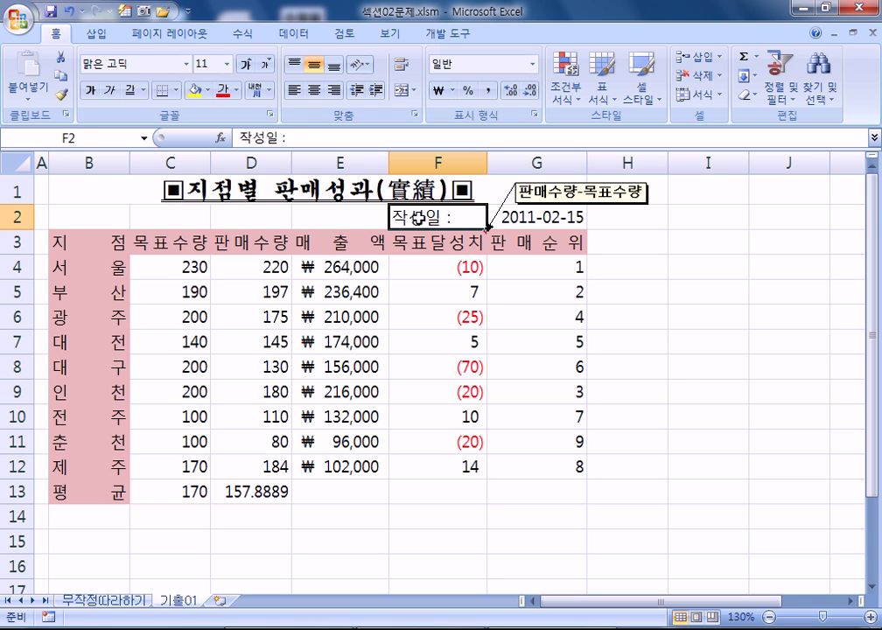
click(524, 218)
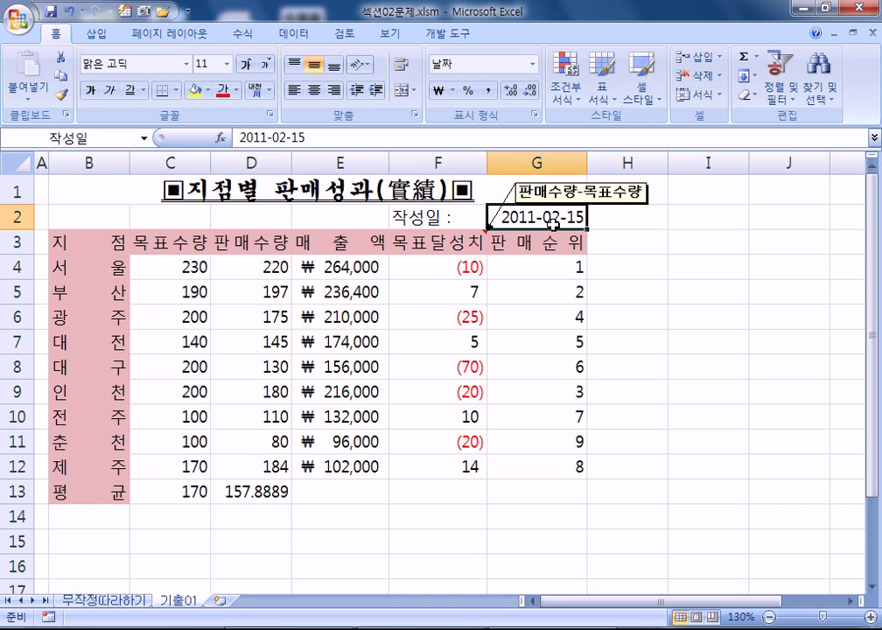
key(ctrl+1)
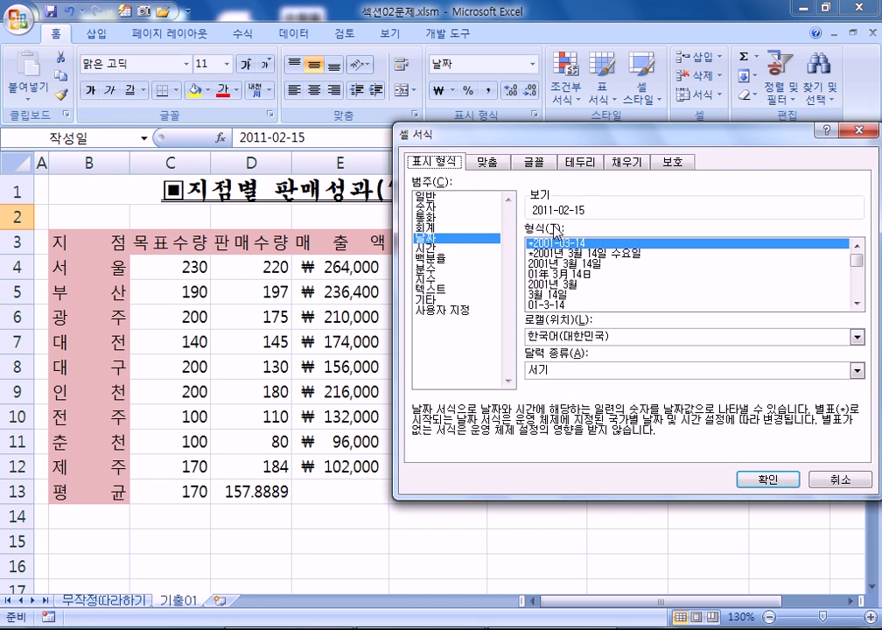
click(482, 162)
drag(511, 140, 476, 249)
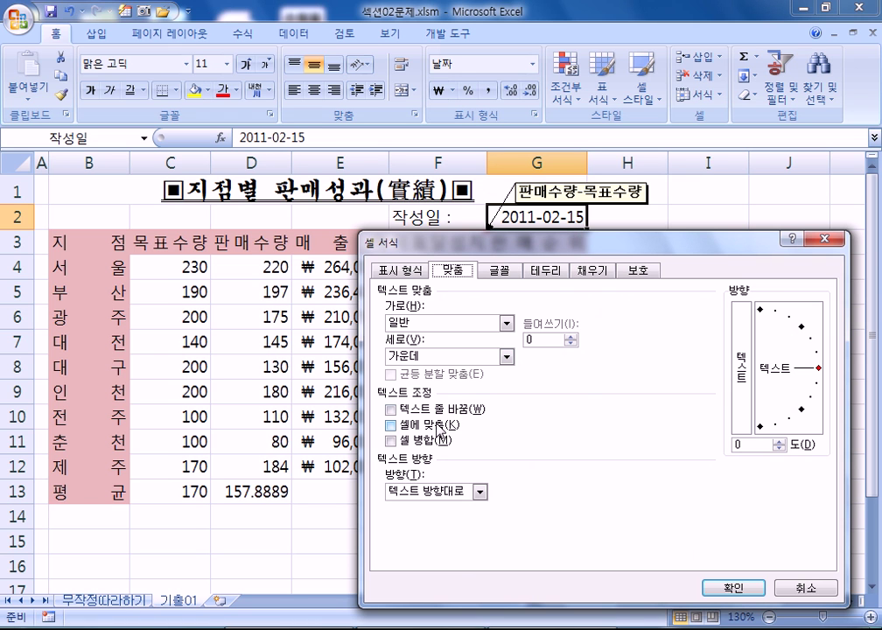
click(390, 425)
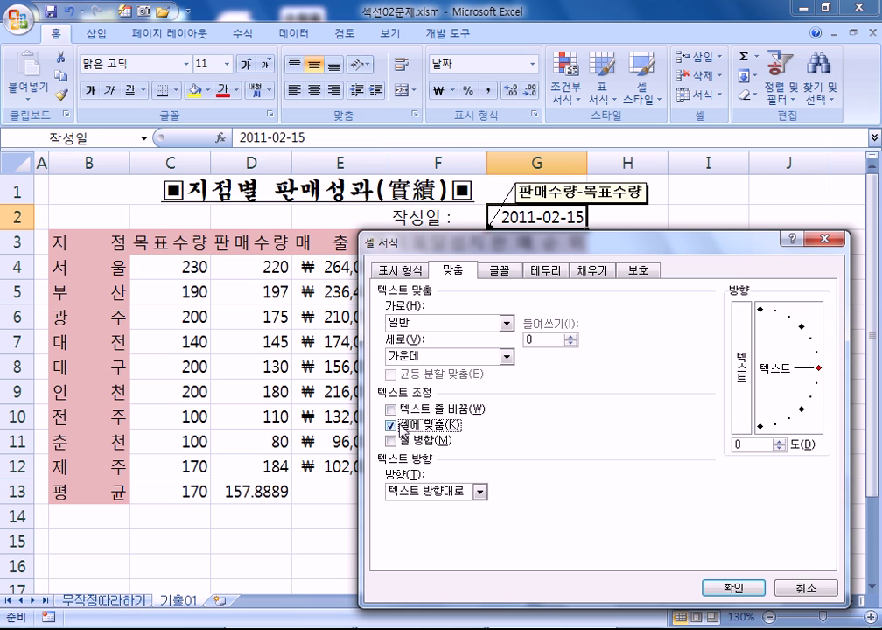
click(732, 586)
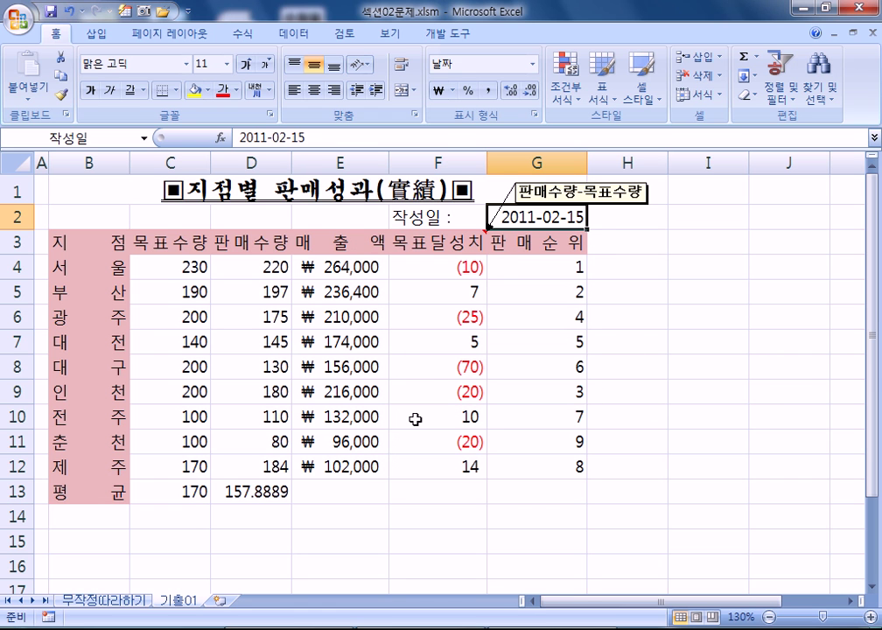
- Enter the sample text 안녕하세요 반갑습니다 in the empty cell E19 below the table
scroll(415, 420, down, 4)
click(310, 339)
text(아녕하세요 반갑습니다)
key(Return)
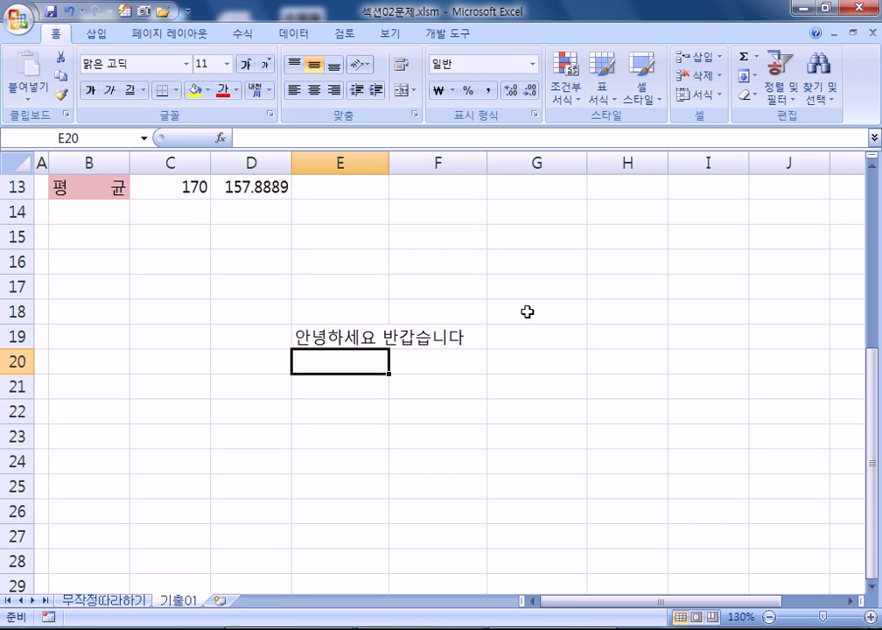
- Turn on the 셀에 맞춤 text control for E19 and test it by widening column E, undoing the width change
click(330, 339)
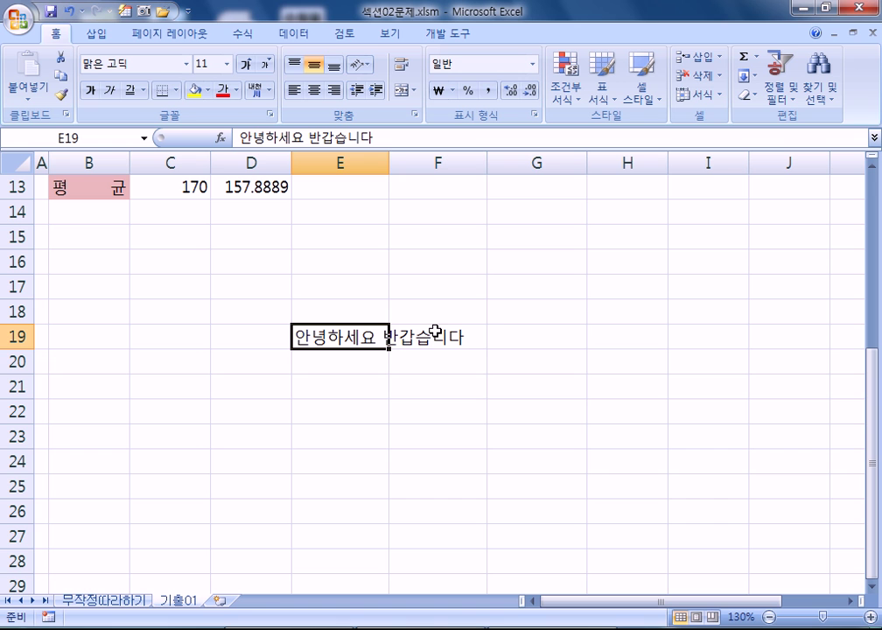
key(ctrl+1)
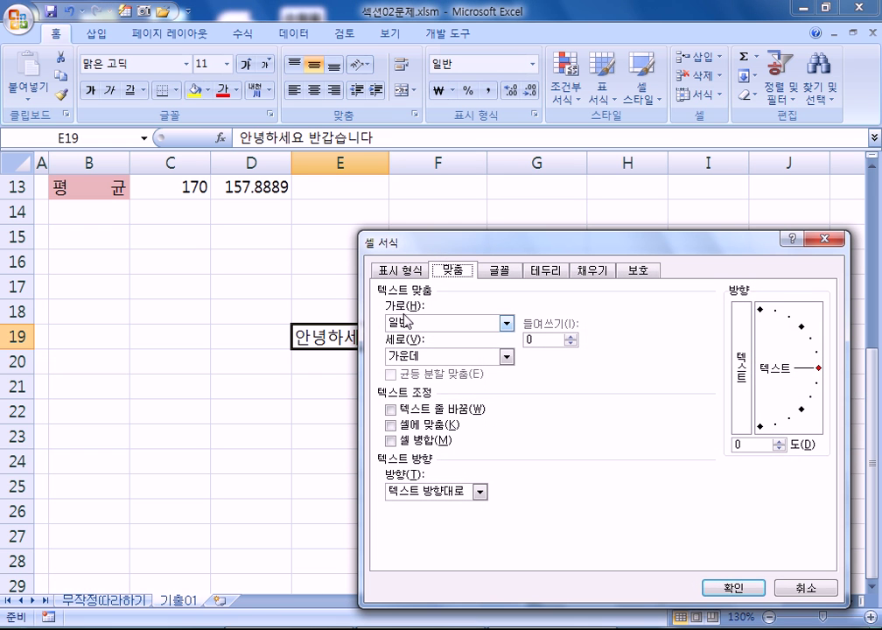
click(405, 426)
click(720, 588)
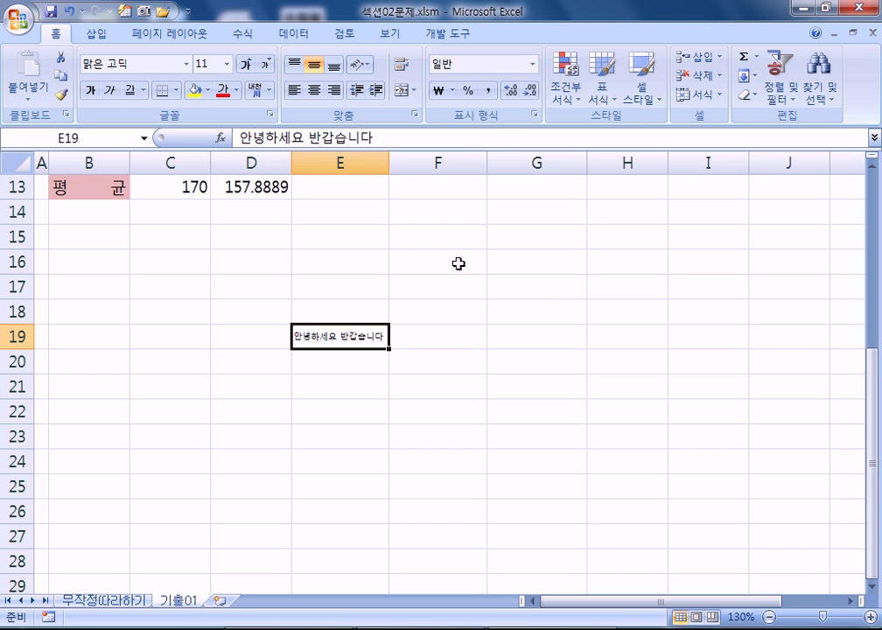
drag(391, 167, 424, 168)
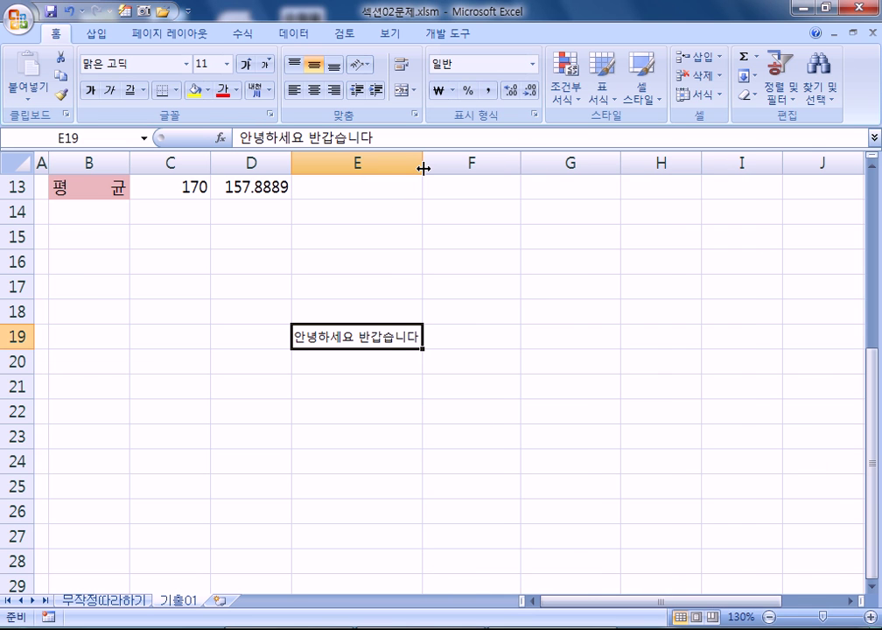
key(ctrl+z)
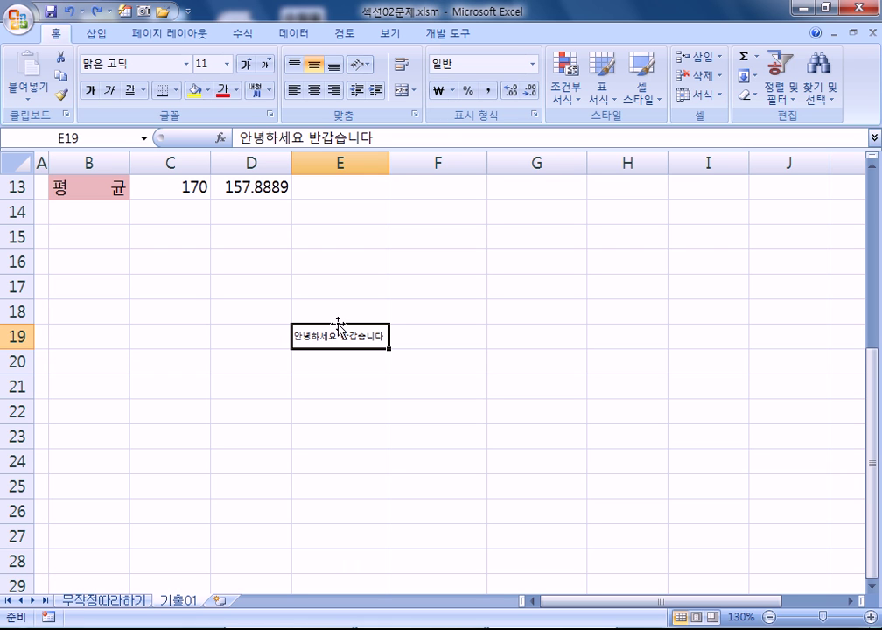
- Review the text control settings of the date cell G2 in the cell formatting options and close without changes
scroll(346, 323, up, 4)
click(525, 216)
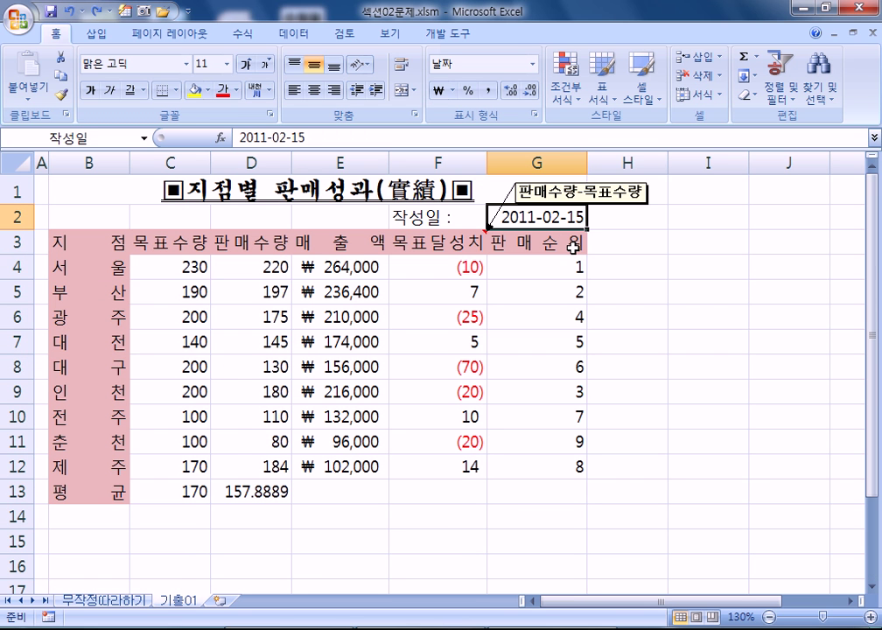
key(ctrl+1)
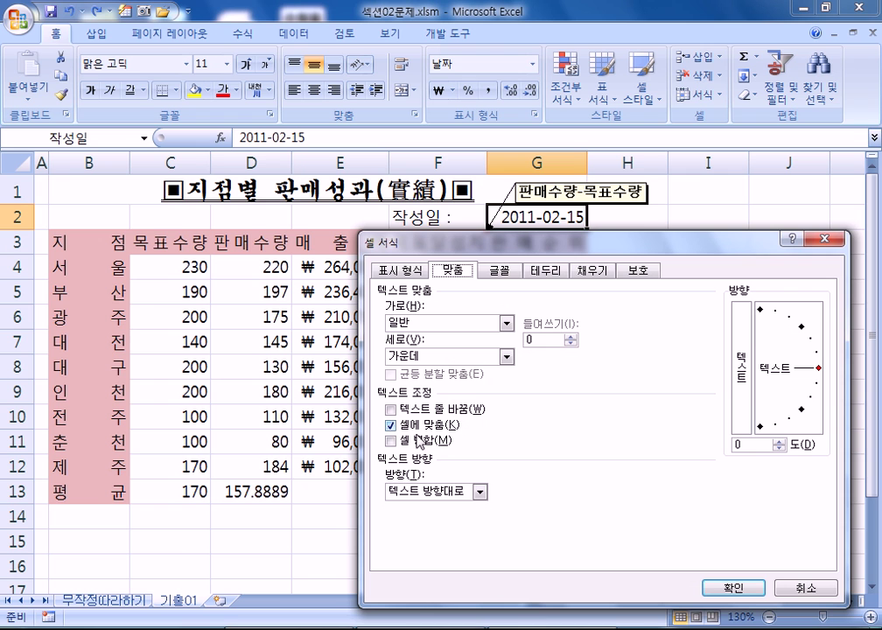
key(Escape)
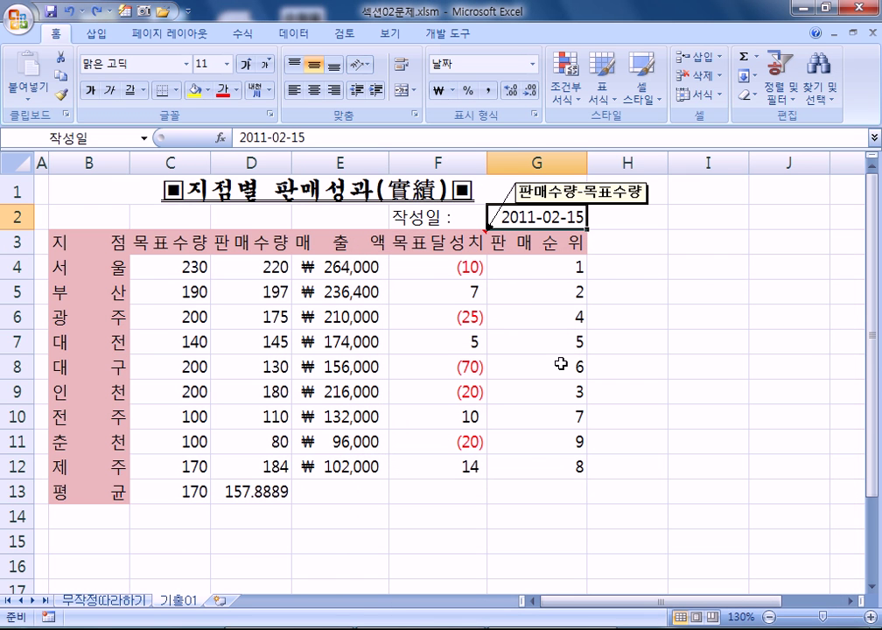
- Try the custom date format yyyy"년" mm"월" dd"일" on G2, based on the 2001년 3월 14일 type, and cancel
key(ctrl+1)
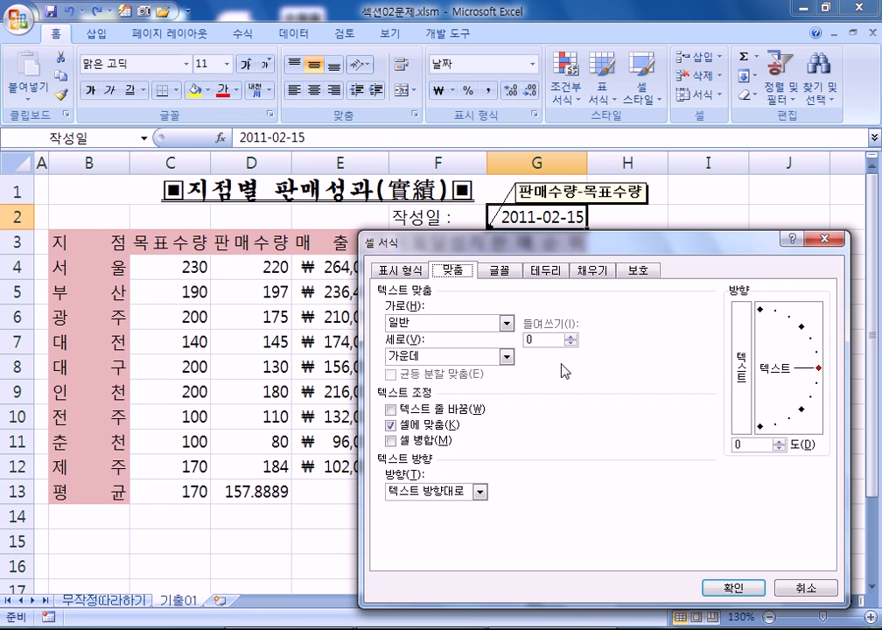
click(401, 271)
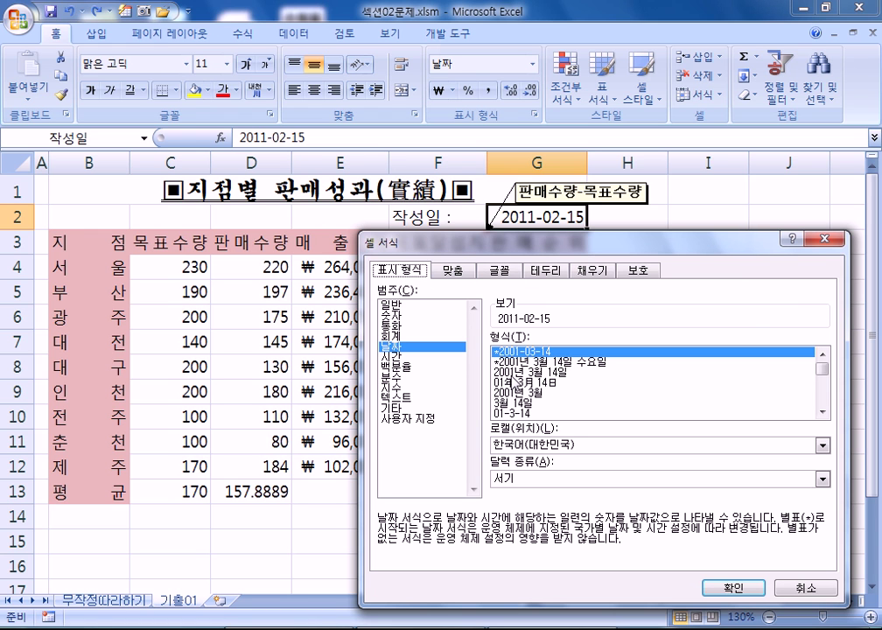
click(545, 383)
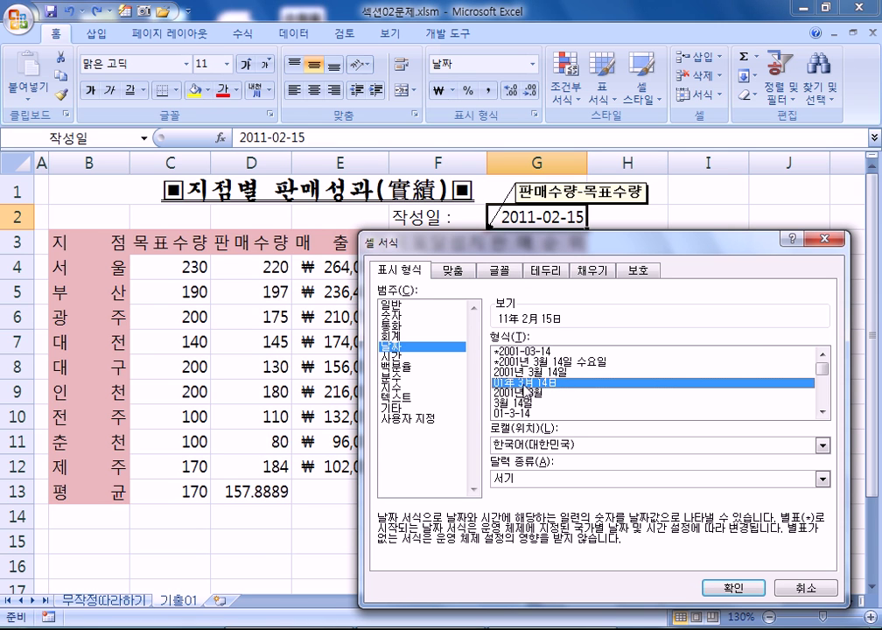
click(536, 372)
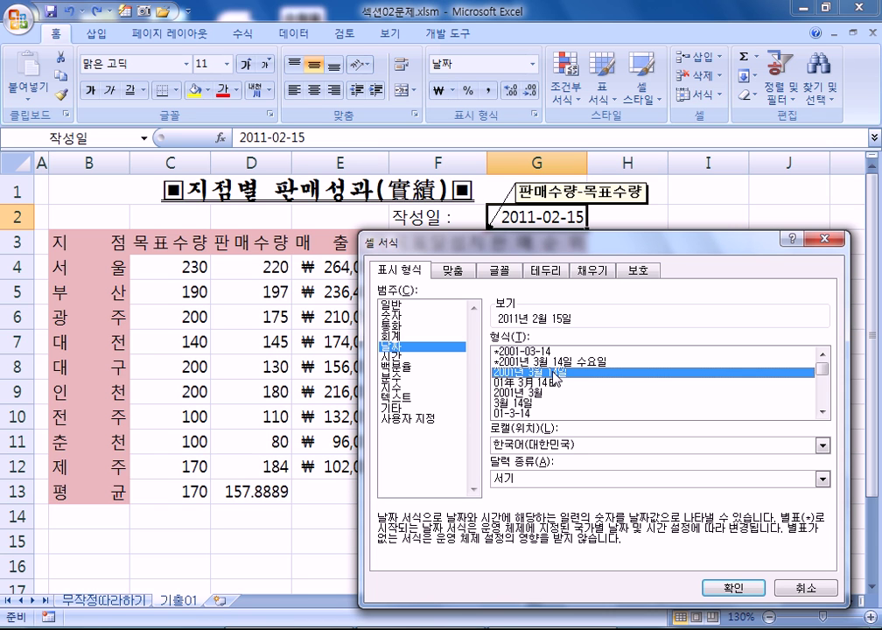
click(427, 420)
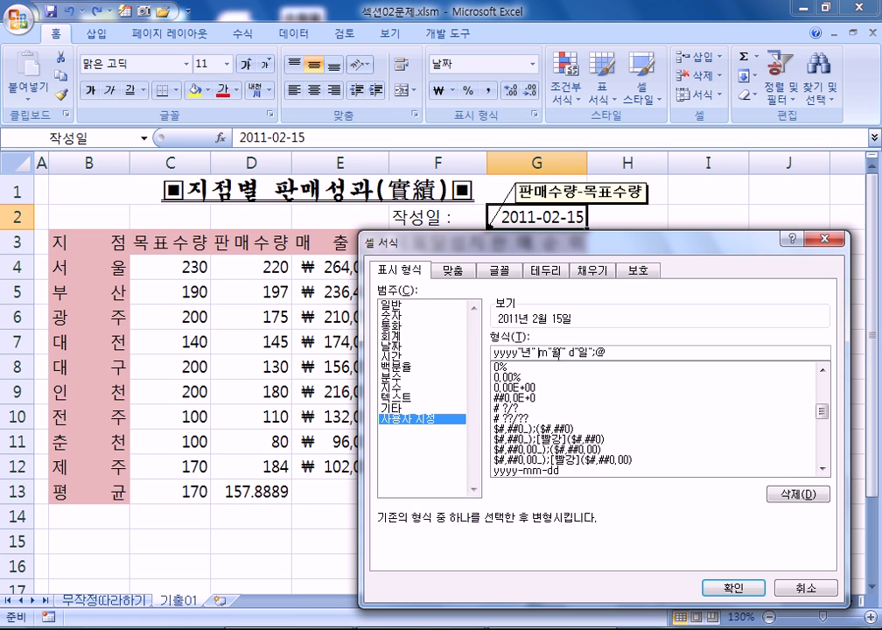
text(m)
click(580, 354)
text(d)
click(638, 352)
key(BackSpace)
key(BackSpace)
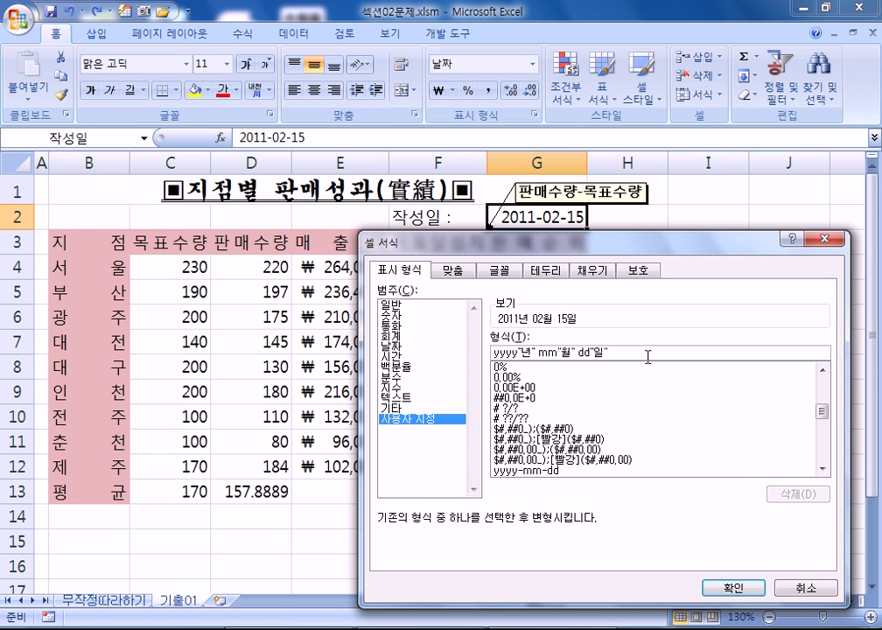
key(Escape)
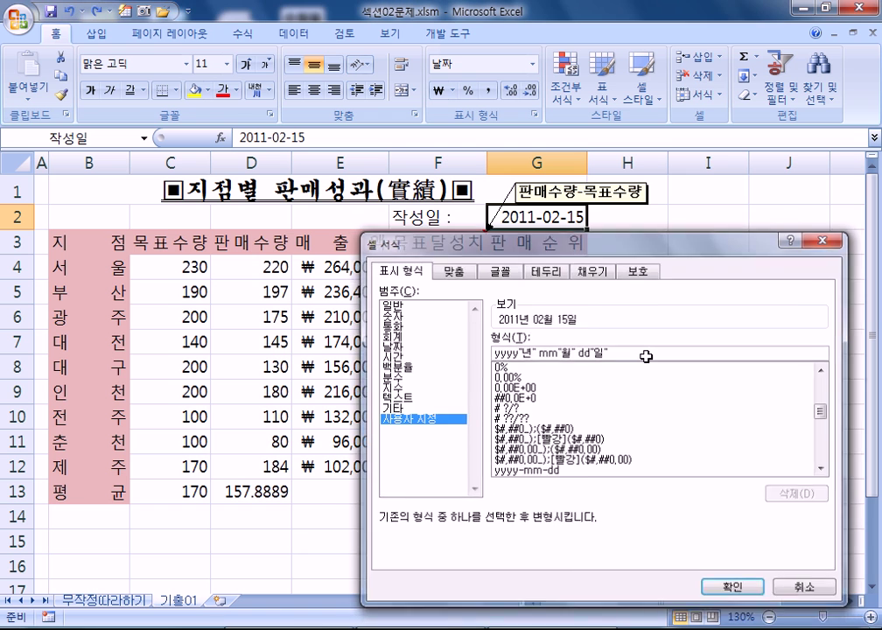
- Reopen the 사용자 지정 number formats for G2, switch to a new 메모장 note, and write 2011-04-25 in it
key(ctrl+1)
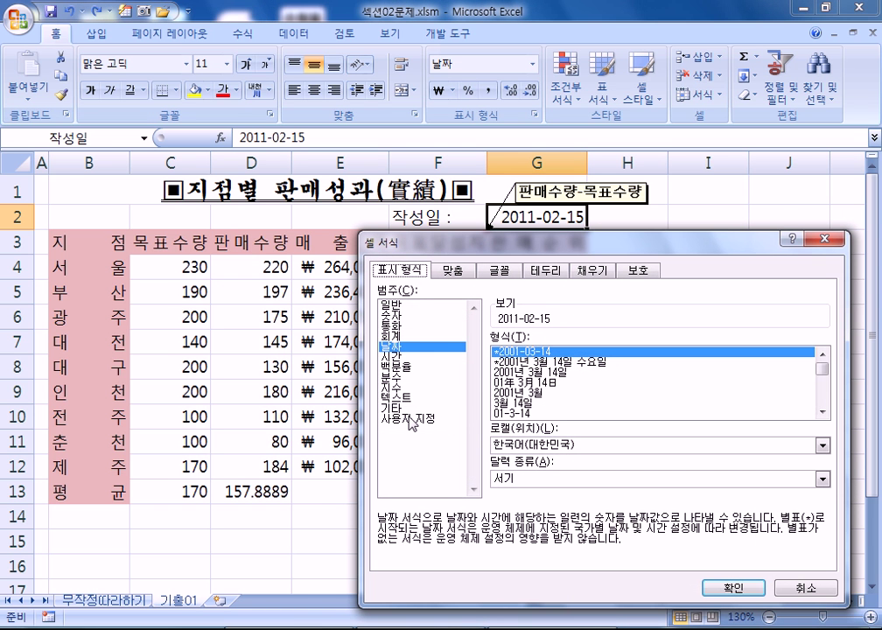
click(471, 417)
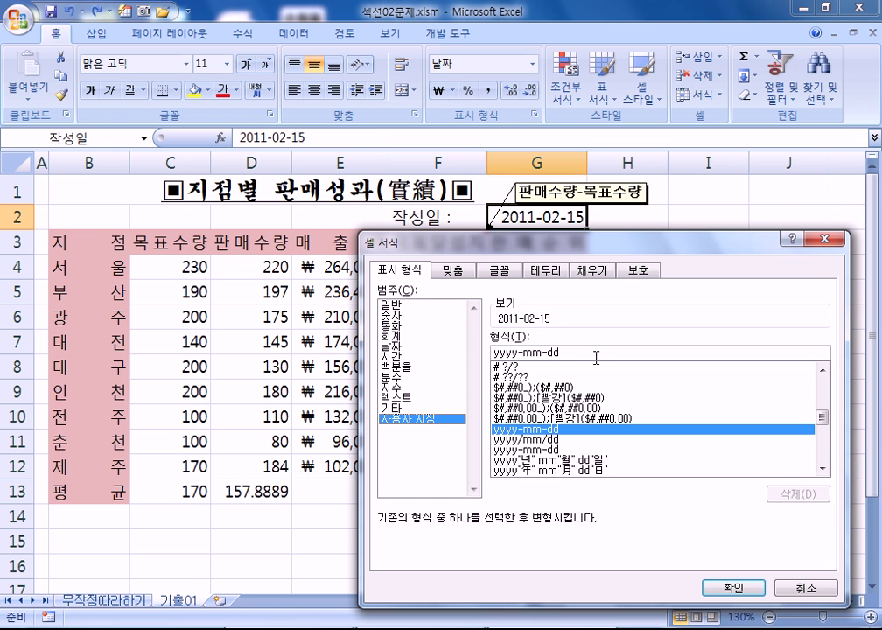
key(super)
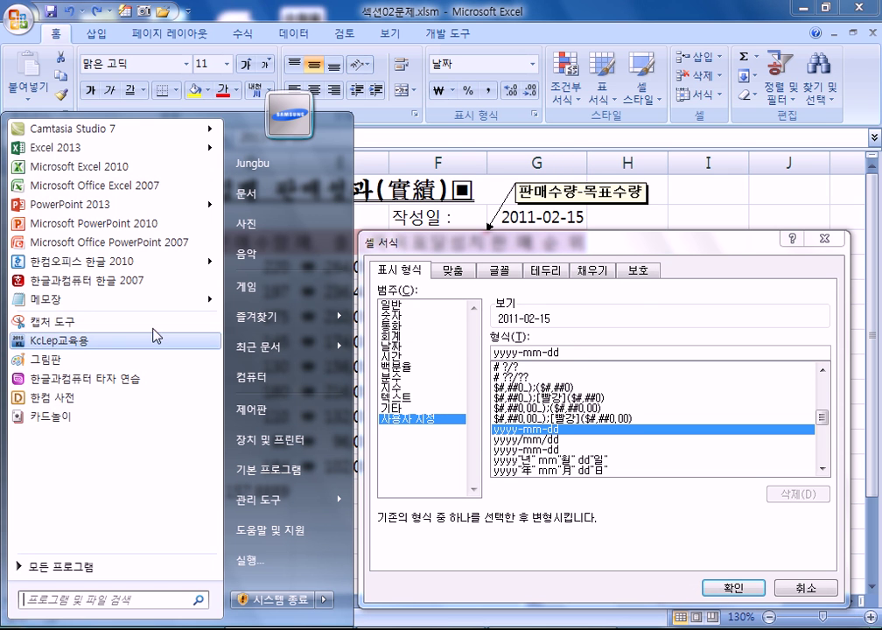
click(61, 299)
text(2011)
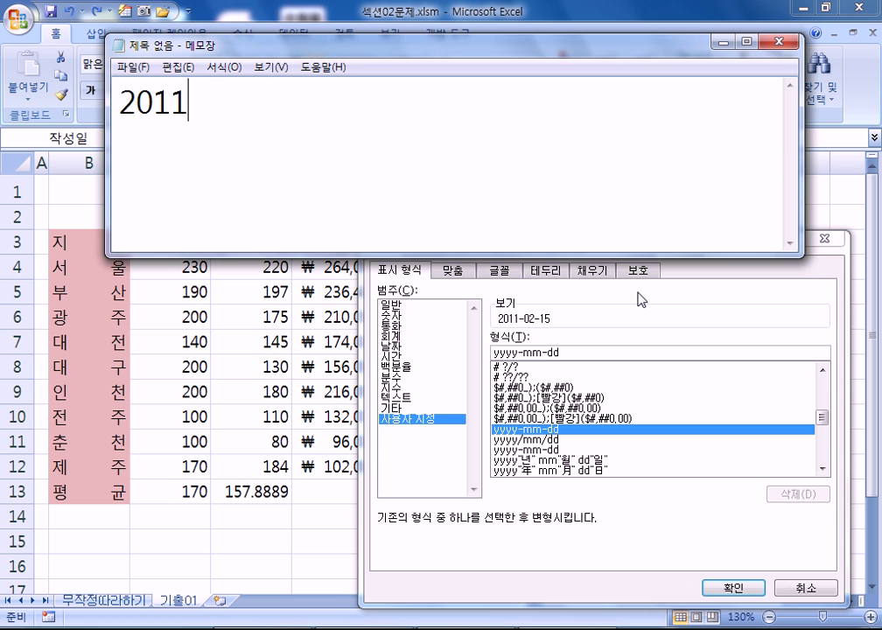
text(-04-25)
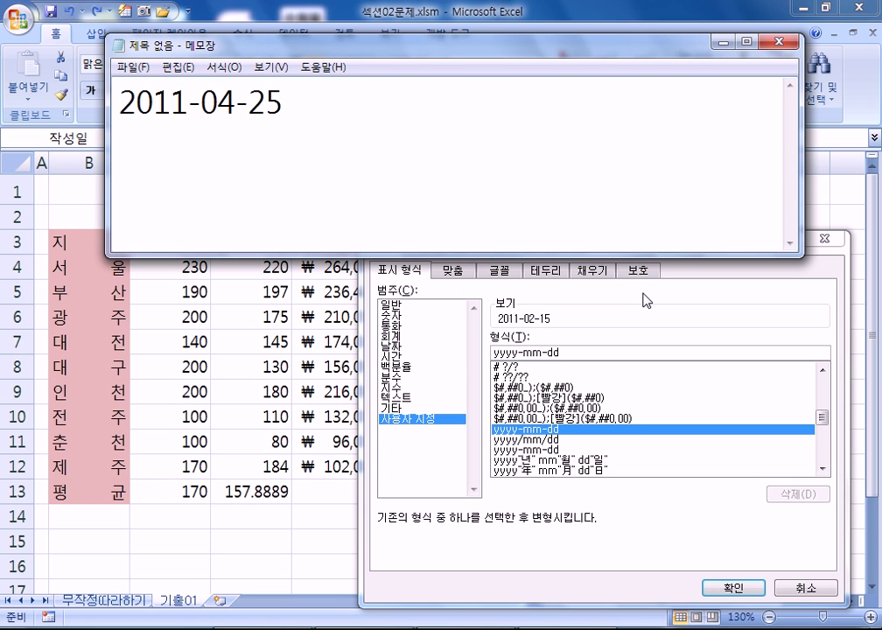
- Add the lines 2011년 04월 25일 and yyyy년 mm월 dd일 to the note and highlight the format line
key(Return)
text(201)
text(1년 04)
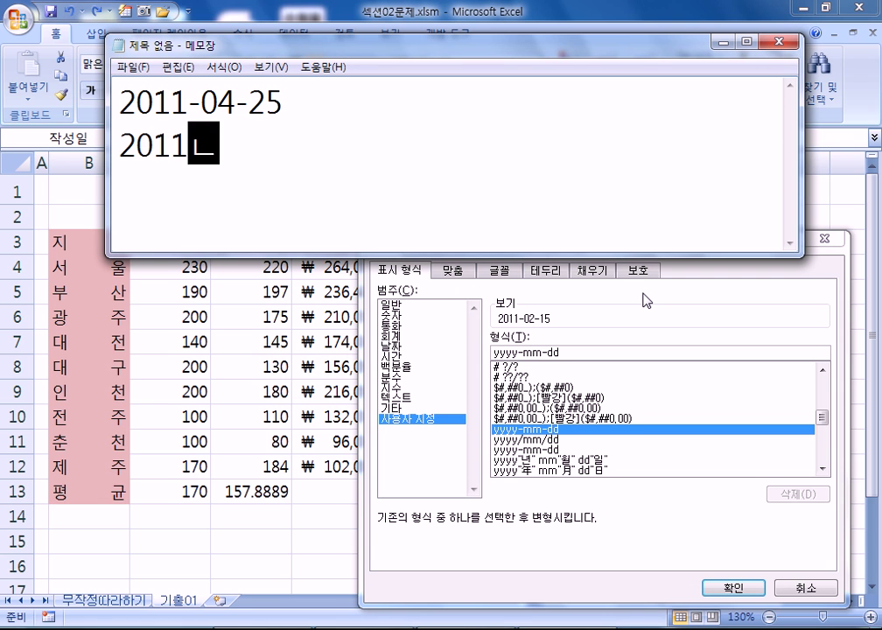
text(월 25일)
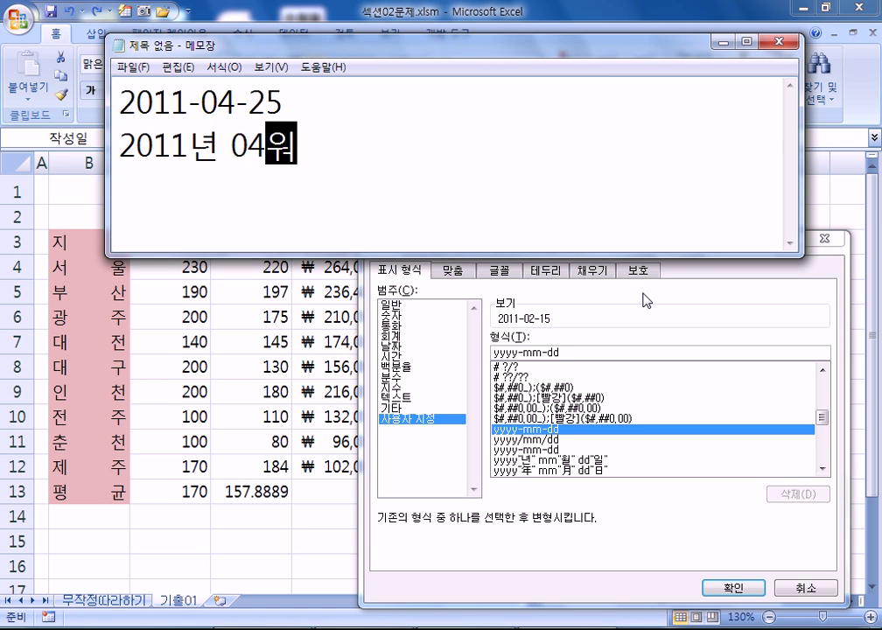
key(Return)
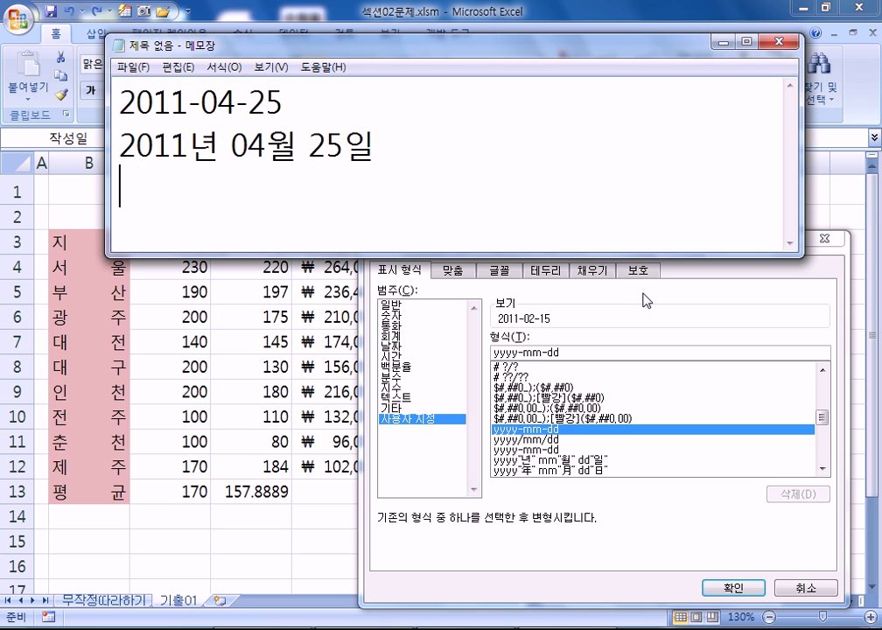
text(yyyy년 mm월 )
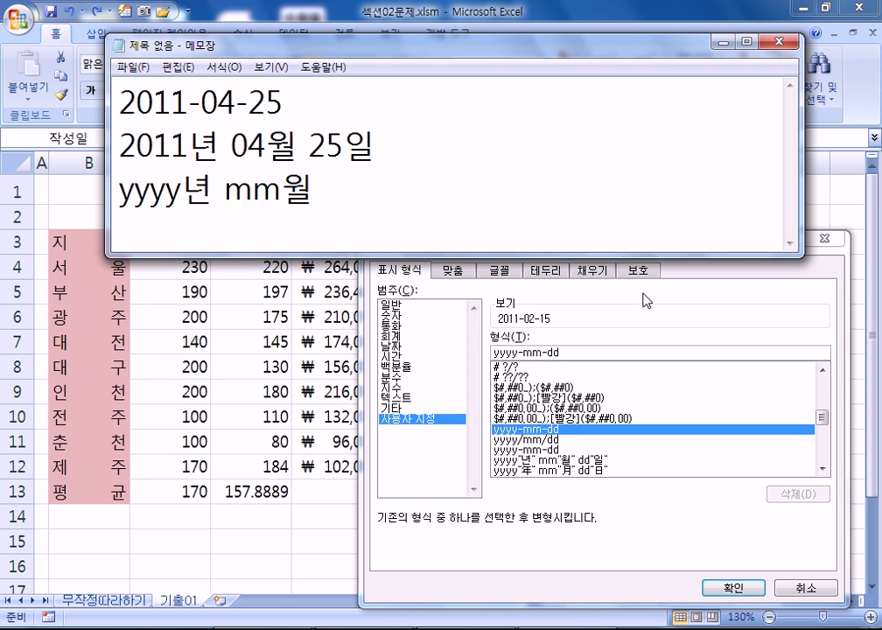
text(dd일)
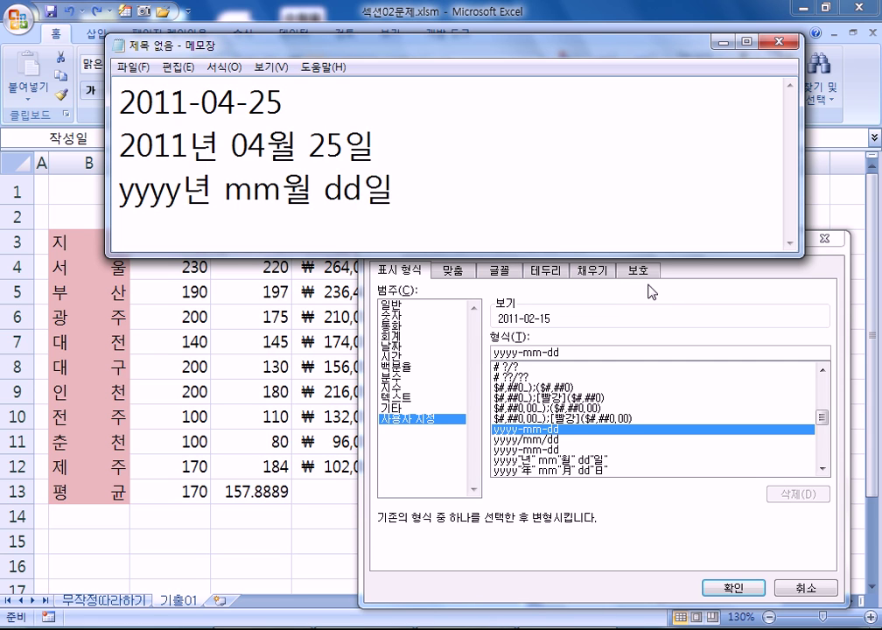
drag(457, 208, 26, 199)
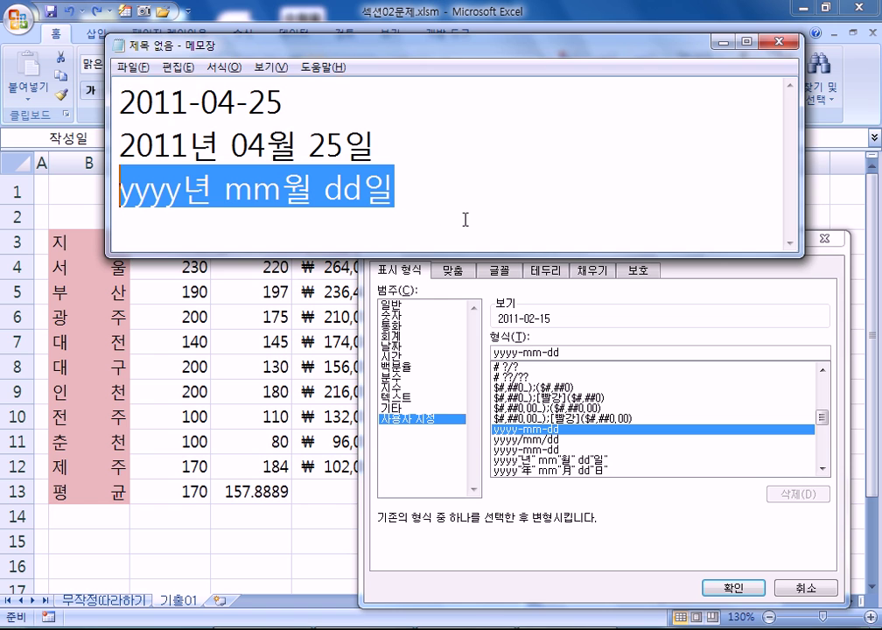
- Back in Excel, base G2's format on the 날짜 type 2001년 3월 14일 and customize it as yyyy"년" mm"월" dd"일";@
click(490, 344)
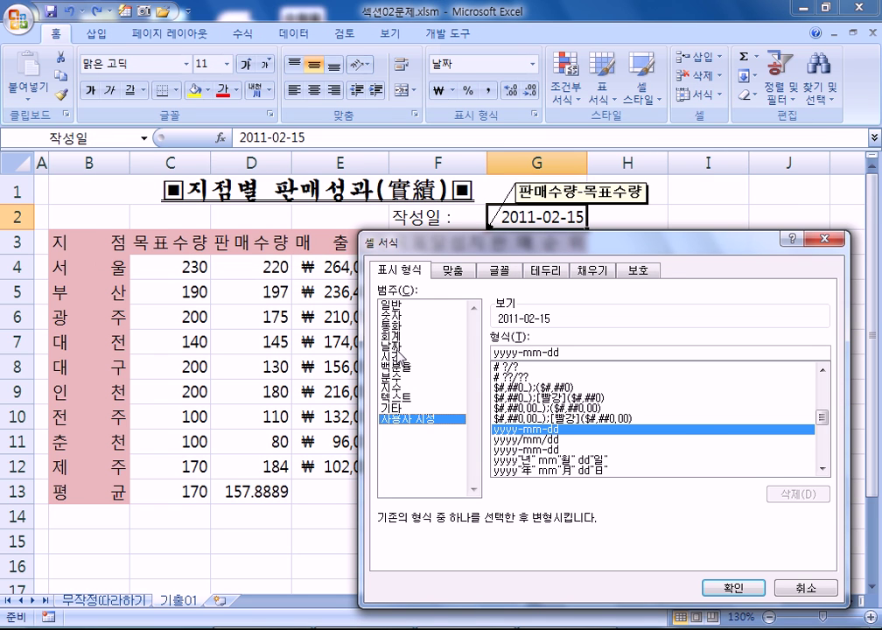
click(388, 346)
click(561, 372)
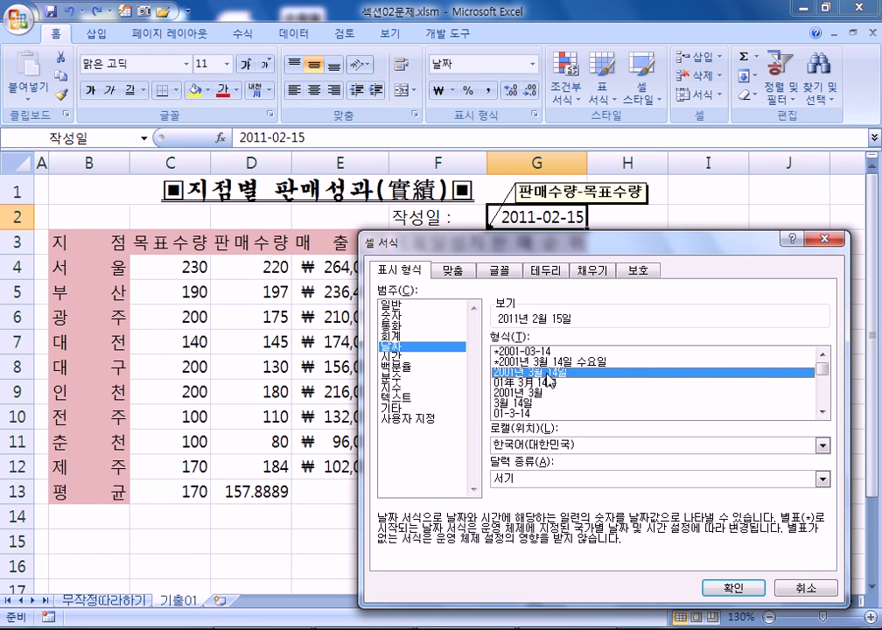
click(412, 421)
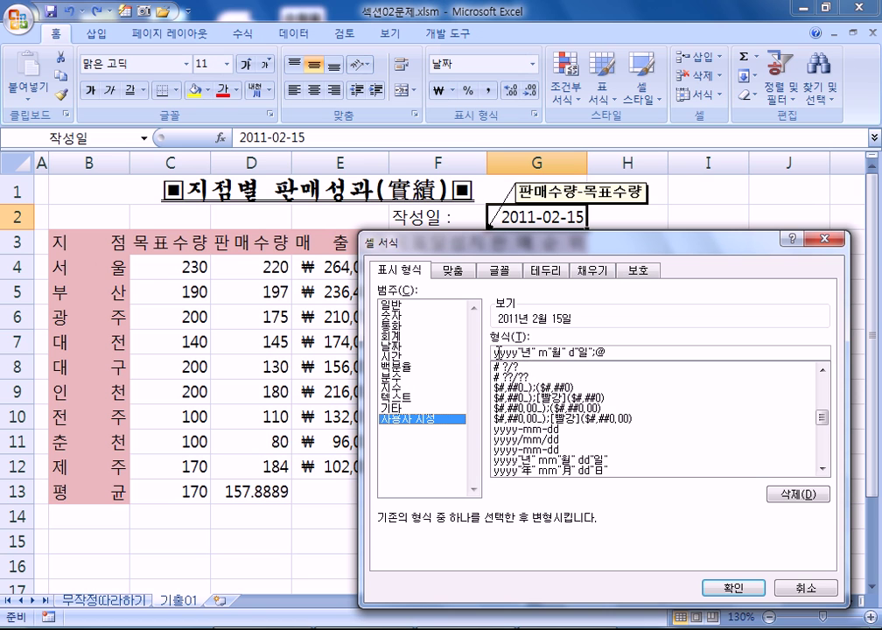
click(545, 351)
text(m)
click(574, 352)
text(d)
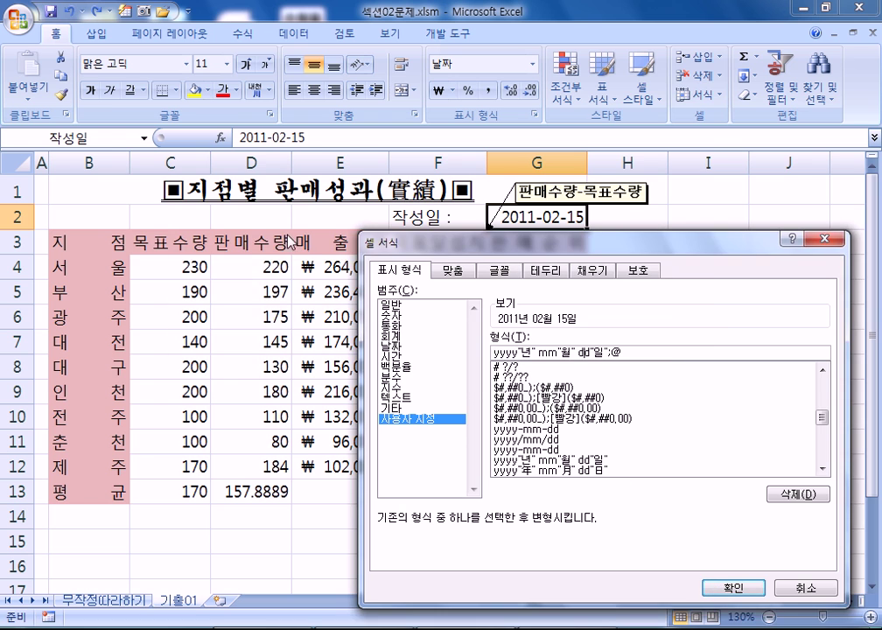
- Compare the two sample date lines in the 메모장 note, return to Excel, and apply the custom date format to G2
click(565, 628)
click(392, 166)
drag(284, 102, 119, 103)
drag(375, 146, 120, 146)
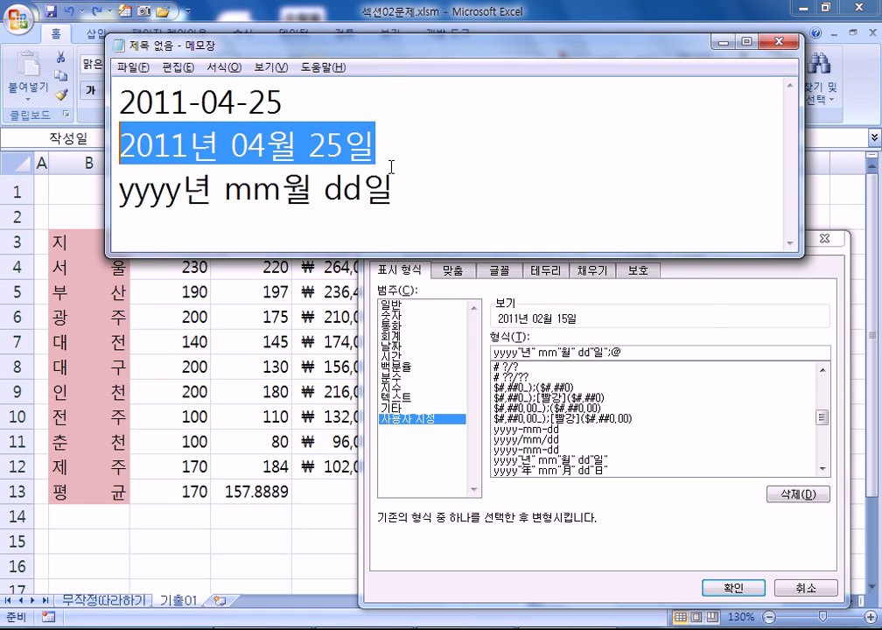
key(alt+Tab)
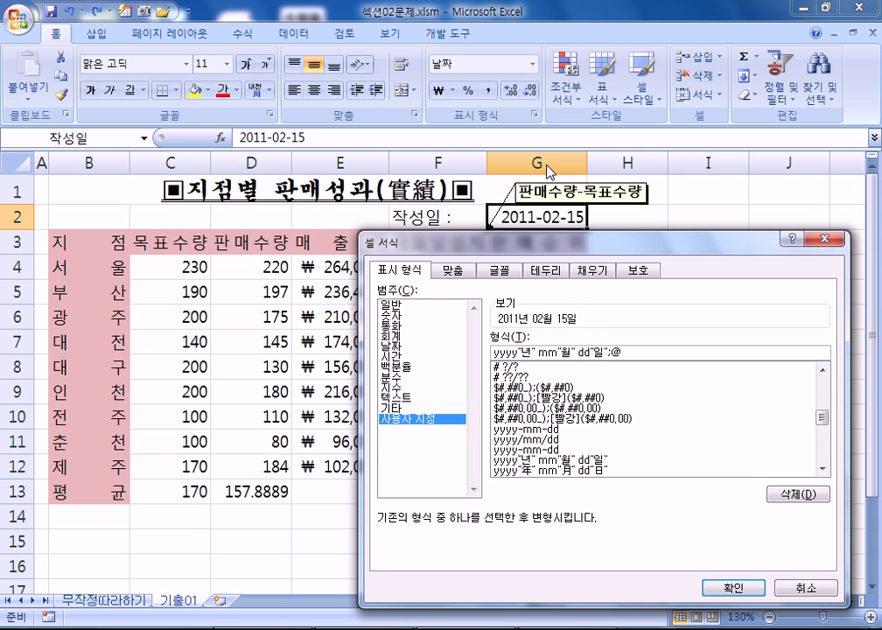
click(734, 587)
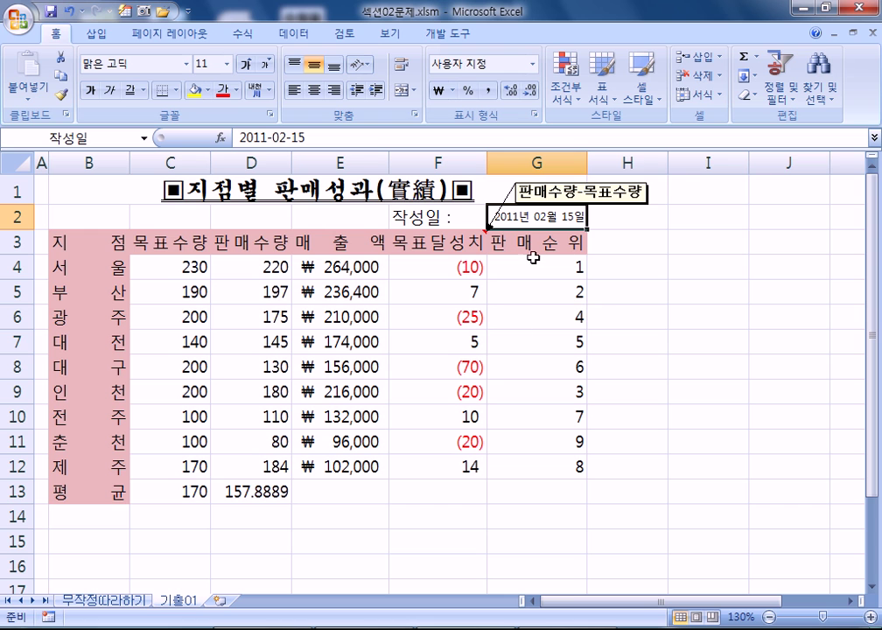
- Review the 판매순위 values and the date in column G, and check the date format note in 메모장 before returning to Excel
drag(543, 274, 558, 467)
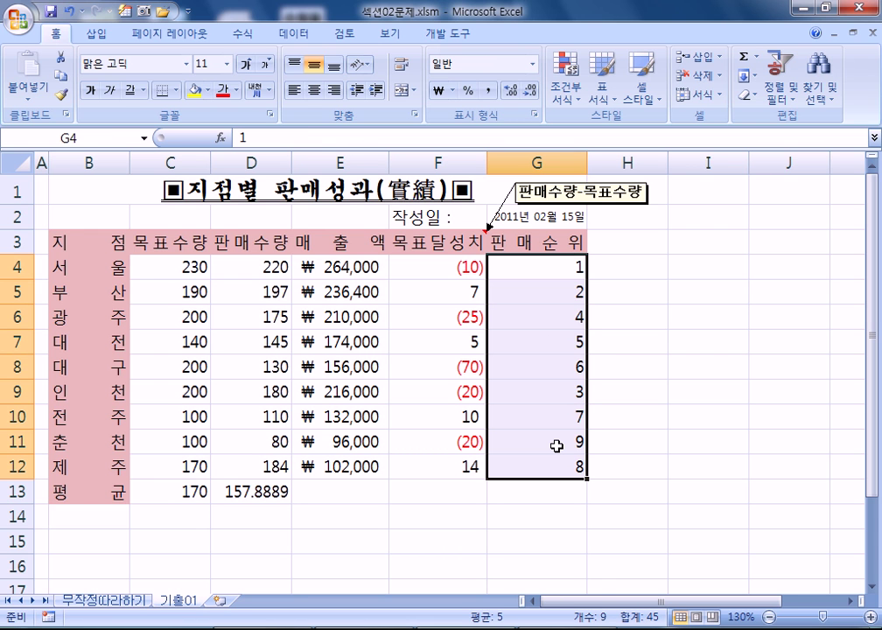
click(524, 242)
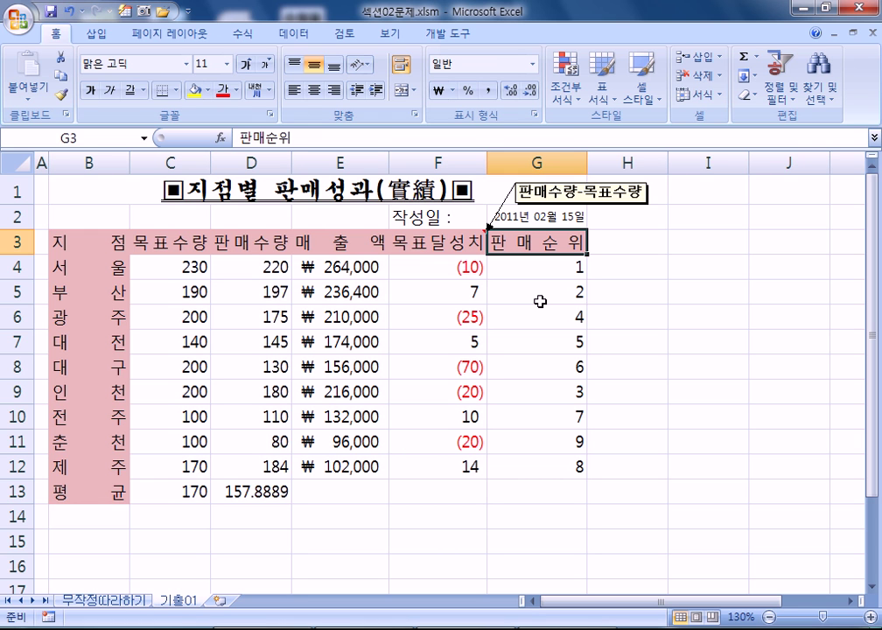
click(516, 219)
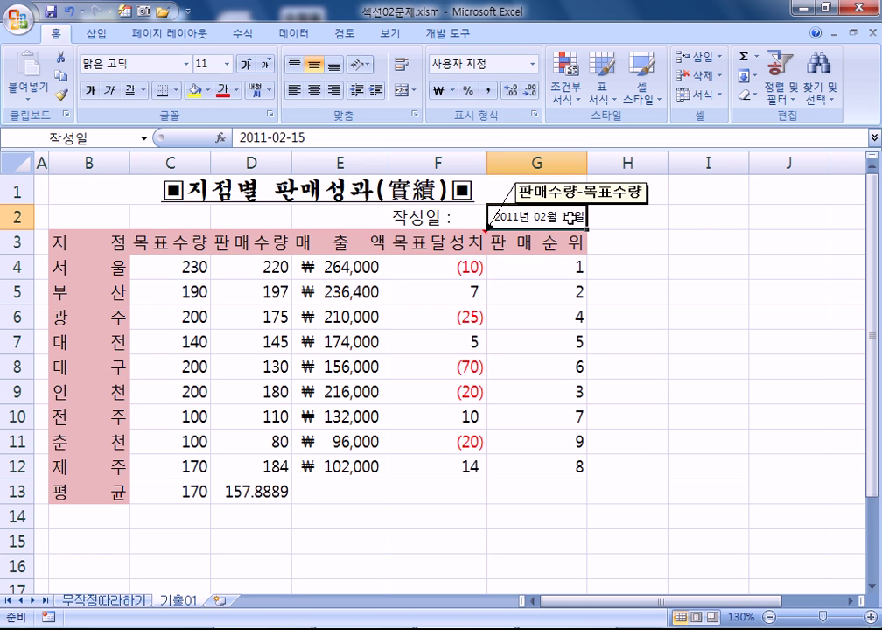
drag(536, 260, 546, 468)
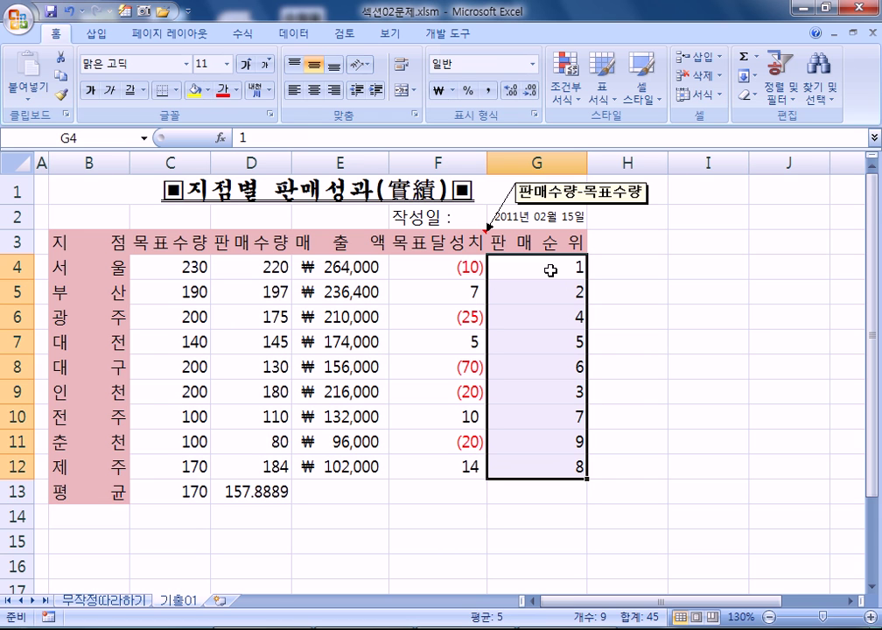
click(531, 163)
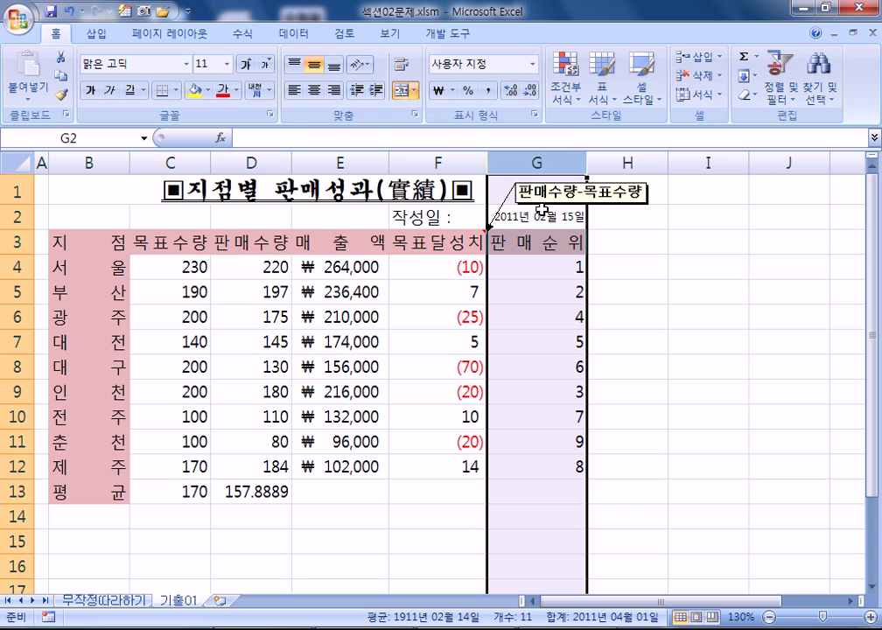
click(538, 335)
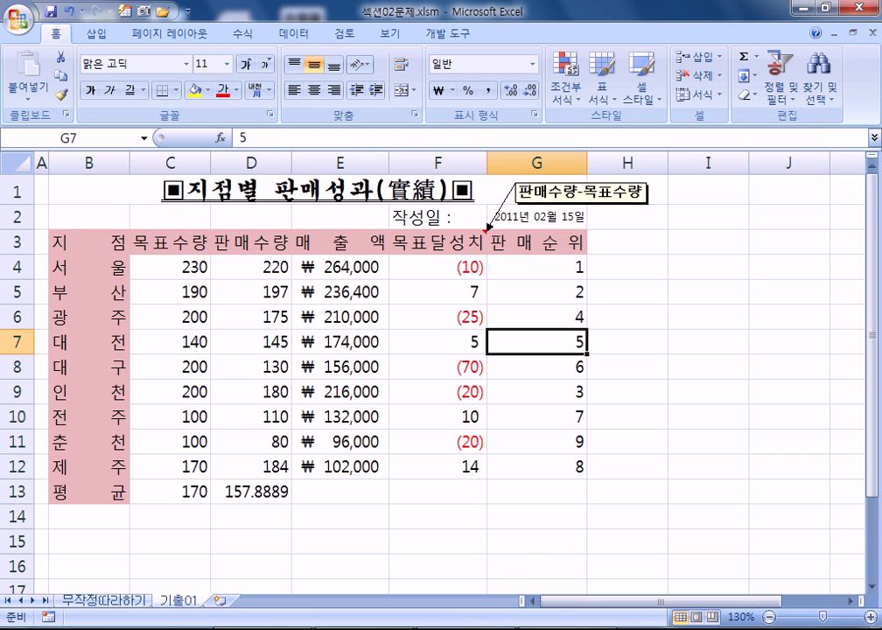
key(alt+Tab)
click(267, 146)
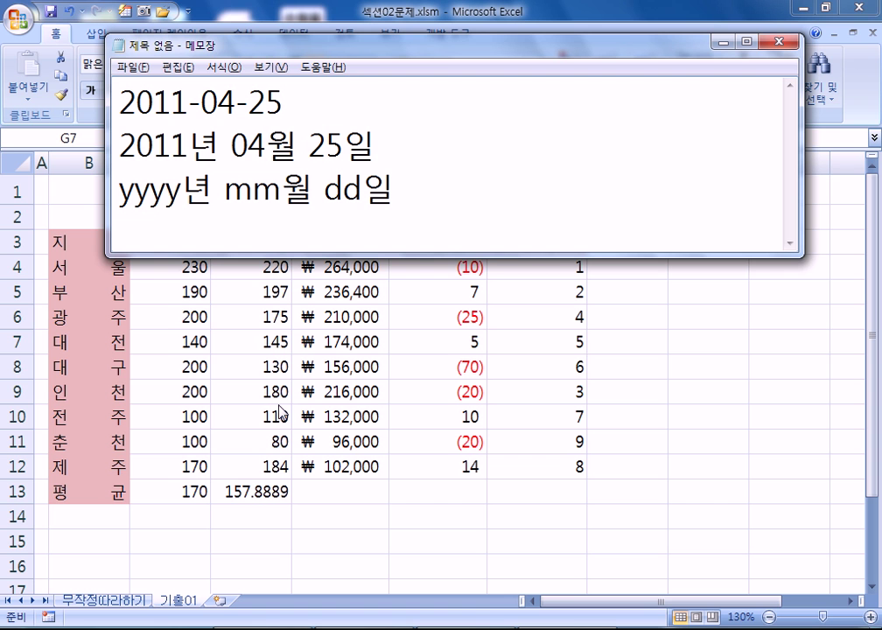
key(alt+Tab)
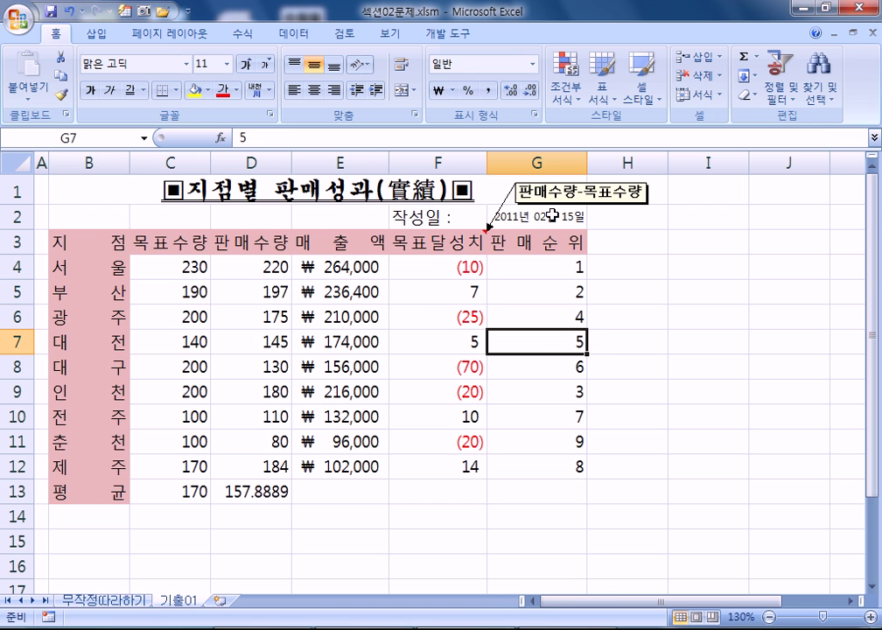
- Reapply G2's date format by choosing the existing 사용자 지정 code yyyy"년" mm"월" dd"일"
click(556, 215)
key(ctrl+1)
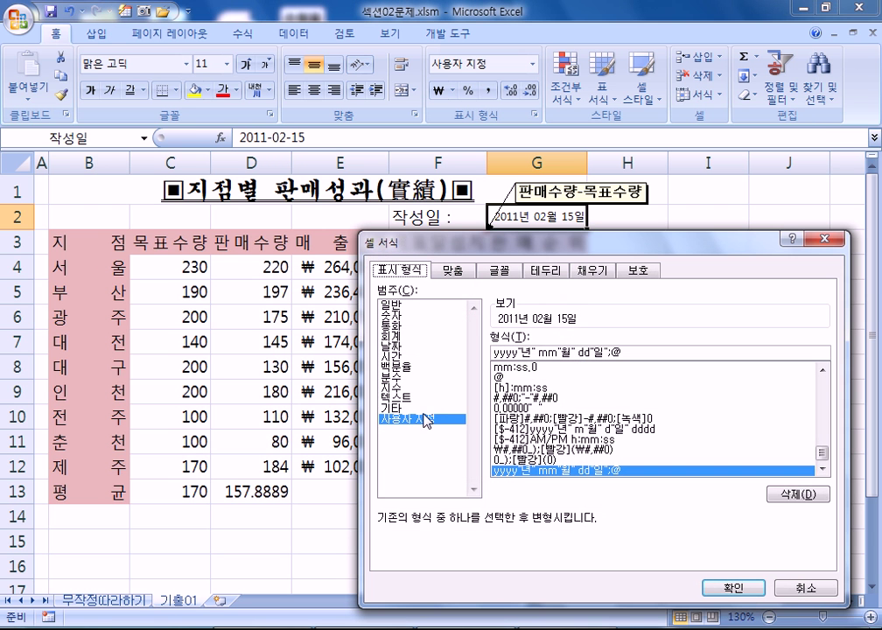
click(392, 306)
click(392, 347)
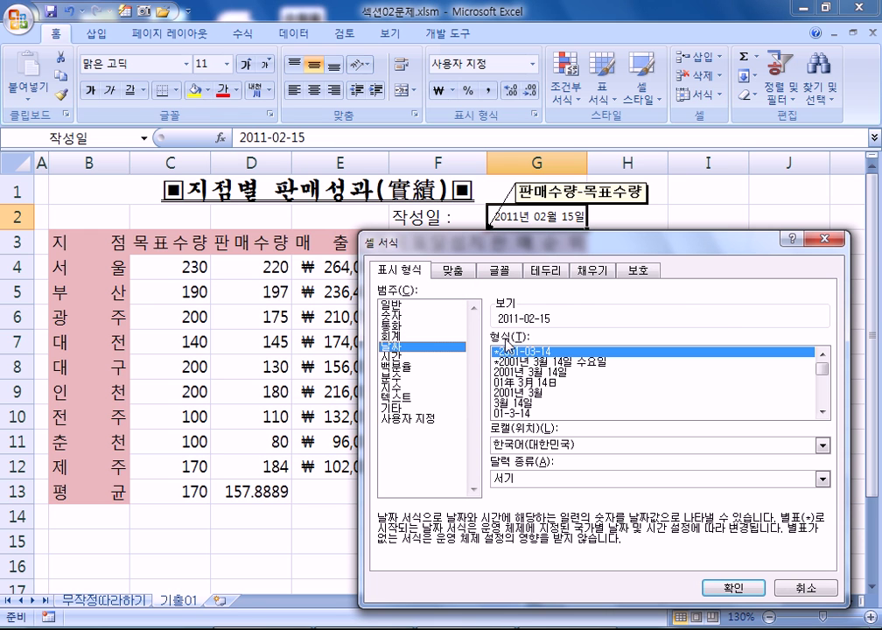
click(404, 419)
click(563, 399)
click(562, 412)
scroll(558, 415, down, 1)
scroll(556, 417, up, 2)
click(546, 430)
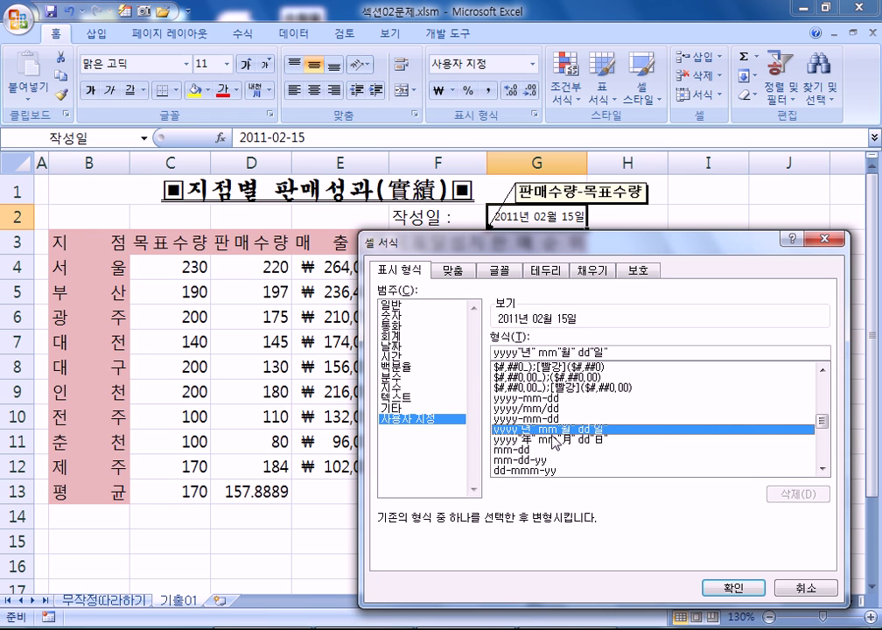
key(Return)
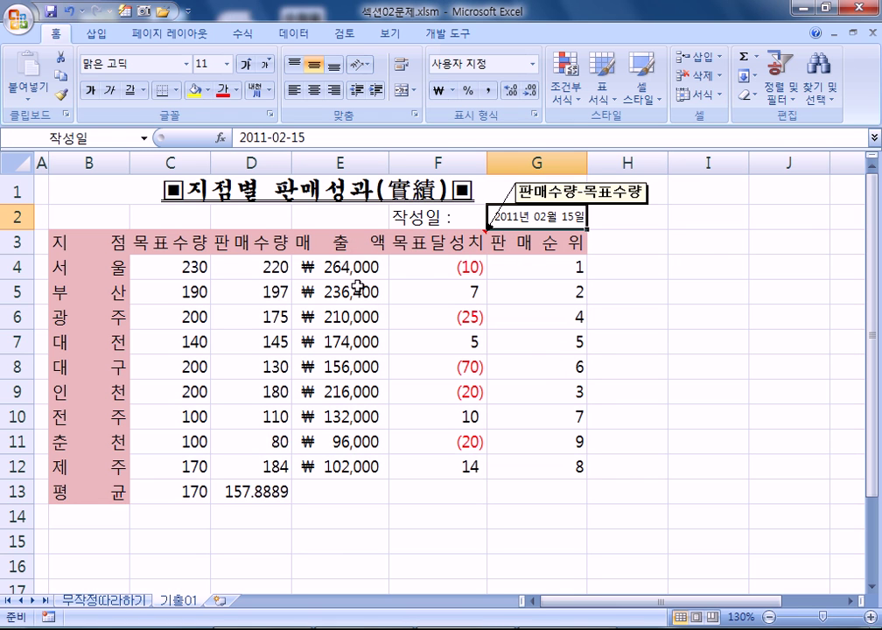
- Apply the 사용자 지정 number format [>=200]"A-"G/표준 to the 목표수량 values in C4:C12
drag(162, 271, 152, 466)
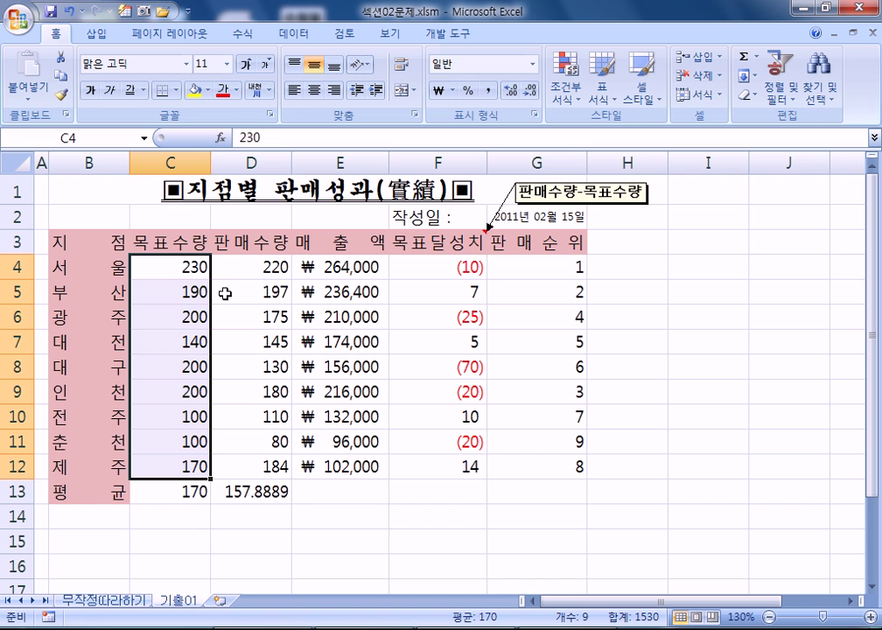
key(ctrl+1)
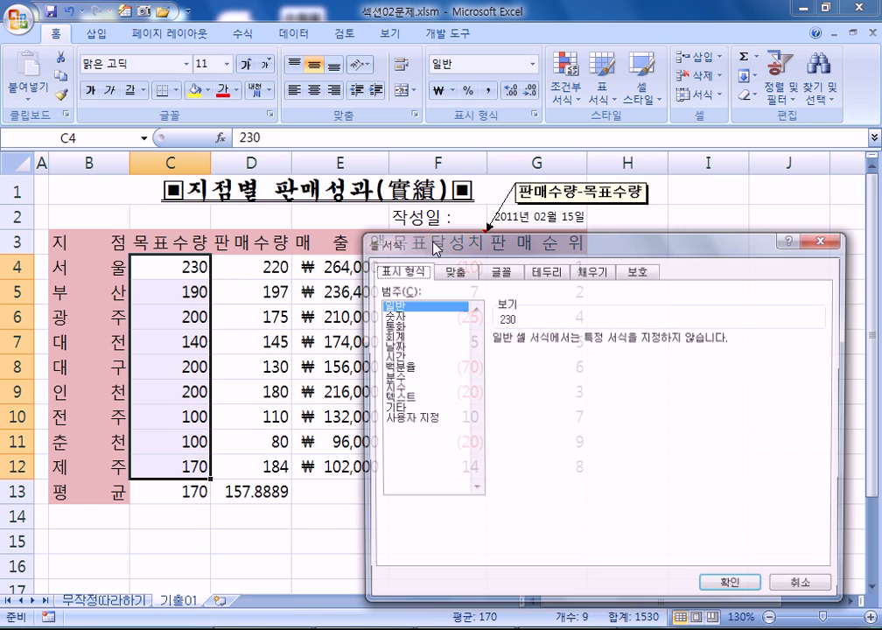
drag(532, 240, 571, 187)
click(469, 354)
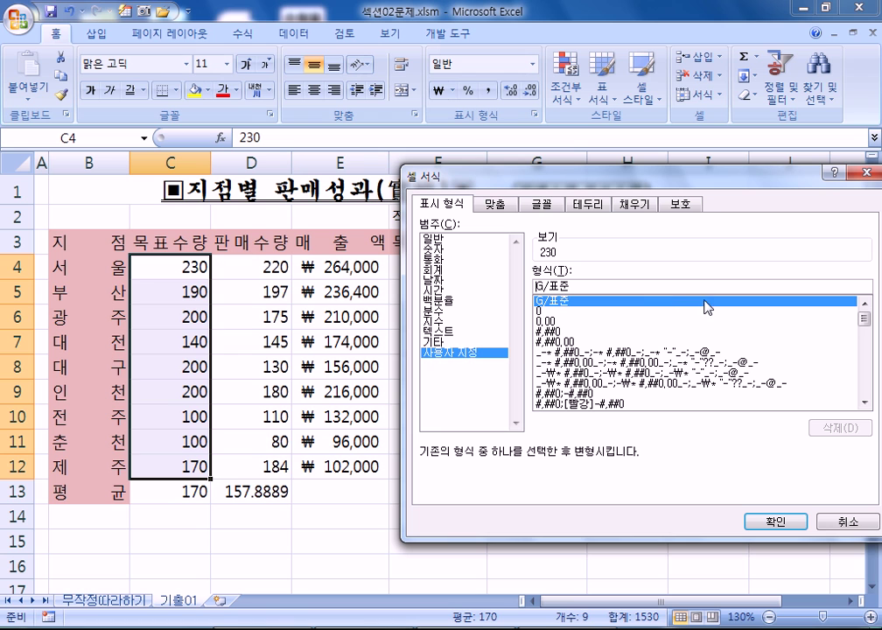
text([>])
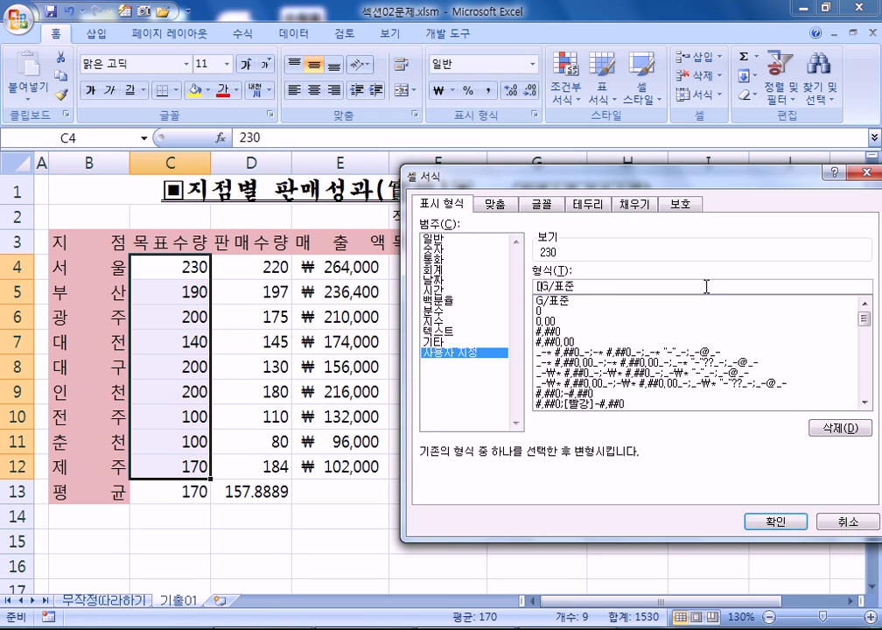
text(=200])
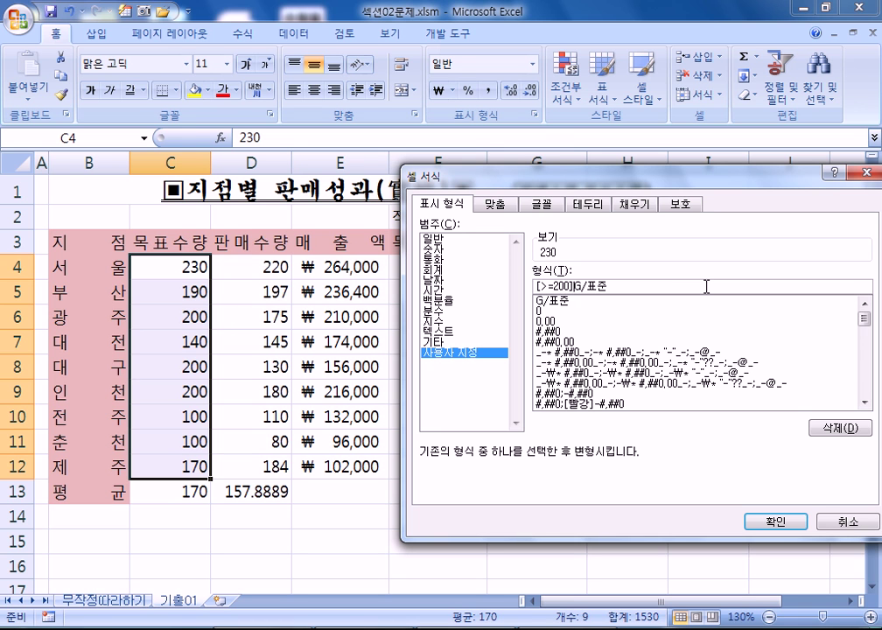
text(")
text(A)
text(+)
text(")
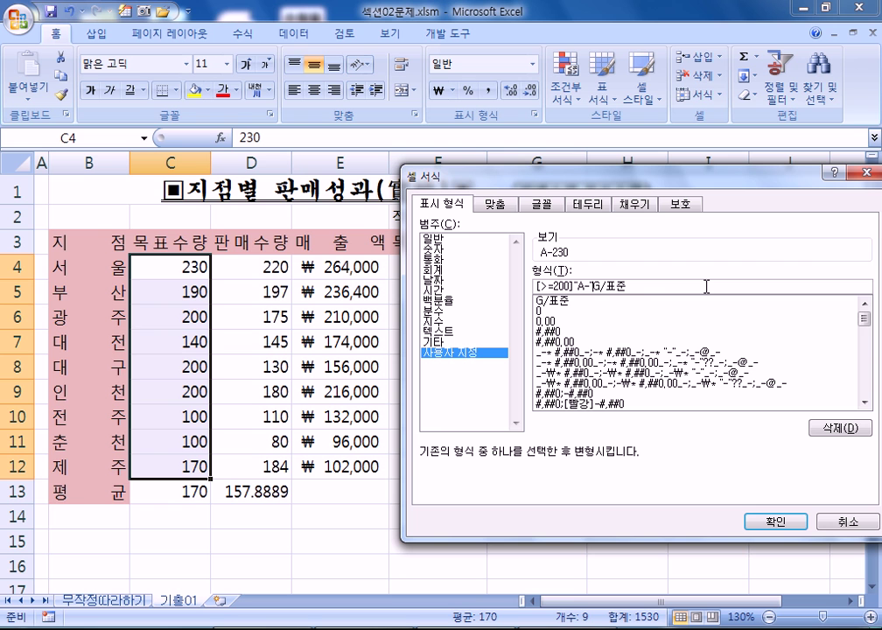
drag(706, 287, 509, 292)
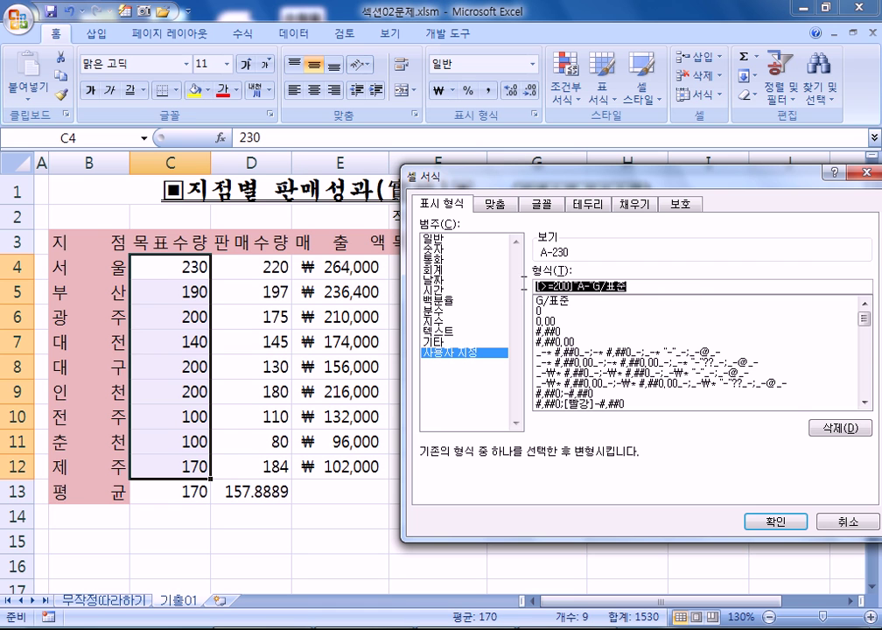
click(776, 522)
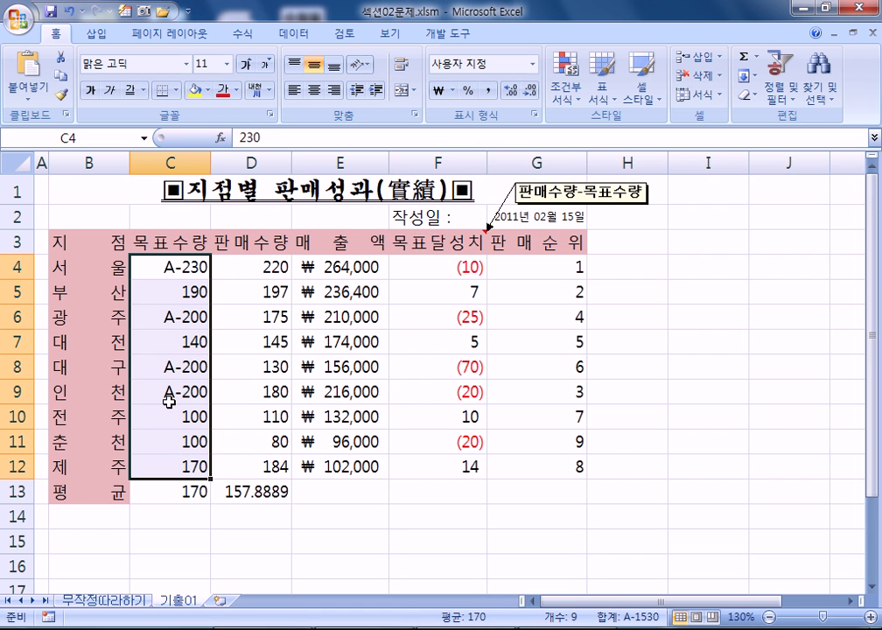
- Test the conditional format by entering 500 in C7, and restore the cell to 140
click(167, 344)
text(500)
key(Return)
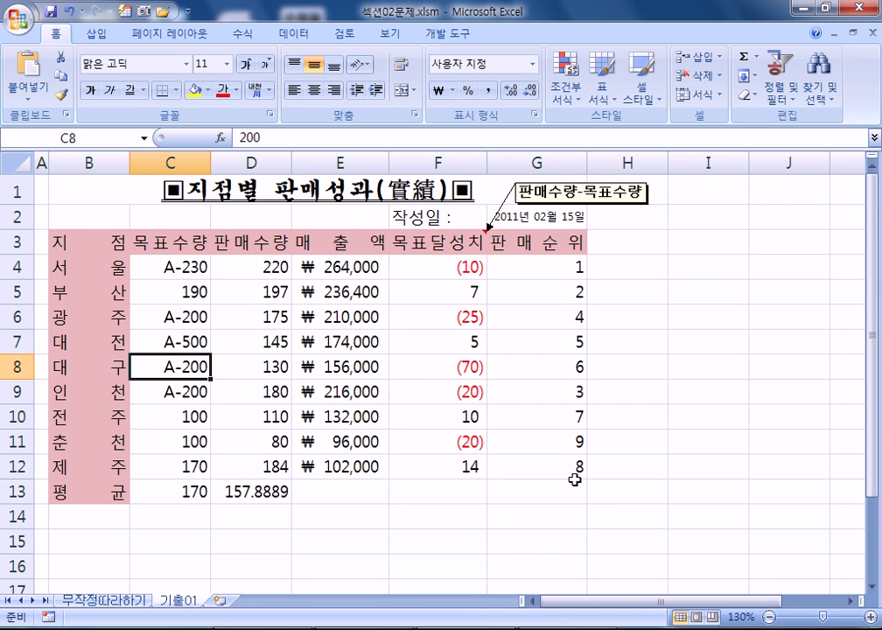
key(Up)
text(140)
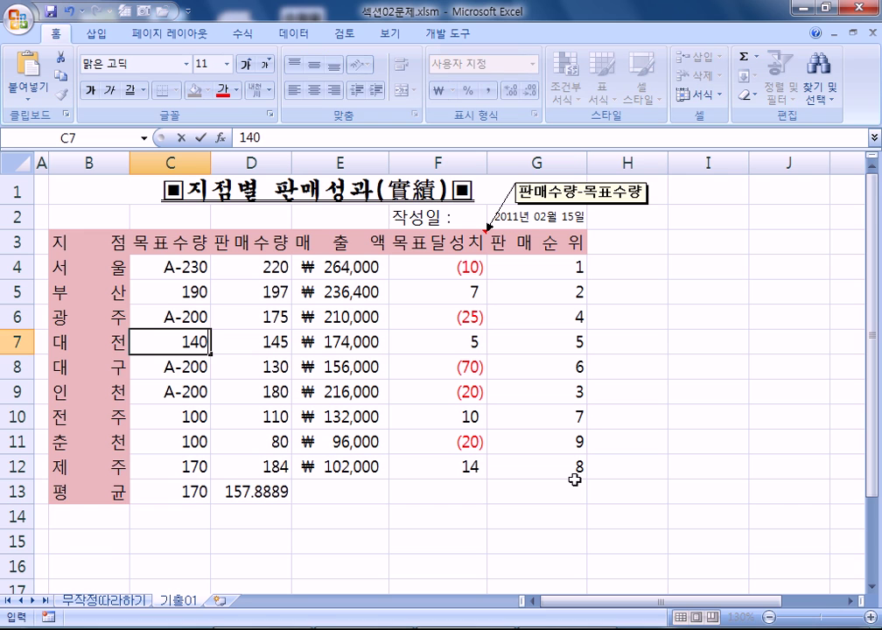
key(Return)
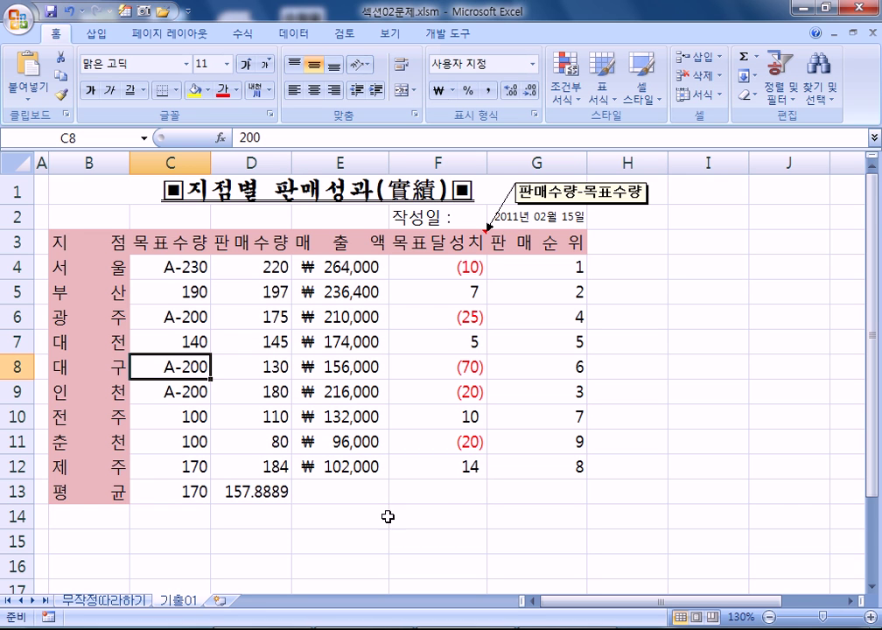
- Try the value 500 in C11 against the conditional format and undo the entry
click(196, 440)
text(500)
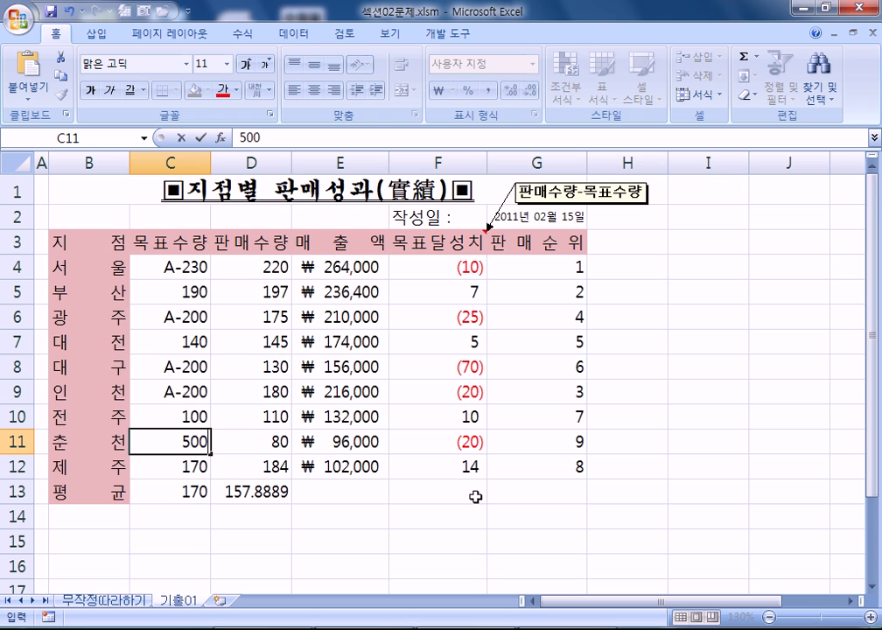
key(Return)
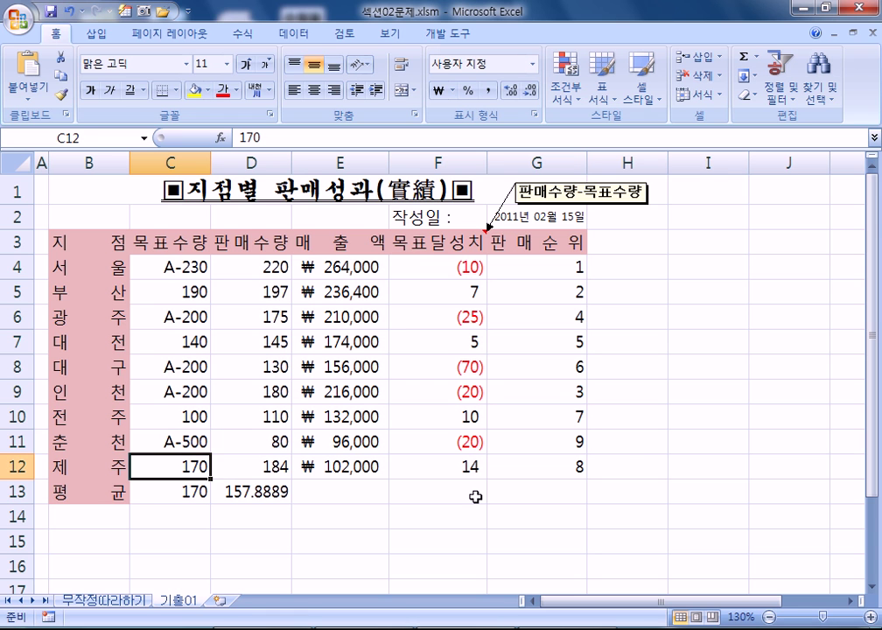
key(ctrl+z)
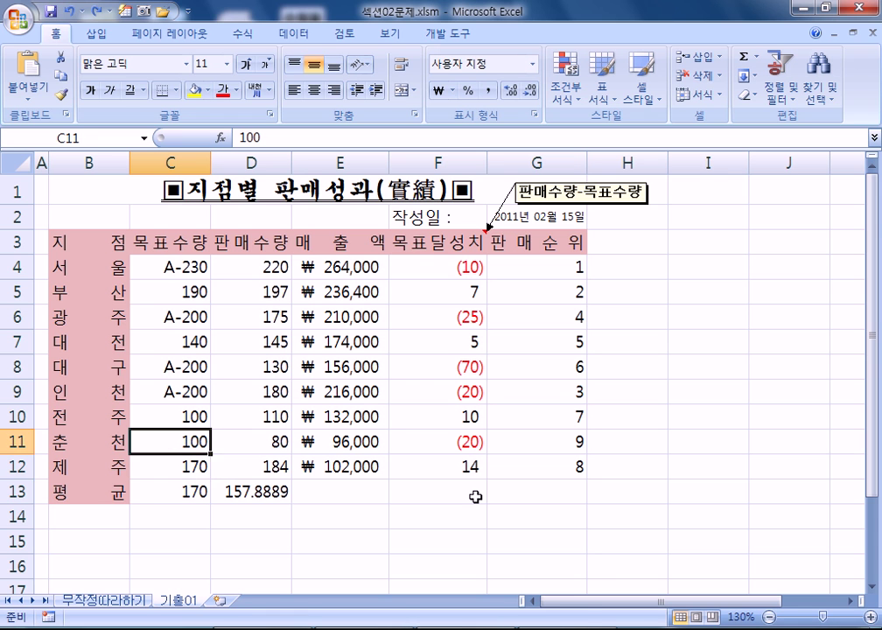
- Copy the custom format code of C4:C12 and replace the 메모장 note's text with [>=200]"A-"G/표준;G/표준
drag(145, 259, 174, 477)
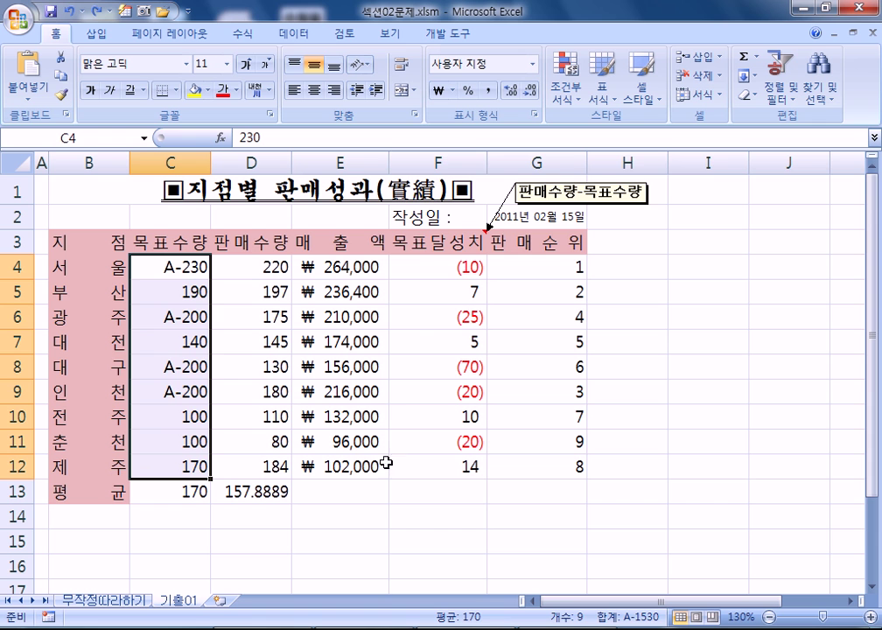
key(ctrl+1)
drag(673, 287, 540, 291)
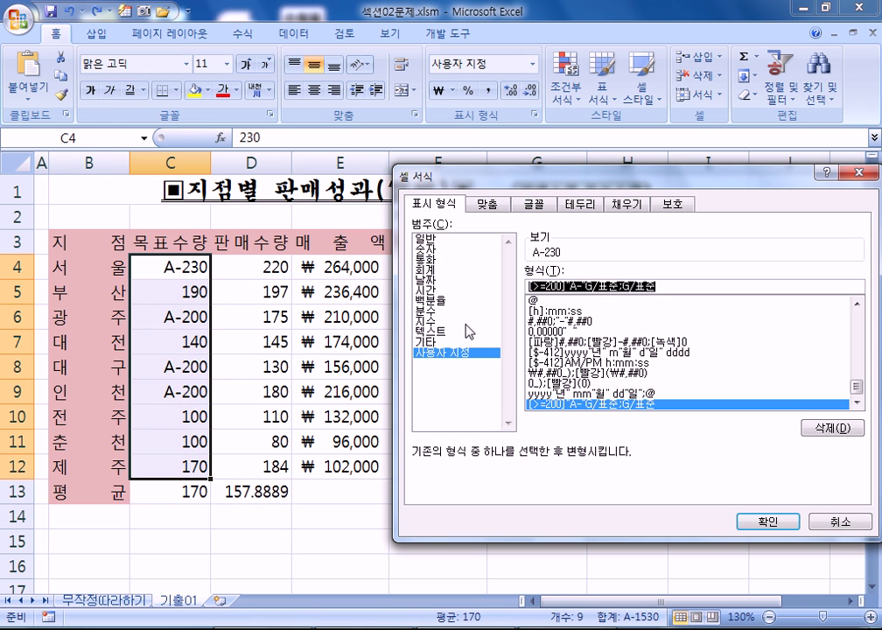
key(alt+Tab)
key(ctrl+a)
text([>=200]"A-"G/표준;G/표준)
key(Return)
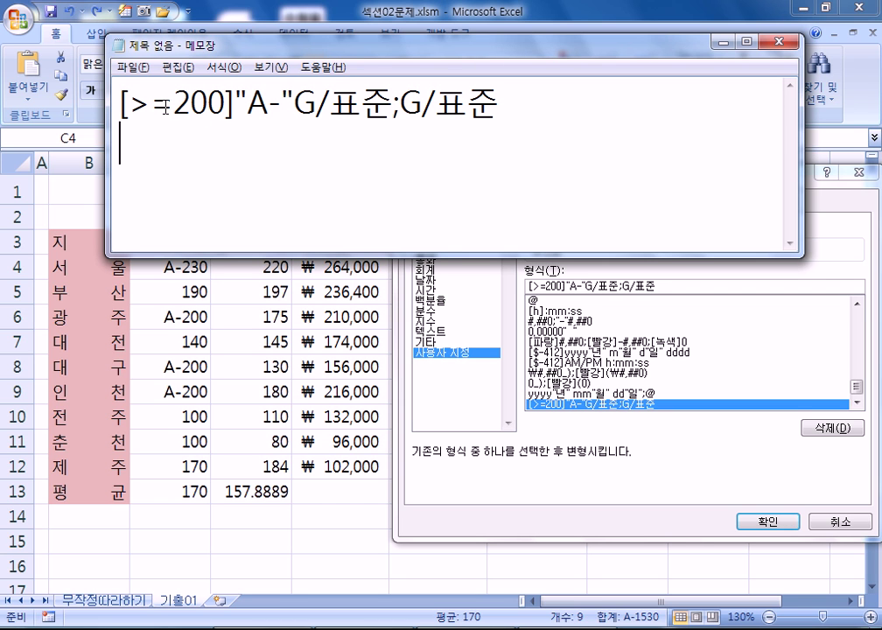
- Examine the code's parts in the note by highlighting the [>=200] condition, the first G/표준, the A- prefix and the second G/표준
drag(121, 104, 236, 104)
click(123, 147)
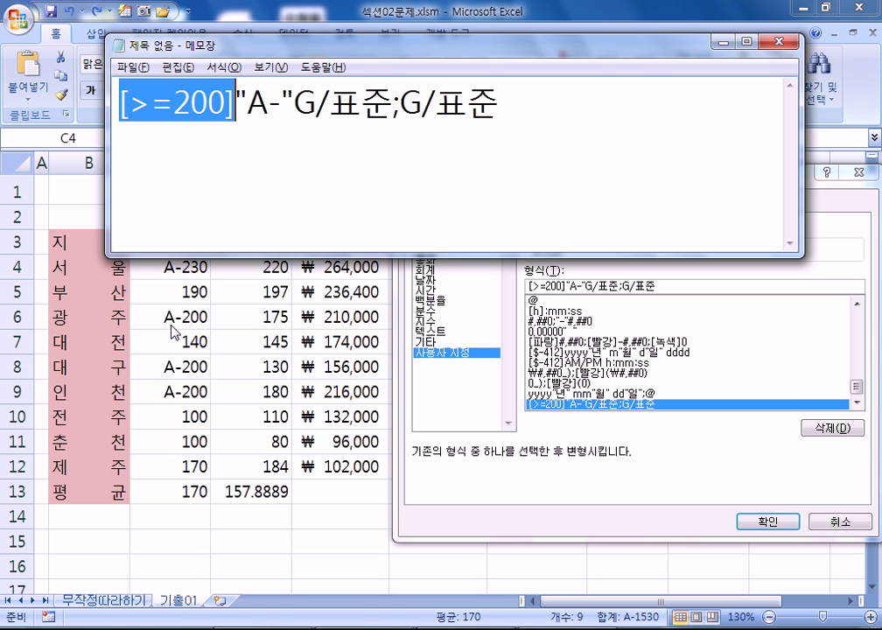
drag(295, 103, 361, 112)
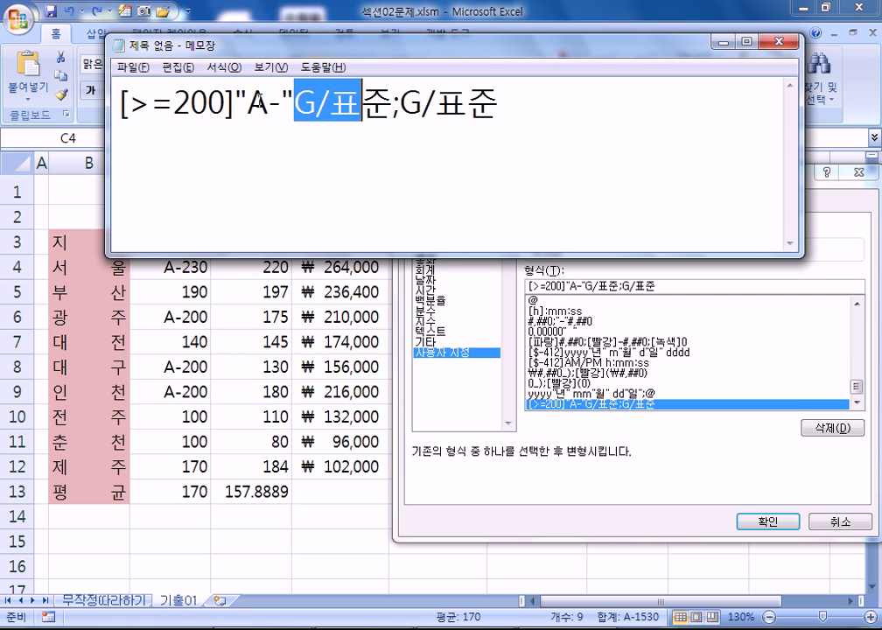
drag(247, 103, 282, 112)
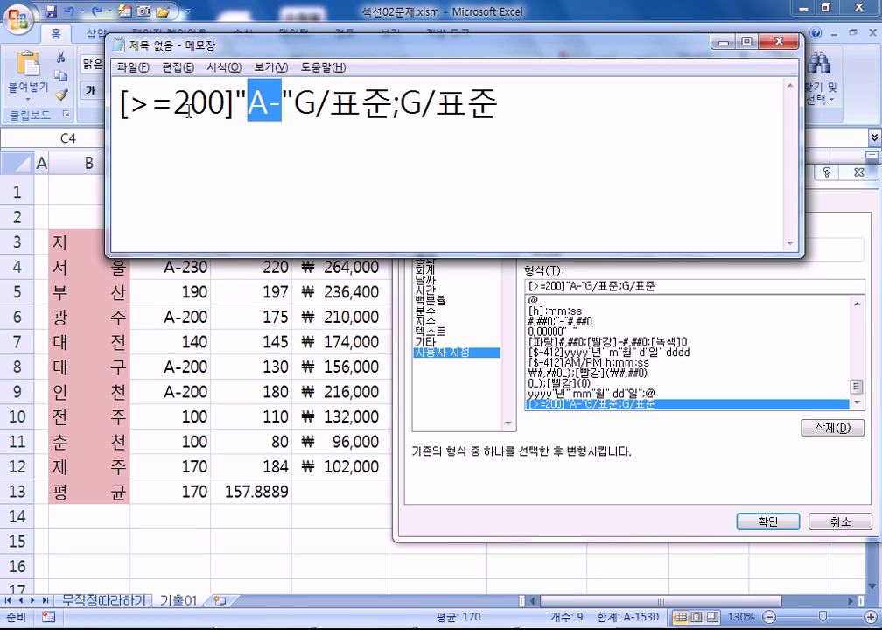
drag(400, 104, 517, 107)
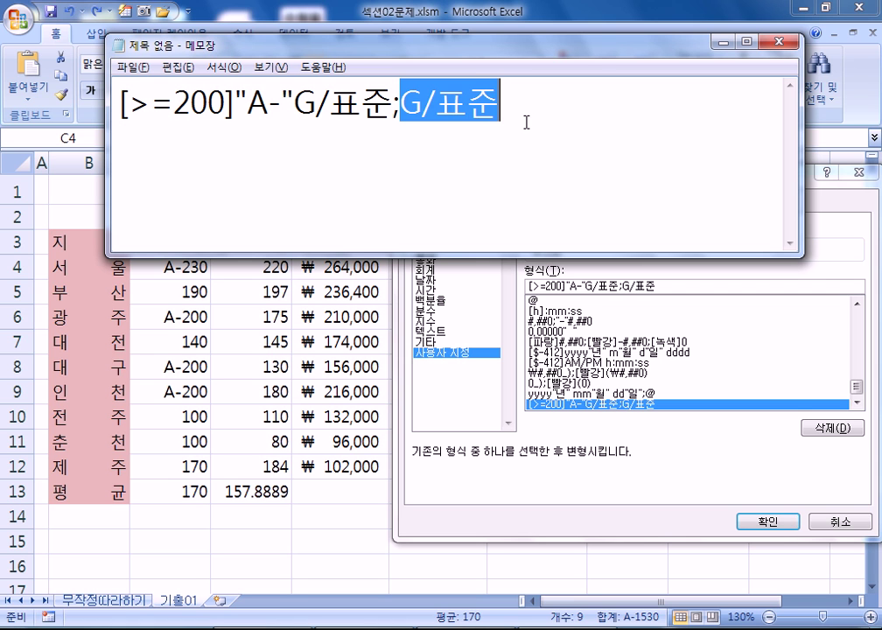
- Add an @ on the line below the format code in the note and highlight it
click(517, 149)
text(@)
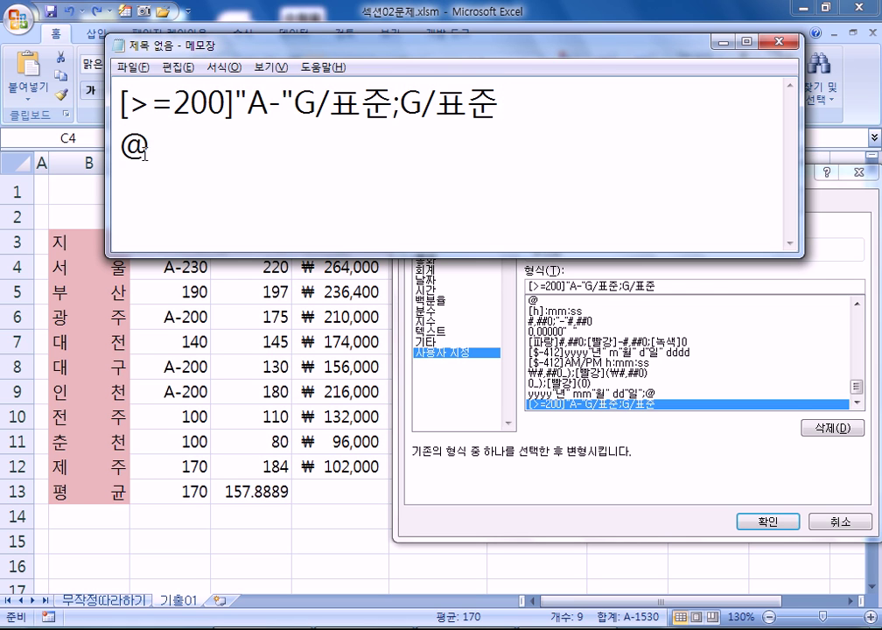
drag(164, 153, 99, 151)
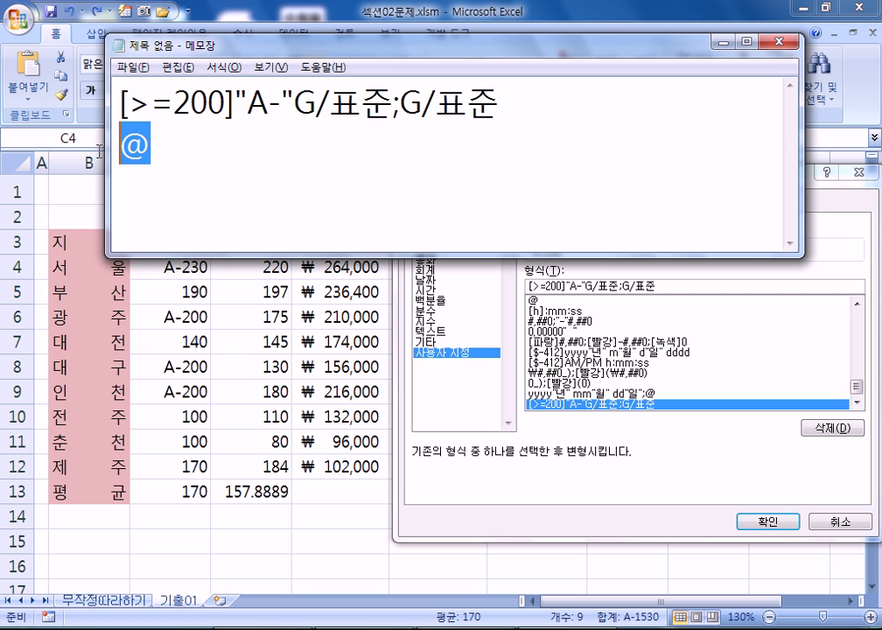
- Replace the @ on the note's second line with the conditional colour section [>=90][파랑]G/표준;
key(ctrl+x)
drag(401, 103, 504, 105)
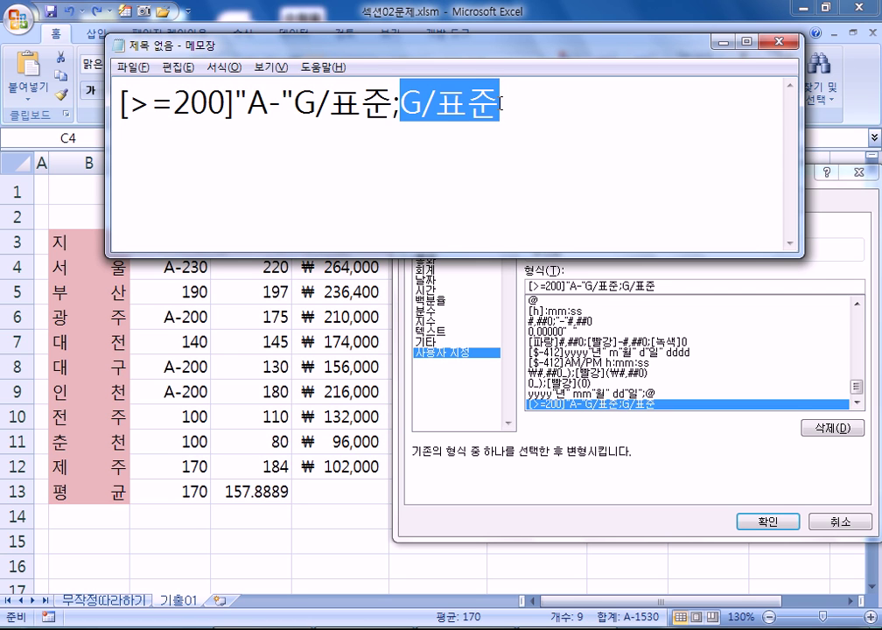
key(Down)
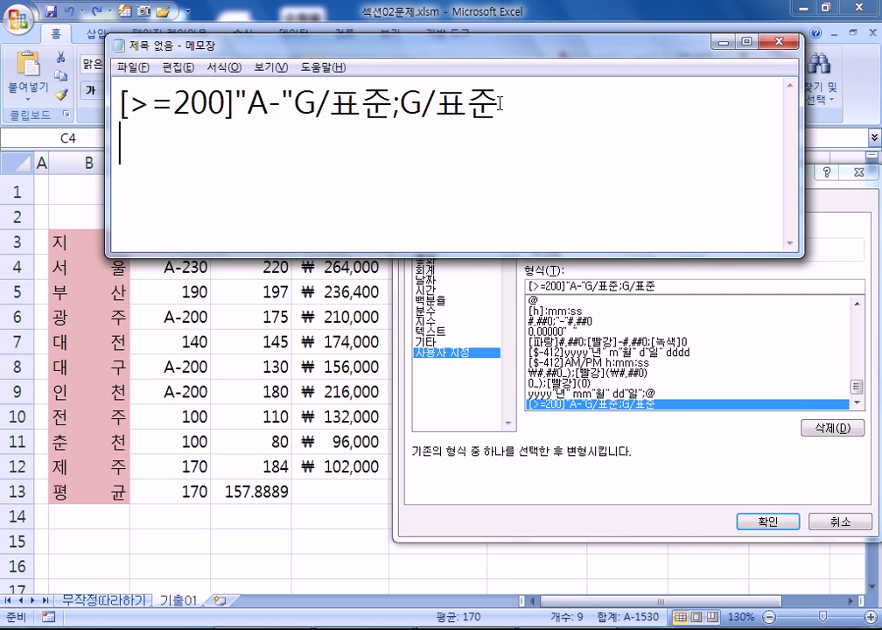
text([>=90])
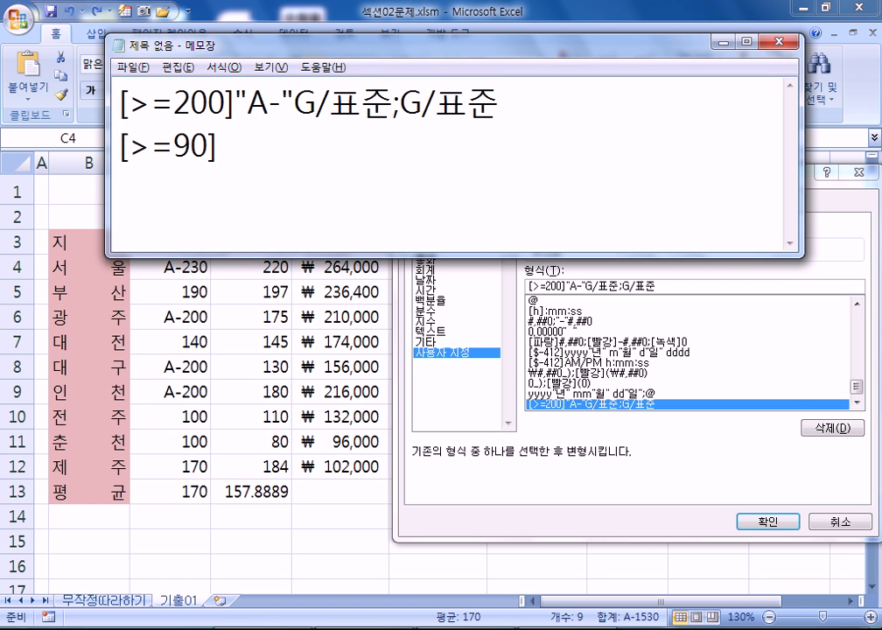
text([파랑])
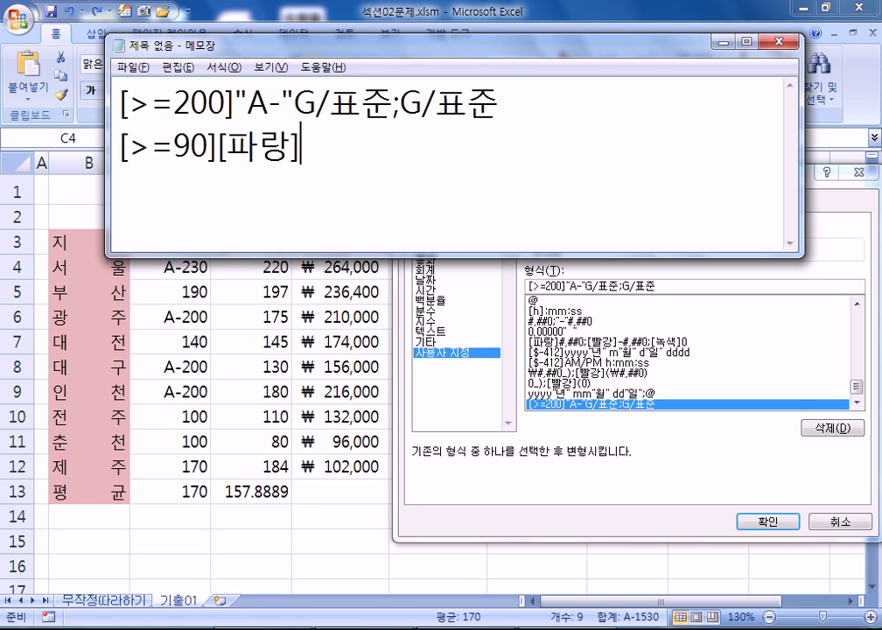
text(G/vy)
key(BackSpace)
key(BackSpace)
text(표쥬ㅜㄴ)
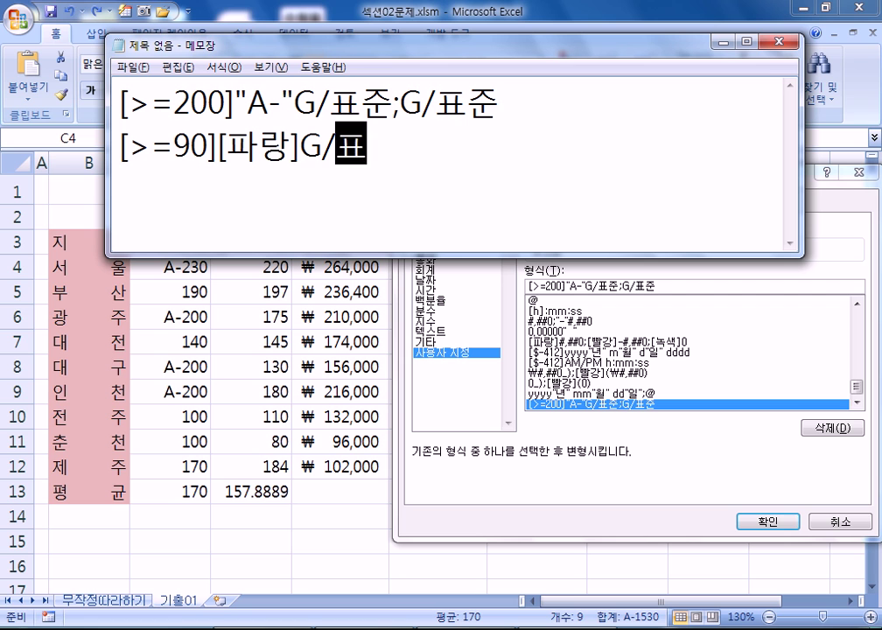
key(BackSpace)
key(BackSpace)
key(BackSpace)
text(주ㄴ;)
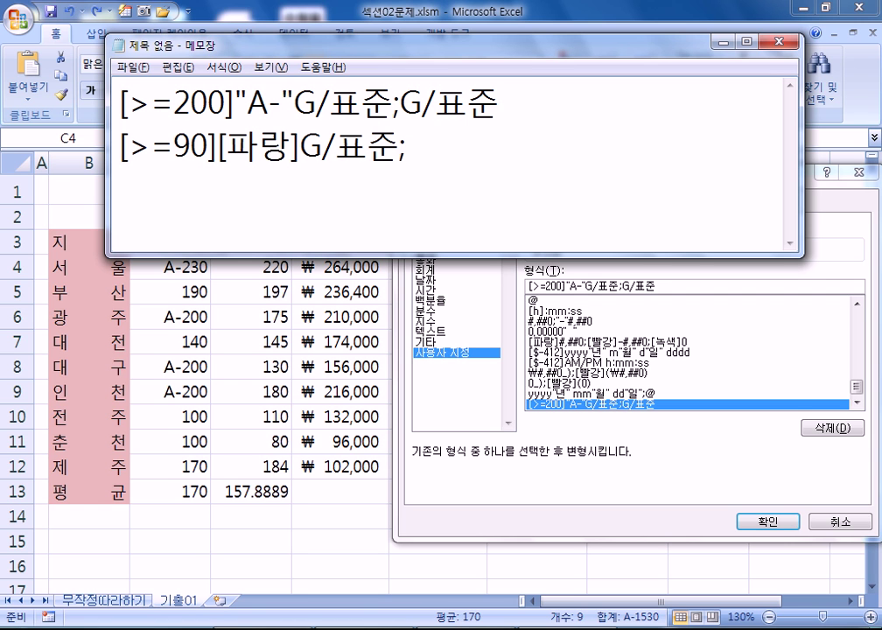
- Examine the sections before and after the semicolon in the note's first-line code by highlighting them
drag(400, 149, 513, 147)
drag(394, 104, 183, 91)
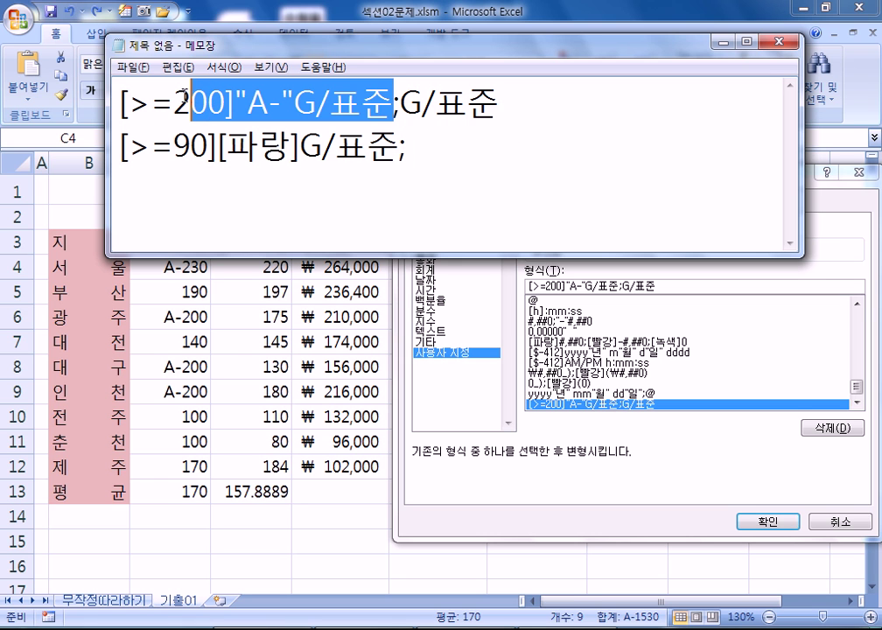
drag(400, 103, 562, 104)
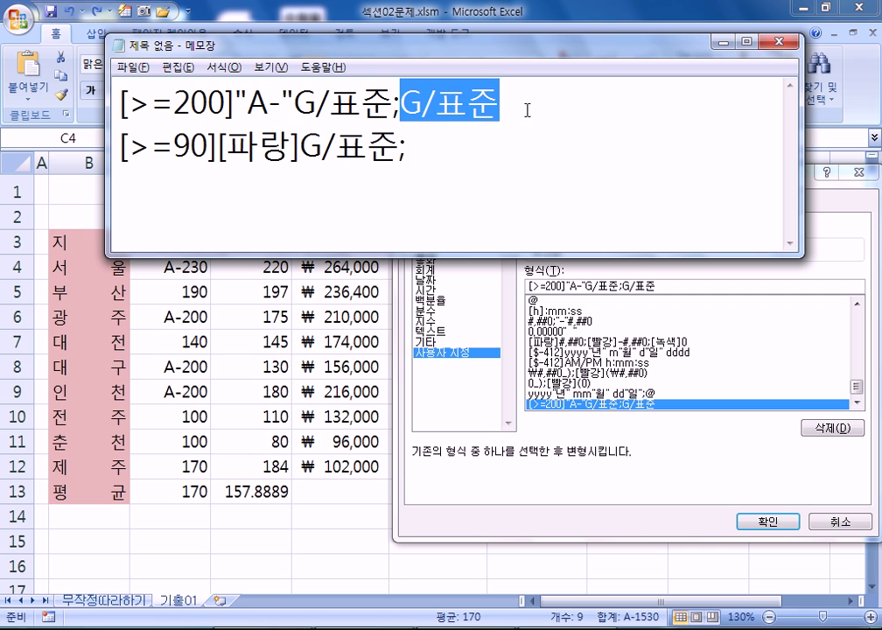
click(395, 103)
- Append the second conditional section [<60][빨강]G/표준; to the note's second line
click(425, 143)
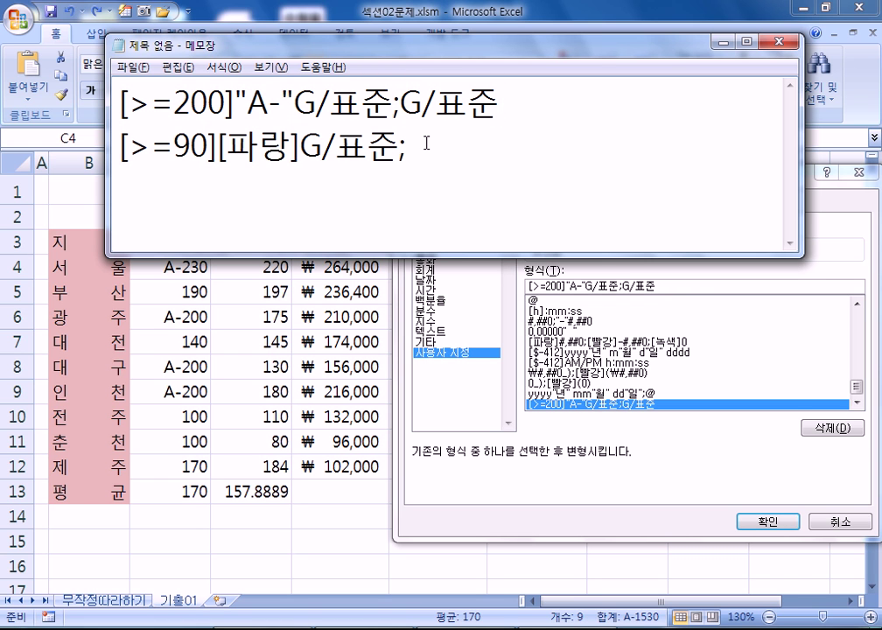
text([)
text(<)
text(60])
text([Qk)
key(BackSpace)
key(BackSpace)
text(빨강)
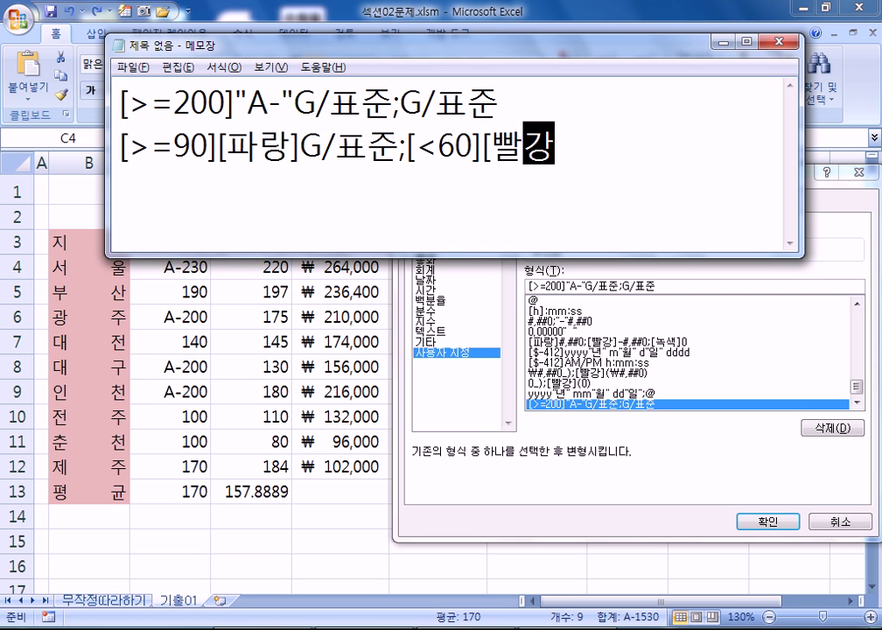
text(]G/푲)
text(준)
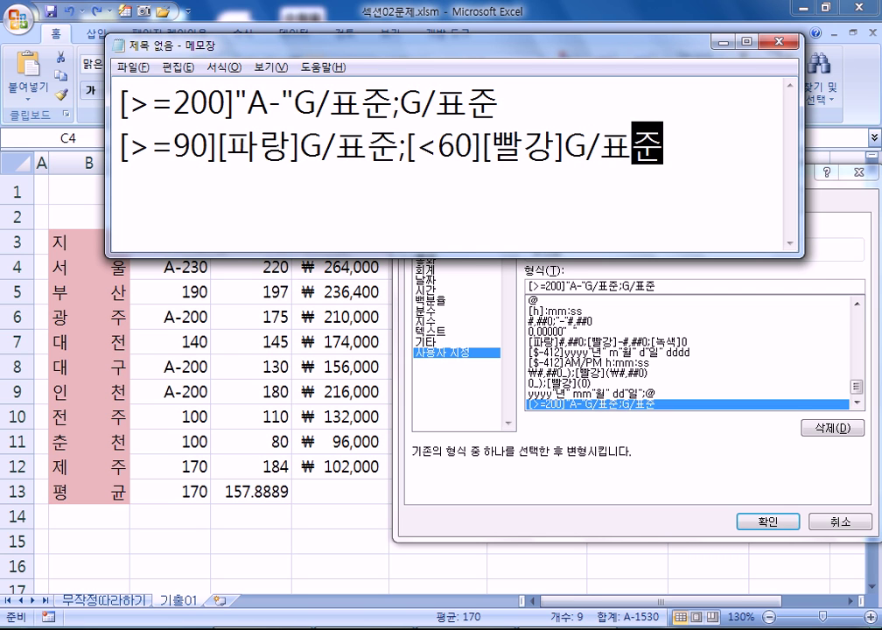
text(;)
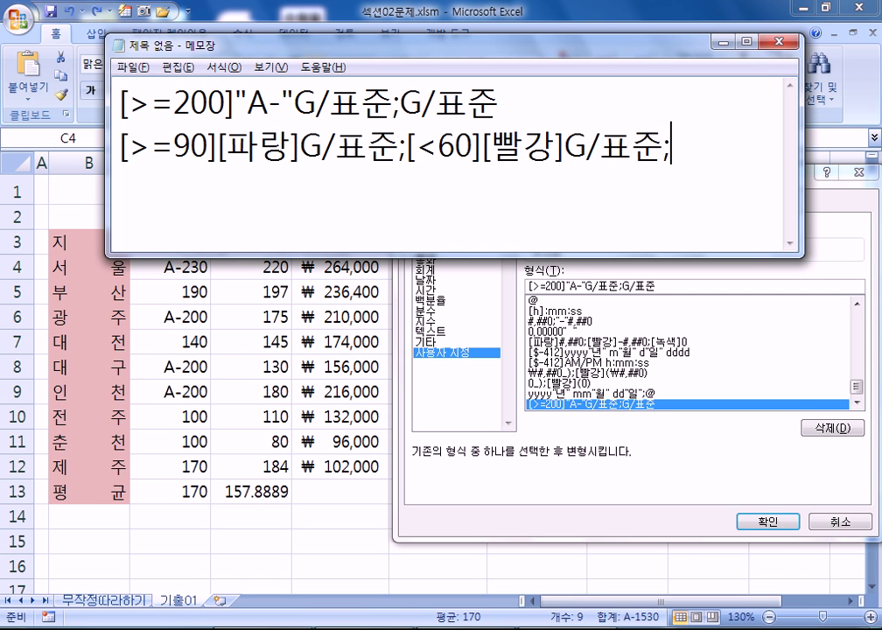
- Finish the note's second line with a final G/표준 section and widen the 메모장 window
text(G/표주)
text(준)
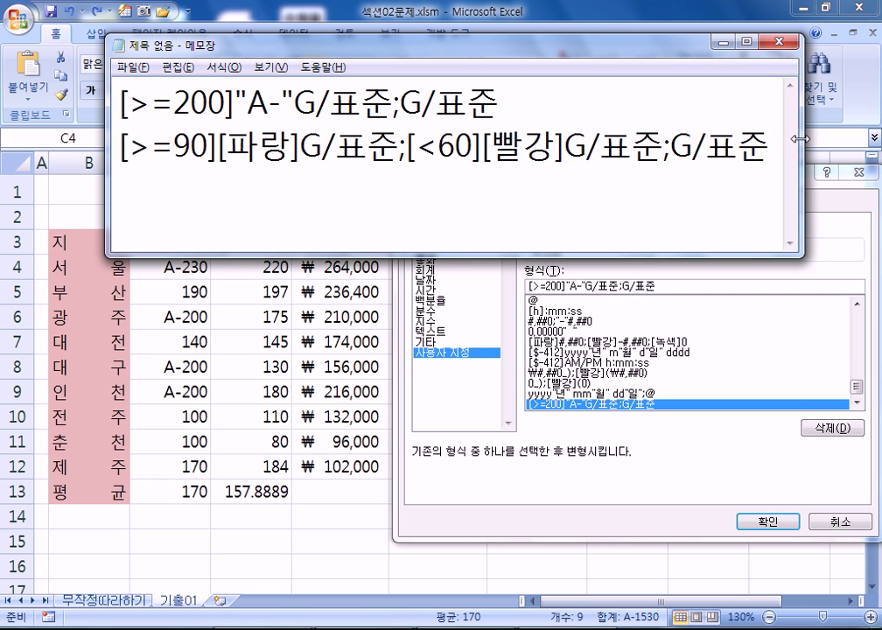
drag(792, 139, 869, 138)
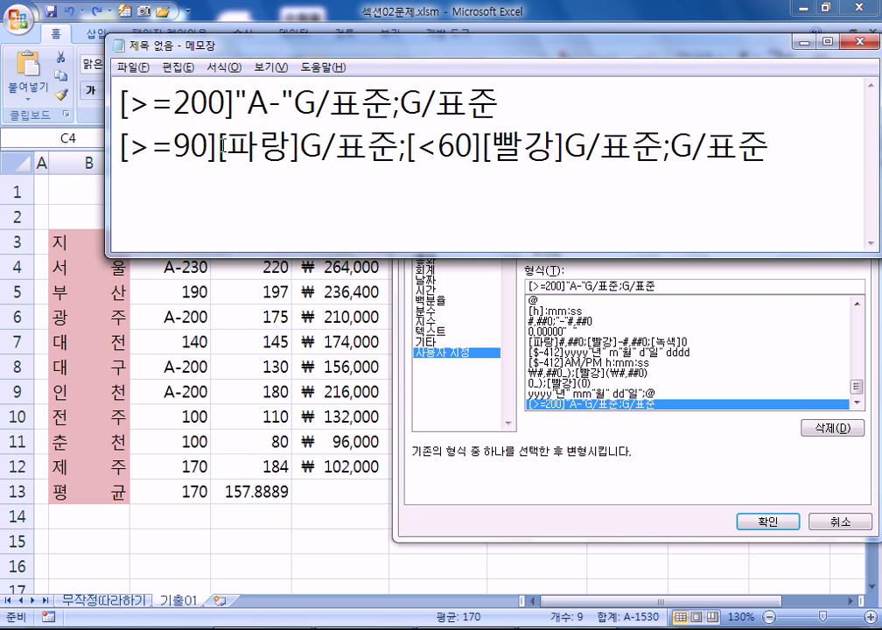
- Examine the second line's [>=90][파랑] and [<60][빨강] sections, the final G/표준 and the whole line by highlighting them
drag(225, 146, 117, 145)
drag(417, 146, 523, 147)
drag(685, 143, 768, 146)
drag(674, 149, 670, 147)
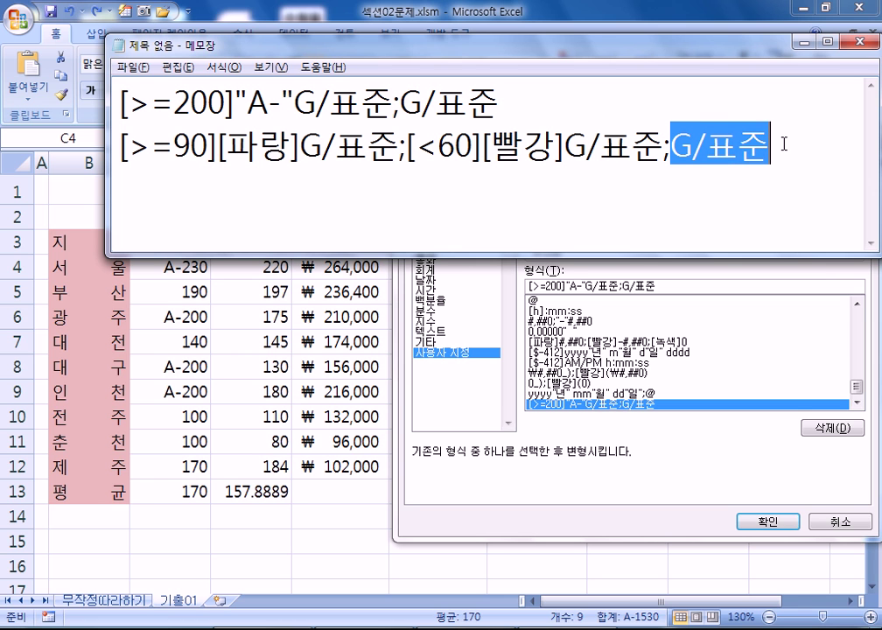
drag(265, 144, 56, 137)
drag(405, 145, 522, 147)
click(523, 149)
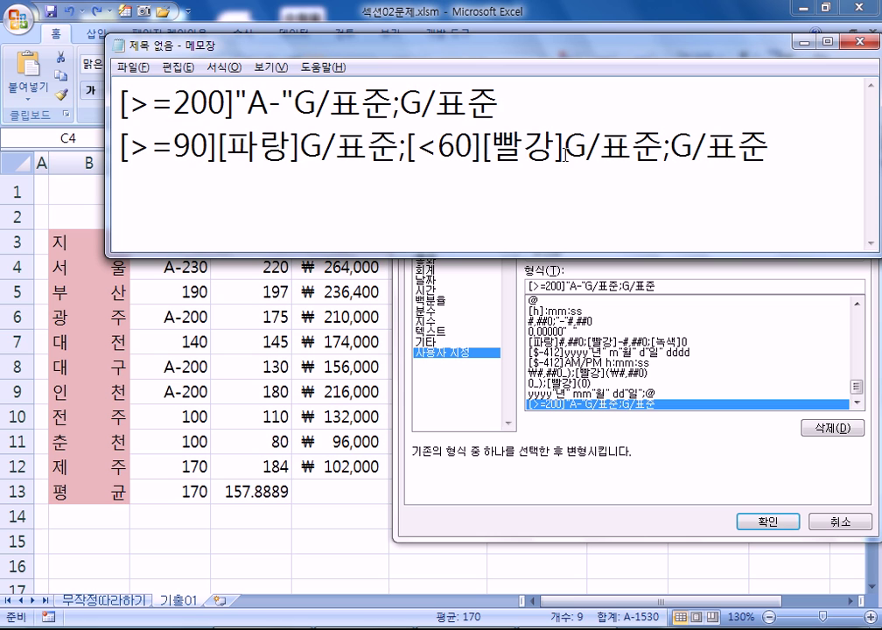
drag(120, 147, 217, 147)
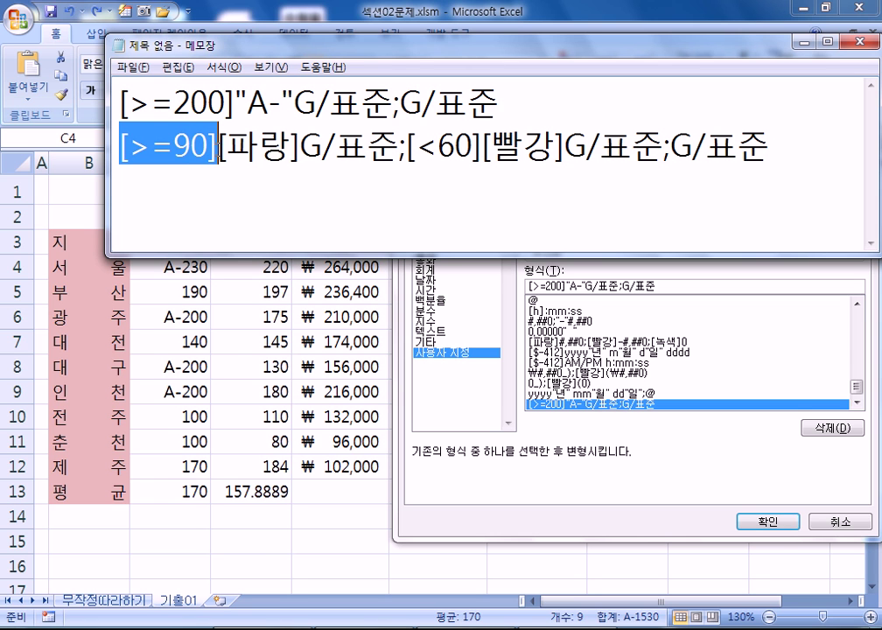
click(301, 147)
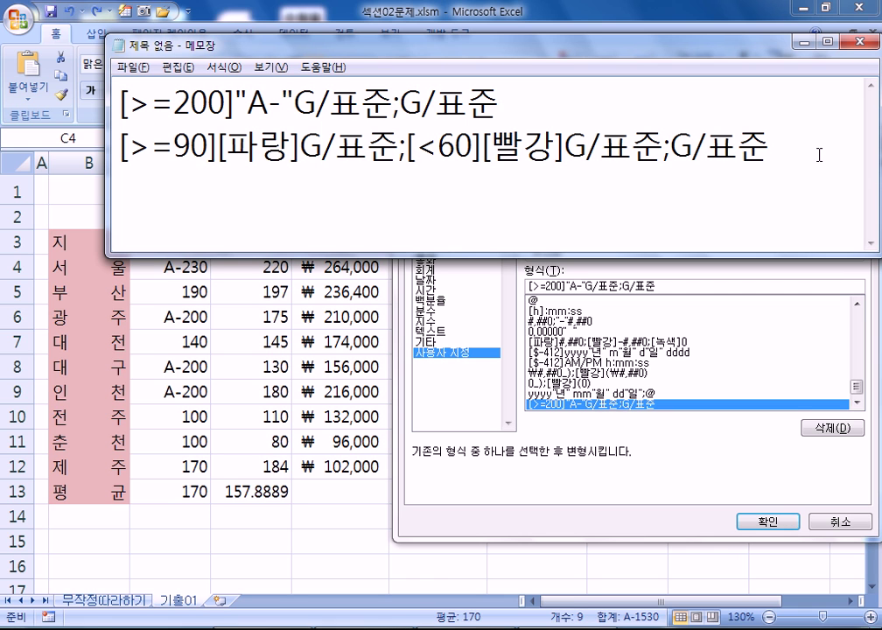
click(804, 178)
drag(120, 144, 788, 153)
click(734, 185)
- Switch back to Excel and confirm the custom format of C4:C12
key(alt+Tab)
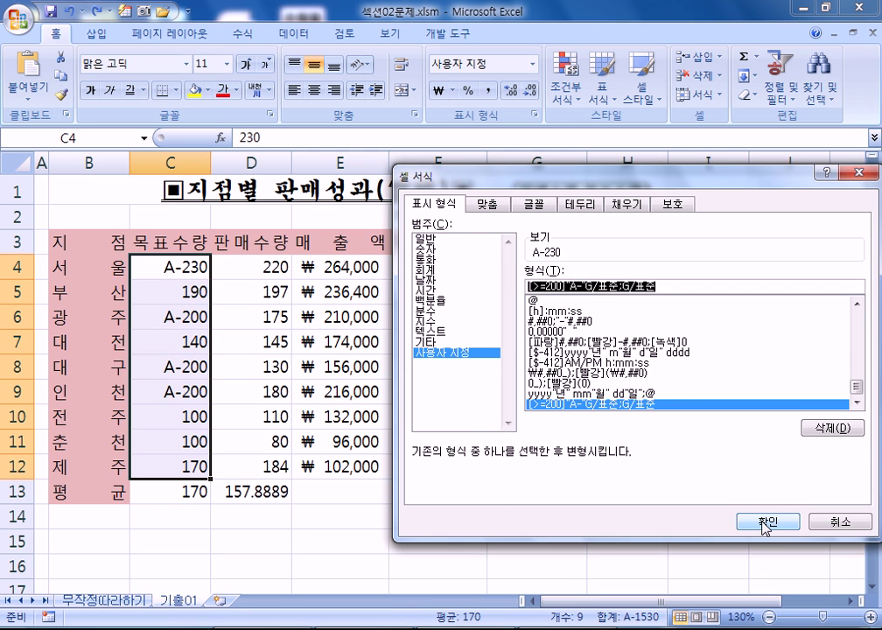
click(766, 523)
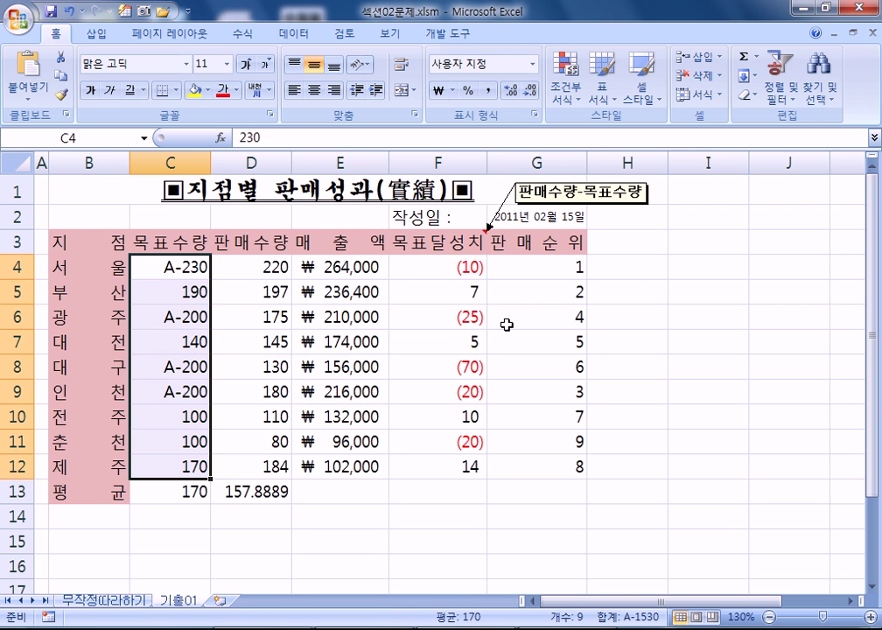
- Enter the text 2위 in H5, next to the 판매순위 value of the 부산 row
drag(560, 272, 577, 464)
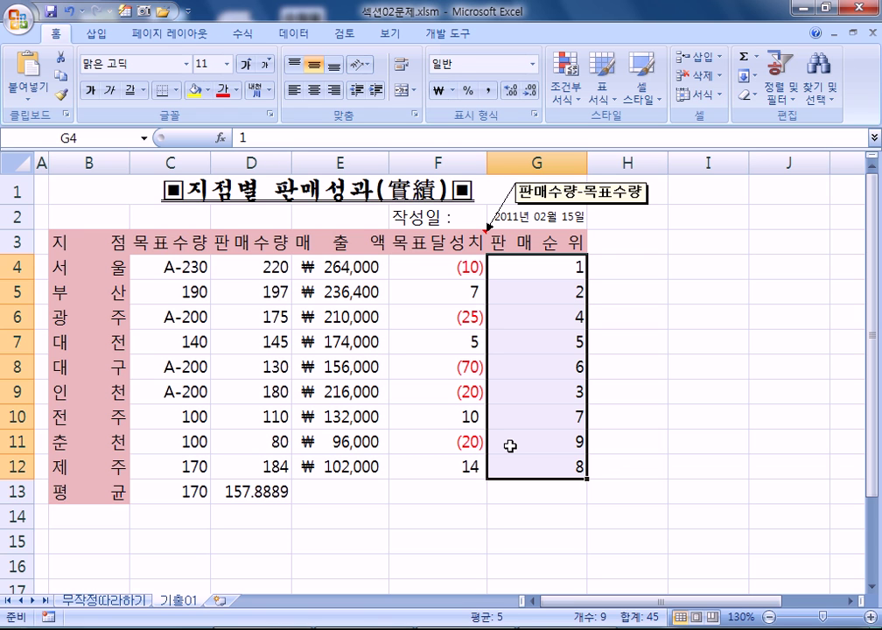
click(557, 289)
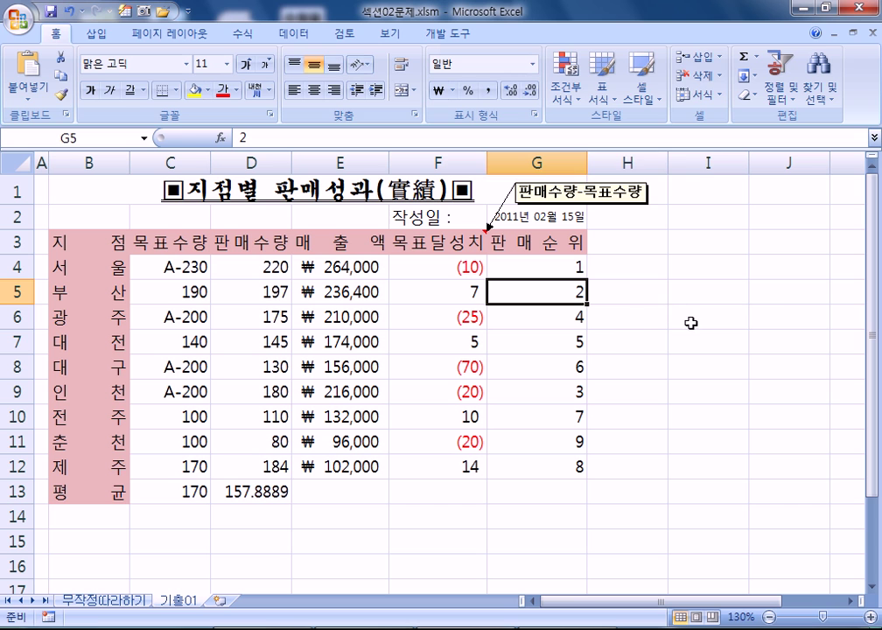
key(Right)
text(2dn)
key(BackSpace)
key(BackSpace)
key(Hangul)
text(위])
key(Return)
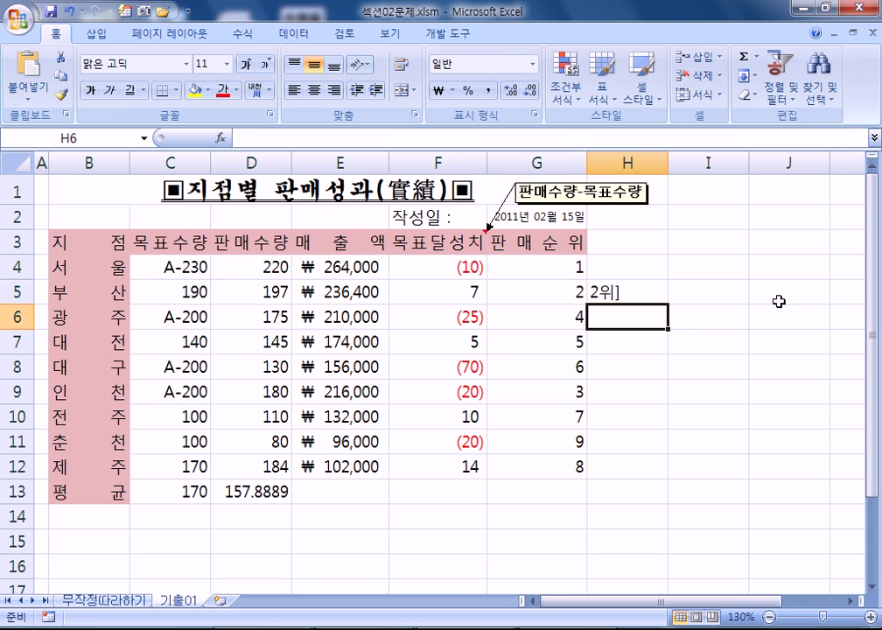
key(Up)
key(F2)
key(BackSpace)
key(Return)
- Compare the typed text in H5 with the number in G5 and the 판매순위 range G4:G12
click(615, 293)
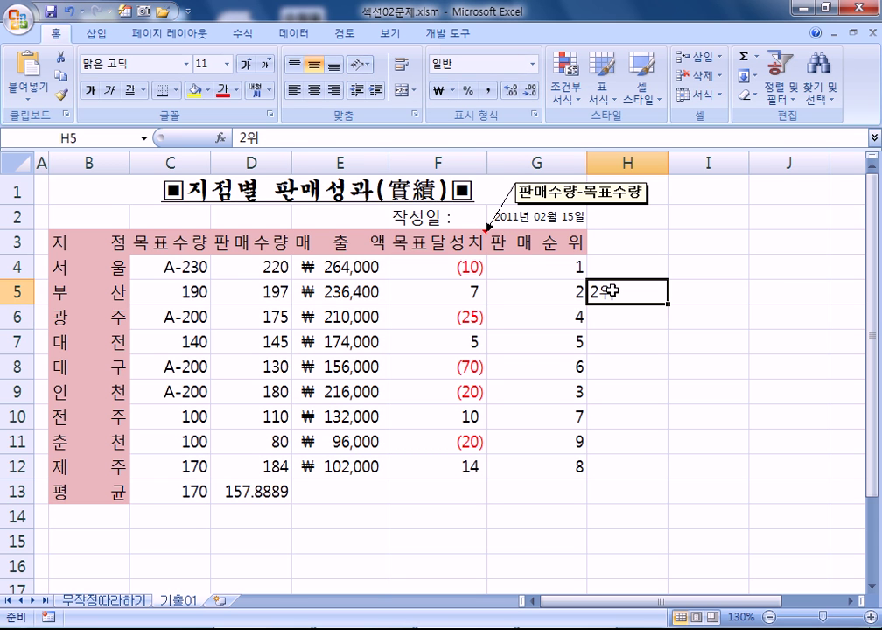
click(524, 291)
click(629, 292)
drag(543, 264, 532, 468)
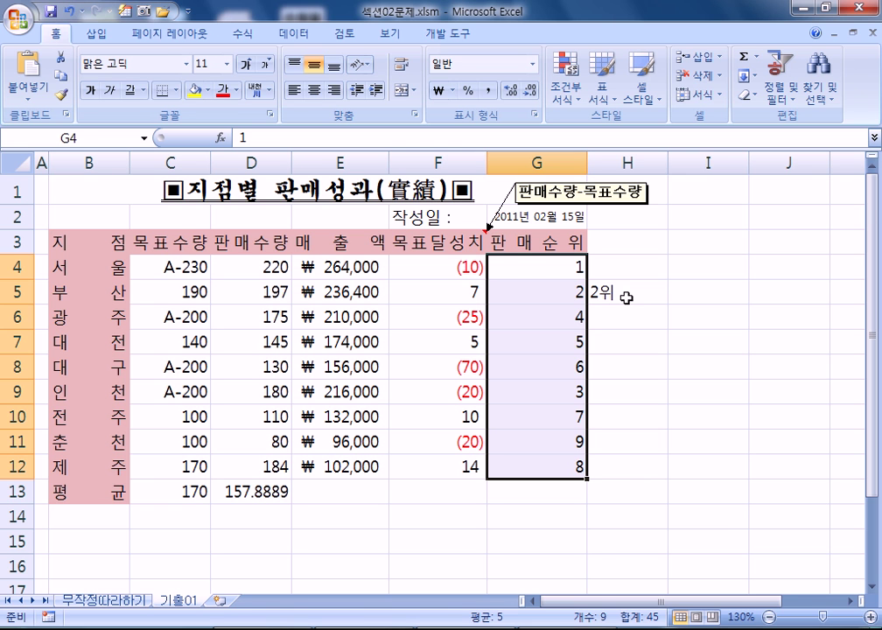
- Open the custom number format of G4:G12 and add 위 after G/표준
drag(520, 263, 524, 466)
key(ctrl+1)
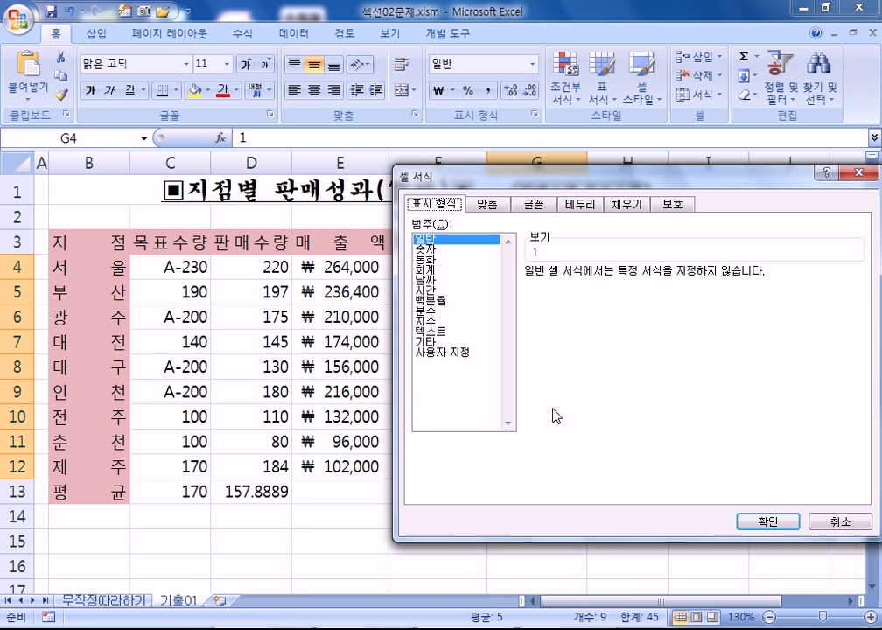
click(450, 353)
drag(565, 183, 211, 94)
click(223, 199)
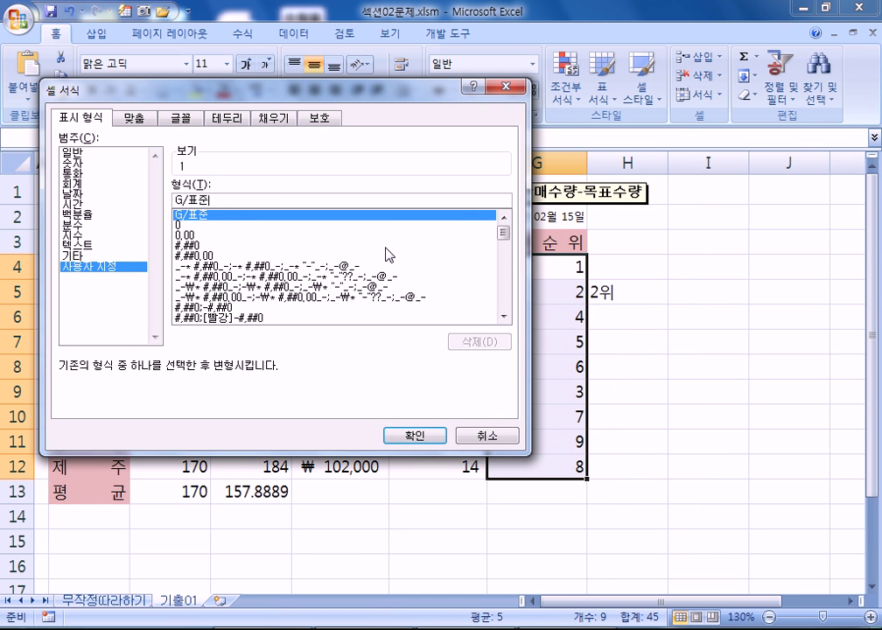
text(위)
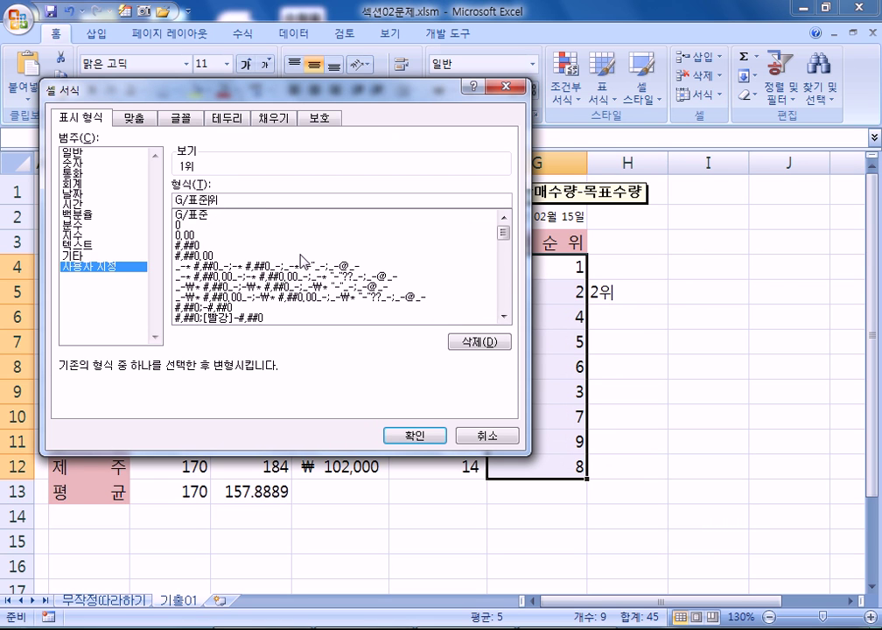
- Try quotation marks around 위 in the format code and remove them again
text("위")
click(210, 199)
key(BackSpace)
click(245, 201)
key(BackSpace)
- Review the note briefly, return to the cell format and apply G/표준위 to G4:G12
key(alt+Tab)
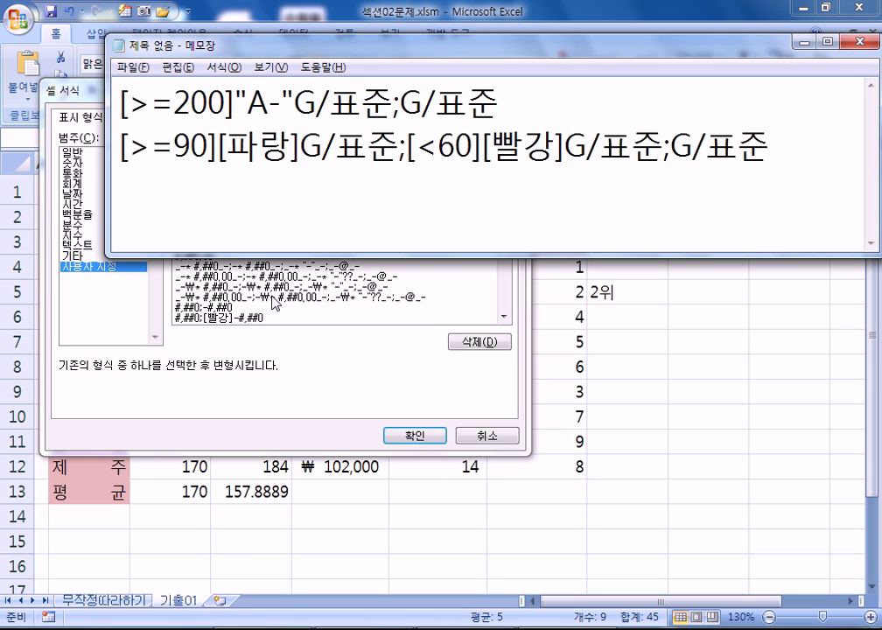
click(336, 364)
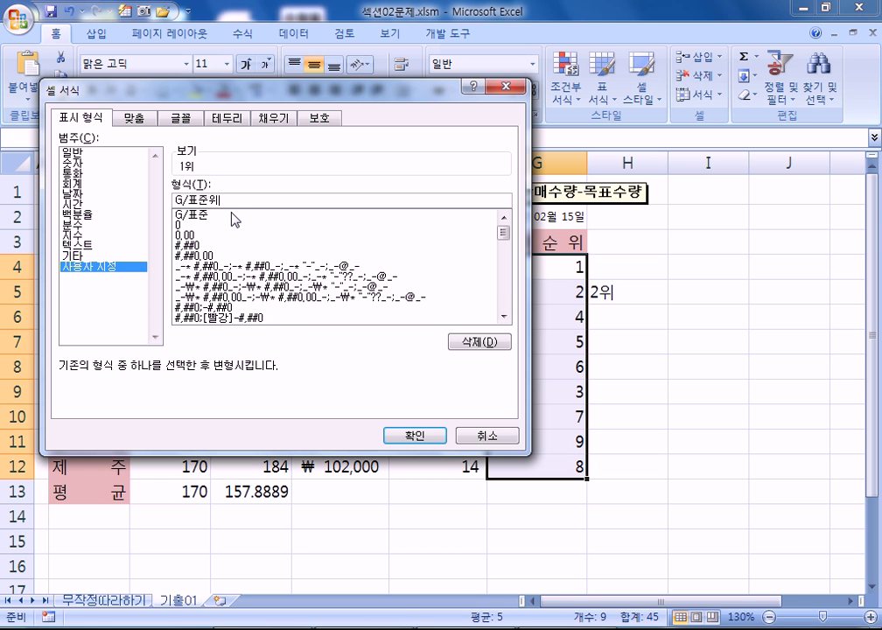
drag(208, 200, 223, 200)
click(399, 429)
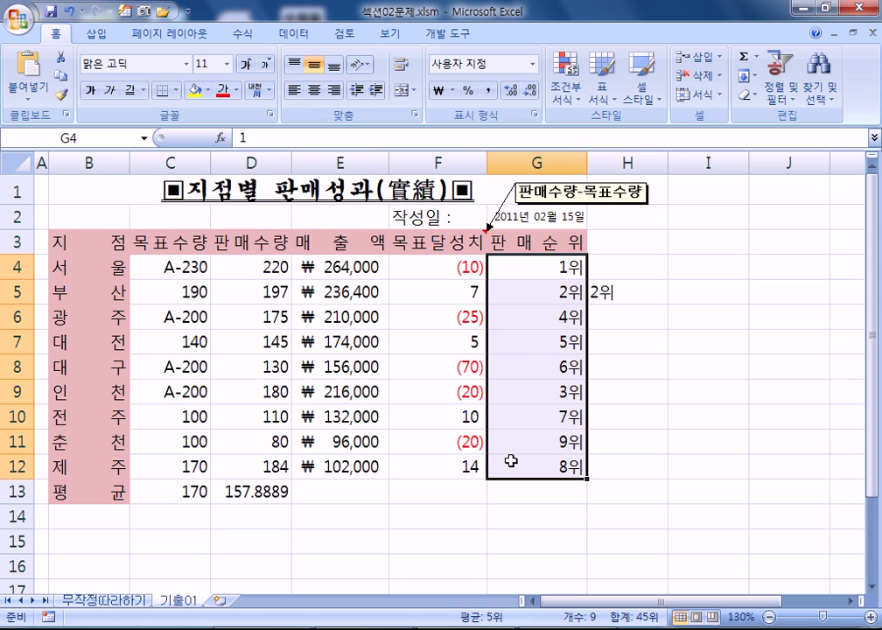
- Apply the custom number format 0.00 to the 평균 values in C13:D13 and recheck the format setting
click(525, 376)
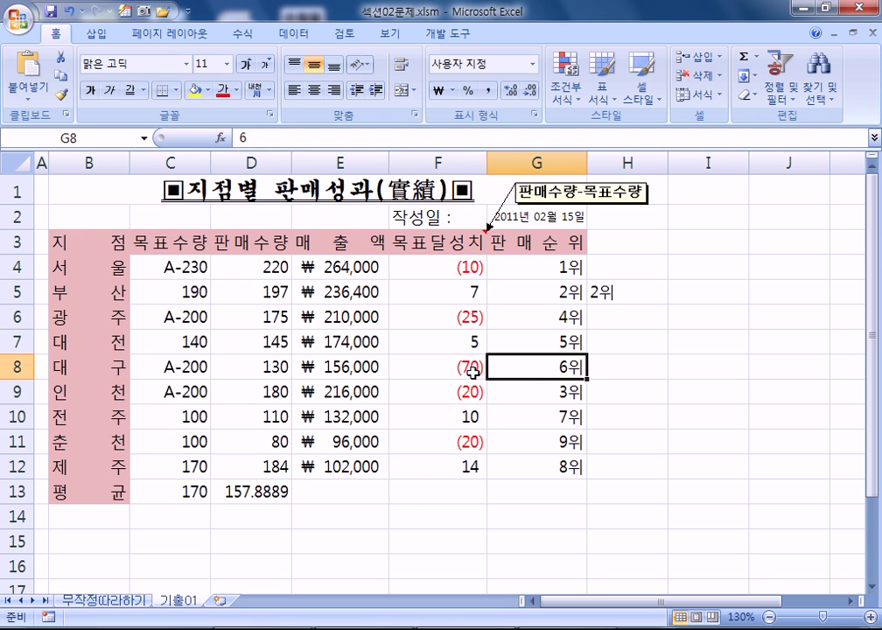
click(248, 492)
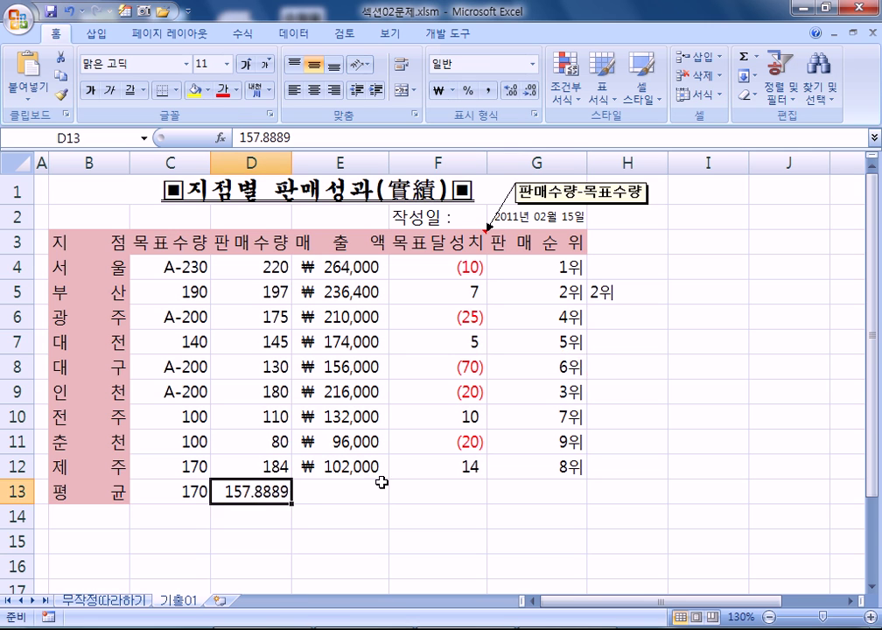
scroll(267, 394, down, 2)
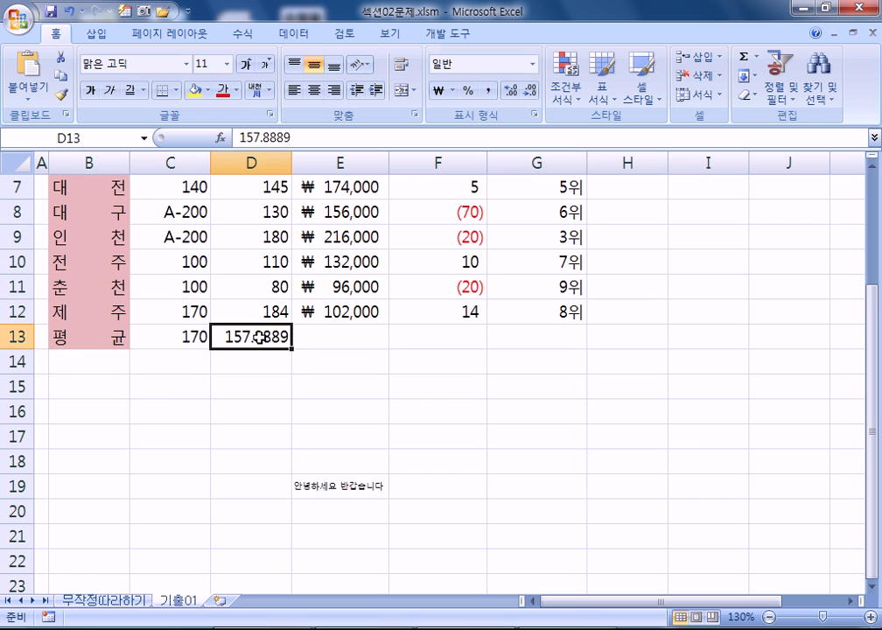
drag(174, 337, 266, 347)
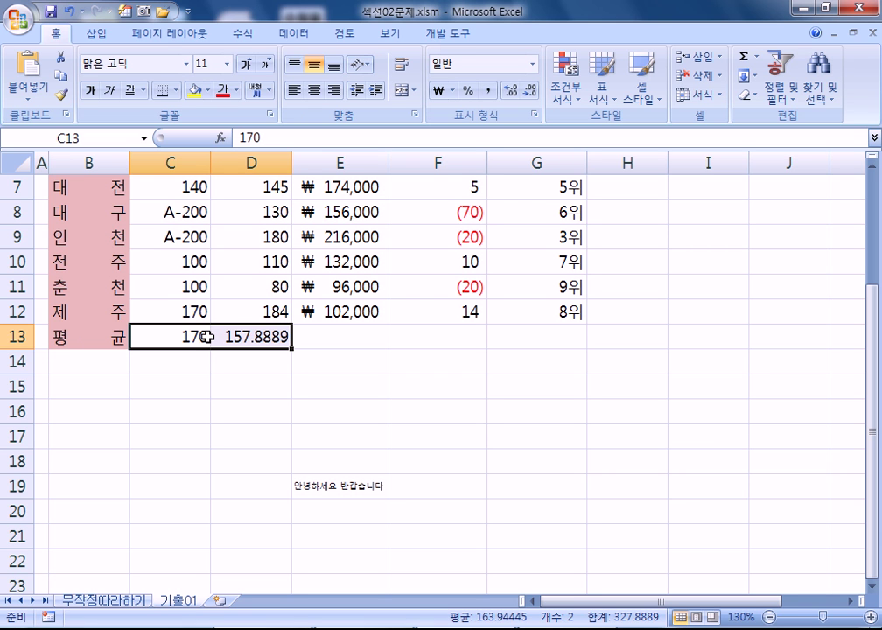
key(ctrl+1)
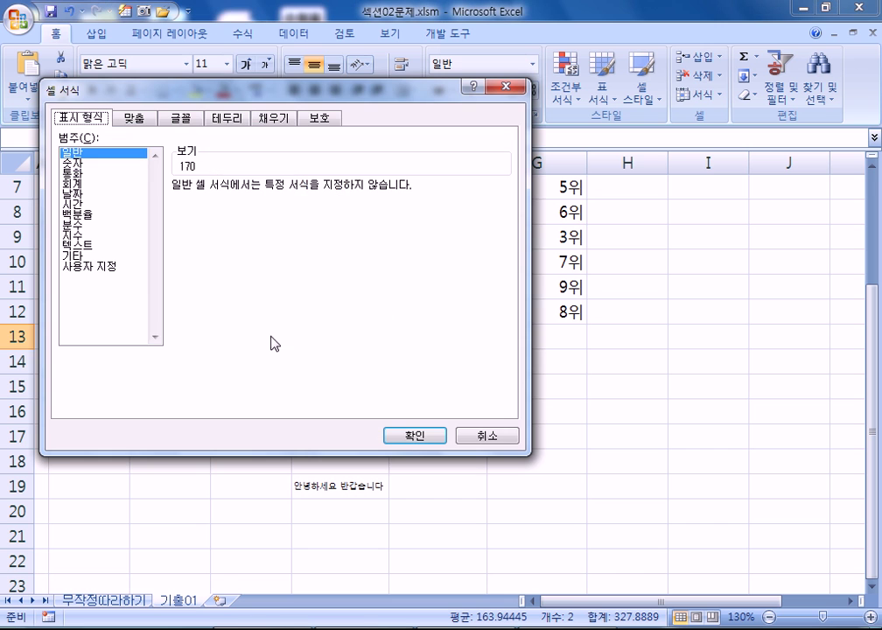
click(109, 267)
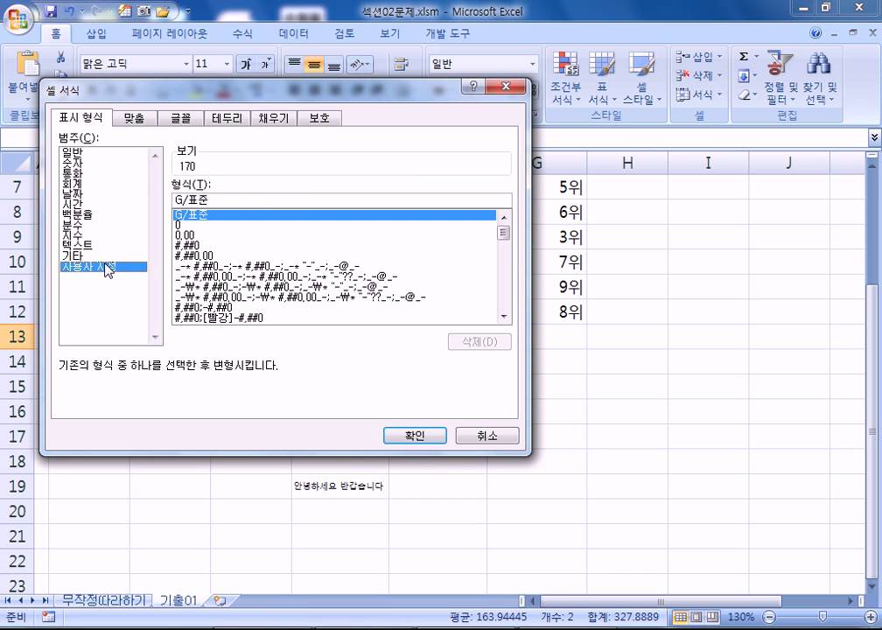
drag(329, 91, 607, 75)
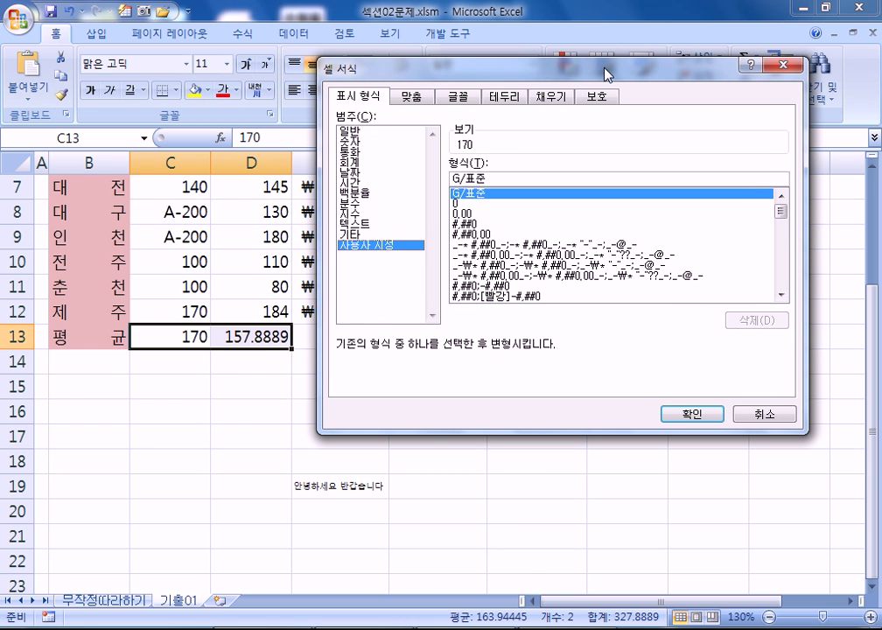
click(584, 214)
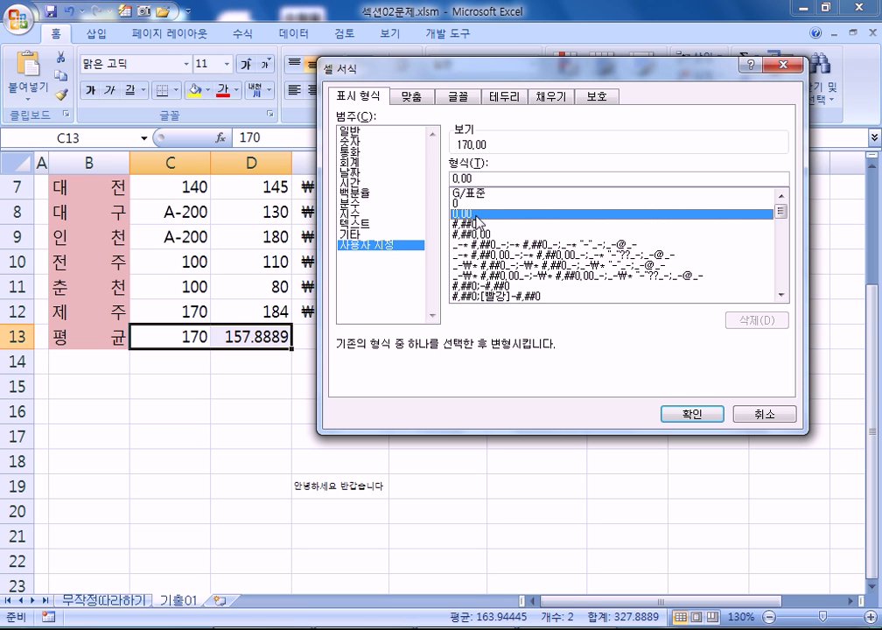
click(689, 414)
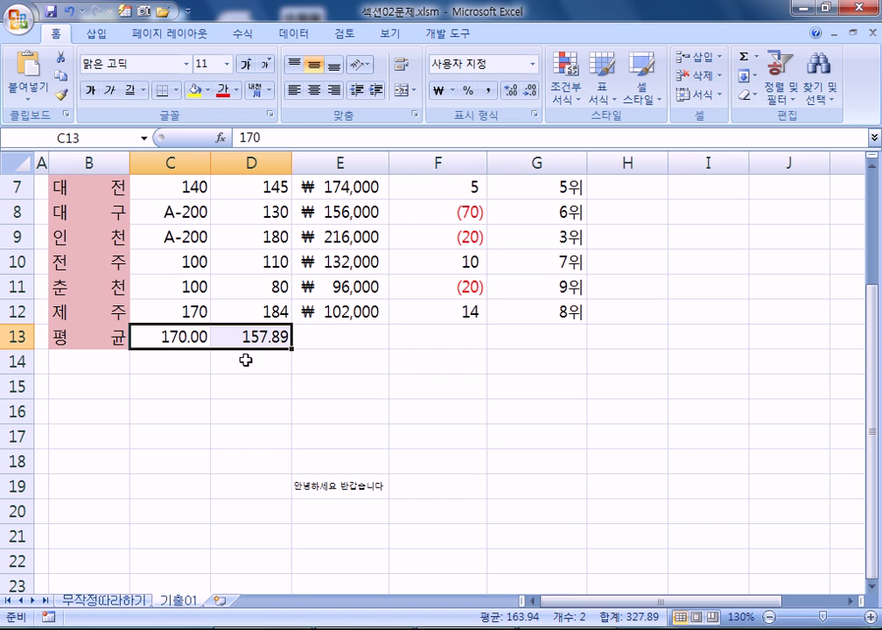
key(ctrl+1)
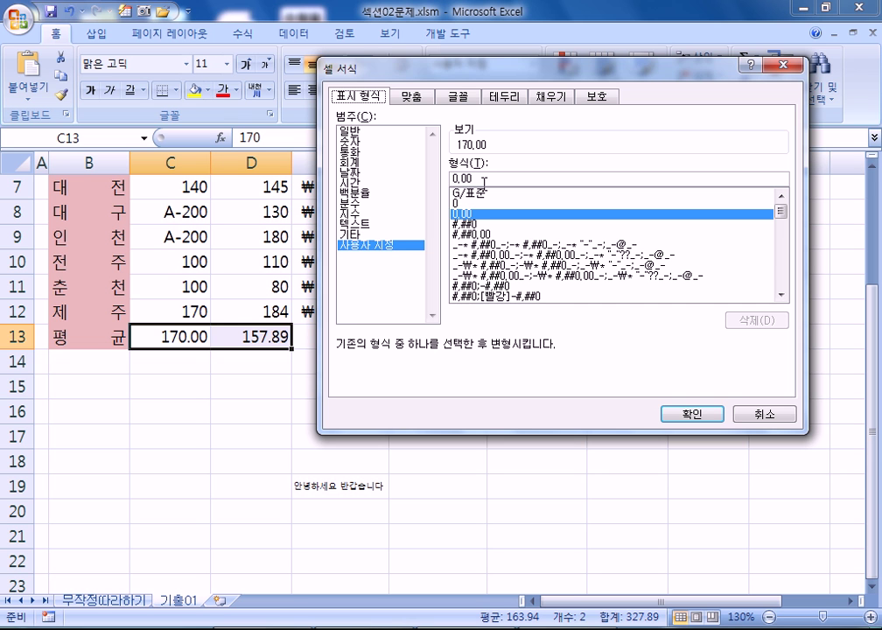
key(Return)
- Enter 007 in cell F15 and re-enter the same value once more
click(446, 390)
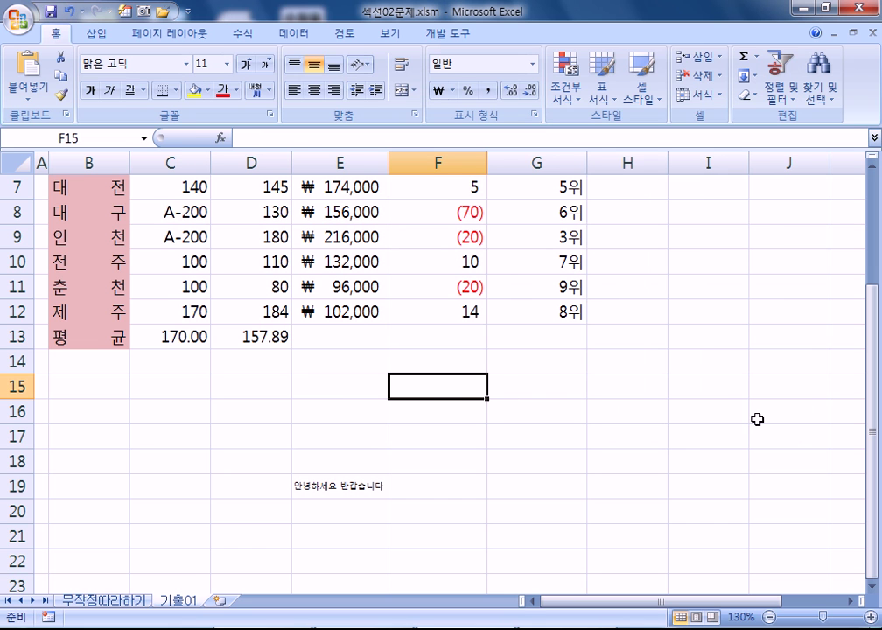
text(007)
key(Return)
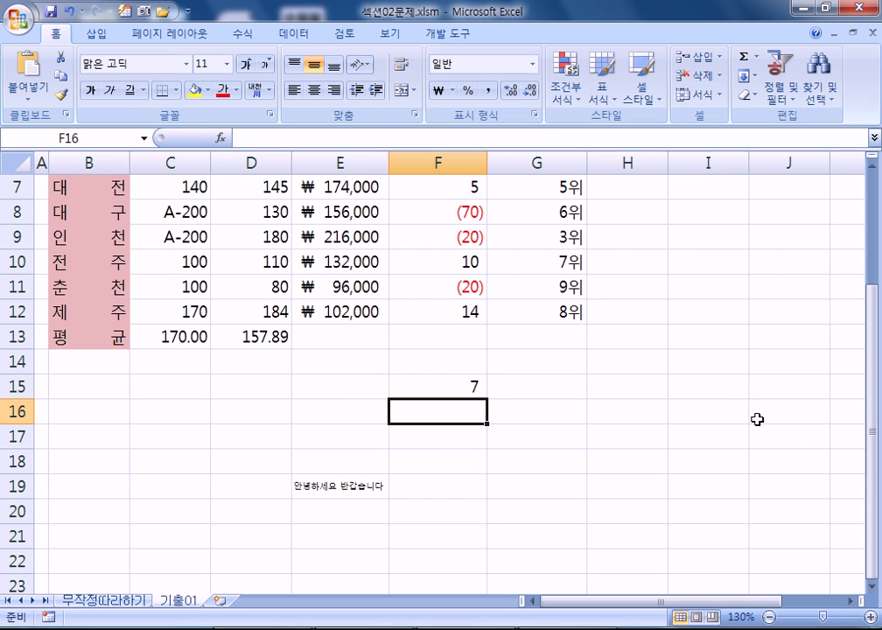
double_click(411, 394)
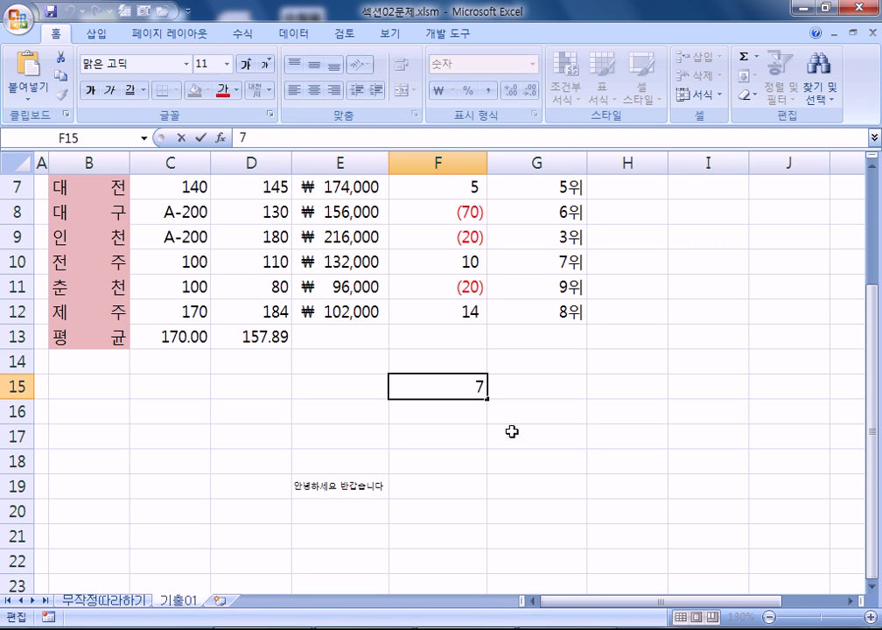
key(BackSpace)
text(007)
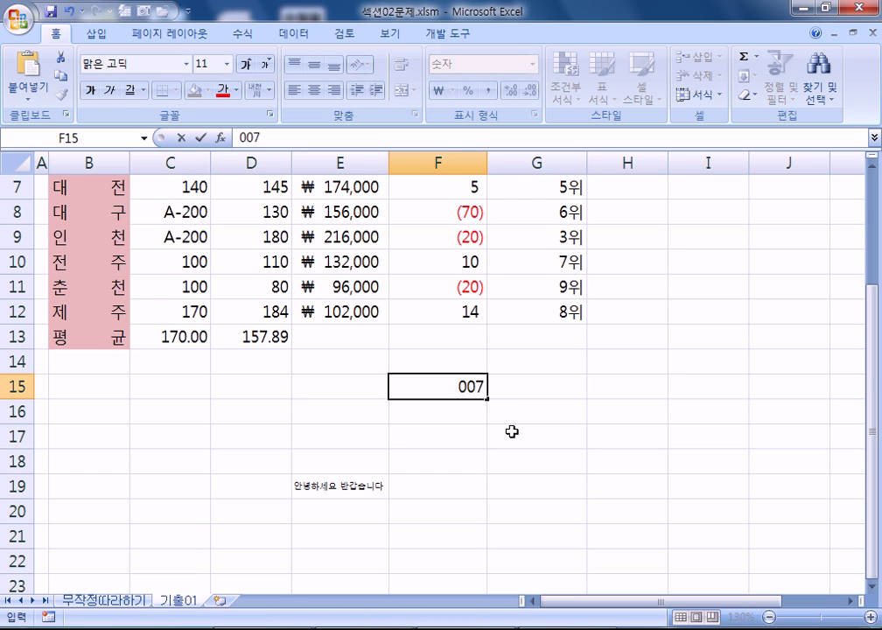
key(Return)
click(481, 391)
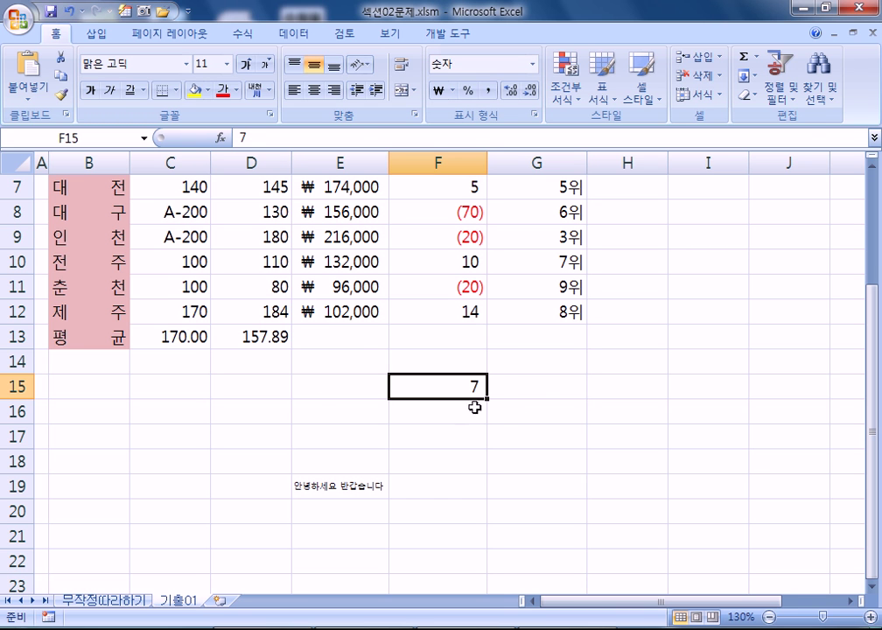
- Give cell F15 the custom number format 000
key(ctrl+1)
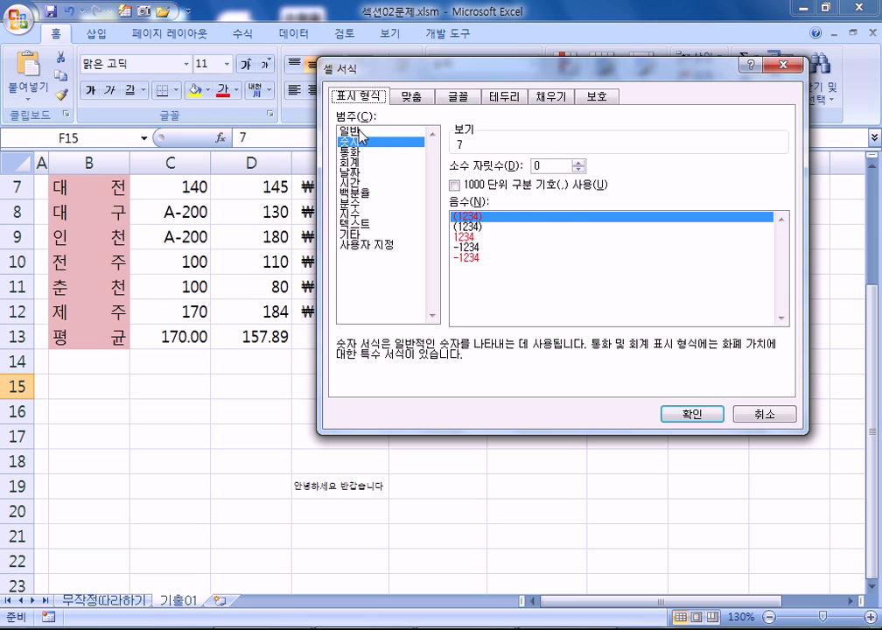
click(363, 249)
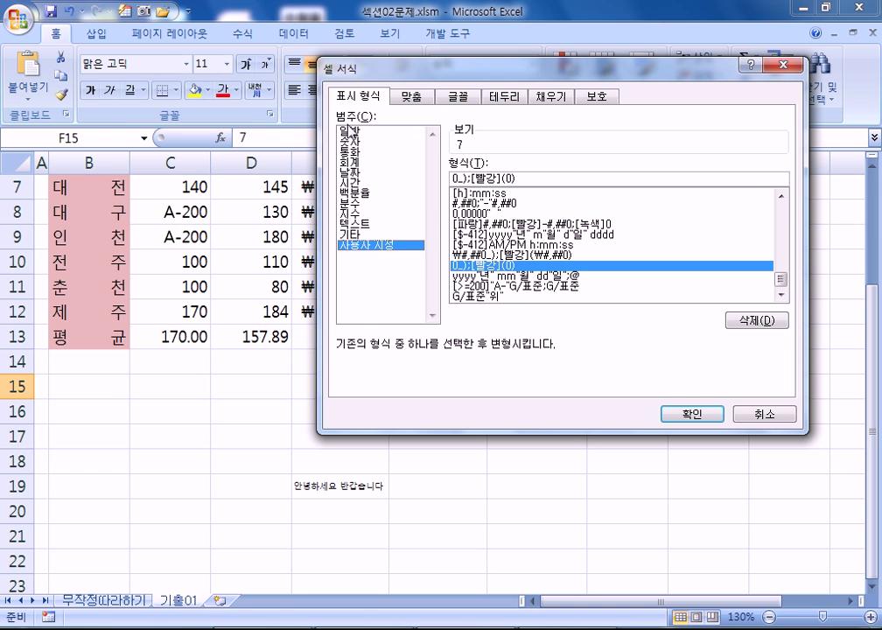
click(369, 132)
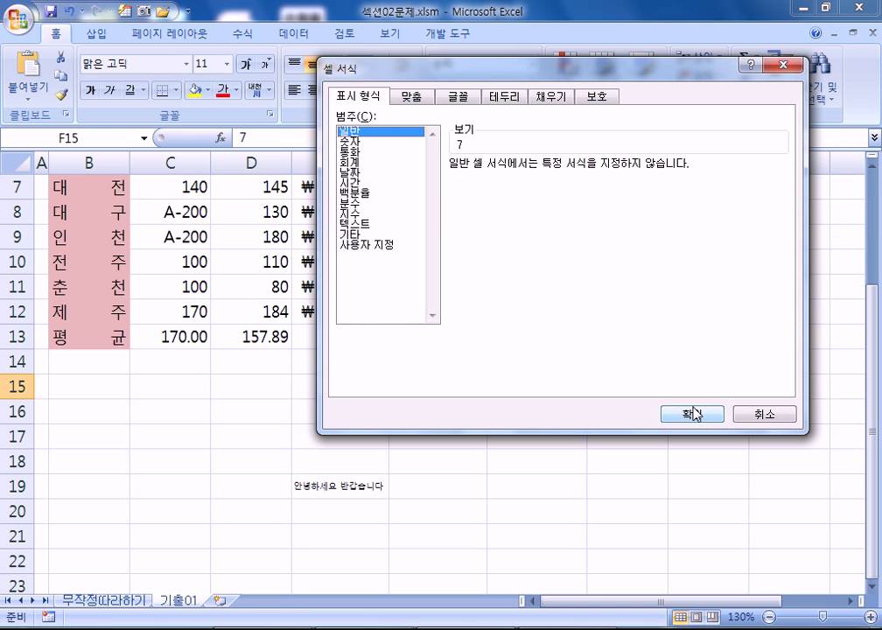
click(386, 249)
click(460, 205)
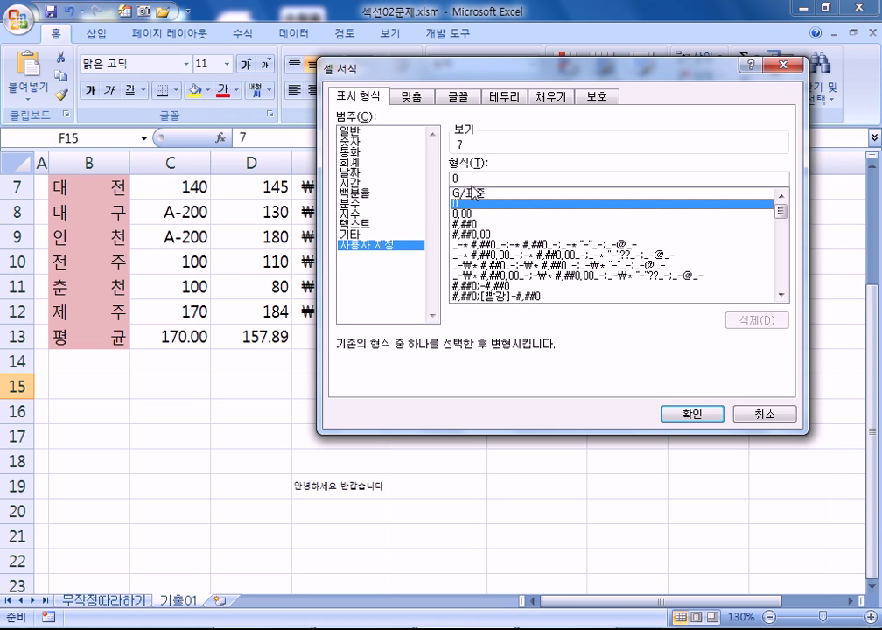
click(500, 184)
text(00)
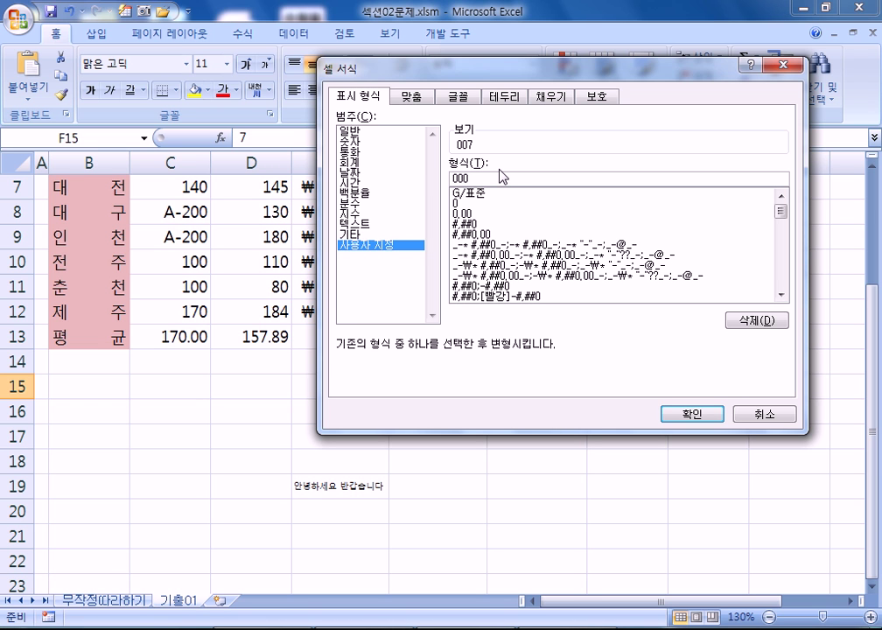
click(662, 417)
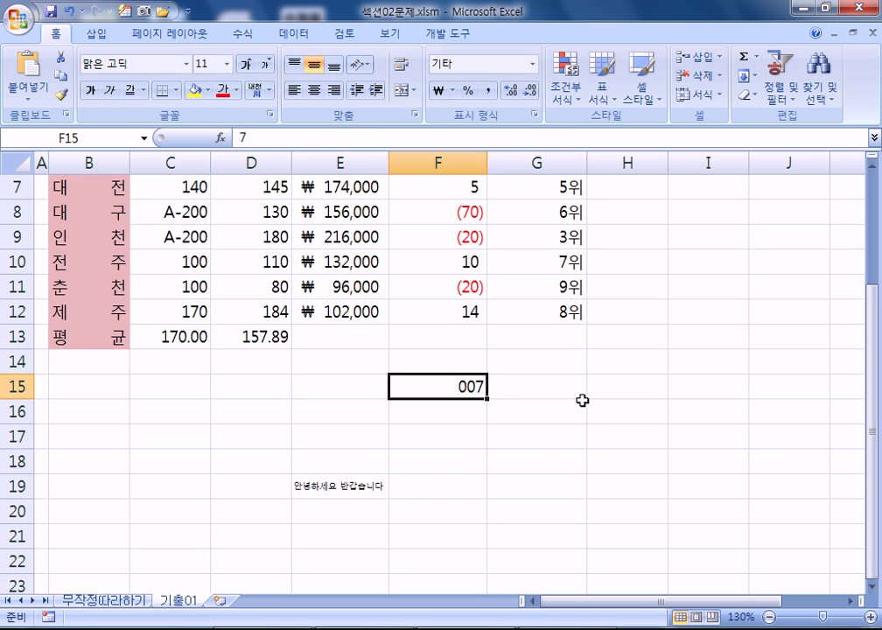
- Clear the leftover test entries from H5, F15 and E19 outside the table
scroll(583, 400, up, 2)
click(71, 240)
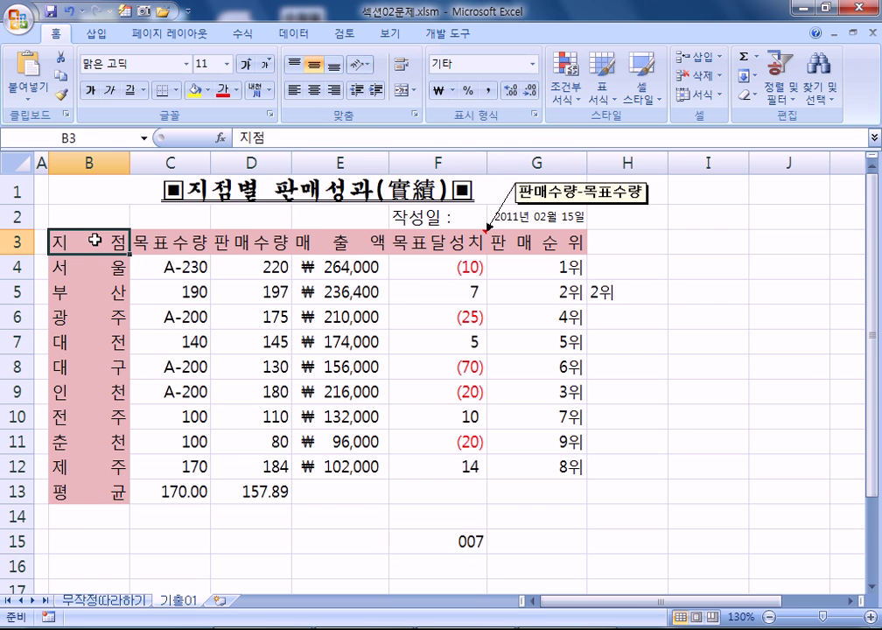
drag(79, 220, 426, 402)
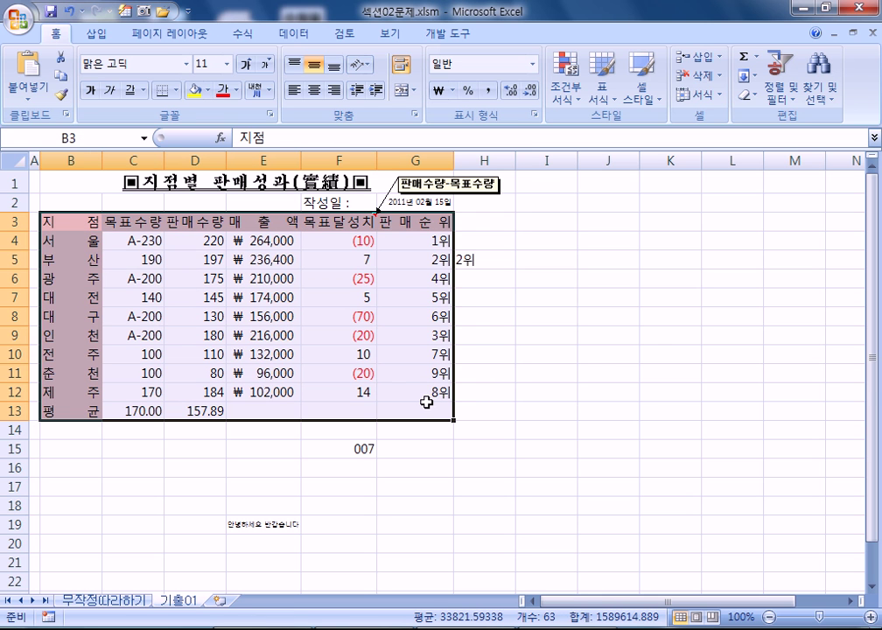
click(469, 259)
key(Delete)
drag(340, 449, 350, 486)
key(Delete)
click(262, 526)
key(Delete)
- Add thin inside and outline borders to the whole table B3:G13
drag(82, 221, 421, 412)
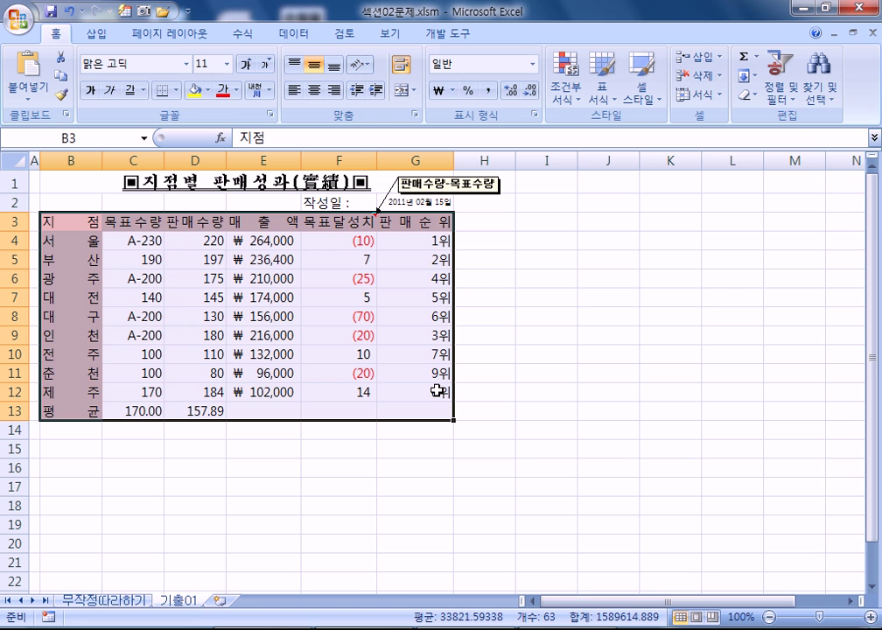
key(ctrl+1)
drag(486, 73, 593, 69)
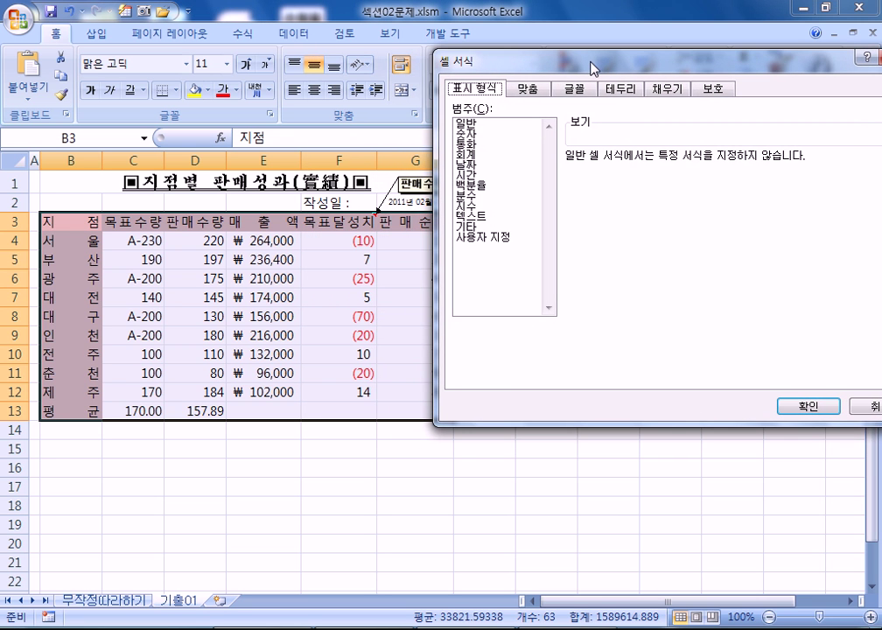
click(618, 92)
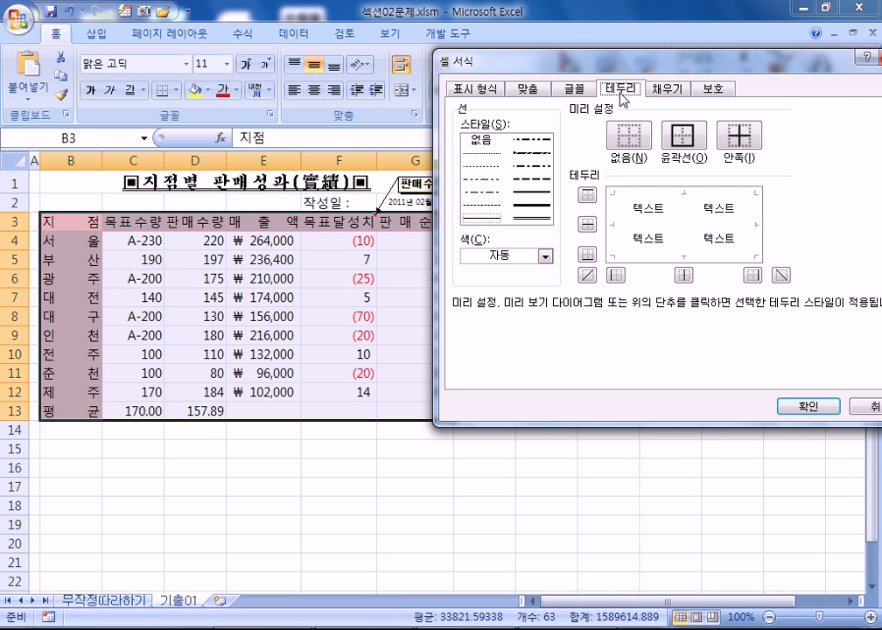
click(741, 135)
click(675, 139)
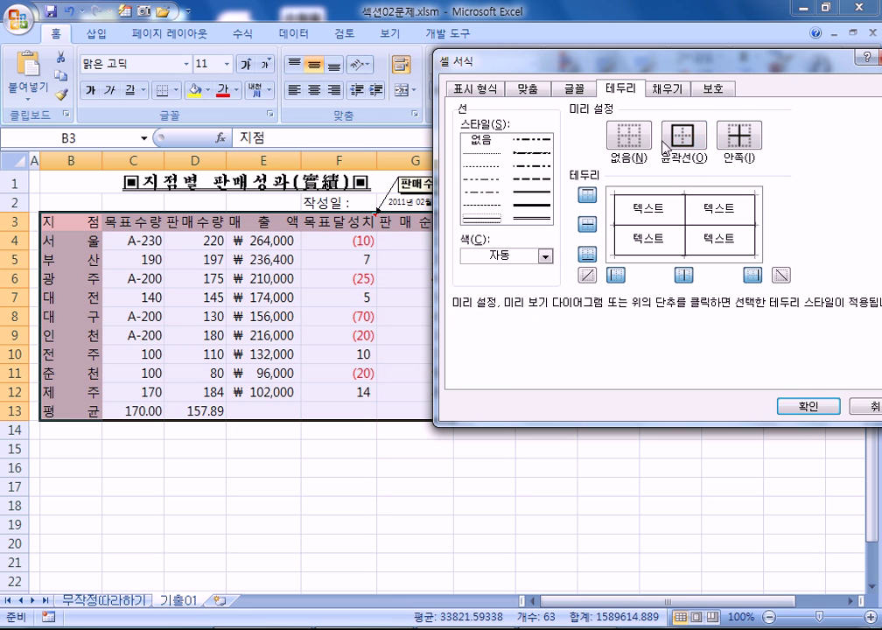
click(809, 406)
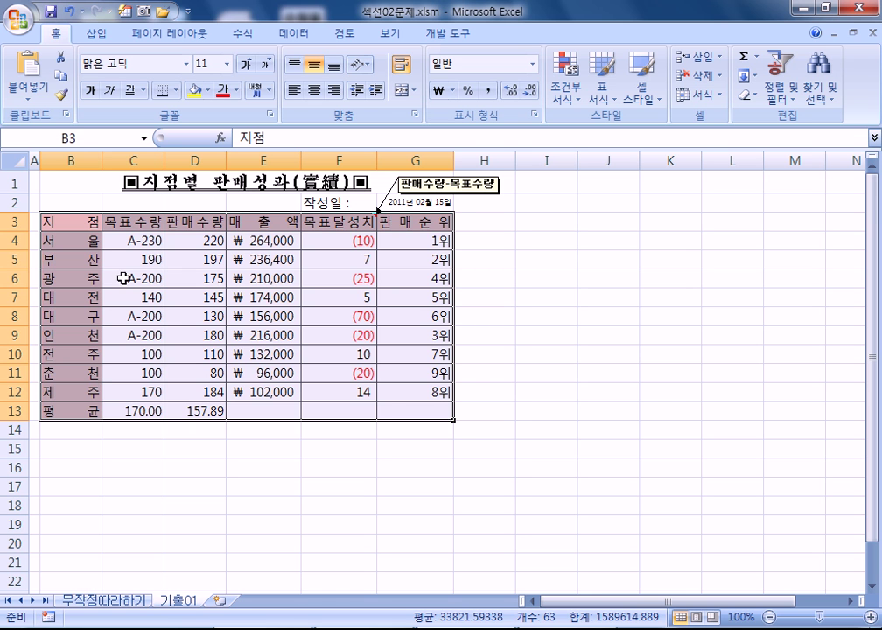
- Reopen the border settings of B3:G13 and apply the outline preset again
drag(73, 220, 427, 417)
key(ctrl+1)
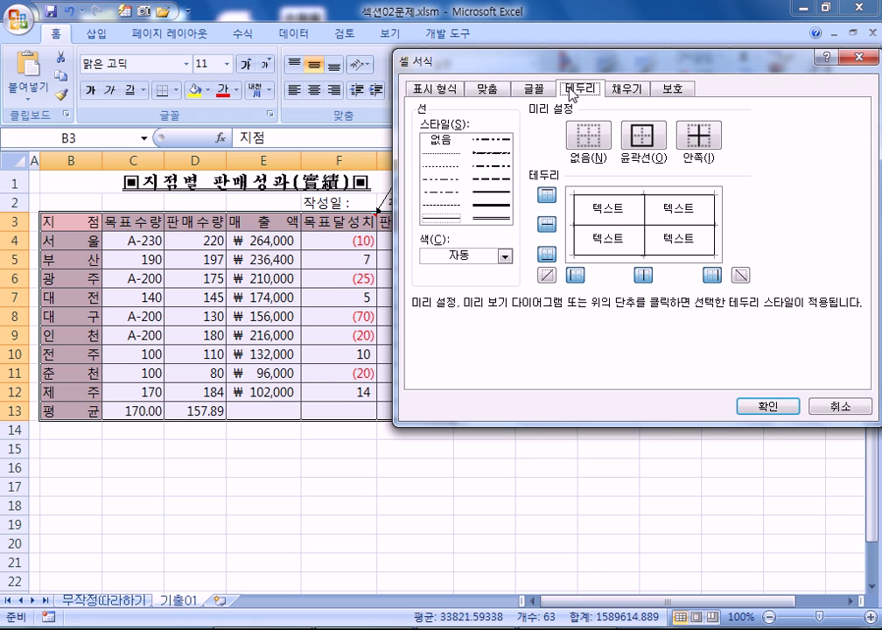
click(645, 136)
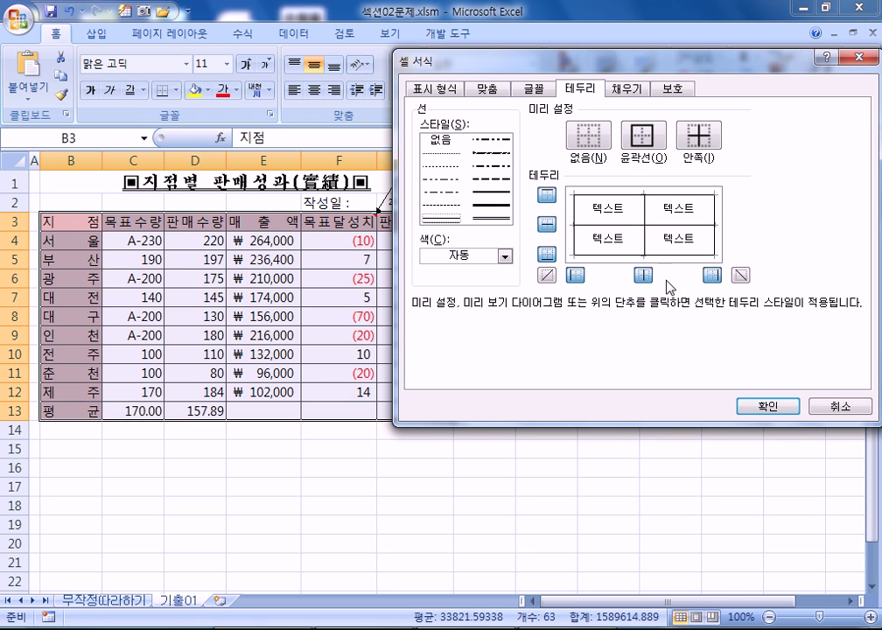
click(766, 407)
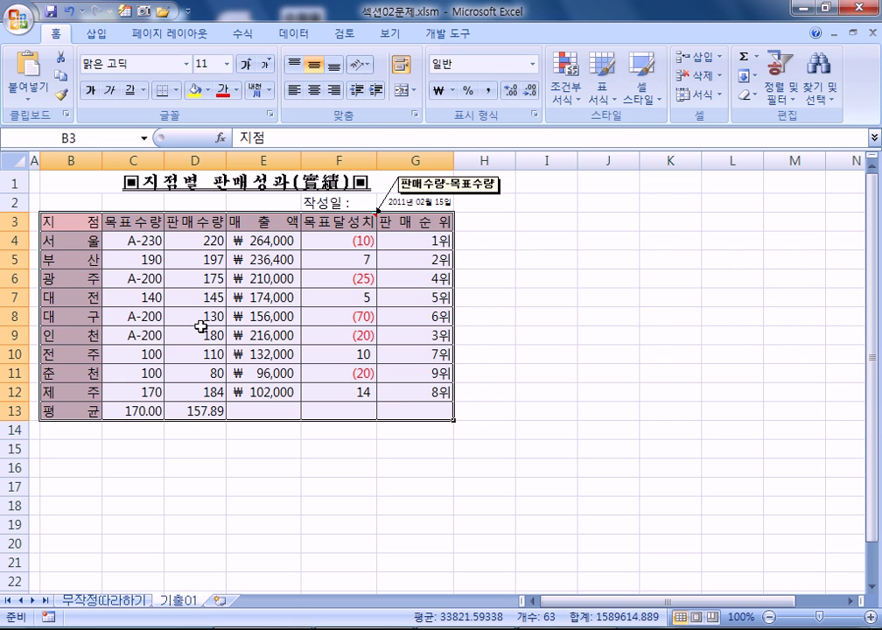
- Apply double-line borders to the top and bottom edges of the range B4:G12
drag(69, 239, 410, 393)
drag(71, 238, 419, 390)
drag(533, 238, 739, 386)
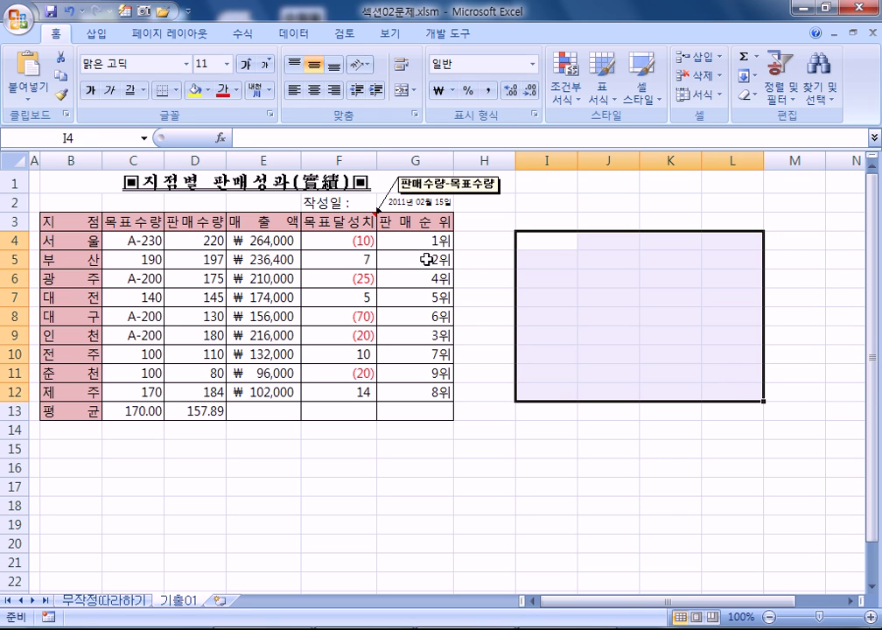
drag(51, 239, 403, 392)
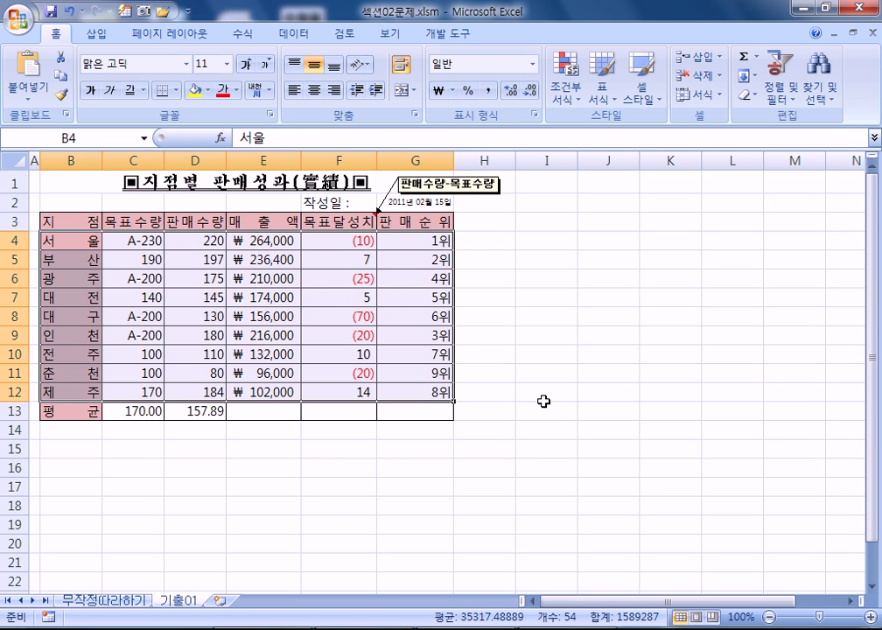
key(ctrl+1)
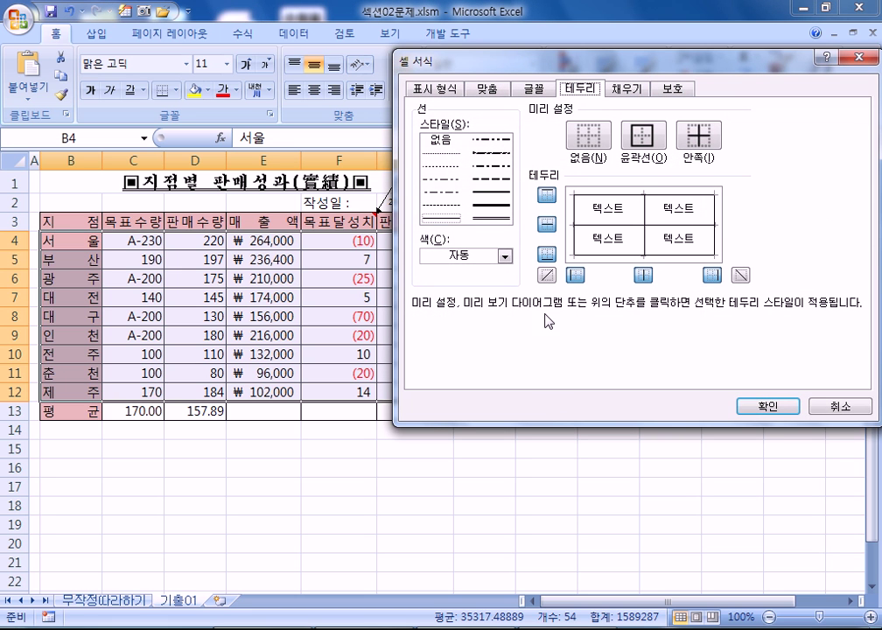
click(492, 218)
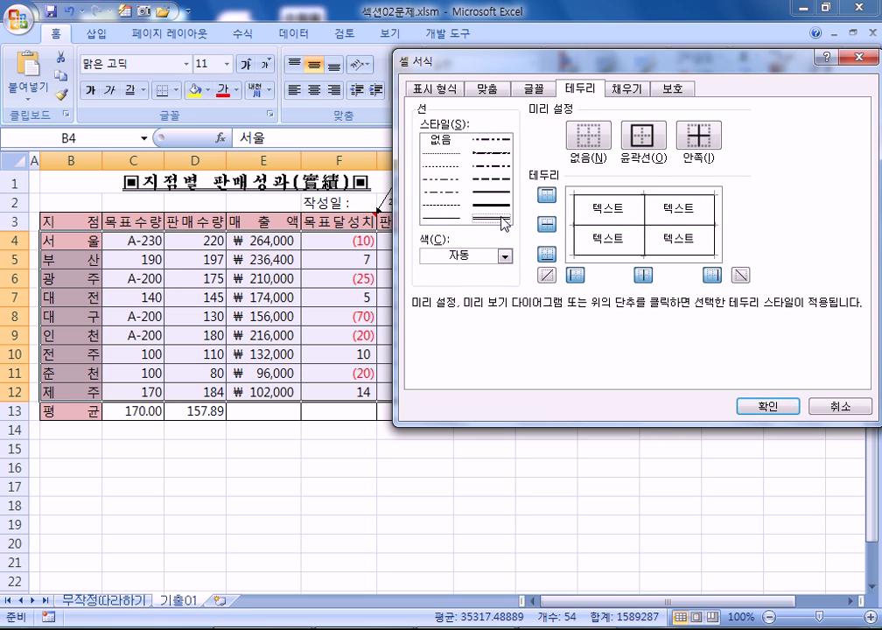
click(591, 193)
click(548, 196)
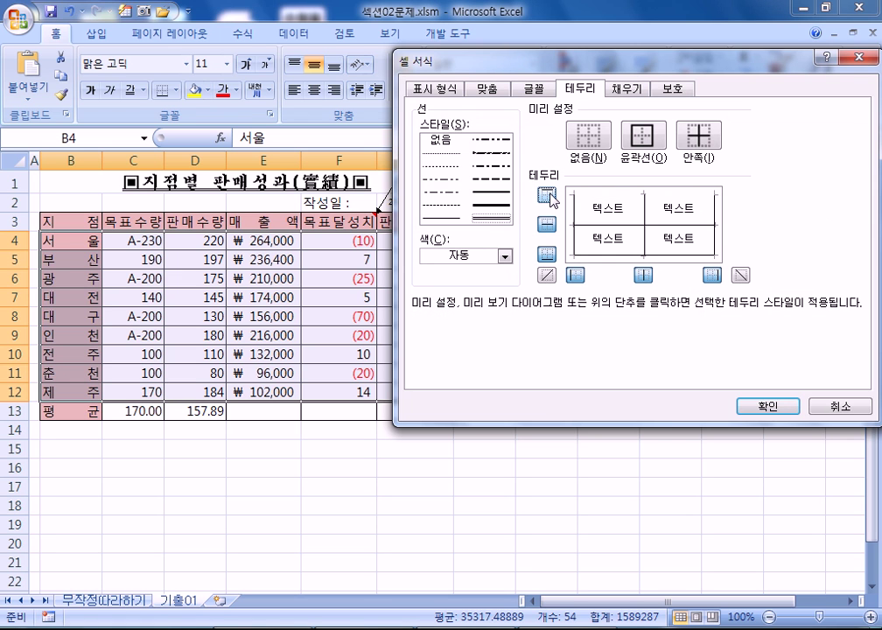
click(549, 196)
click(549, 255)
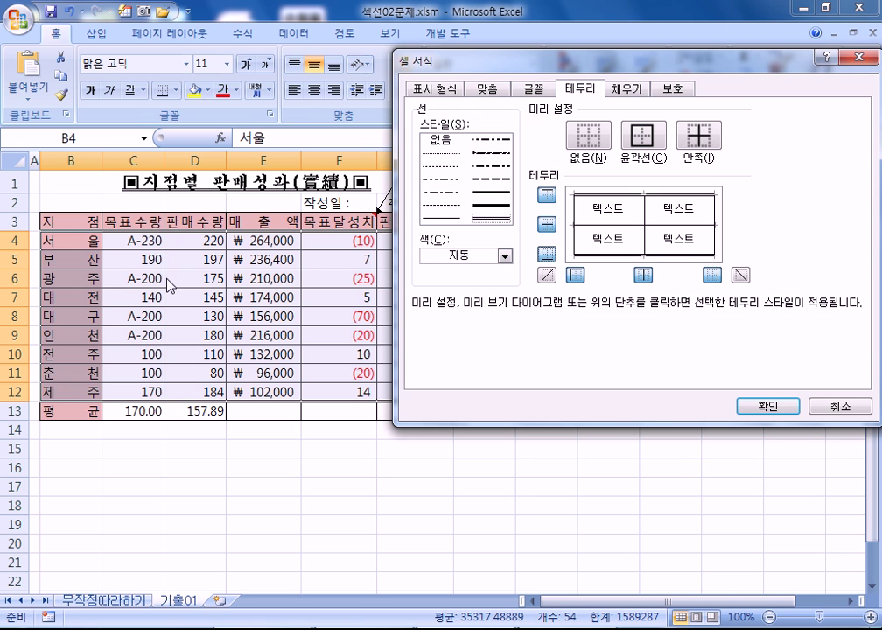
click(758, 406)
click(585, 511)
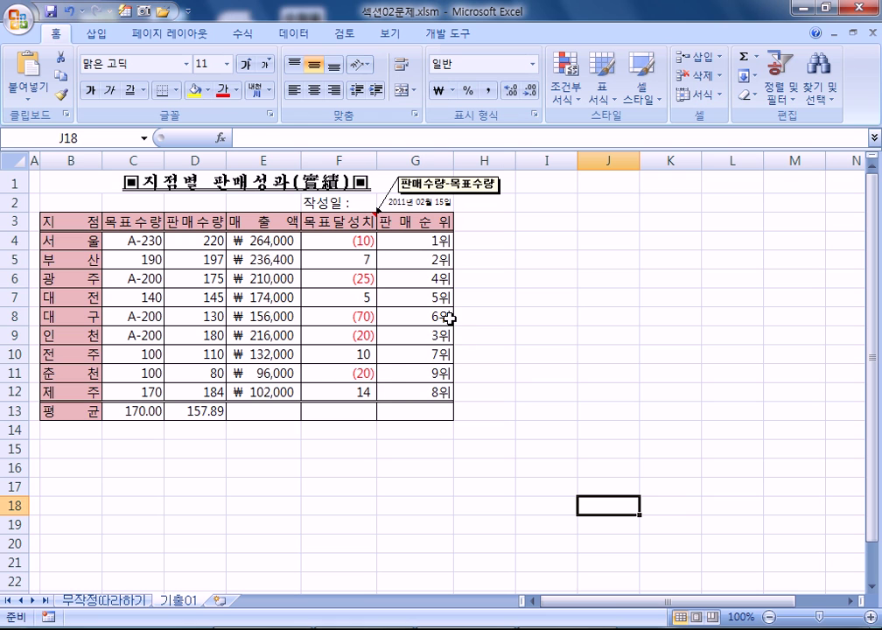
- Add thin diagonal borders in both directions to the empty cells E13:G13 so each is crossed with an X
drag(277, 411, 410, 425)
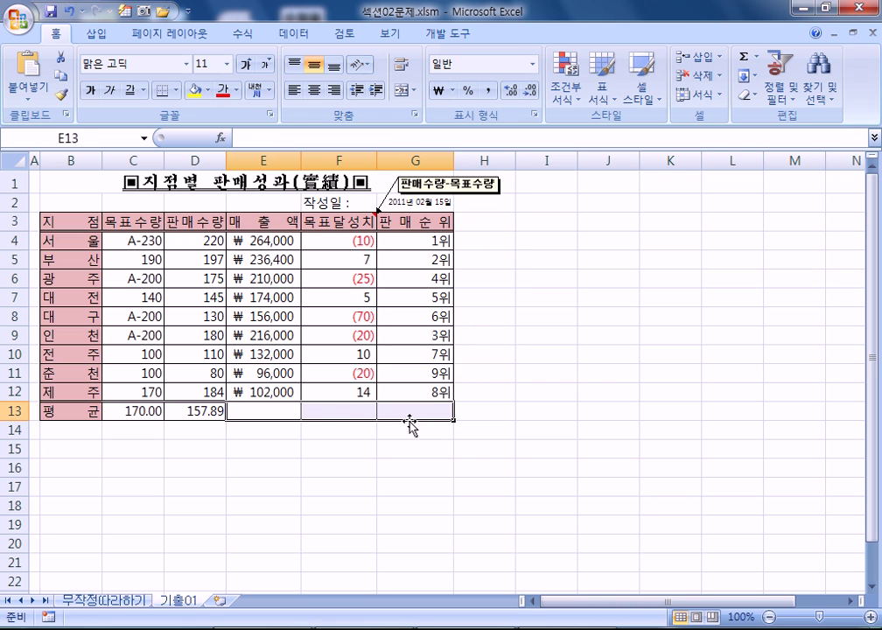
drag(251, 412, 398, 413)
scroll(287, 416, down, 1)
key(ctrl+1)
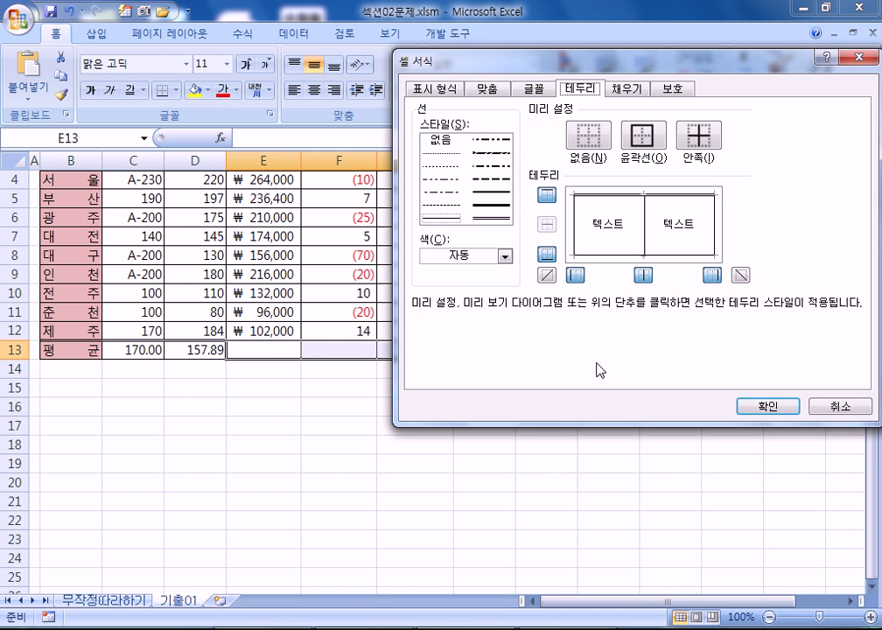
click(548, 275)
click(741, 276)
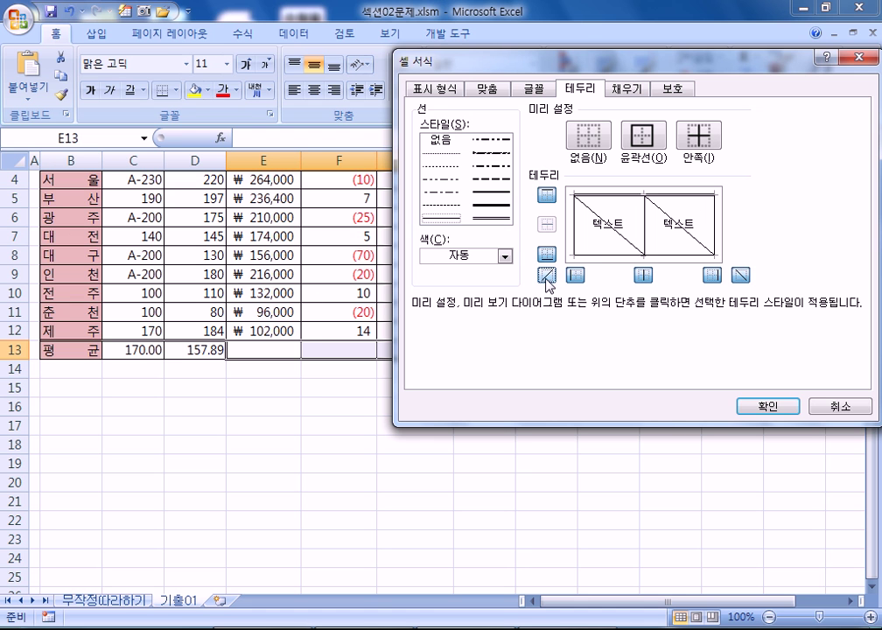
click(759, 408)
click(484, 482)
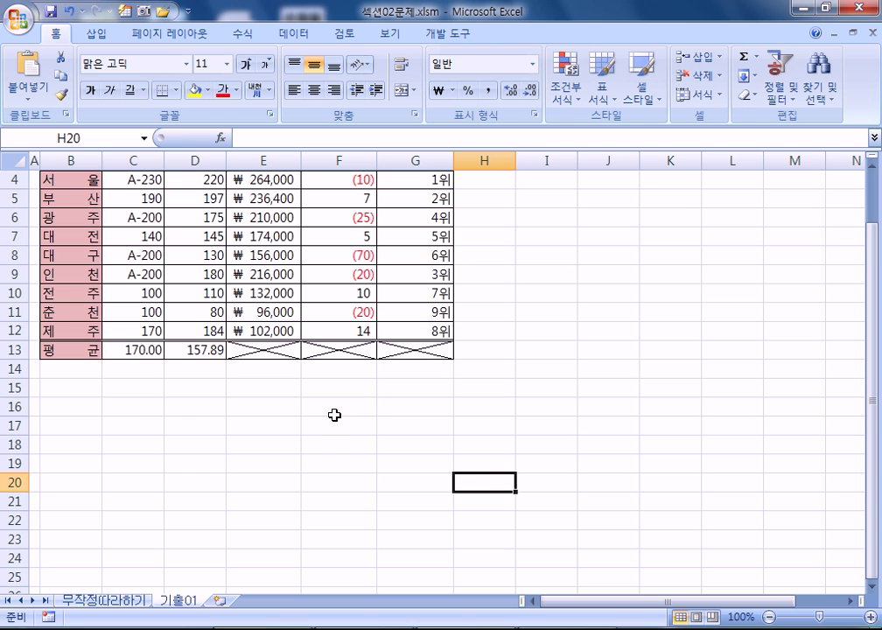
scroll(380, 505, up, 1)
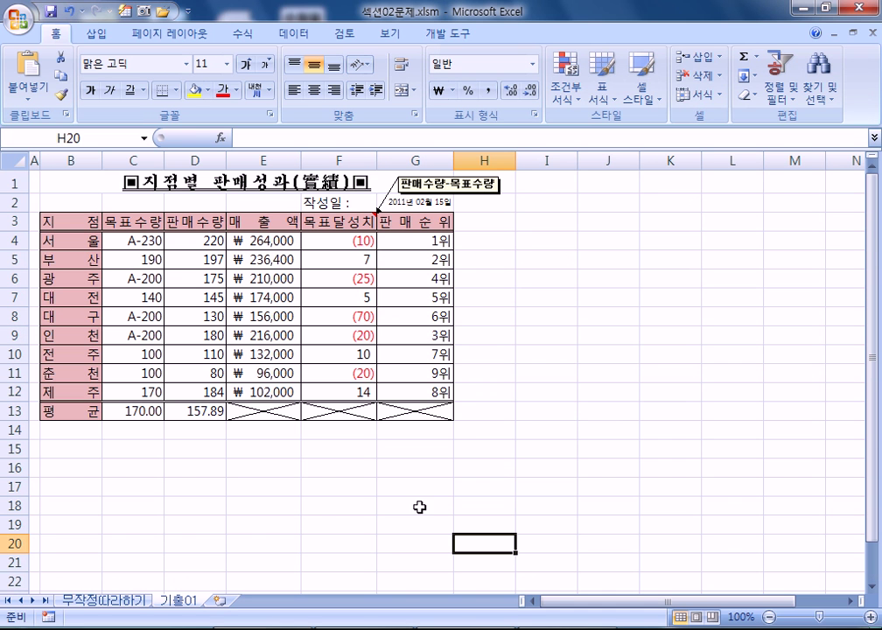